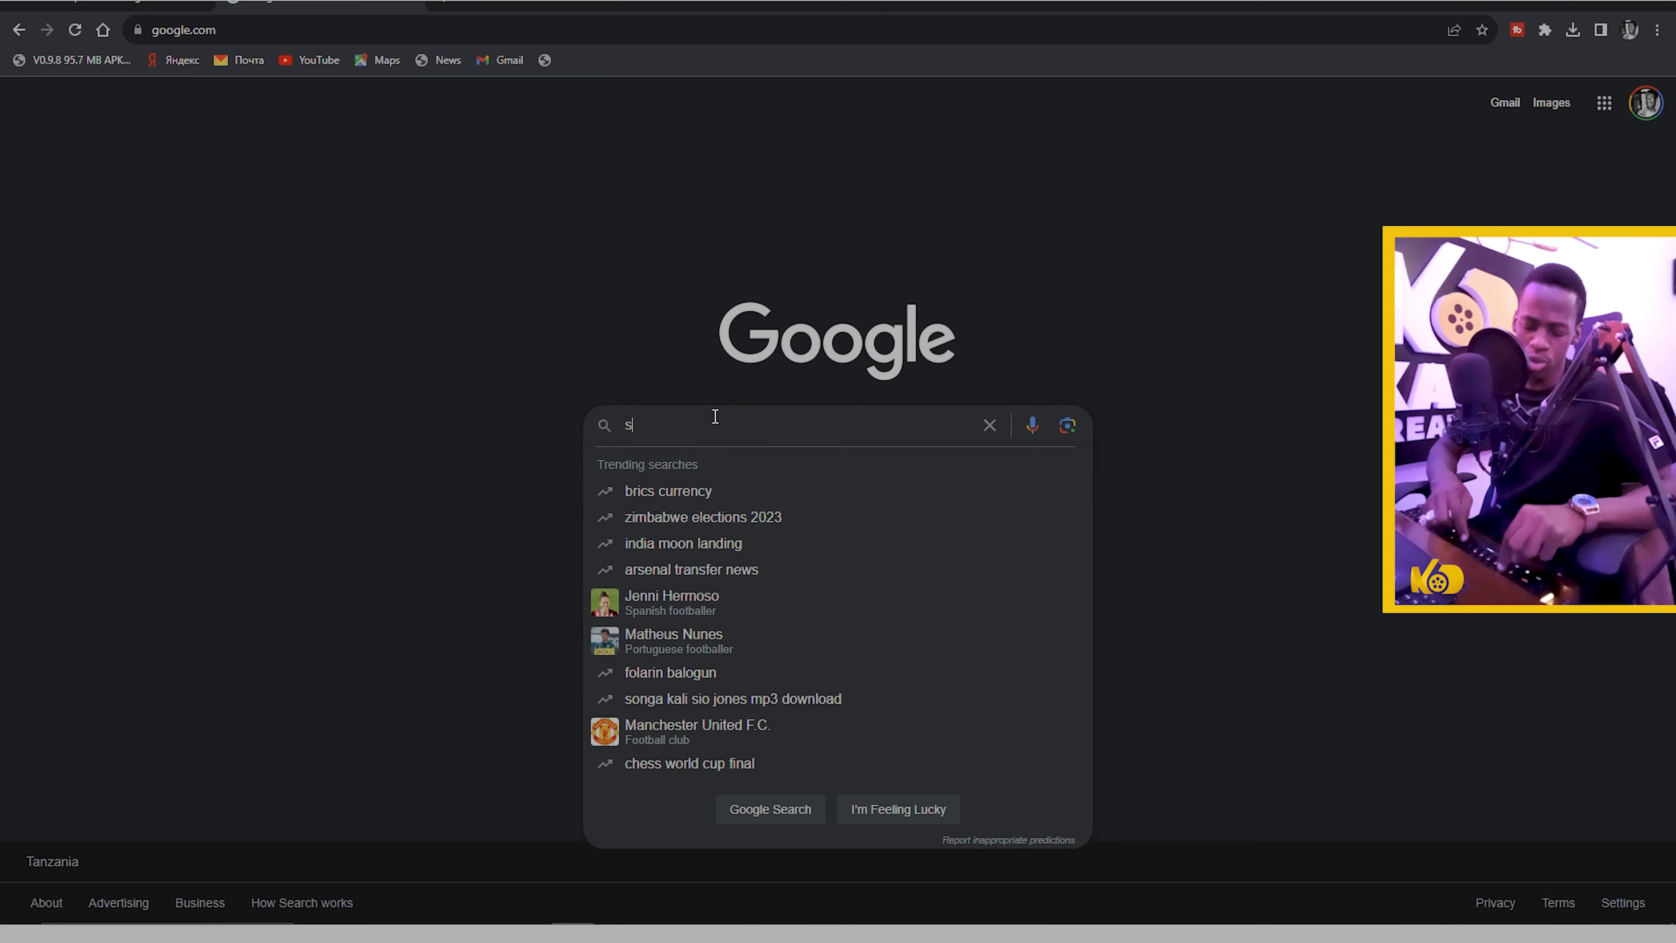
- Search Google for "saber plug in" and open the Video Copilot result about the free Saber plug-in
text(saber plug in)
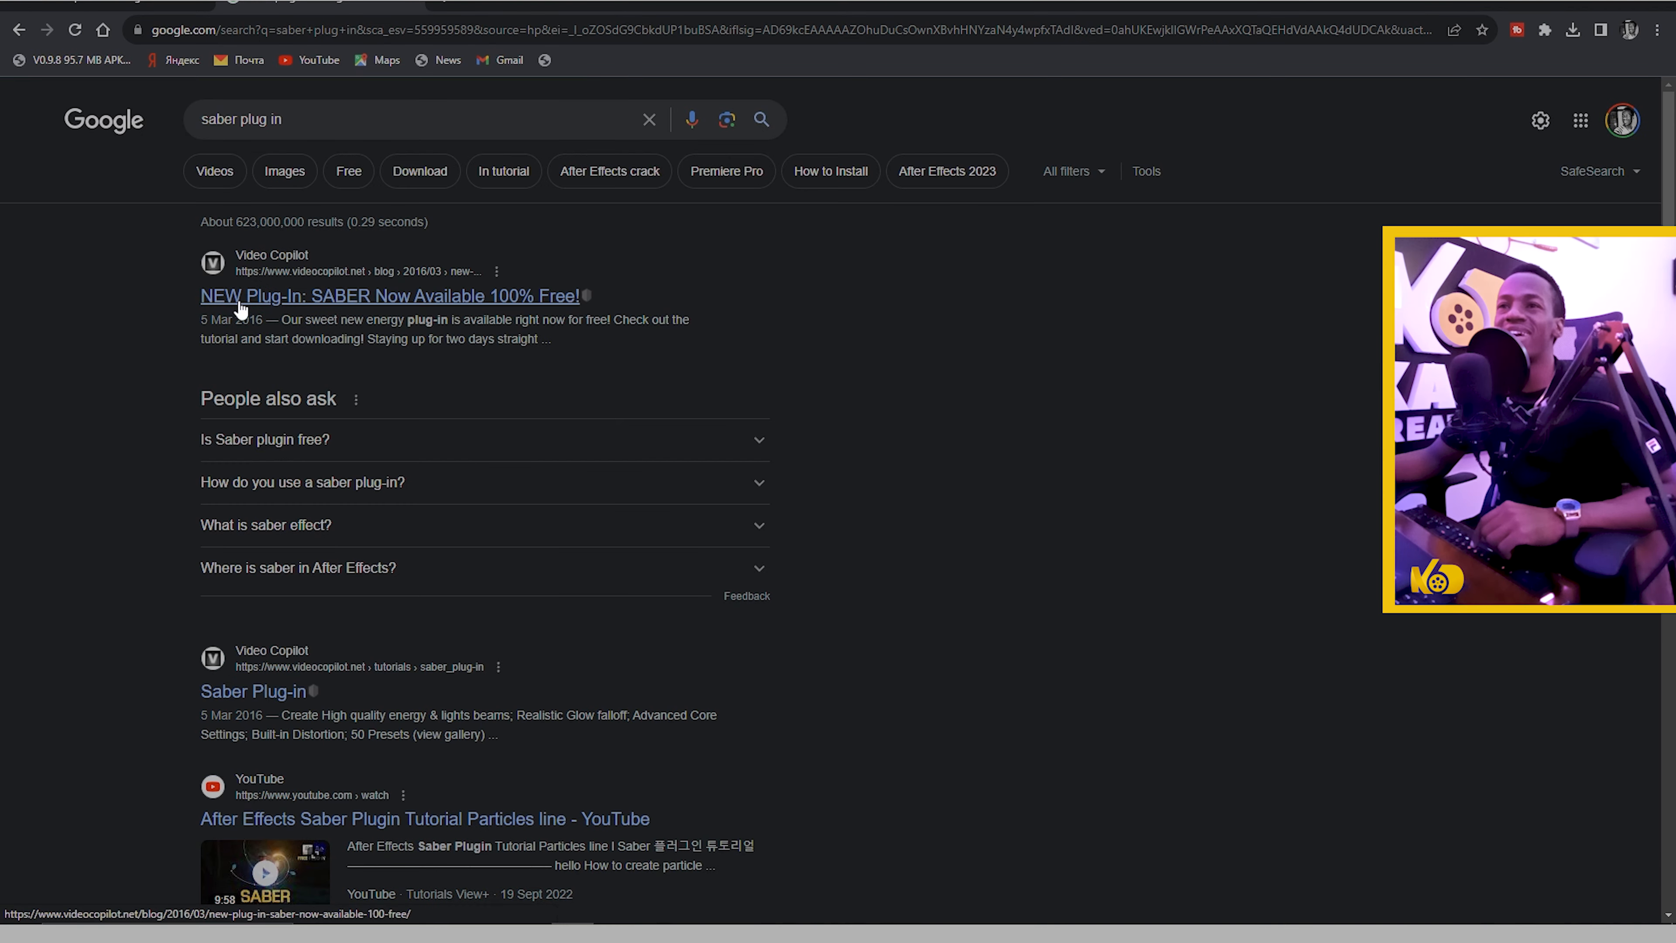
click(304, 298)
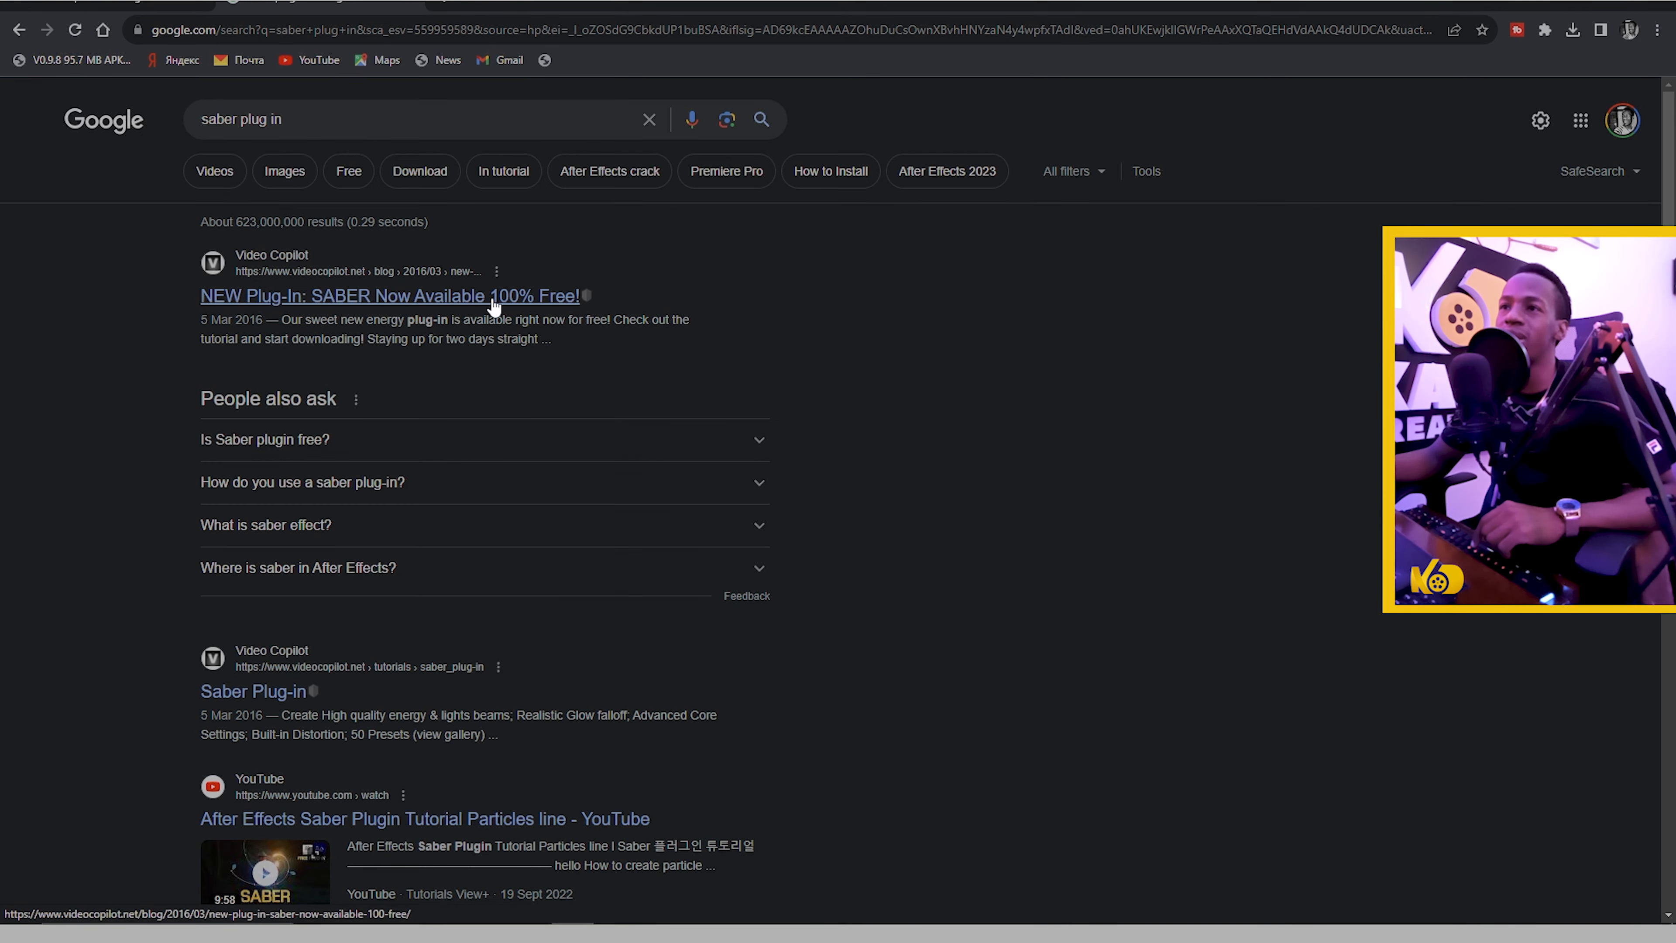
click(432, 304)
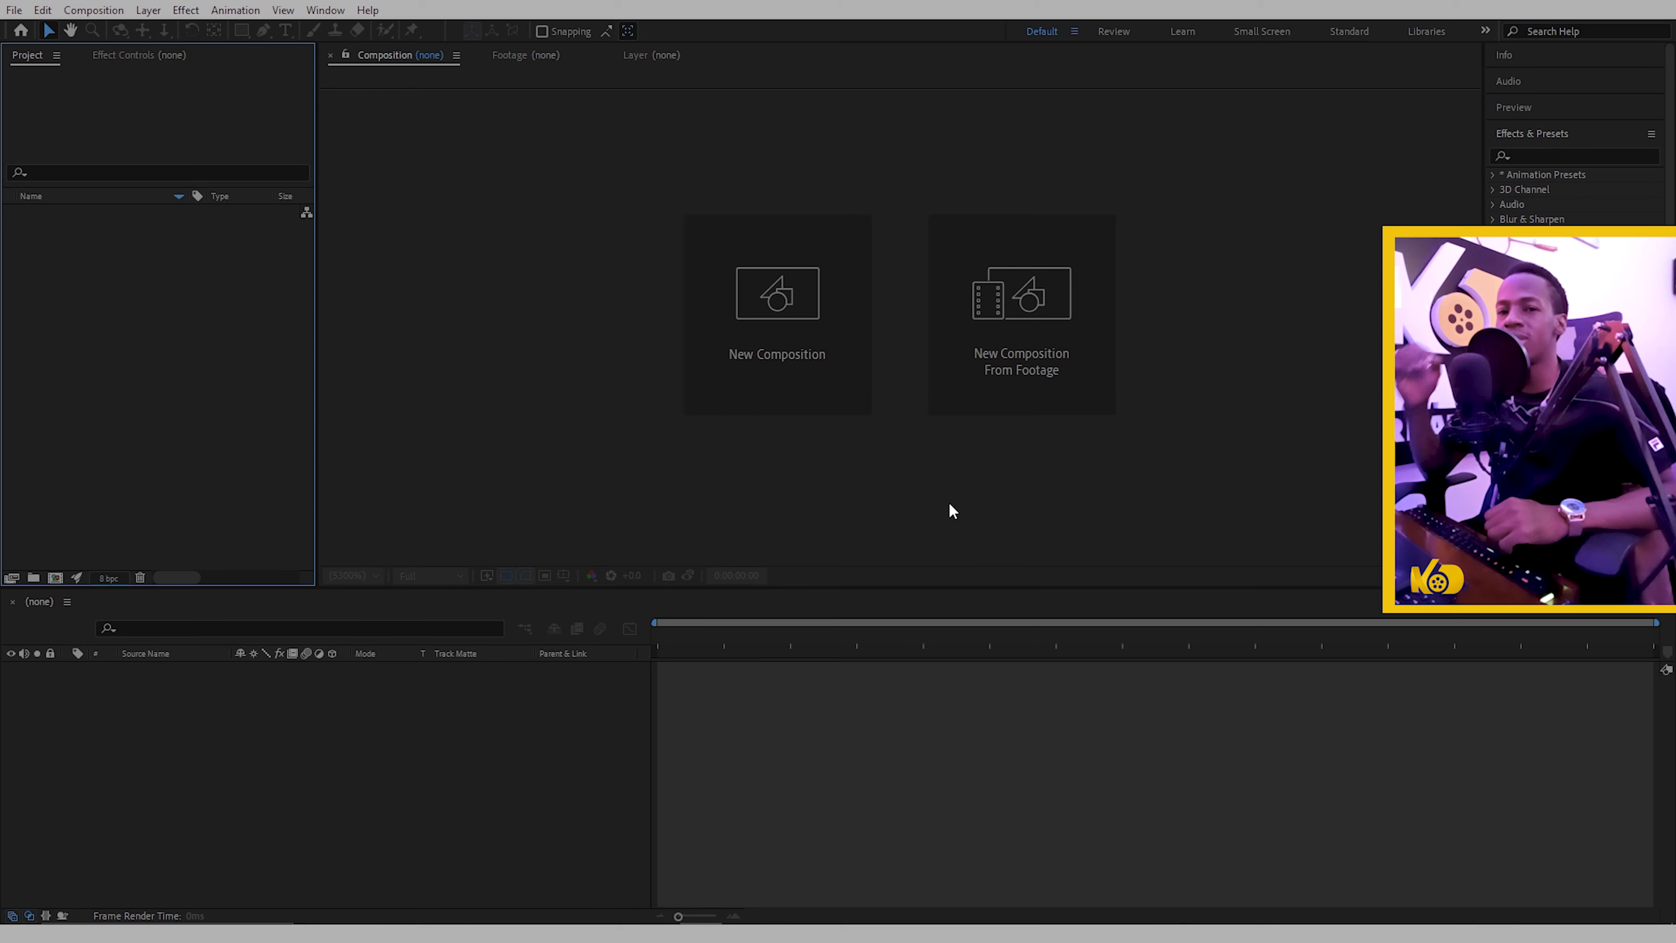
- In After Effects, search the effects and presets for "saber" and select the Video Copilot Saber effect
click(1537, 156)
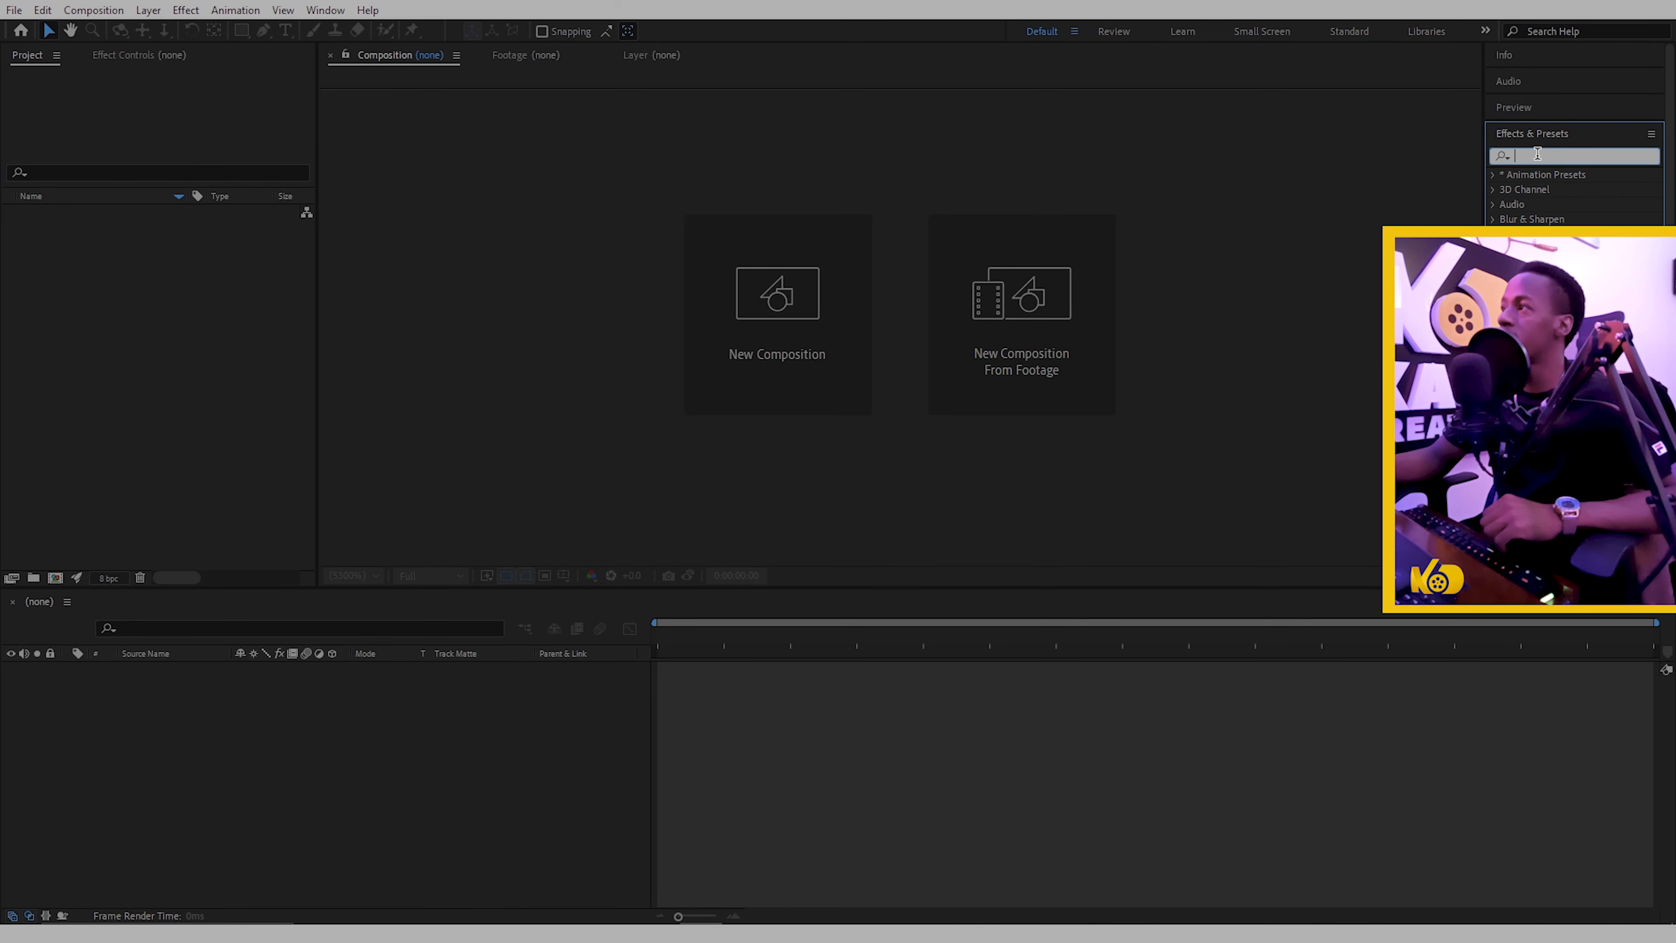
text(saber)
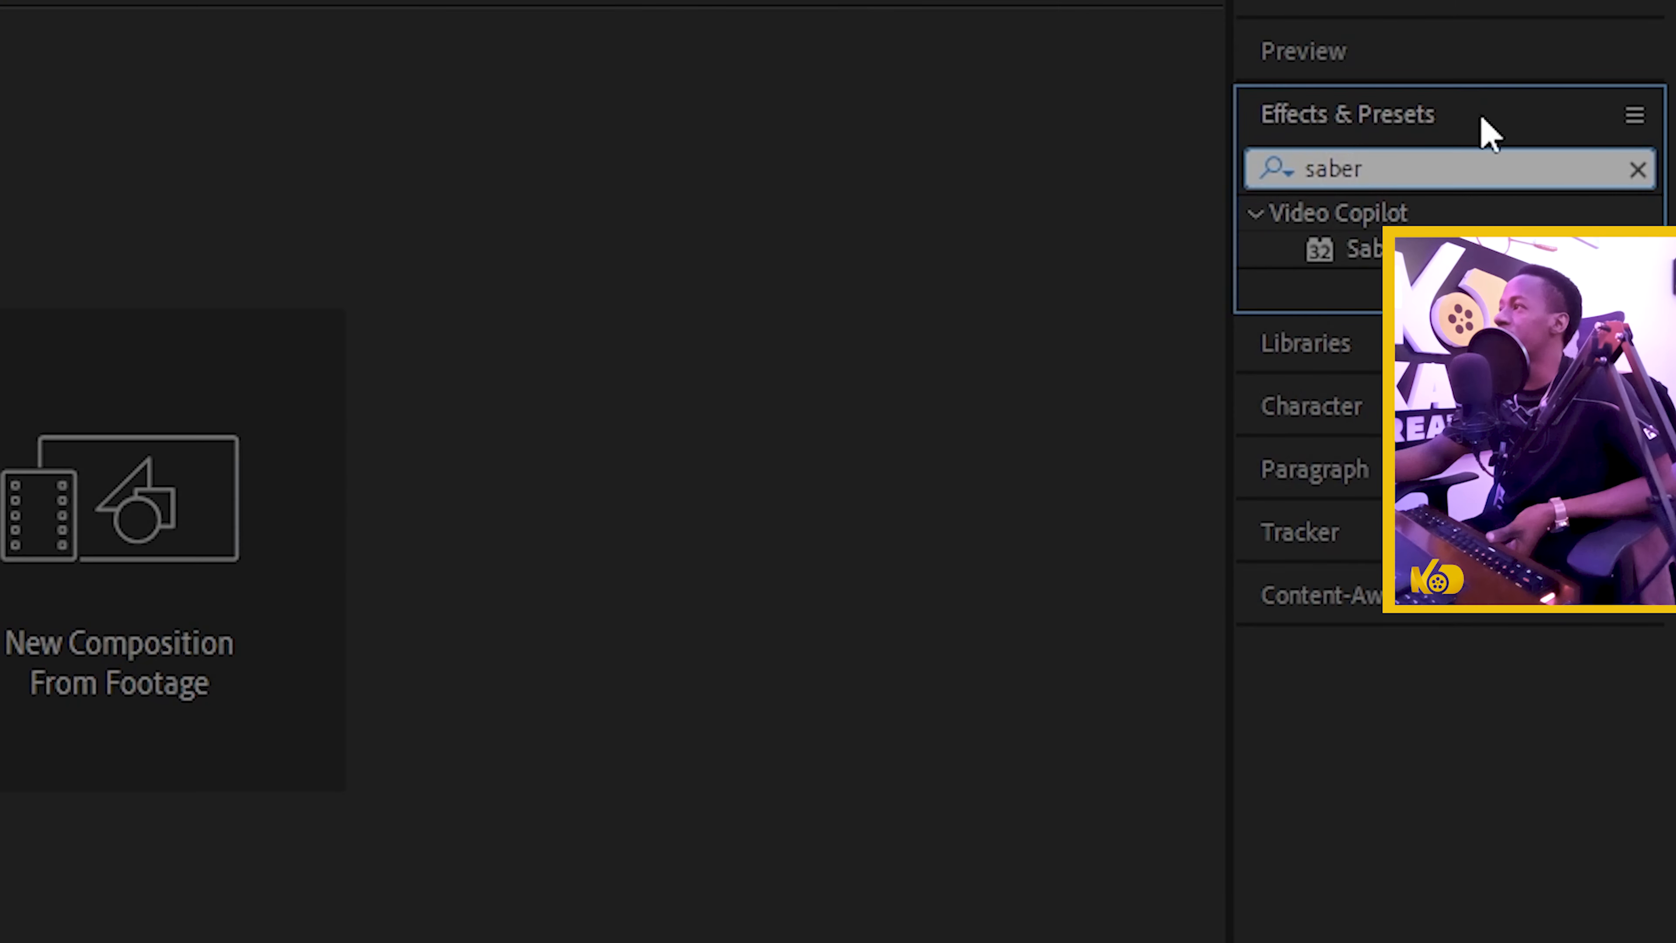
click(1364, 250)
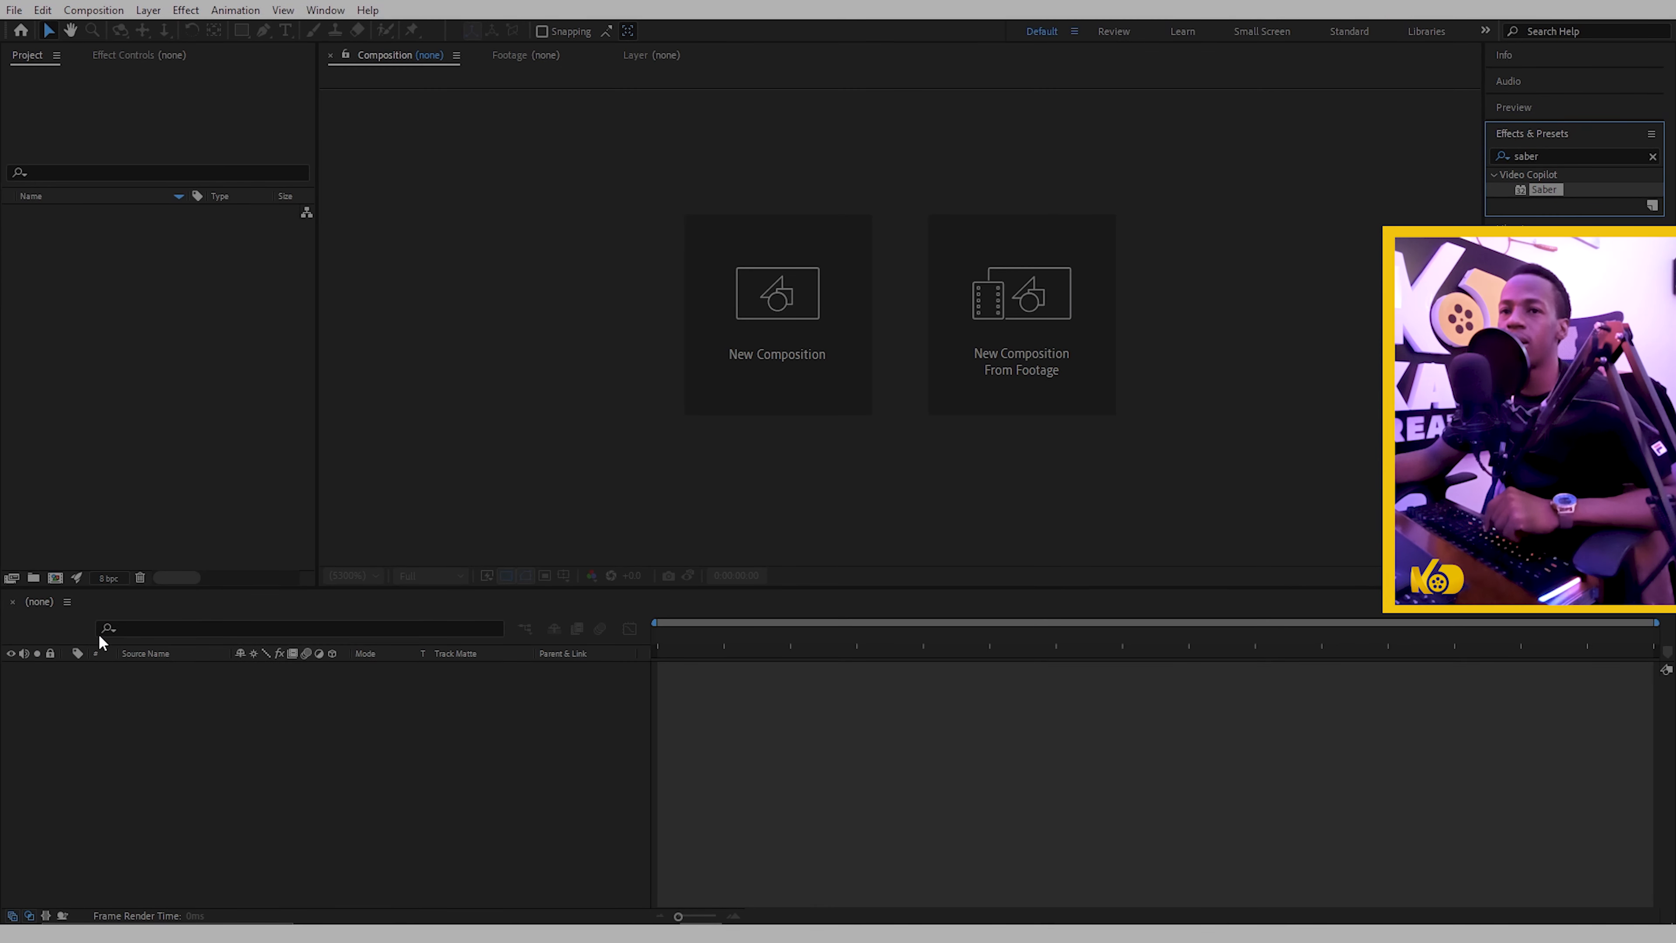
- Create a composition named MAIN at 1920x1080 and 25 fps with a duration of 10 seconds
click(116, 707)
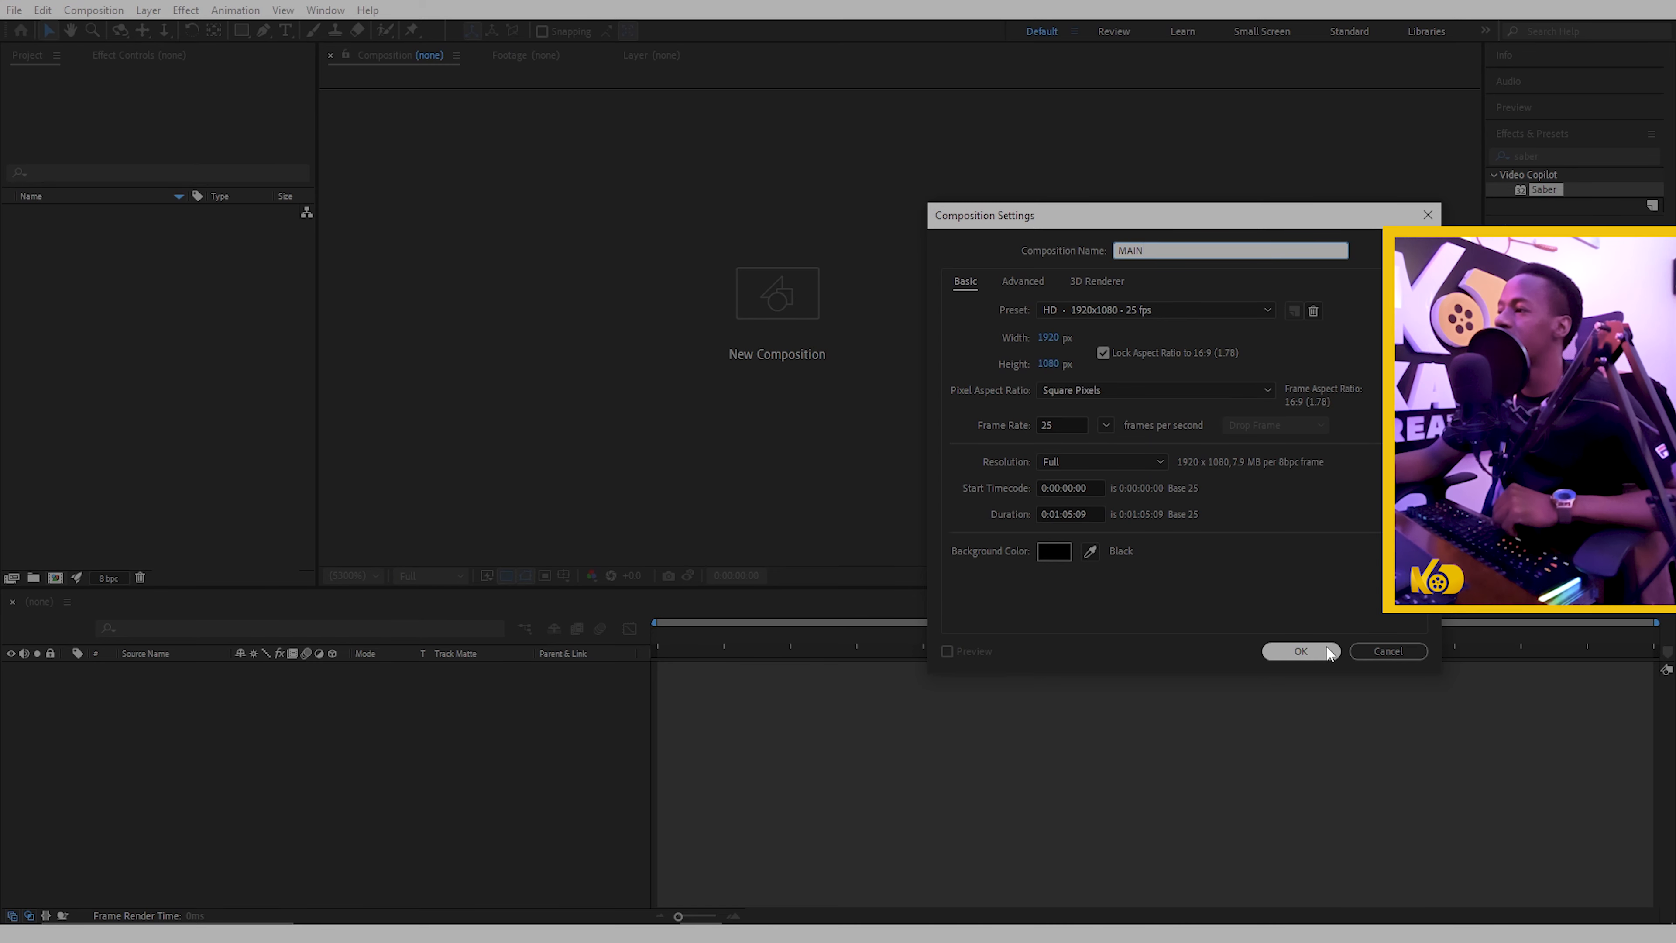
click(1072, 515)
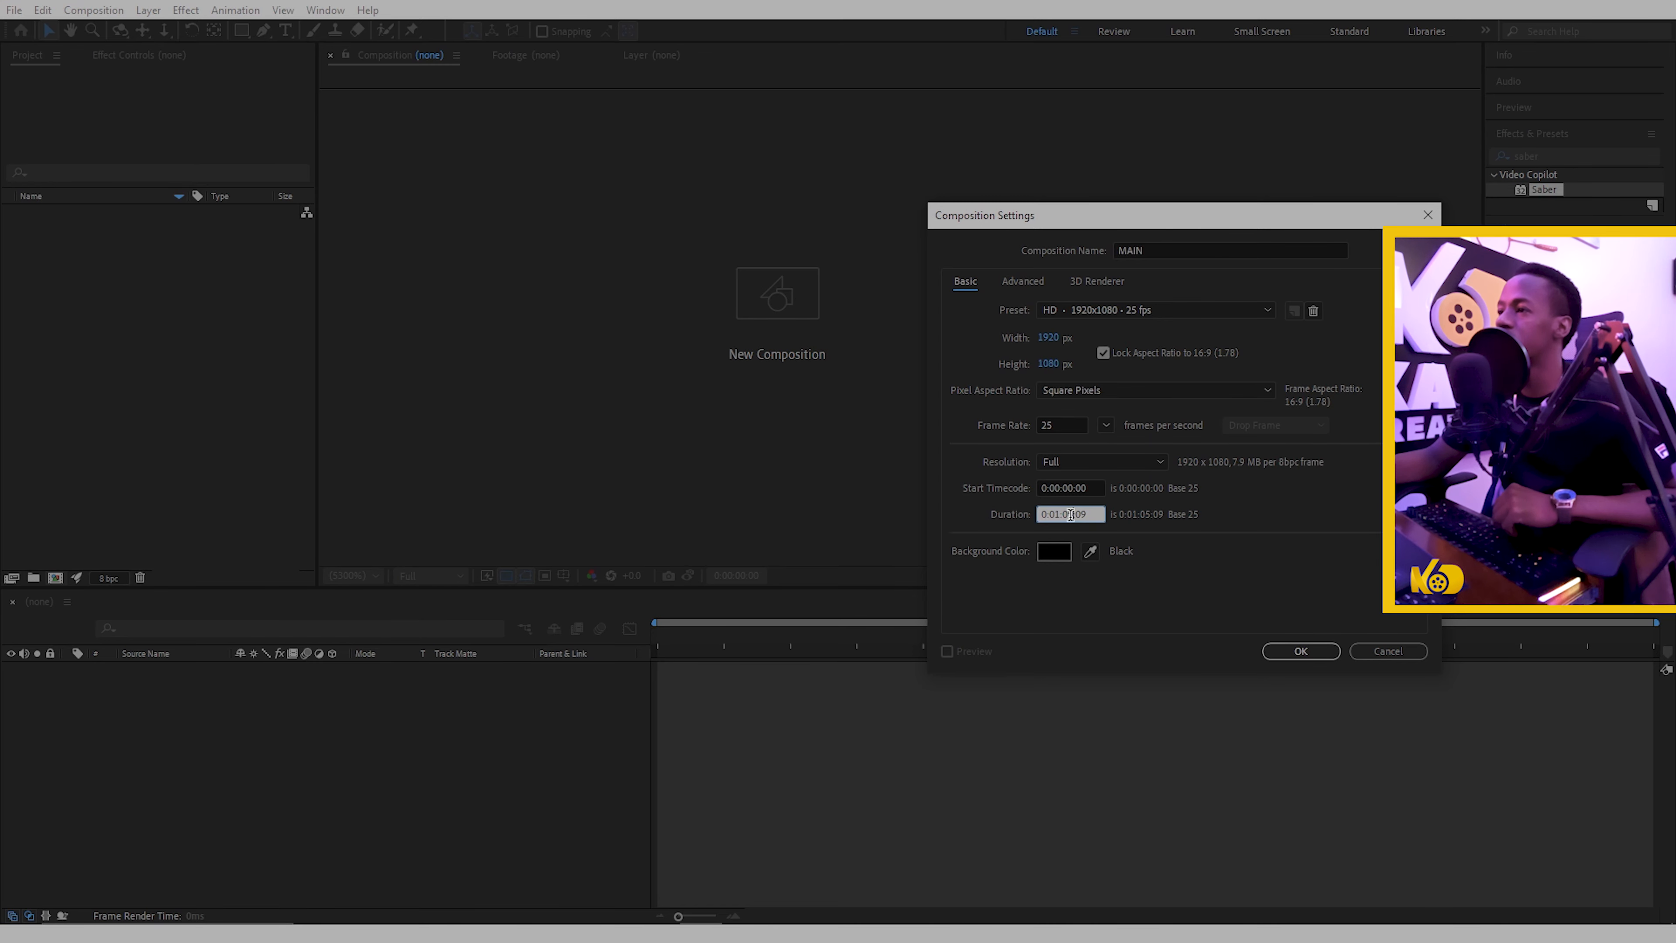
drag(1087, 514, 921, 500)
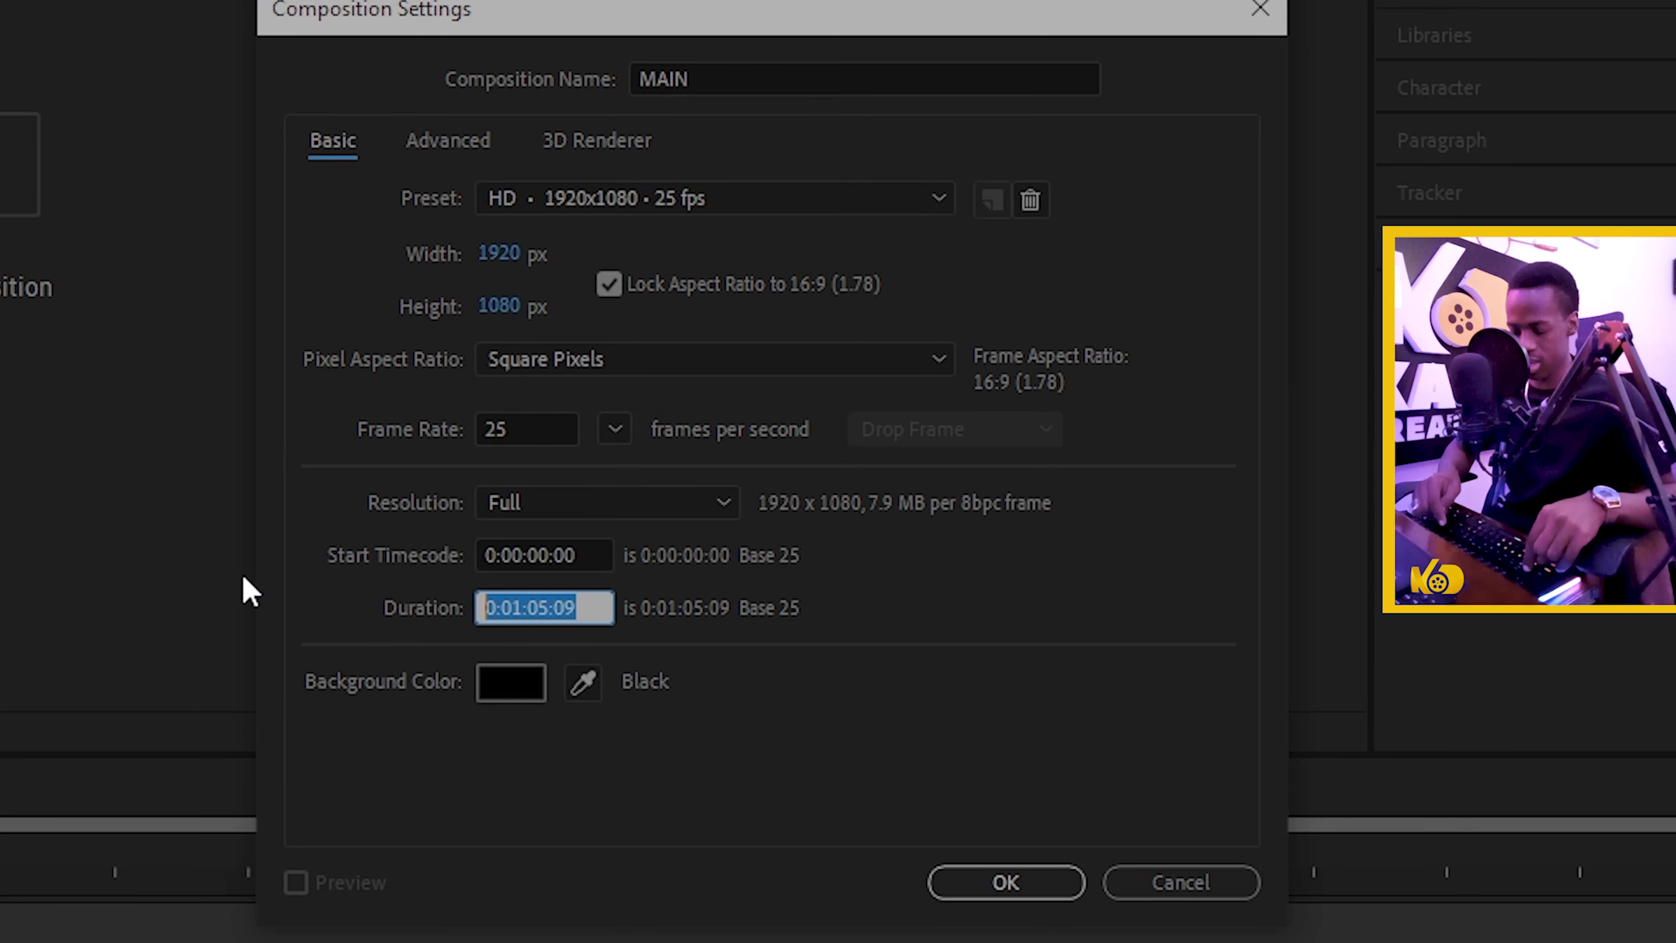
text(1000)
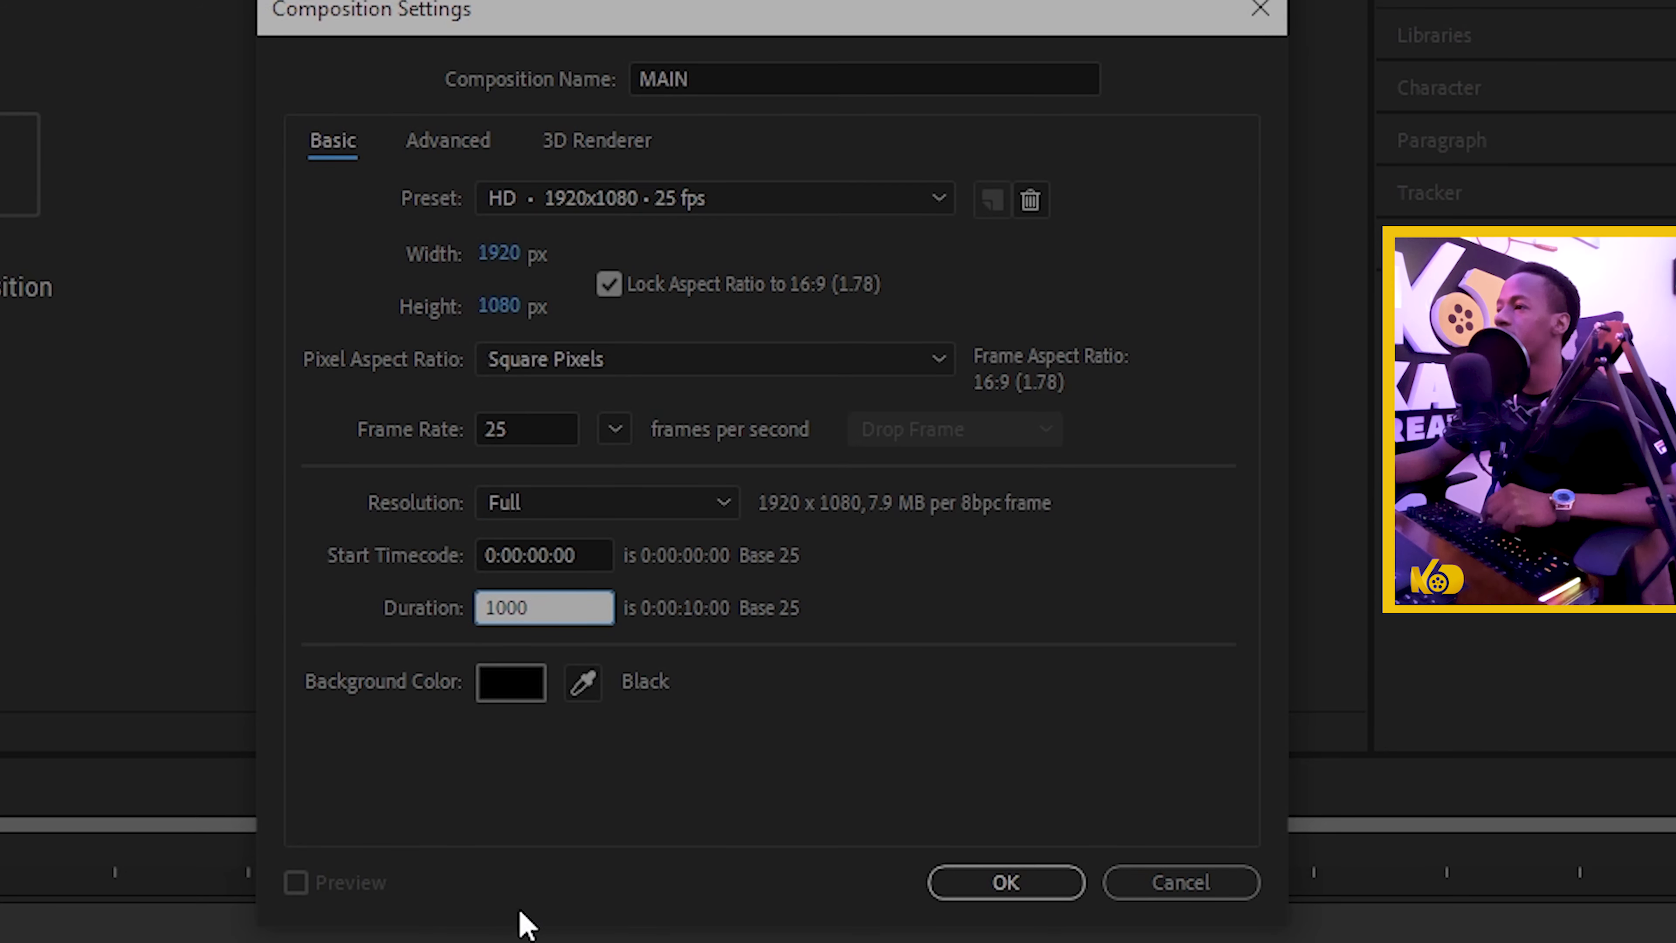
click(858, 763)
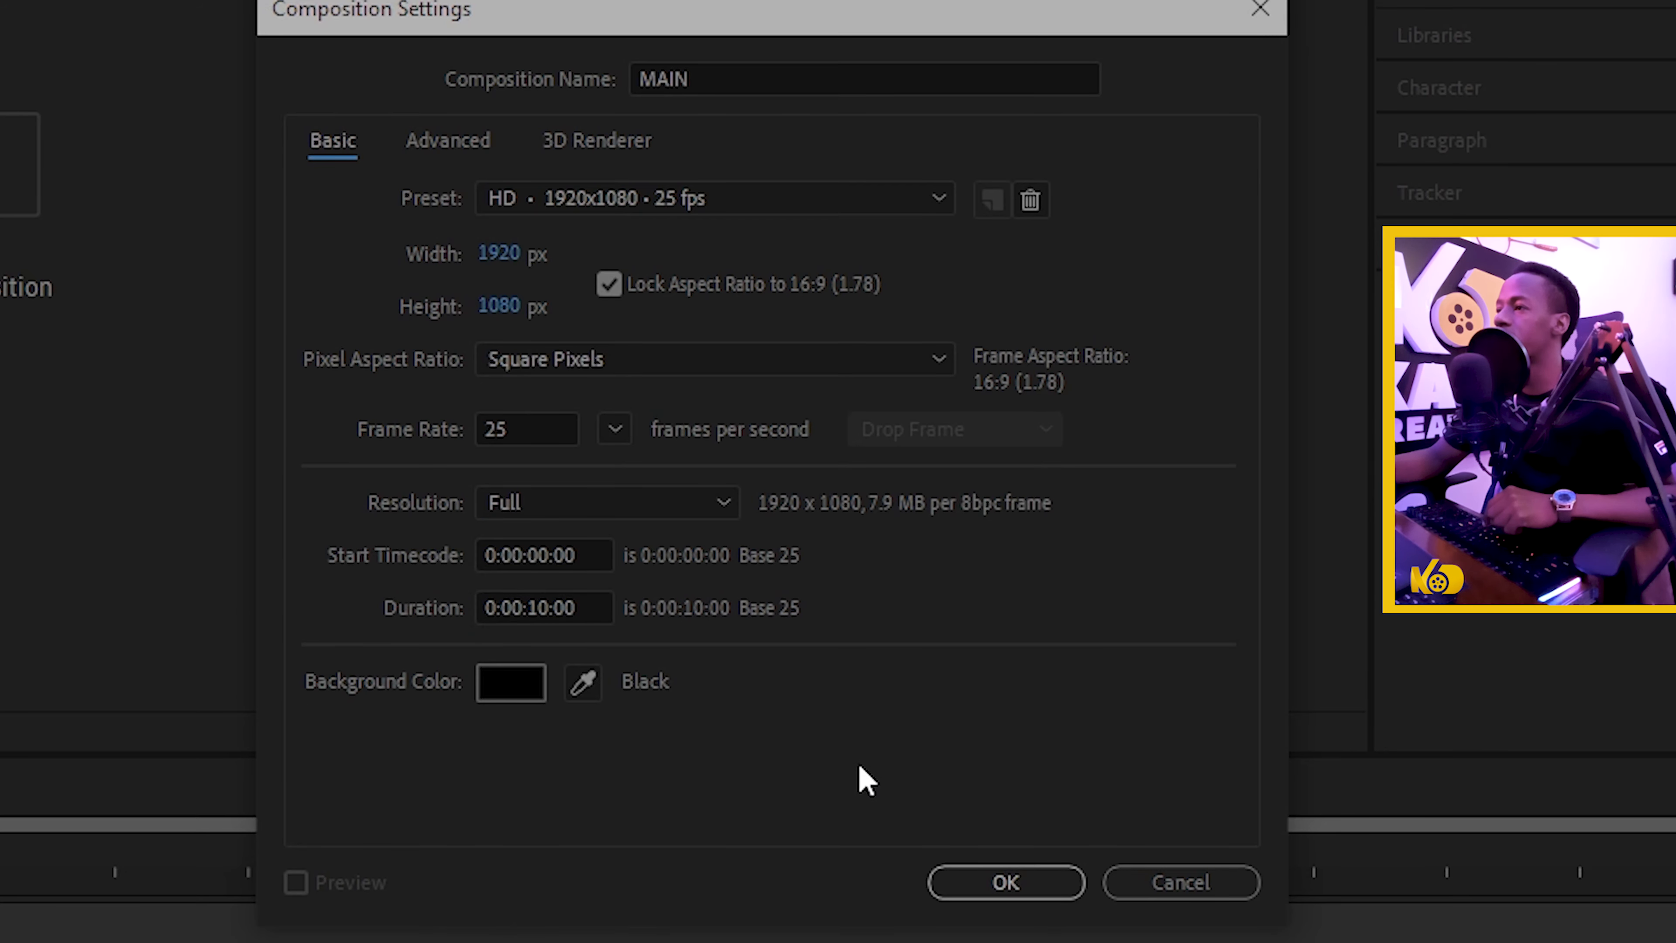
click(1013, 891)
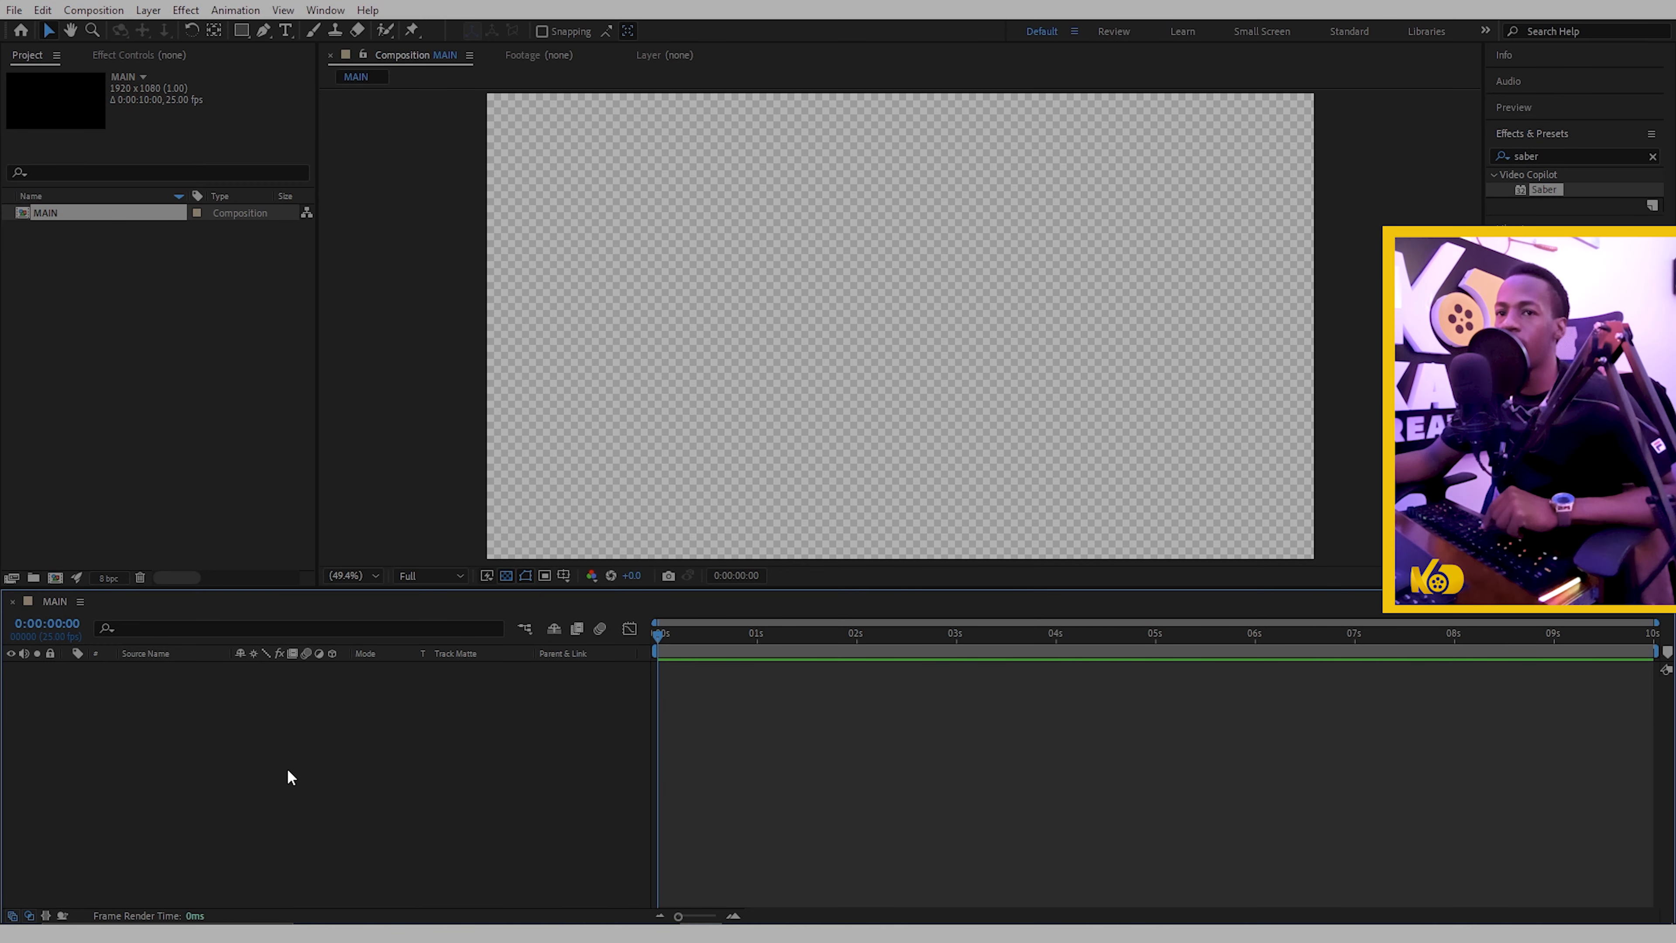
- Add a black (000000) solid layer of 1920 x 1080 px to the MAIN composition
right_click(213, 727)
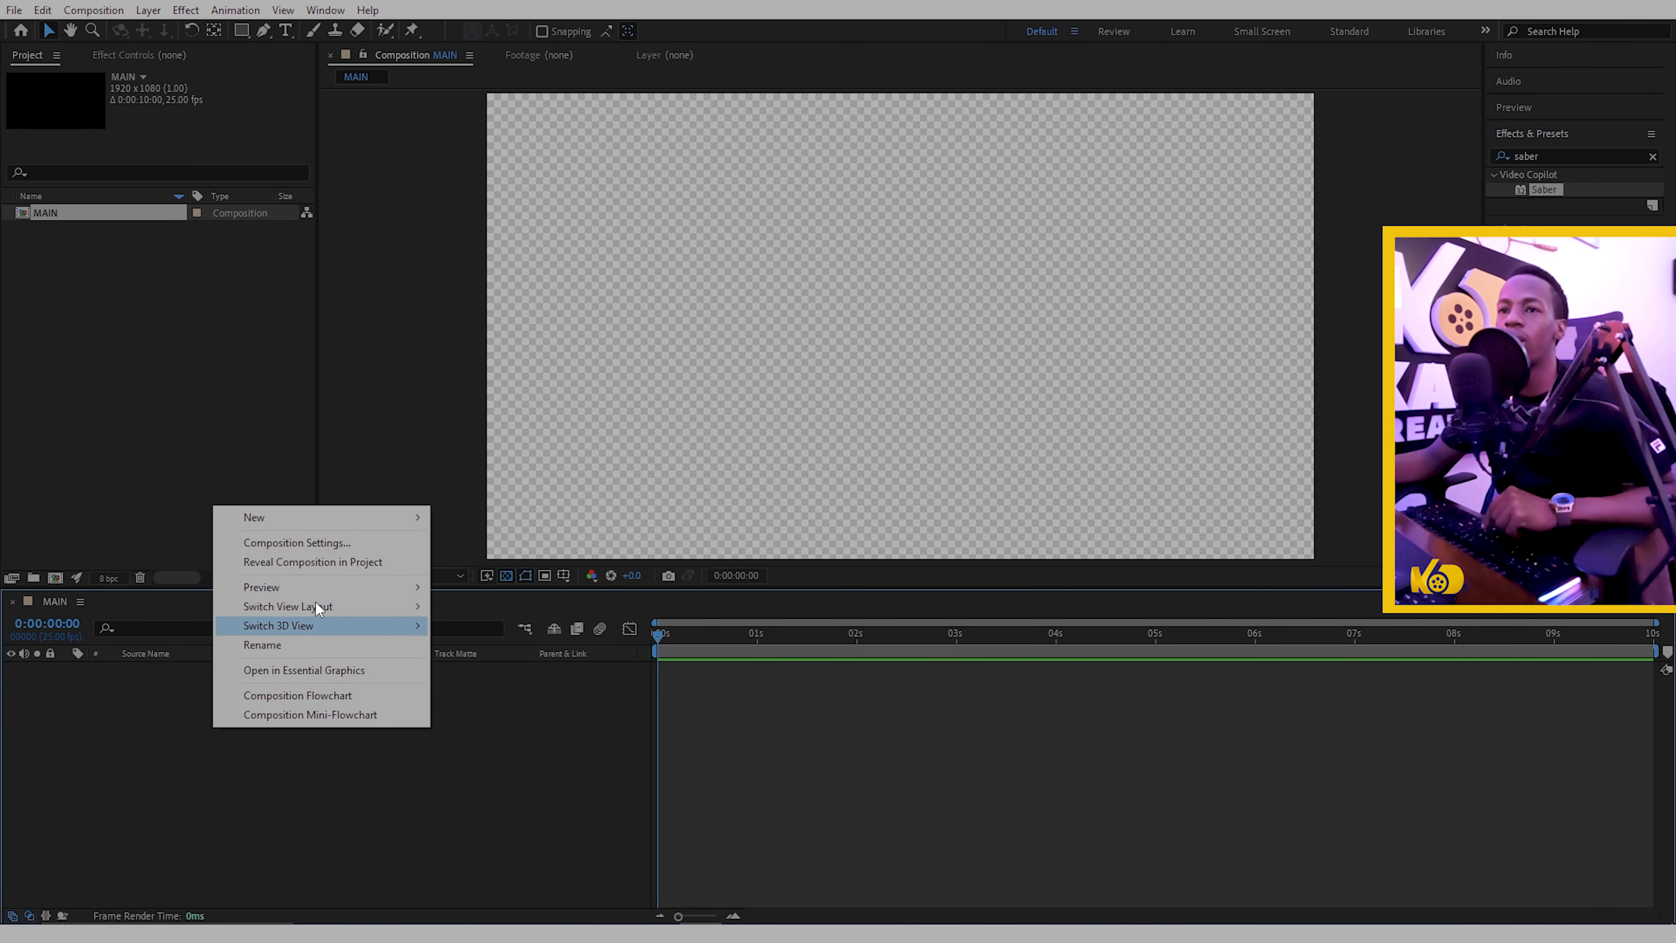
mouse_move(327, 521)
click(467, 561)
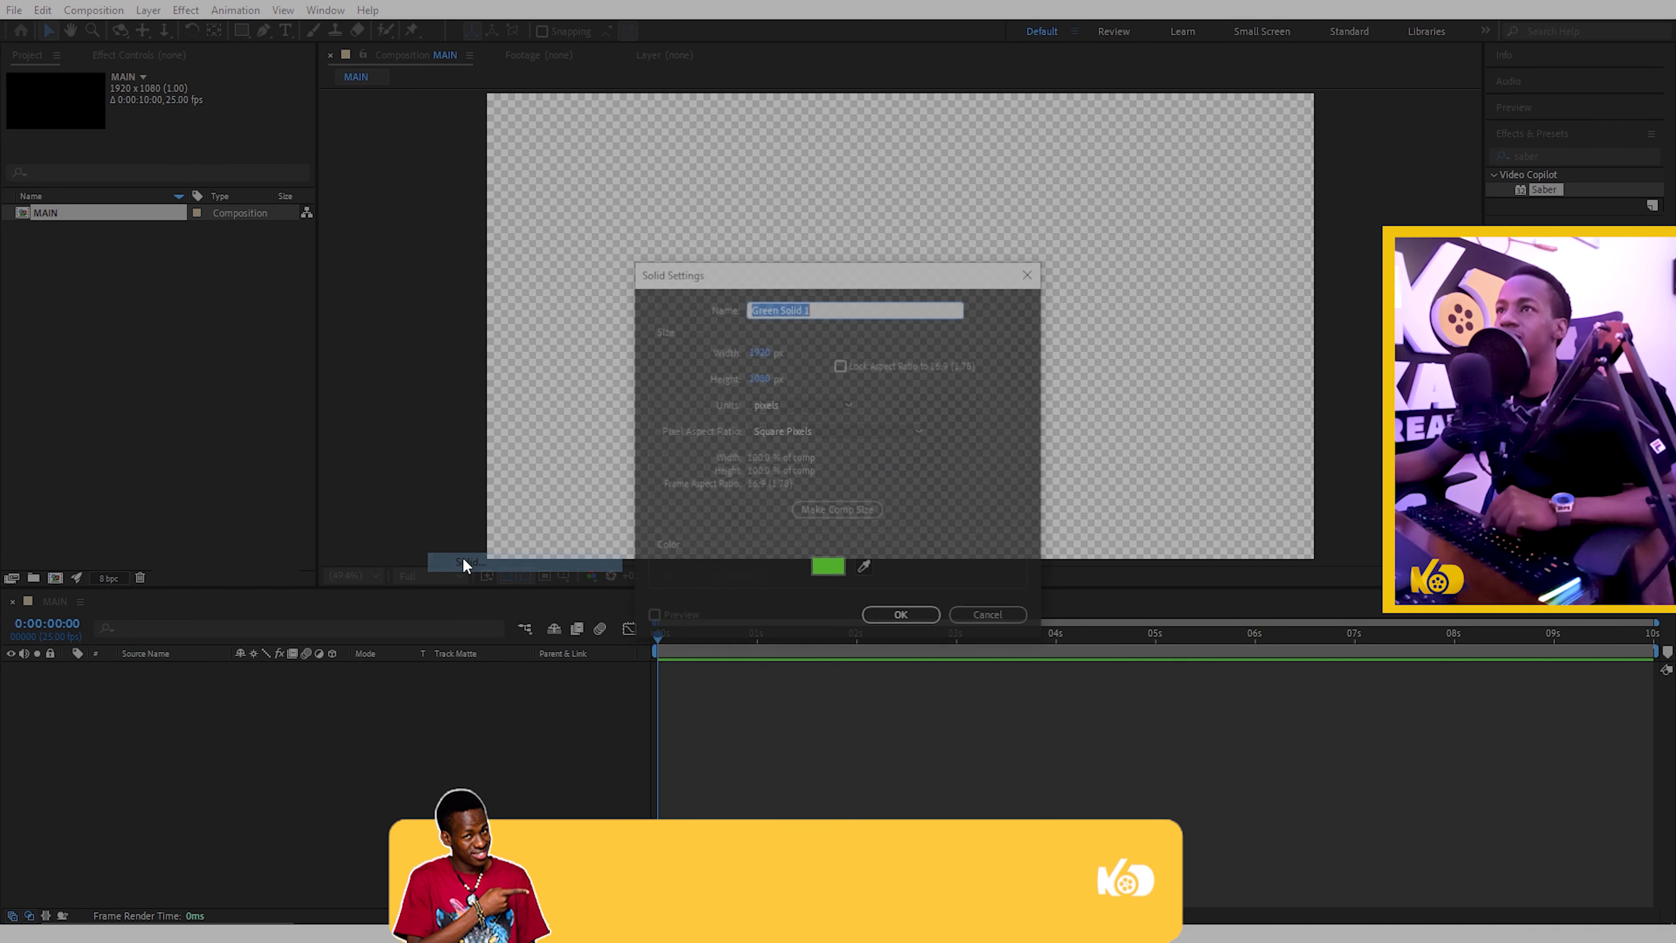
click(827, 566)
click(501, 474)
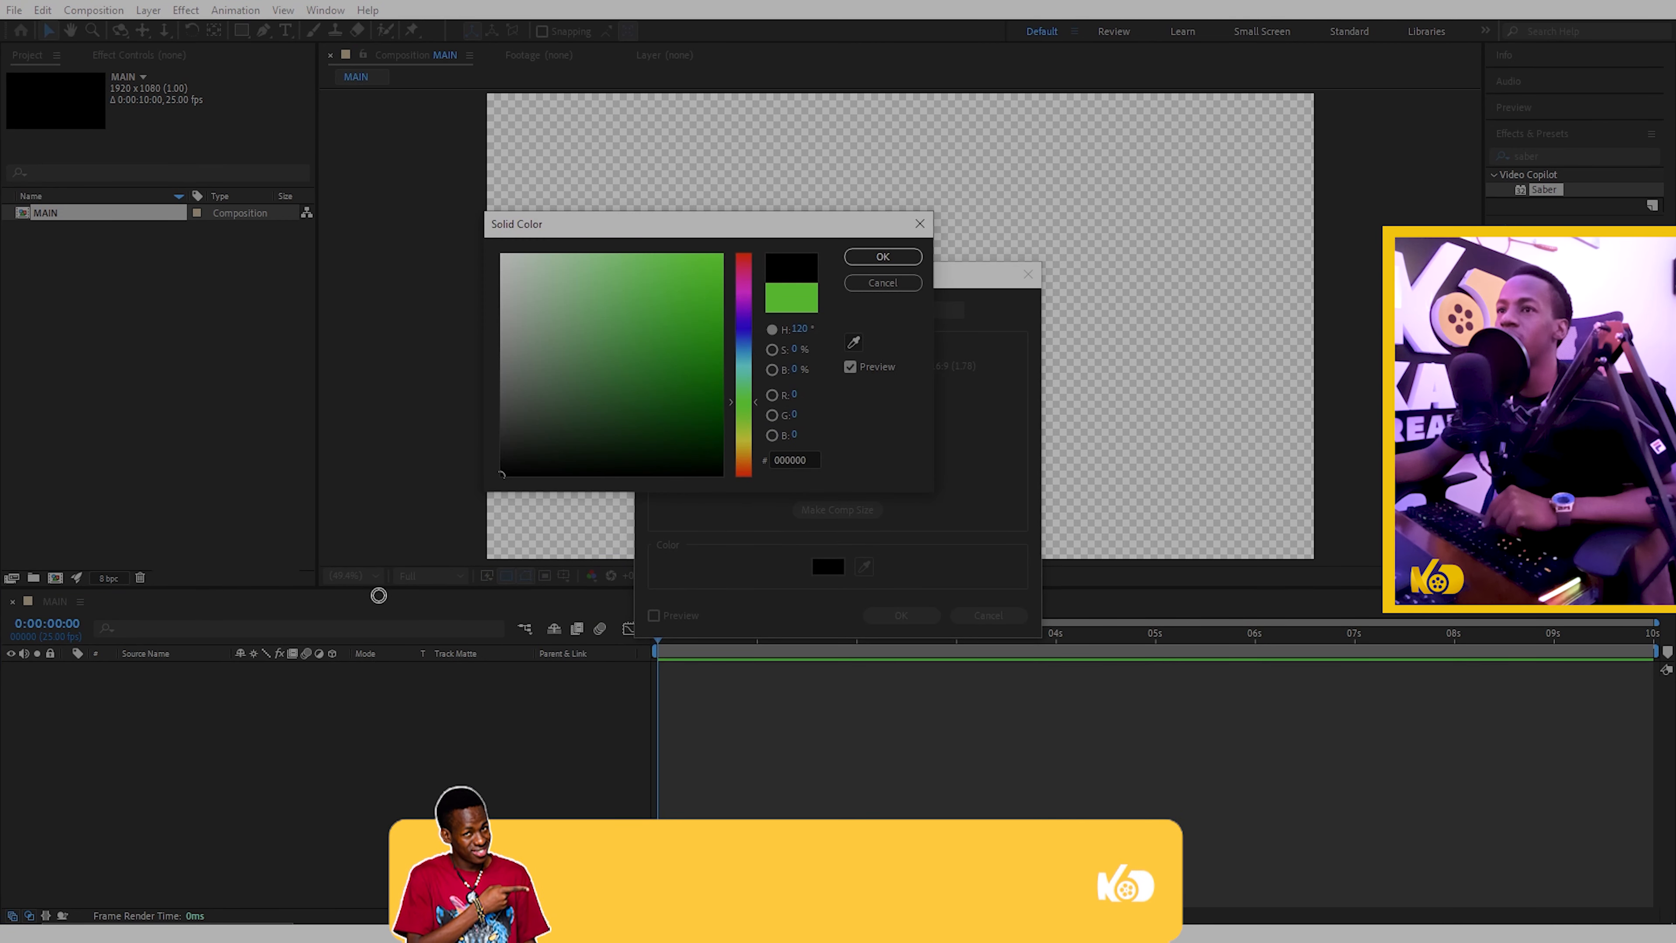
click(890, 256)
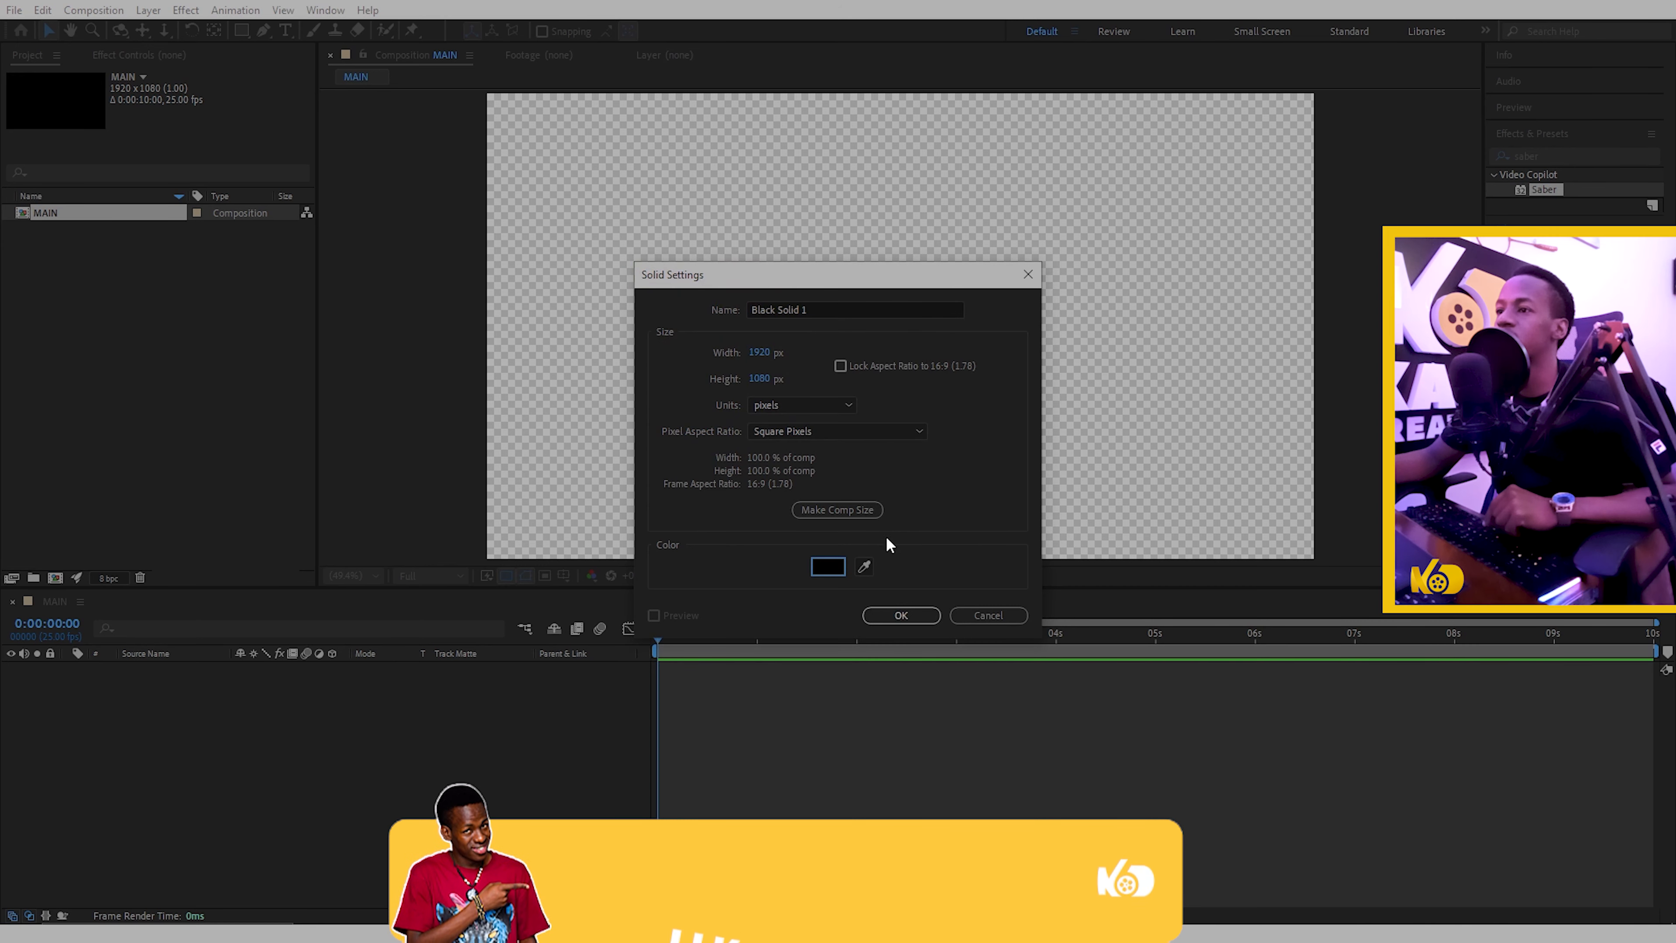
click(896, 613)
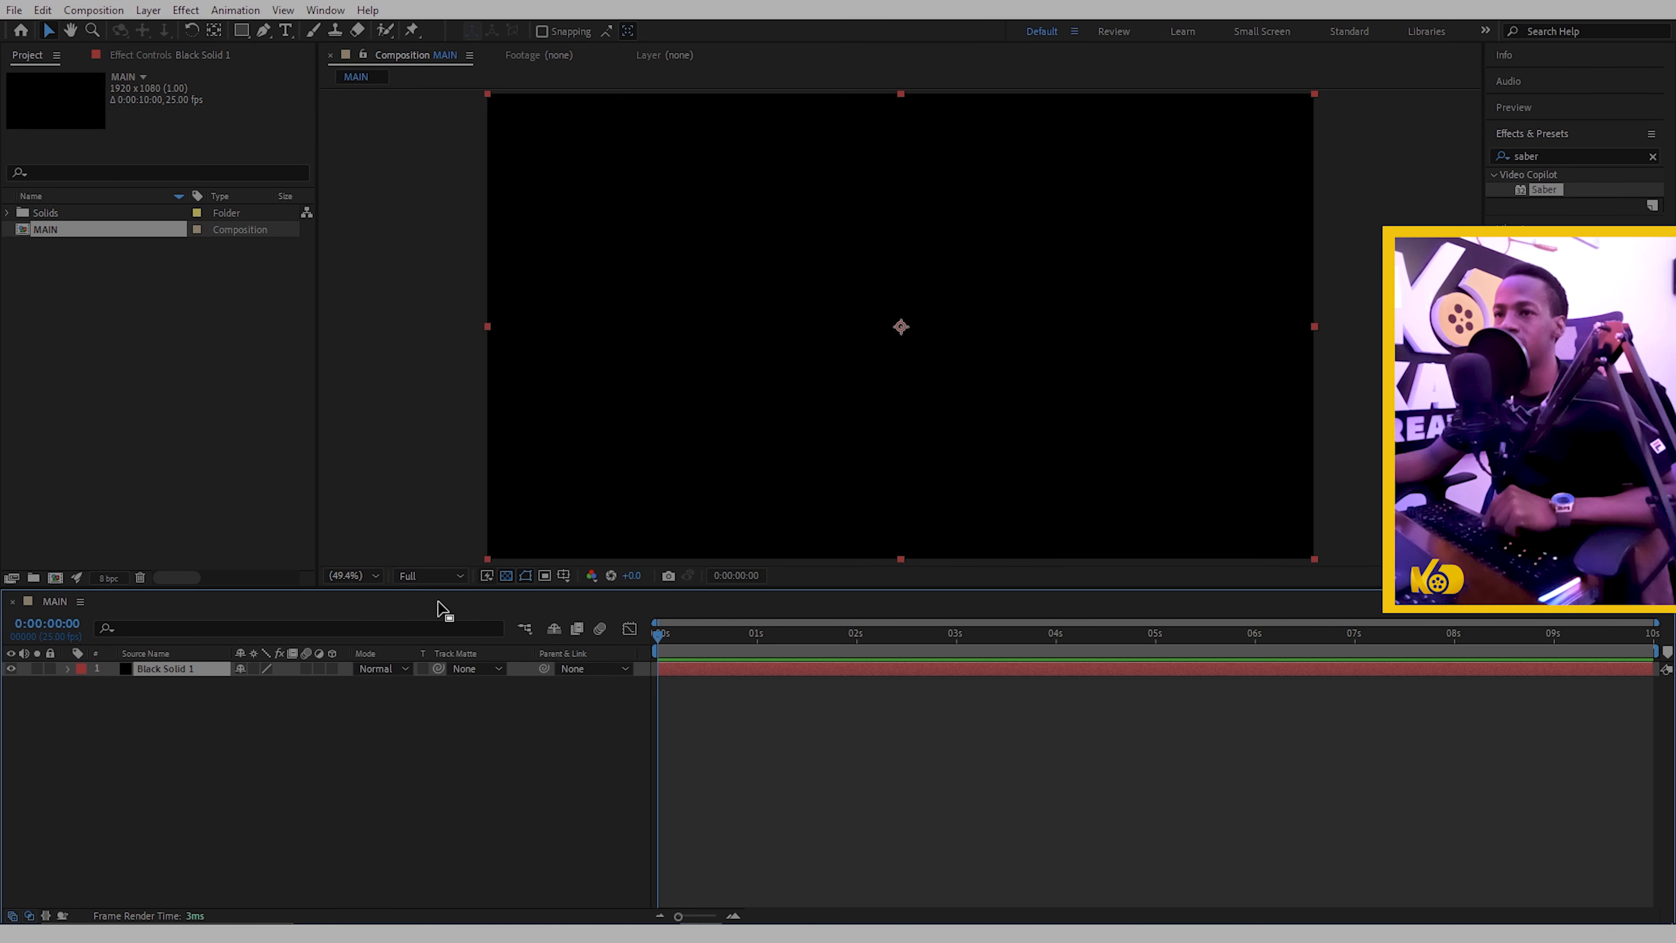
- Draw a circular mask on the black solid and center the anchor point in the layer content
click(241, 35)
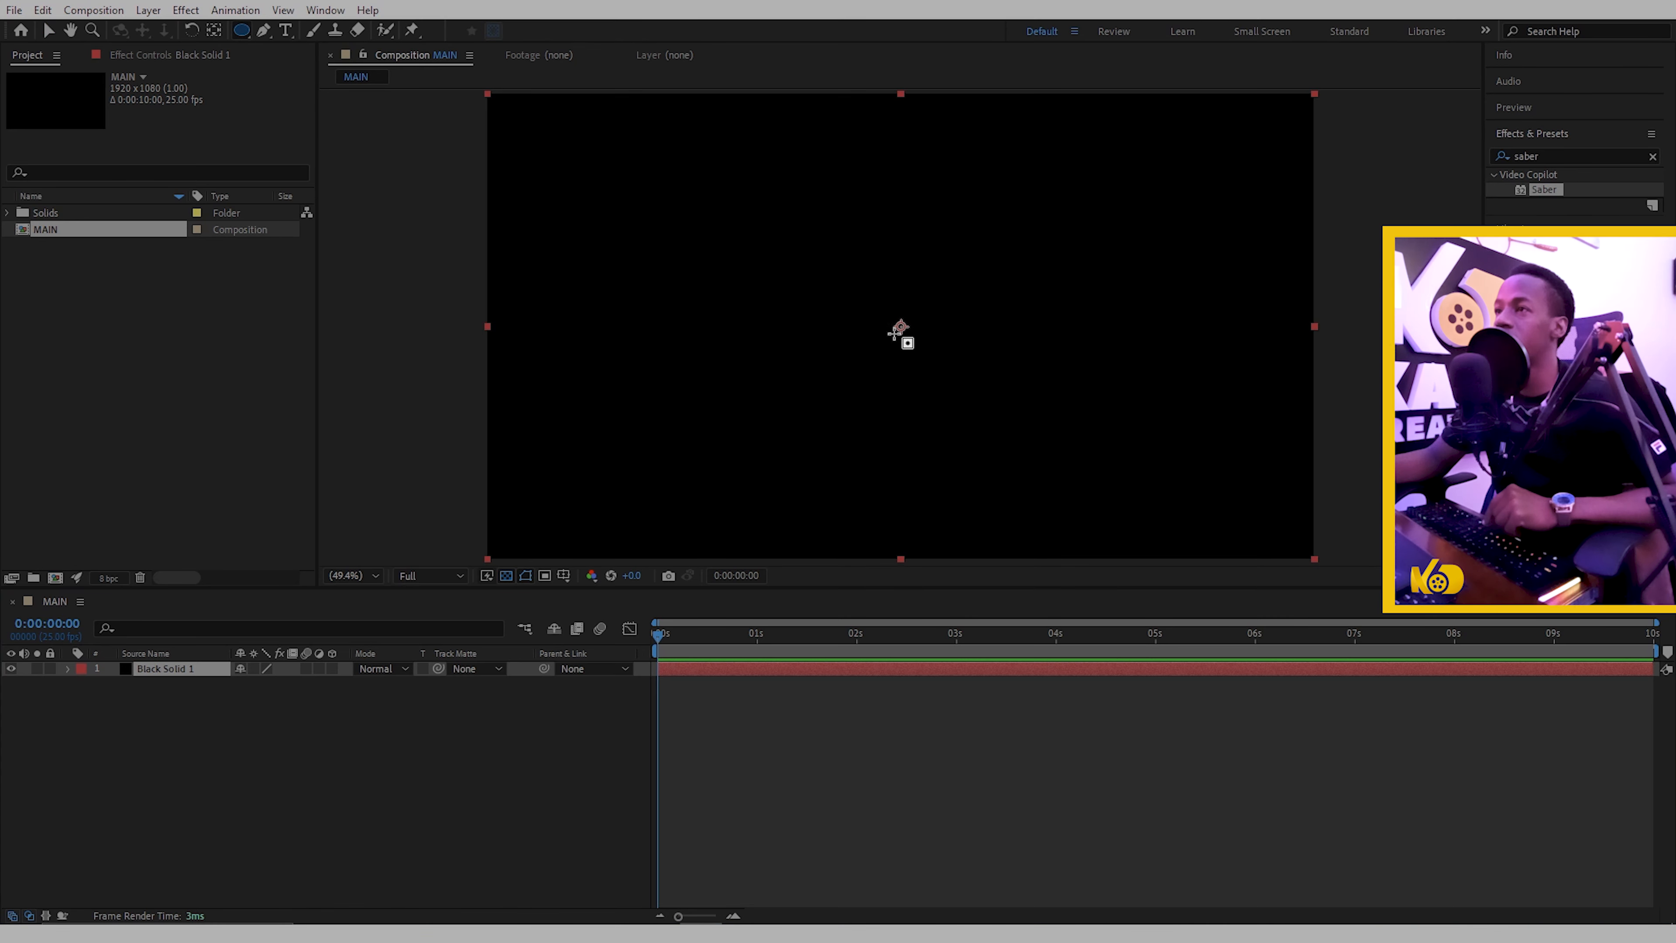
drag(901, 326, 1019, 421)
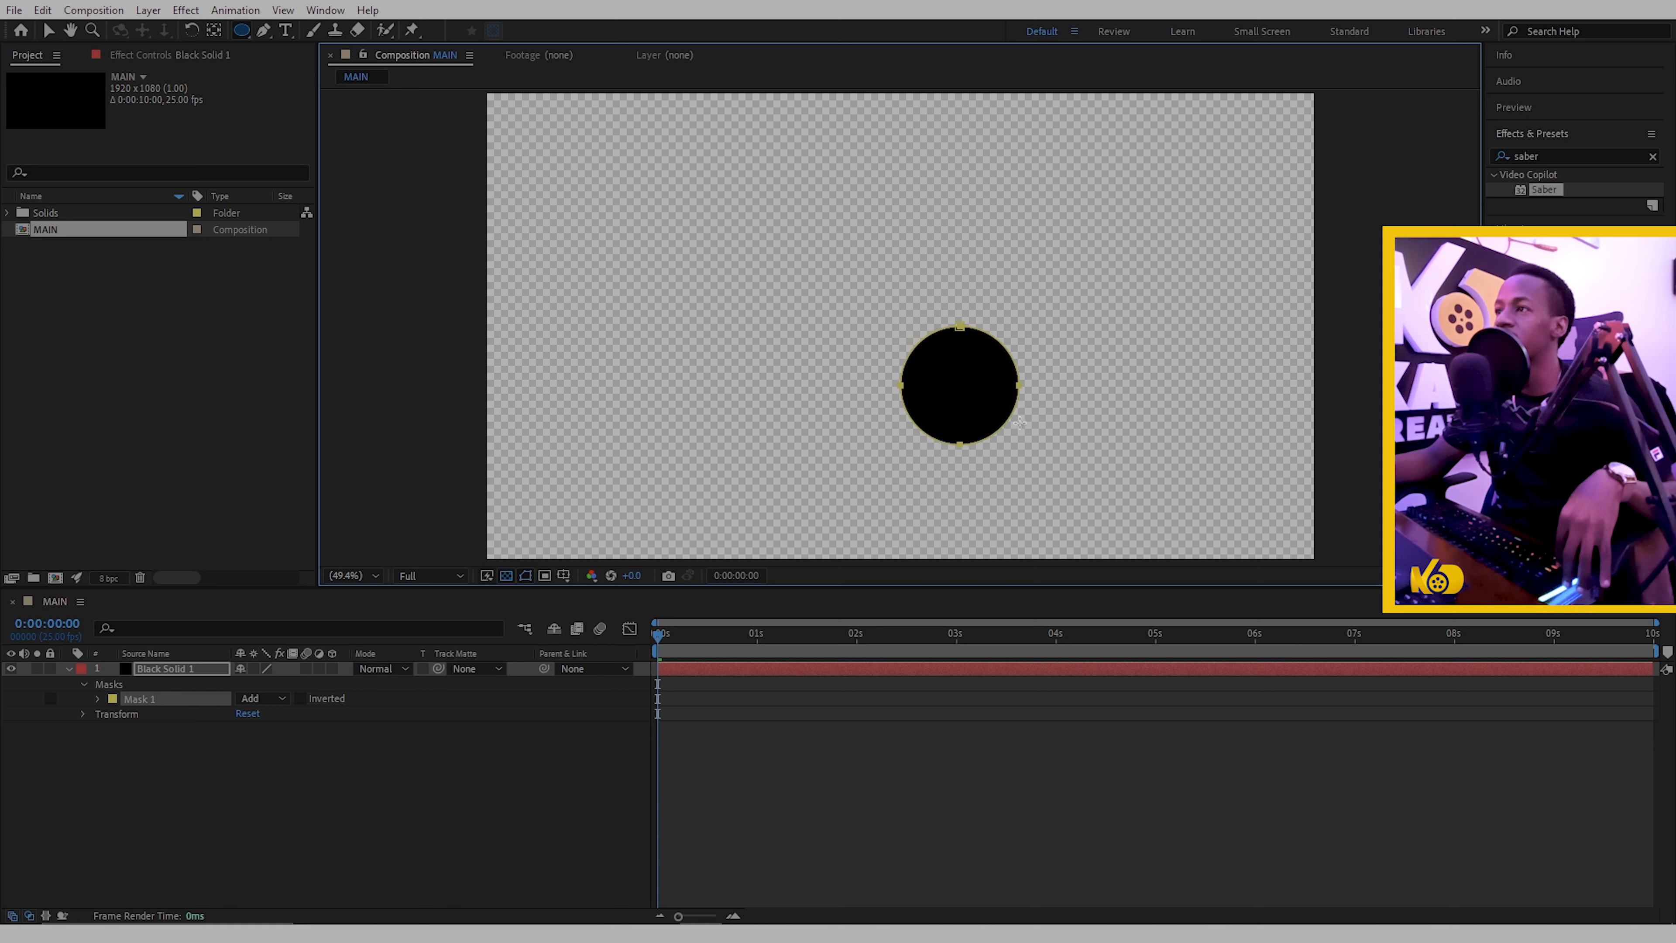
right_click(782, 666)
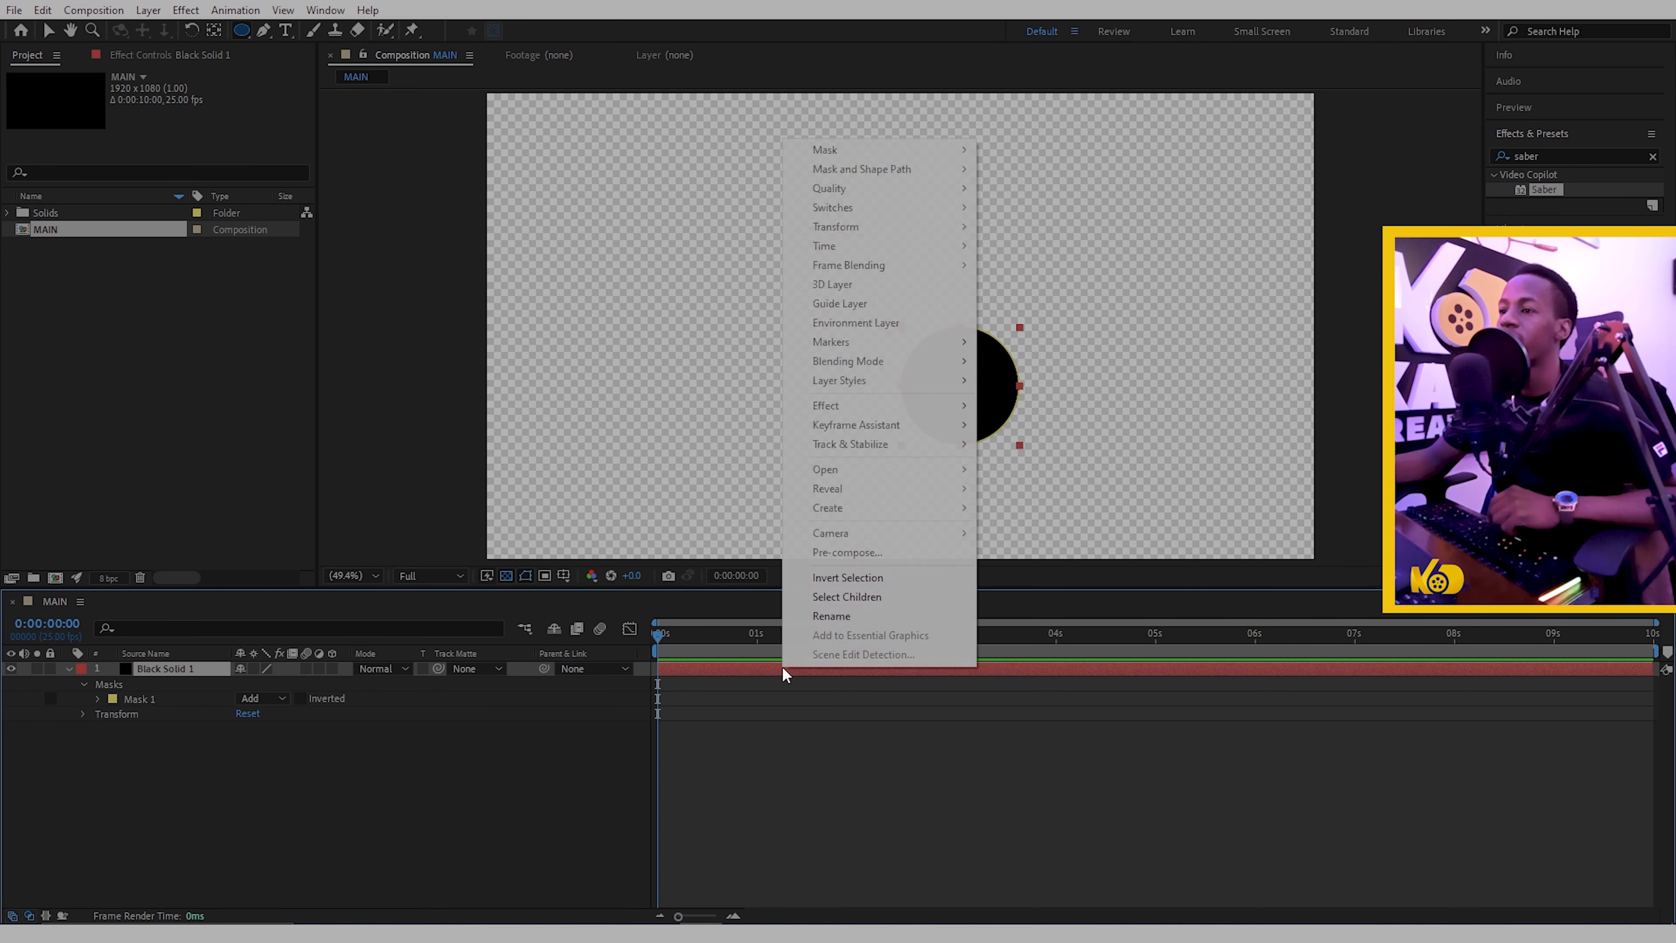
mouse_move(896, 230)
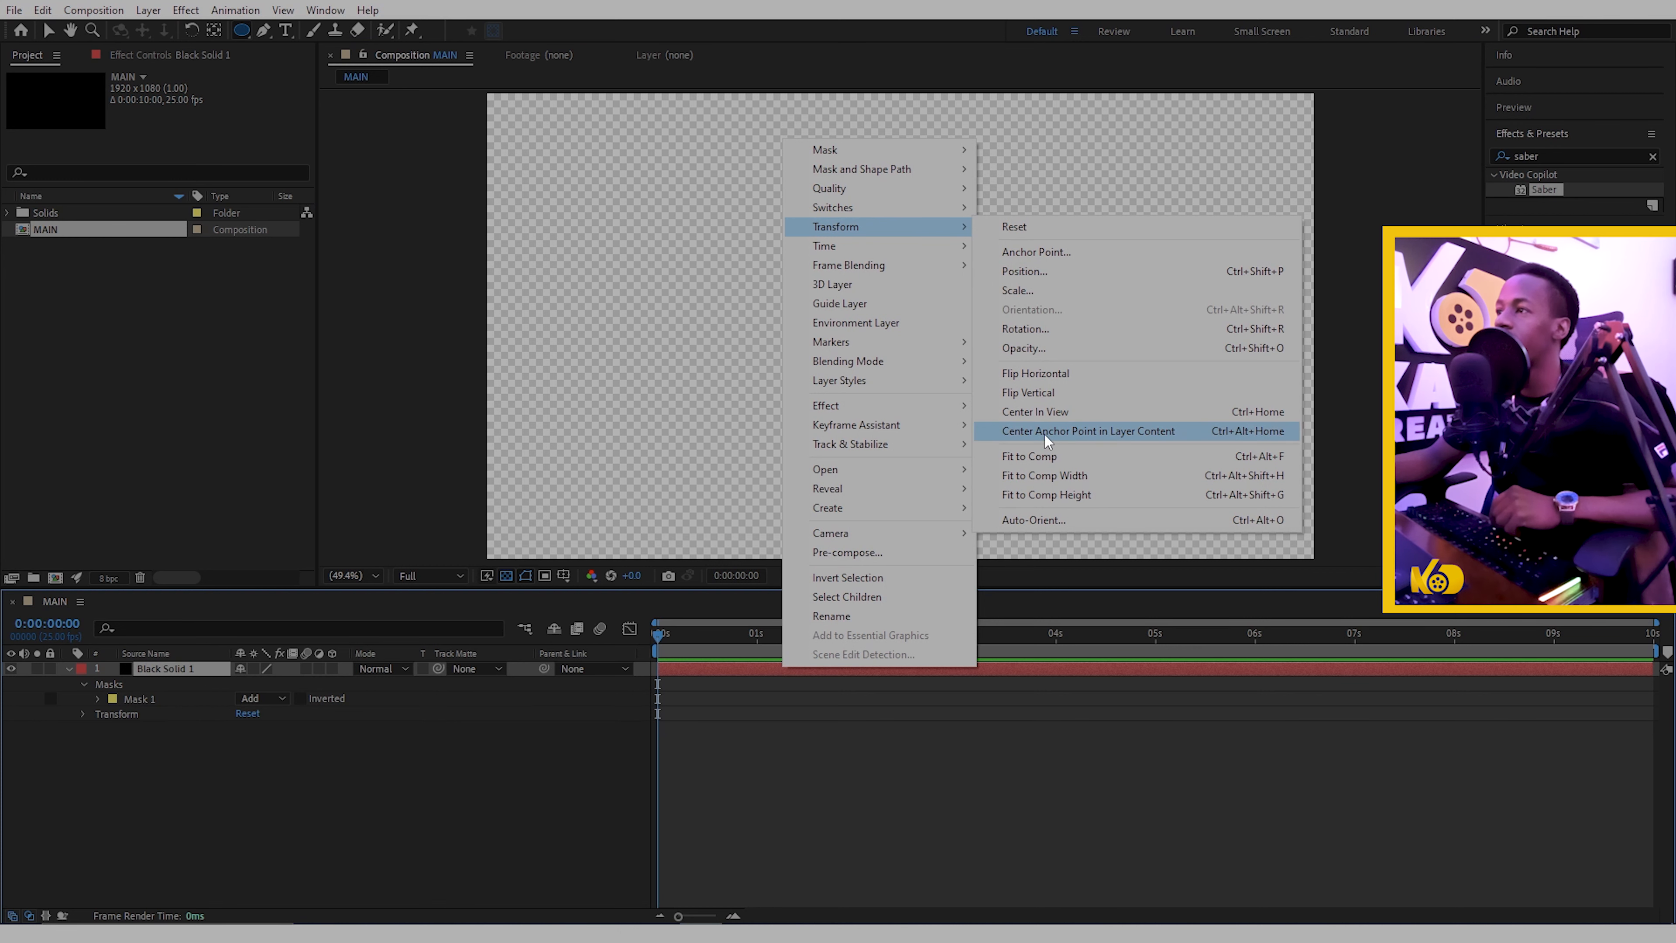
click(1045, 435)
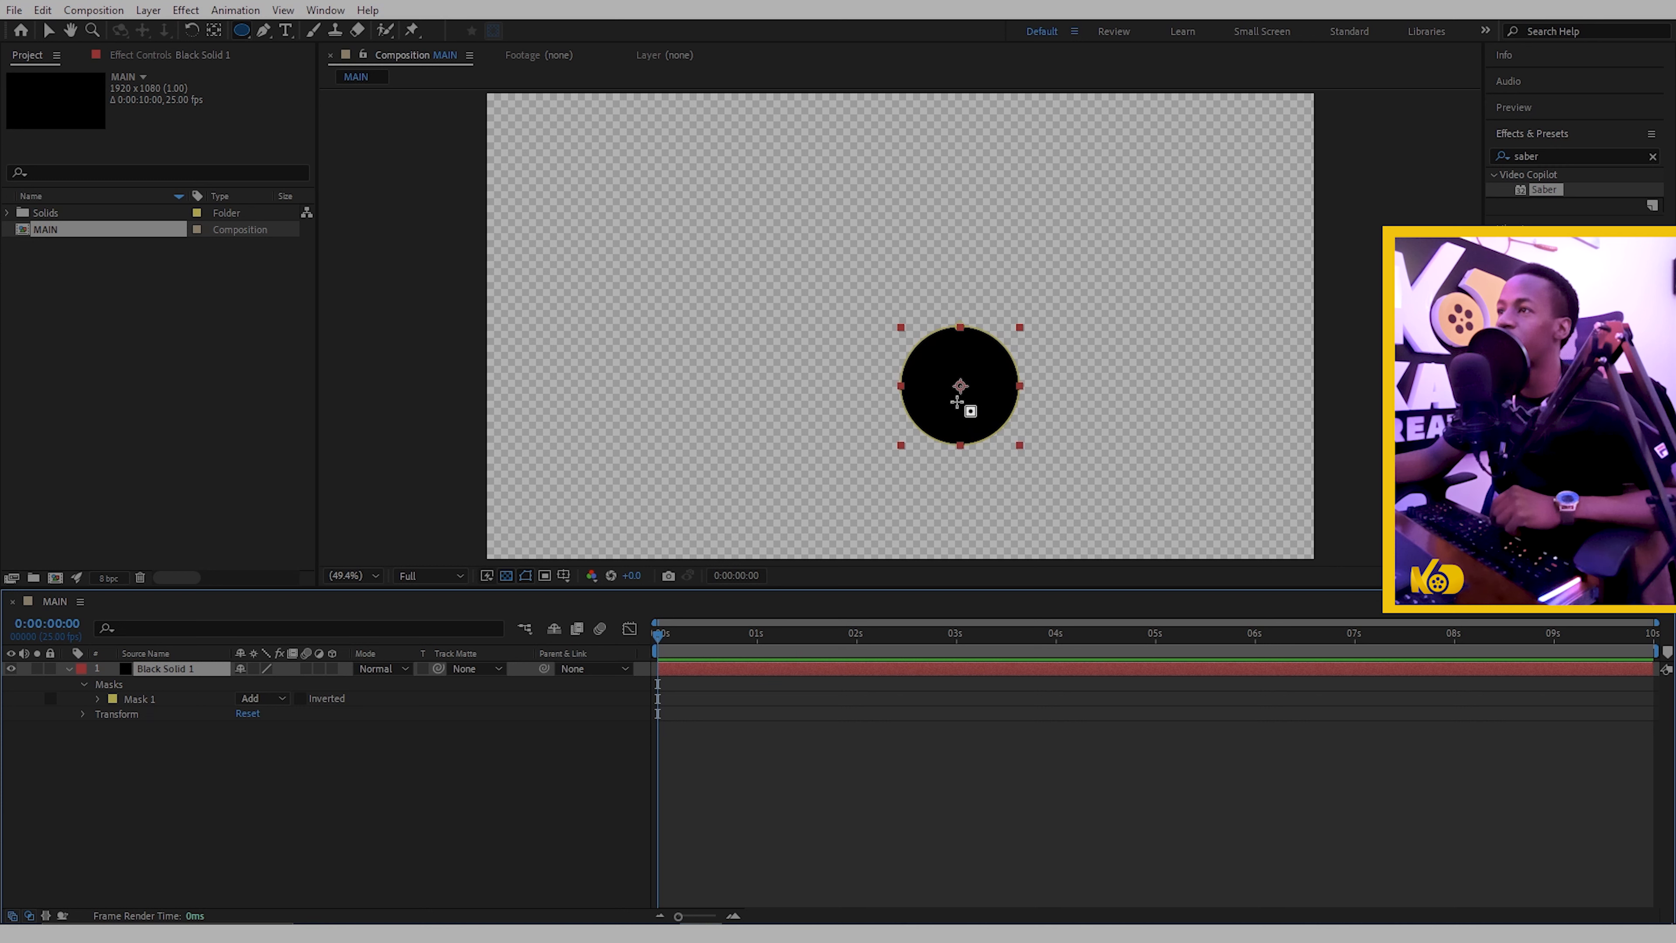
- Center the masked solid in the composition view and turn off the transparency grid
right_click(768, 670)
mouse_move(905, 229)
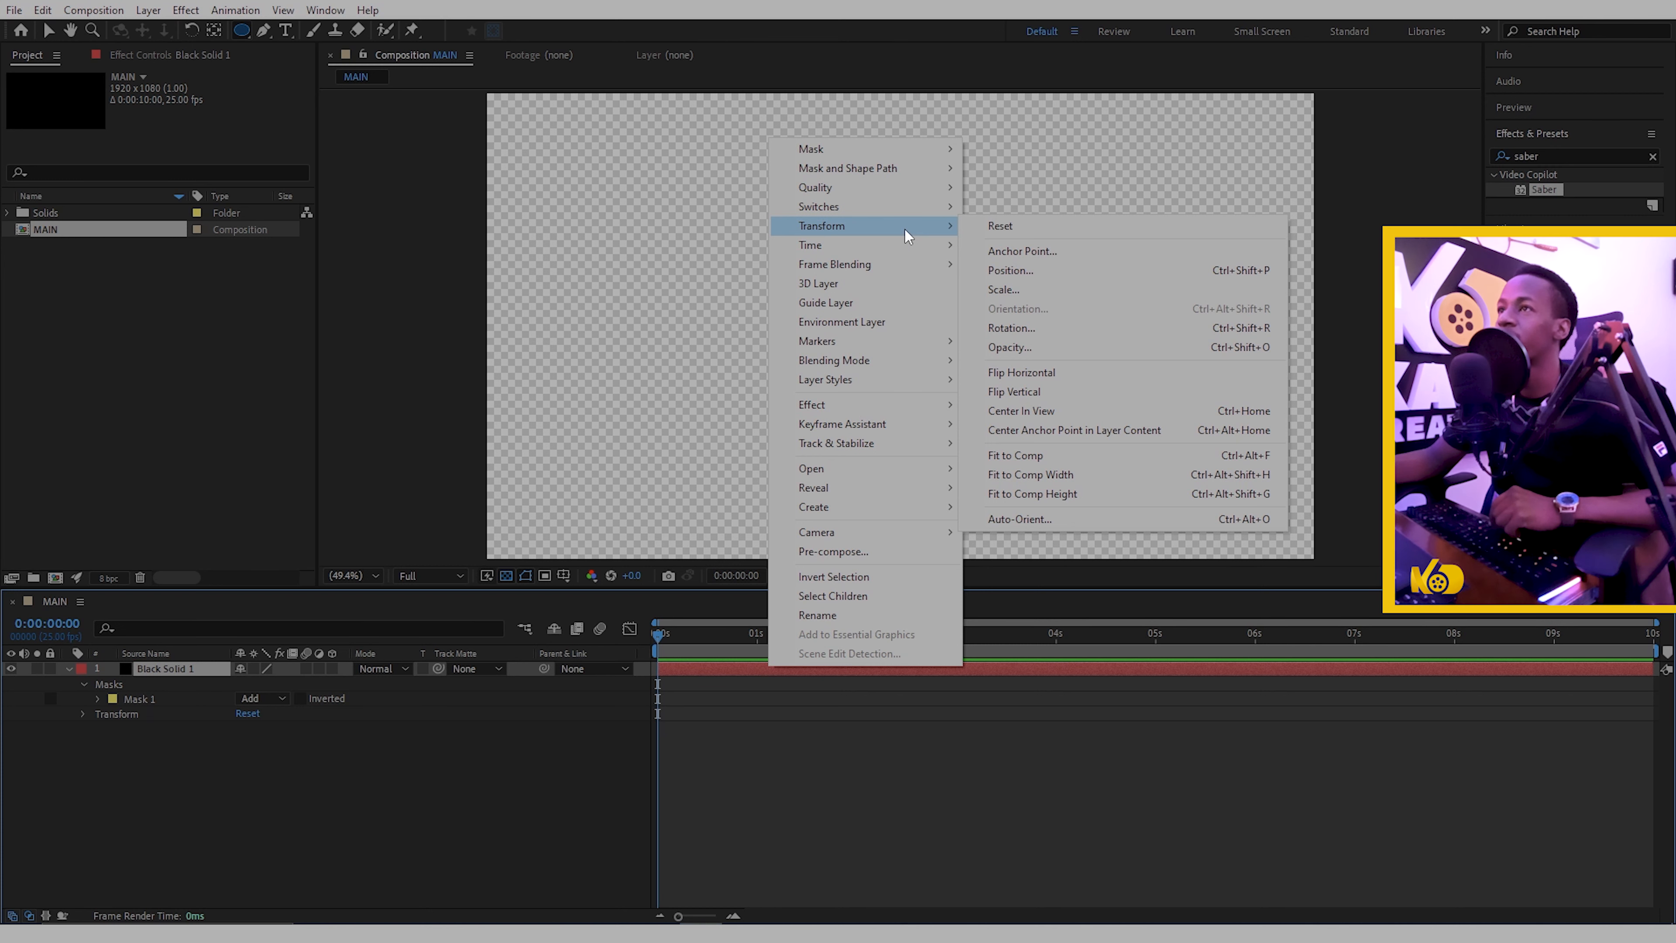
click(1048, 414)
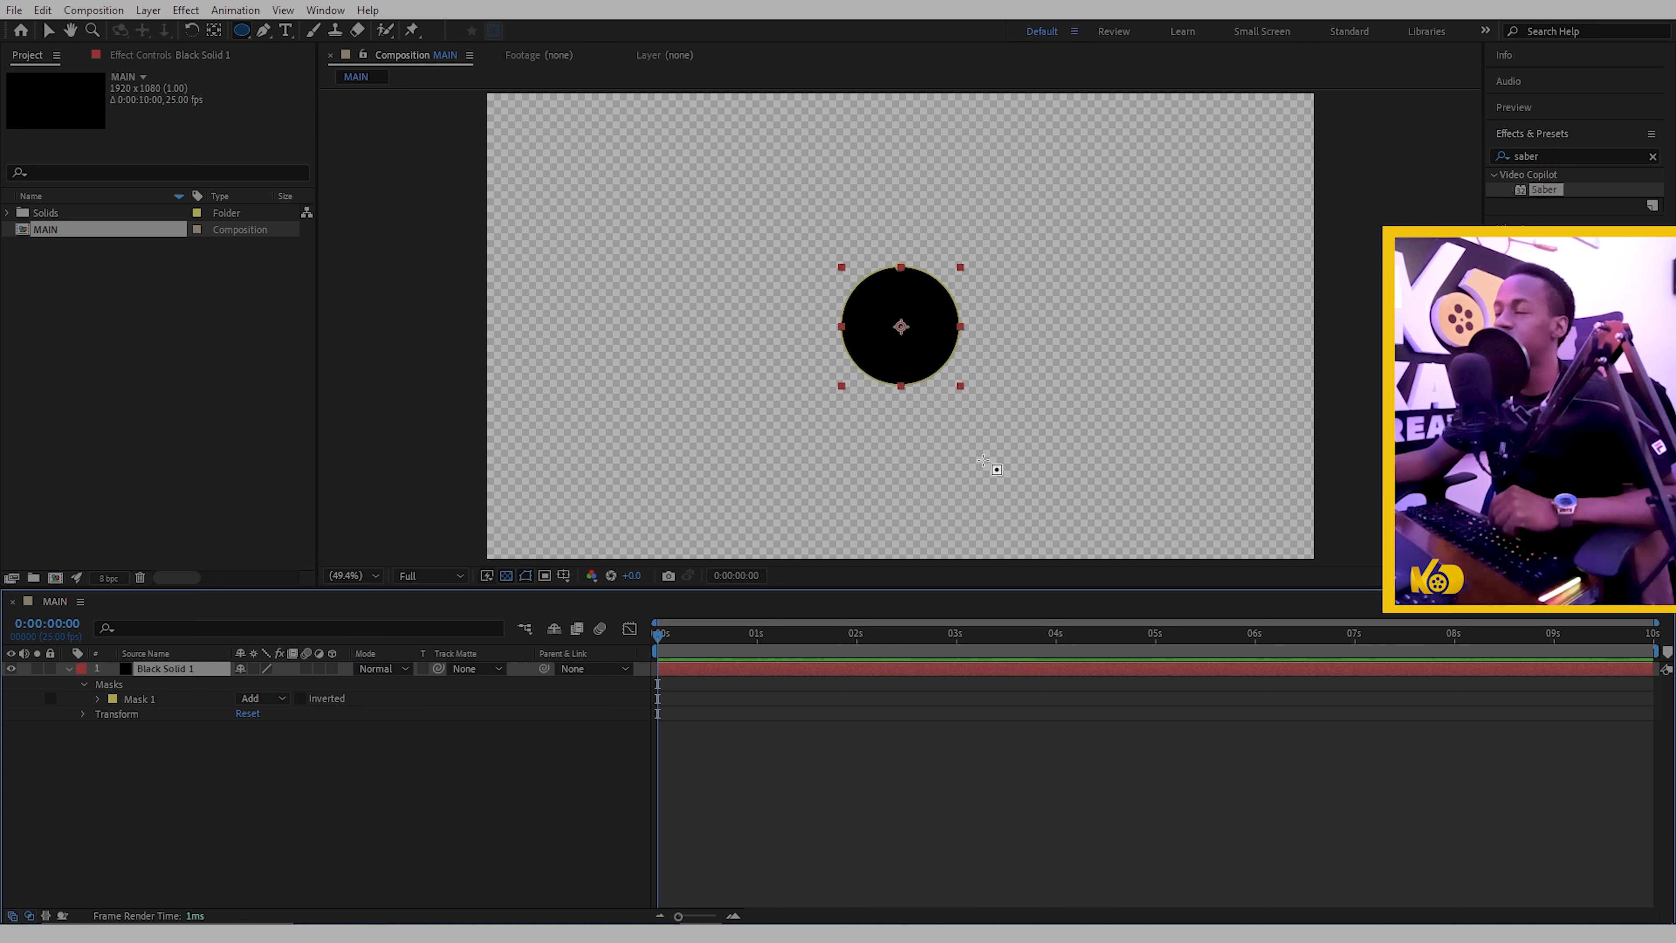
click(506, 577)
- Apply the Saber effect to the black solid and move its core start to about 838, 796 and core end to about 1503, 772
drag(1544, 190, 803, 673)
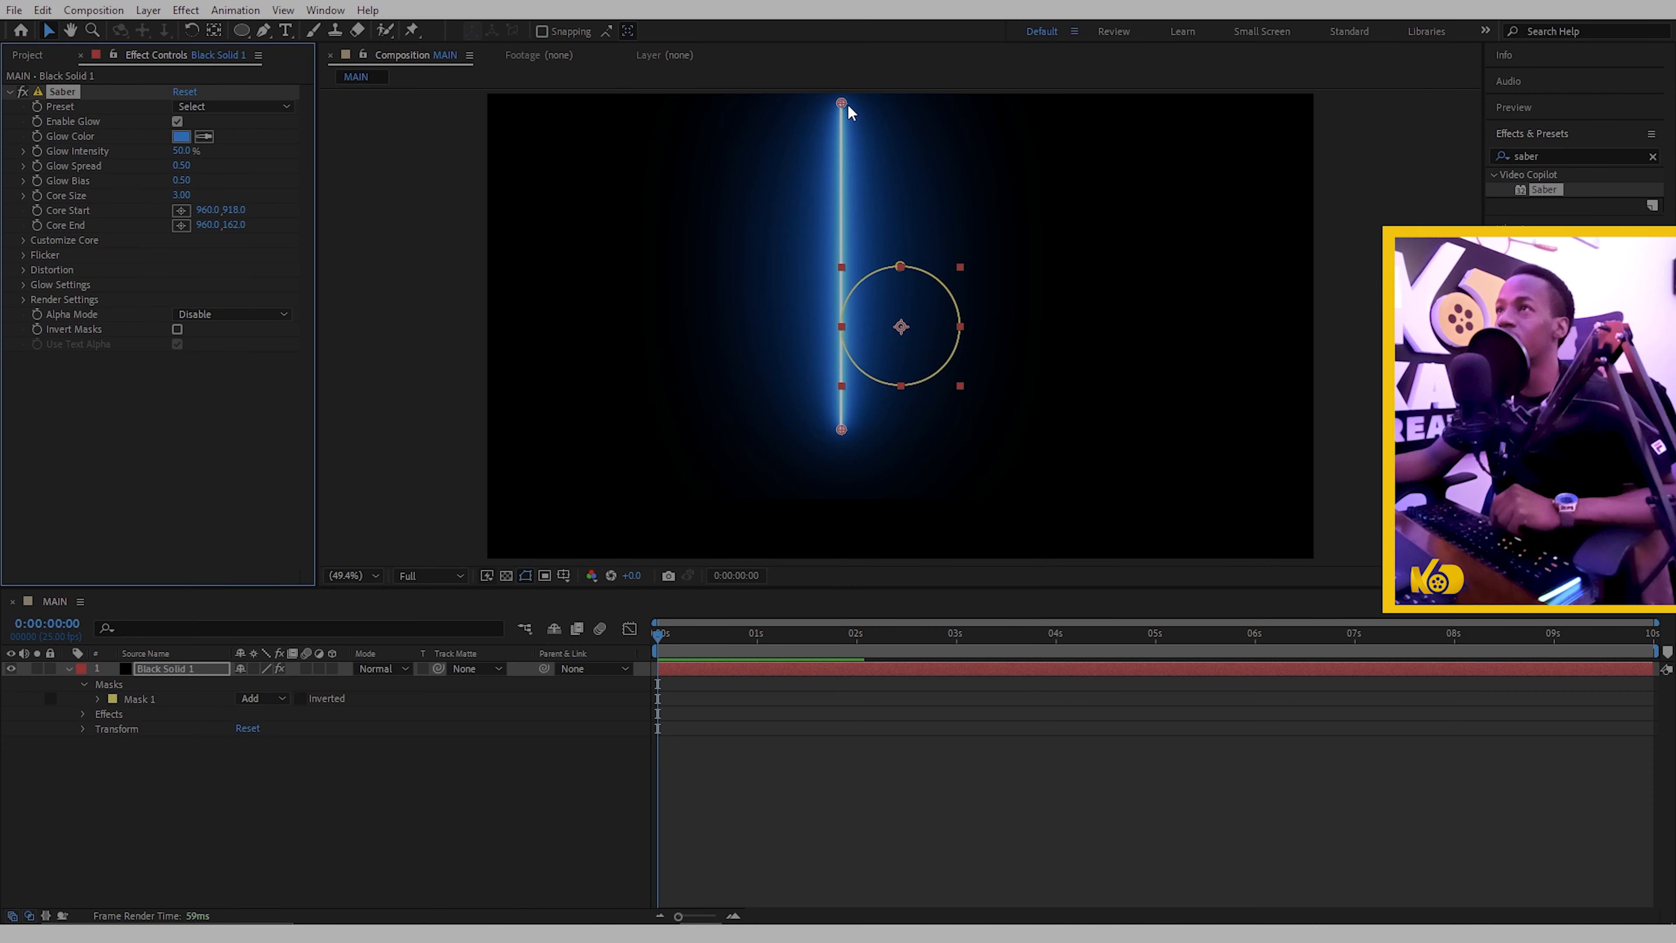
mouse_move(842, 105)
mouse_down()
mouse_move(972, 181)
mouse_move(1096, 291)
mouse_move(1083, 260)
mouse_move(1093, 280)
mouse_move(1012, 373)
mouse_move(1072, 278)
mouse_move(1014, 280)
mouse_up()
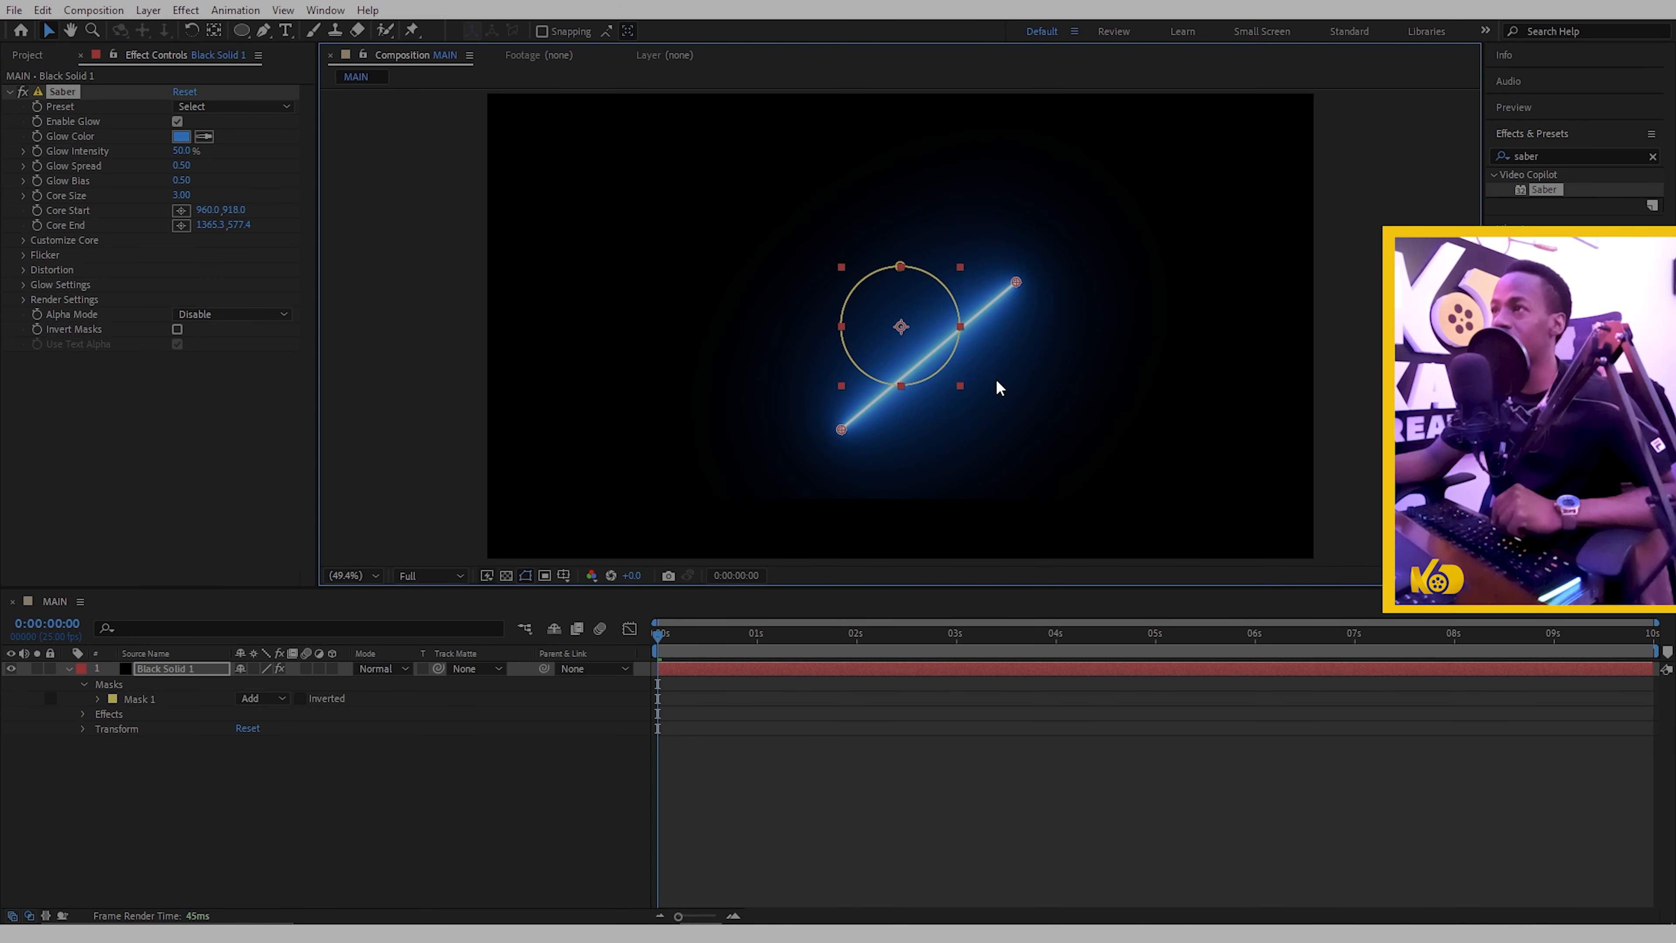
drag(1016, 283, 1075, 367)
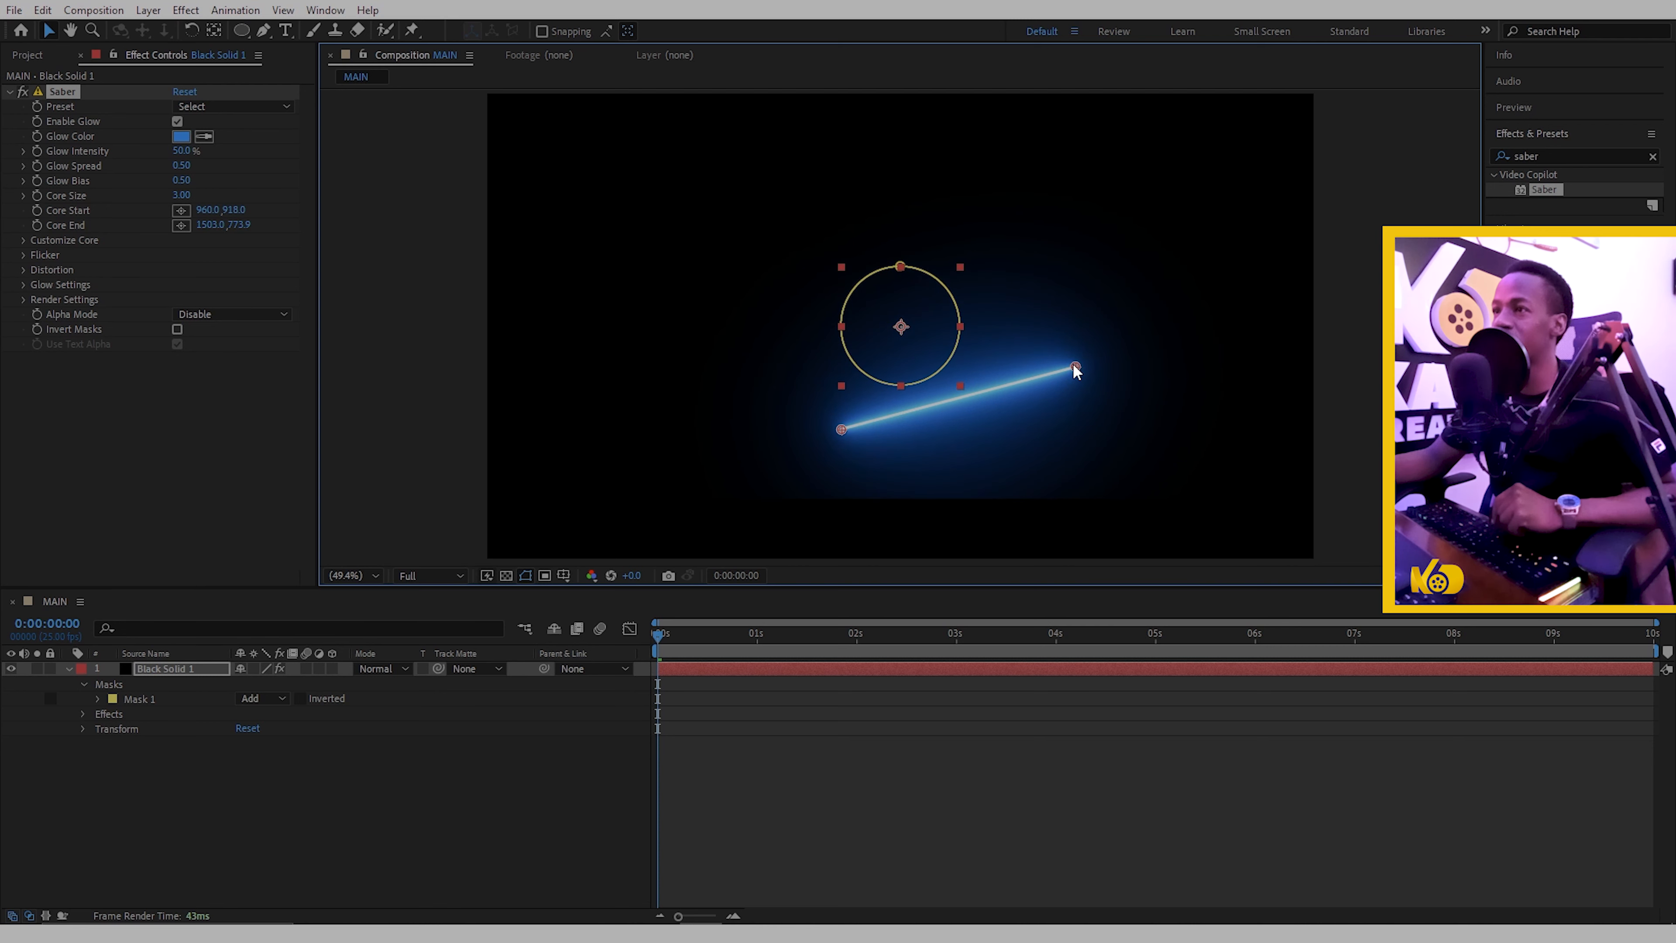
drag(843, 429, 790, 376)
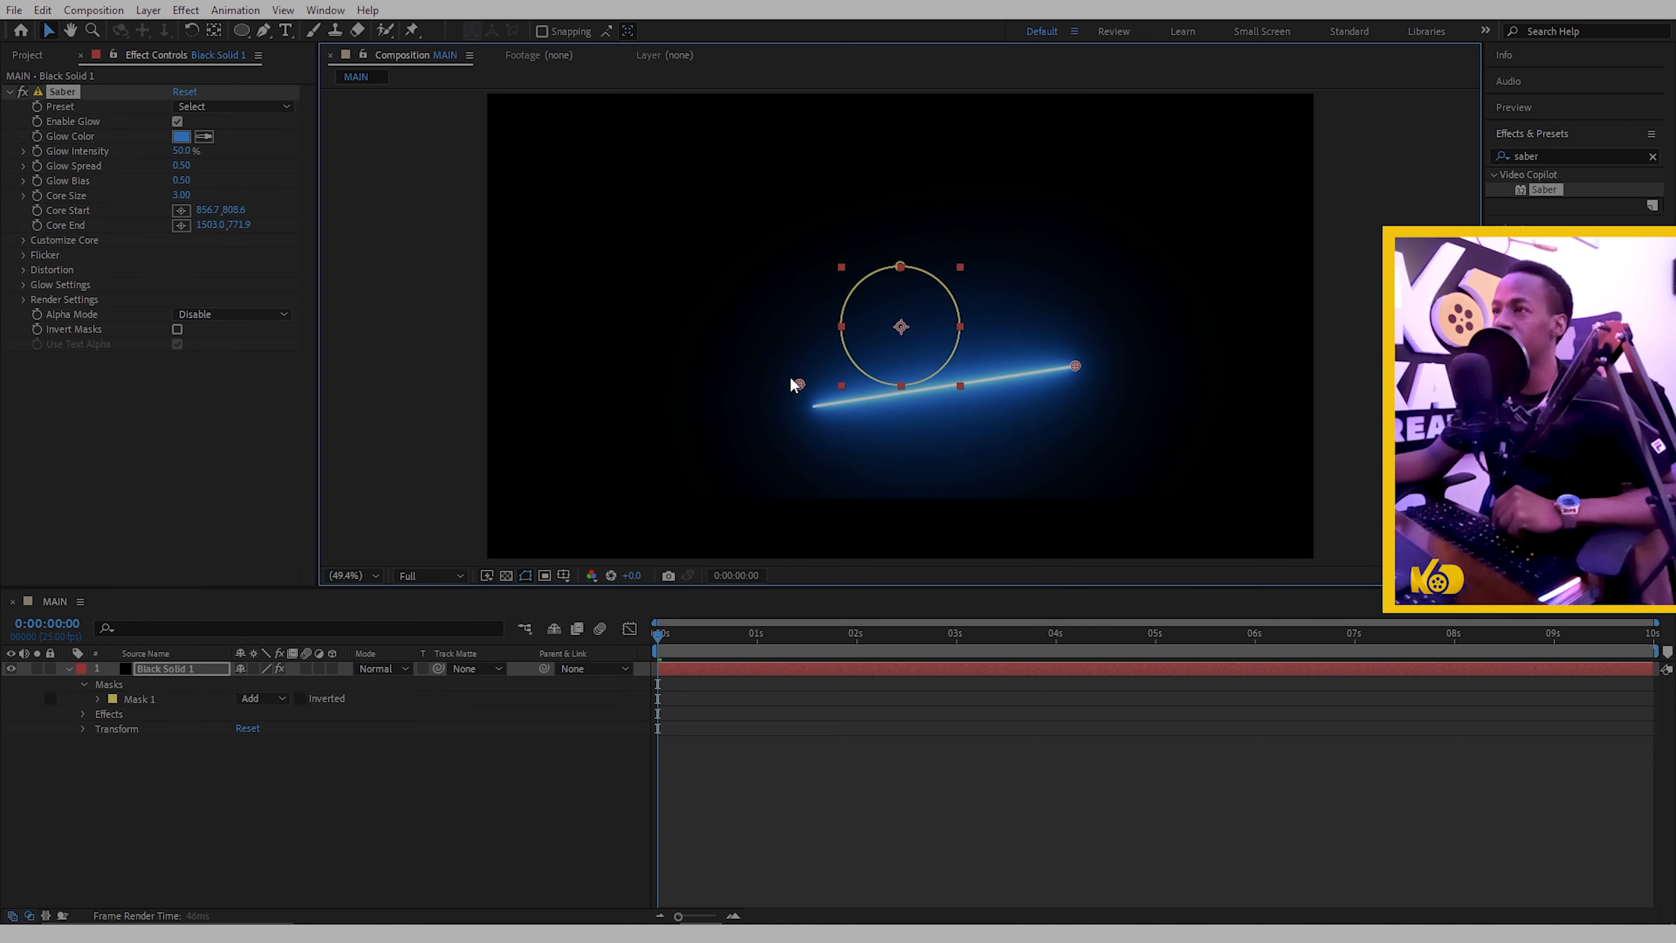
mouse_move(1076, 367)
mouse_down()
mouse_move(778, 169)
mouse_move(1178, 336)
mouse_move(1171, 266)
mouse_move(591, 263)
mouse_move(1115, 423)
mouse_move(907, 73)
mouse_move(1017, 471)
mouse_move(394, 271)
mouse_move(1531, 328)
mouse_move(1075, 366)
mouse_up()
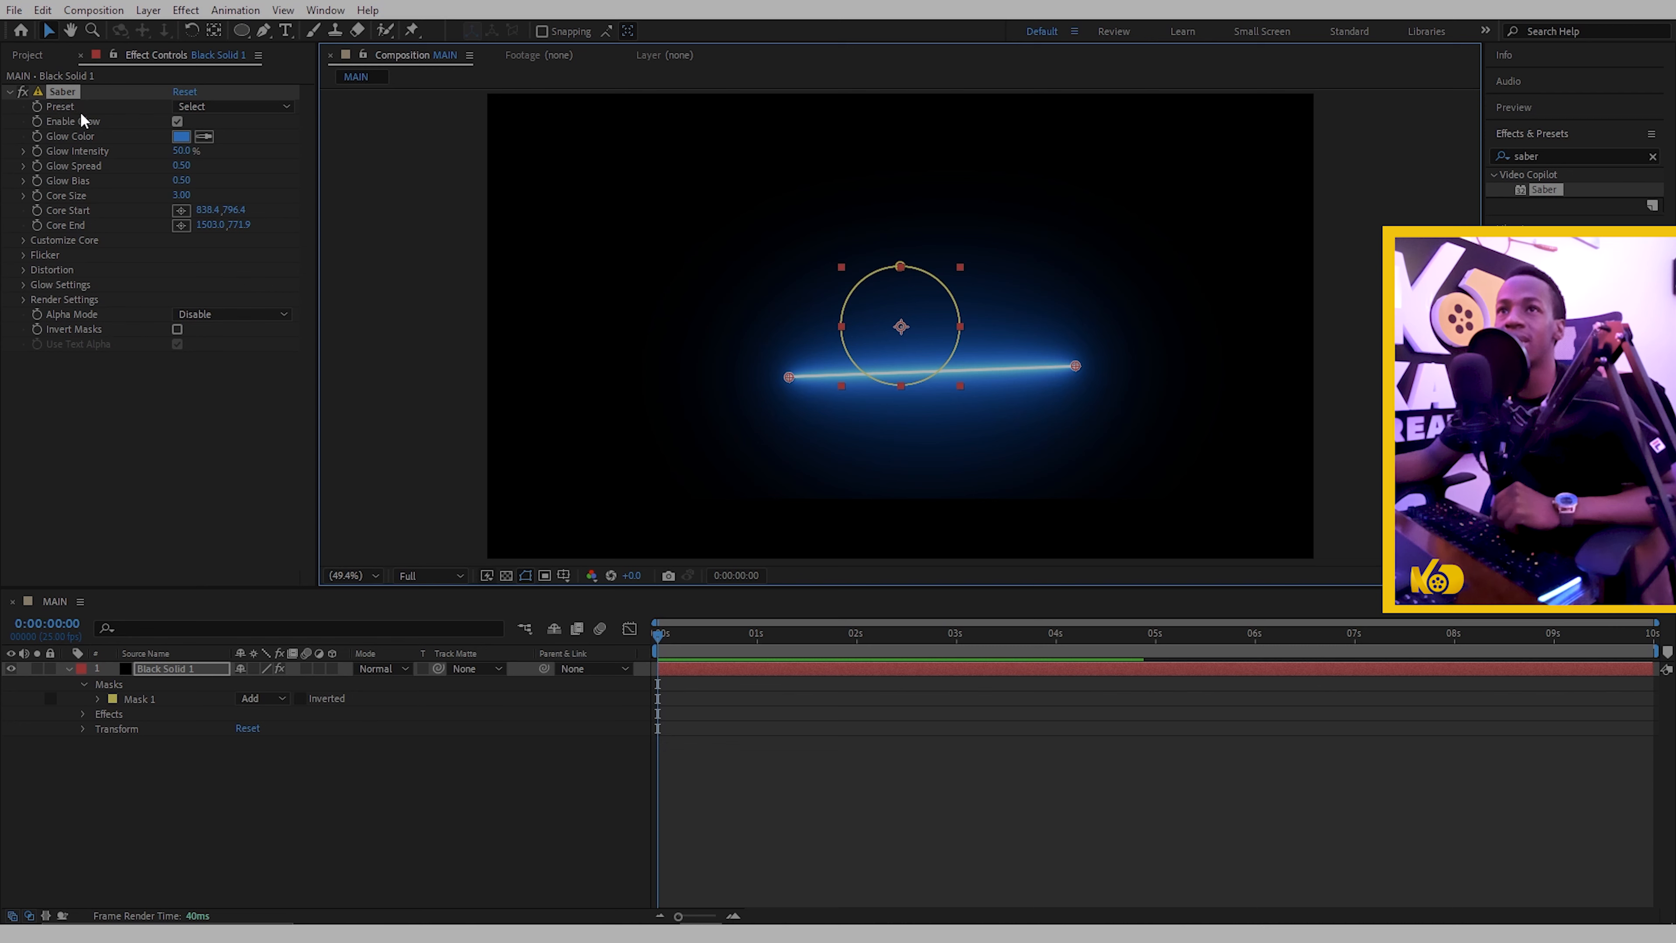
- Try the Core preset on the Saber effect and switch the preset to Kryptonite
click(289, 106)
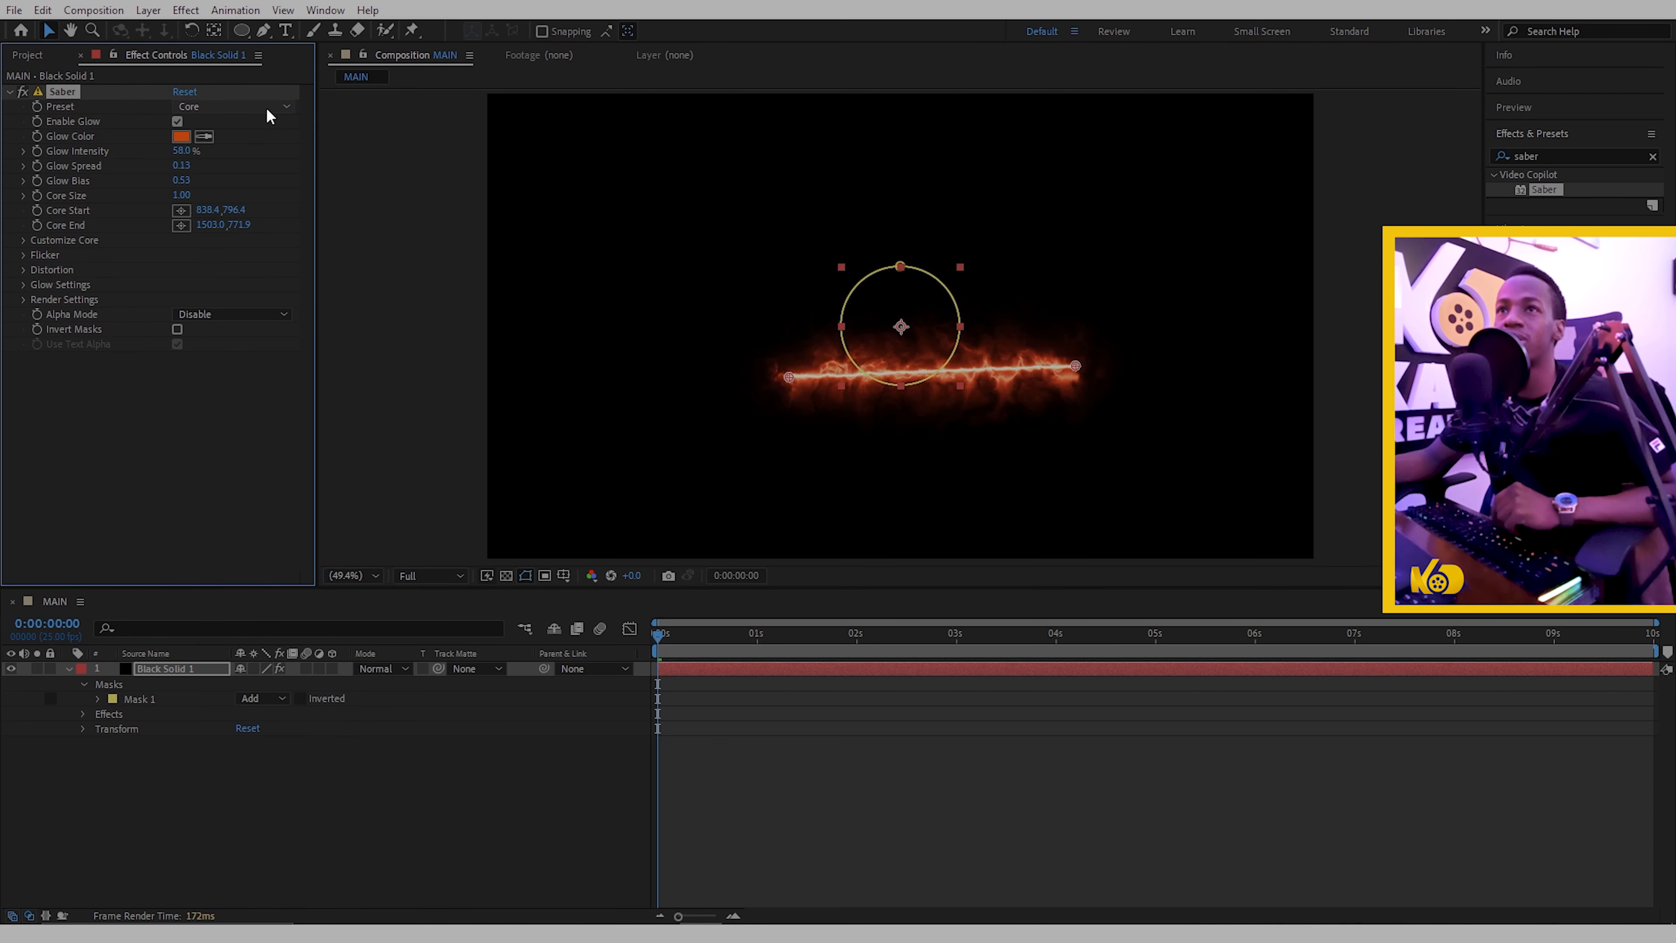
click(268, 106)
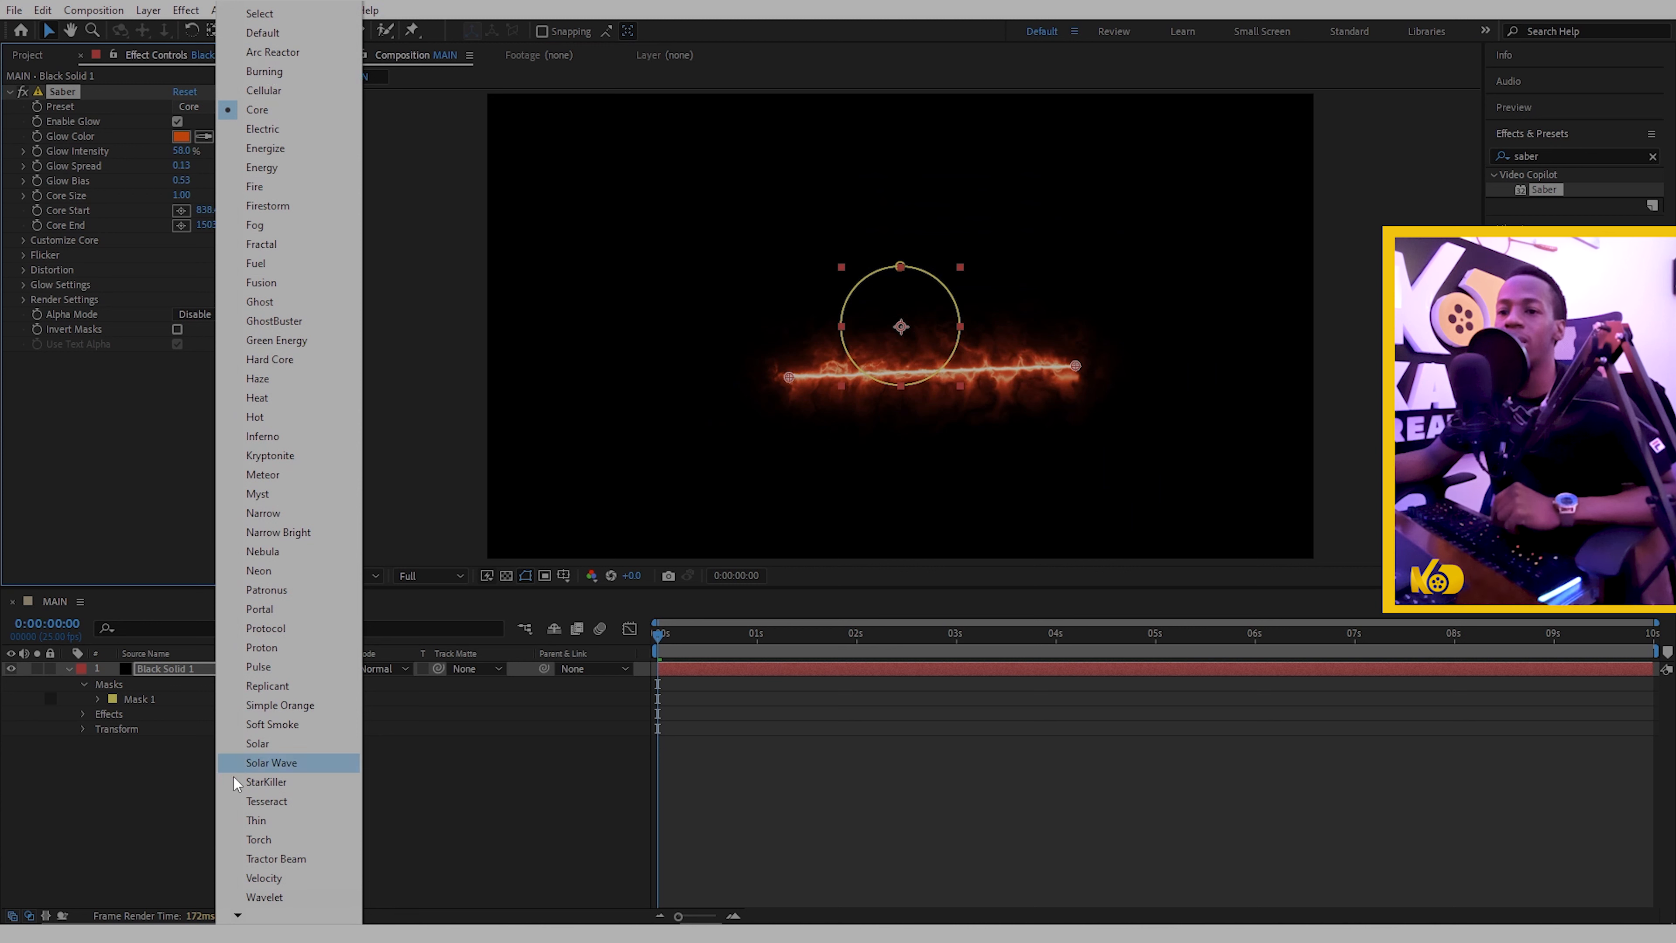
mouse_move(239, 914)
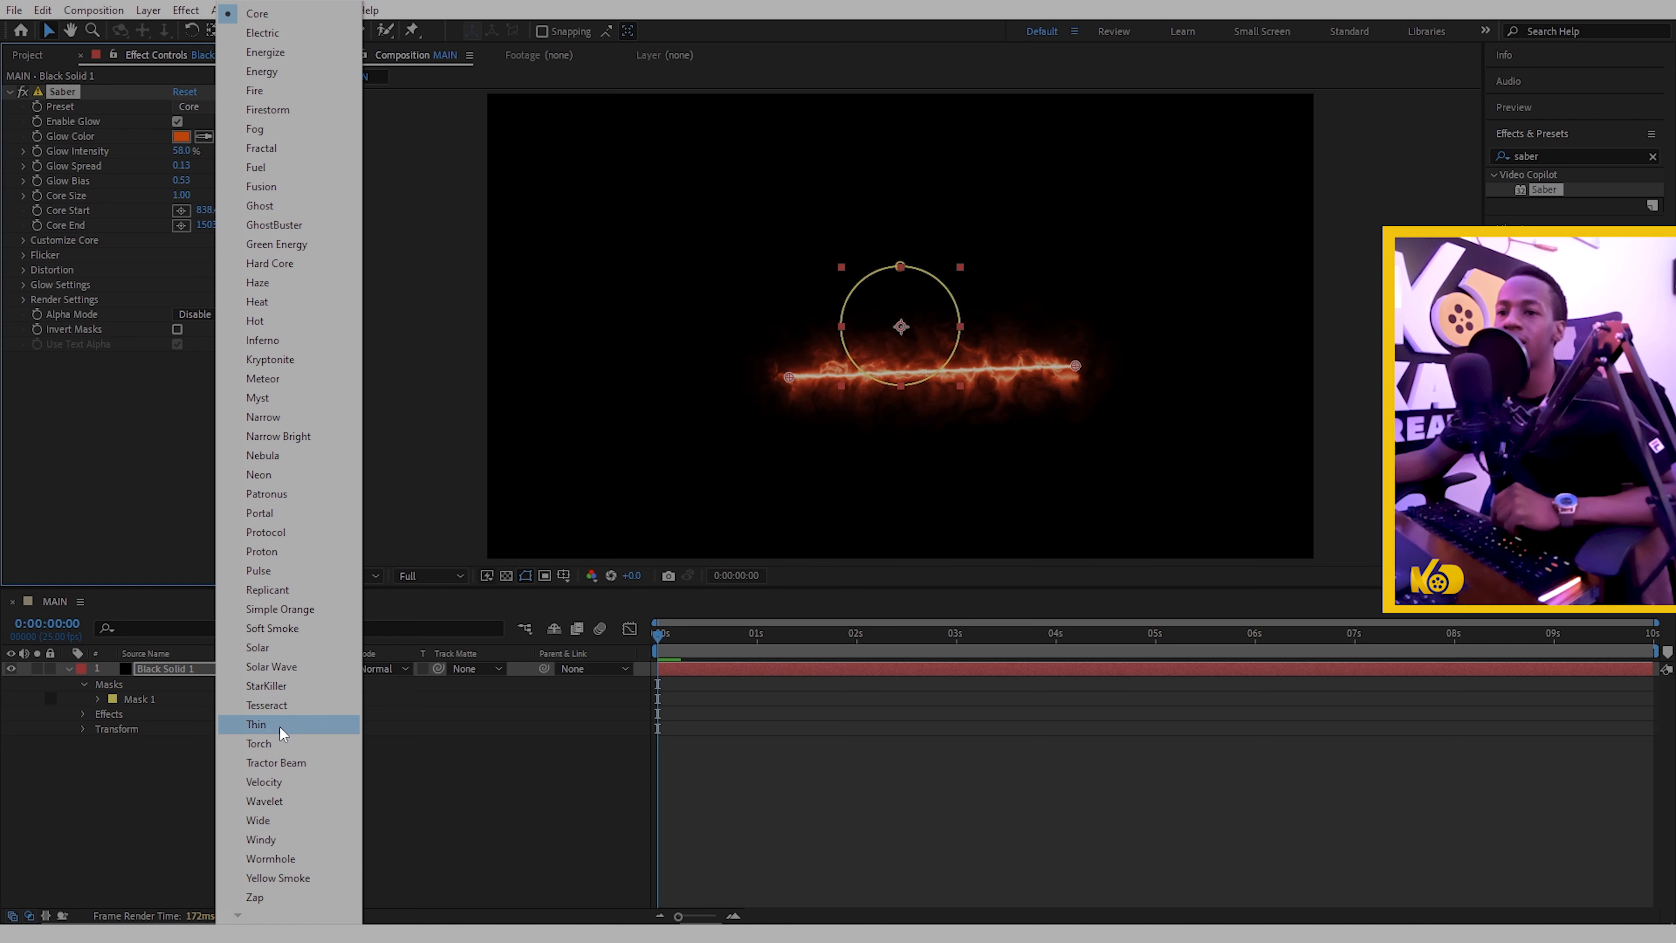
click(272, 479)
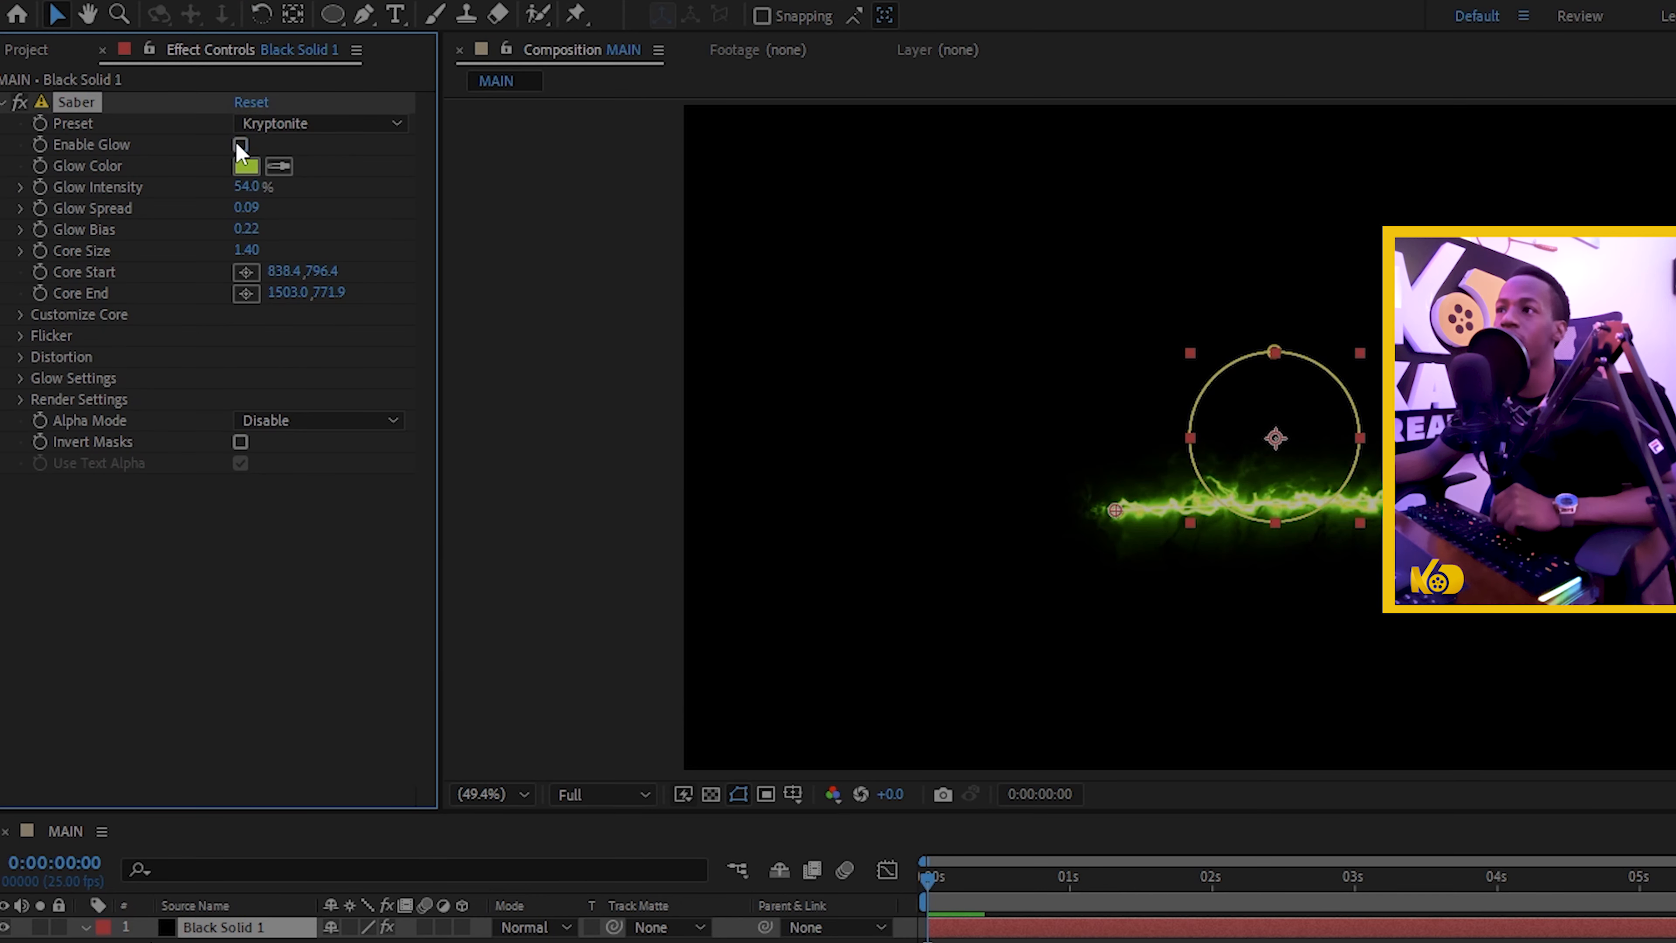
- Turn the Saber effect's glow off and back on to compare the look of the beam
click(177, 121)
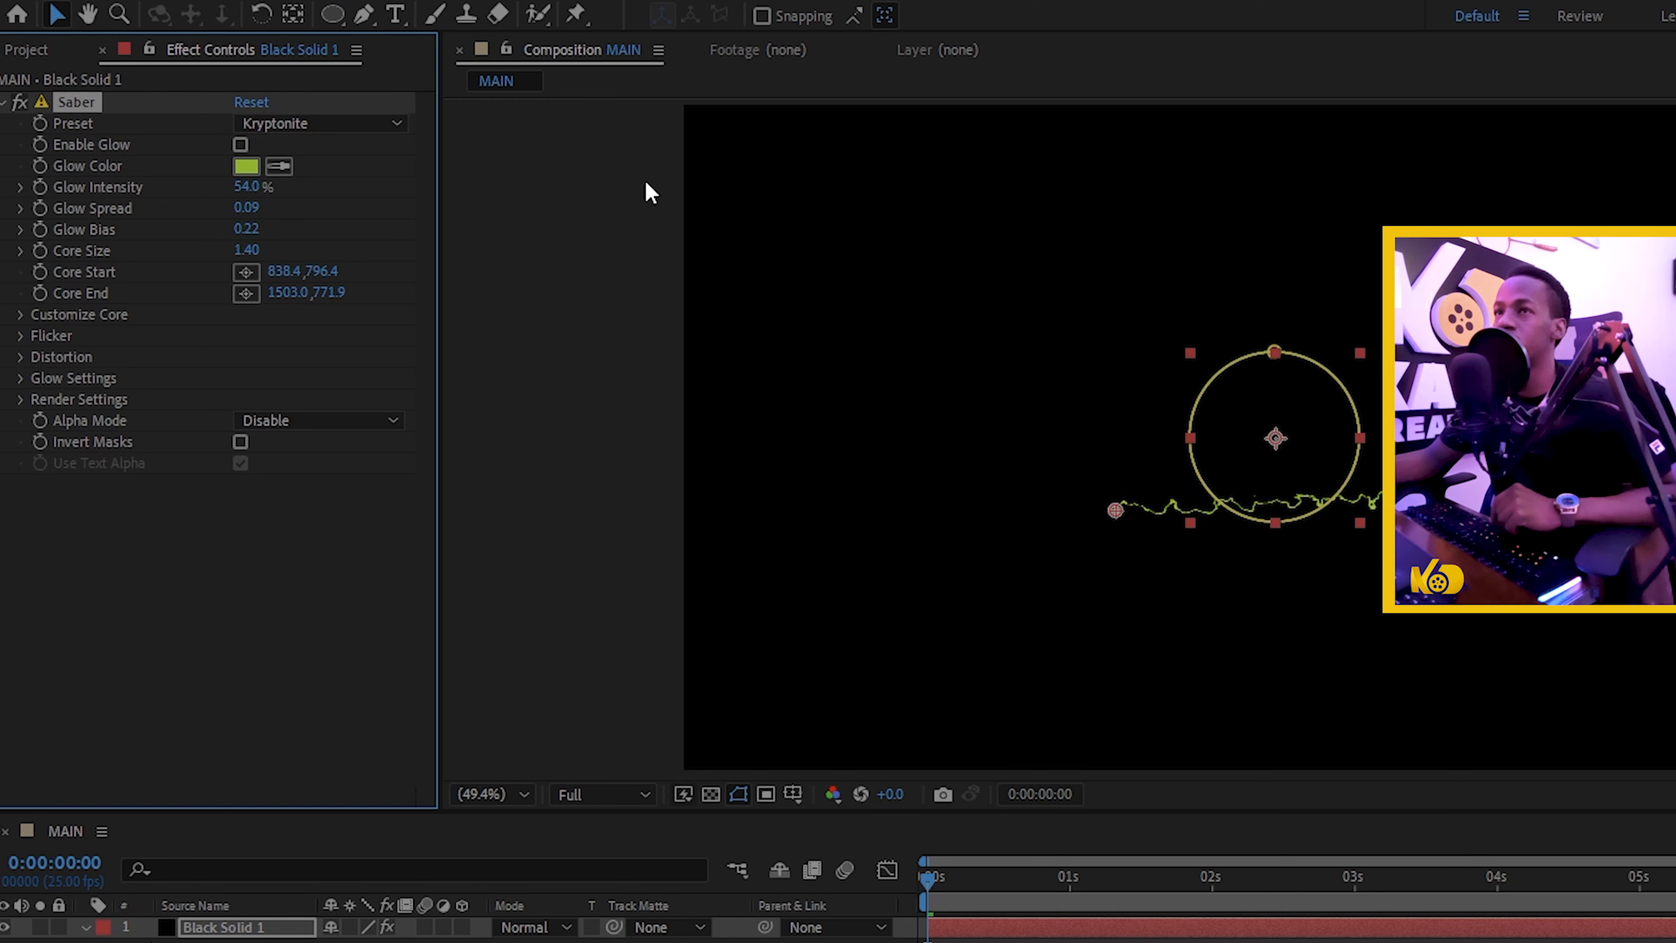
click(243, 144)
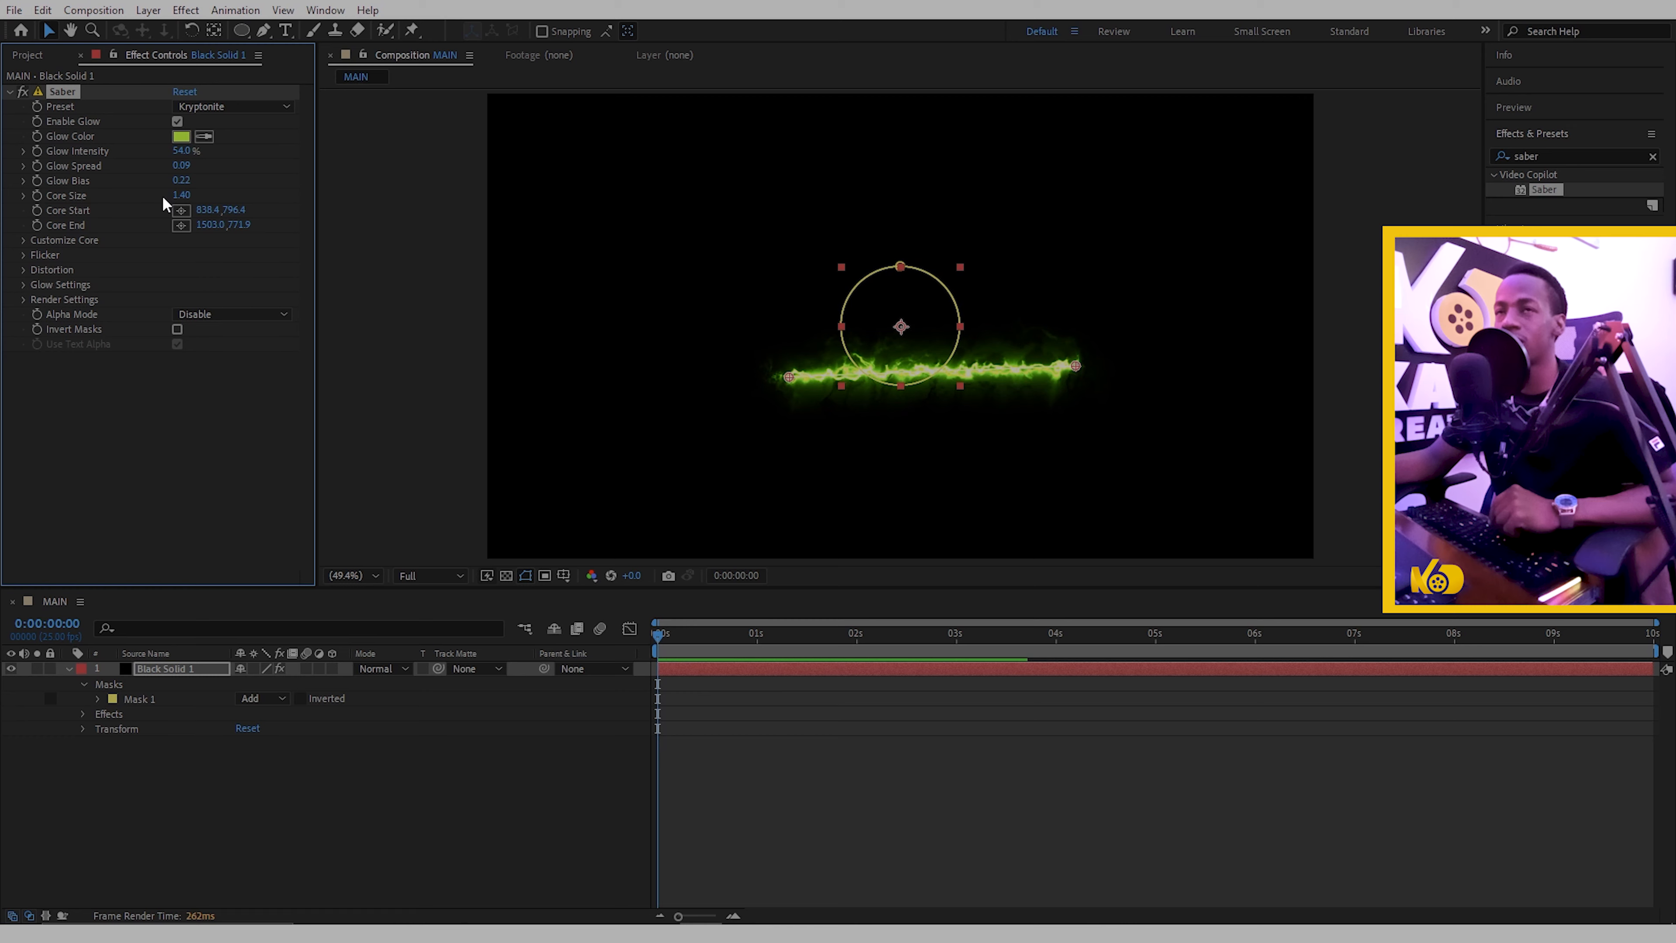
- Set the Saber glow color to white (FFFFFF), and change it to yellow
click(185, 137)
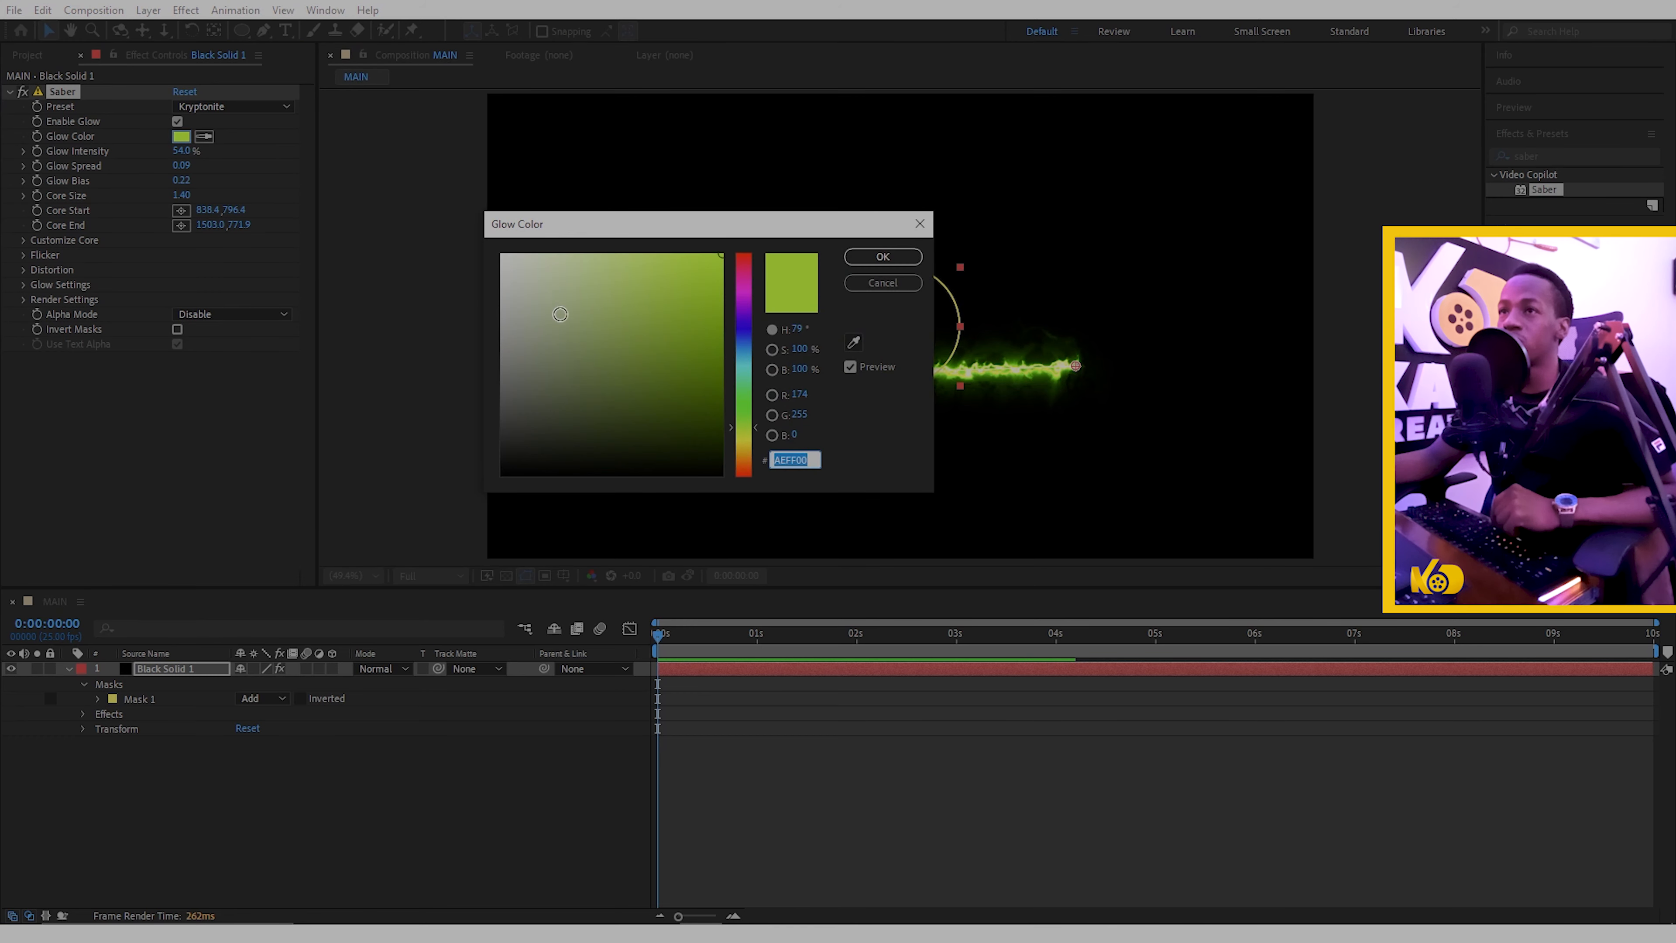
text(FFFFFF)
click(881, 258)
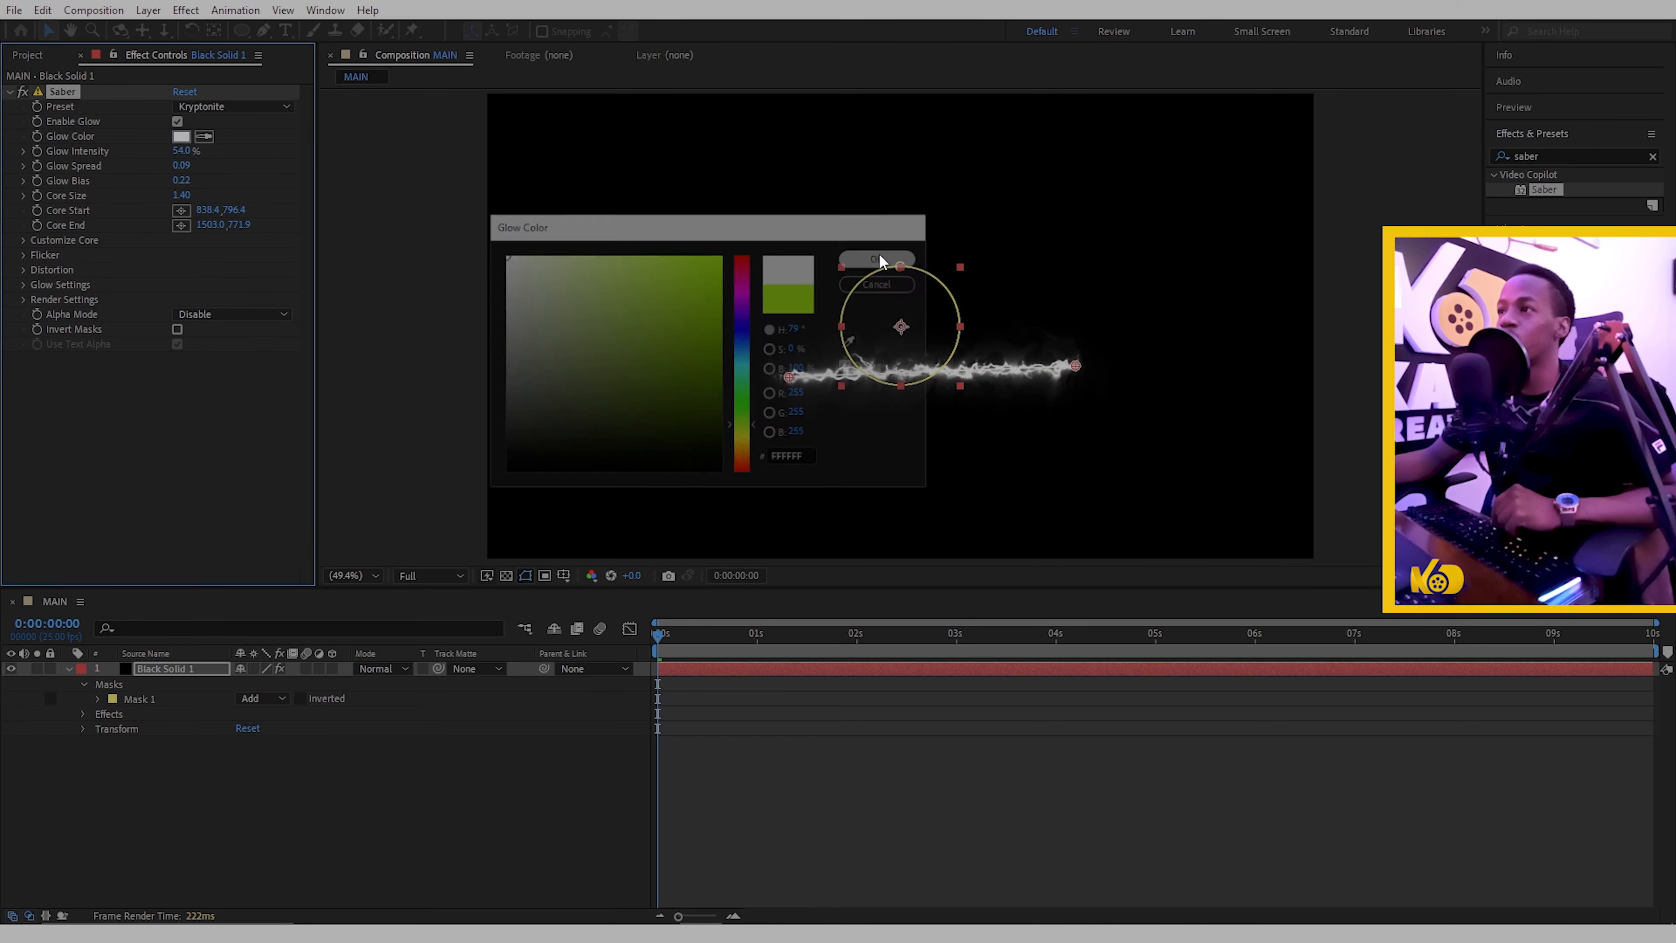
click(187, 139)
drag(583, 293, 934, 202)
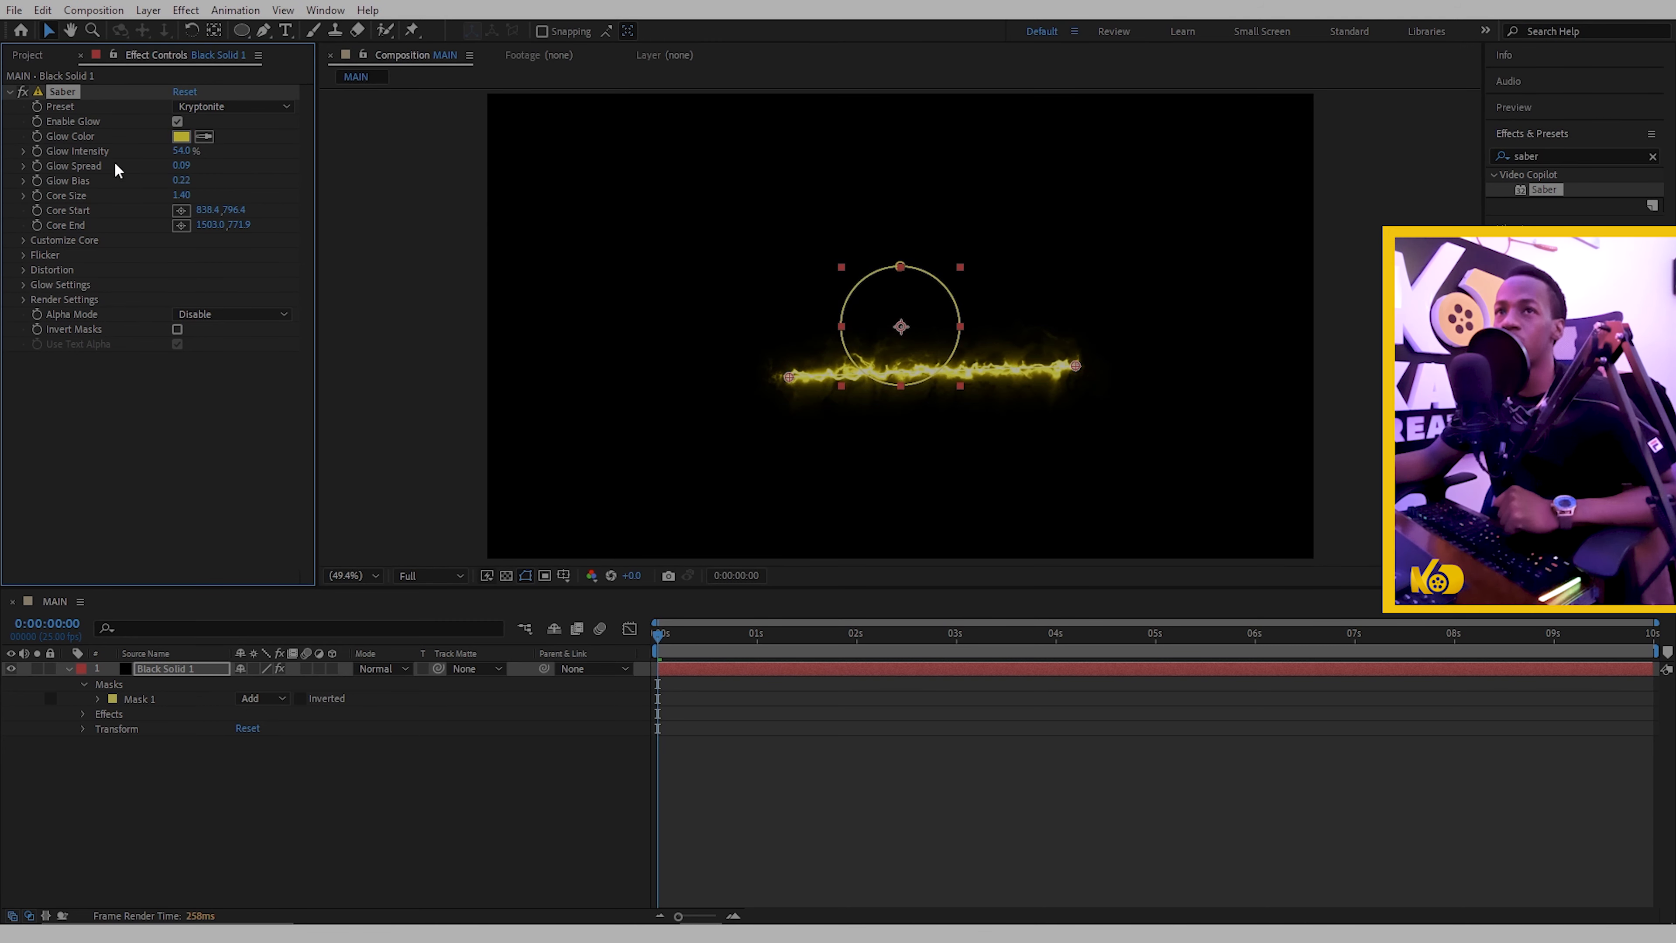
- Try a different glow intensity and undo it, lower the glow spread to 0.00, and raise it to 0.15
drag(178, 151, 387, 177)
key(ctrl+z)
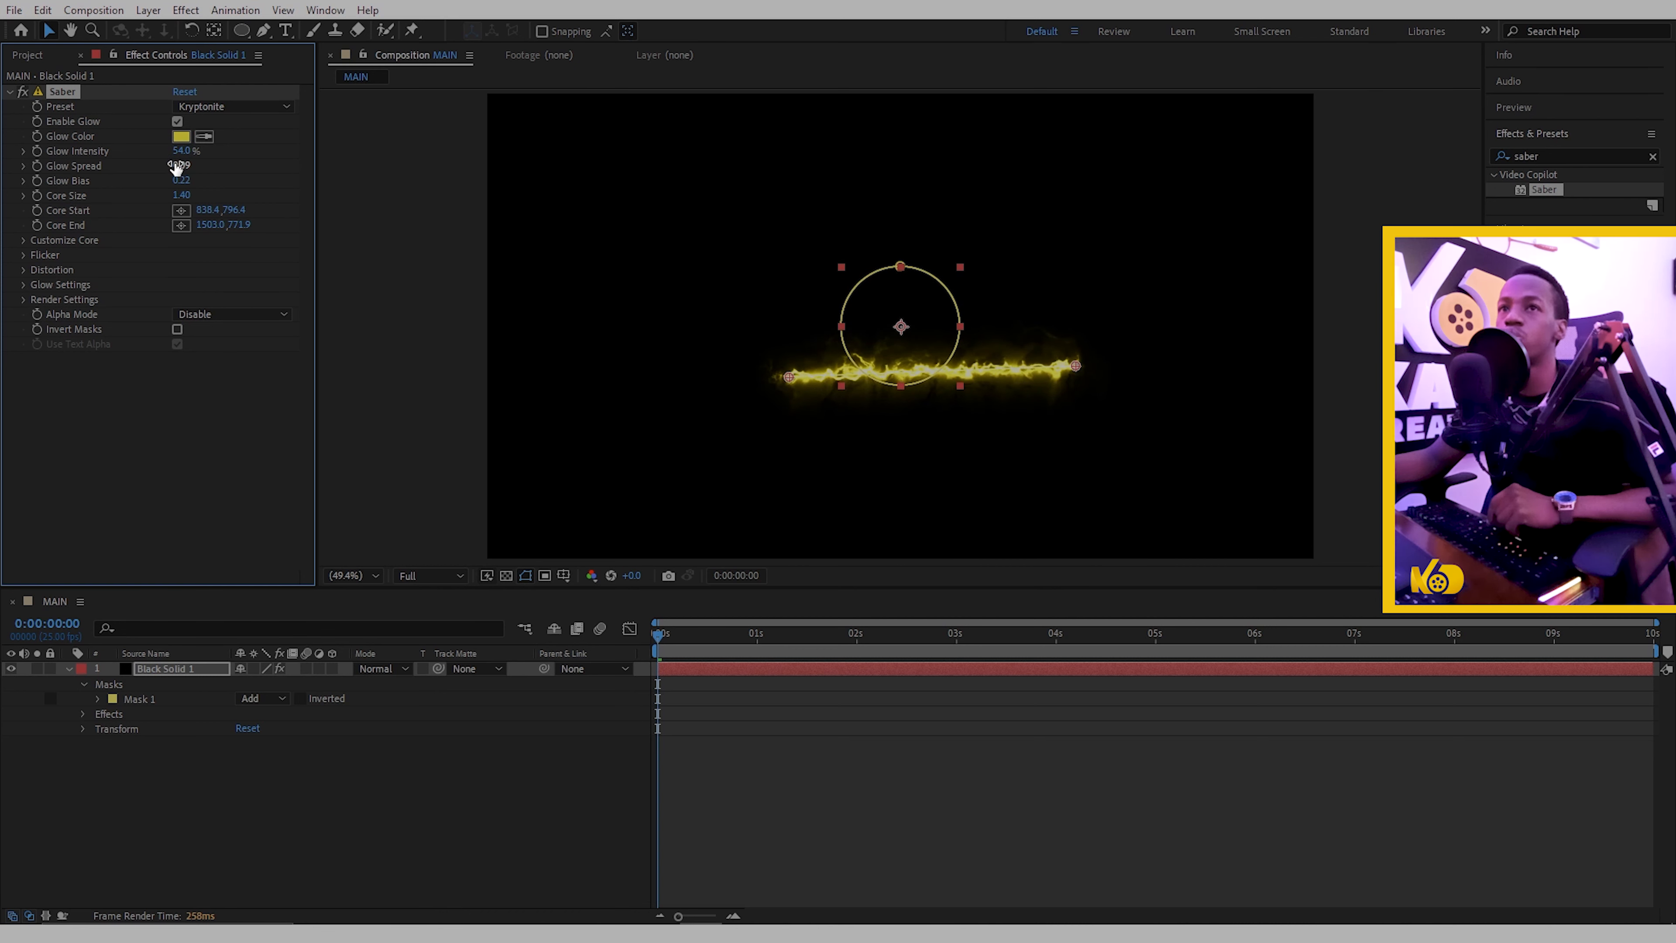
mouse_move(177, 169)
mouse_down()
mouse_move(276, 173)
mouse_move(113, 181)
mouse_up()
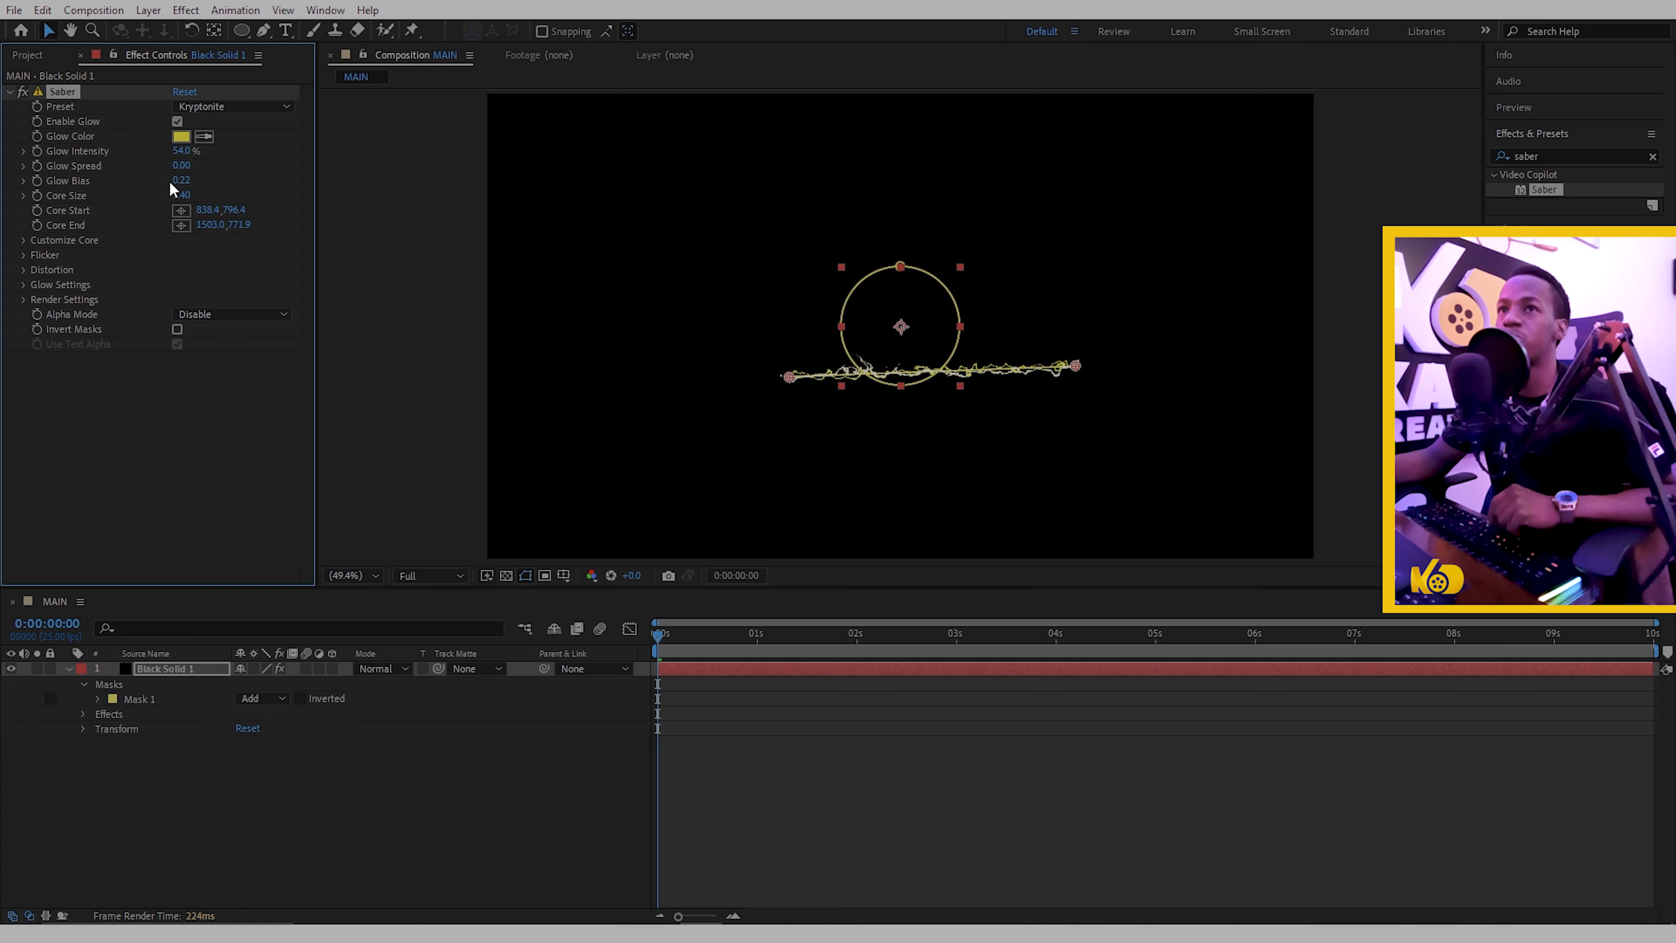
drag(210, 173, 203, 173)
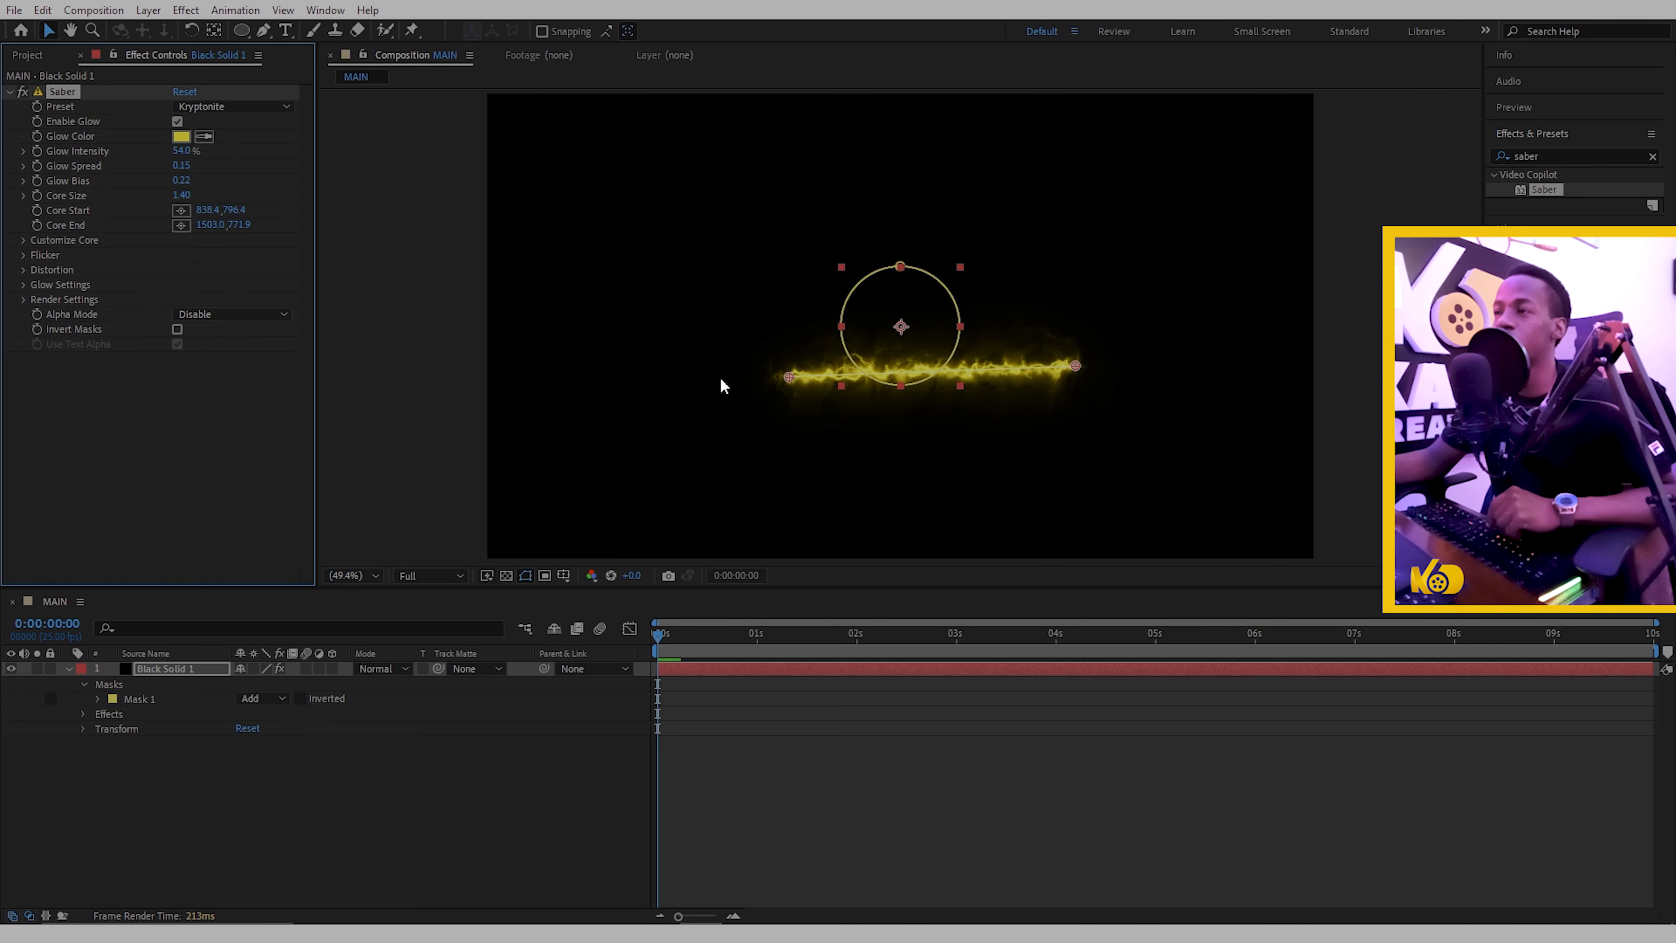
- Switch the Saber preset to Neon and, with the glow temporarily disabled, move the core end to about 1450, 701
click(218, 108)
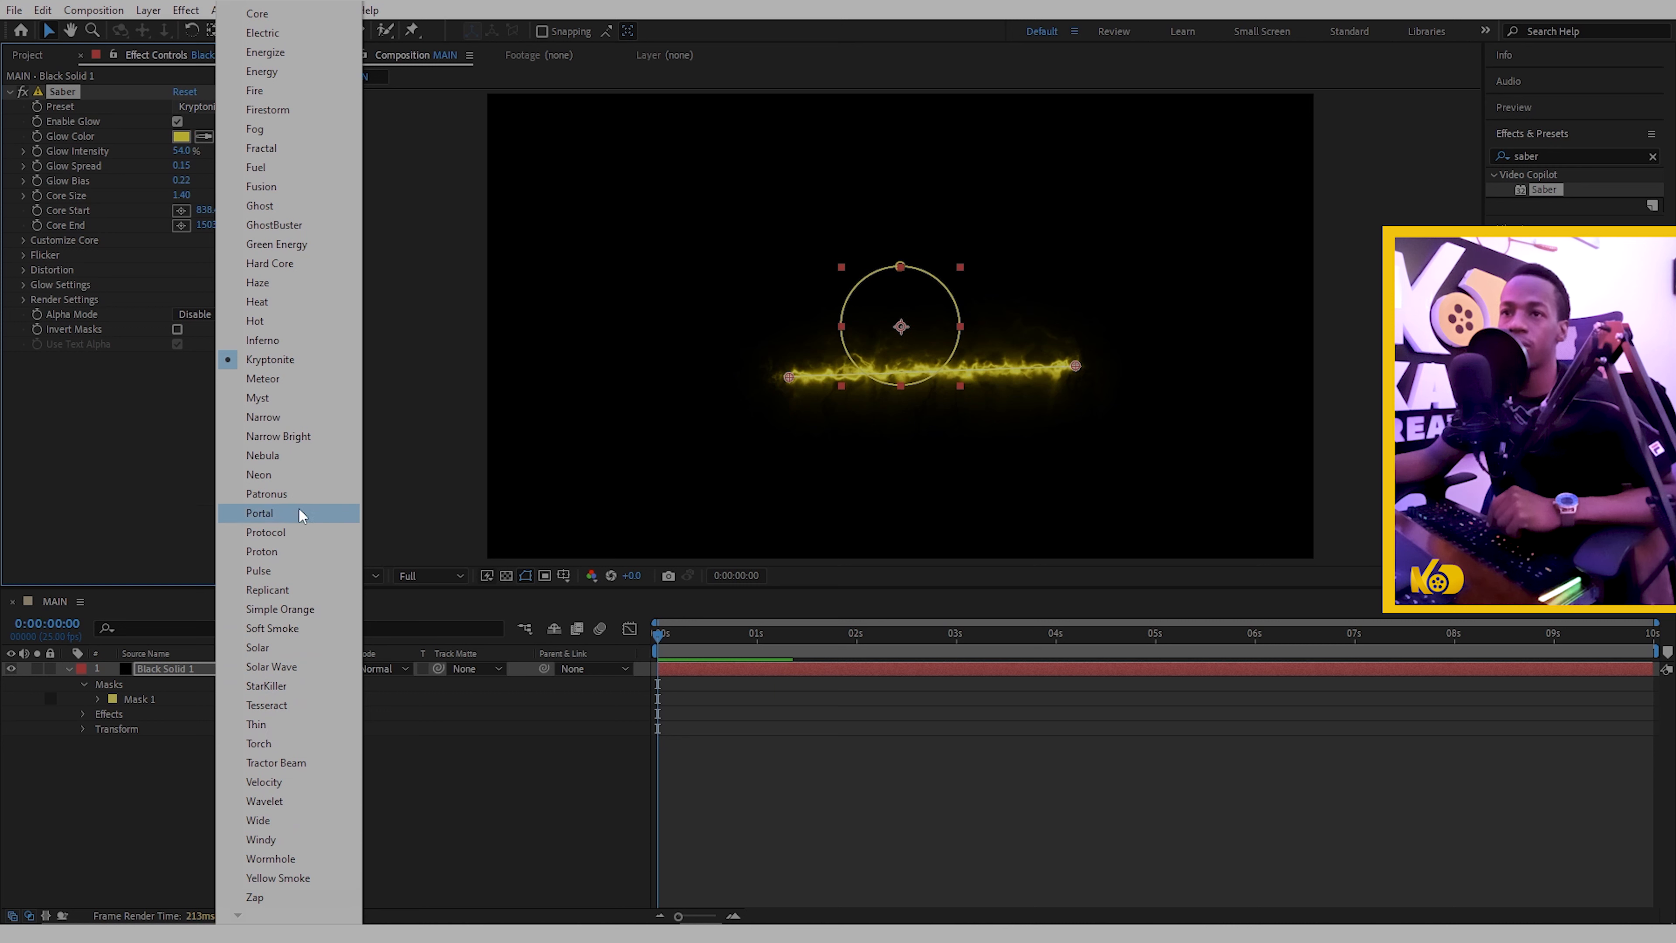
click(264, 476)
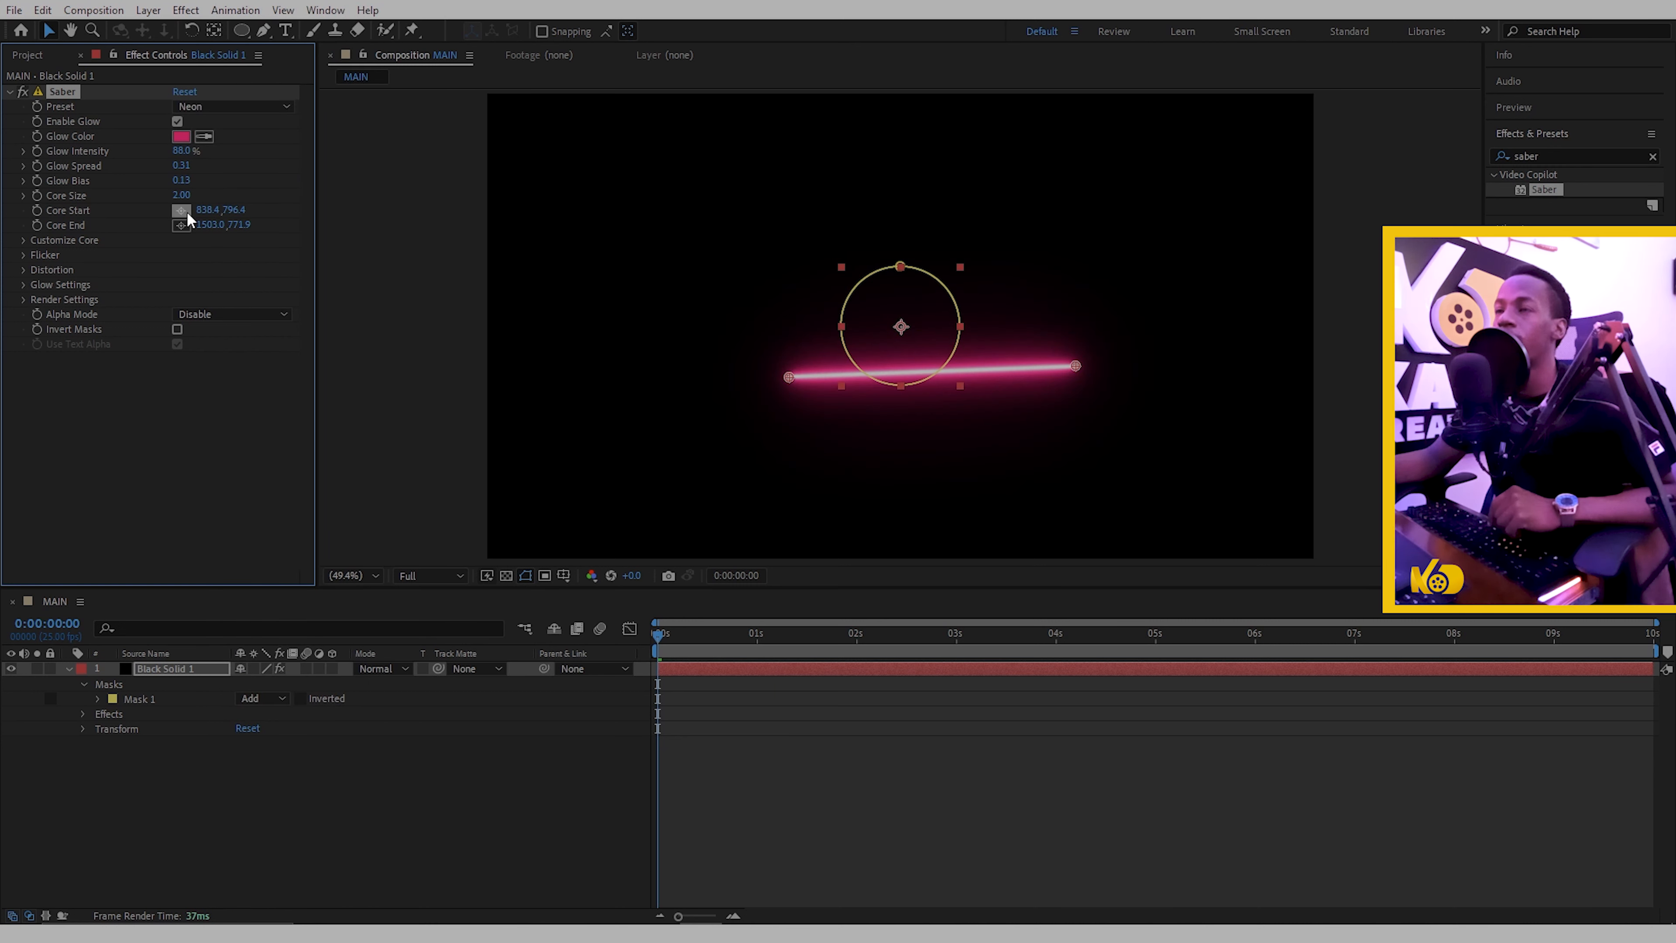
click(177, 121)
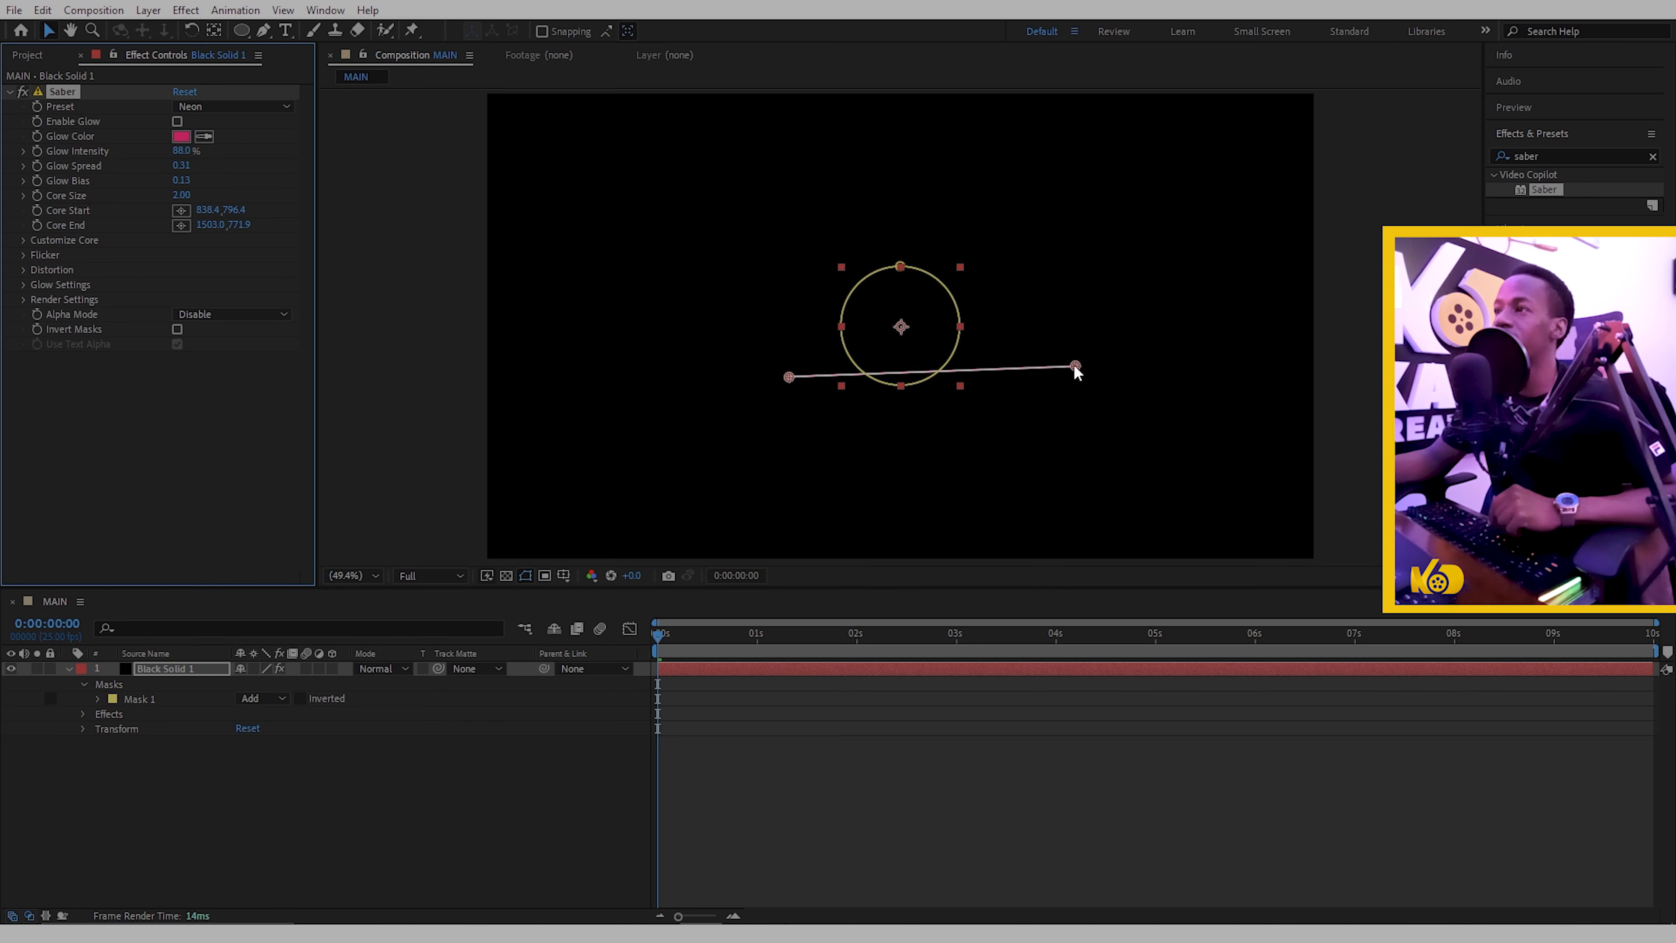
drag(1075, 365, 728, 293)
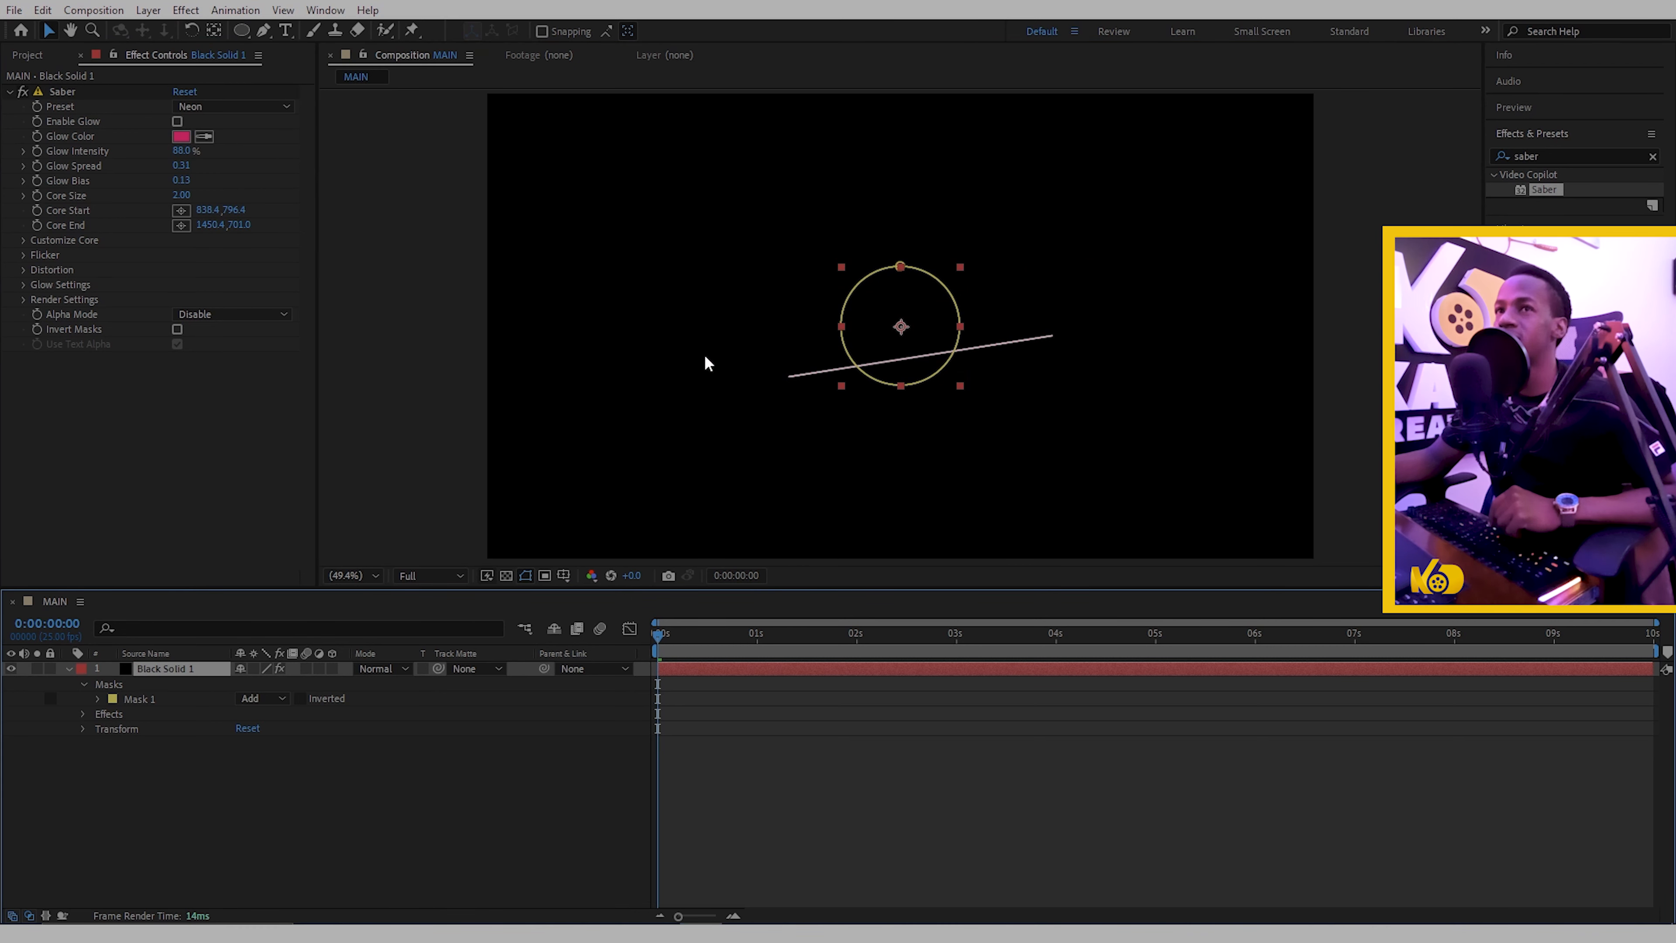
click(175, 123)
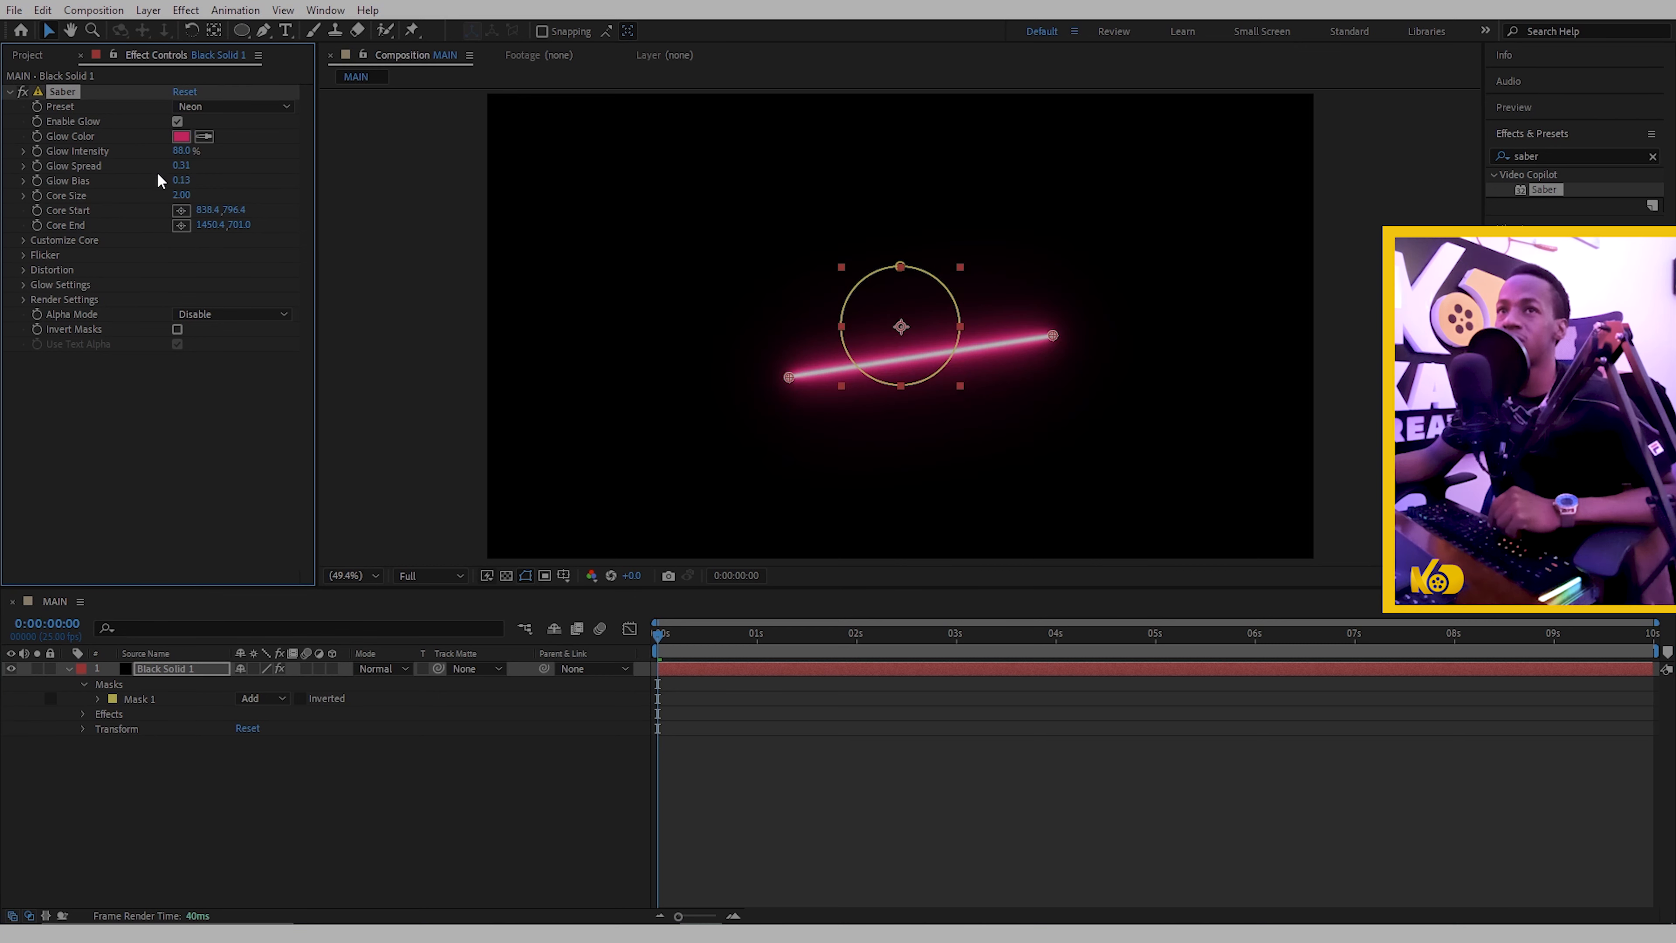
drag(177, 195, 72, 234)
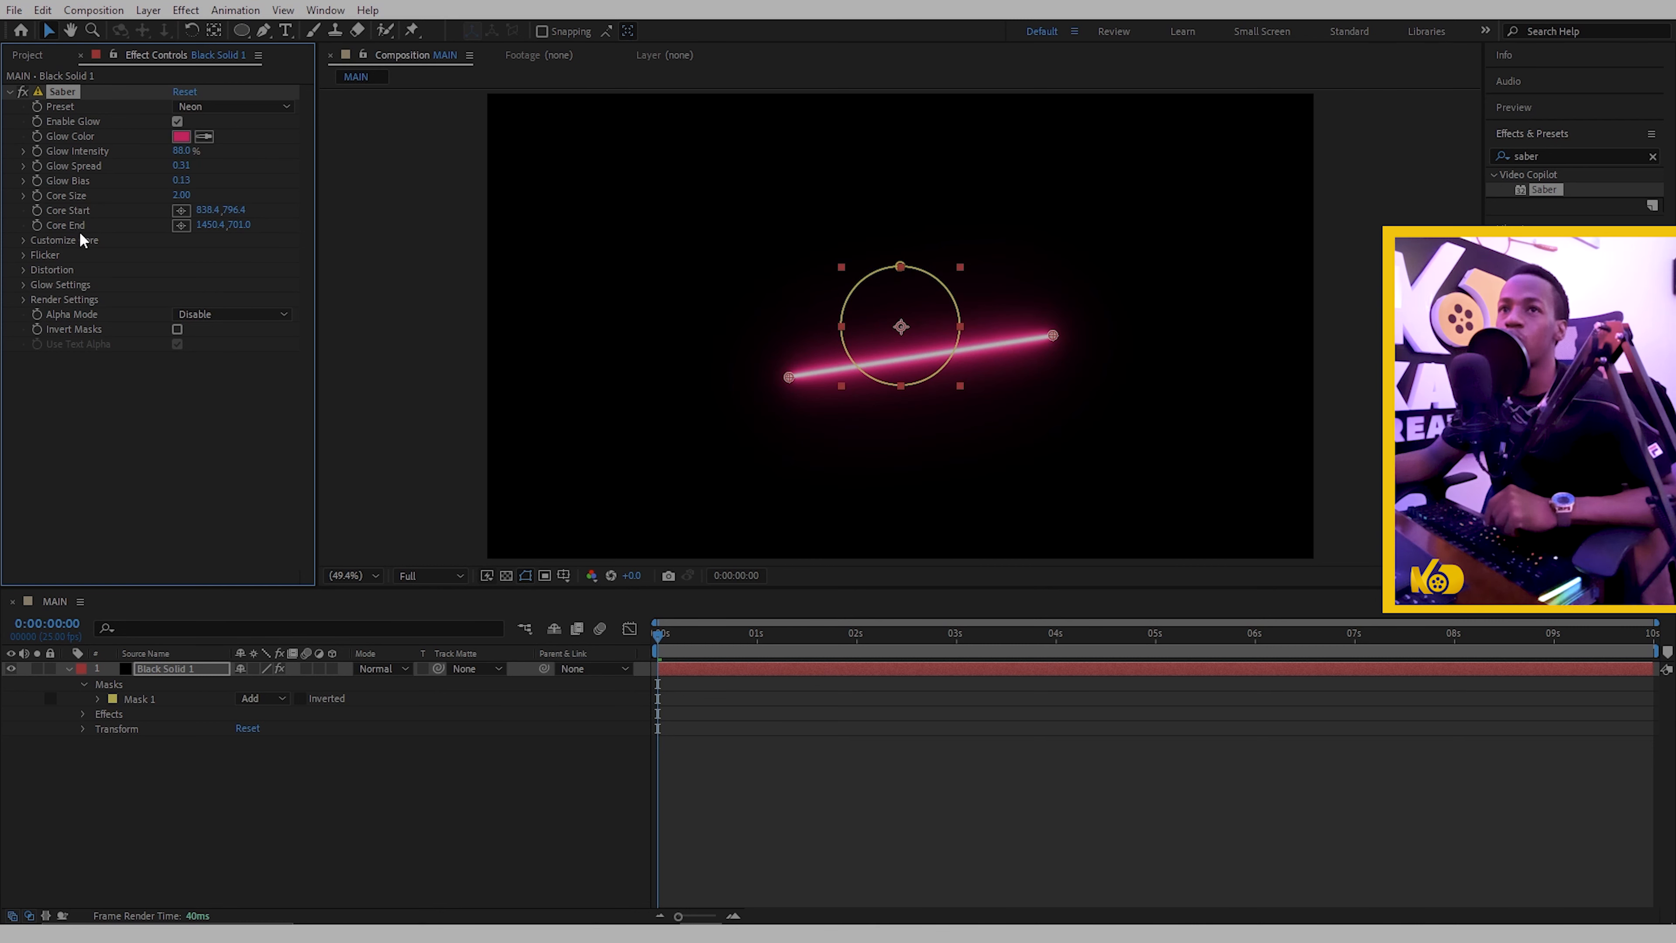
- Reposition both ends of the beam several times, finishing with the core start at about 764, 676 and the core end at about 1540, 625
drag(786, 377, 701, 334)
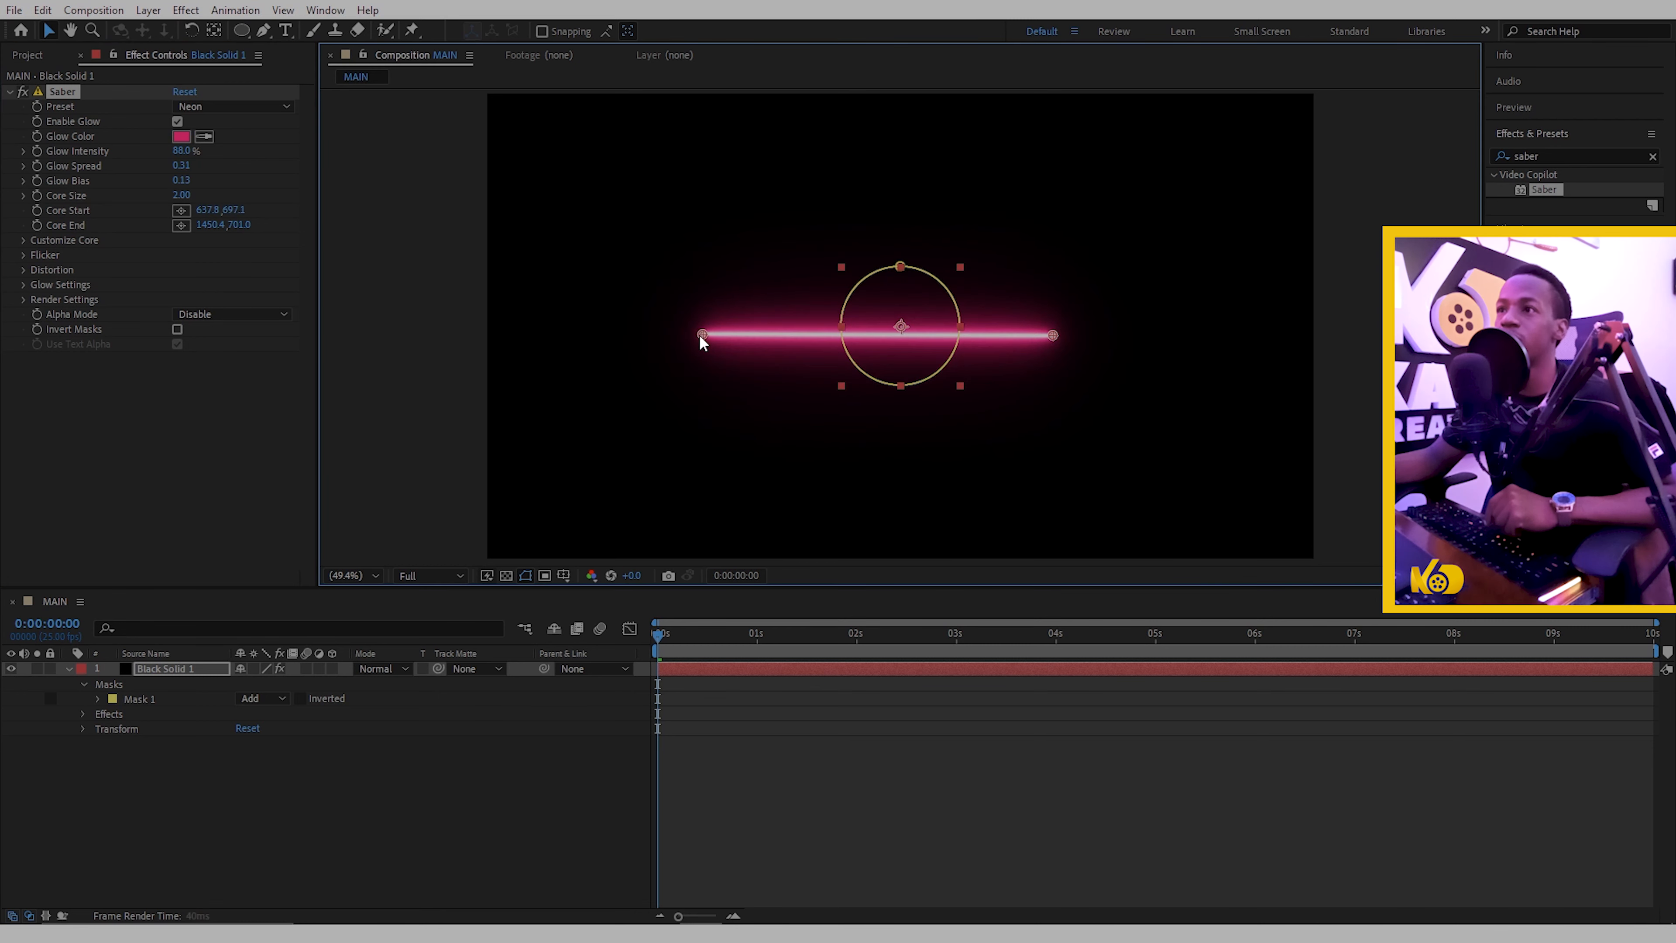
click(181, 210)
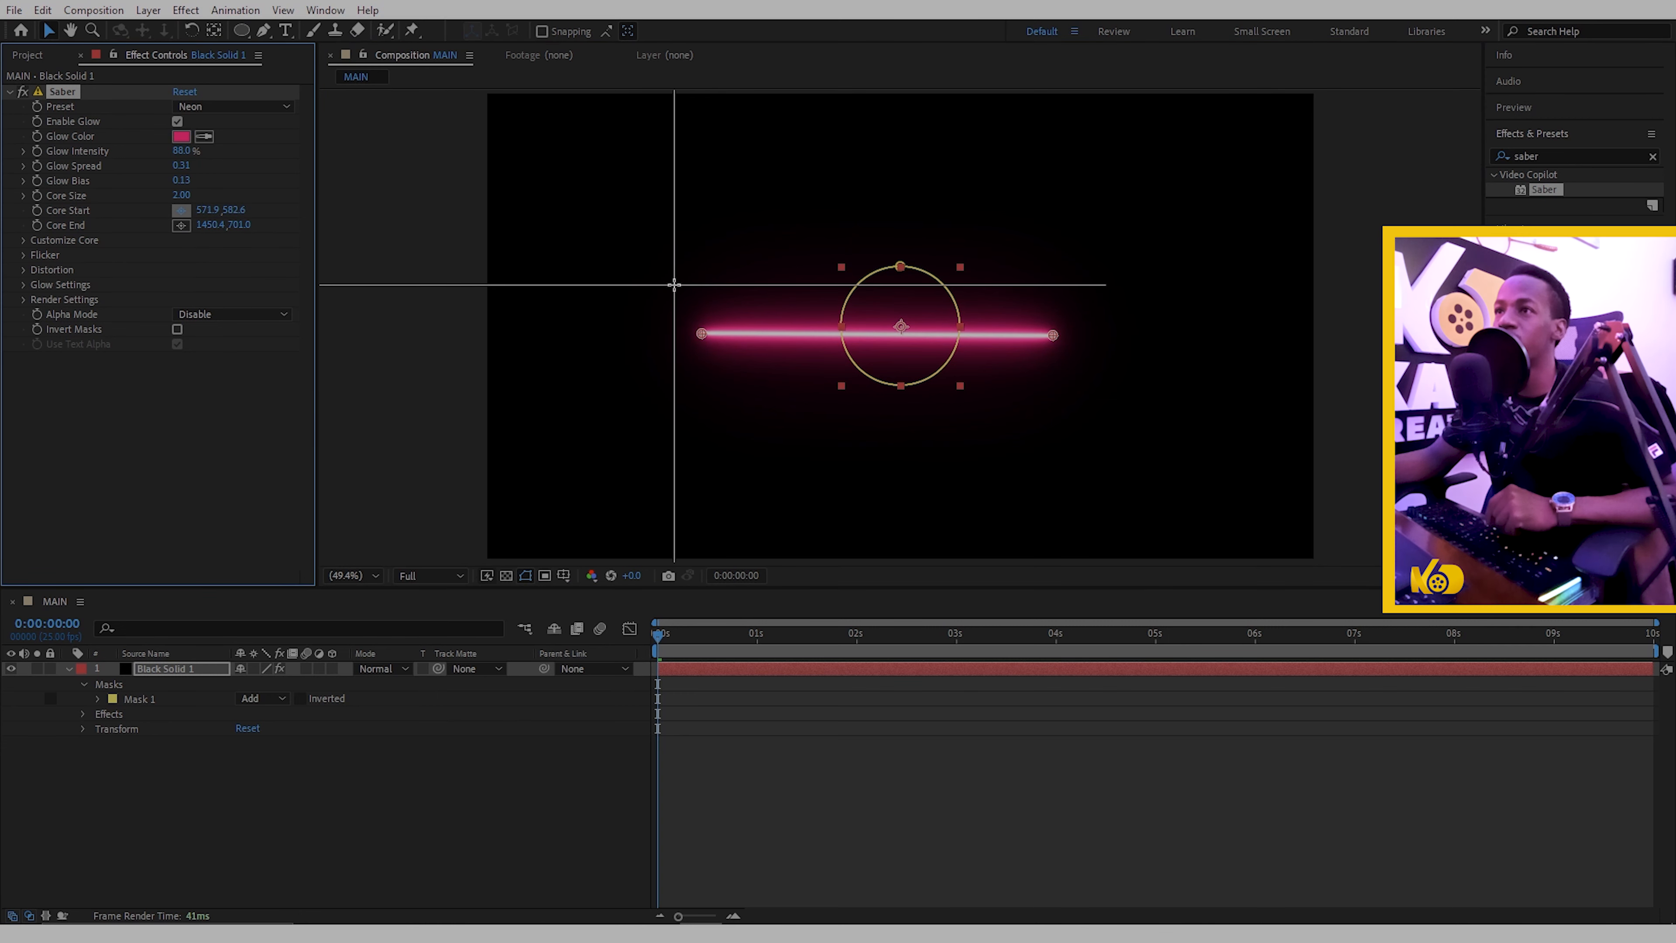
click(694, 179)
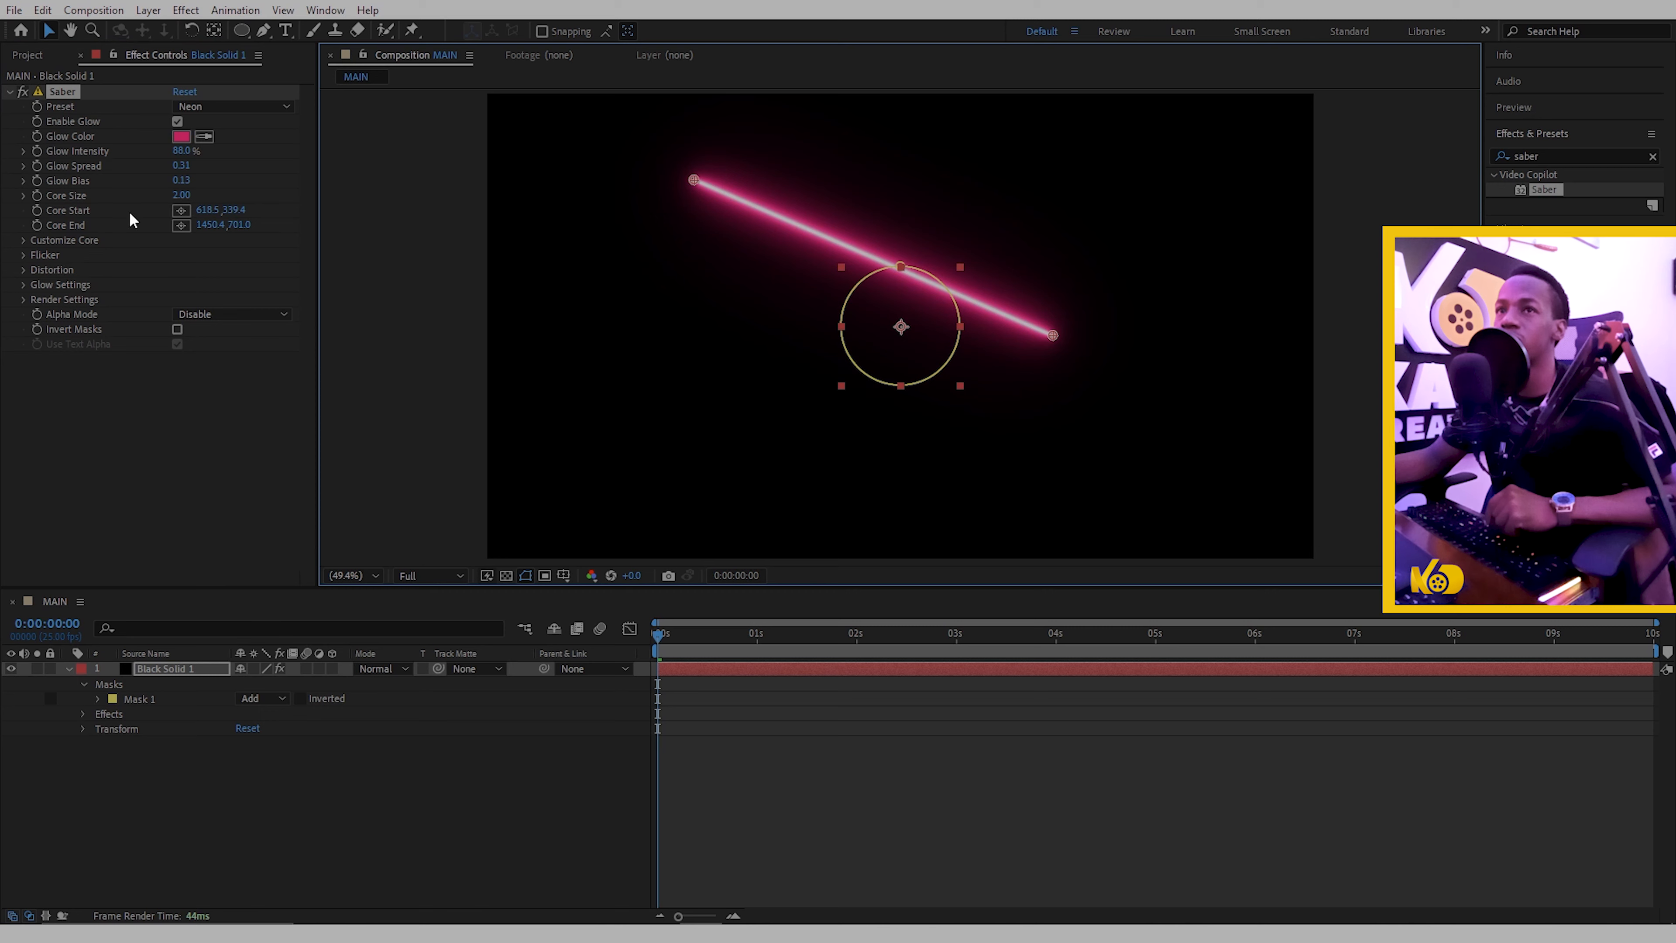
click(179, 226)
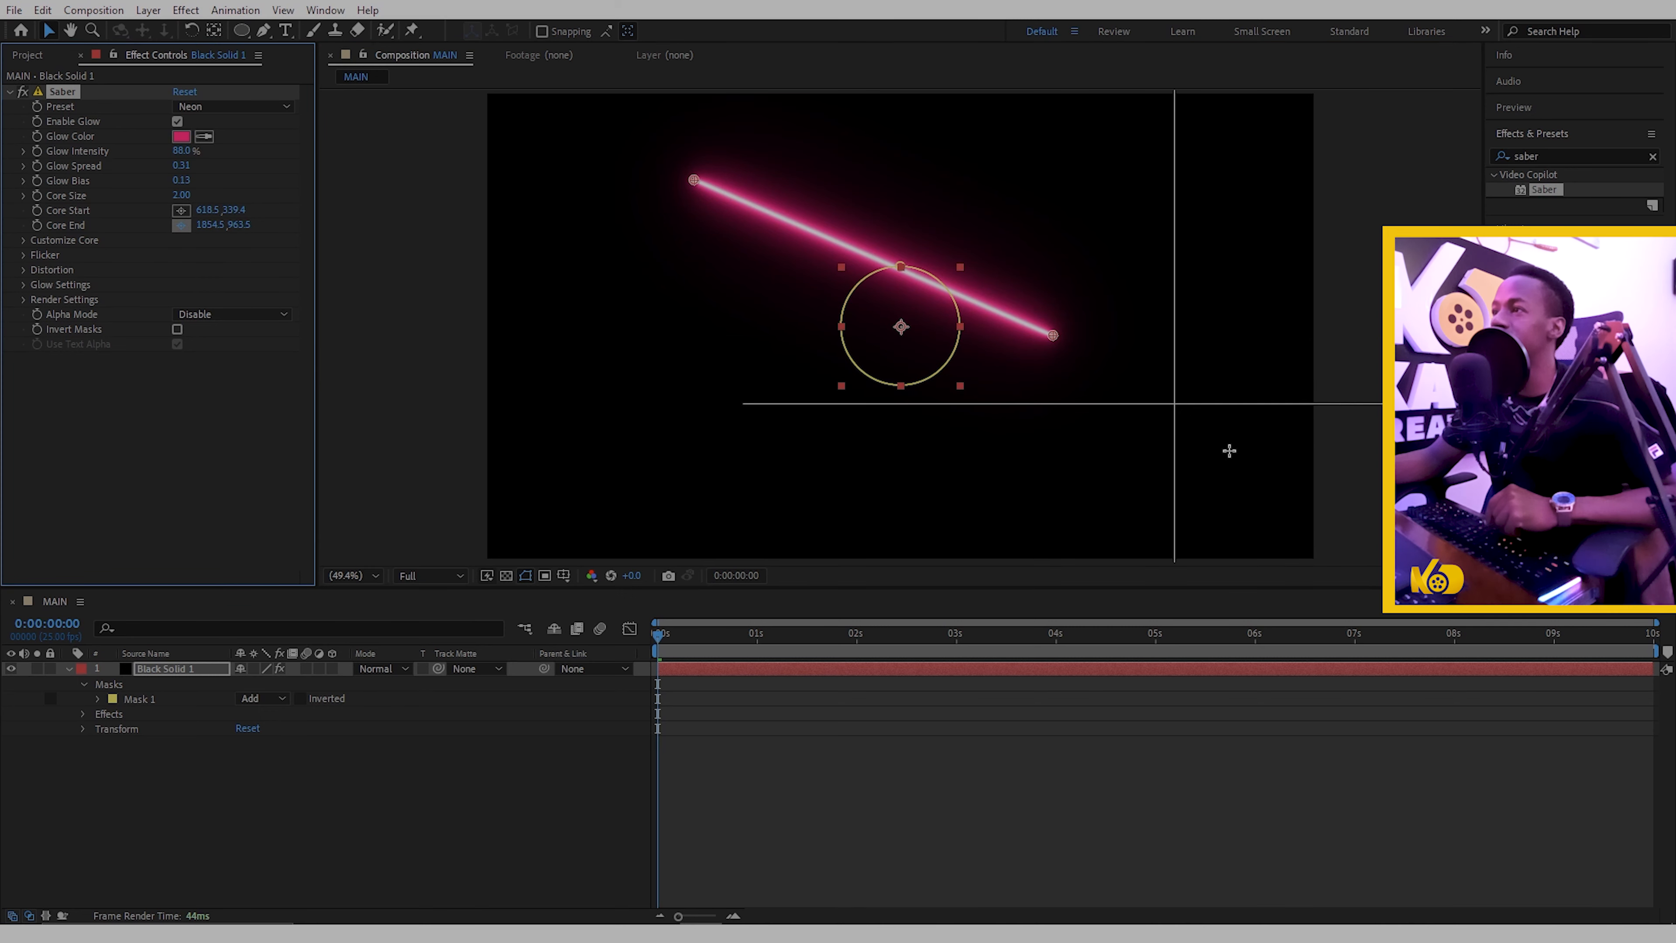
click(1290, 539)
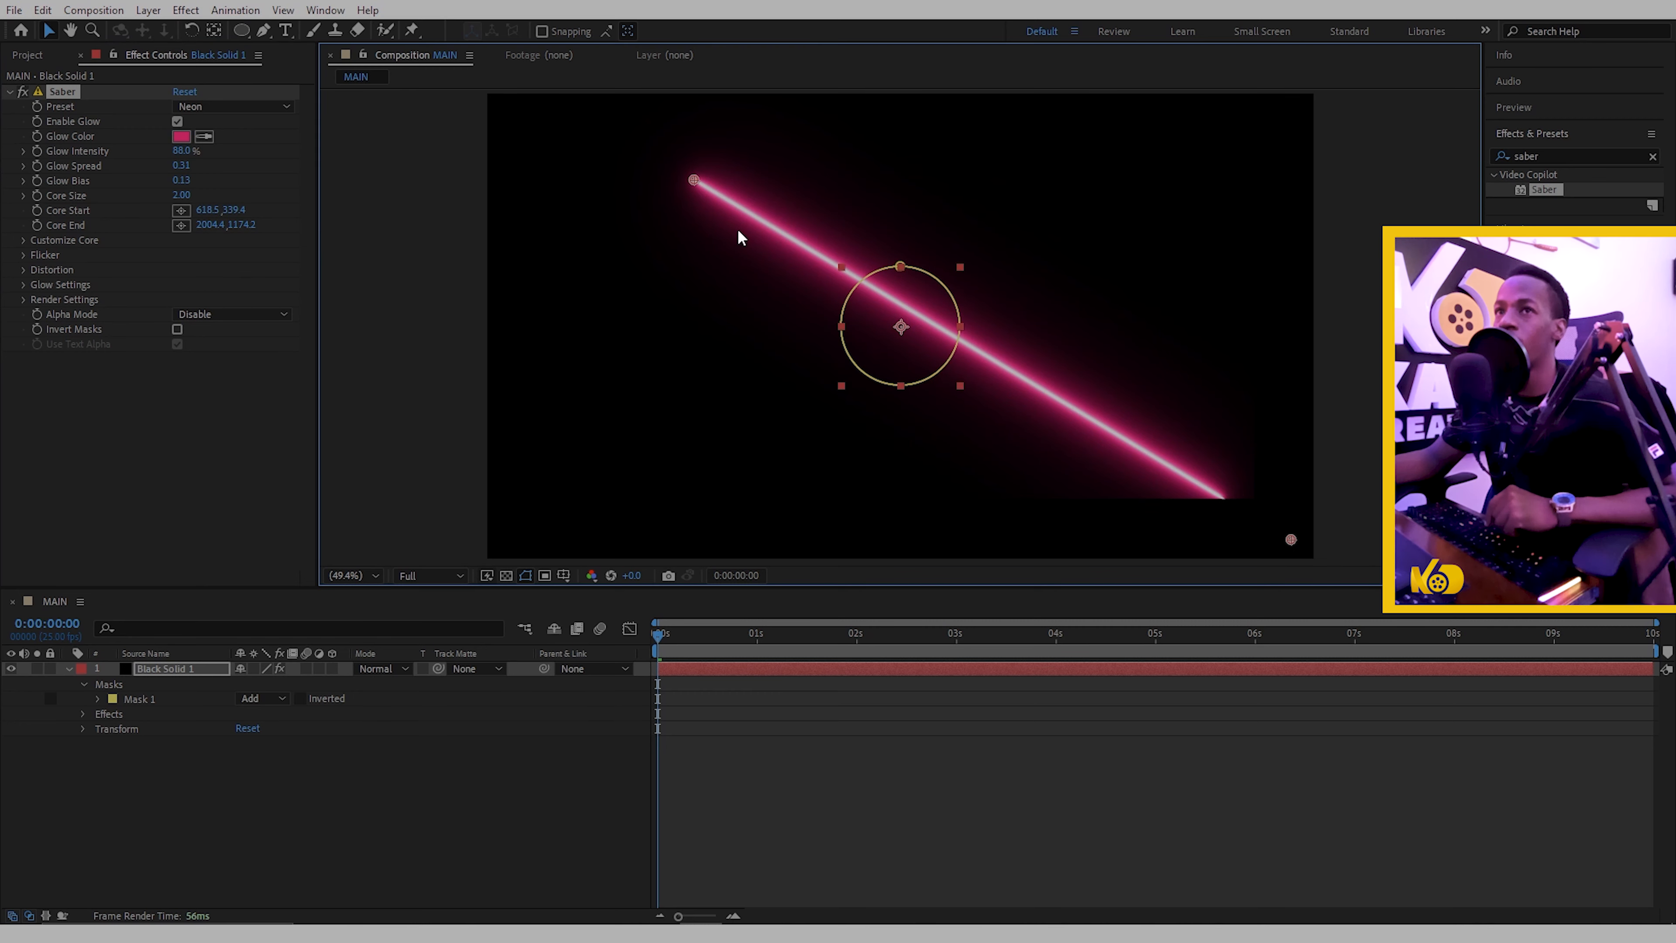
drag(693, 179, 614, 289)
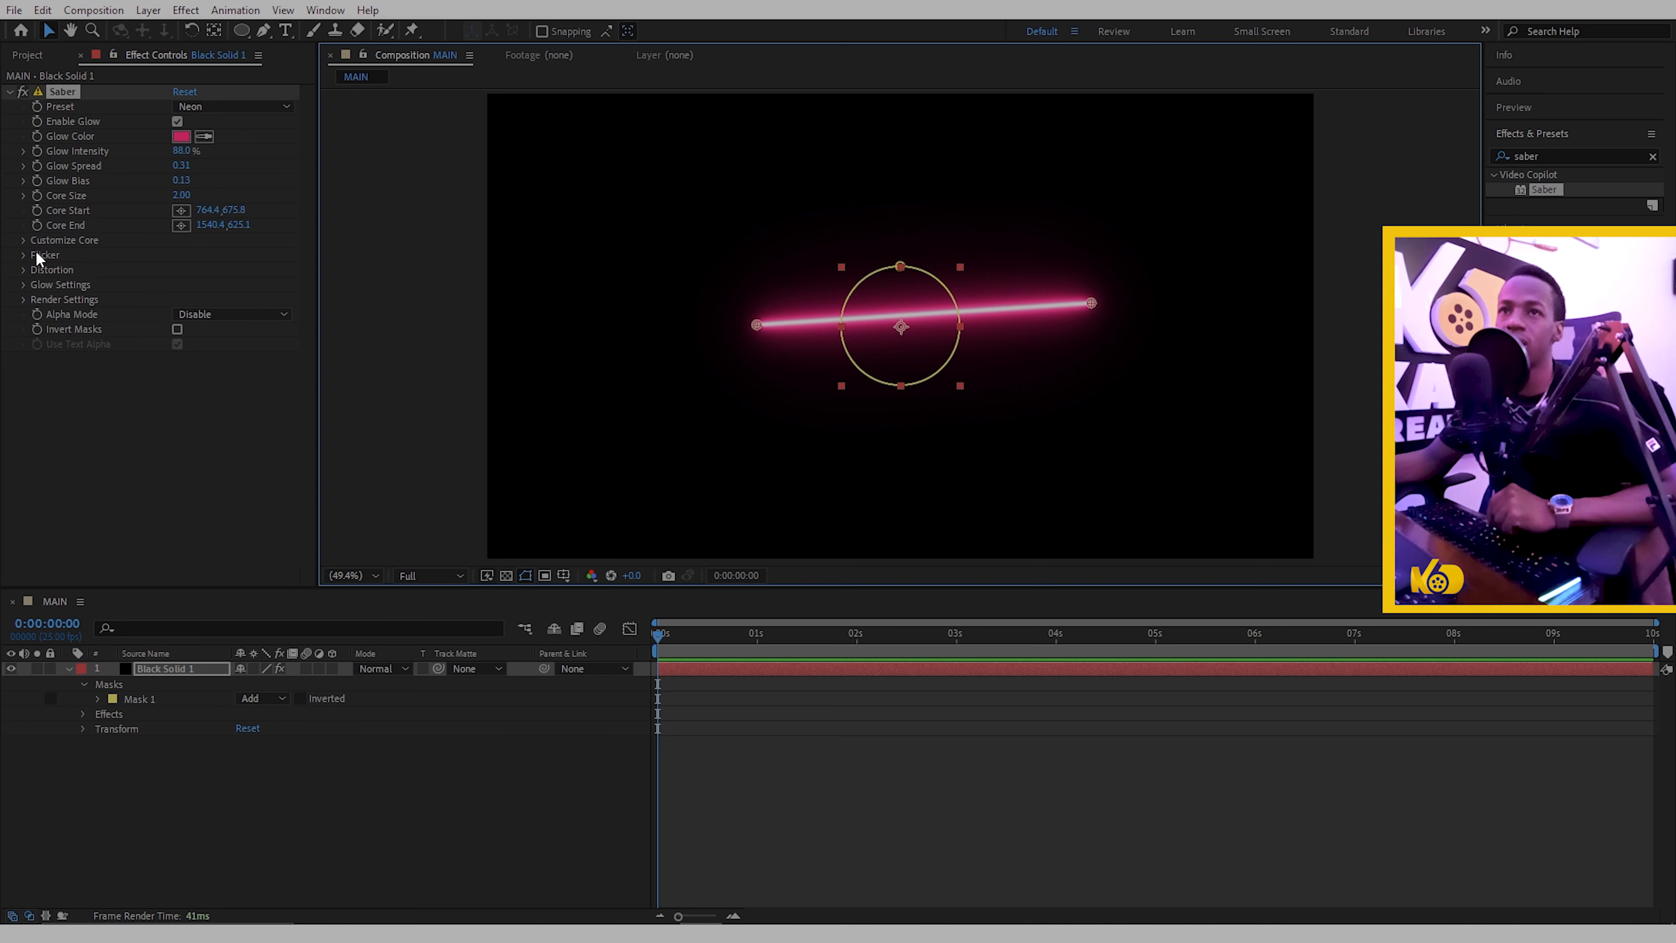
- Move the core start to about 669, 641 and set the customized core type to Layer Masks
click(23, 241)
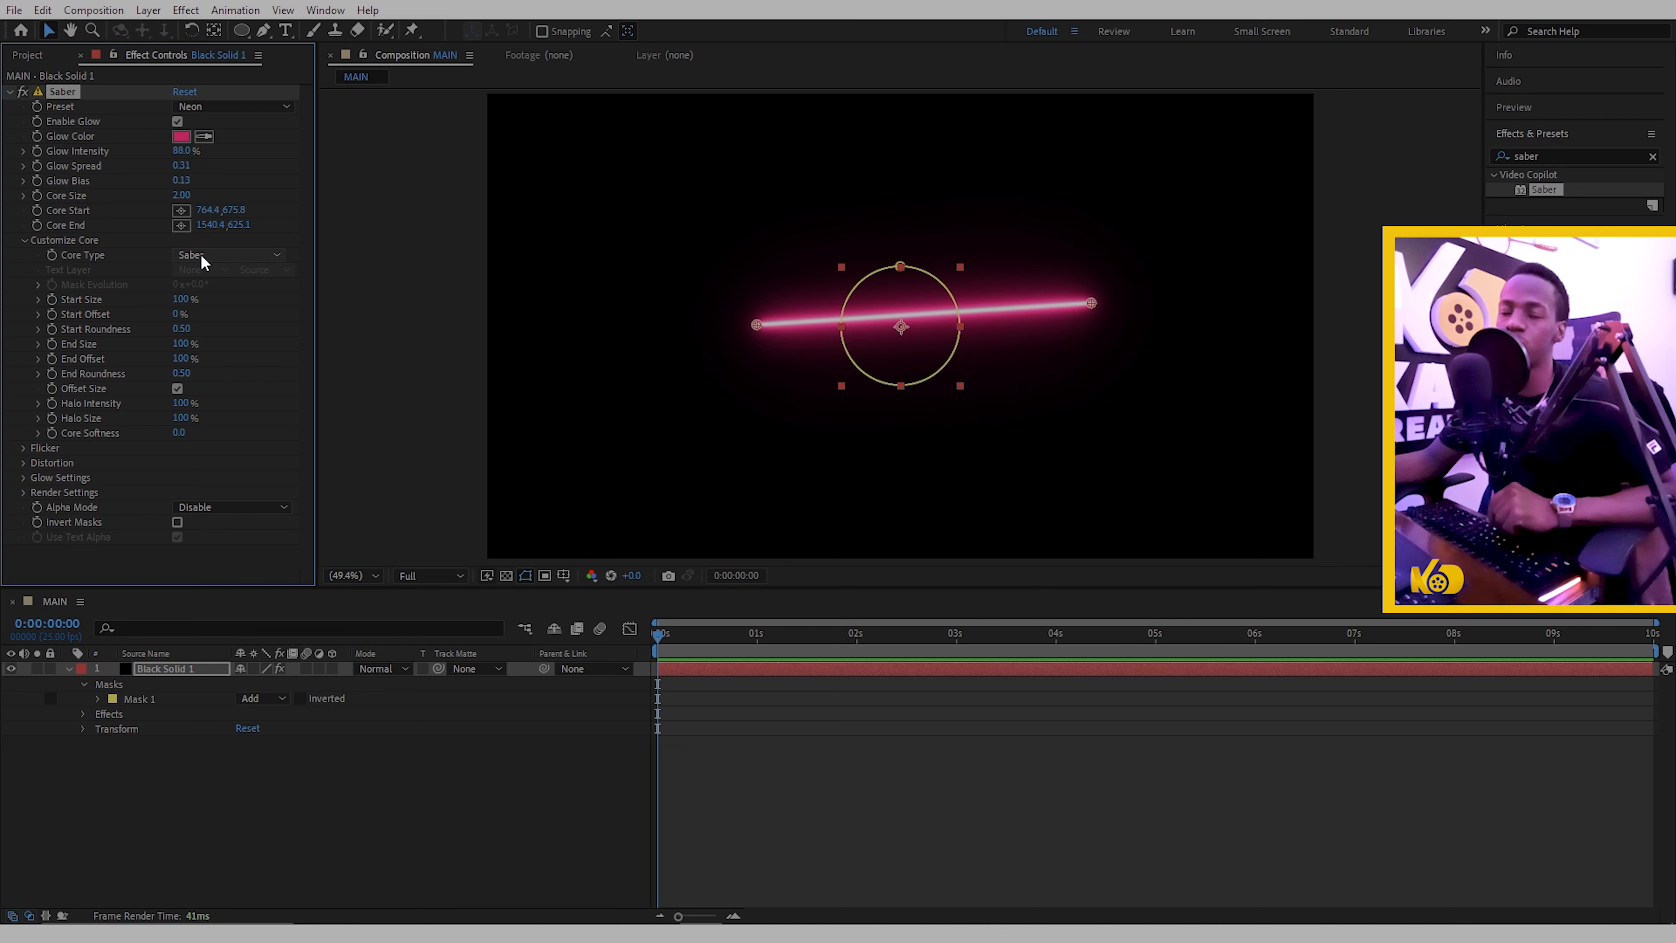
drag(760, 324, 718, 314)
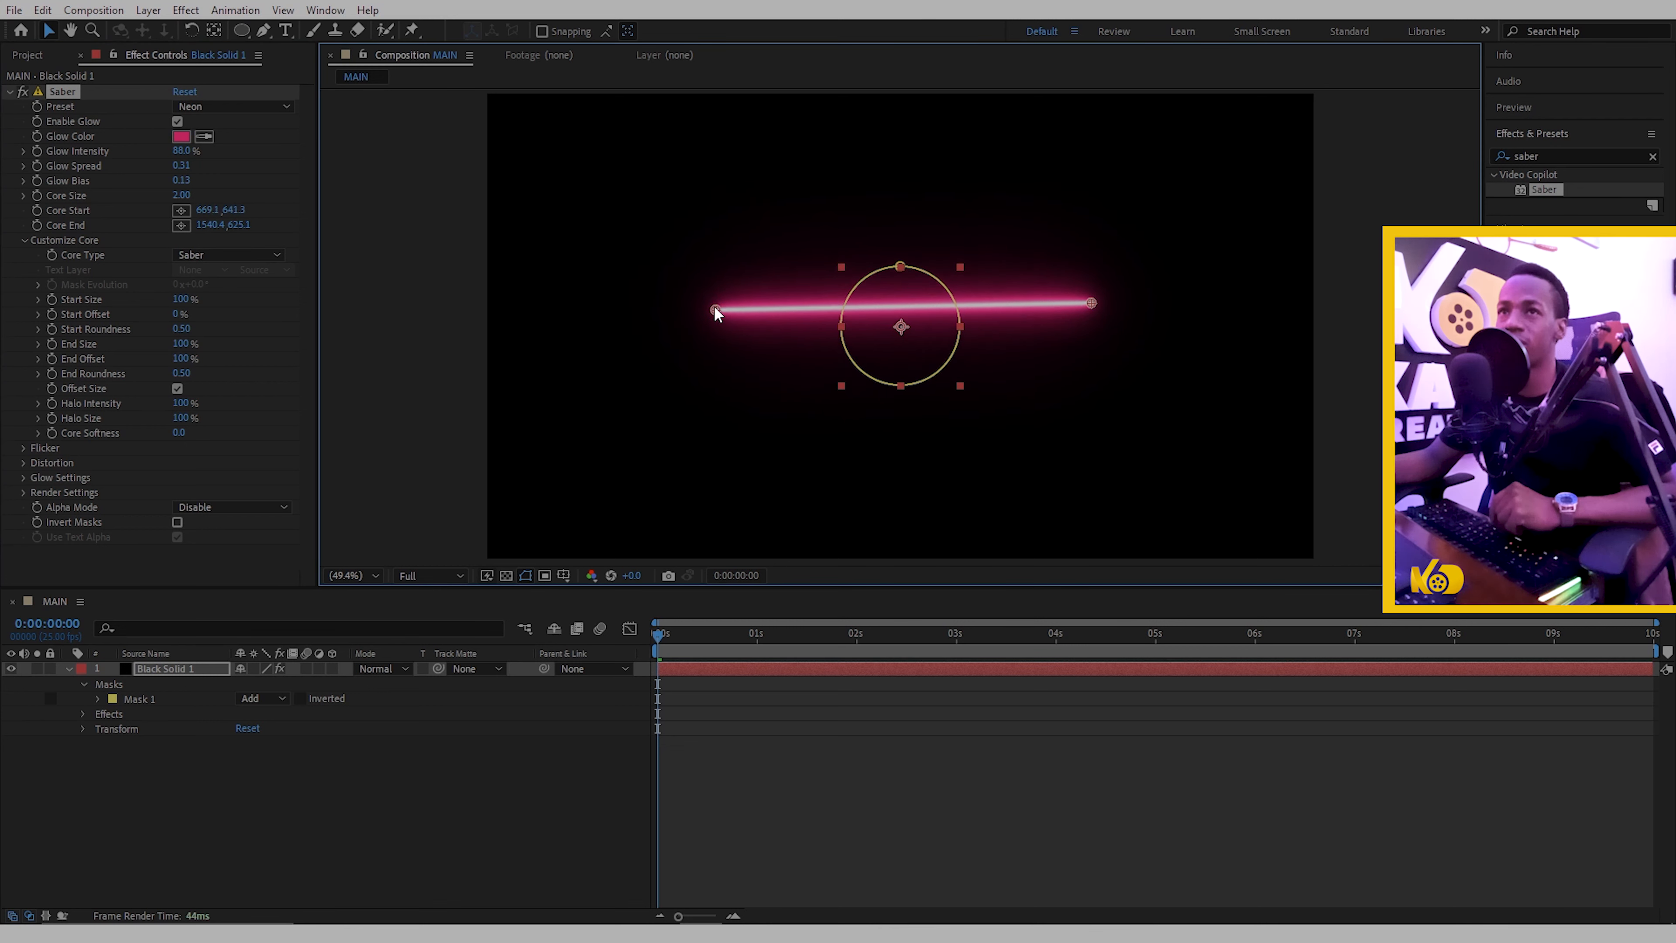
click(275, 255)
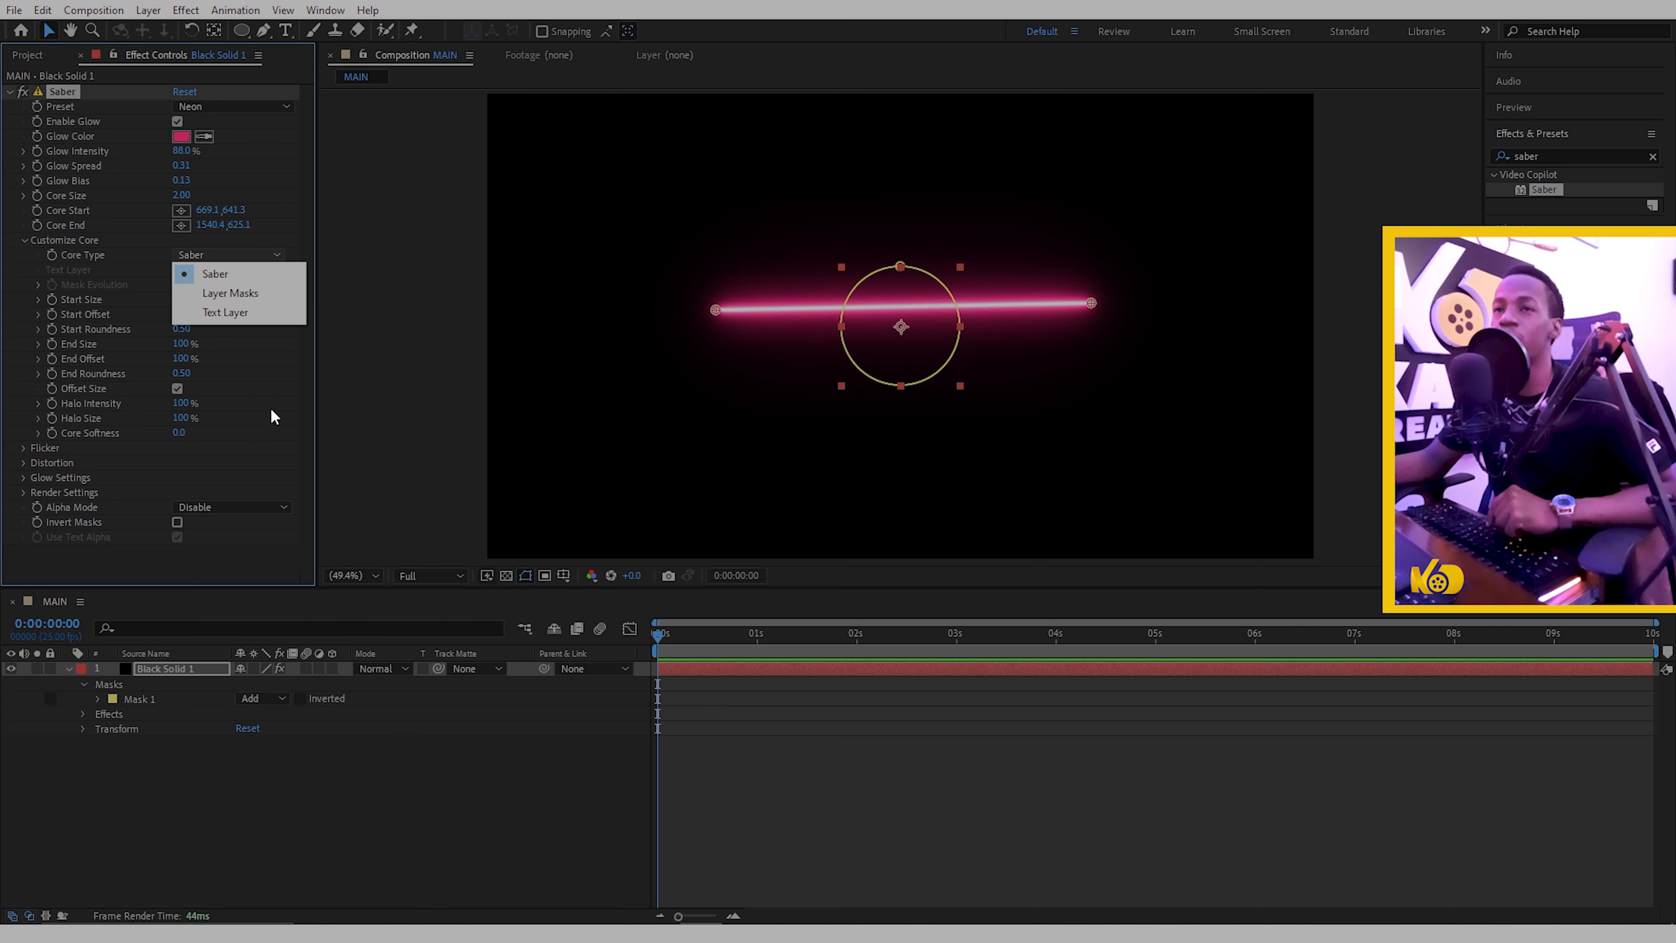
click(229, 289)
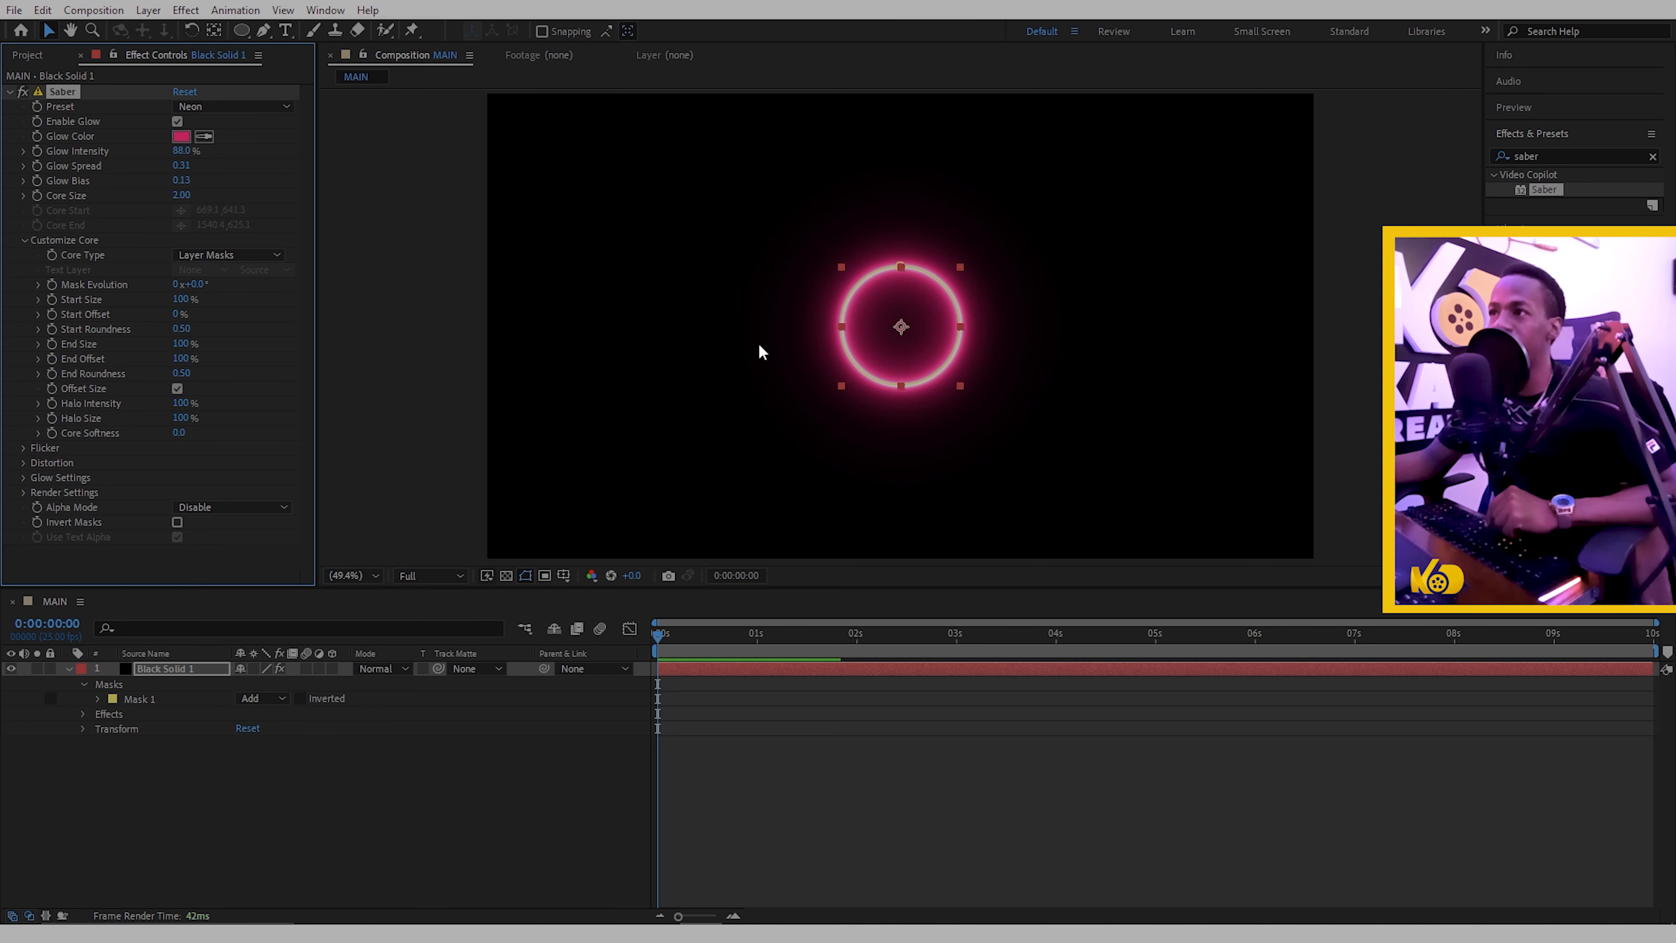
- Draw a small closed five-point mask to the right of the circle on the black solid with the Pen tool
click(263, 31)
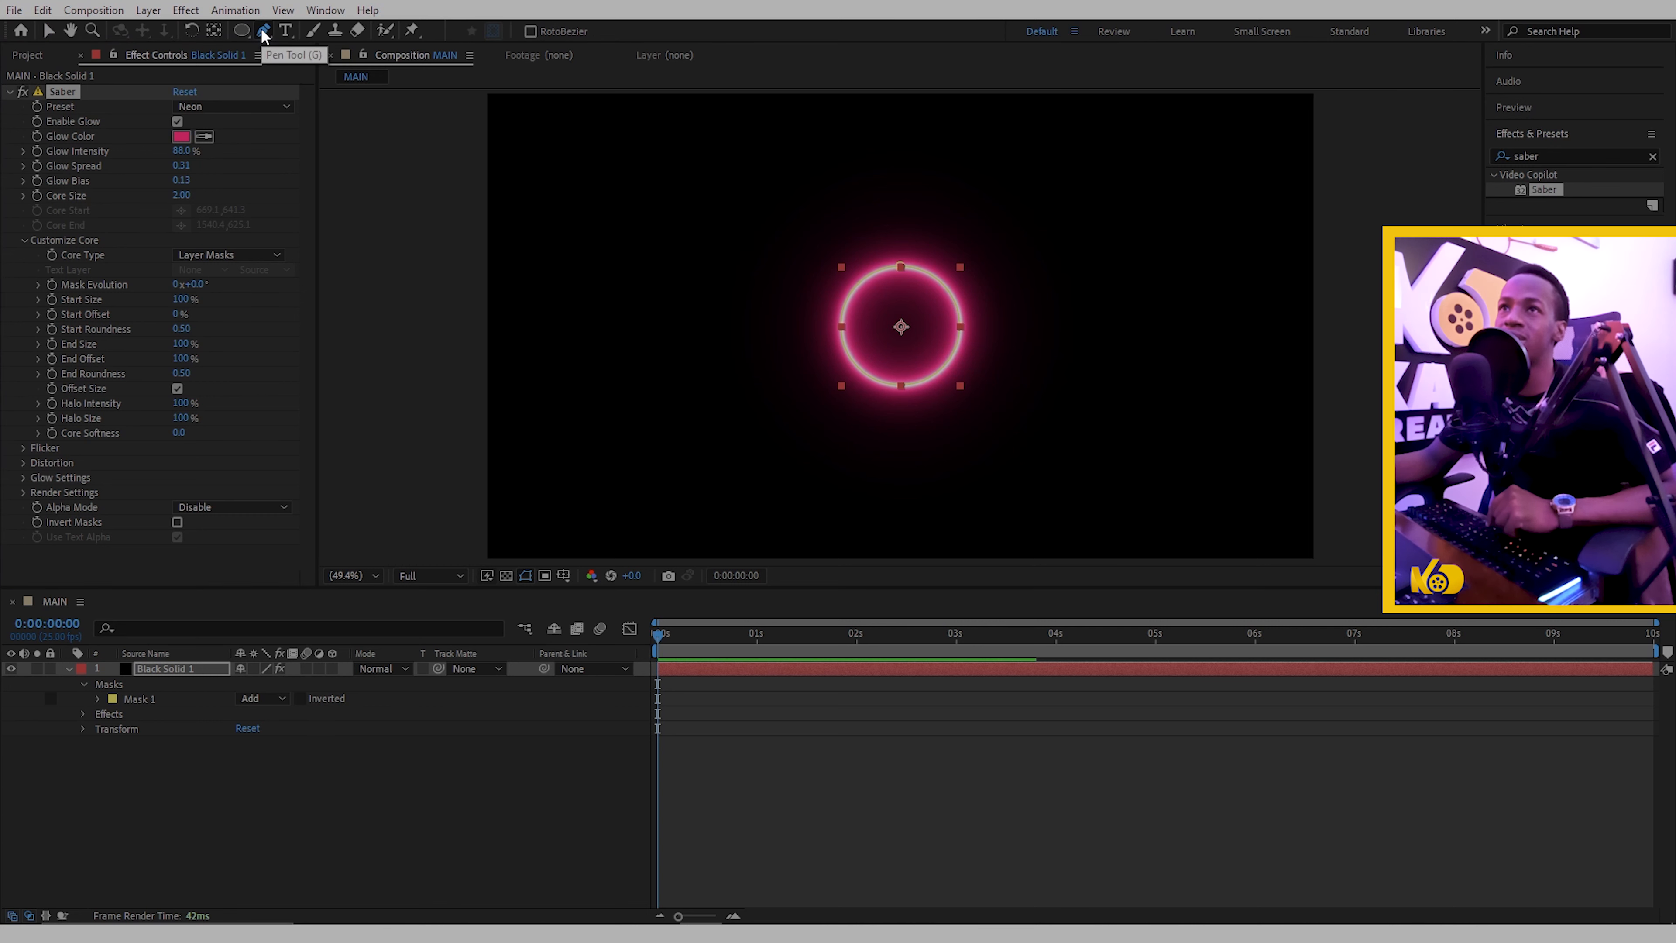
click(898, 668)
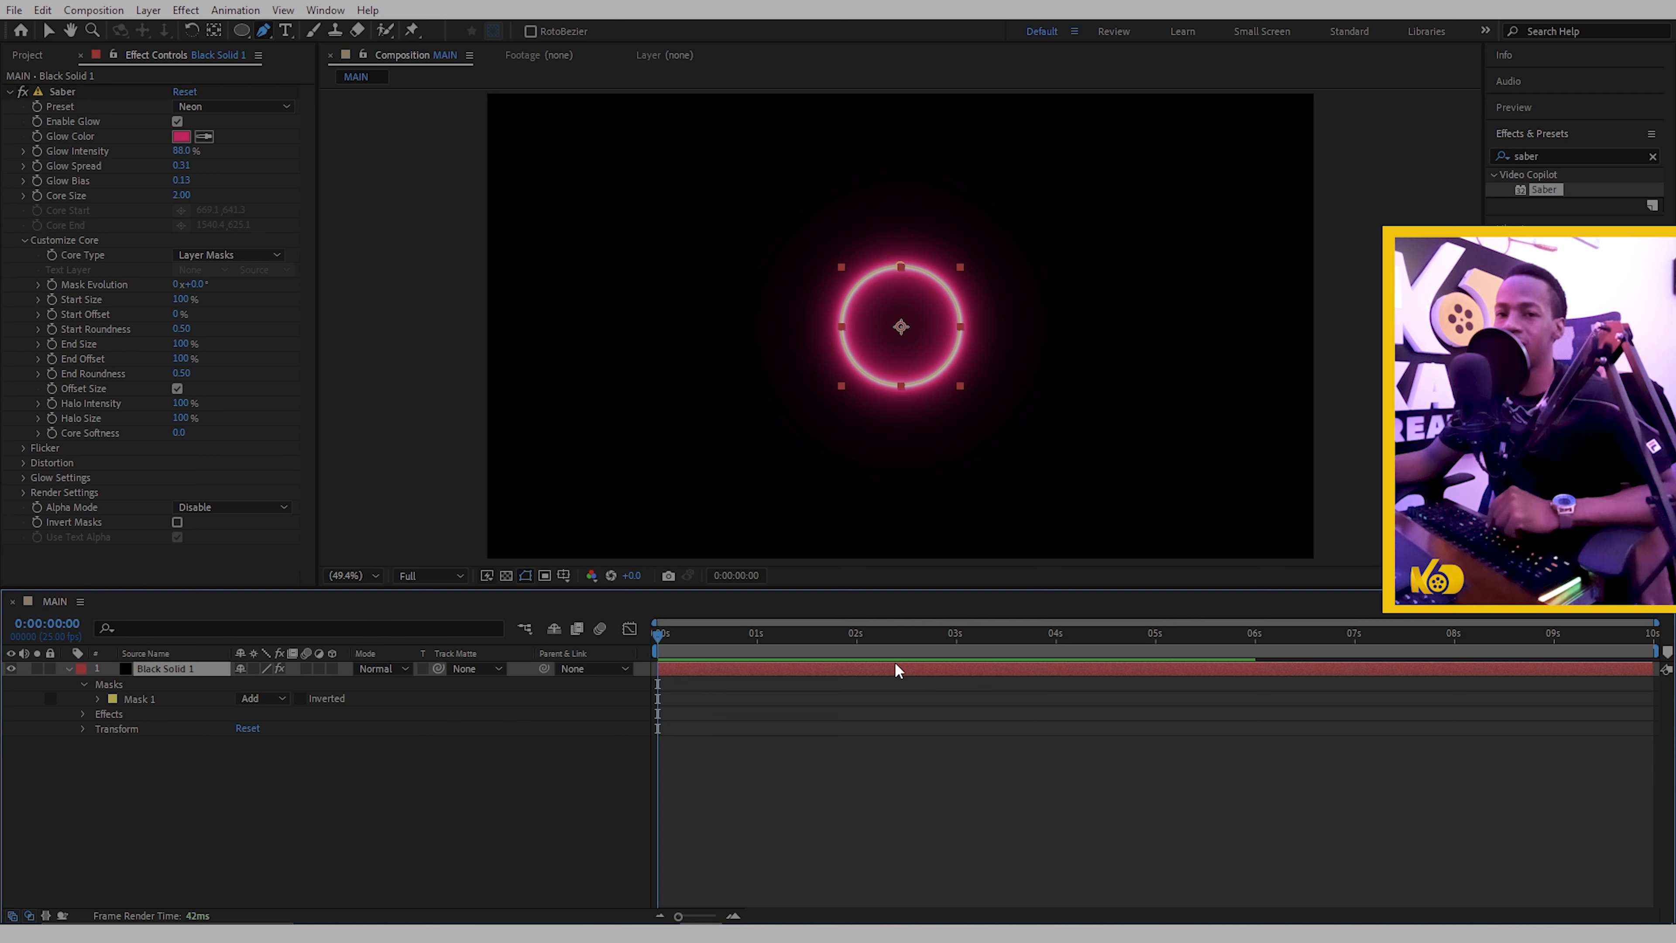
click(1173, 255)
click(1135, 337)
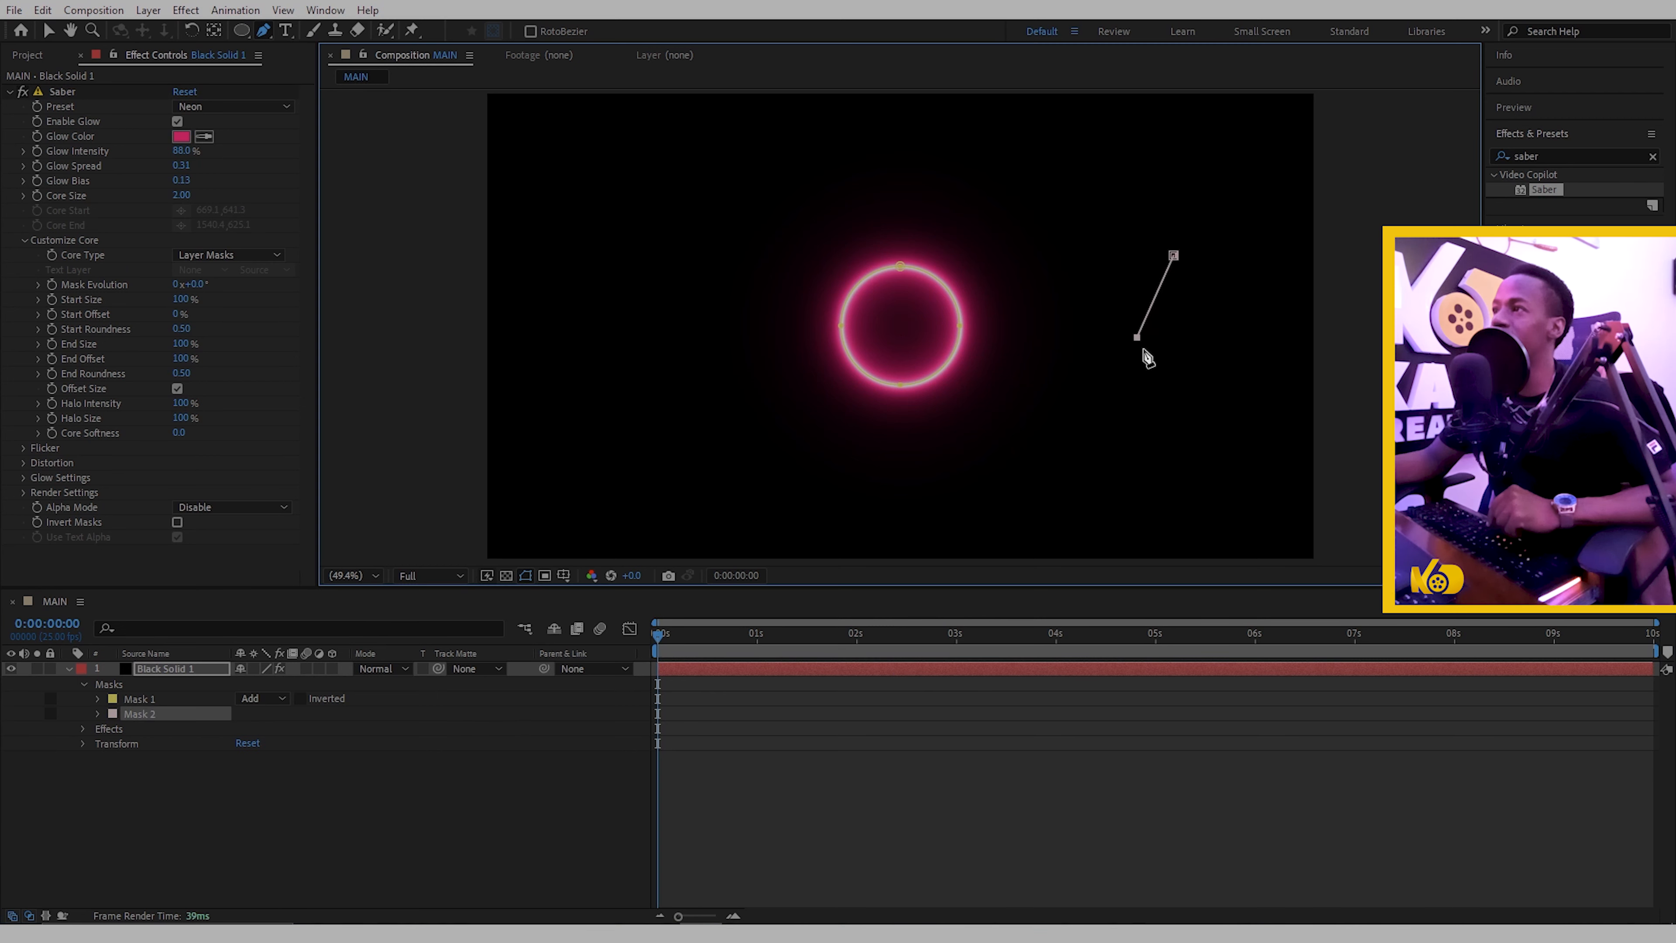
click(1209, 361)
click(1246, 268)
click(1186, 277)
click(1173, 254)
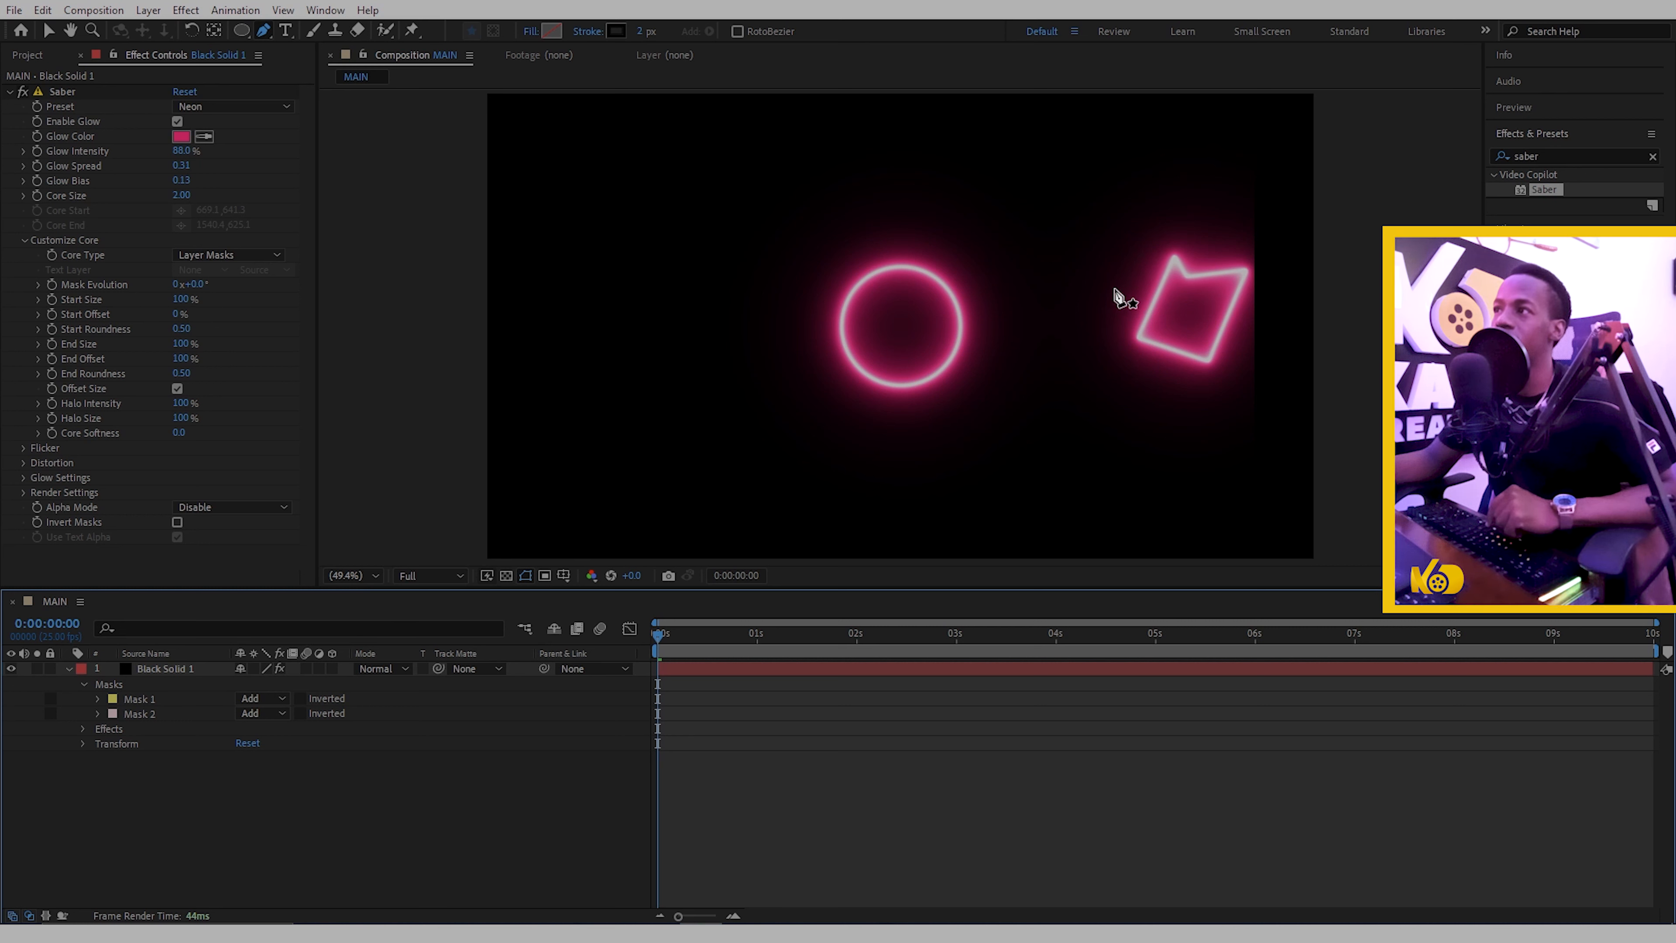
- Undo the five-point mask and try a freeform, open curved mask beside the circle
key(ctrl+z)
key(ctrl+z)
key(ctrl+z)
key(ctrl+z)
key(ctrl+z)
key(ctrl+z)
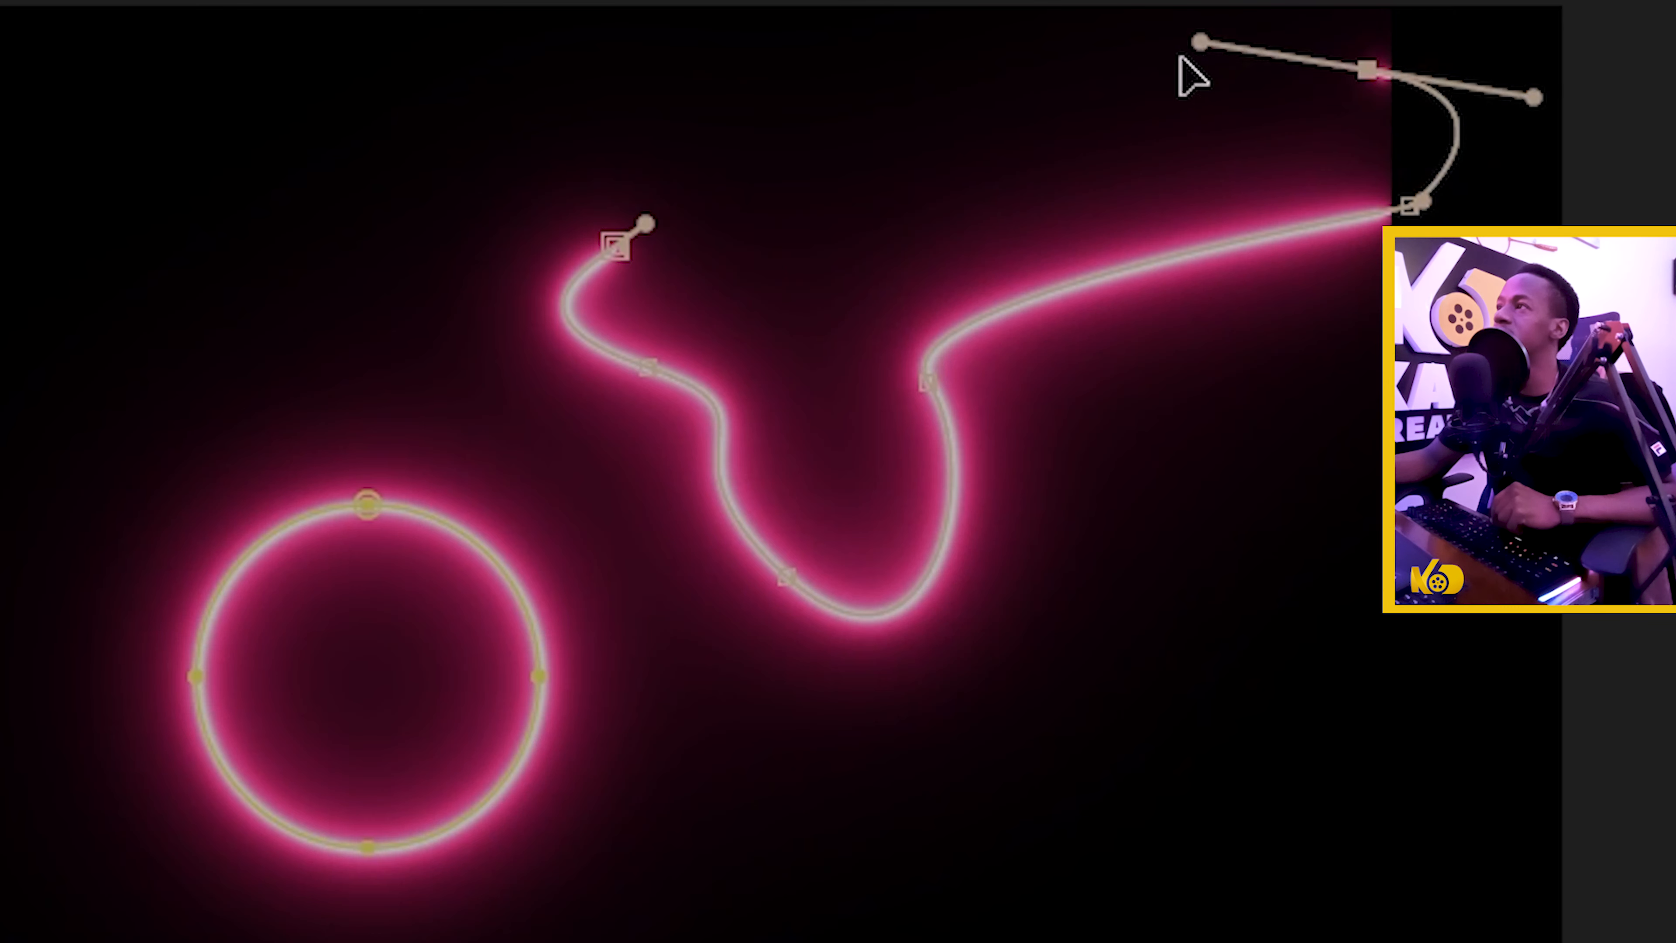
mouse_move(1186, 67)
mouse_down()
mouse_move(1336, 112)
mouse_move(1198, 91)
mouse_up()
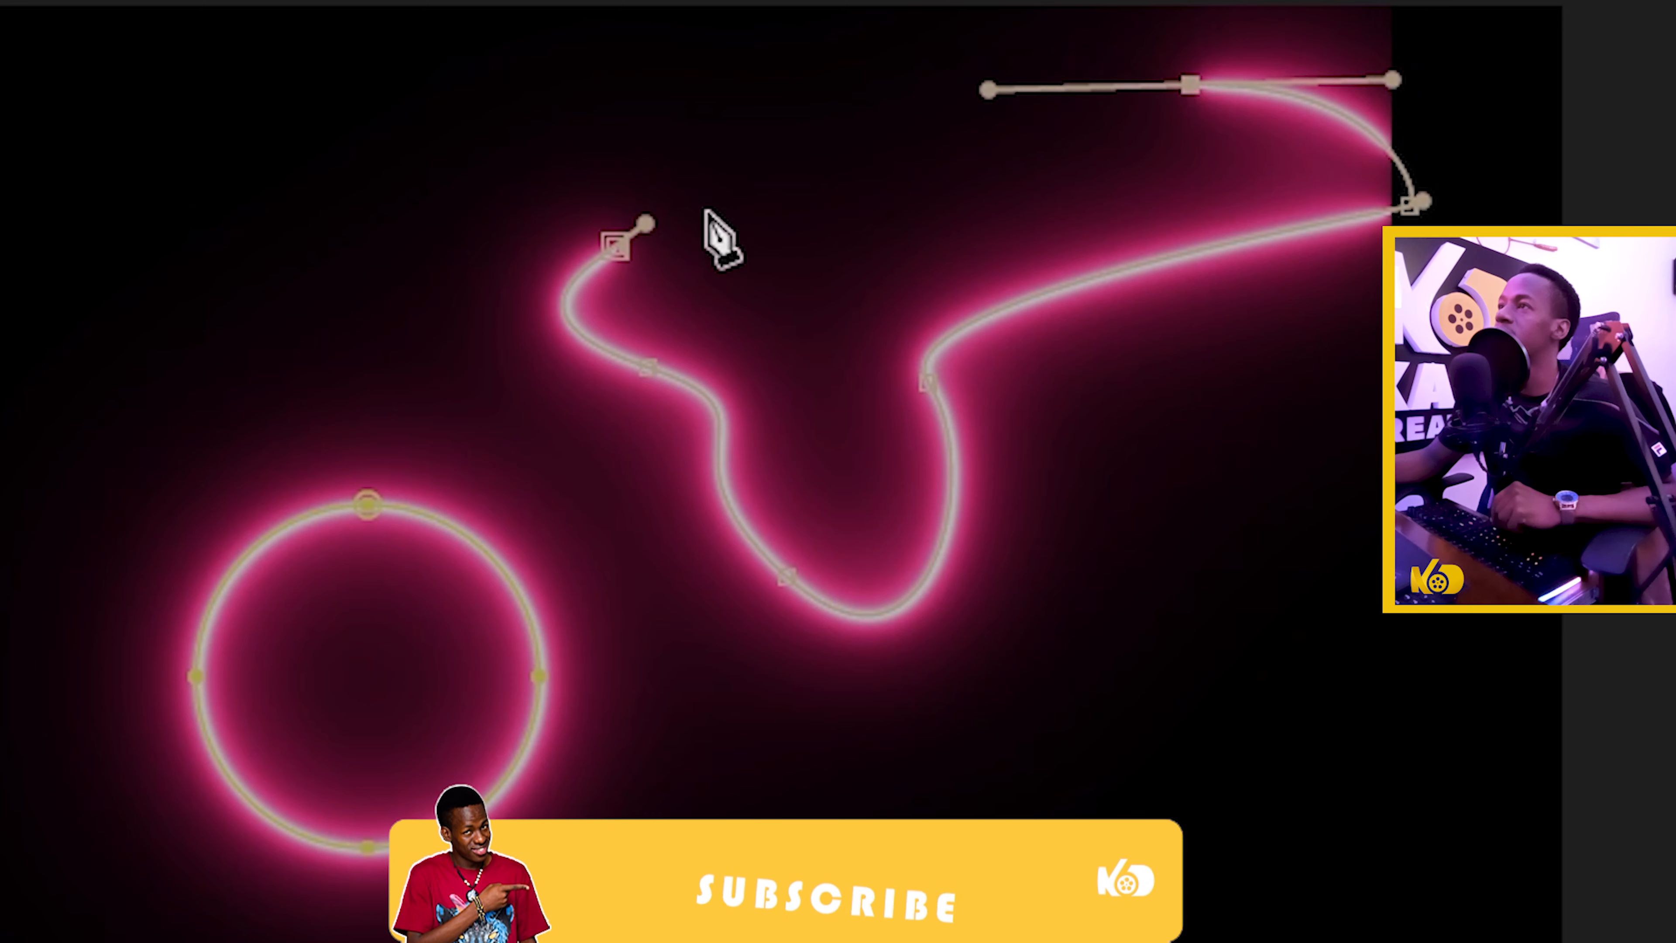
drag(643, 267, 885, 337)
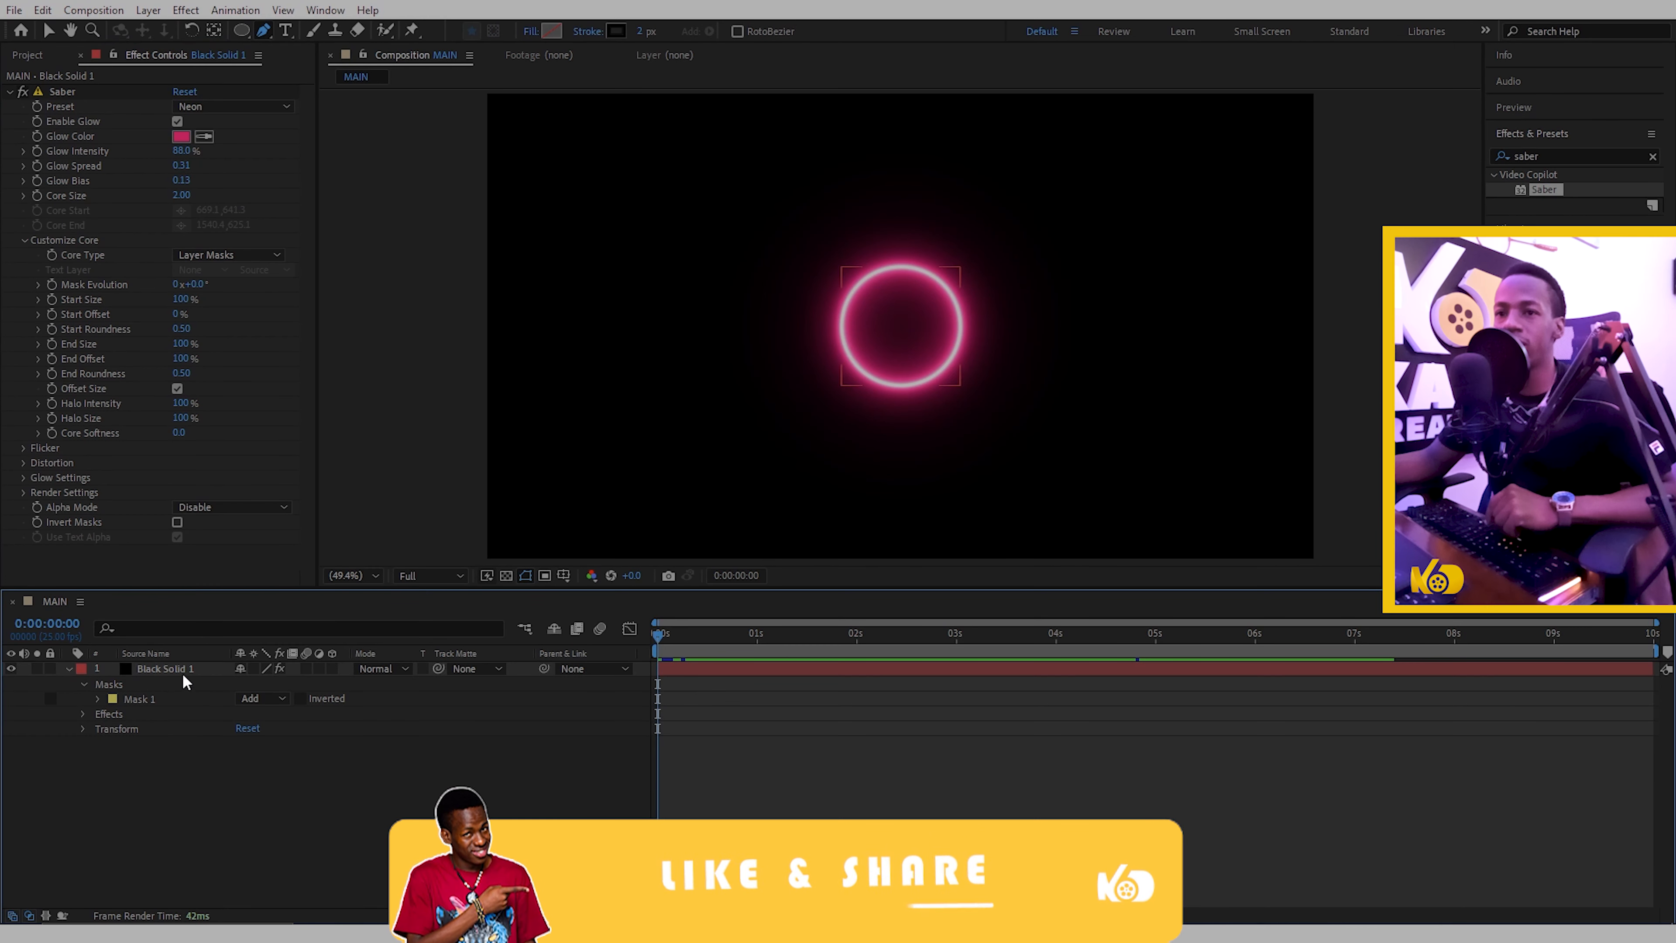
- Reselect the black solid and keep Layer Masks as the Saber core type
click(178, 669)
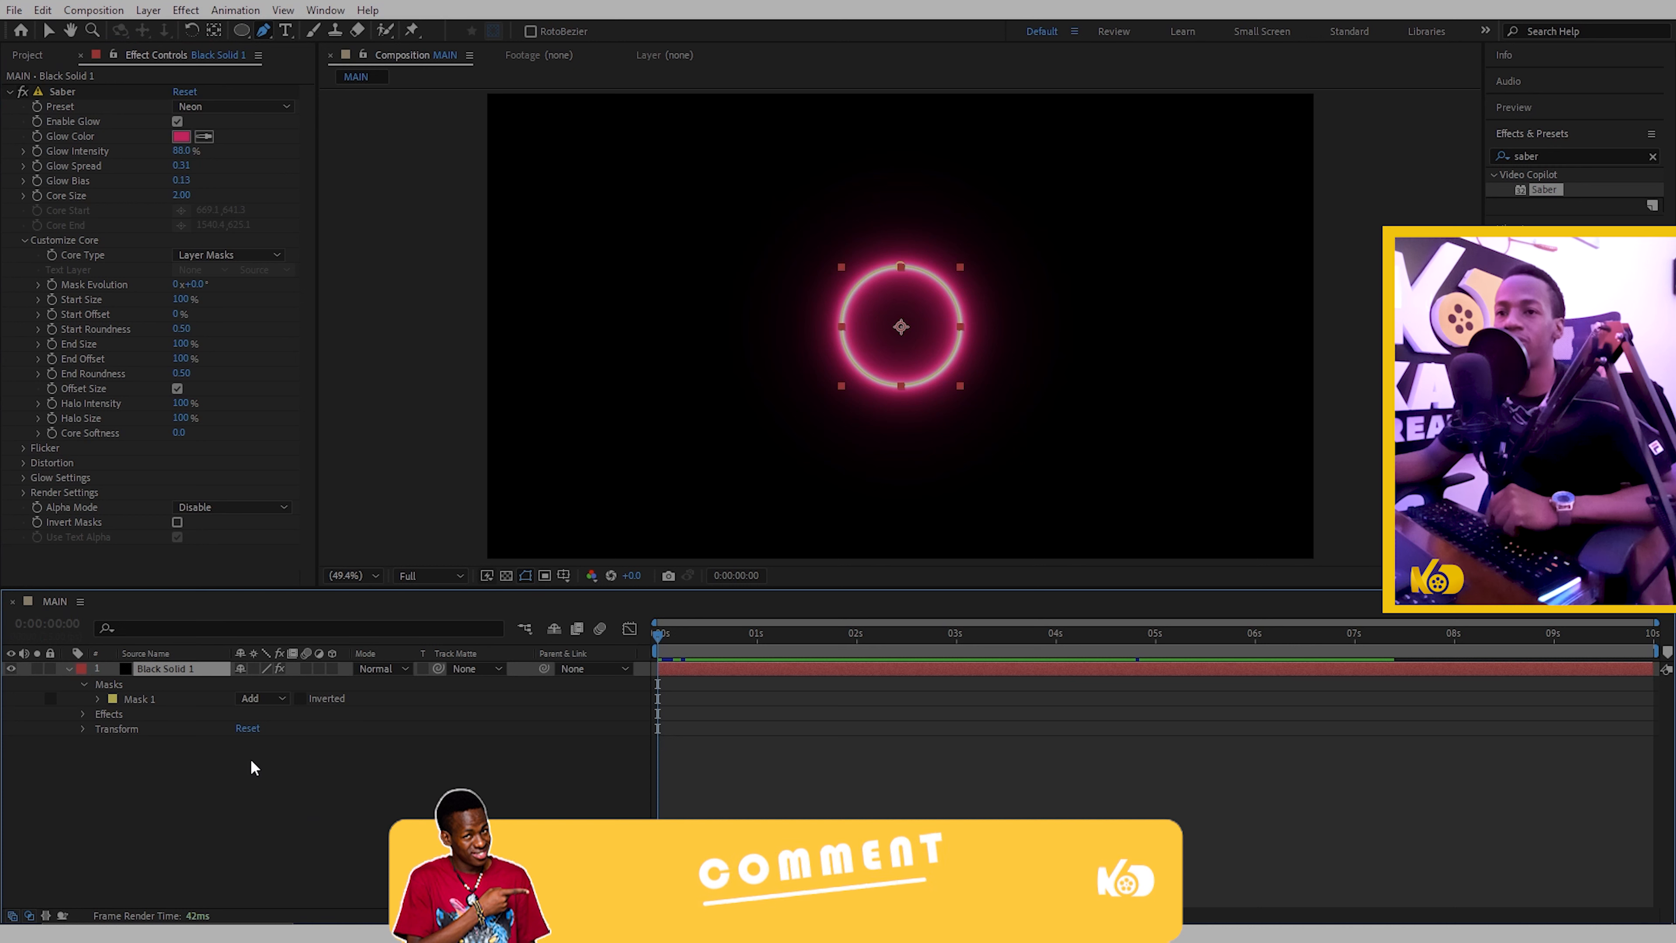
click(228, 256)
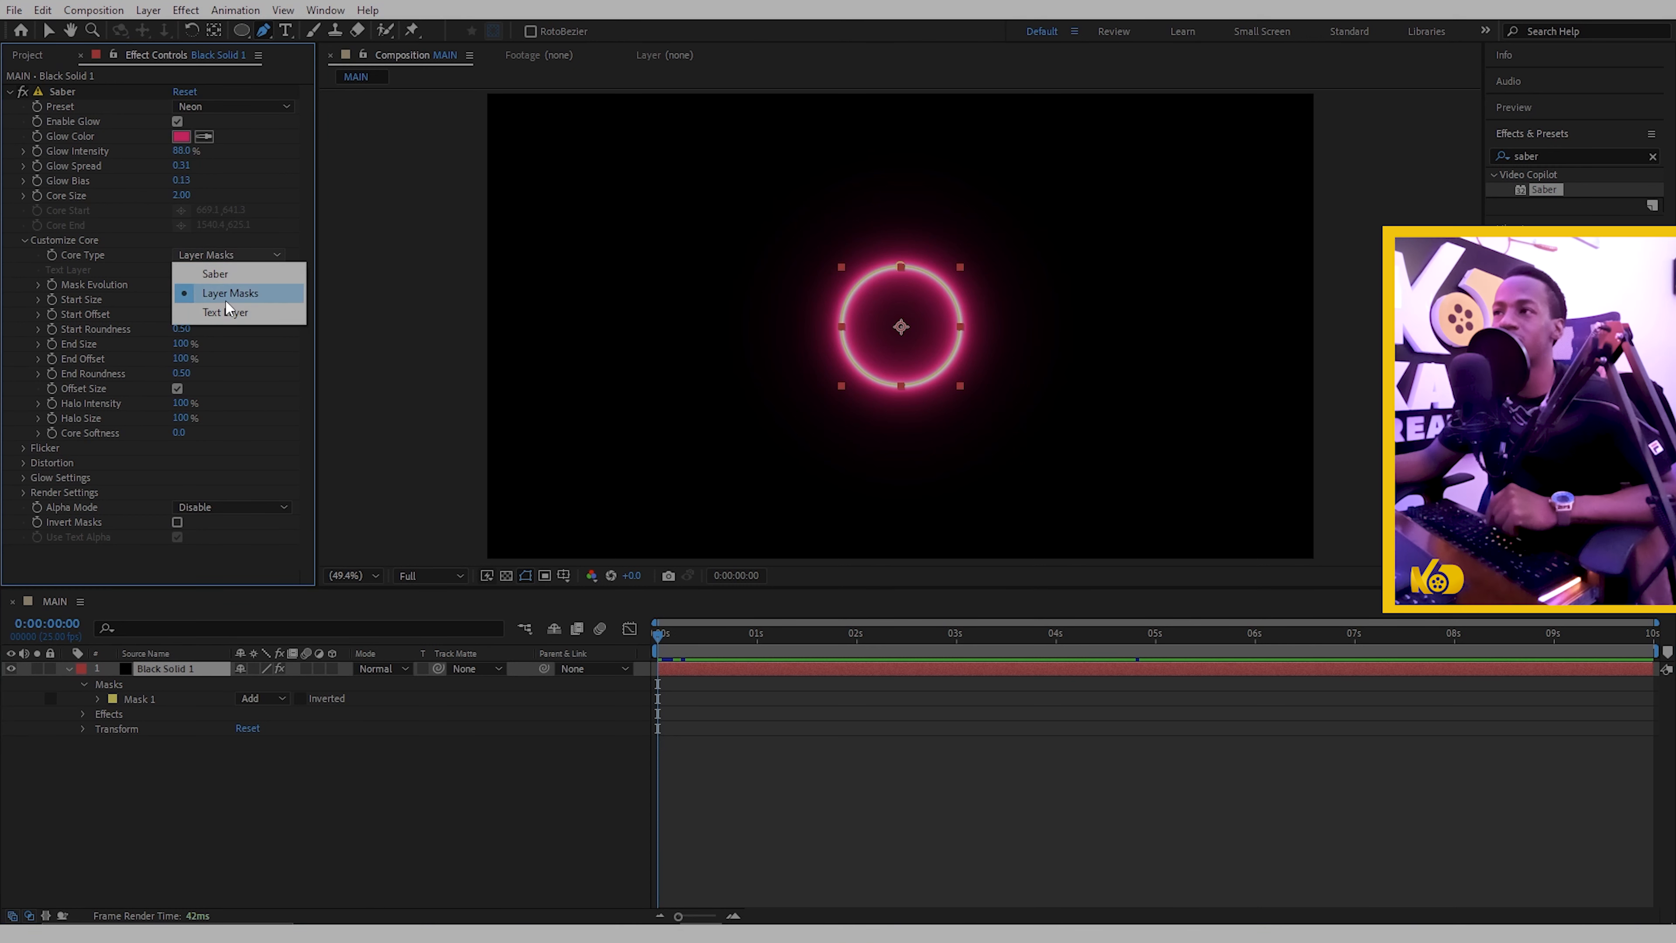
click(225, 300)
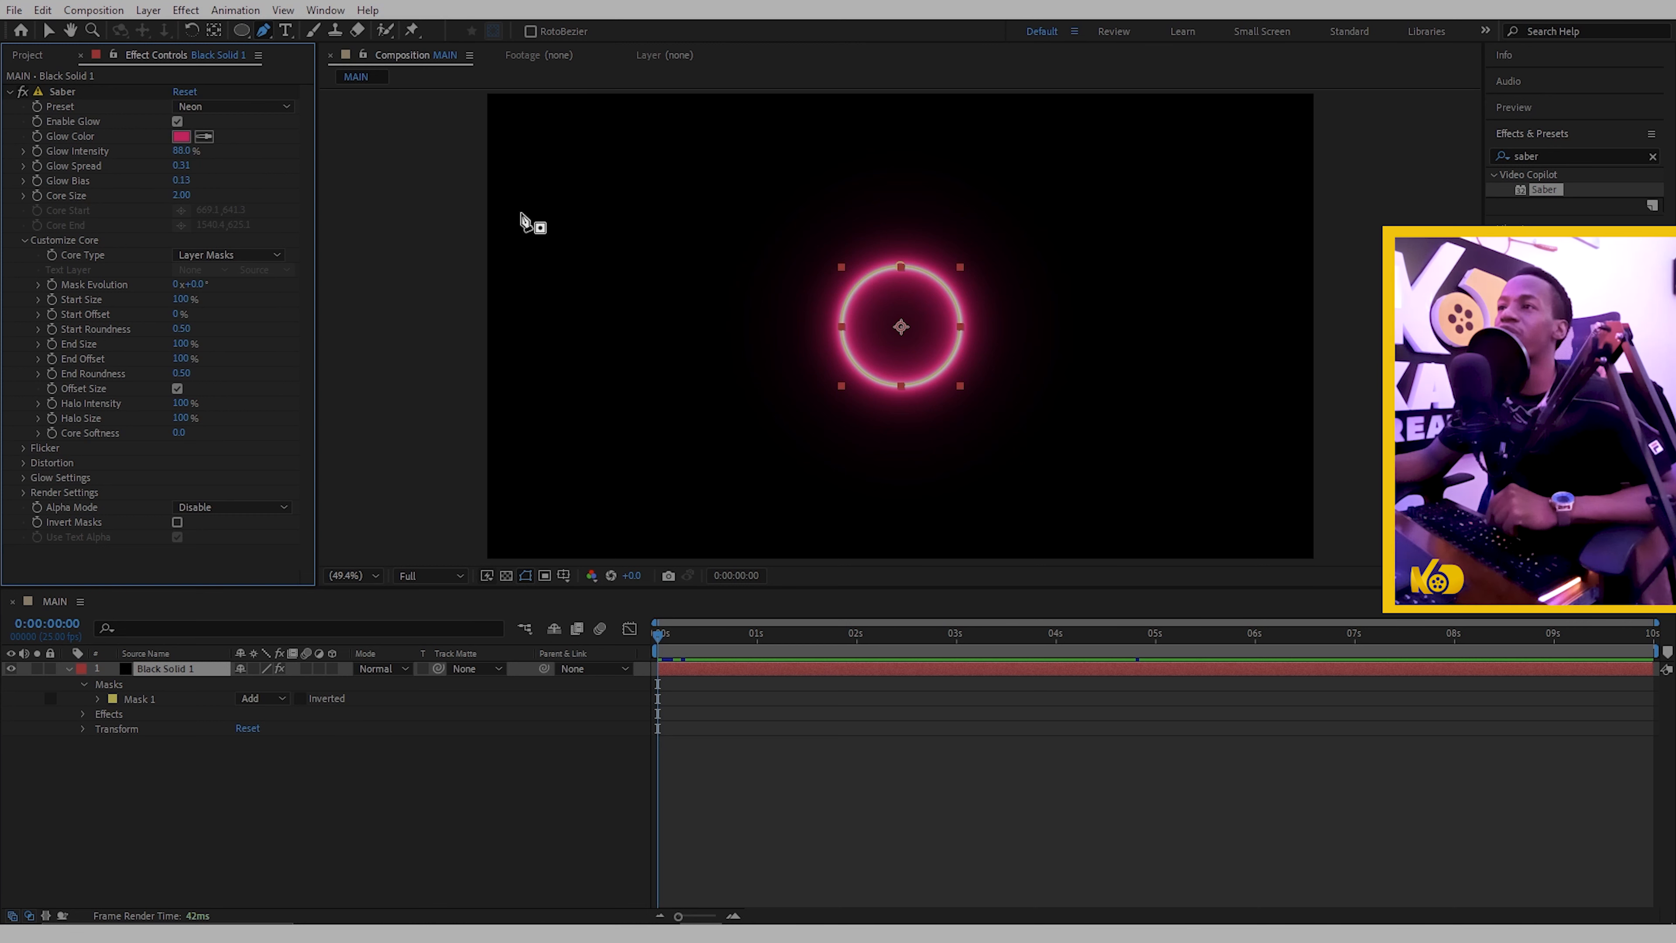
- Set the Saber glow color to white (FFFFFF), glow intensity to 168%, glow spread to 0.36 and core size to 1.30
click(181, 136)
drag(569, 323, 392, 193)
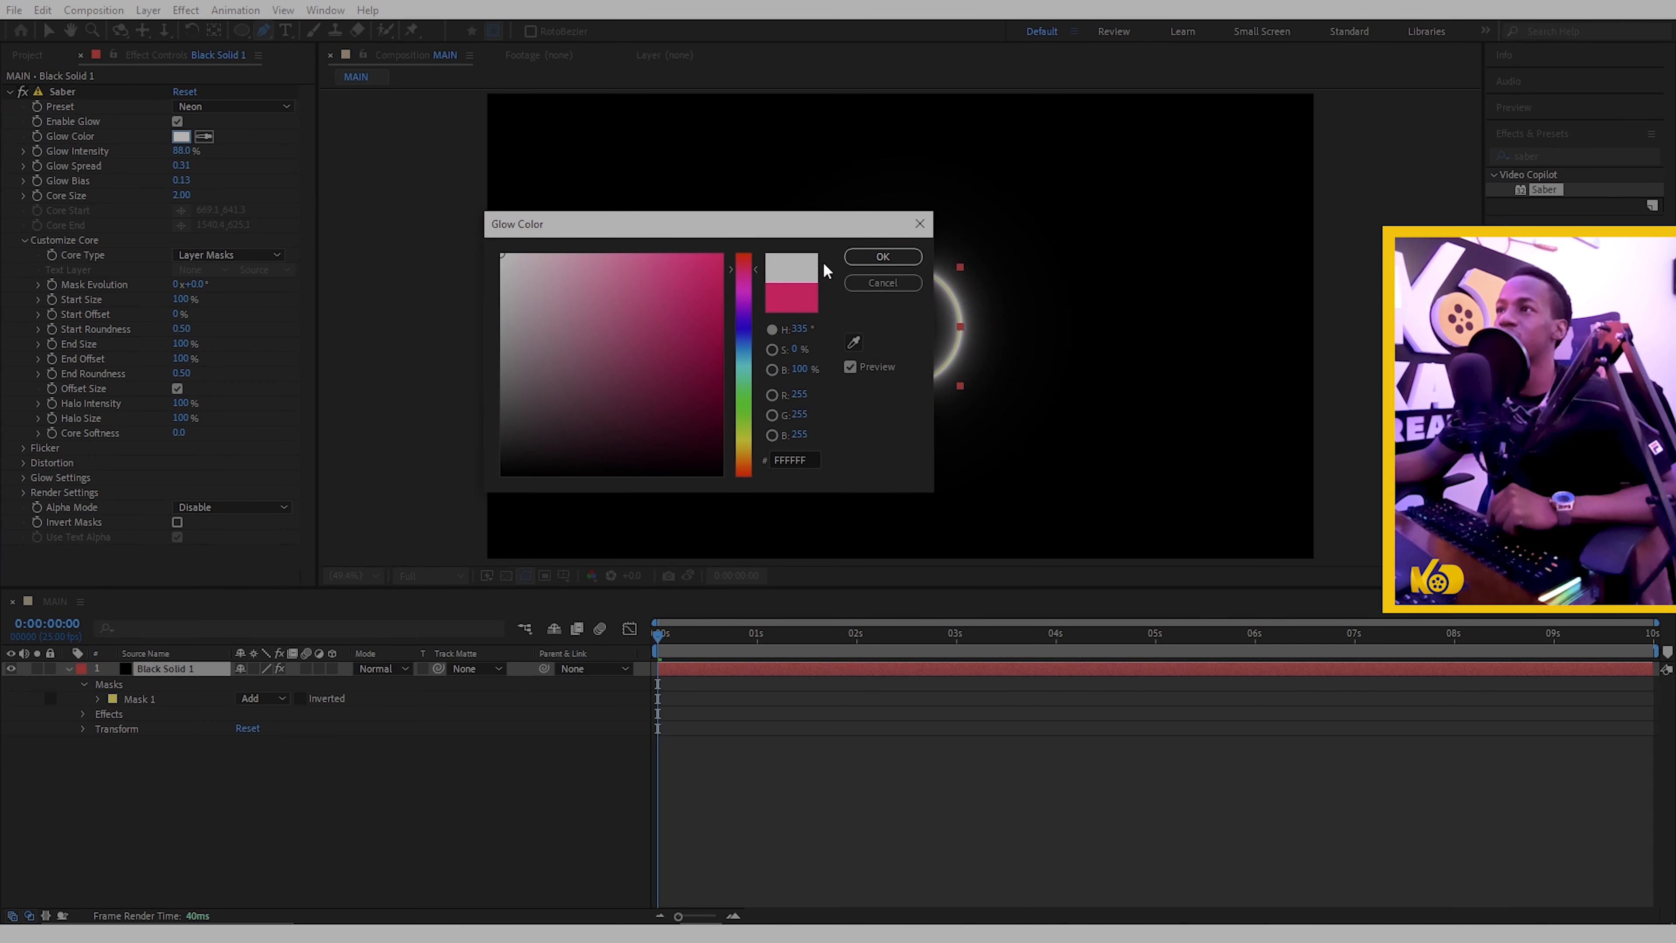
click(881, 257)
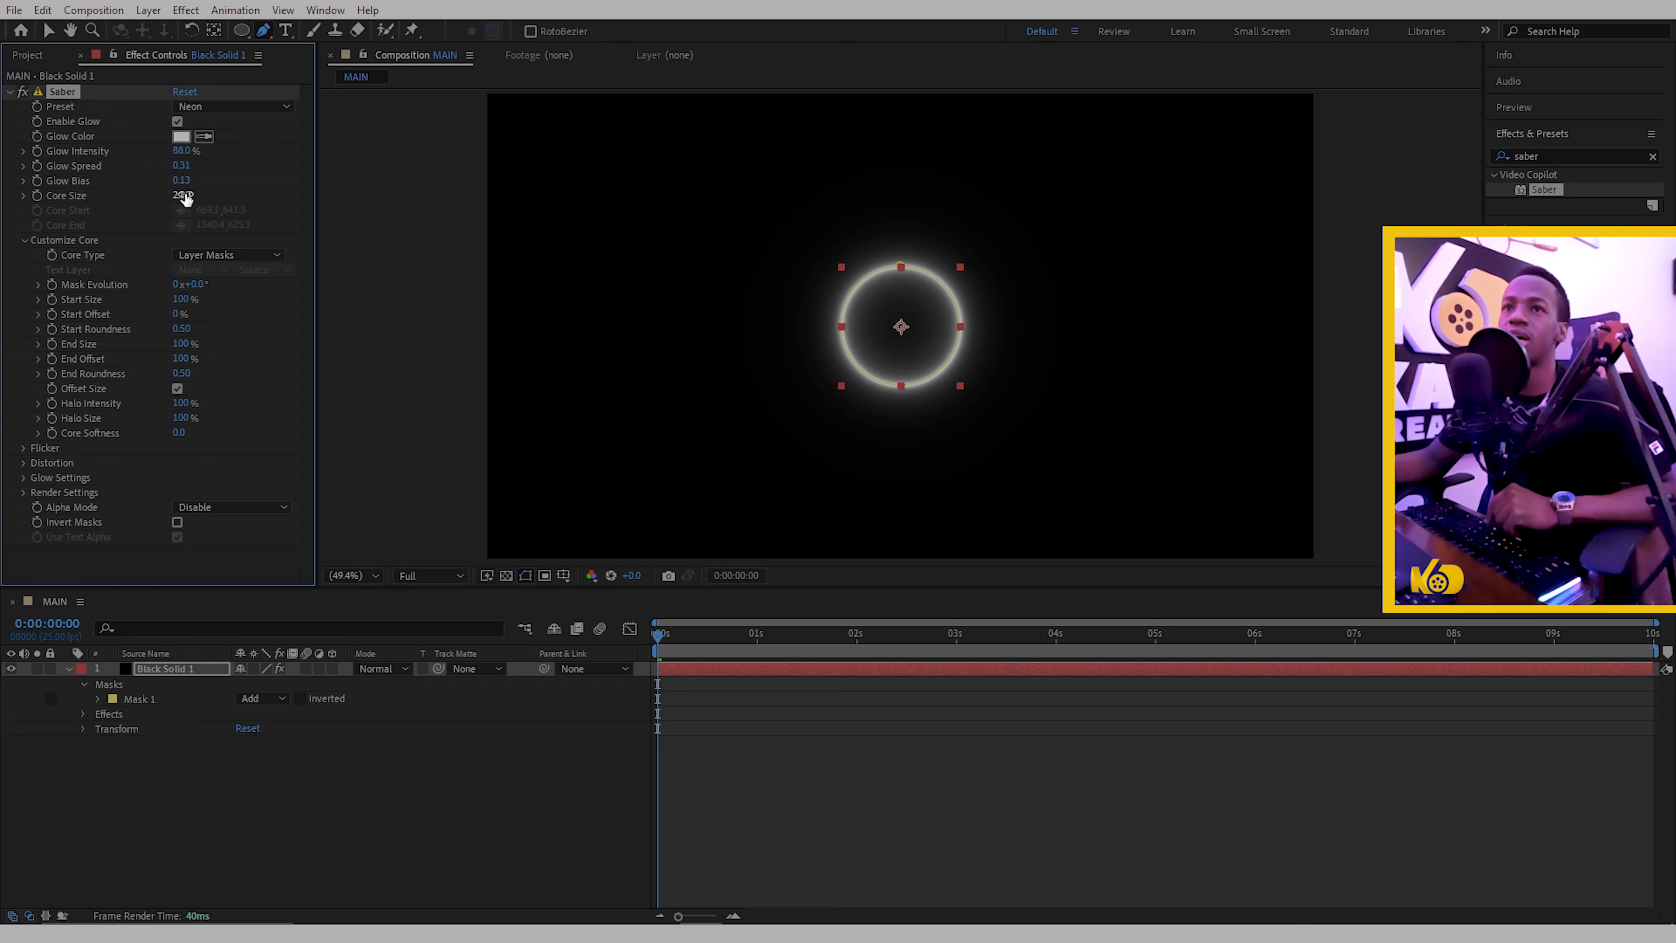
mouse_move(181, 195)
mouse_down()
mouse_move(148, 202)
mouse_move(164, 206)
mouse_move(209, 149)
mouse_move(260, 156)
mouse_move(198, 169)
mouse_move(277, 174)
mouse_move(160, 188)
mouse_move(182, 191)
mouse_up()
click(562, 871)
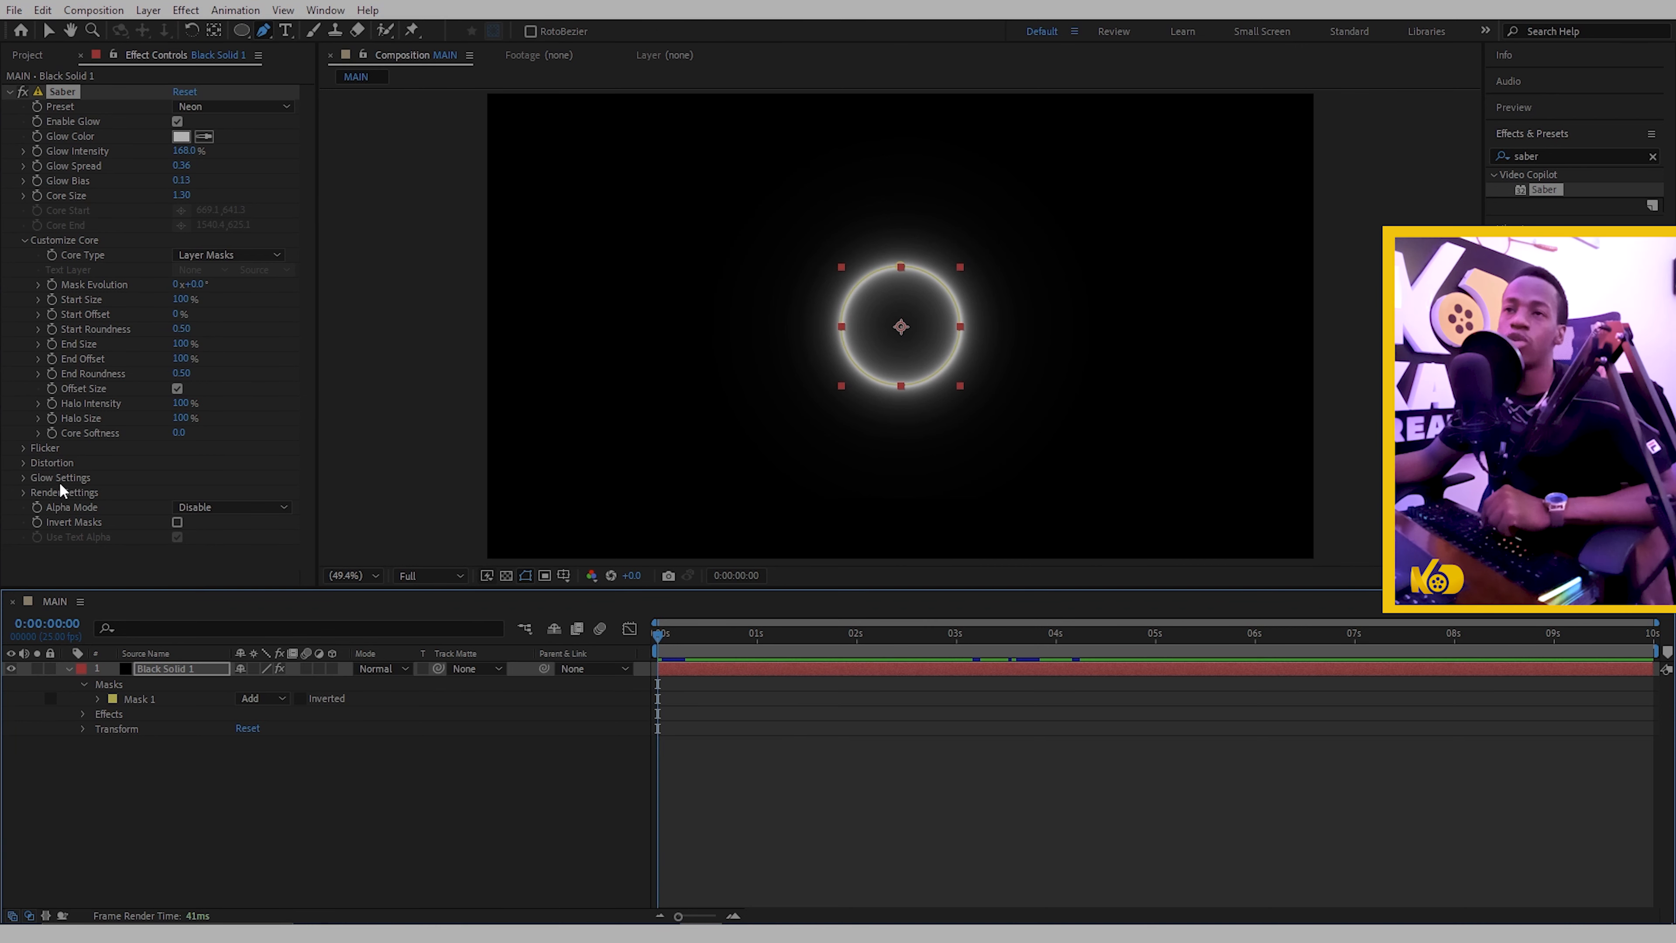
- Set the Saber core type to Saber and start picking a new core start point, leaving the point where it is
click(281, 255)
click(224, 460)
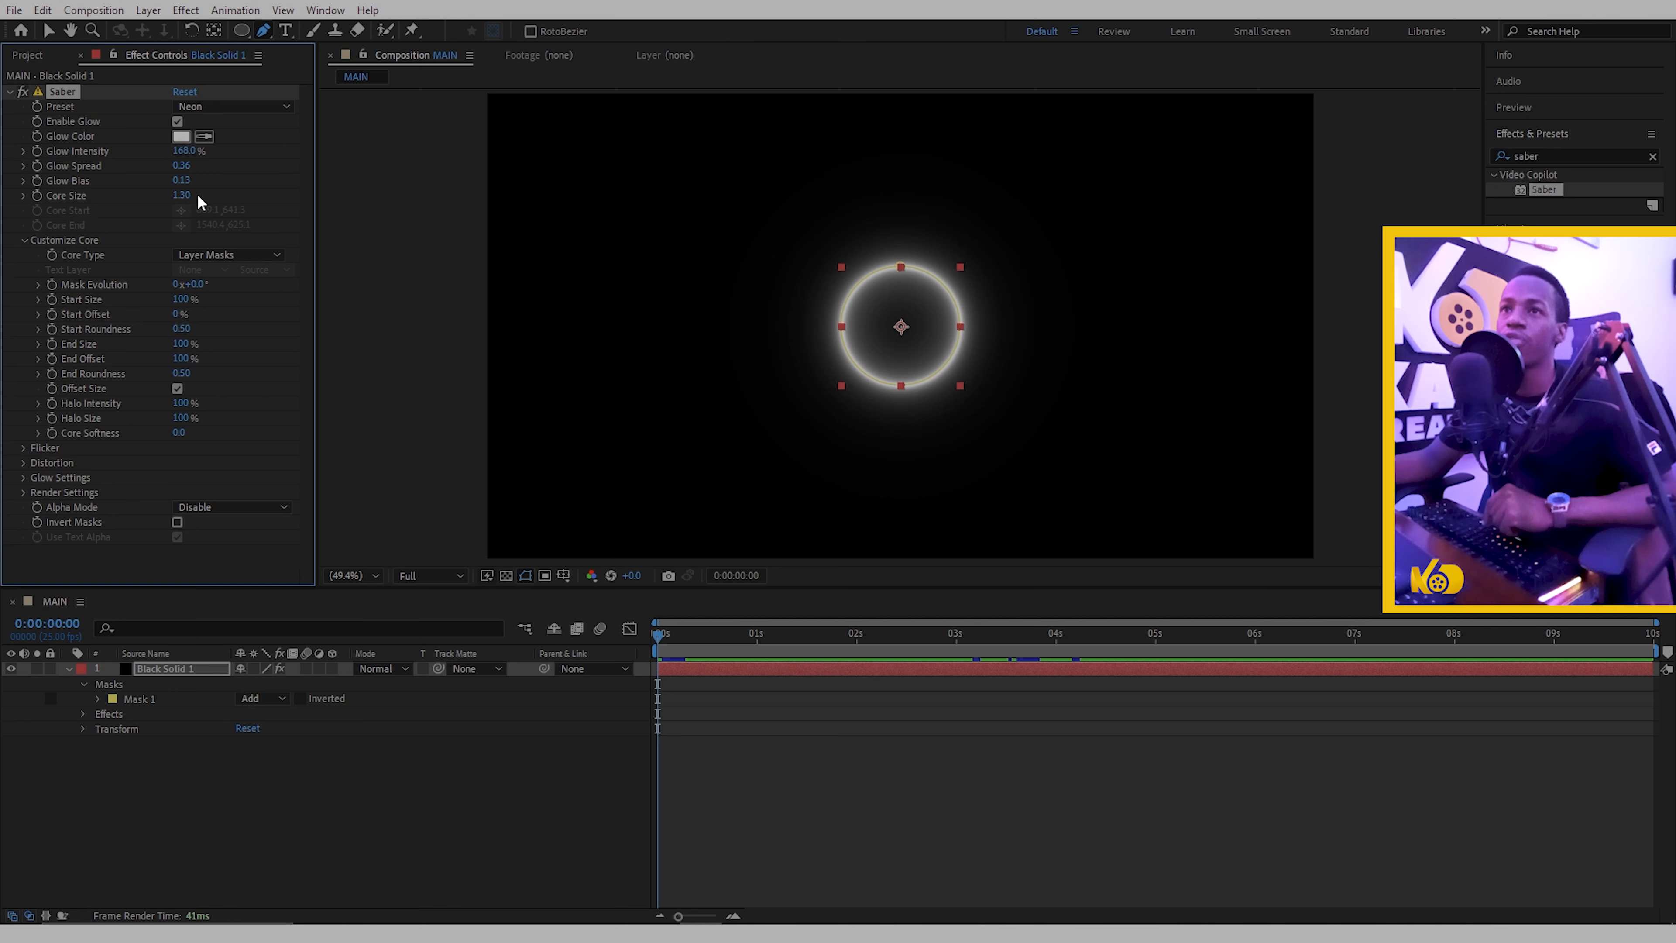
click(257, 254)
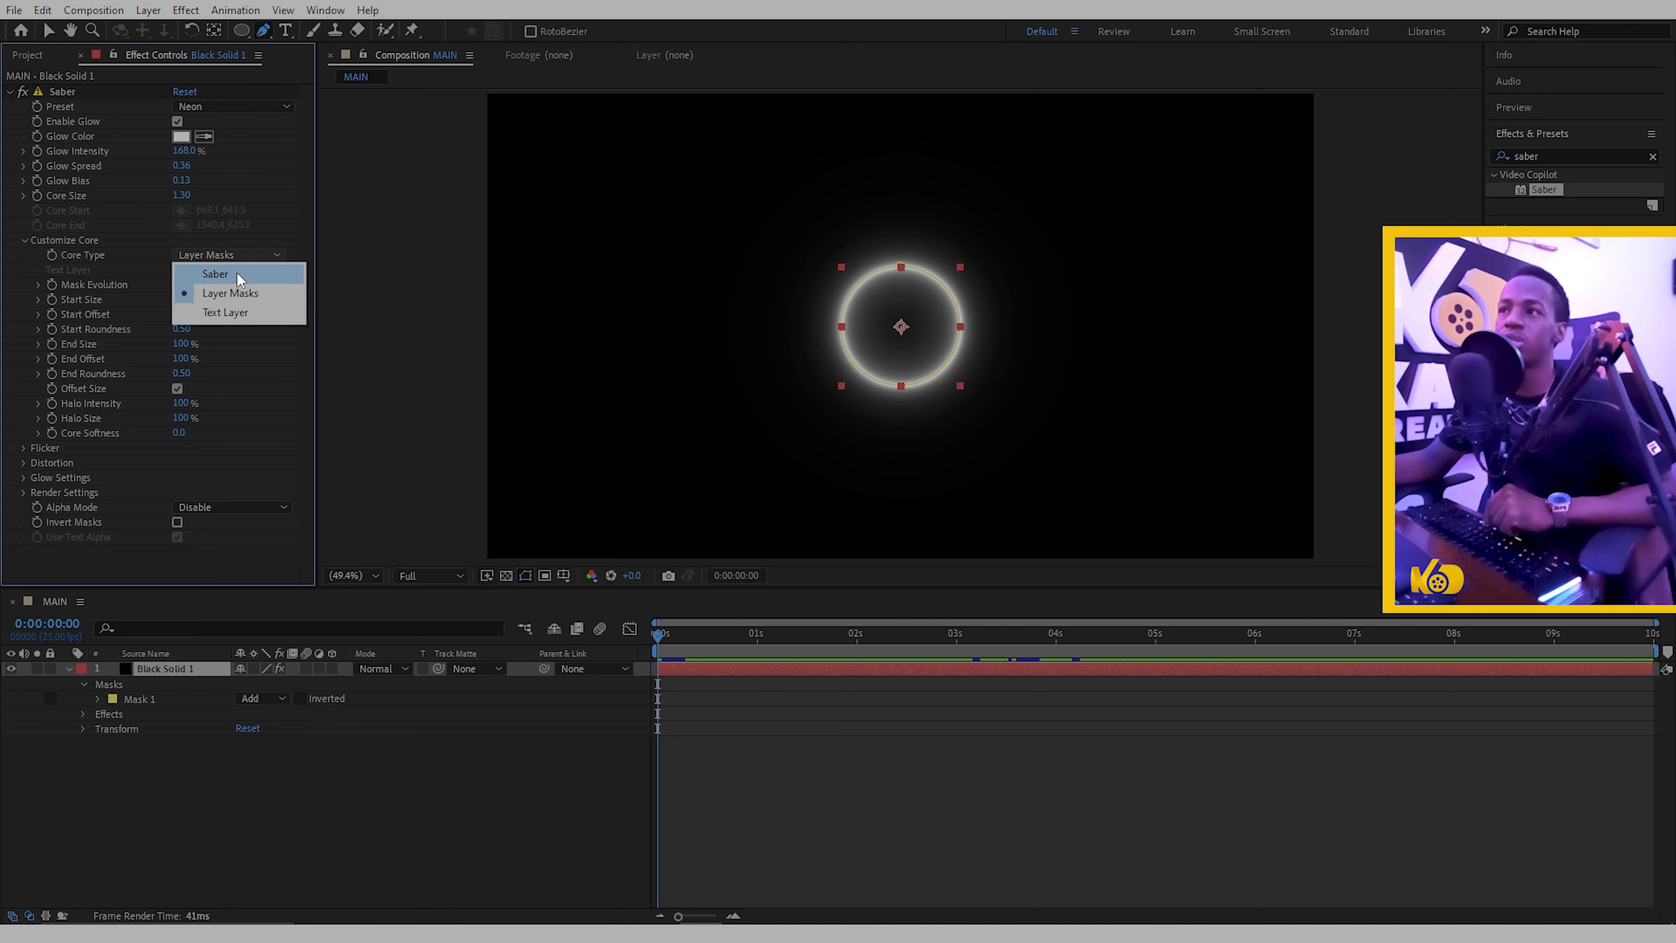
click(216, 274)
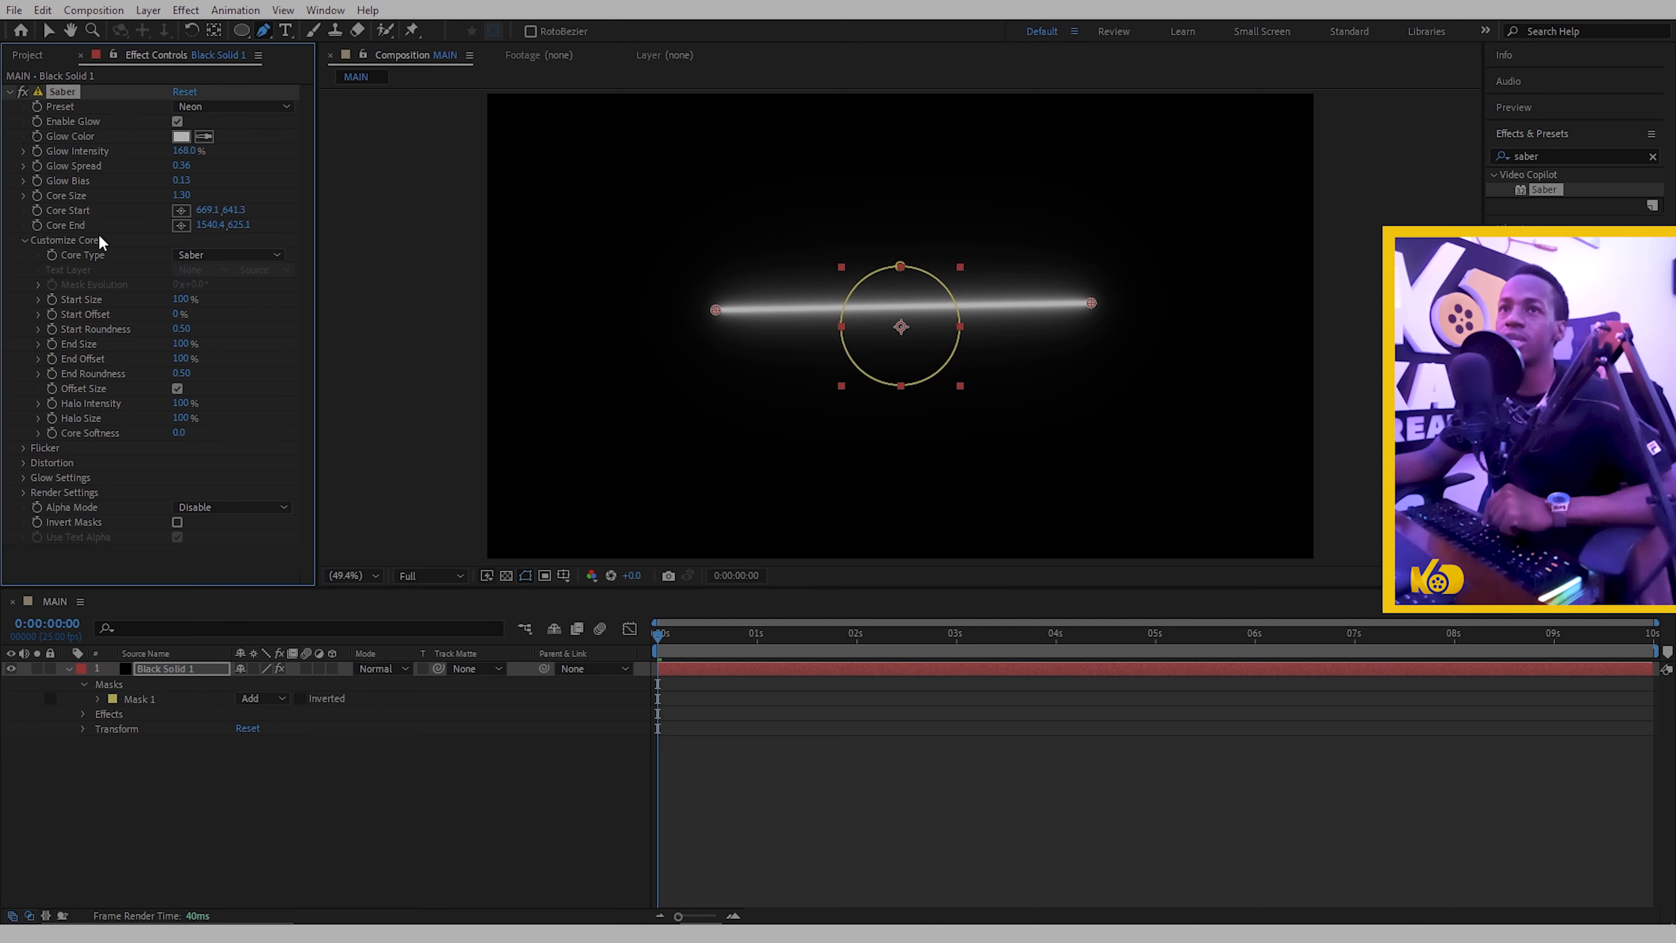
click(180, 209)
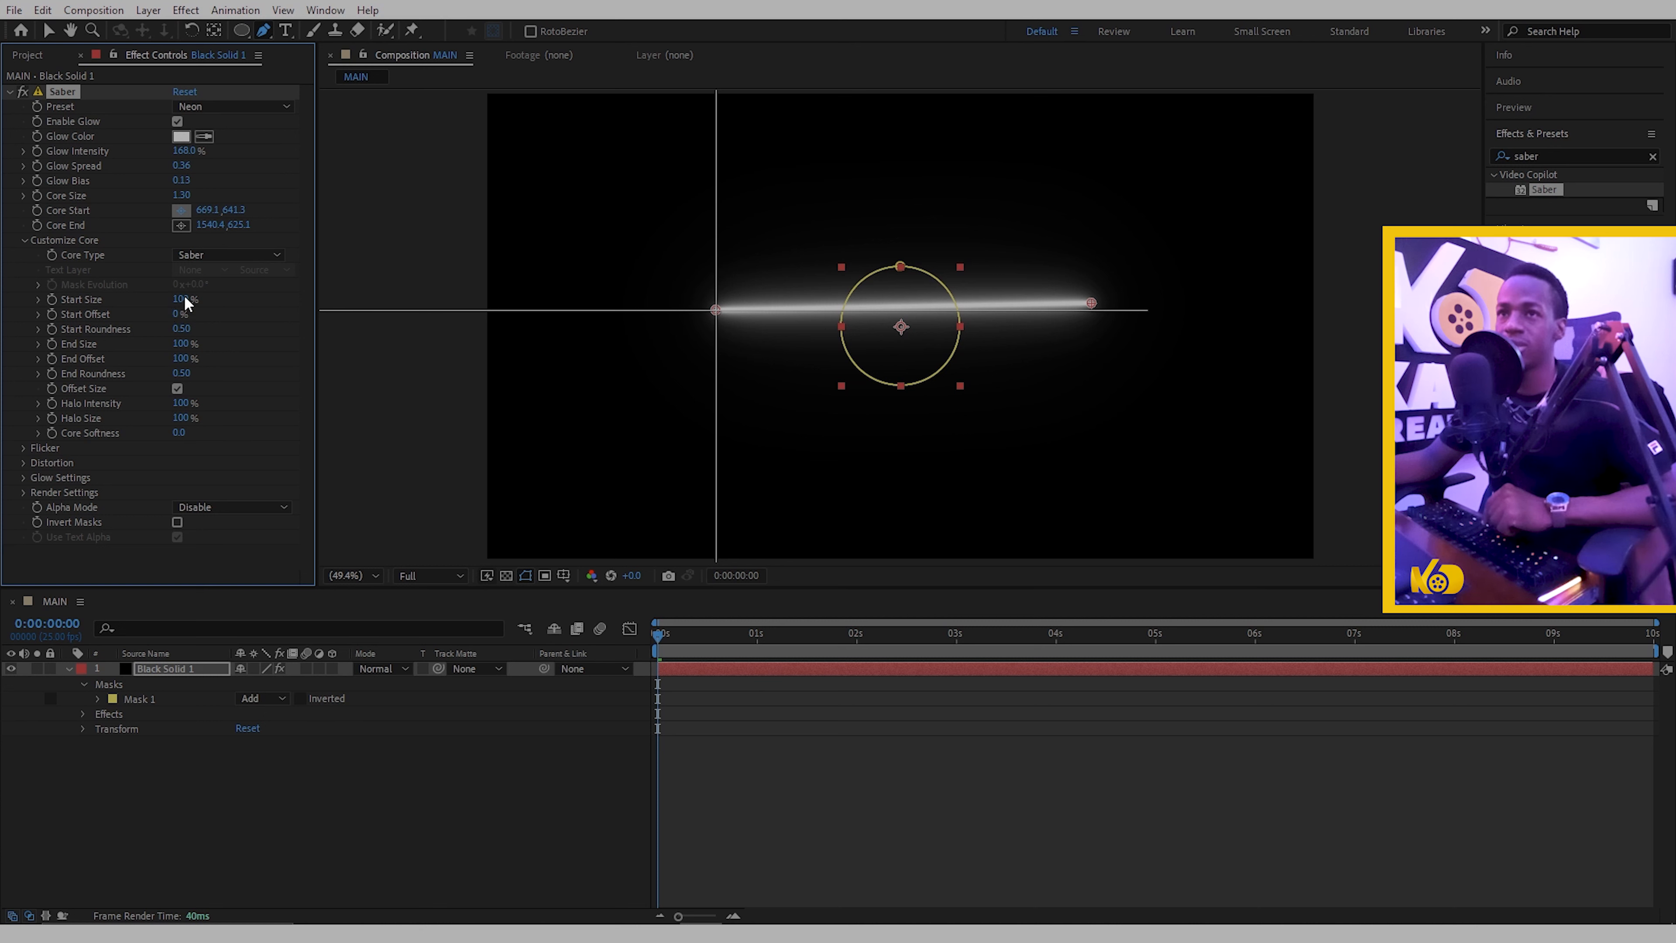
key(Escape)
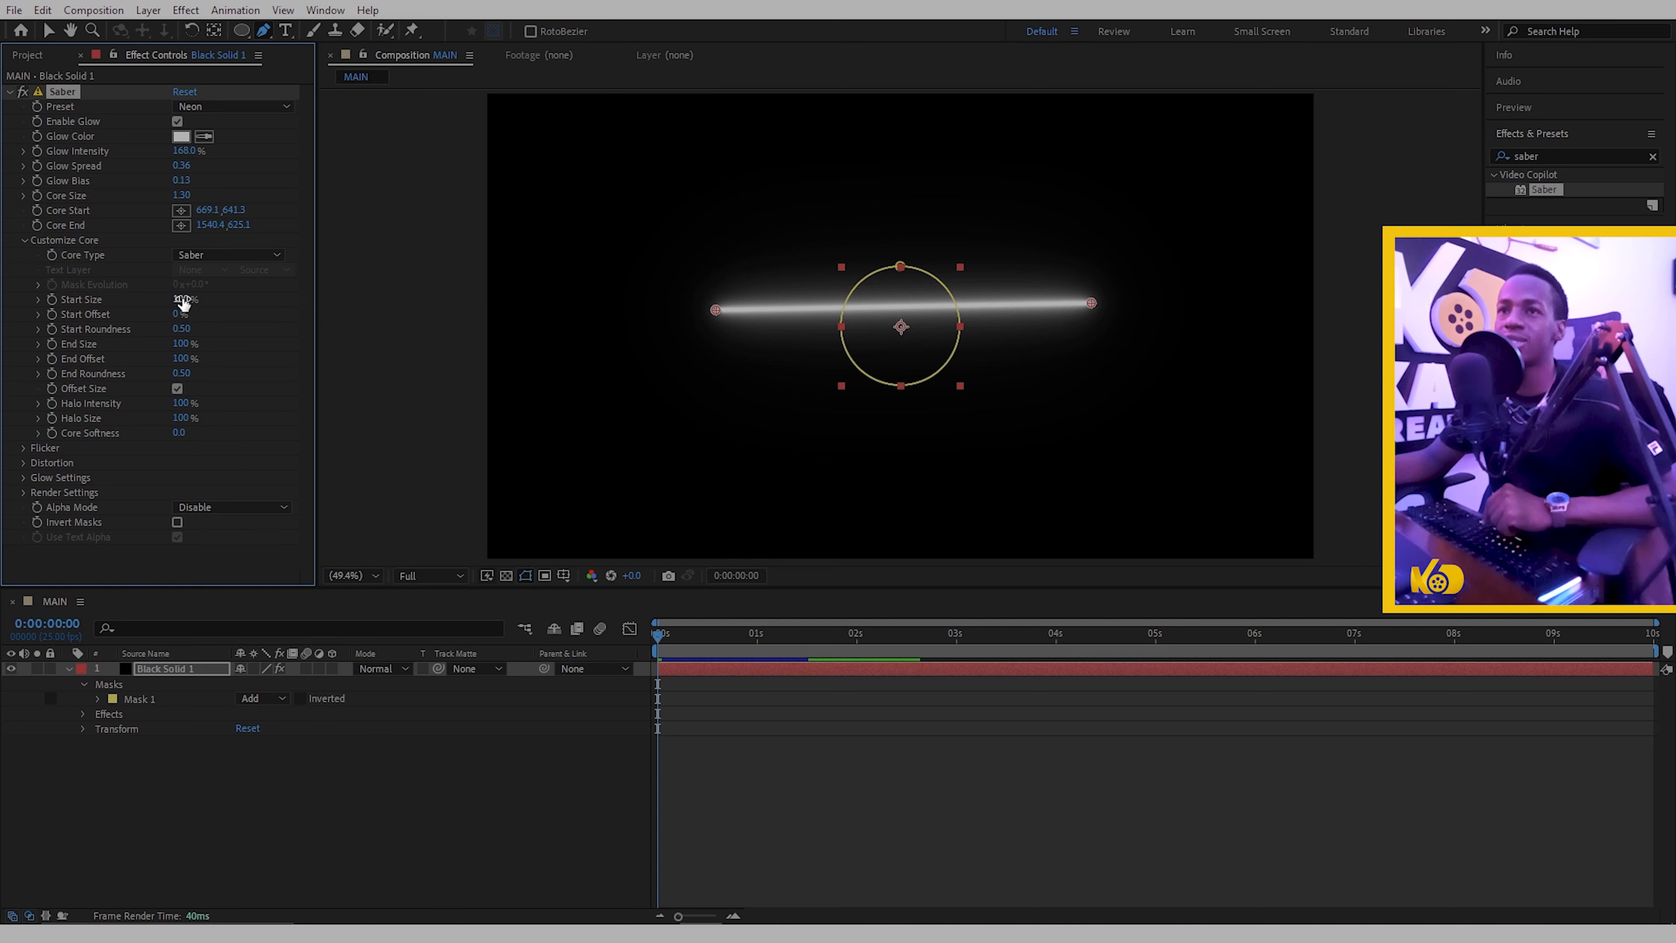
- Try start sizes of 0% and 200% on the saber core, and try and undo an end offset of 71%
drag(183, 303, 74, 285)
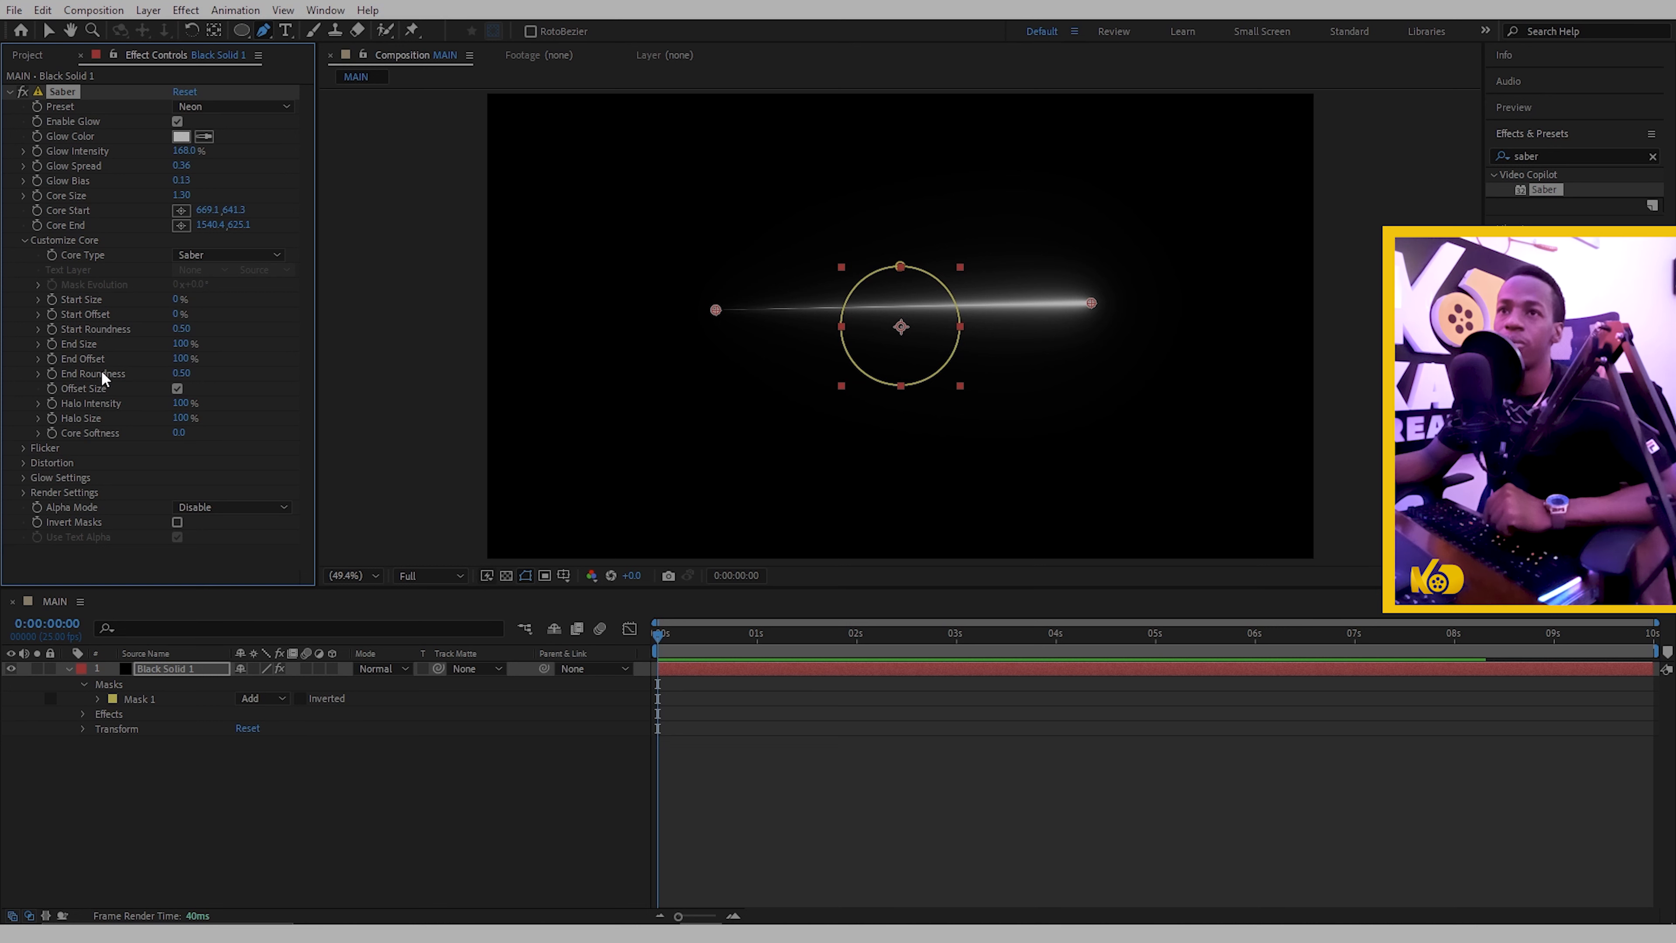
drag(198, 300, 337, 290)
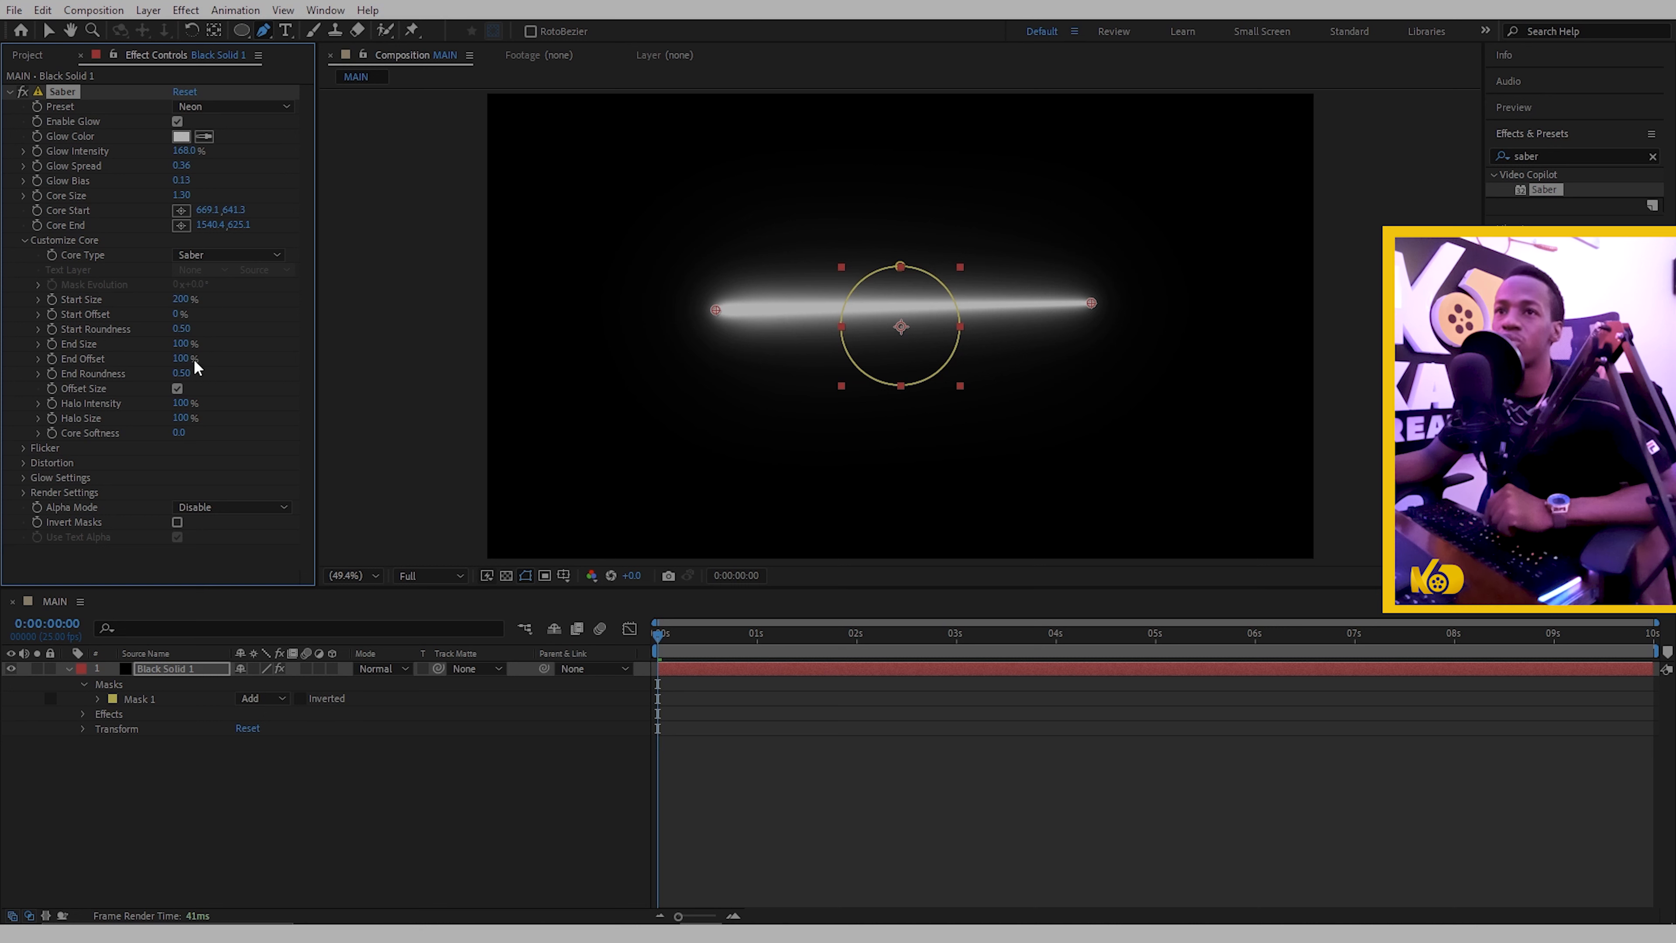
mouse_move(181, 358)
mouse_down()
mouse_move(113, 352)
mouse_move(148, 362)
mouse_up()
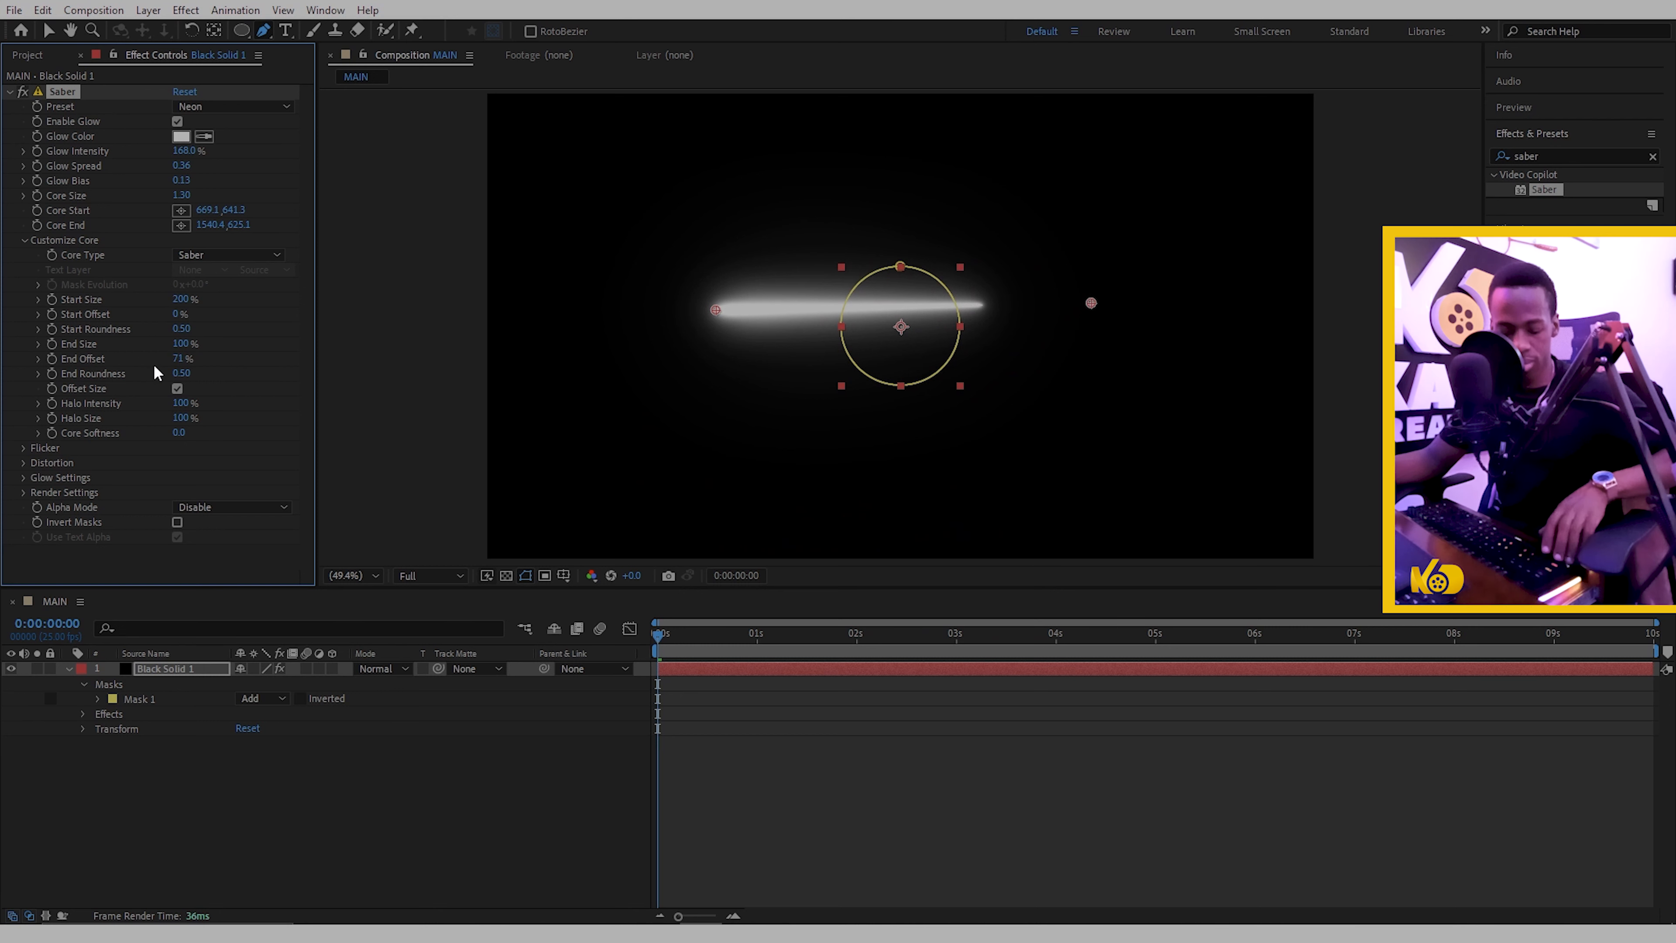
key(ctrl+z)
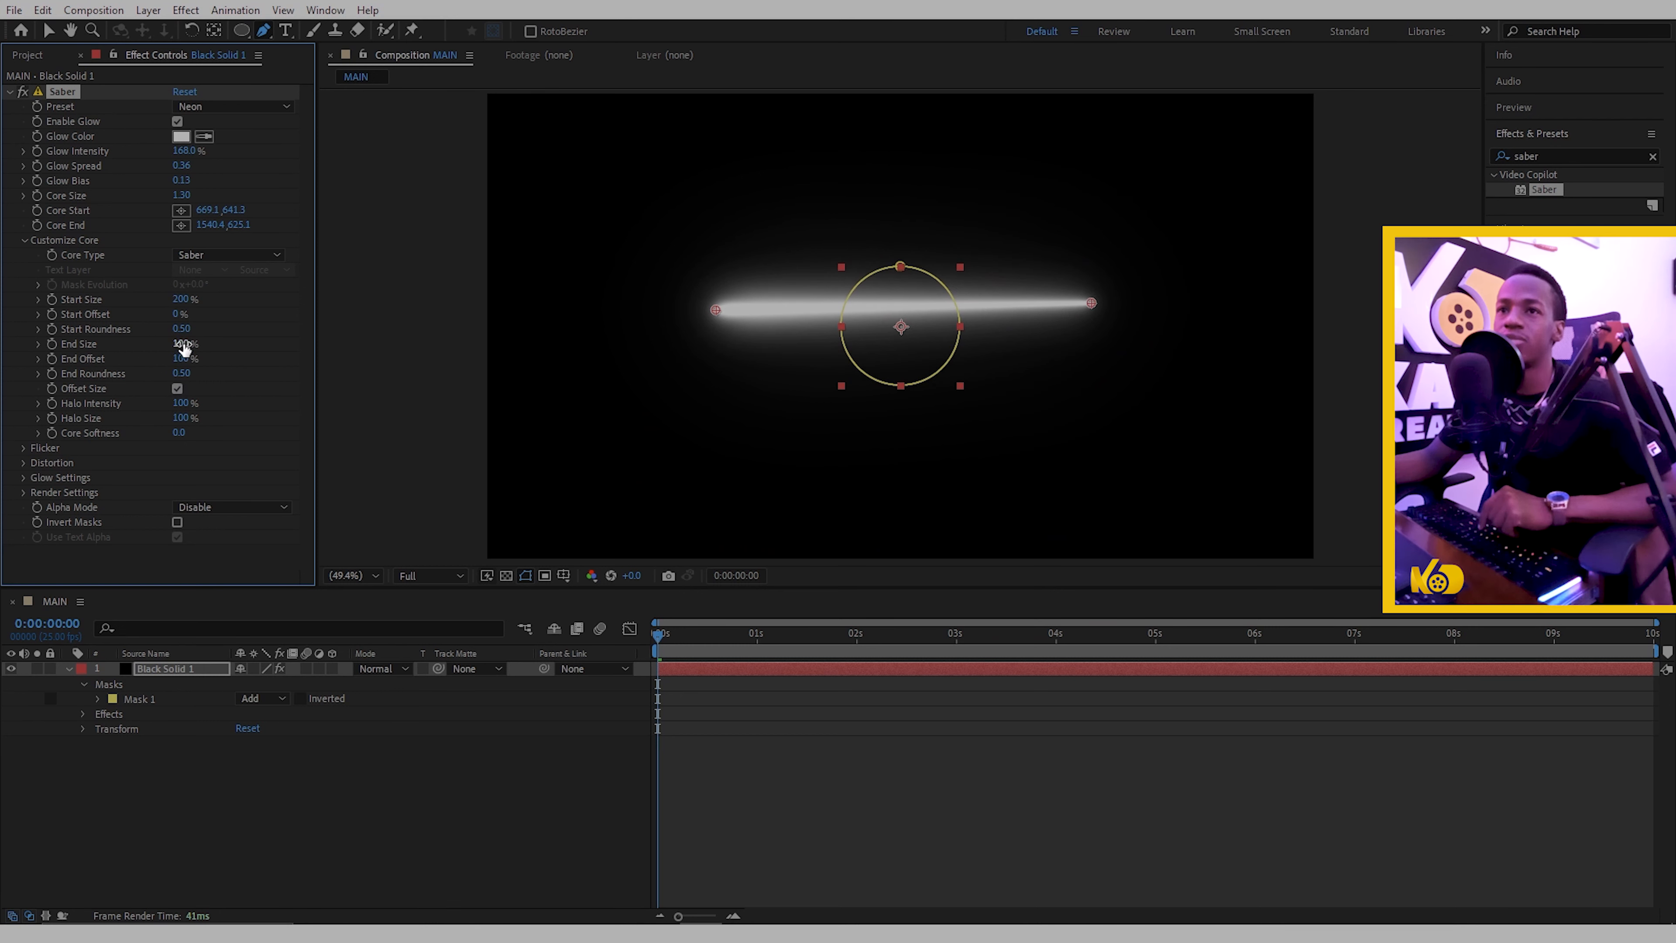
- Try an end size of 0% on the saber core, and reset both end size and start size to 100%
click(182, 344)
text(0)
key(Return)
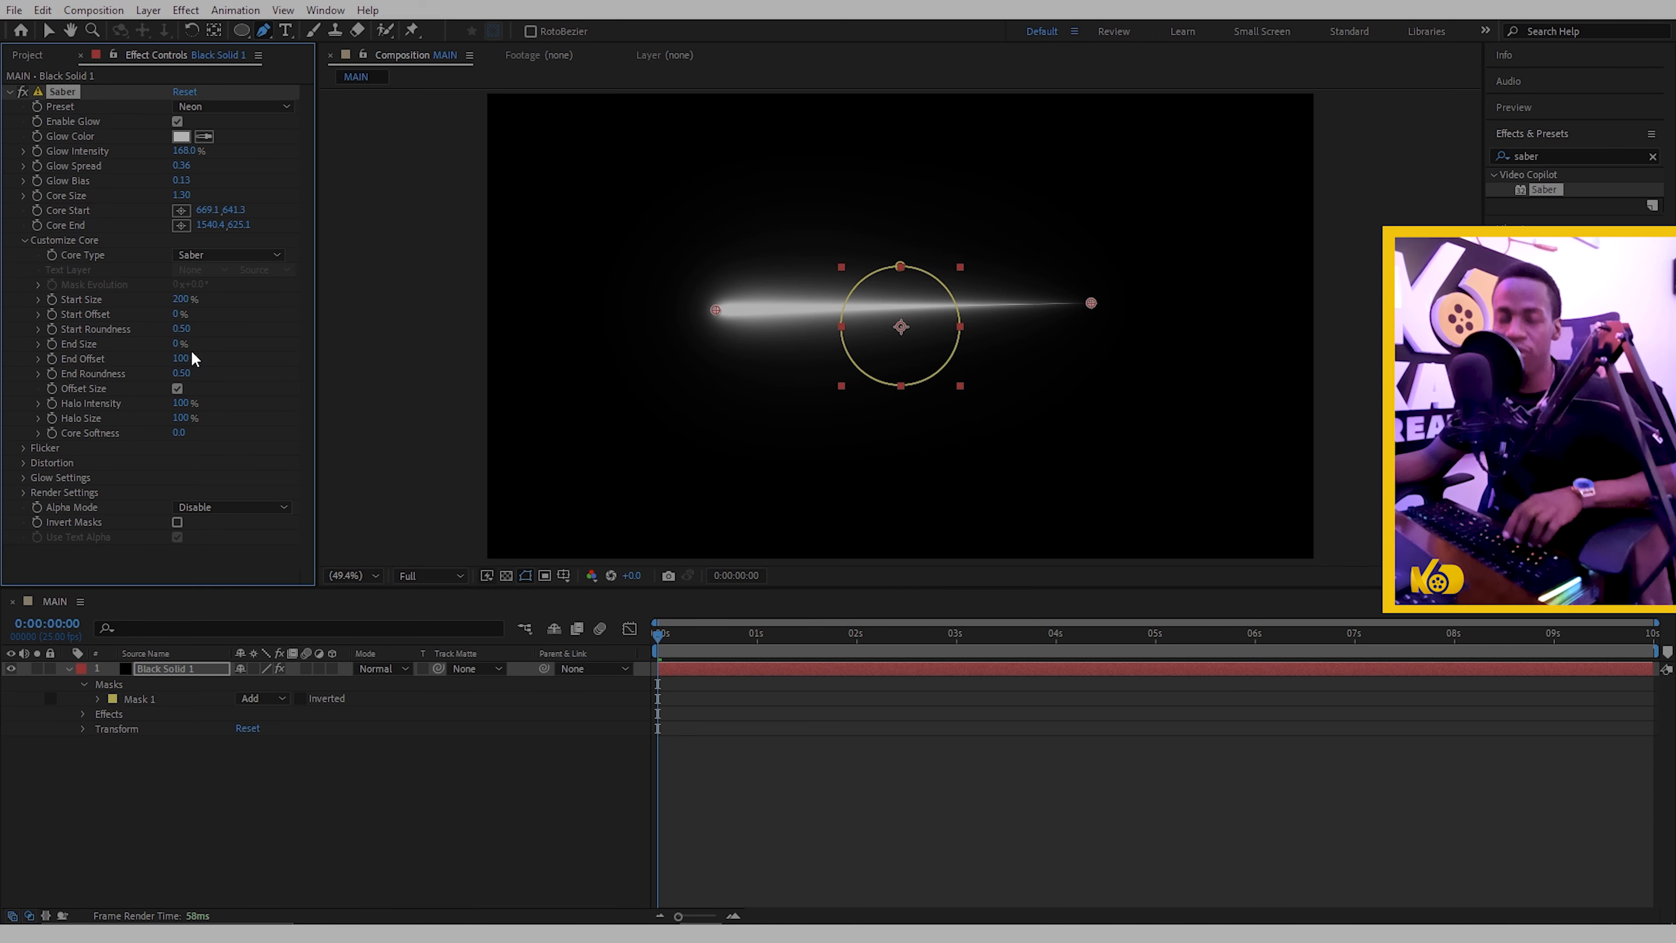
click(178, 345)
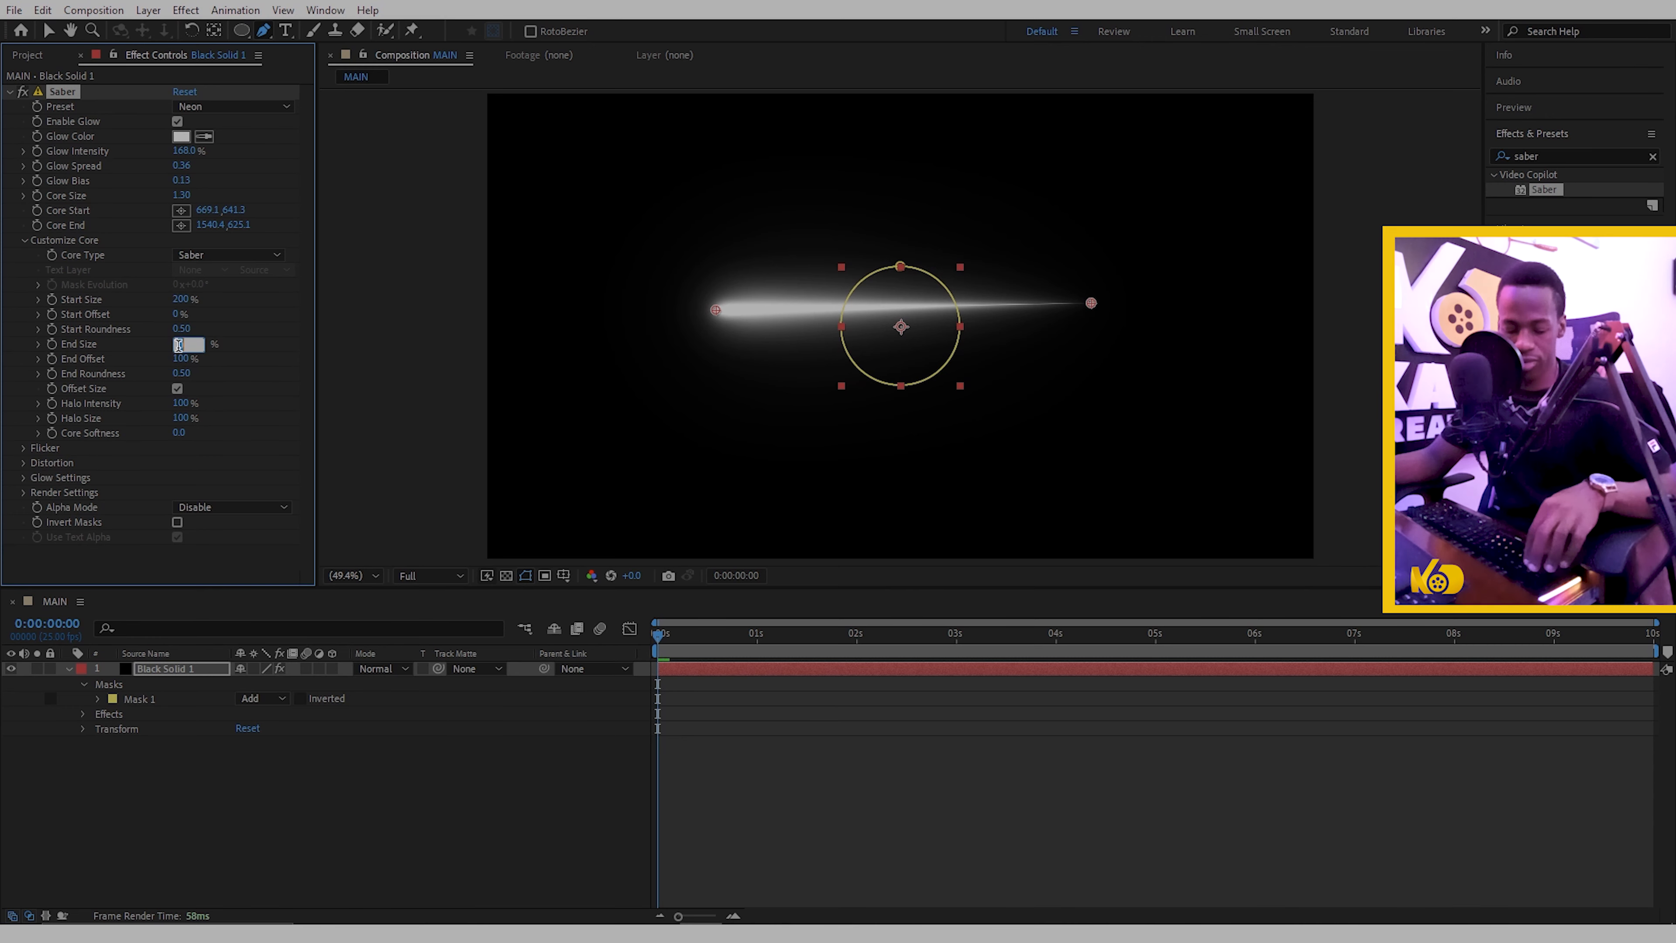
text(100)
key(Return)
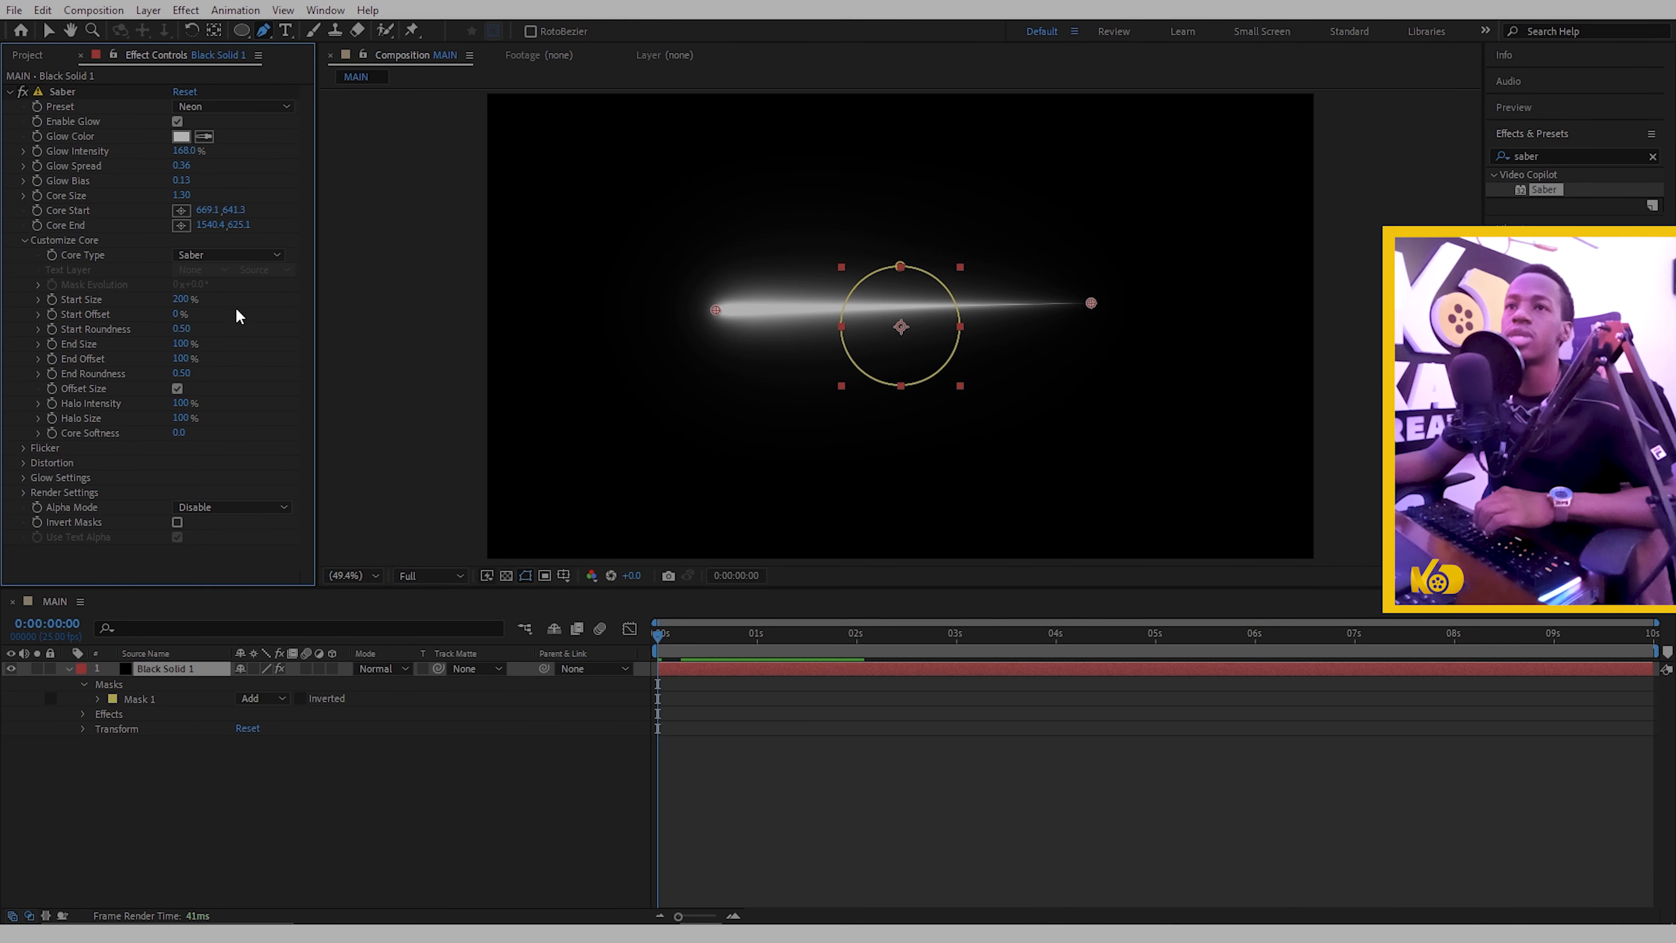
click(186, 300)
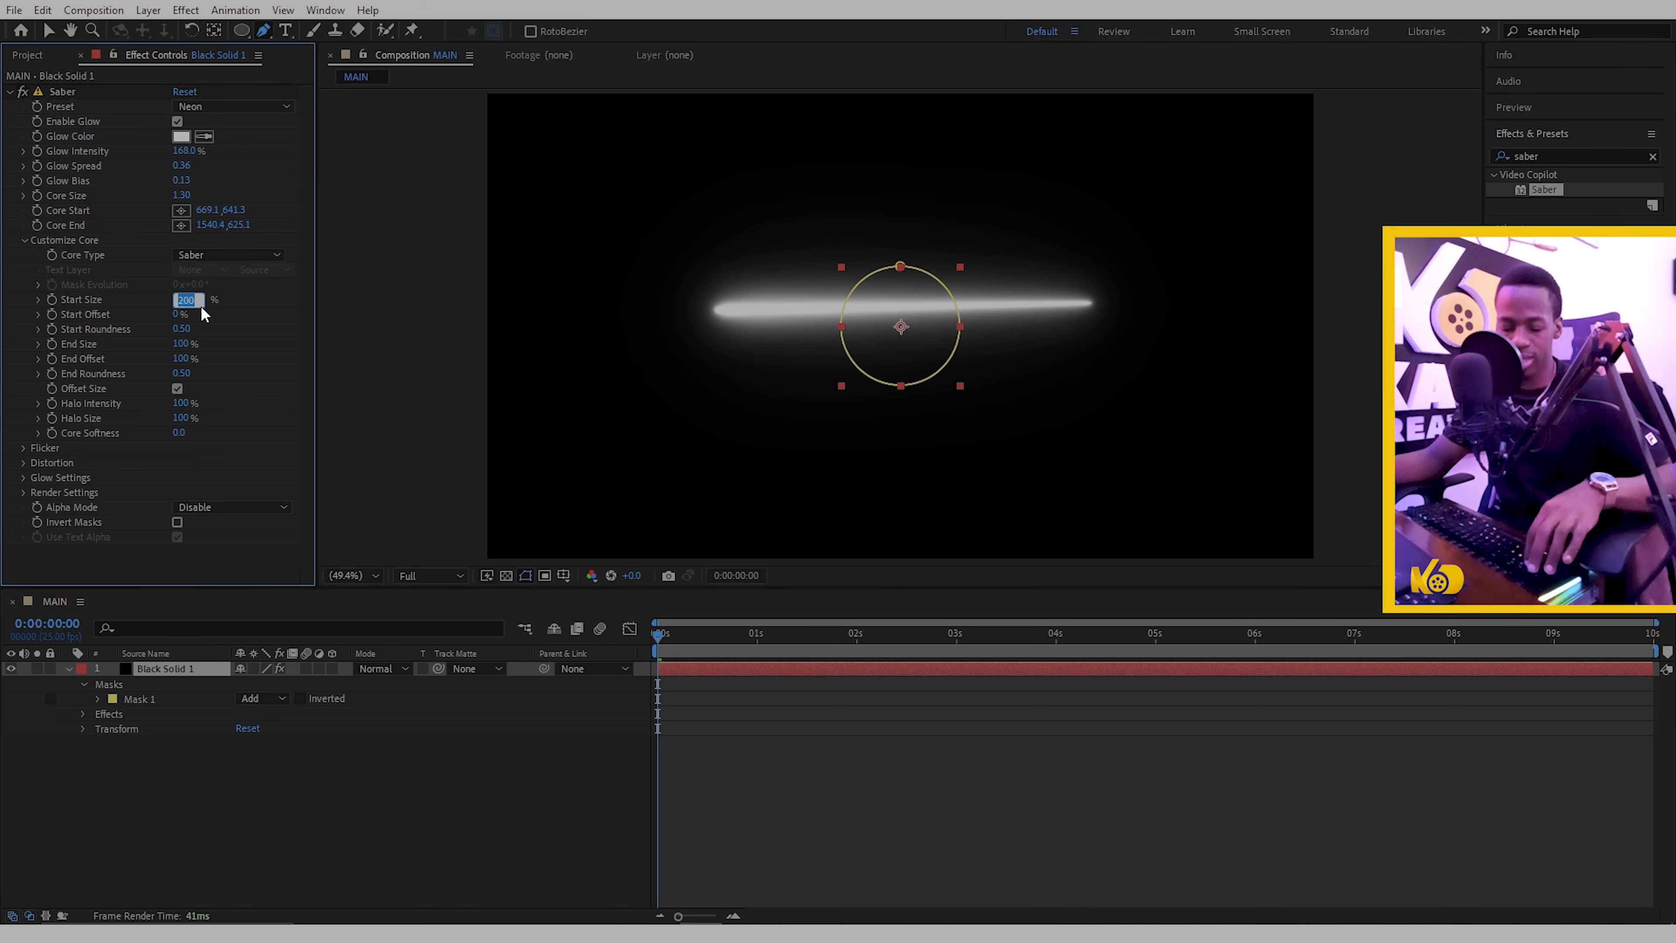
key(Return)
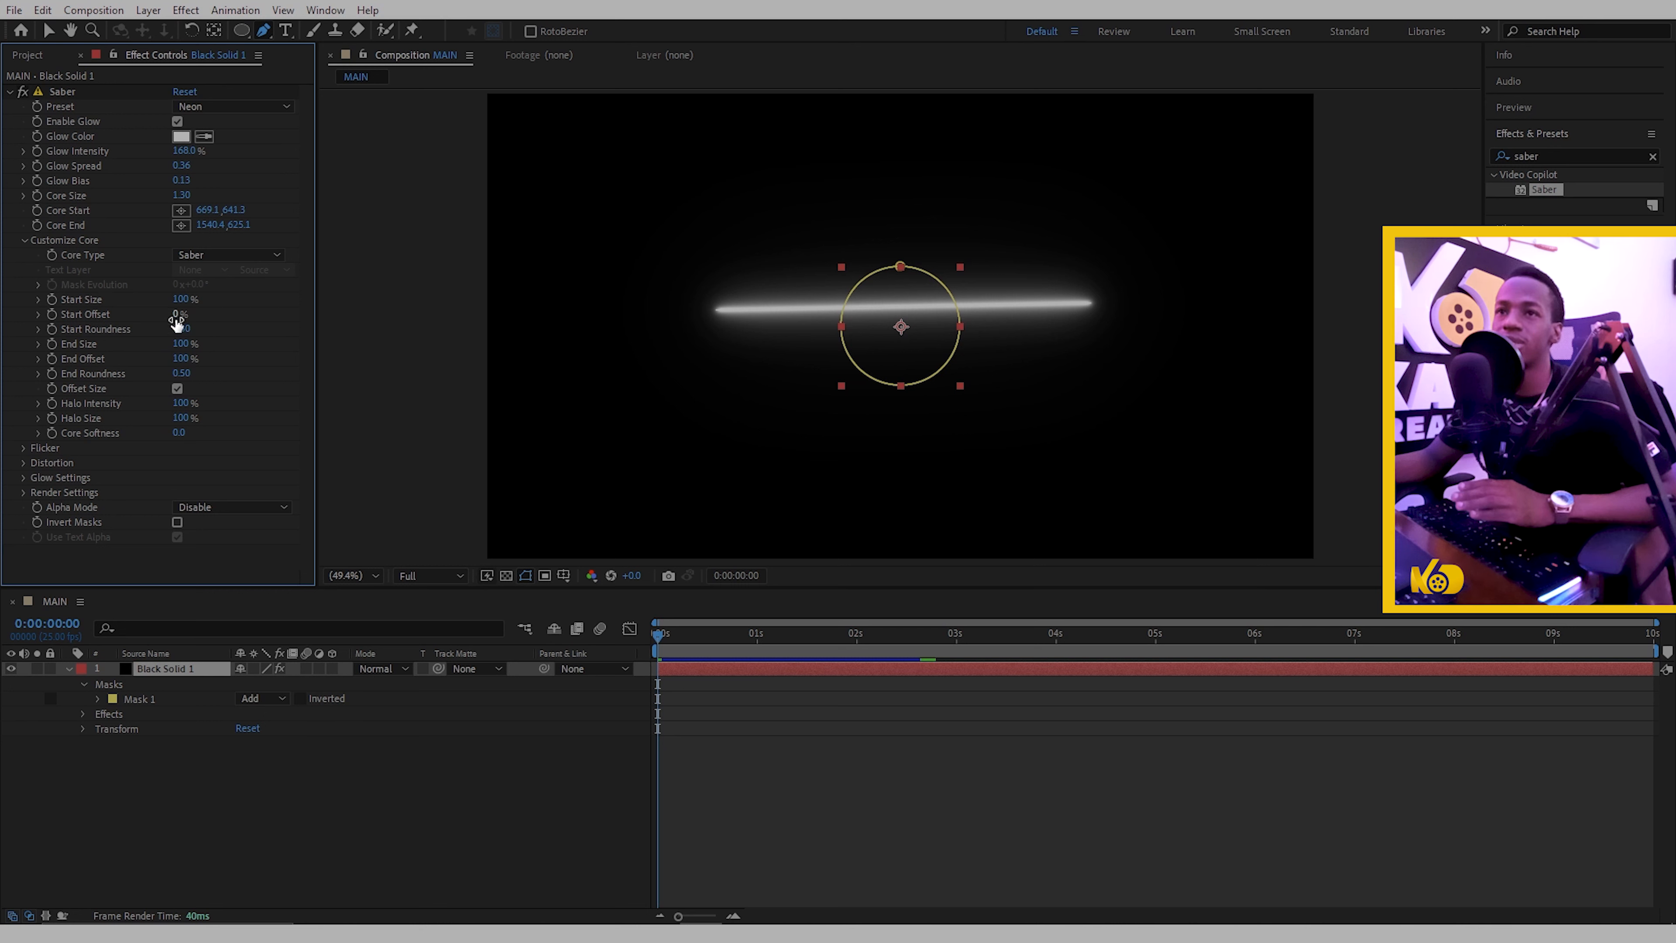
- Set the core's start size to 200% and move its start point outward to about 385.4, 627.1
drag(181, 300, 502, 304)
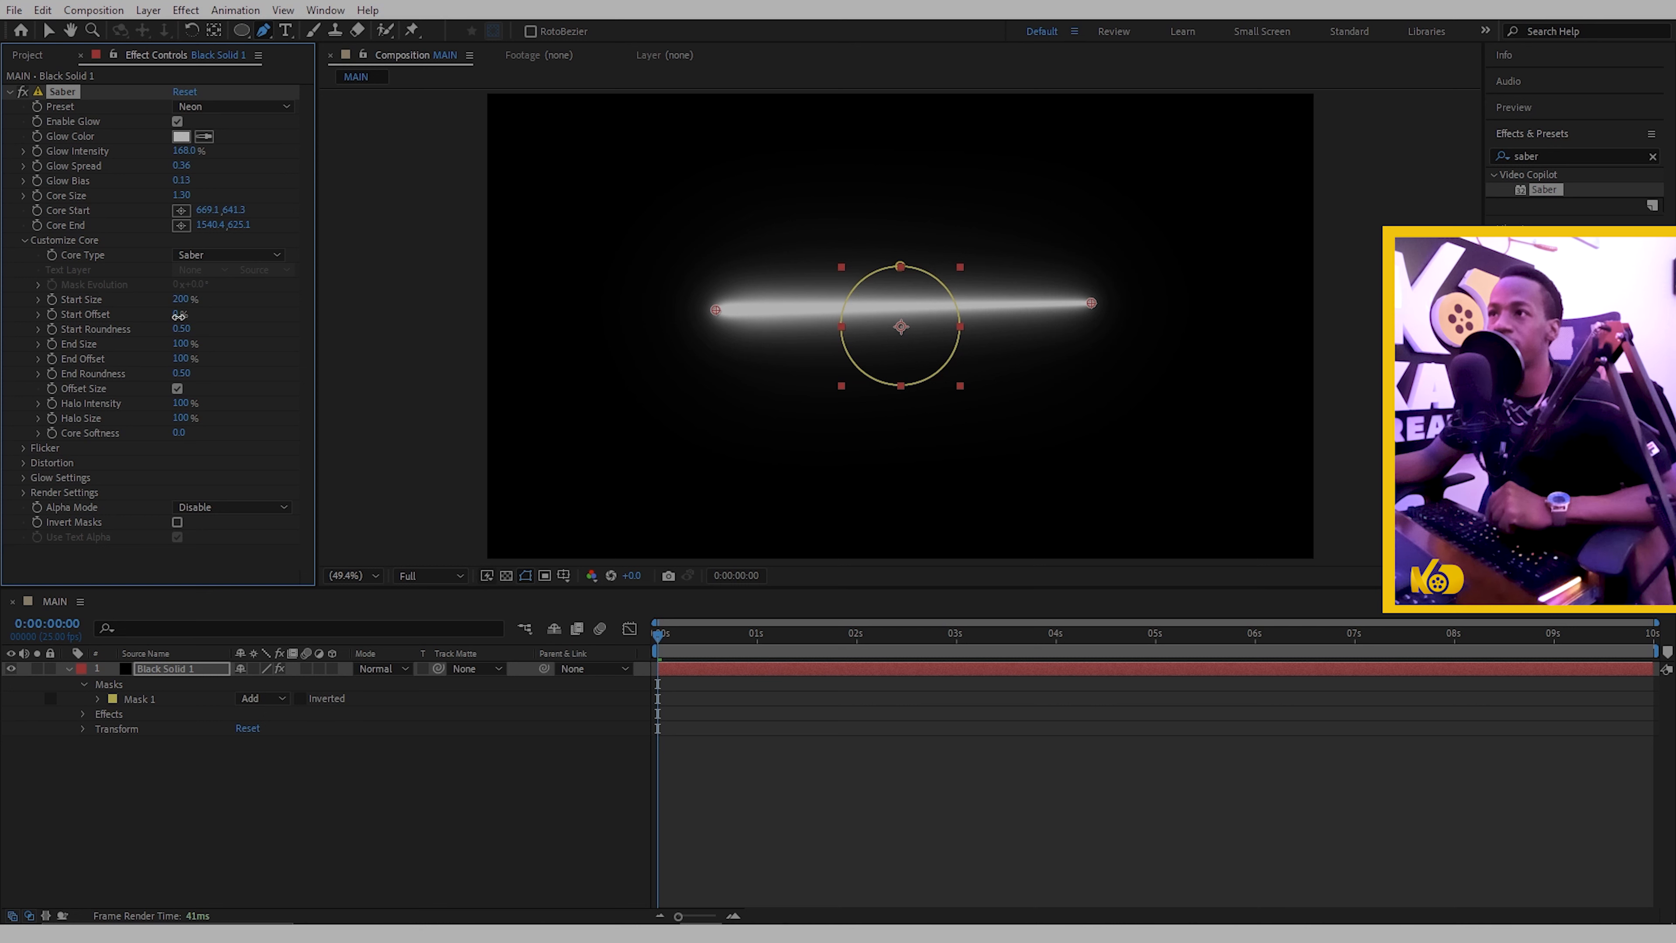
drag(178, 317, 117, 315)
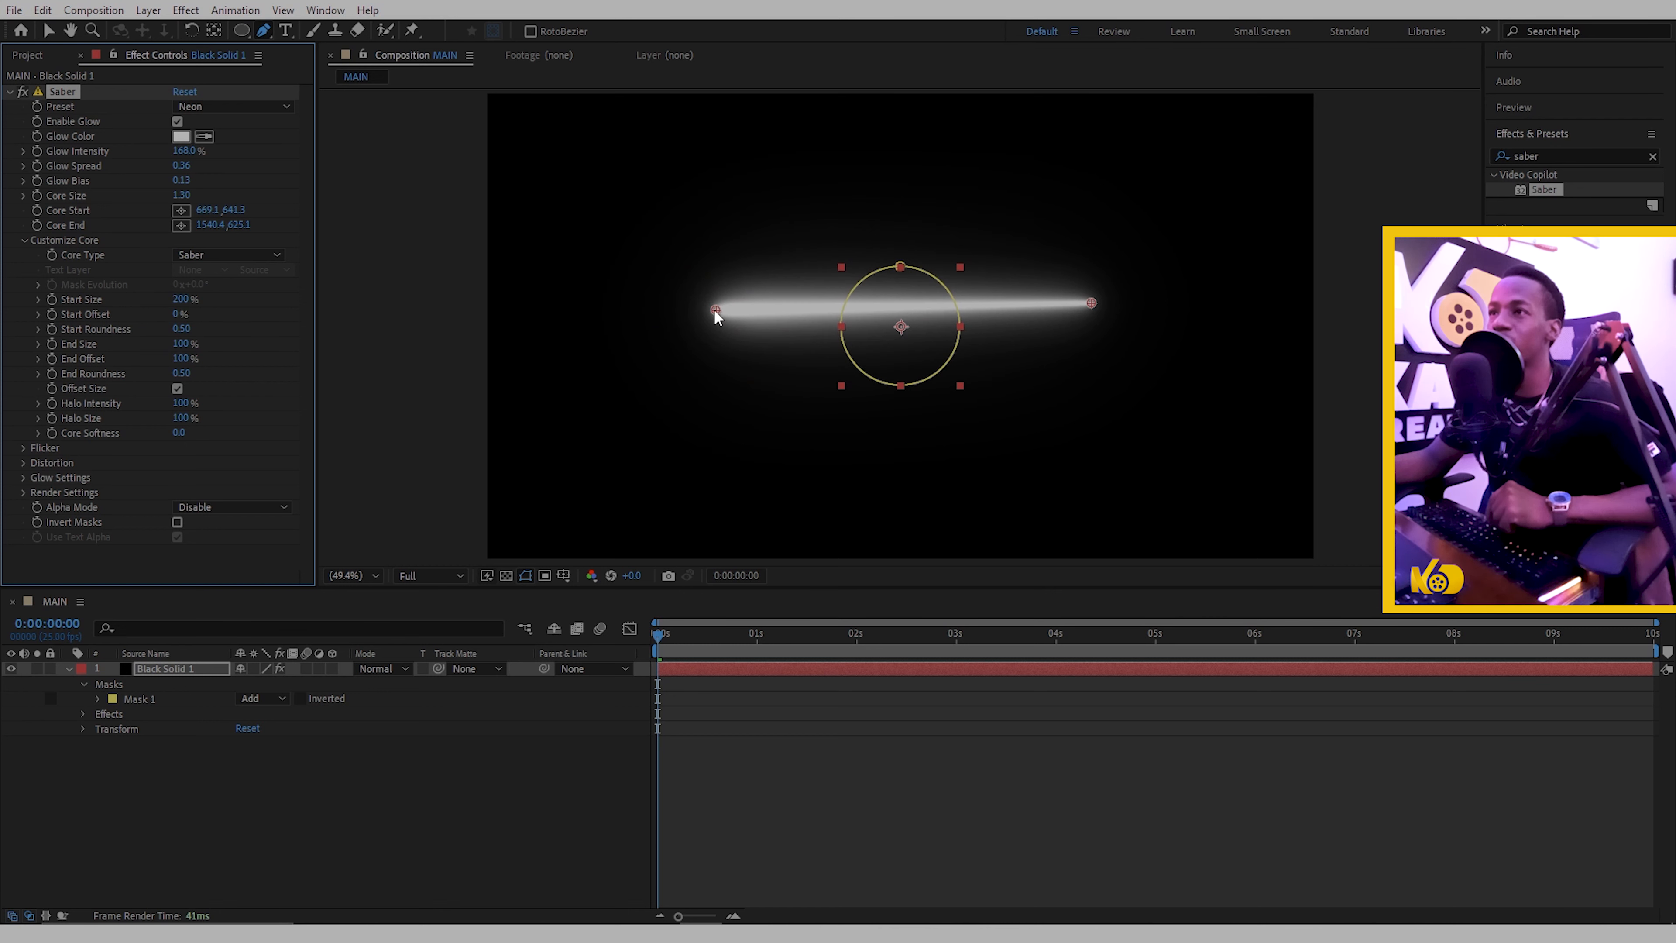
drag(711, 308, 595, 304)
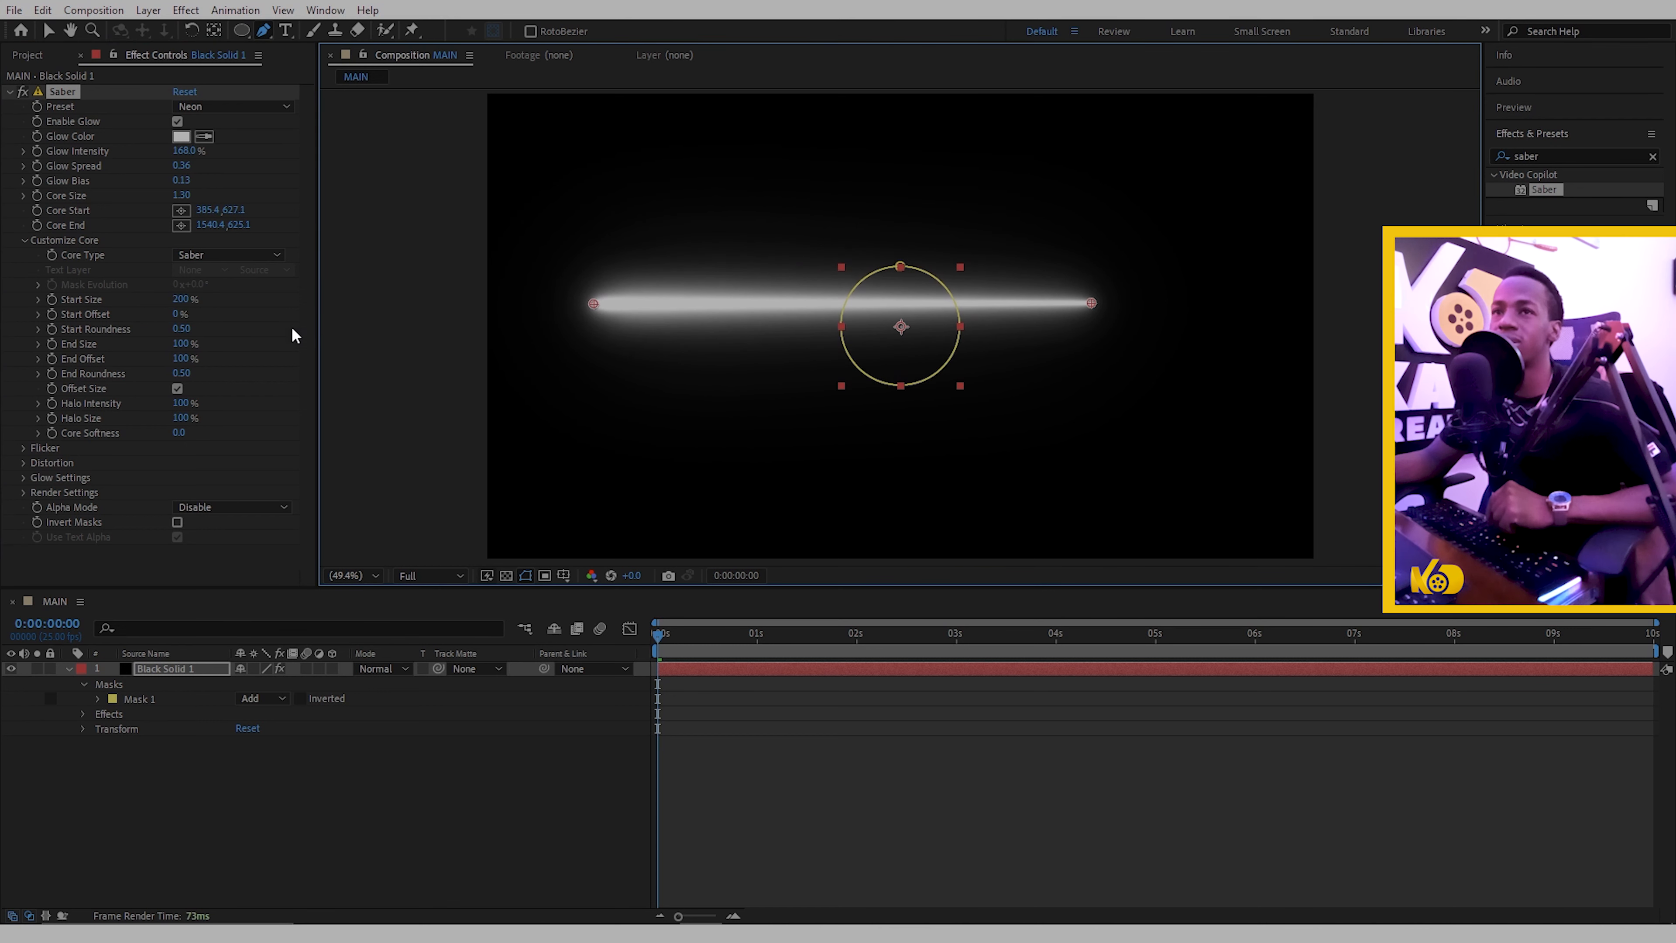
- Keyframe the Saber start offset at 0% on the first frame and 100% at one second
mouse_move(175, 312)
mouse_down()
mouse_move(268, 311)
mouse_move(151, 312)
mouse_up()
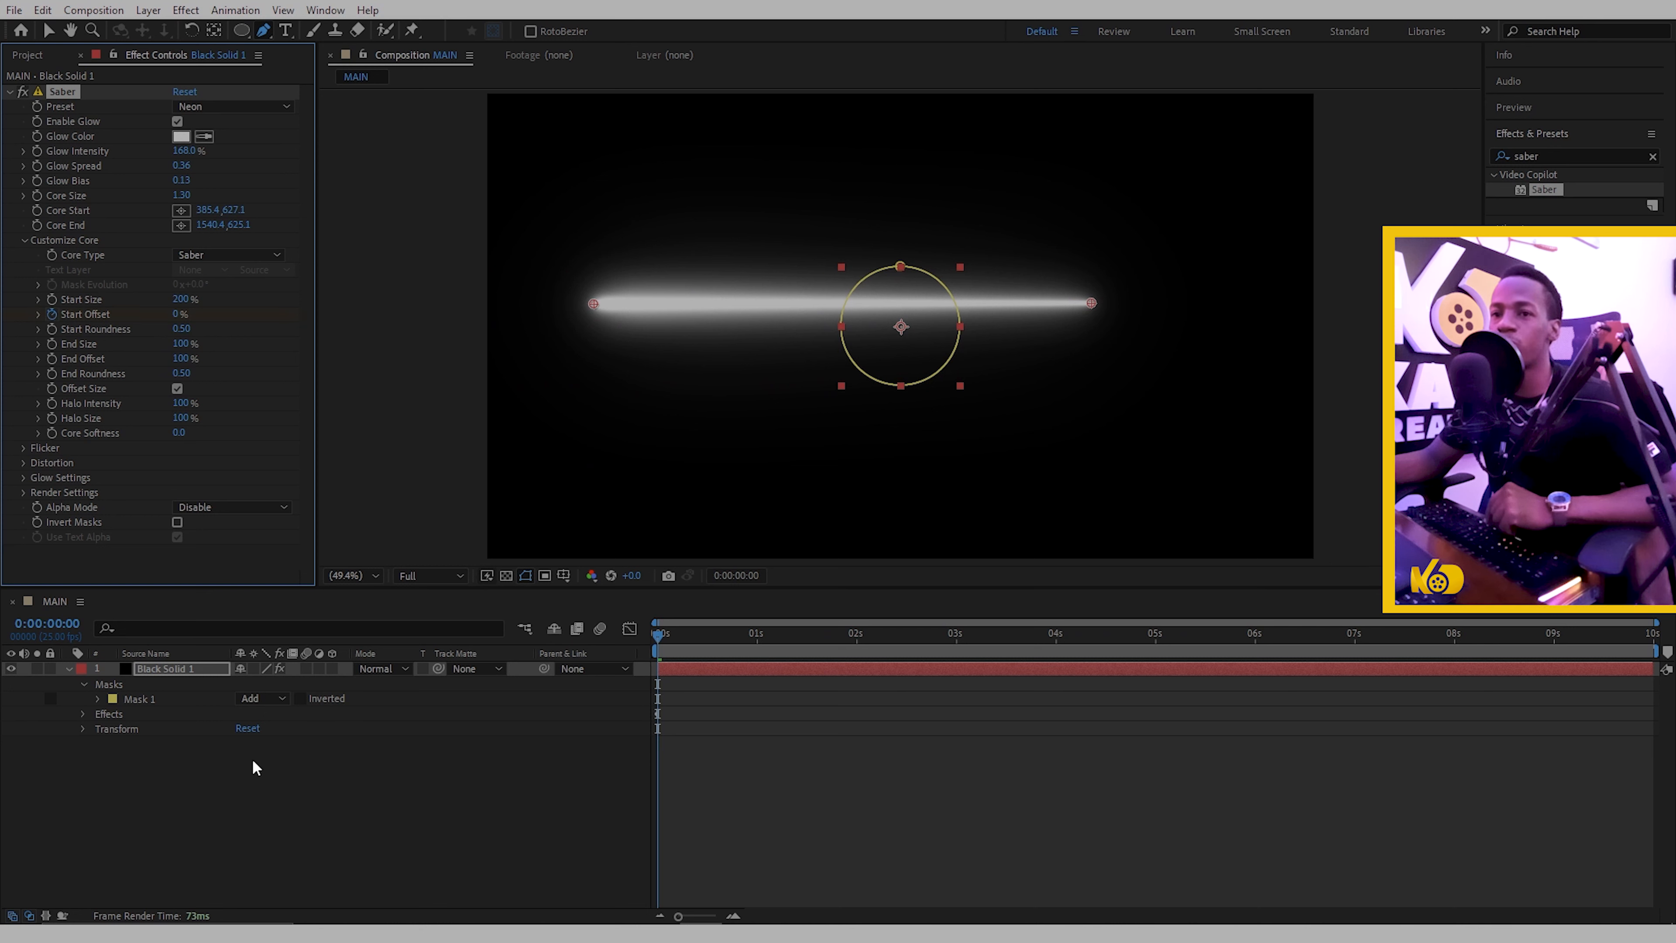
click(69, 668)
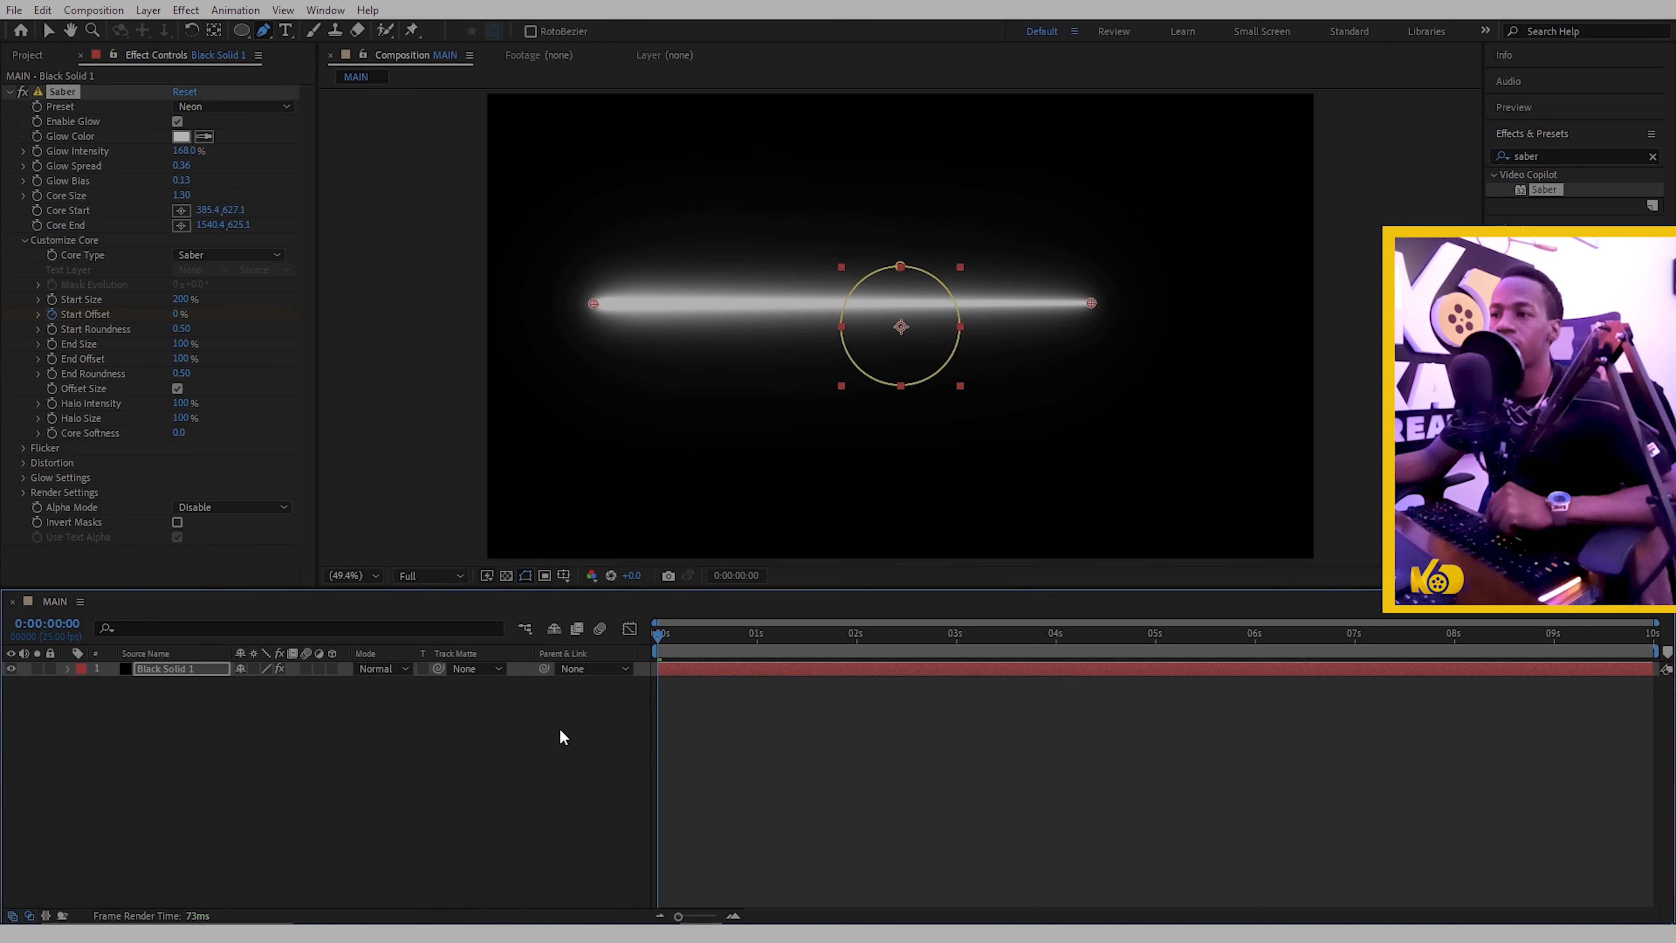
click(722, 668)
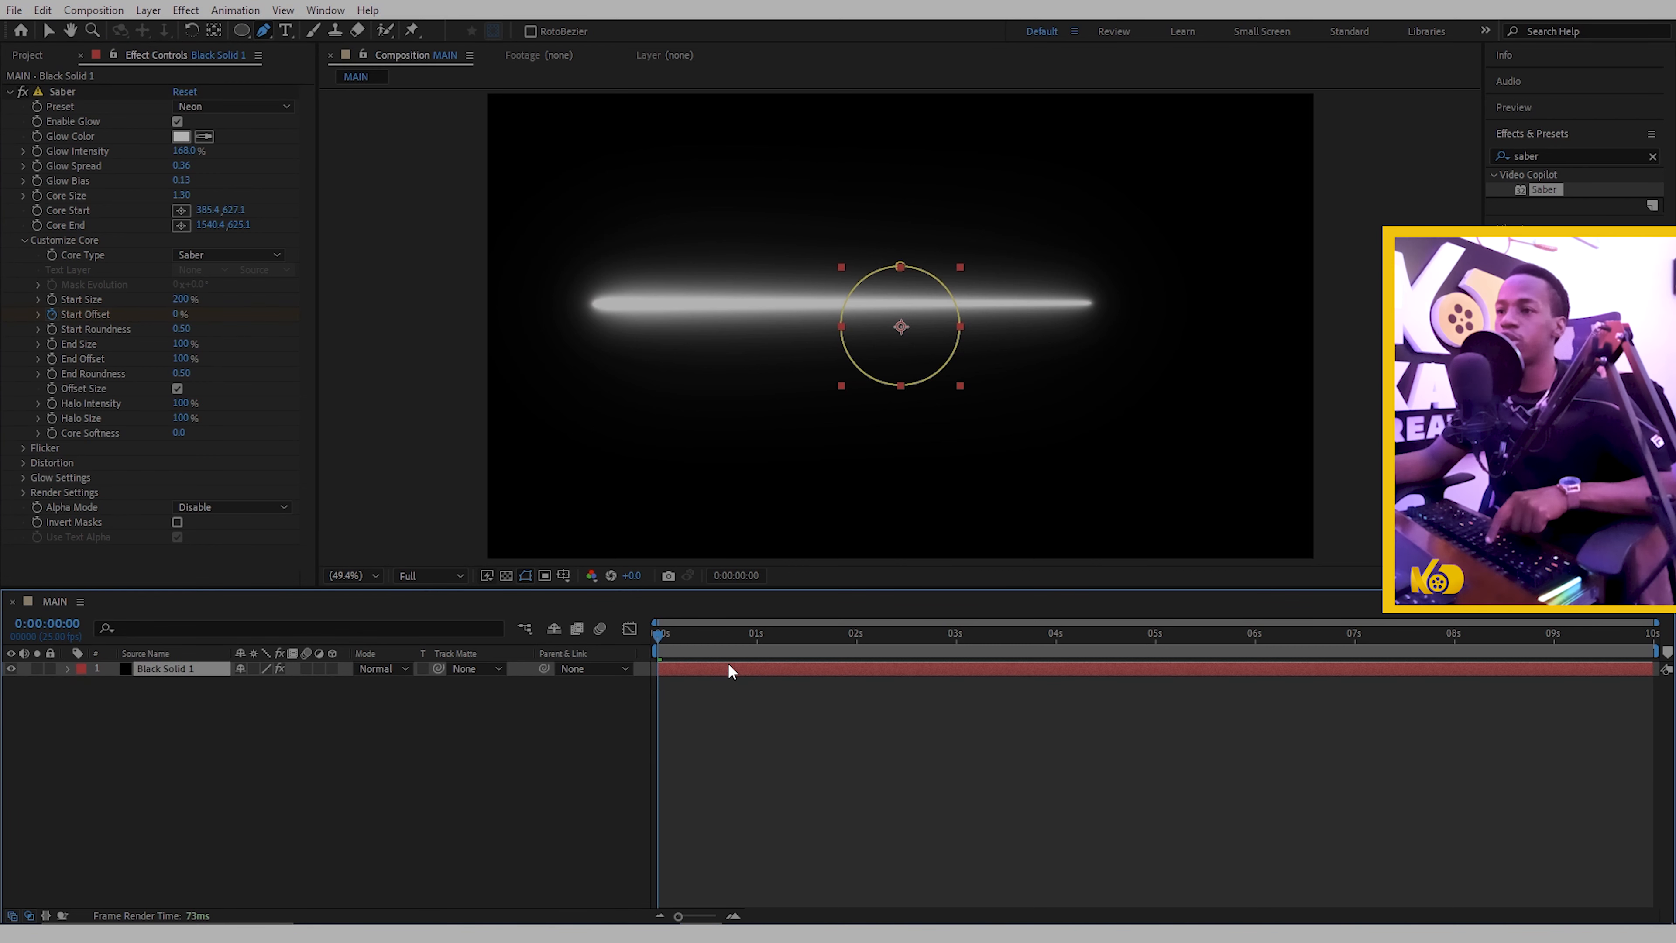
key(u)
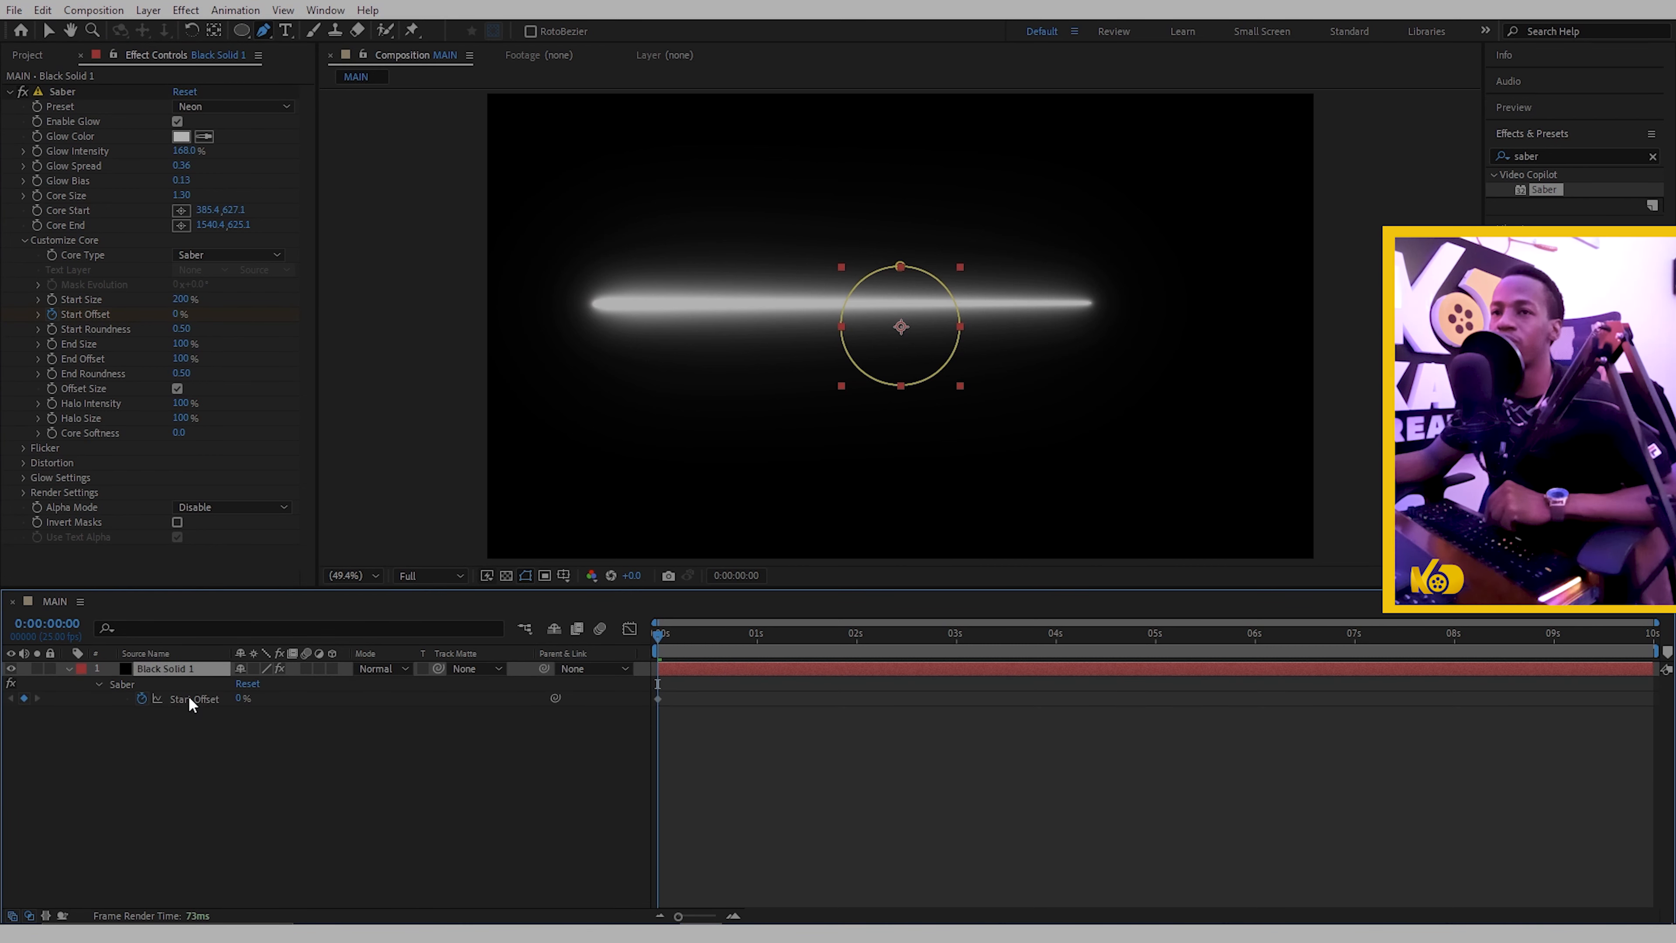
drag(662, 636, 757, 638)
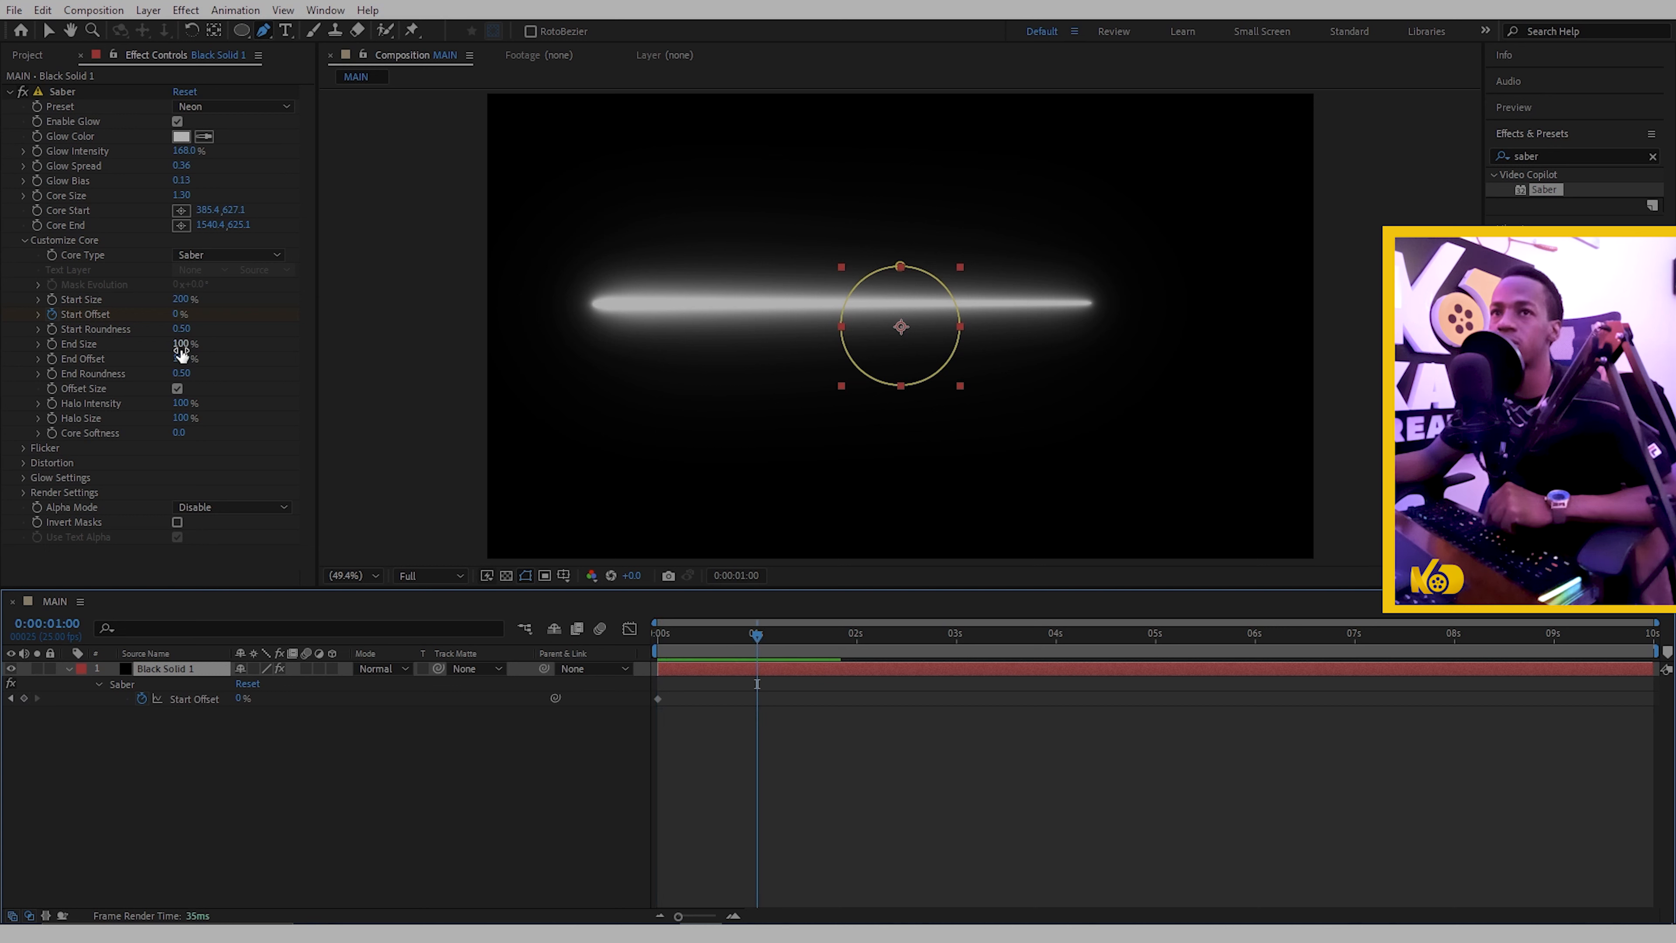
drag(178, 317, 282, 324)
key(Home)
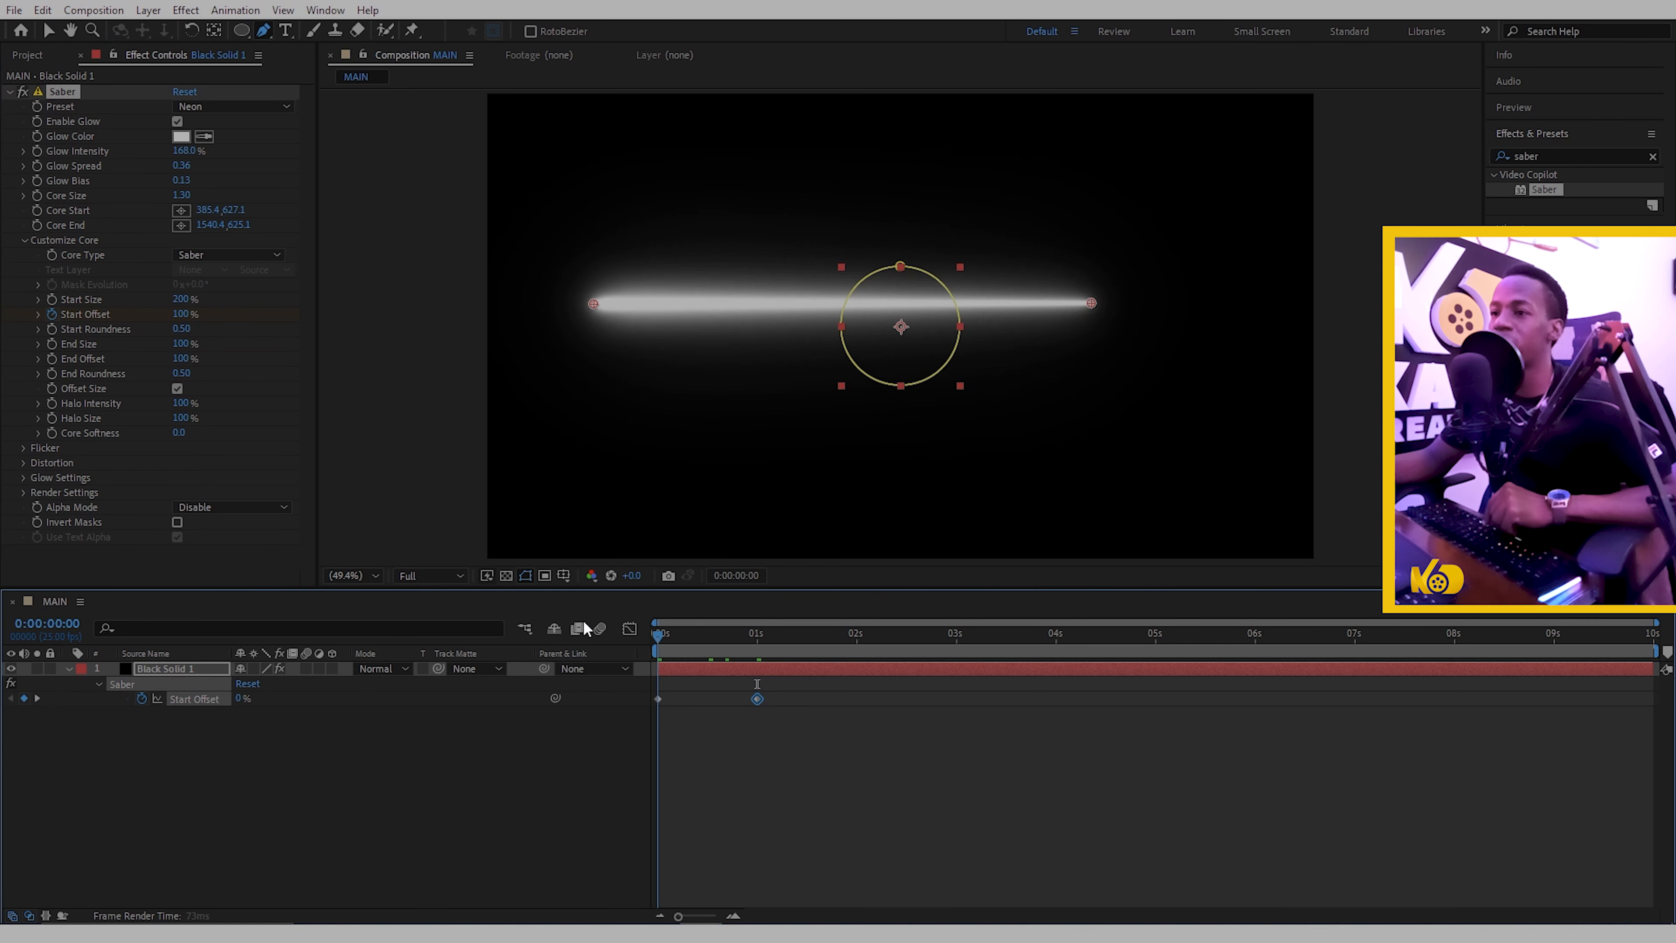
- Preview the start offset animation and return the playhead to the first frame
key(space)
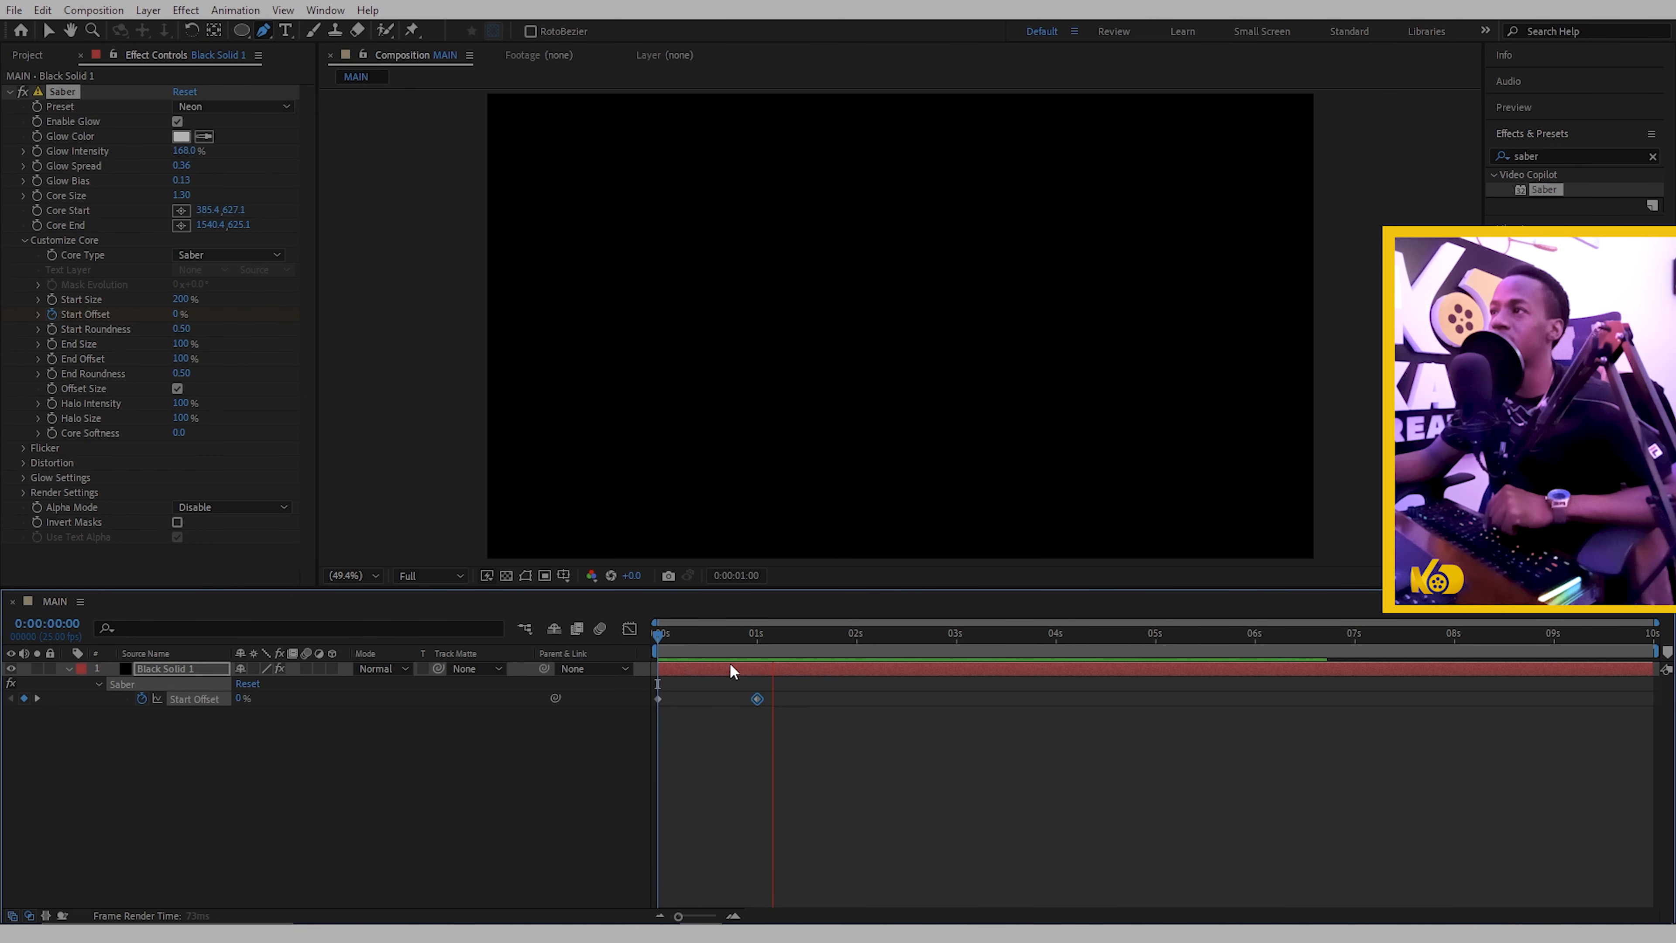
key(space)
drag(707, 636, 657, 638)
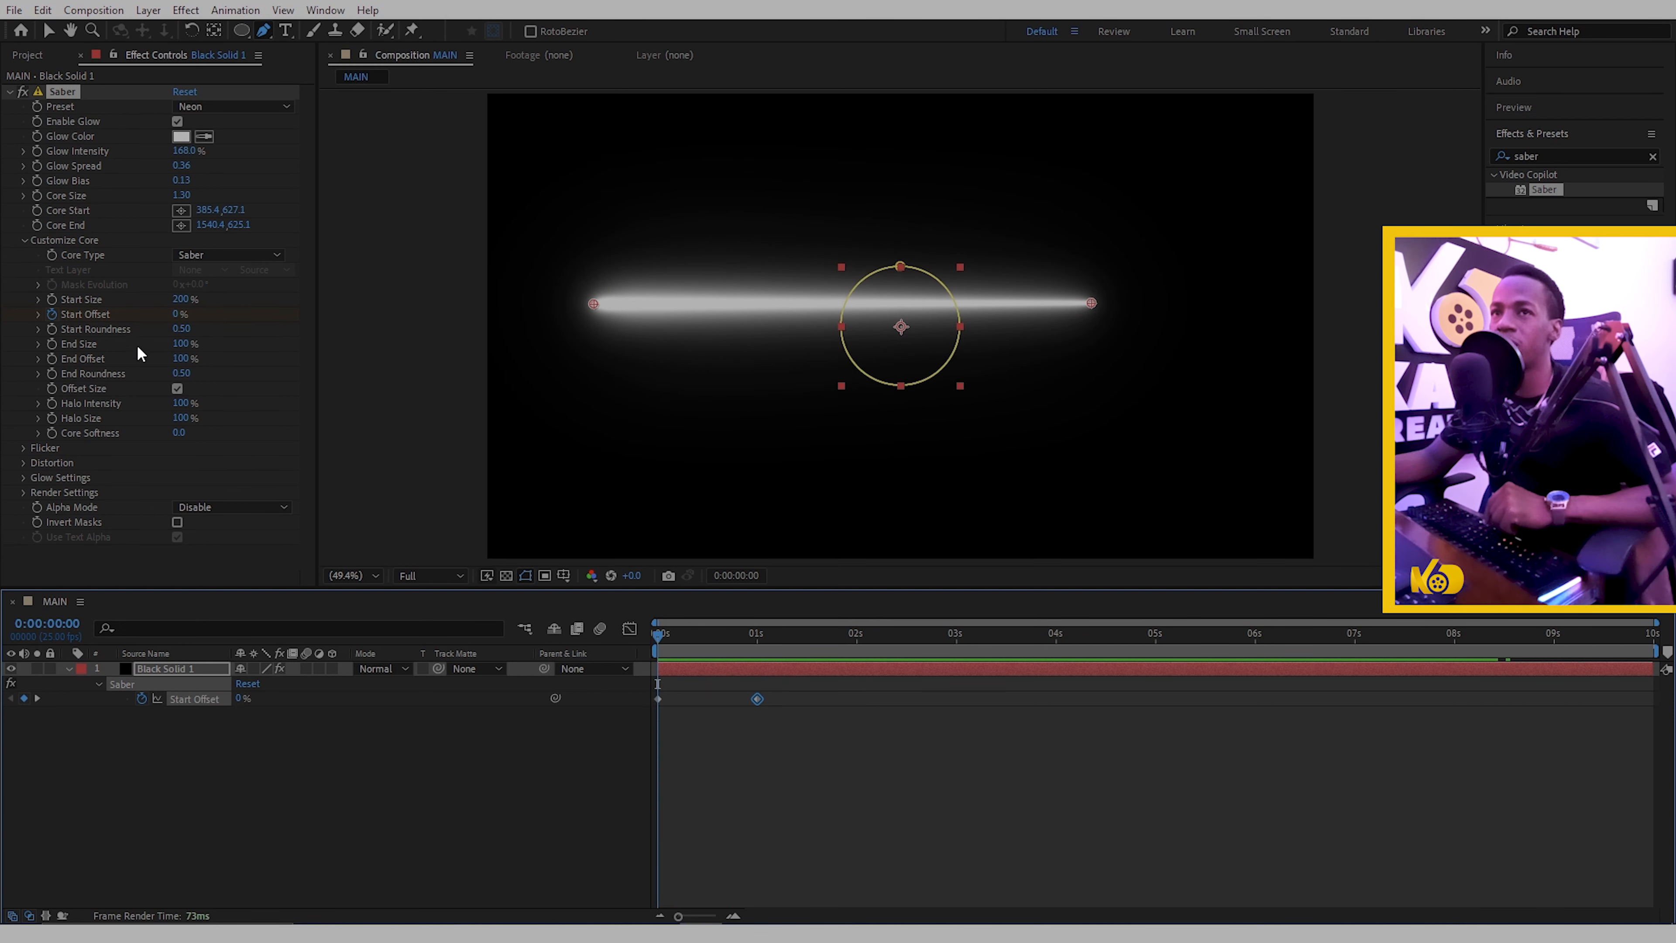
- Remove the start offset keyframes, keeping the value at 0%, and set the end roundness to 0.00
click(178, 315)
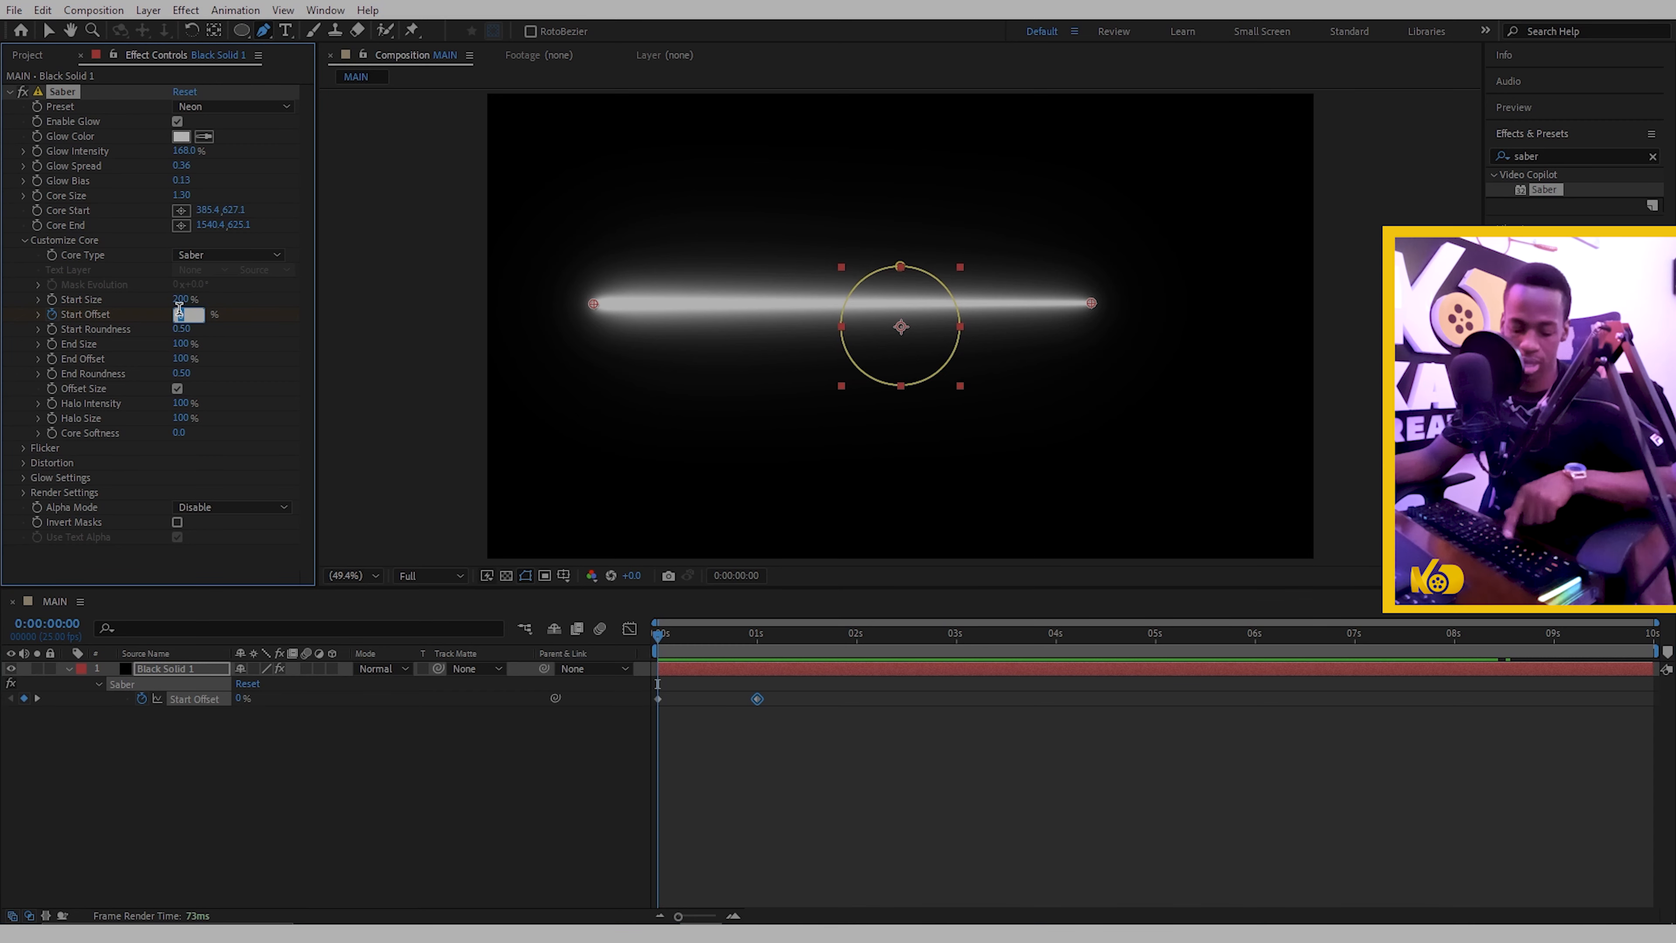
text(1)
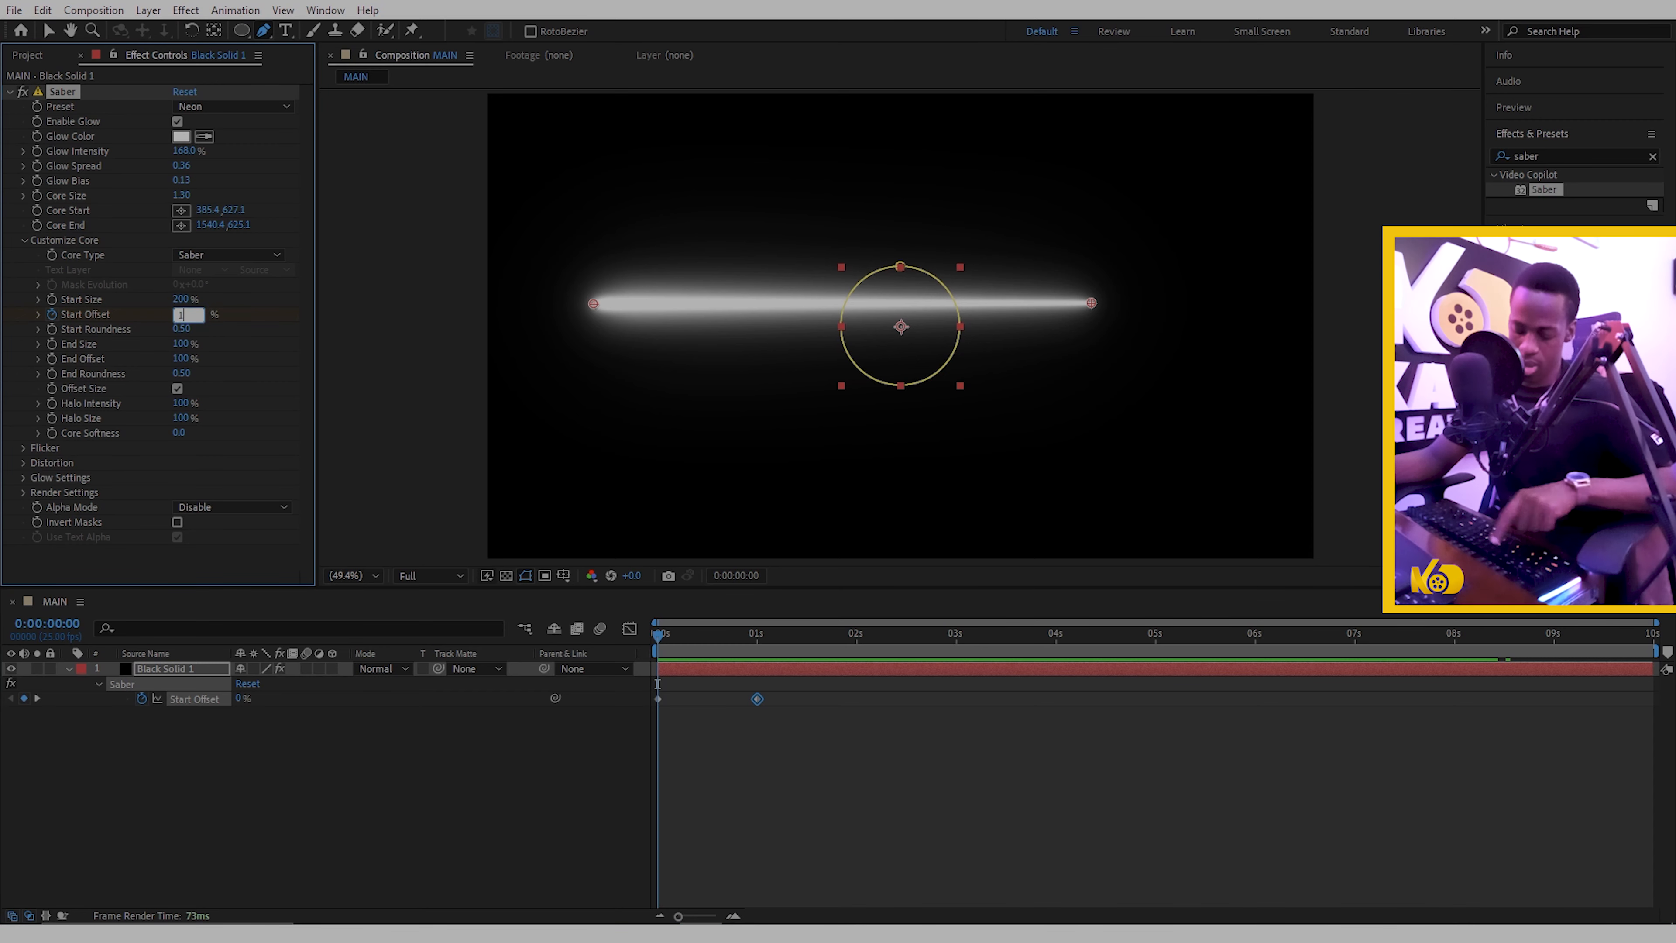
click(334, 782)
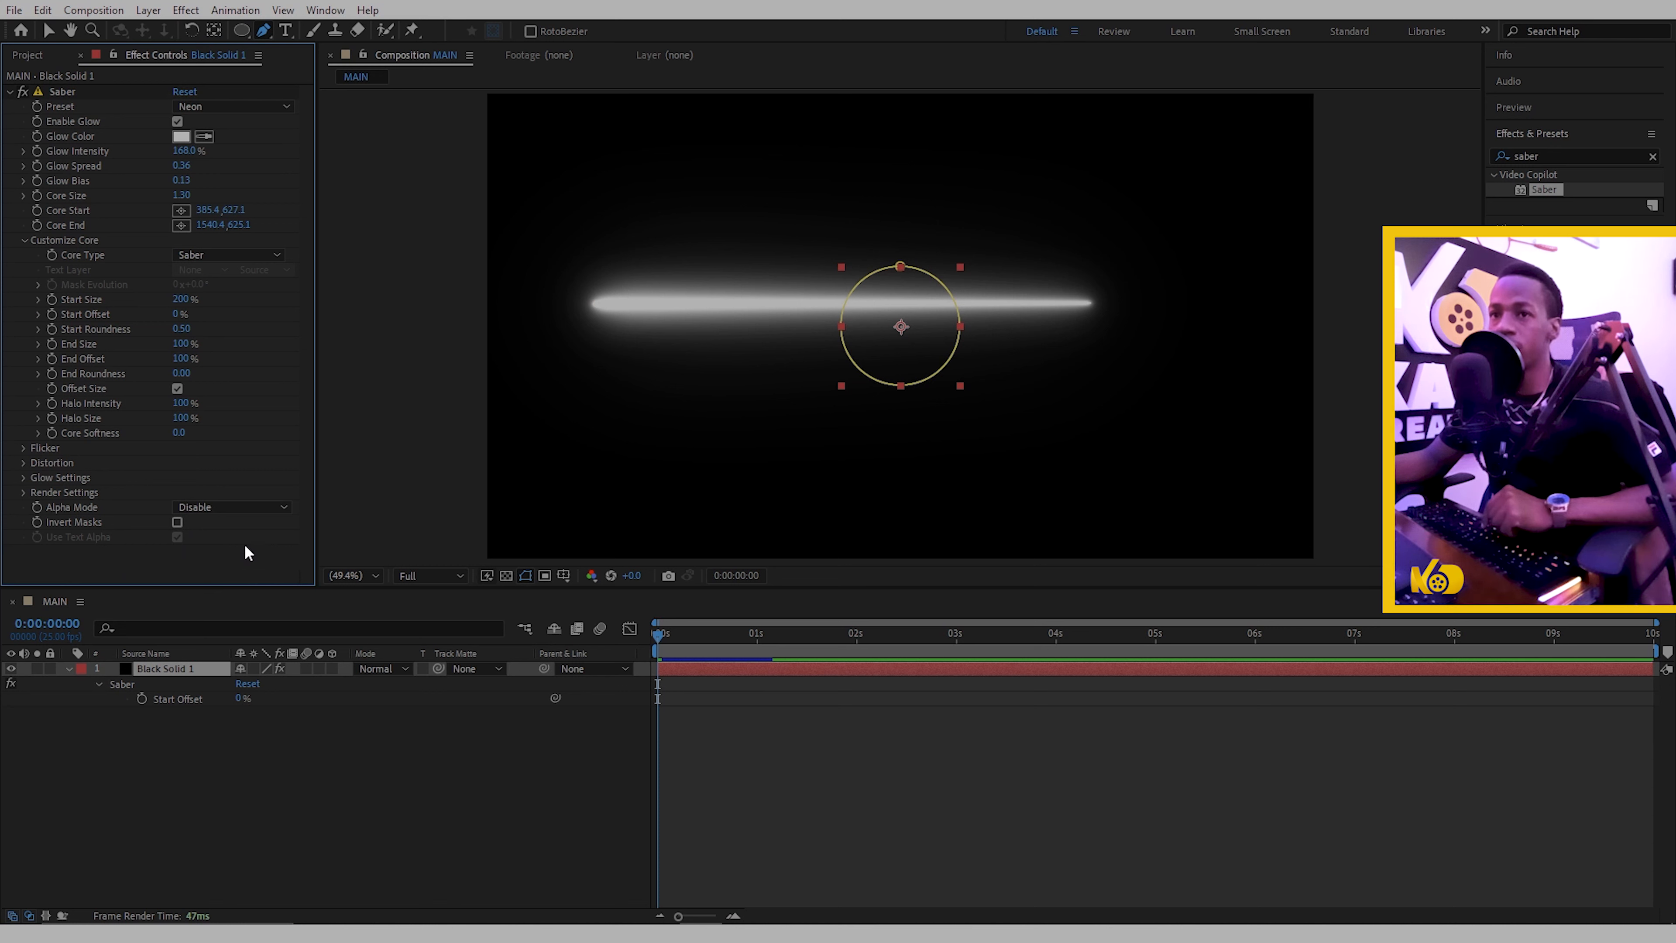
- Set the Saber core type to Layer Masks and the start size to 100%
click(230, 507)
click(105, 563)
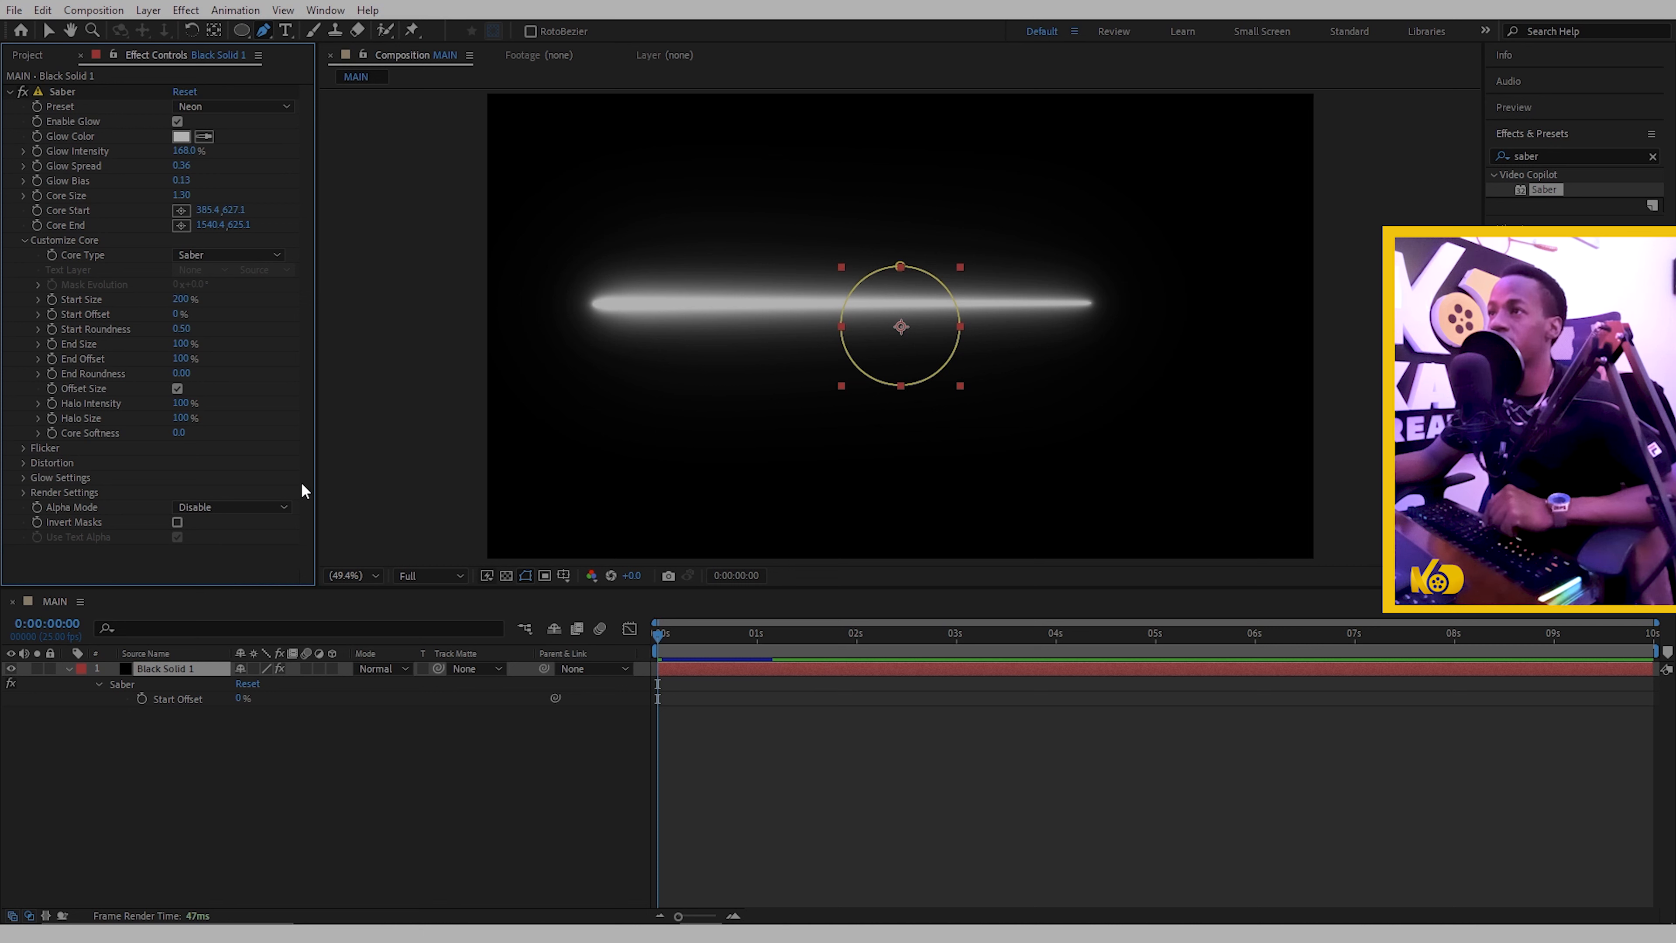
click(244, 254)
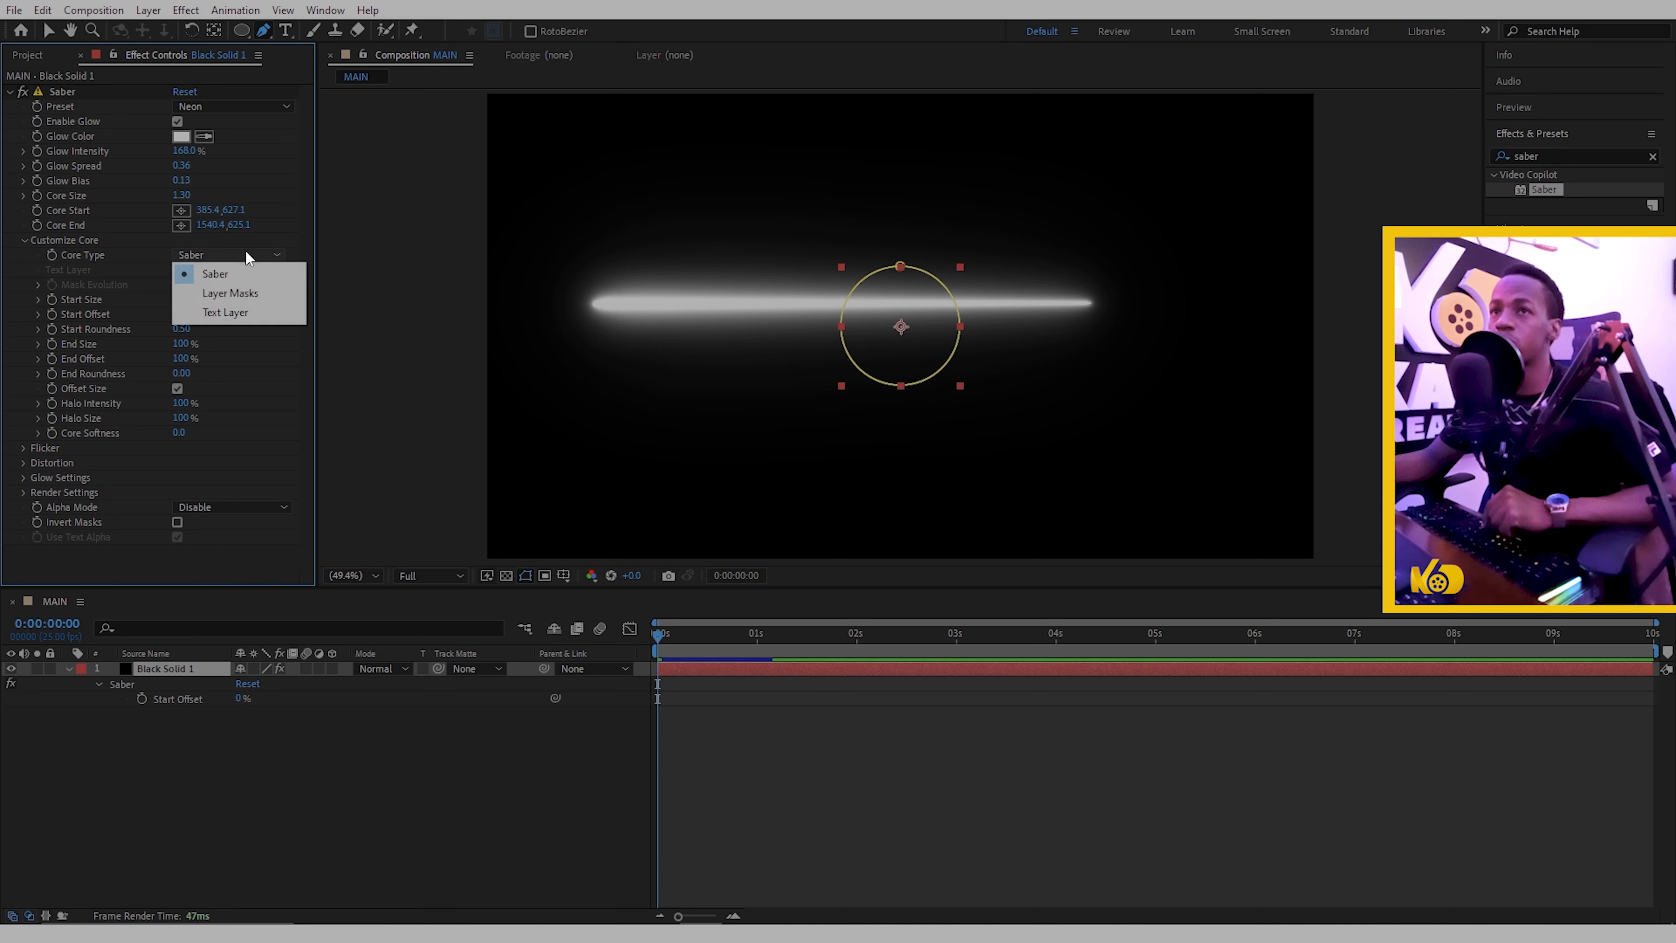
click(236, 297)
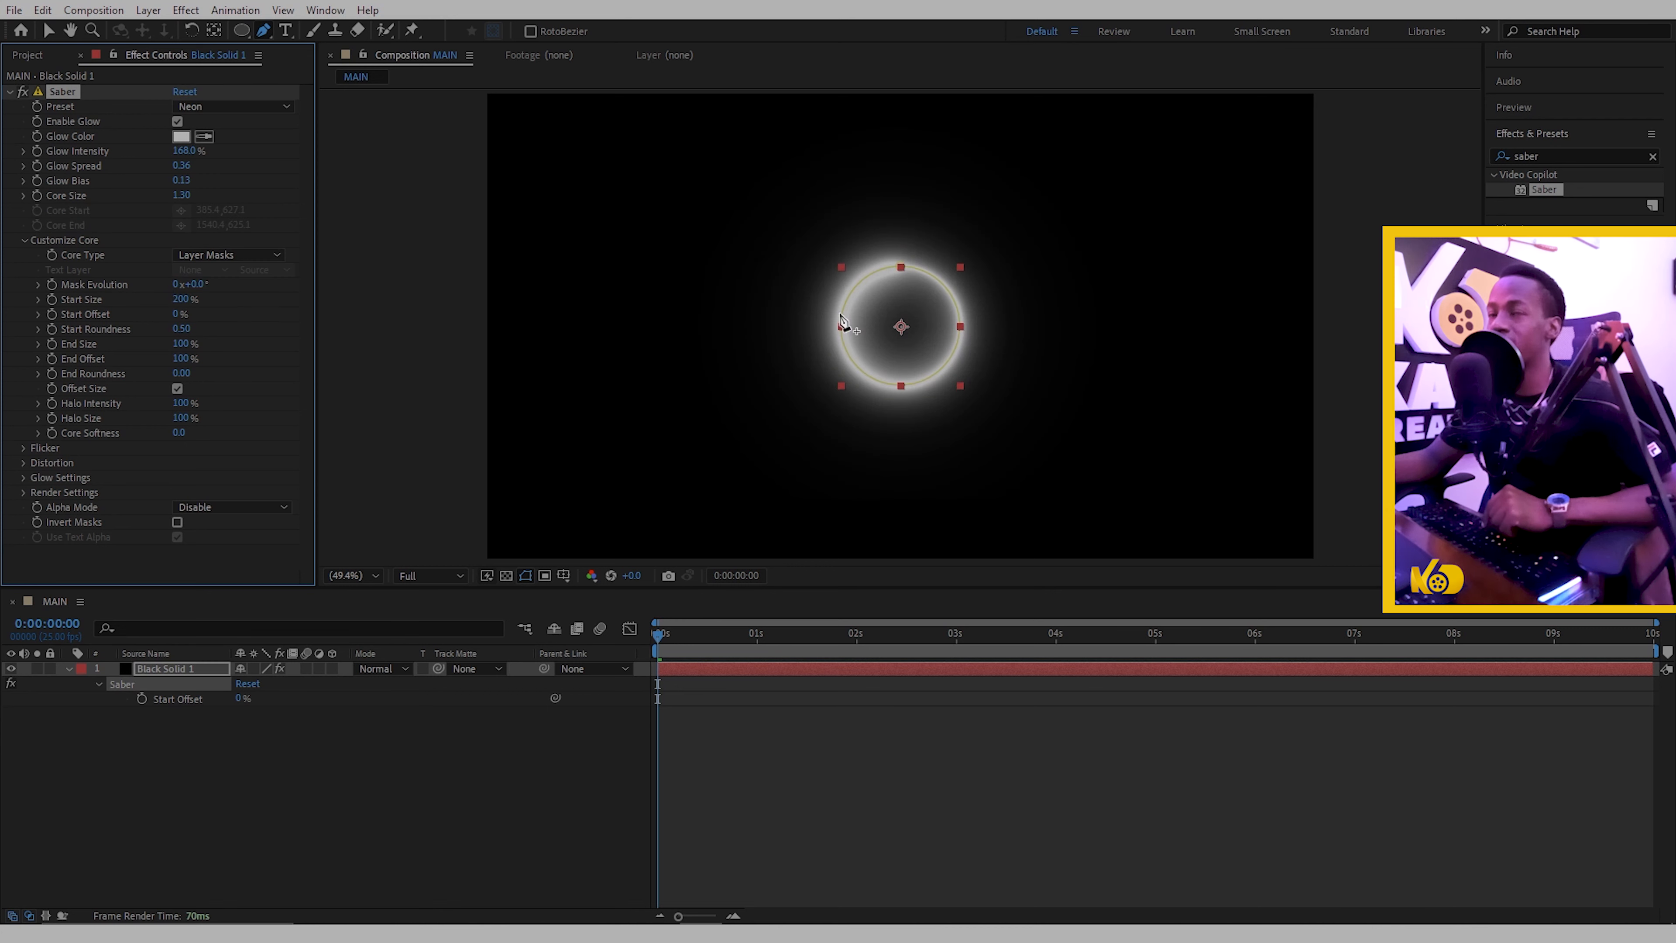
click(184, 298)
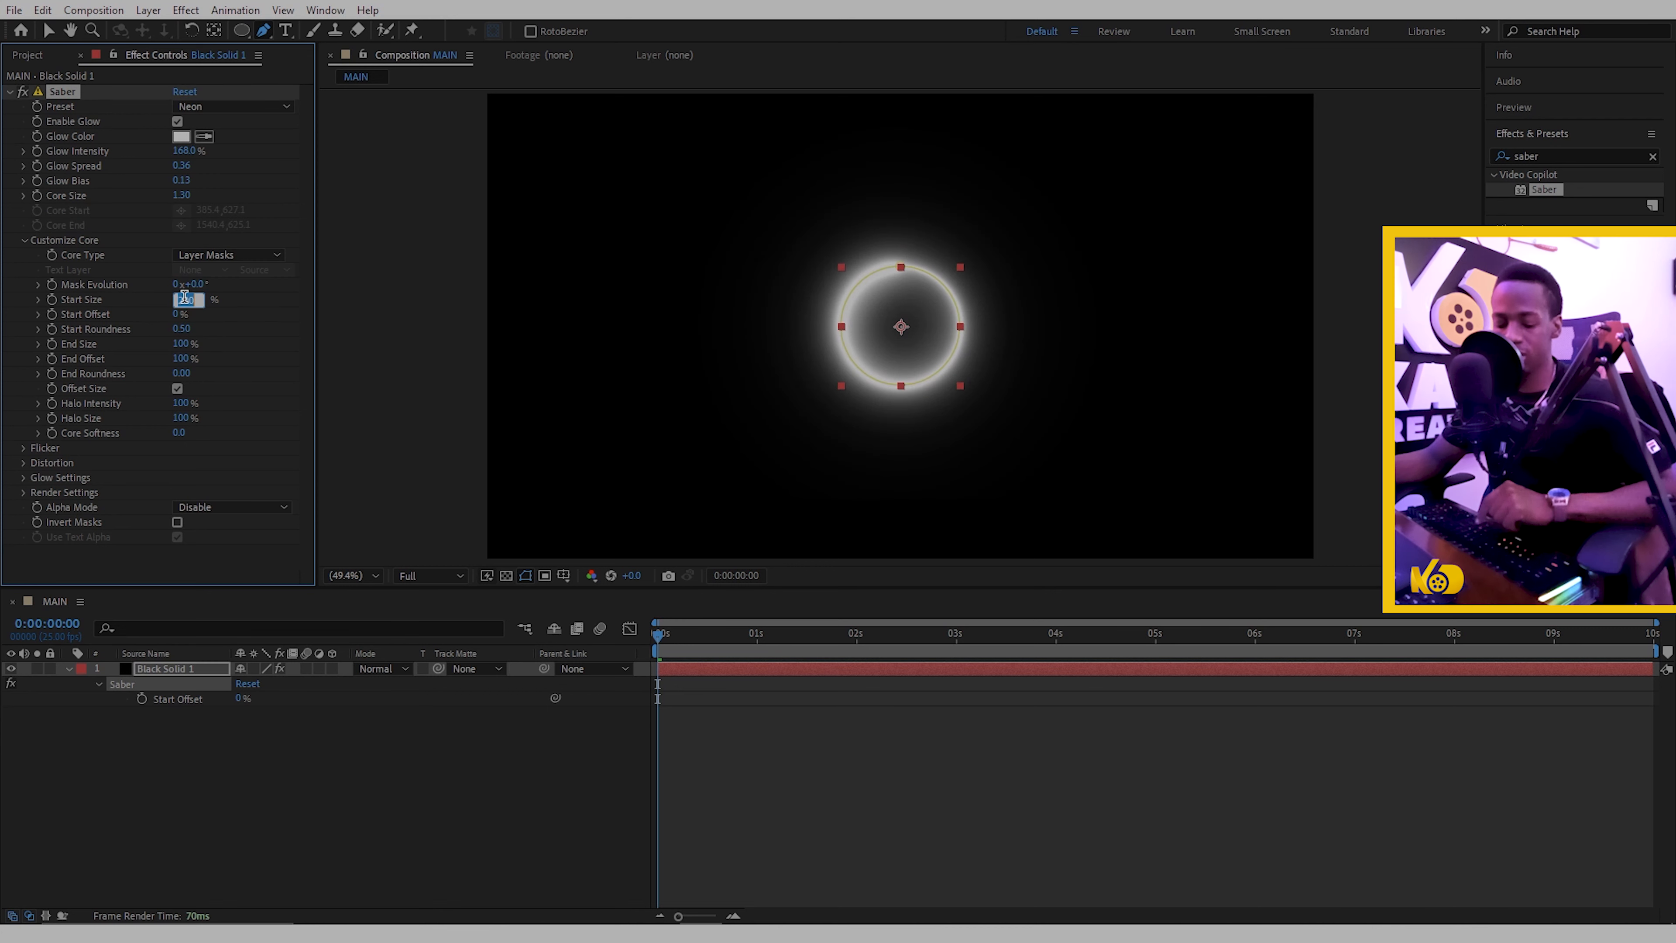
text(100)
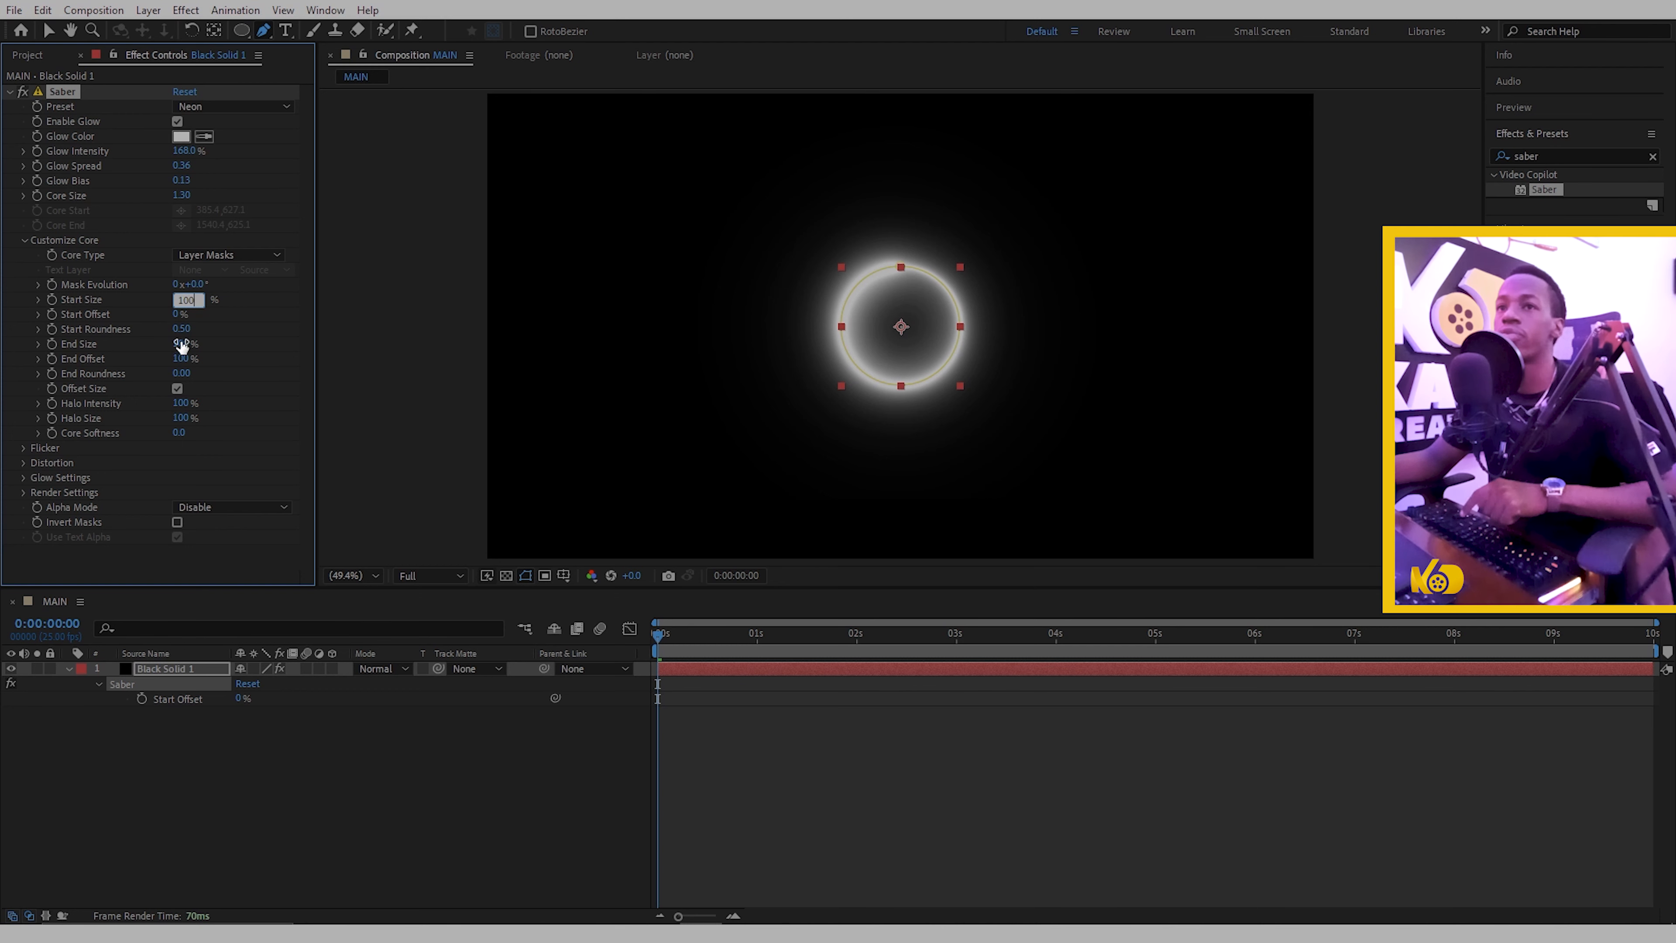
key(Return)
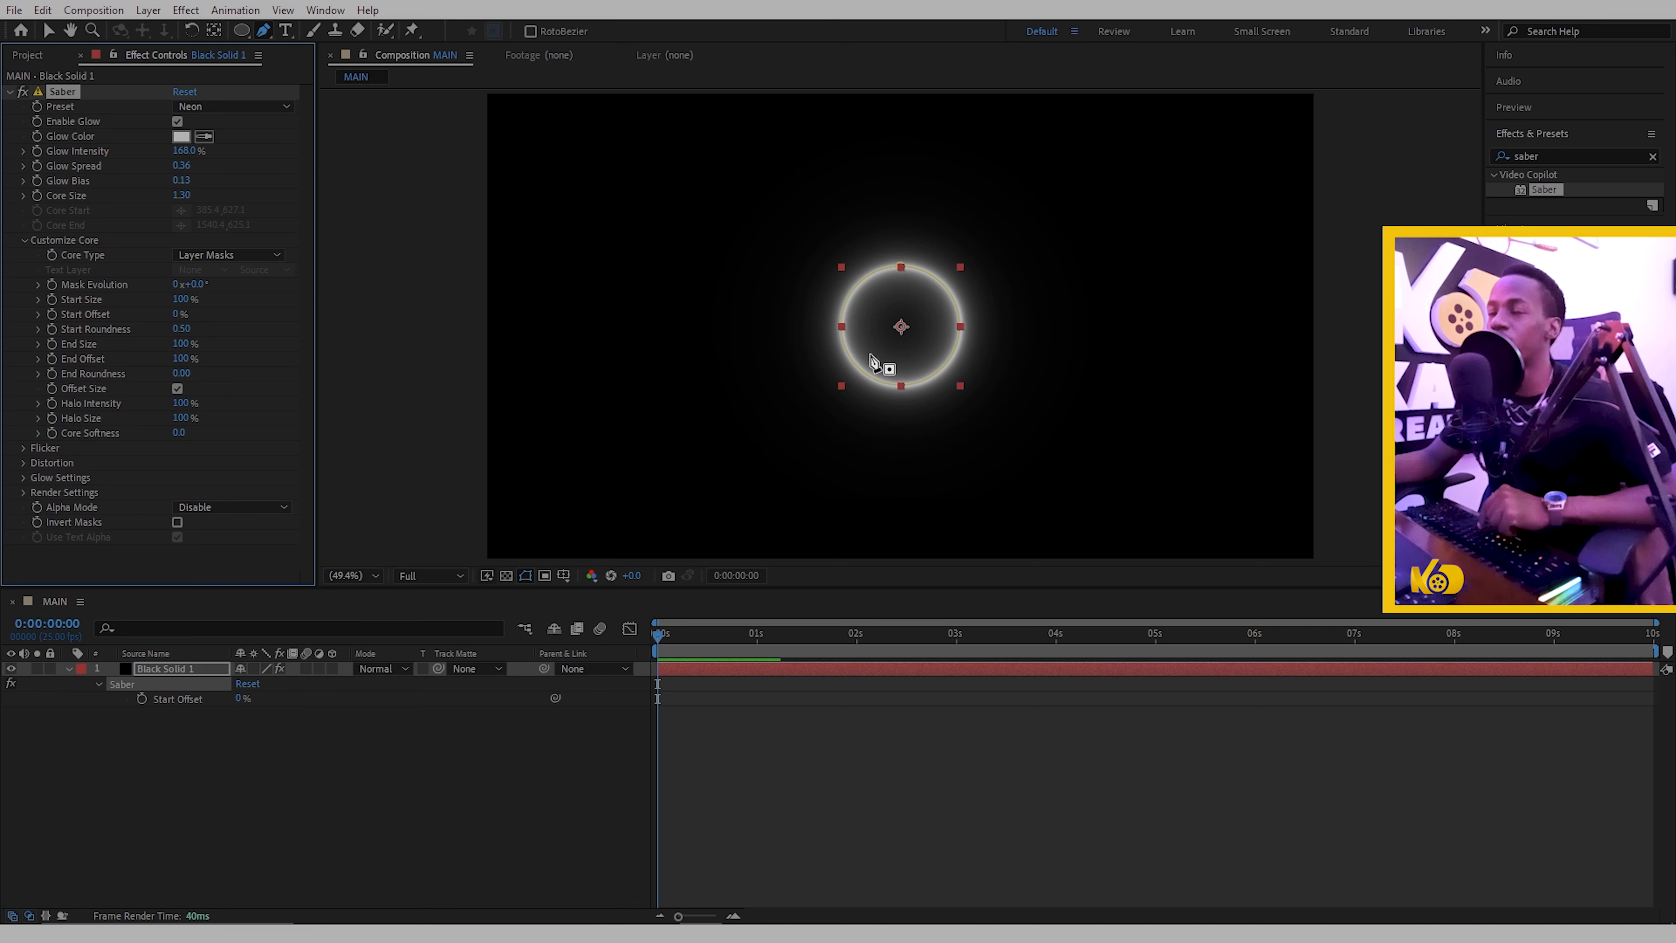
- Try the Mask Core and Mask Glow alpha modes on the Saber ring, comparing each look with the layer deselected
click(285, 505)
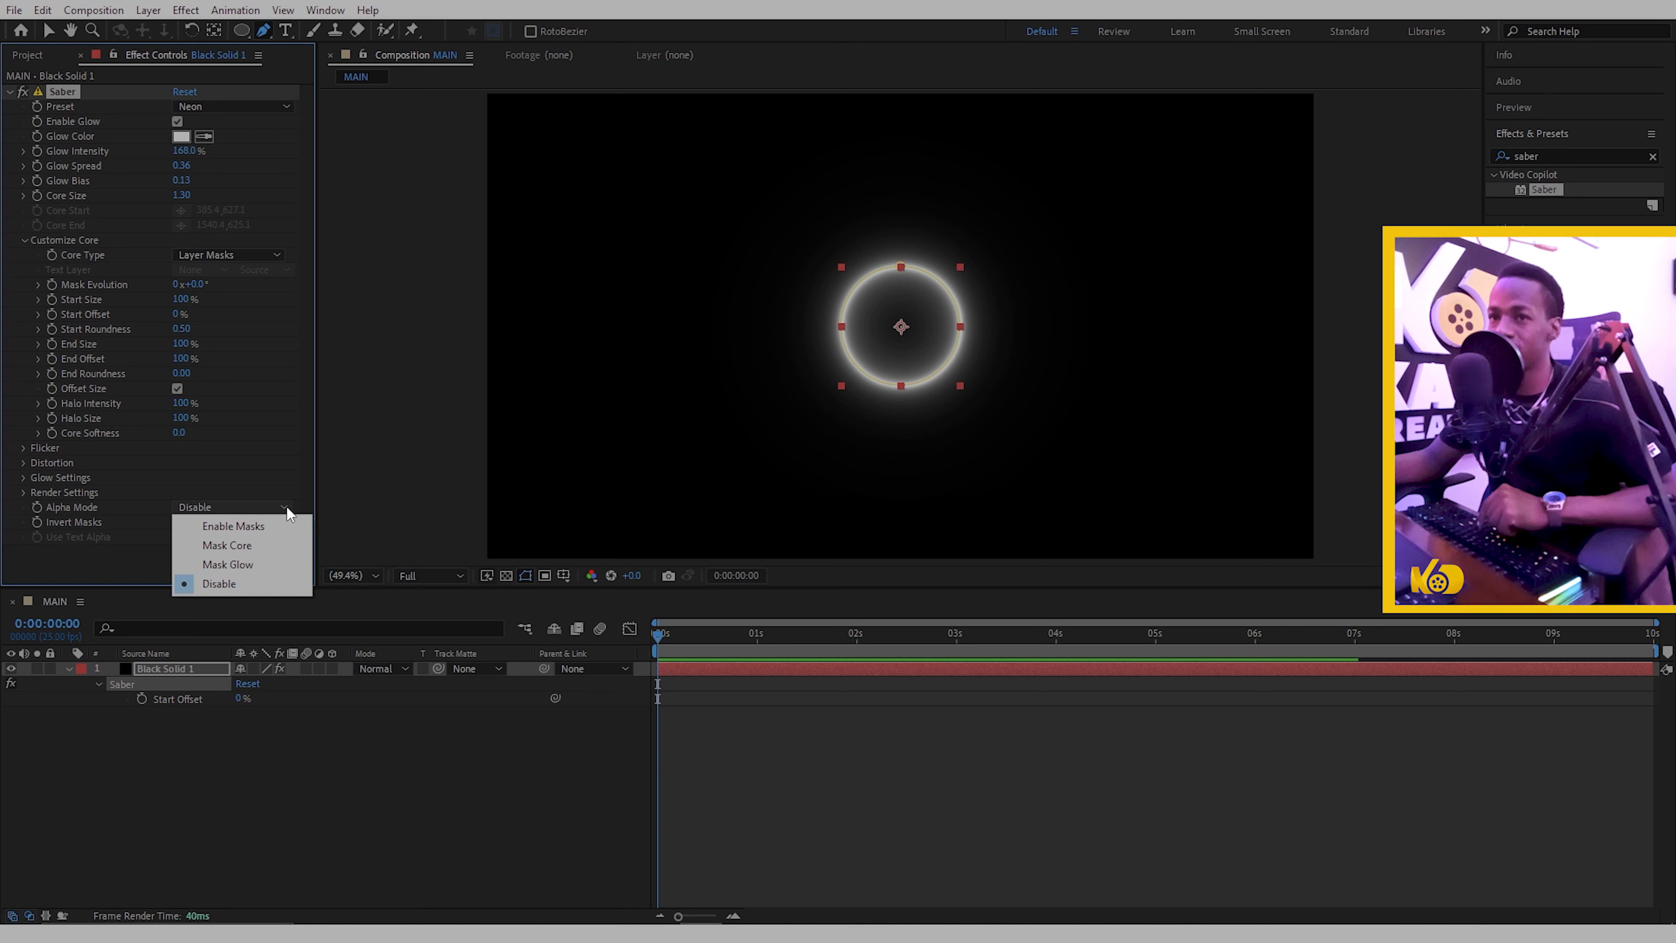
click(239, 546)
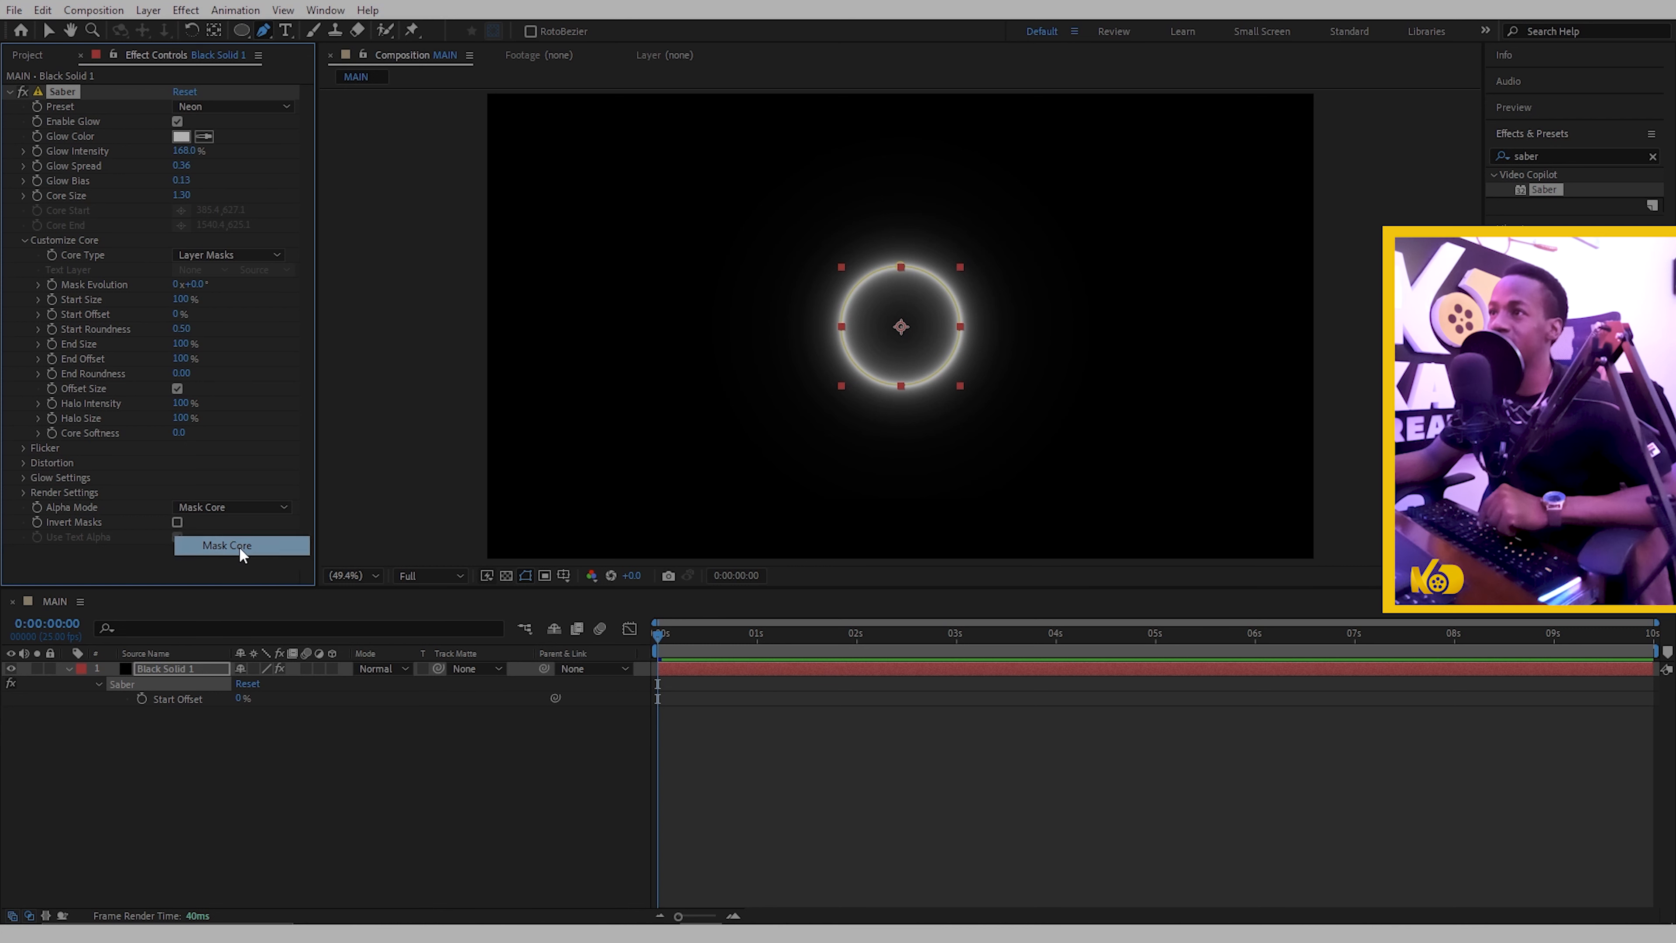
click(733, 805)
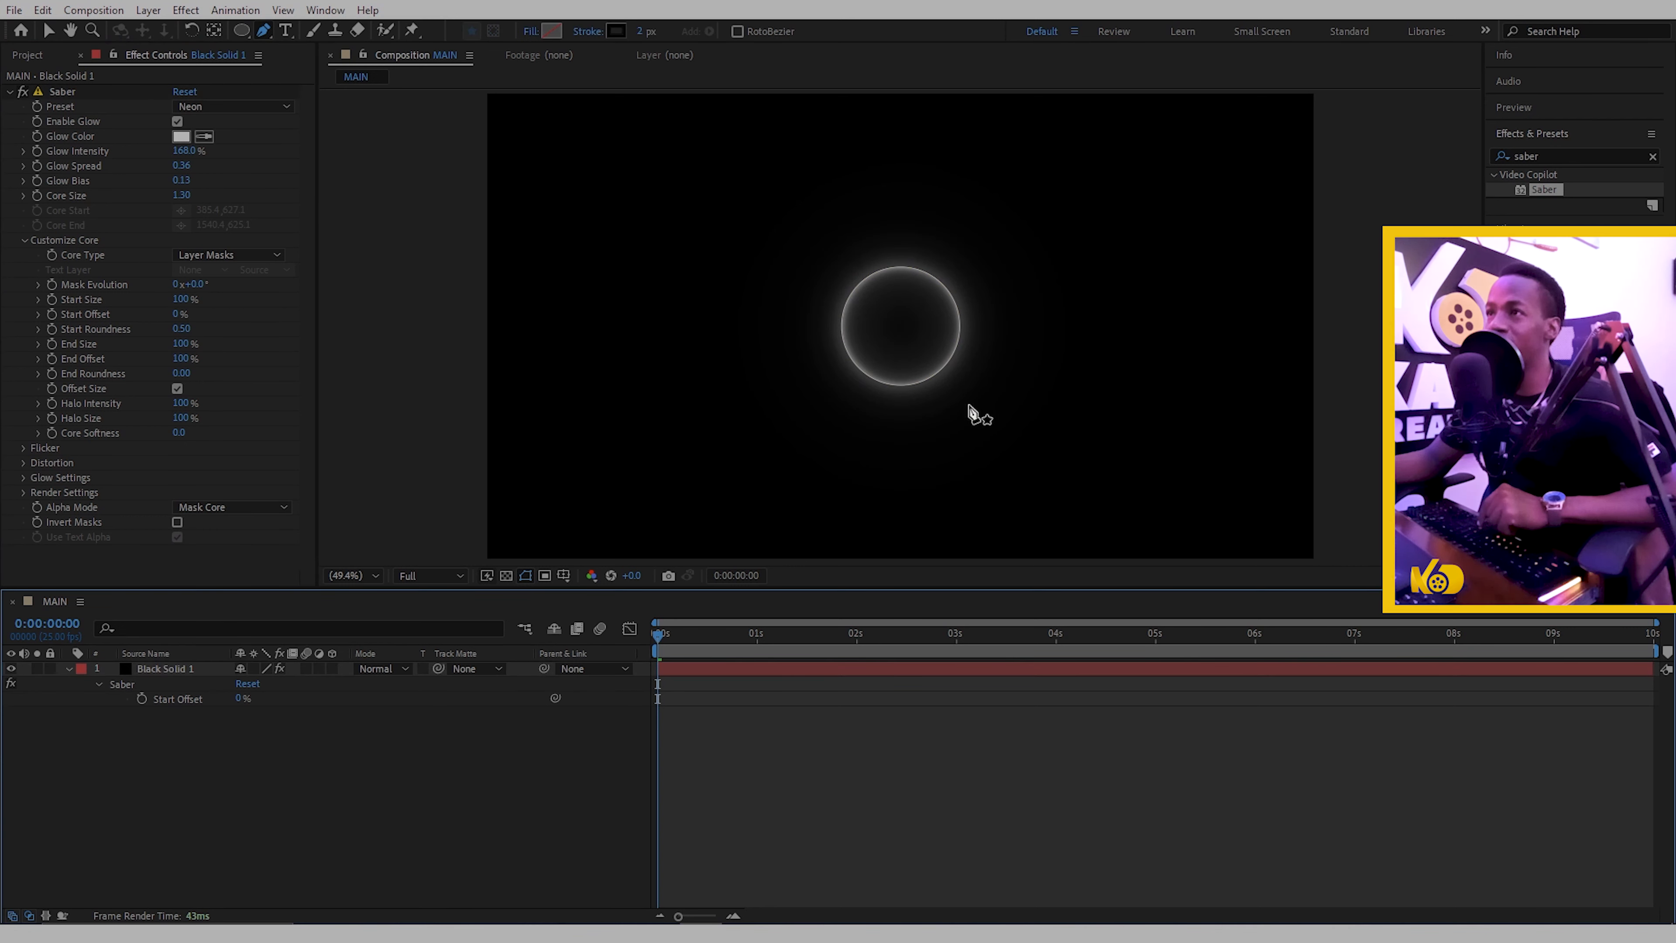
click(283, 509)
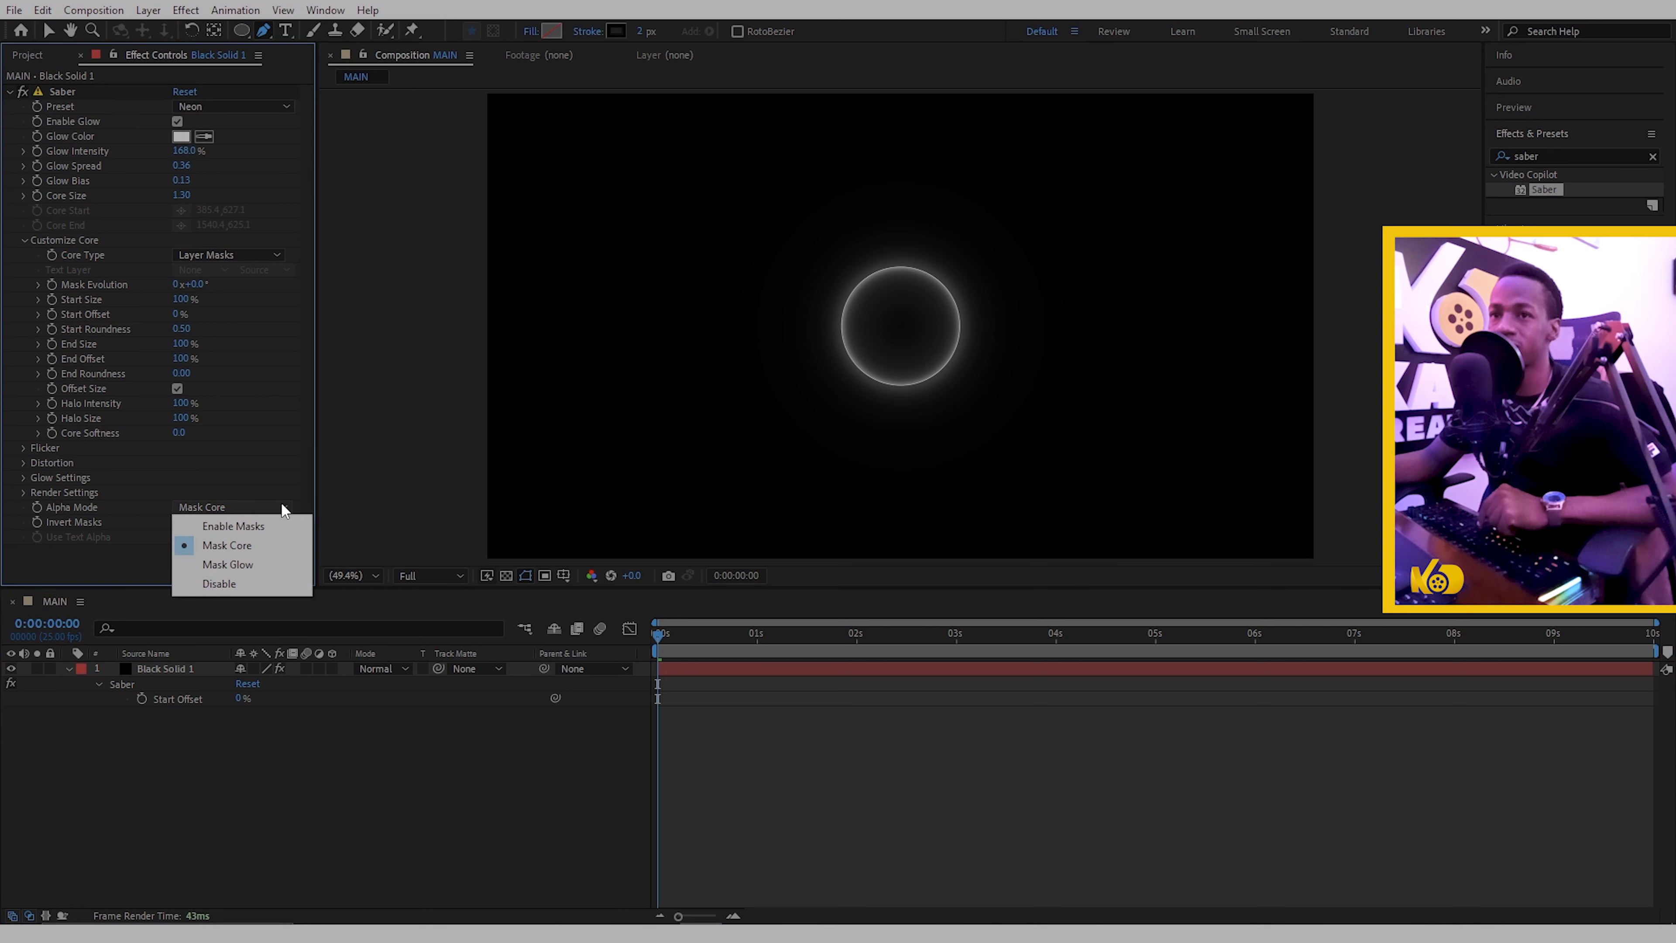
click(239, 566)
click(451, 728)
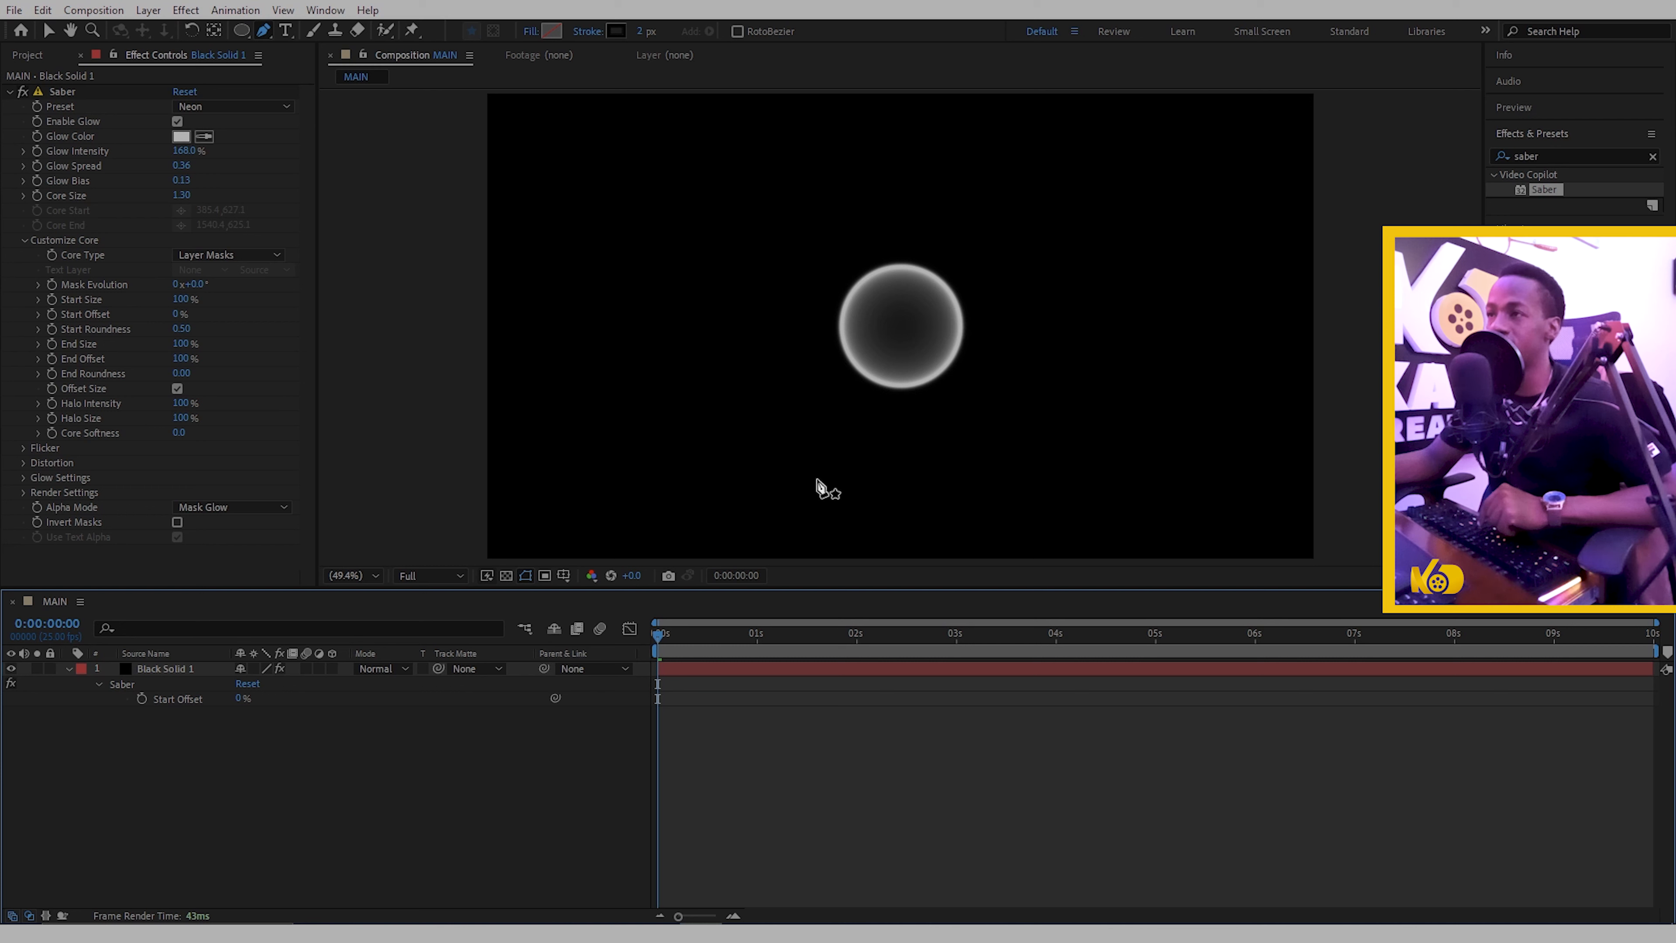
- Reveal the mask properties of Black Solid 1 and set the circular mask's mode to Subtract
click(711, 669)
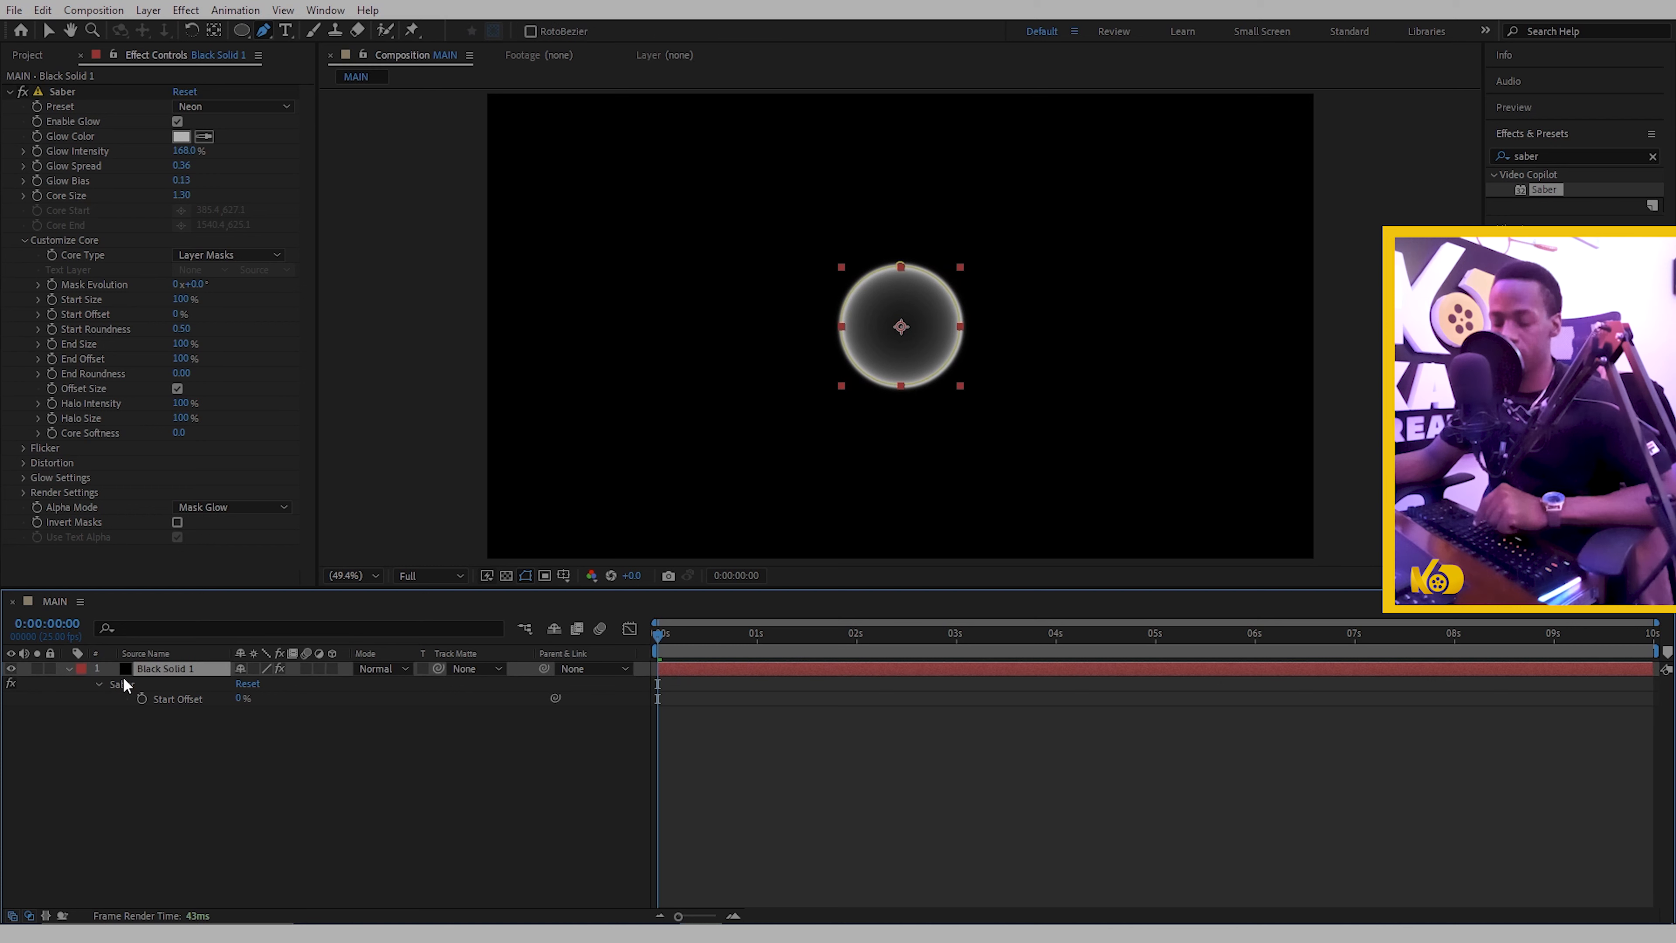
key(m)
key(m)
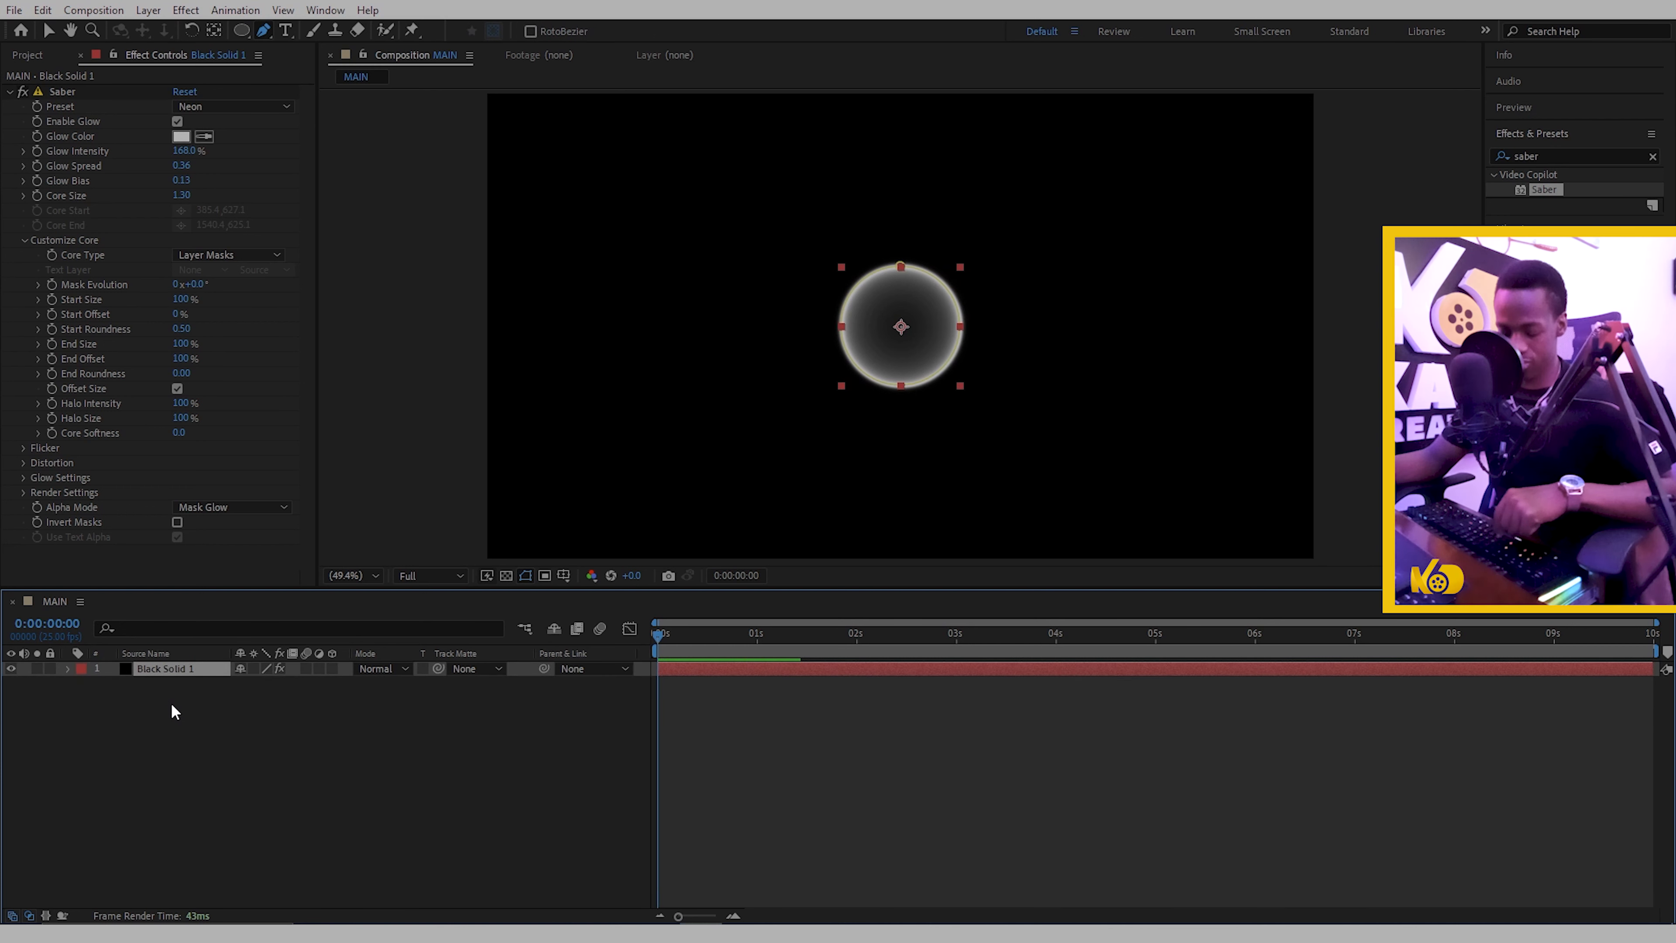
key(m)
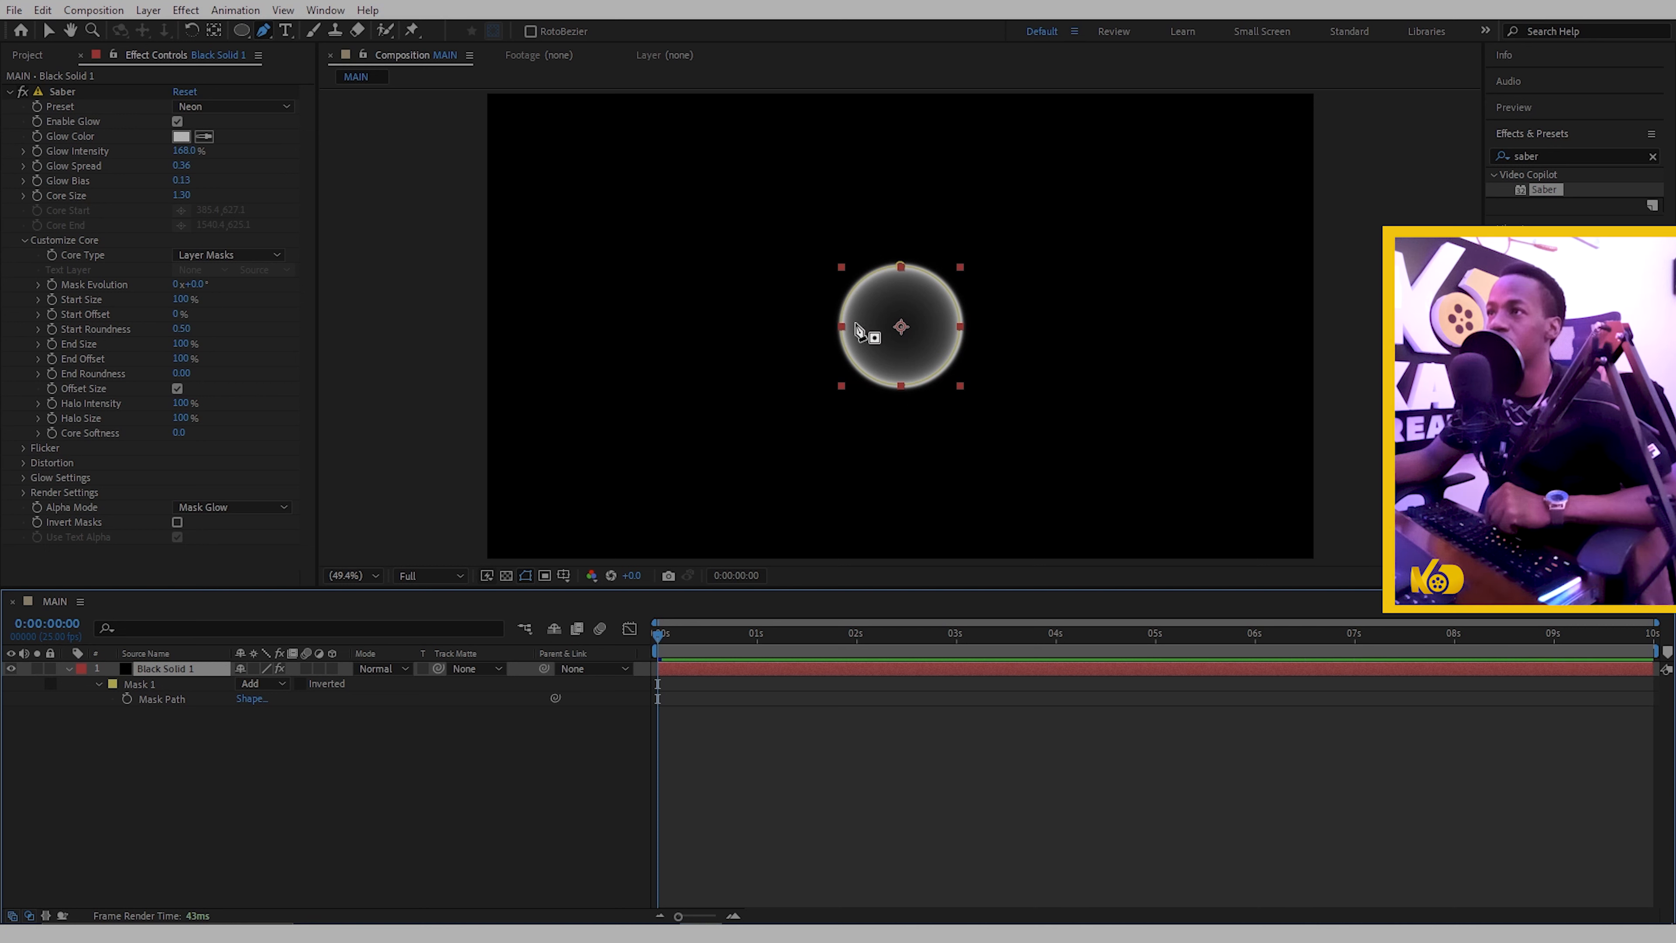
click(283, 682)
click(283, 741)
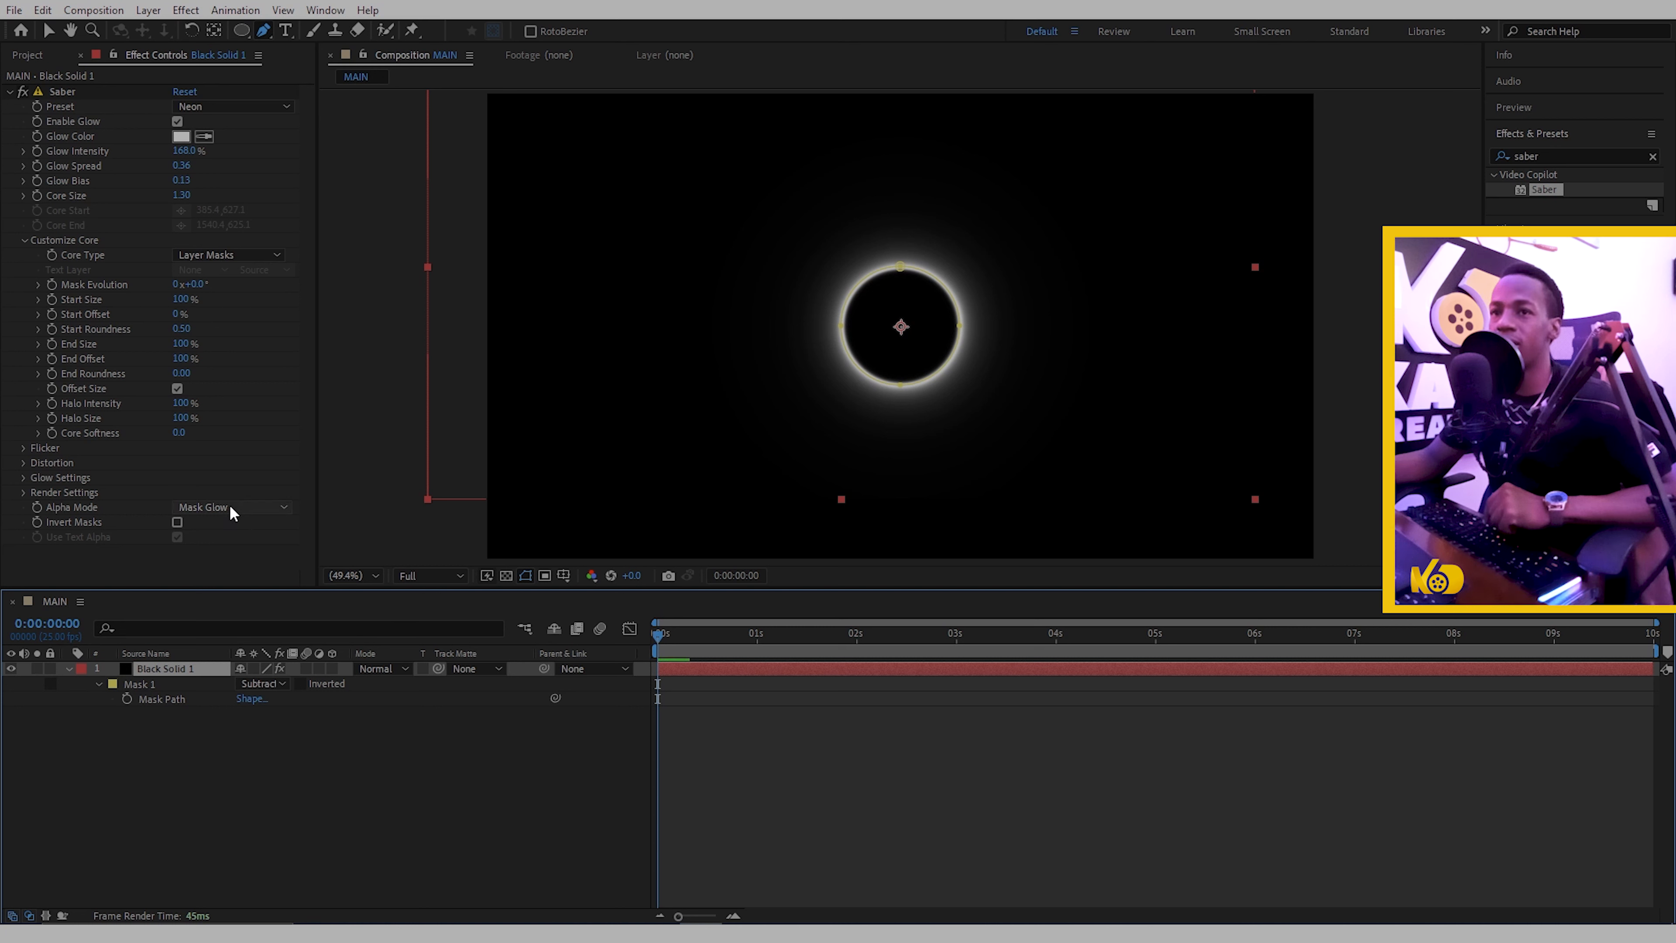
- Return the circular mask to Add mode and set the Saber alpha mode to Disable
click(277, 685)
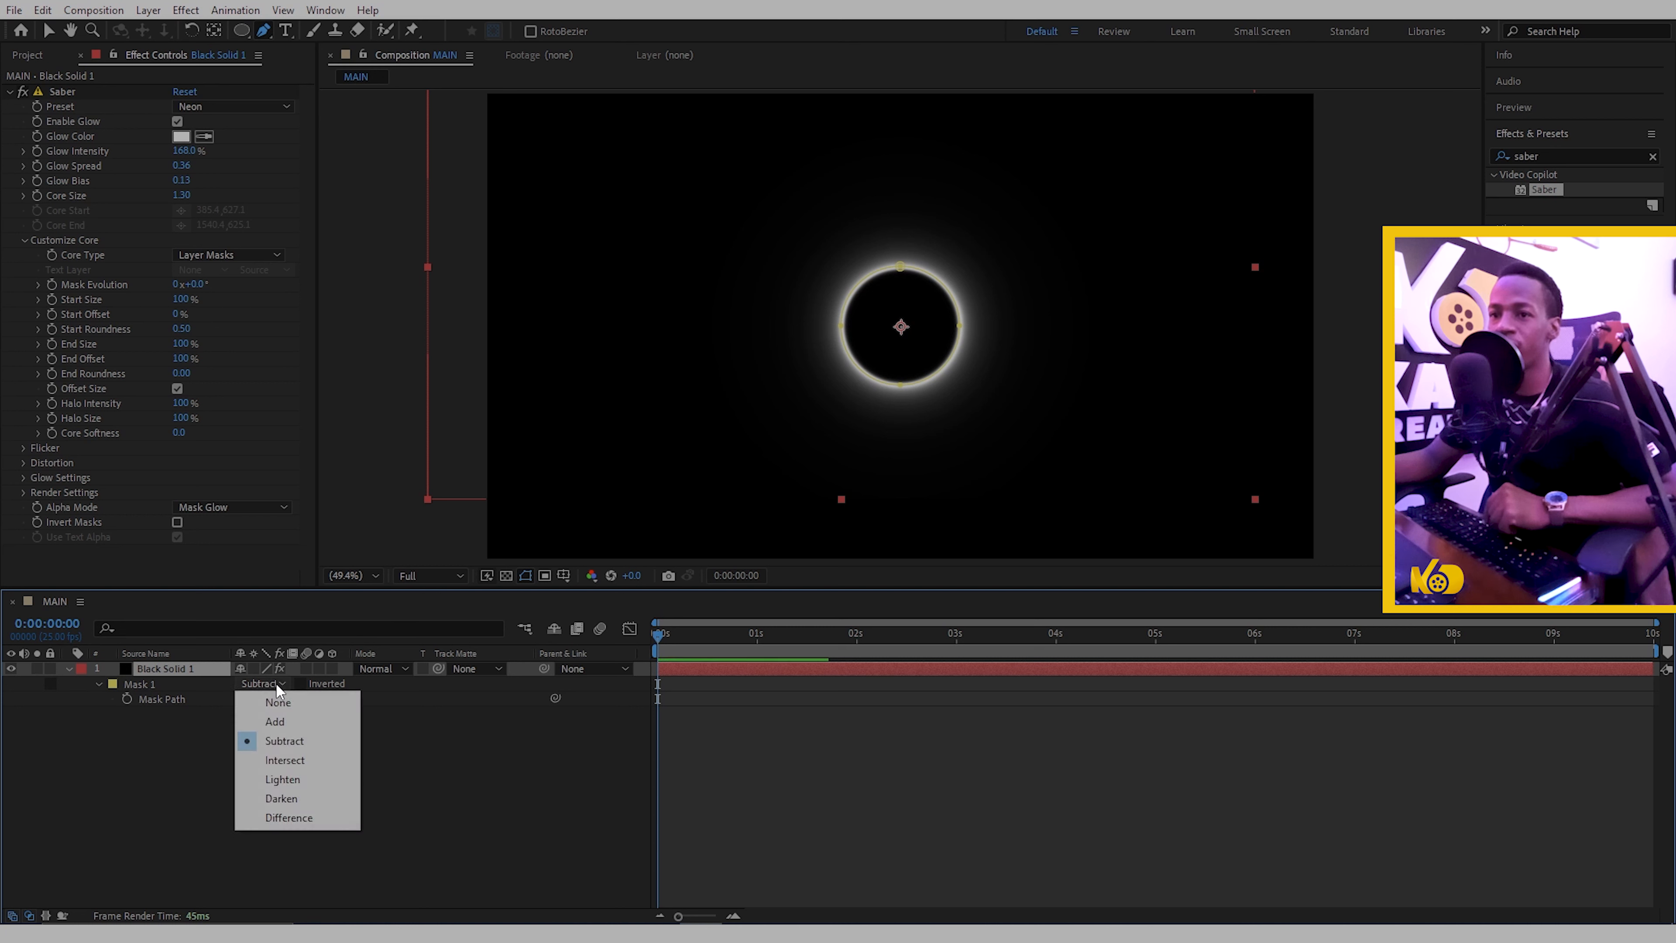
click(277, 722)
click(277, 510)
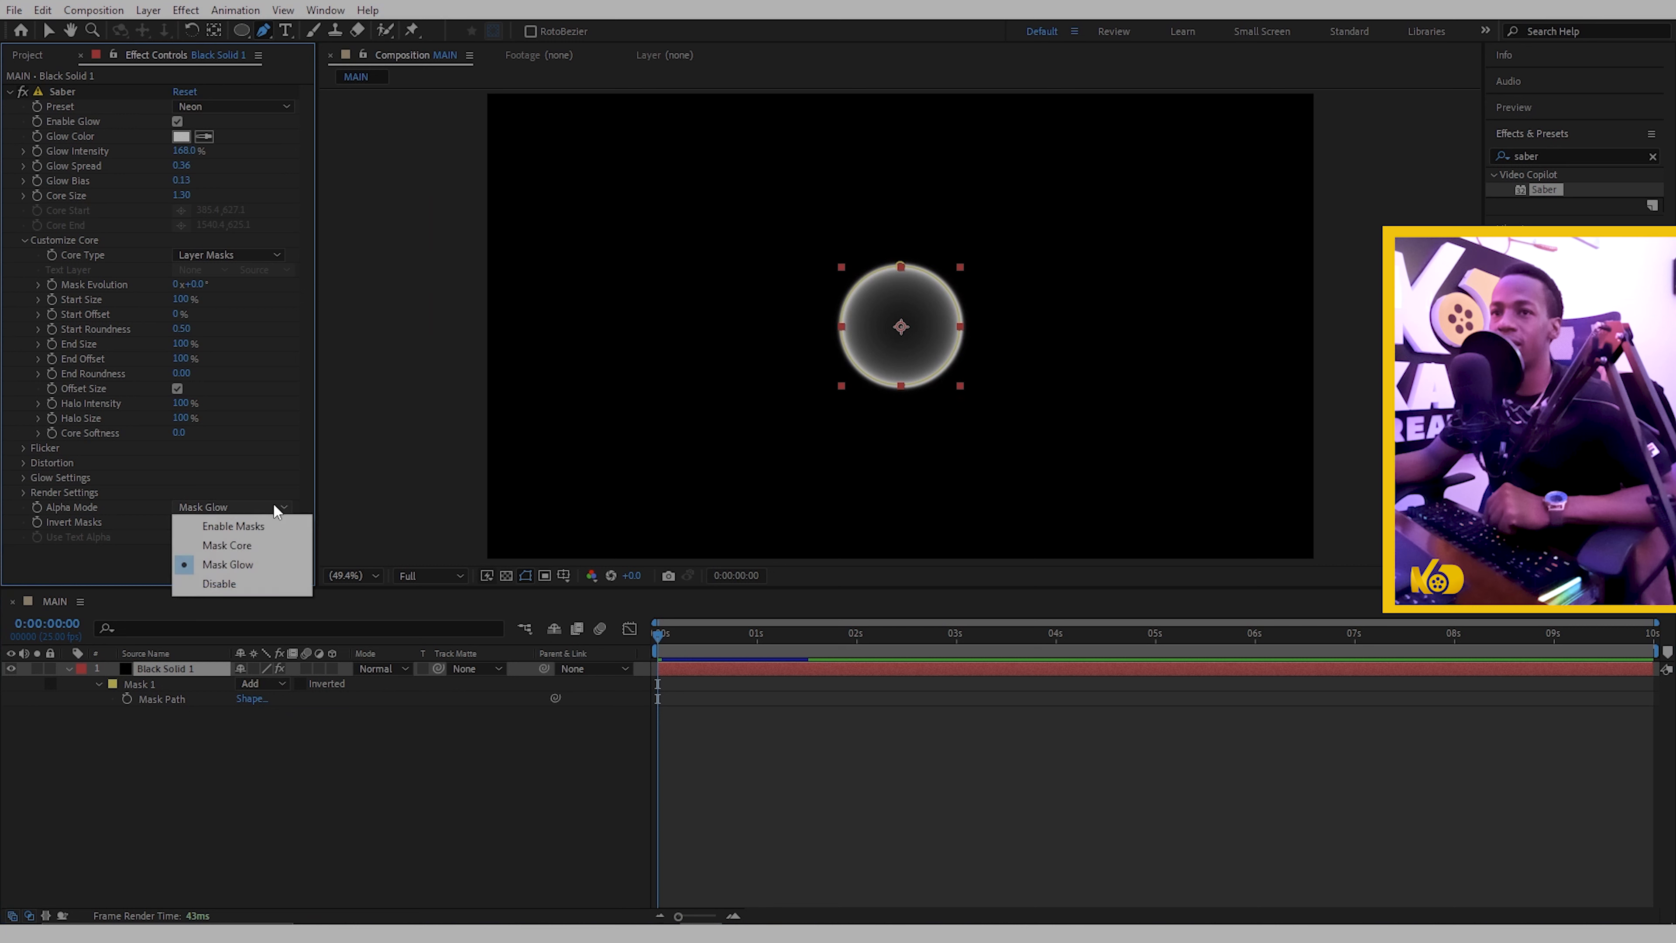
click(229, 581)
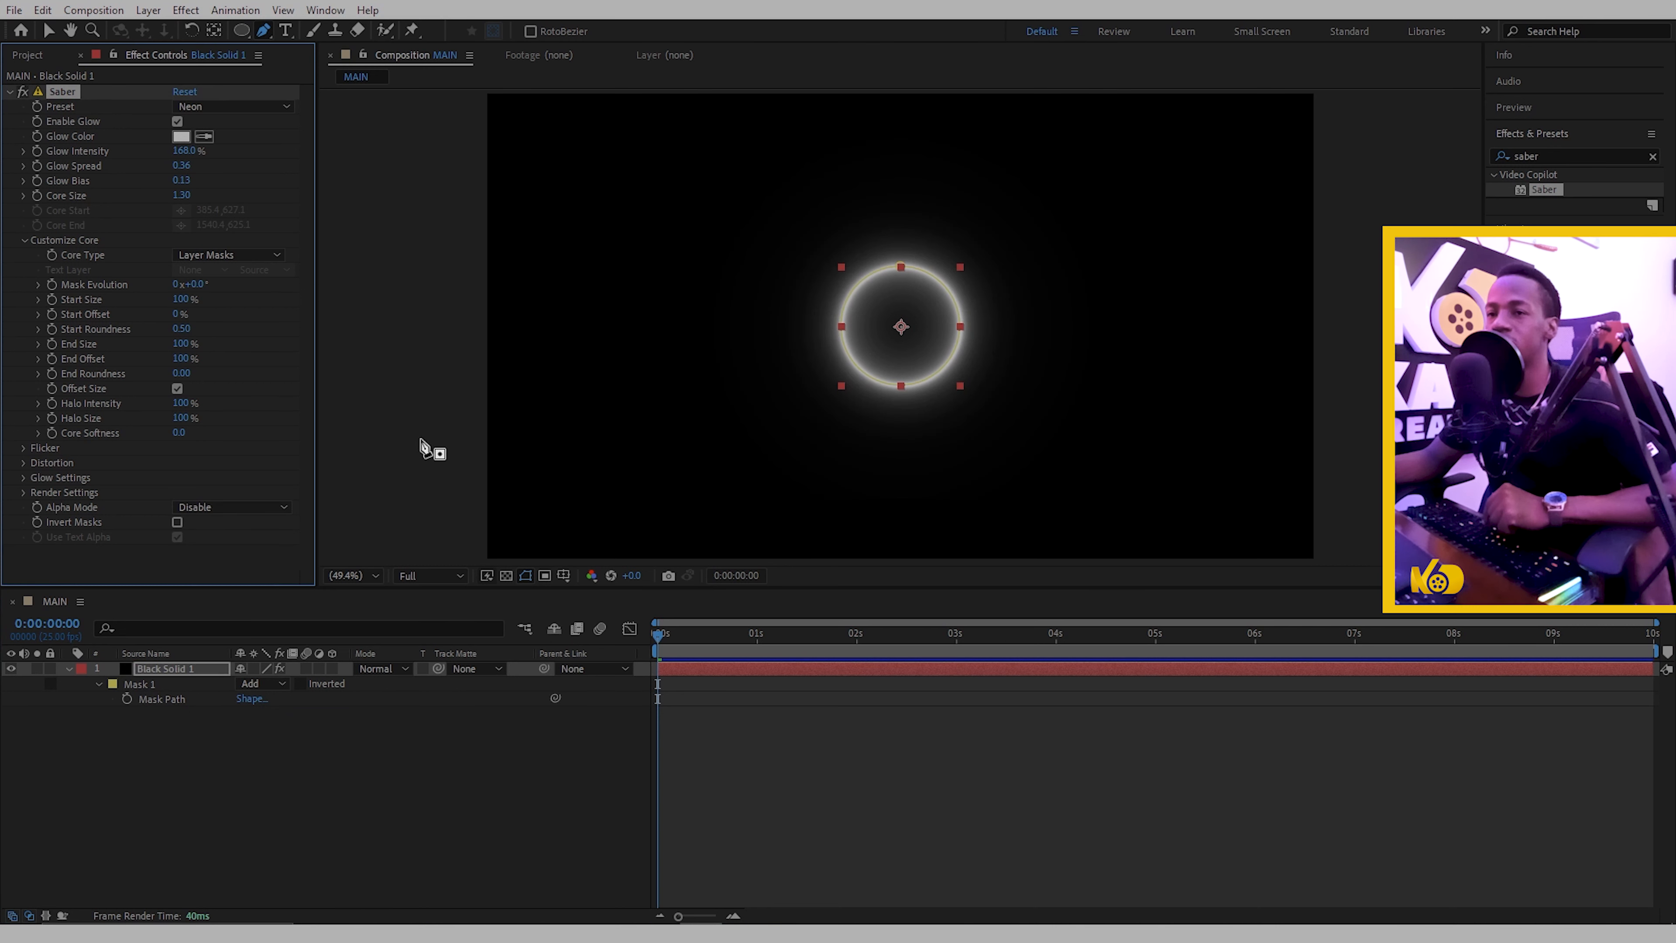
- Switch the Saber alpha mode to Mask Glow and back to Mask Core, checking the ring with the layer deselected
click(268, 513)
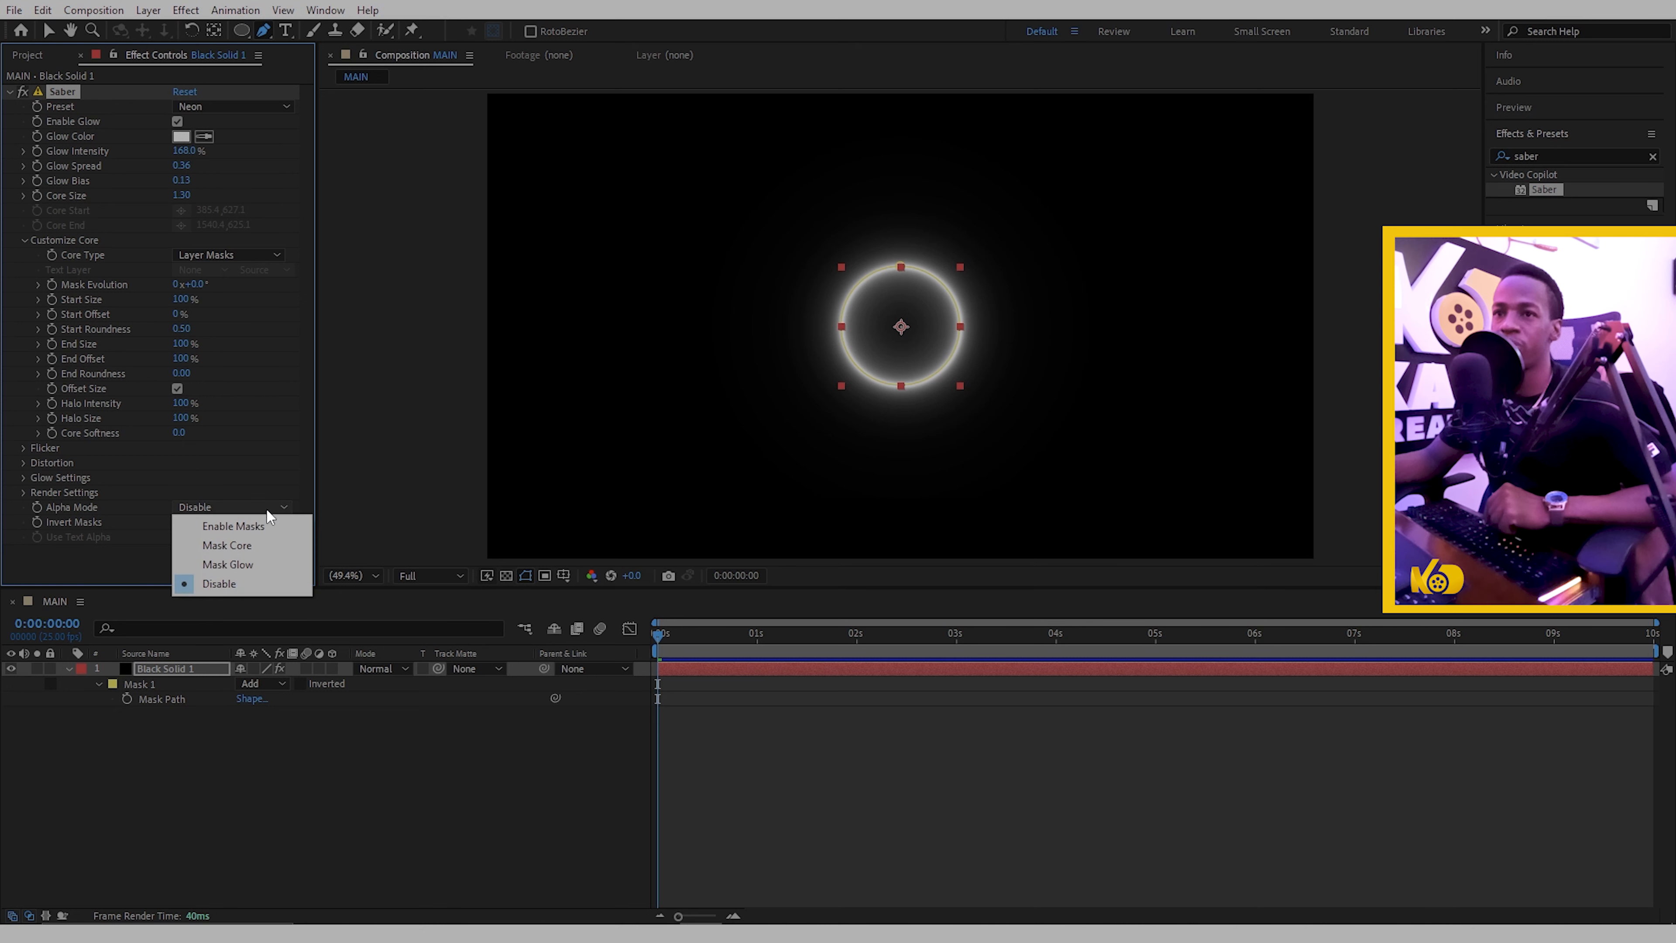
click(236, 566)
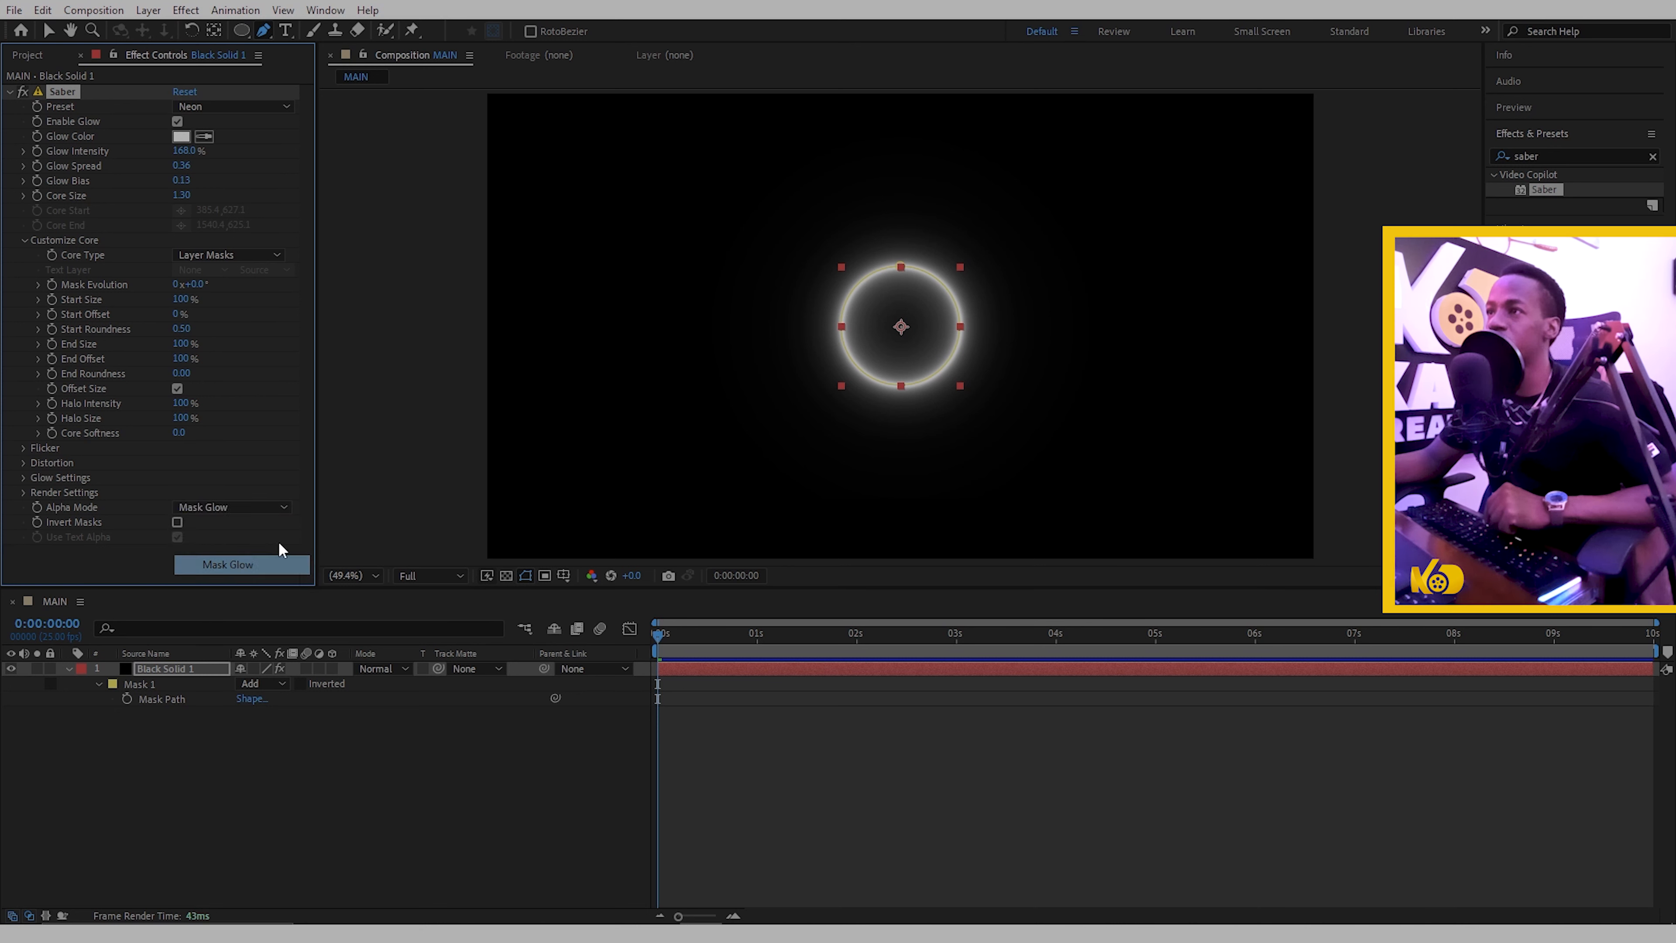
click(268, 510)
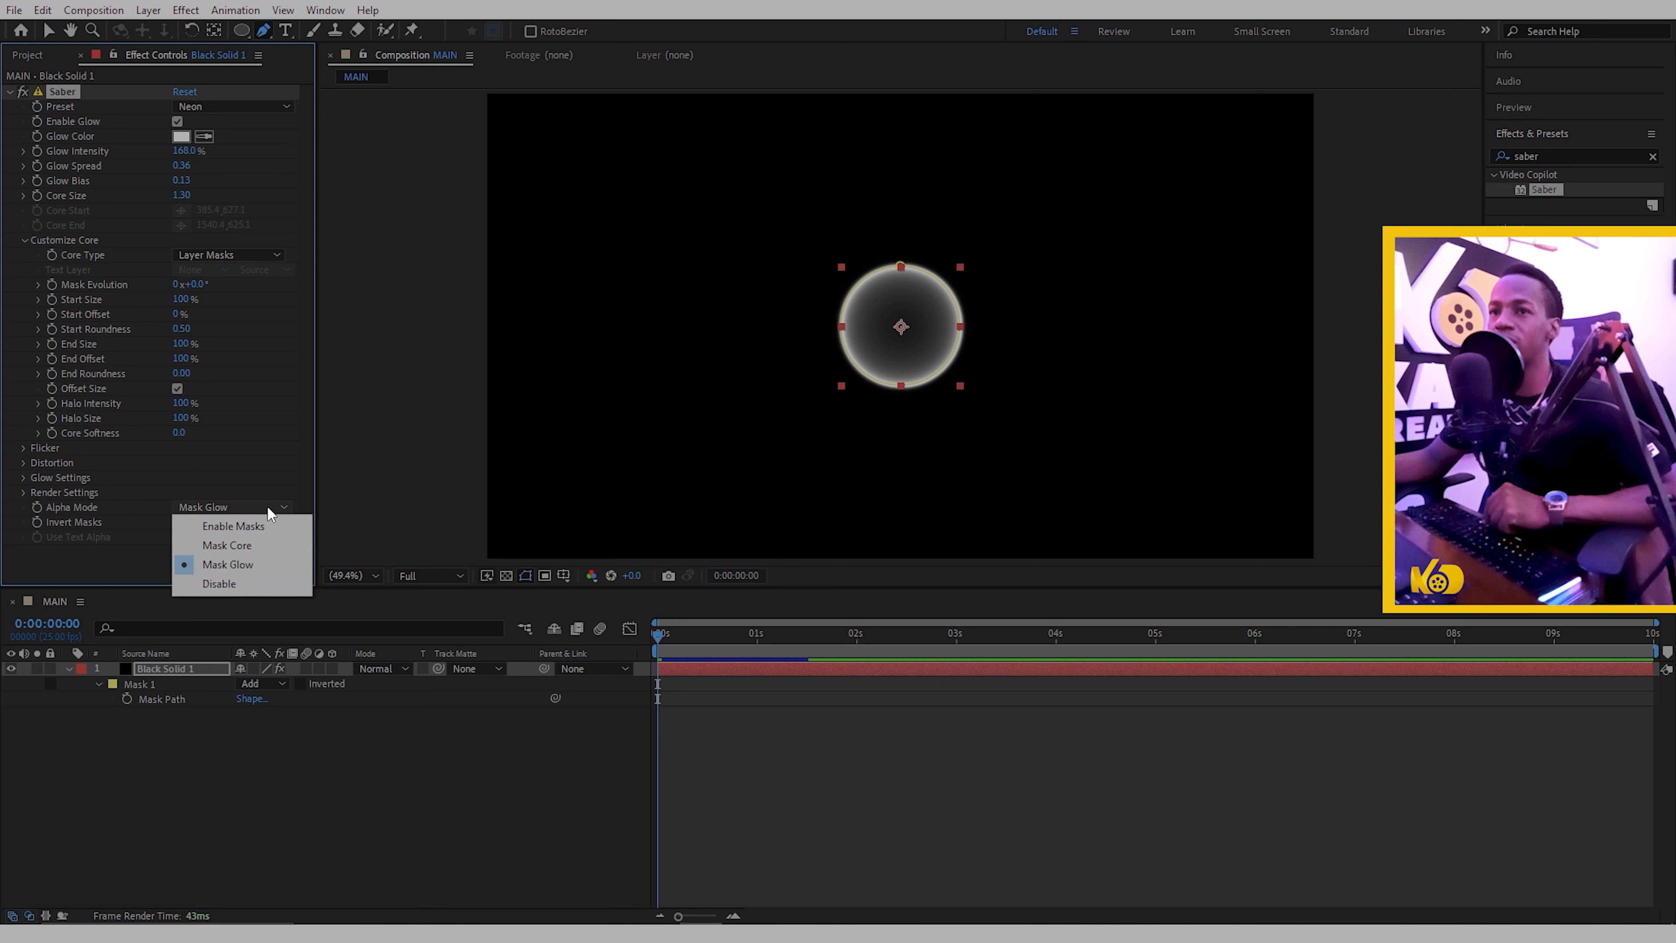
click(240, 543)
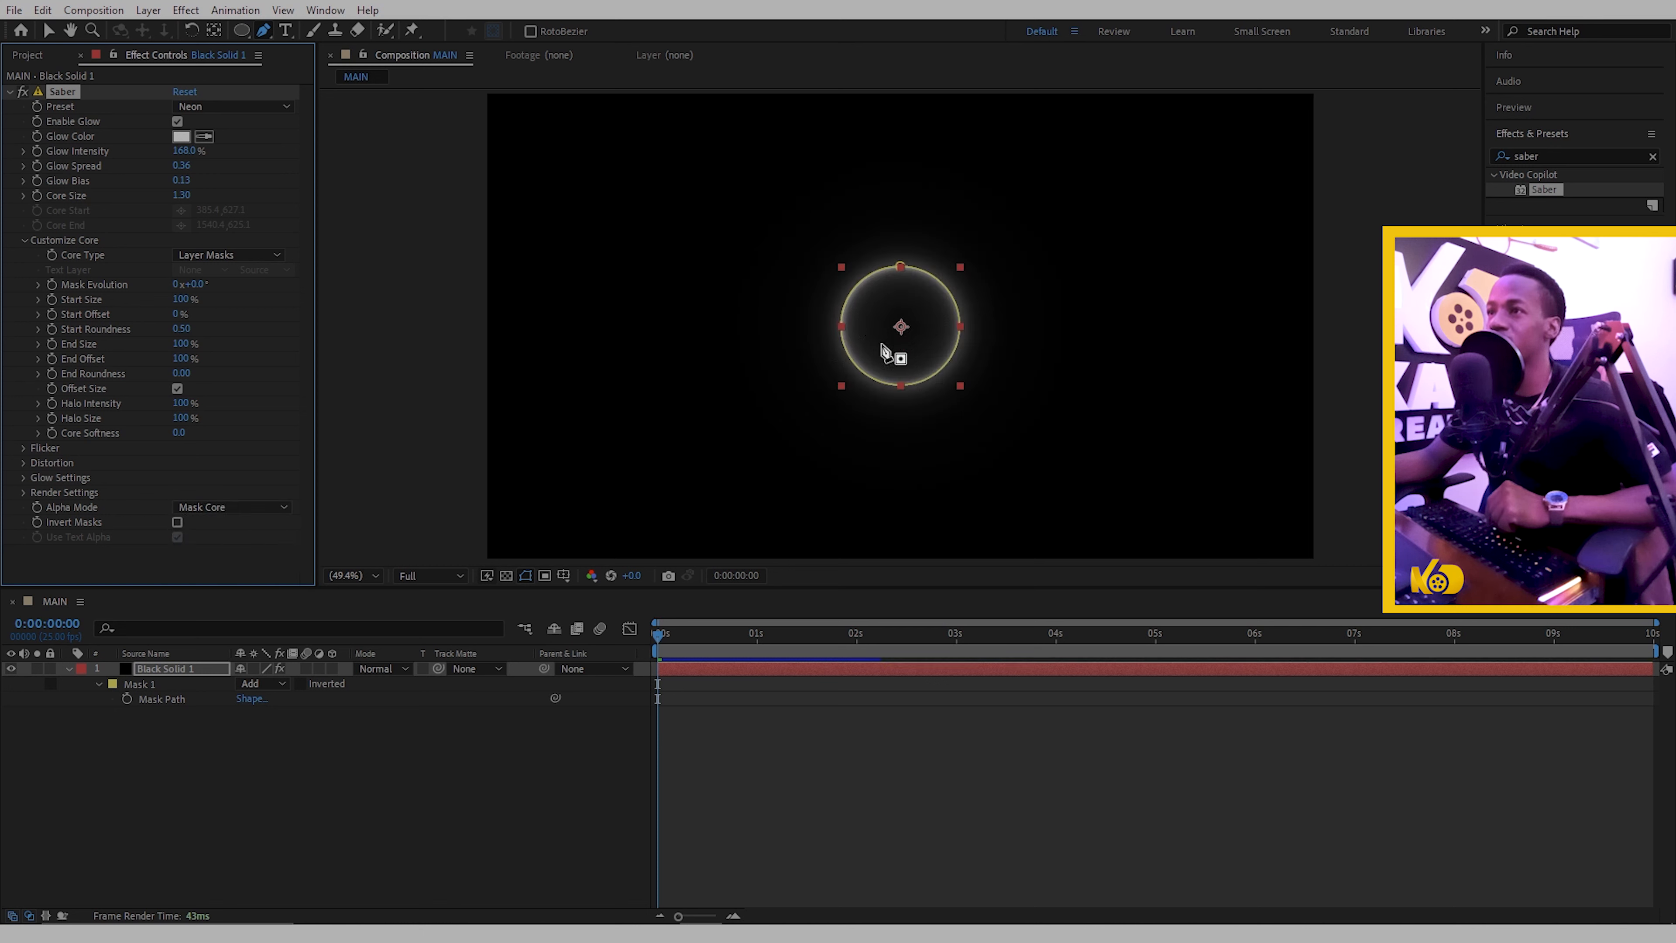
click(453, 809)
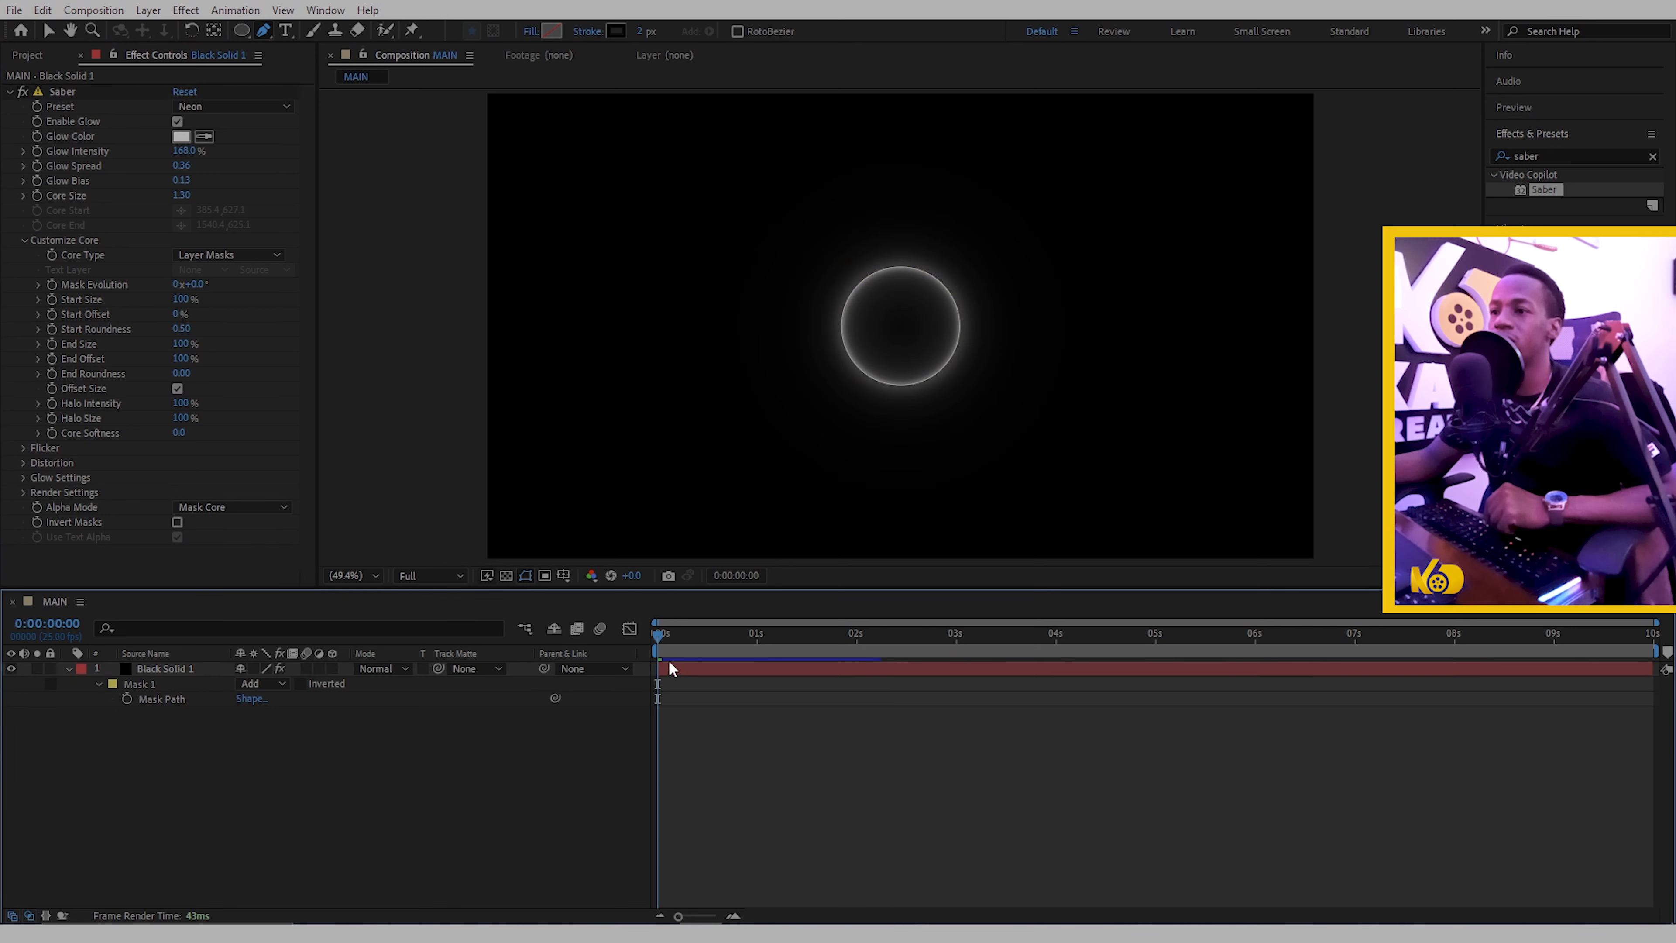
click(249, 506)
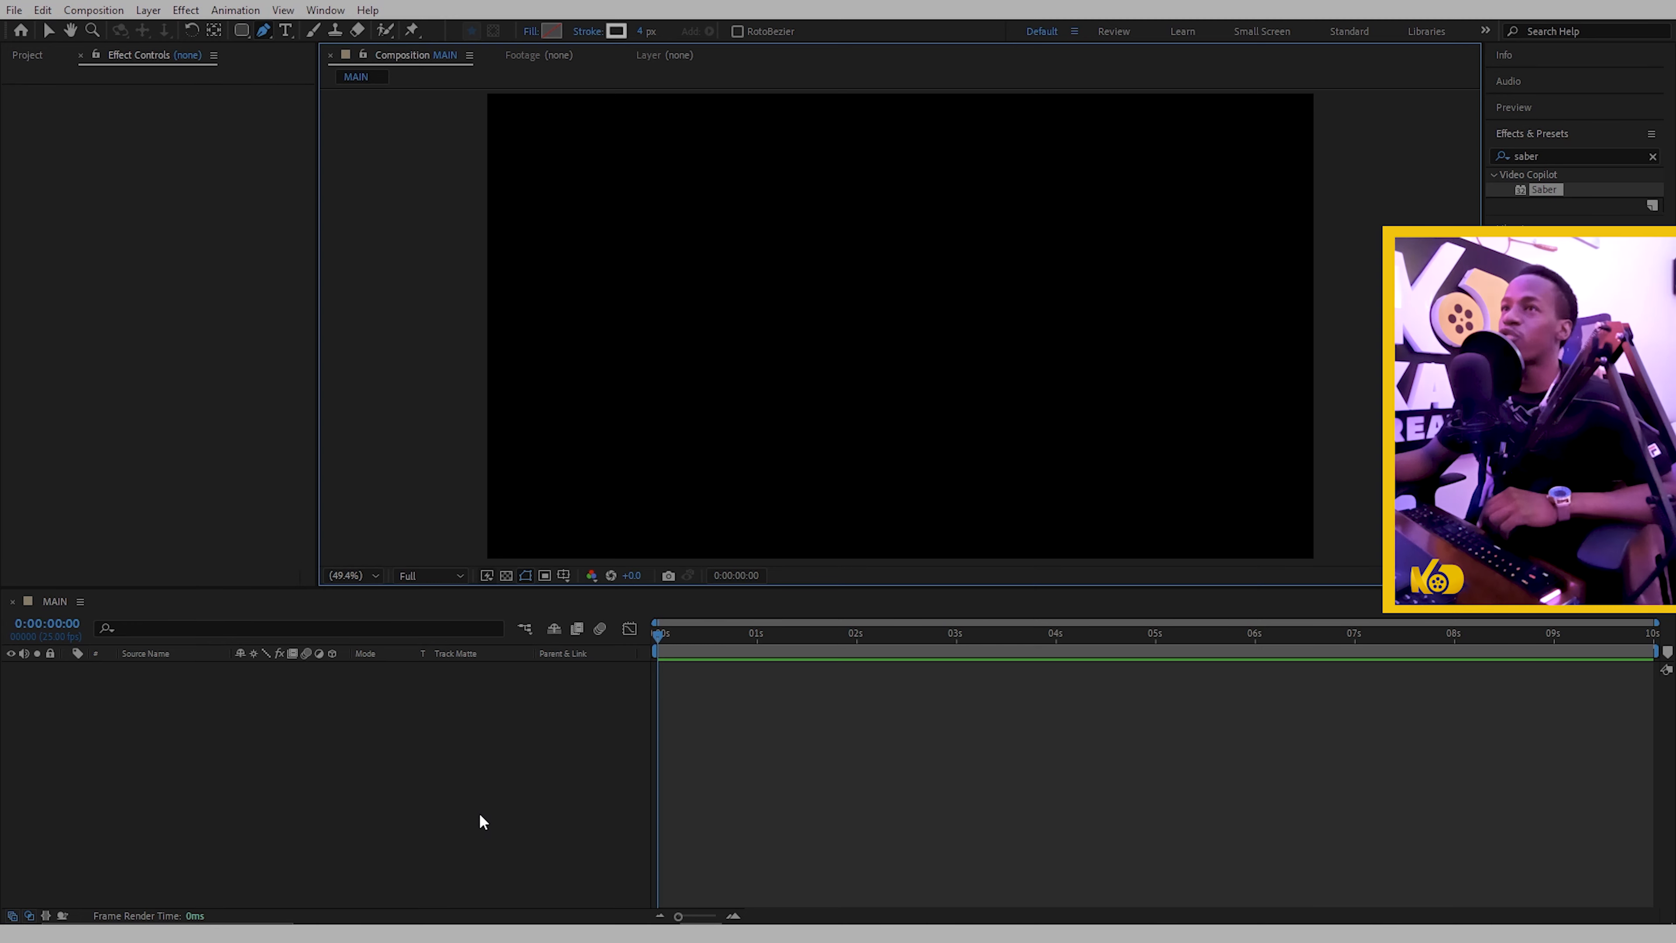
- Create a new full-frame black solid in the empty MAIN composition
right_click(493, 744)
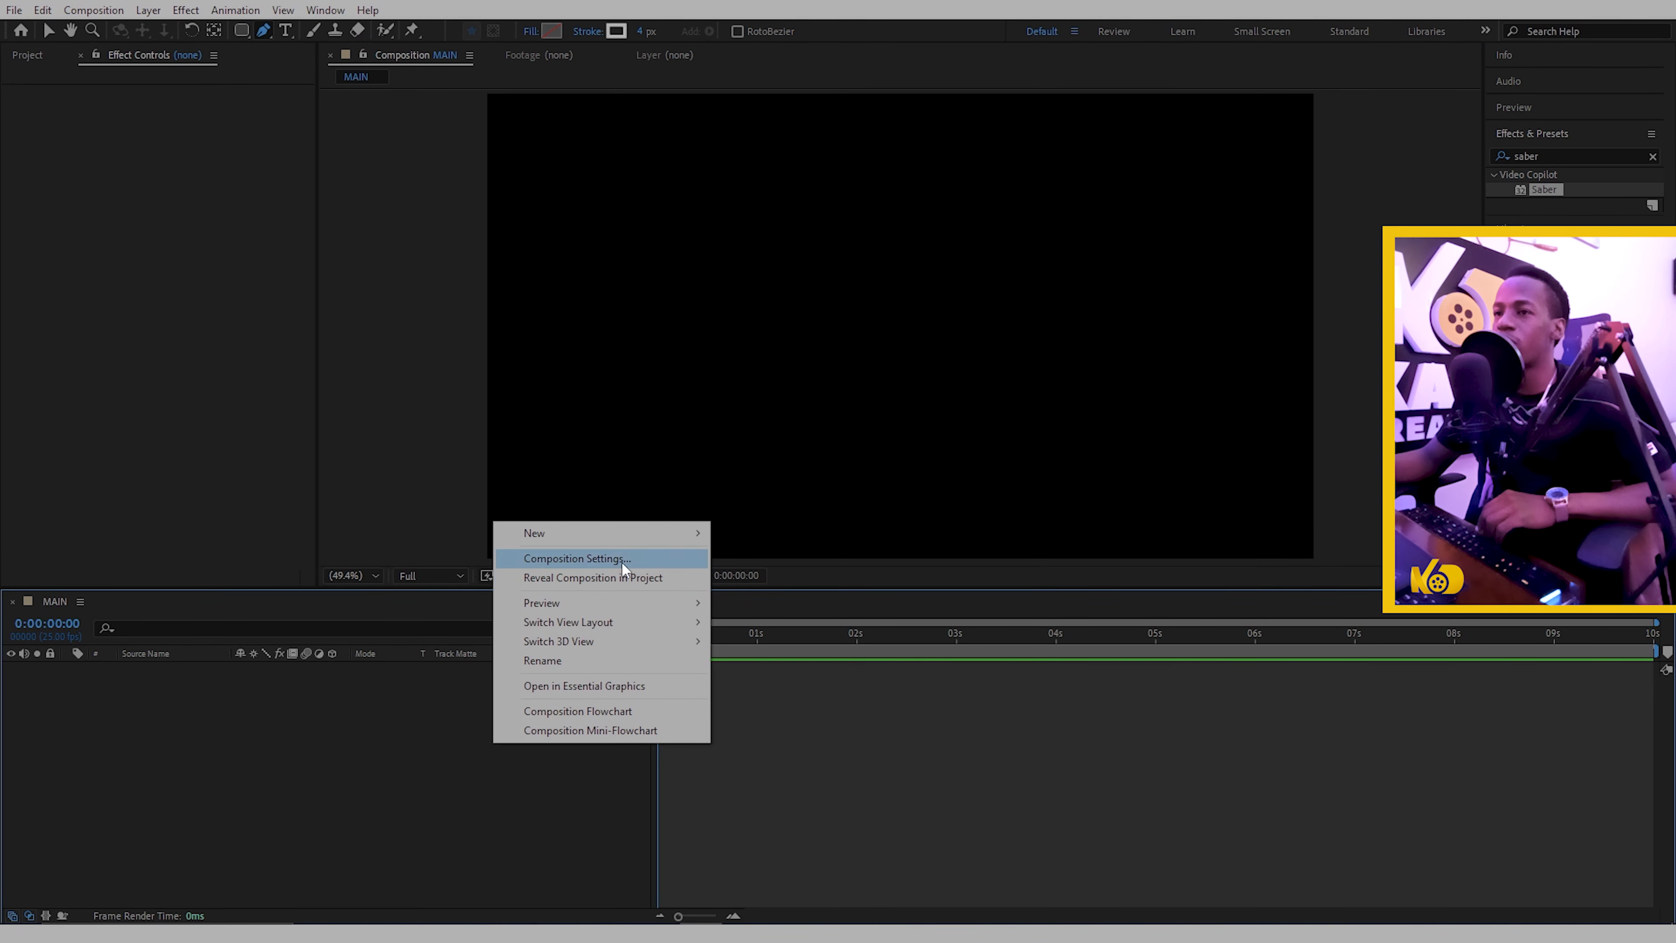
mouse_move(630, 534)
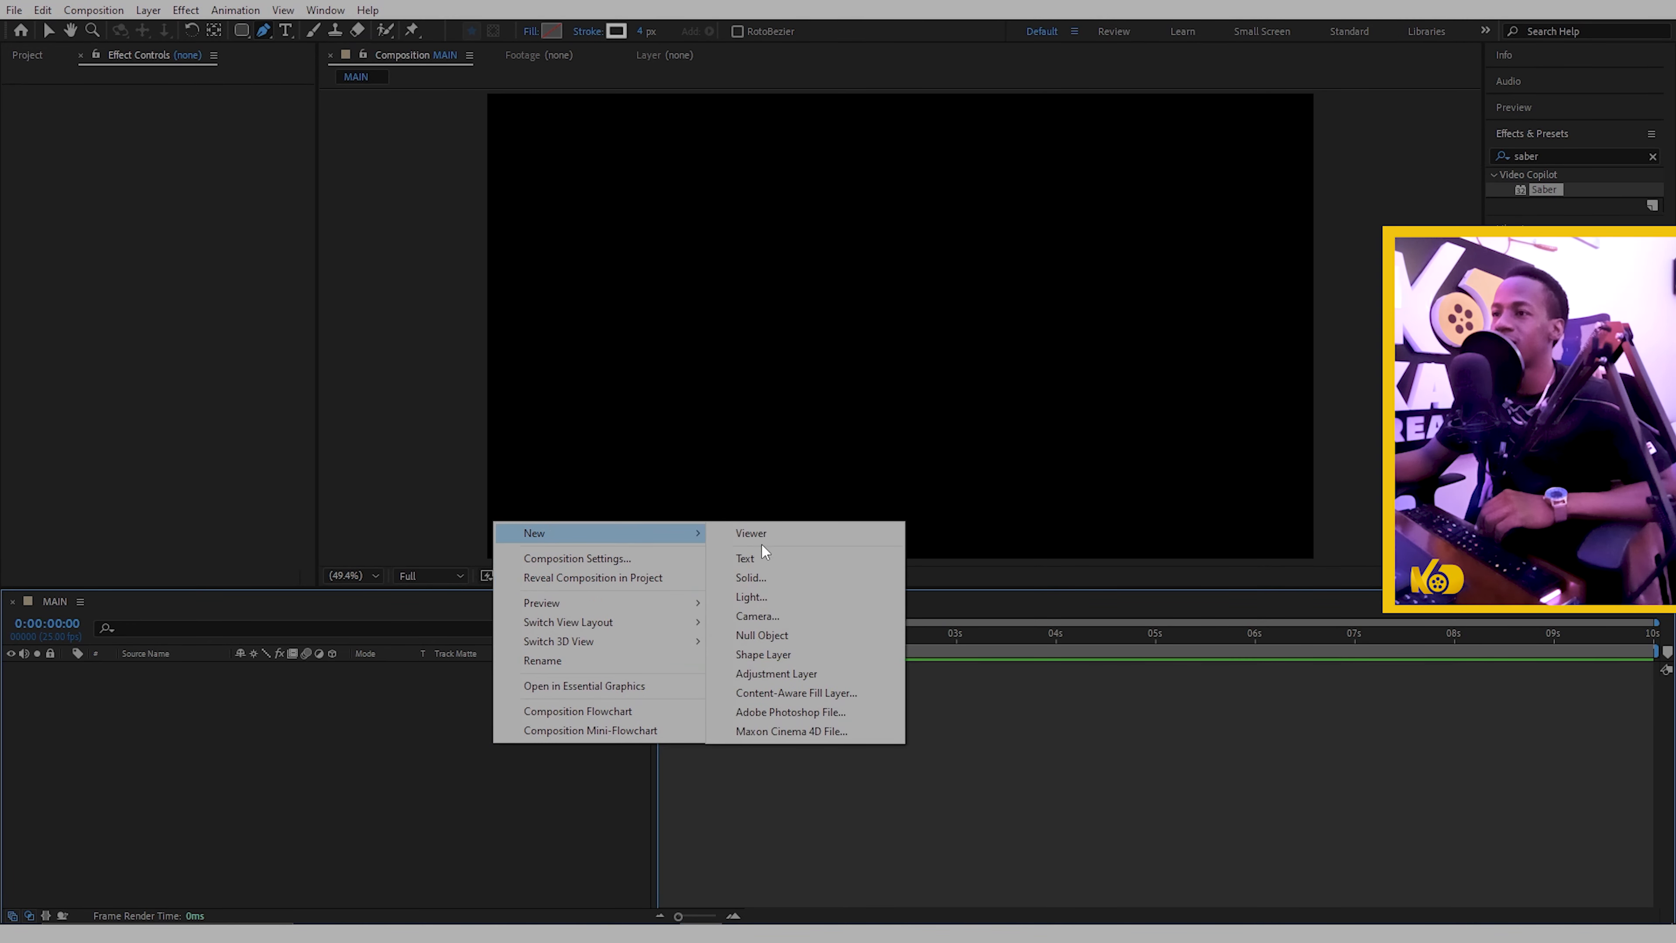
click(768, 571)
click(890, 617)
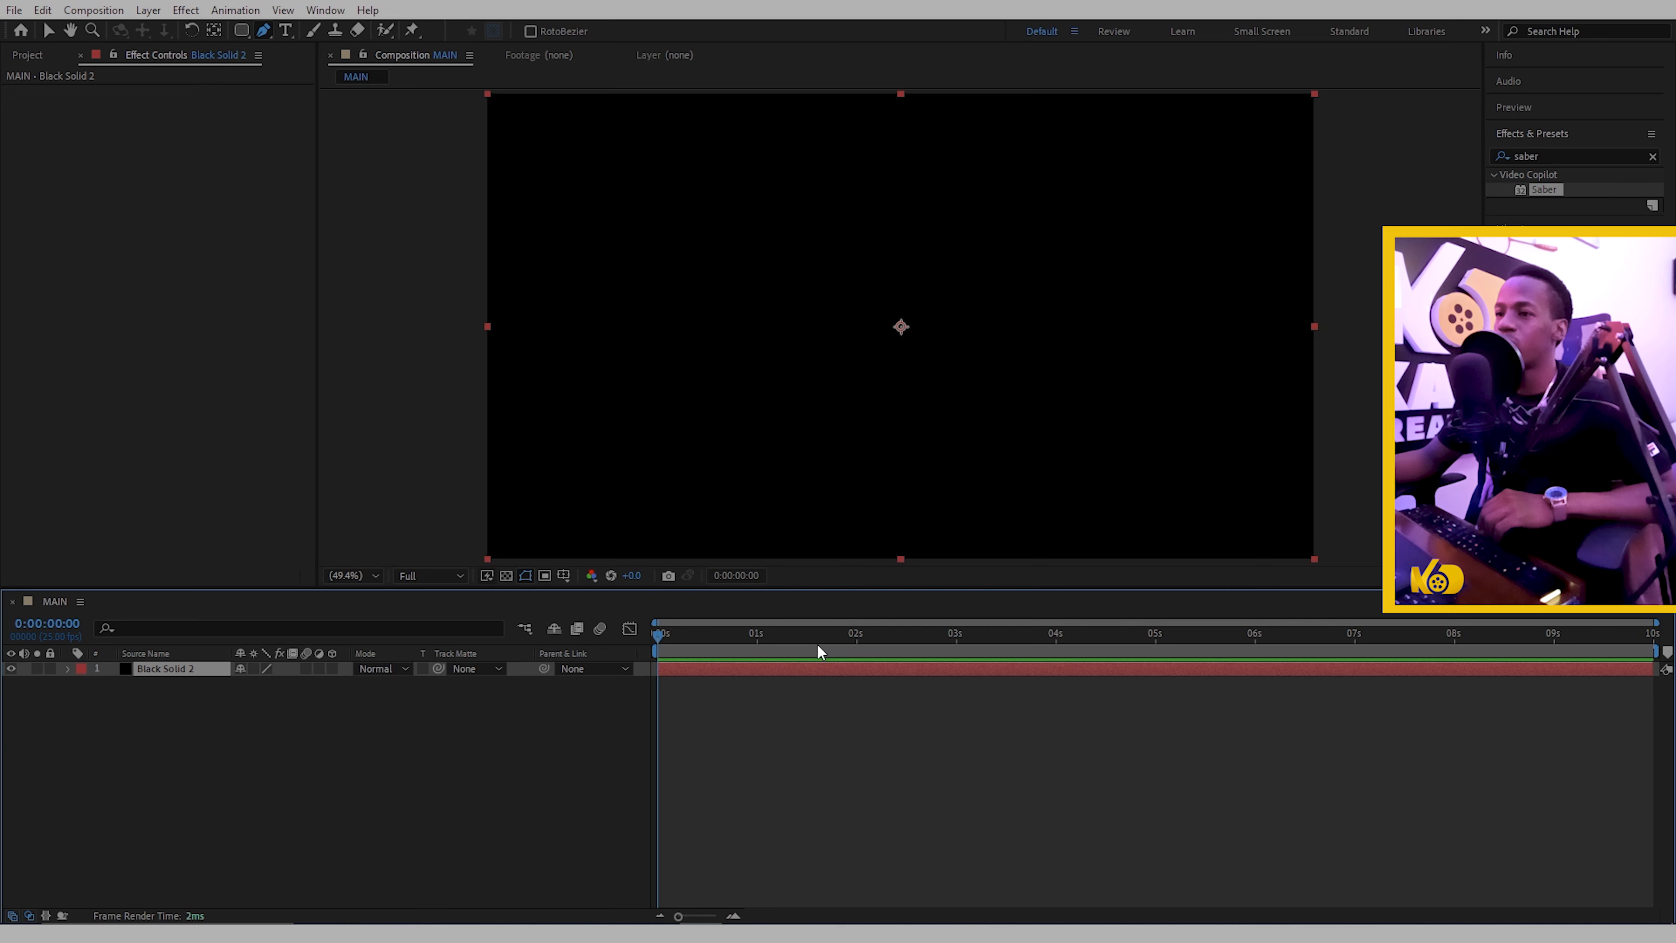
- Show the composition grid and draw a large rounded-rectangle mask on the new solid, aligned to the grid and centred horizontally
click(243, 30)
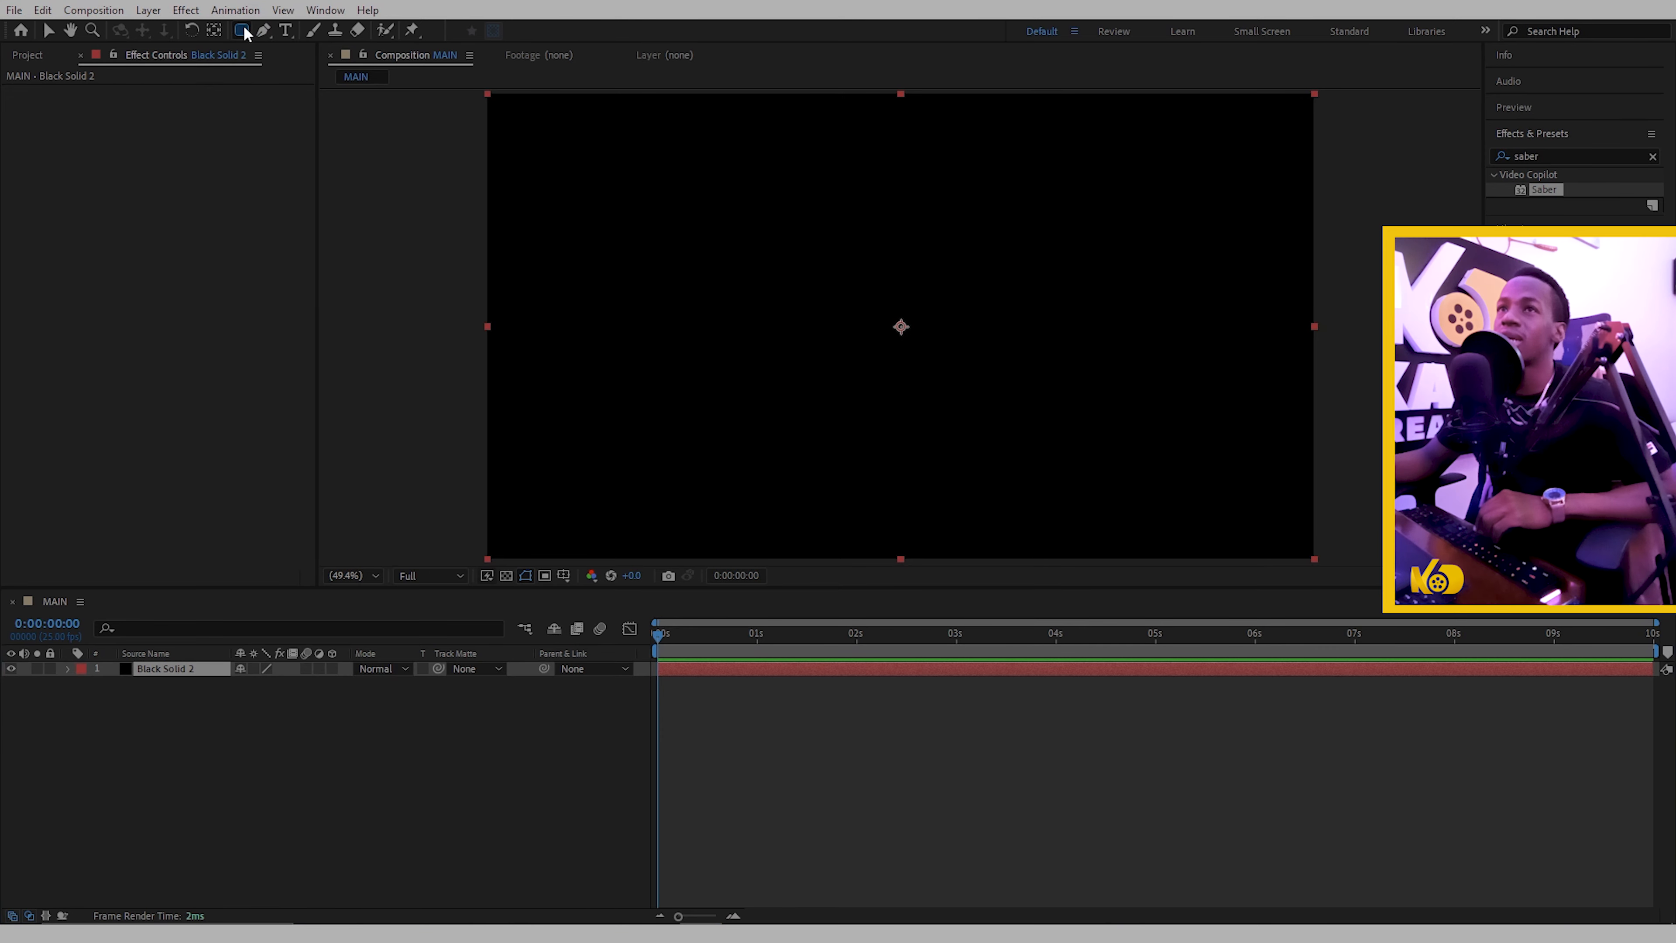
click(562, 577)
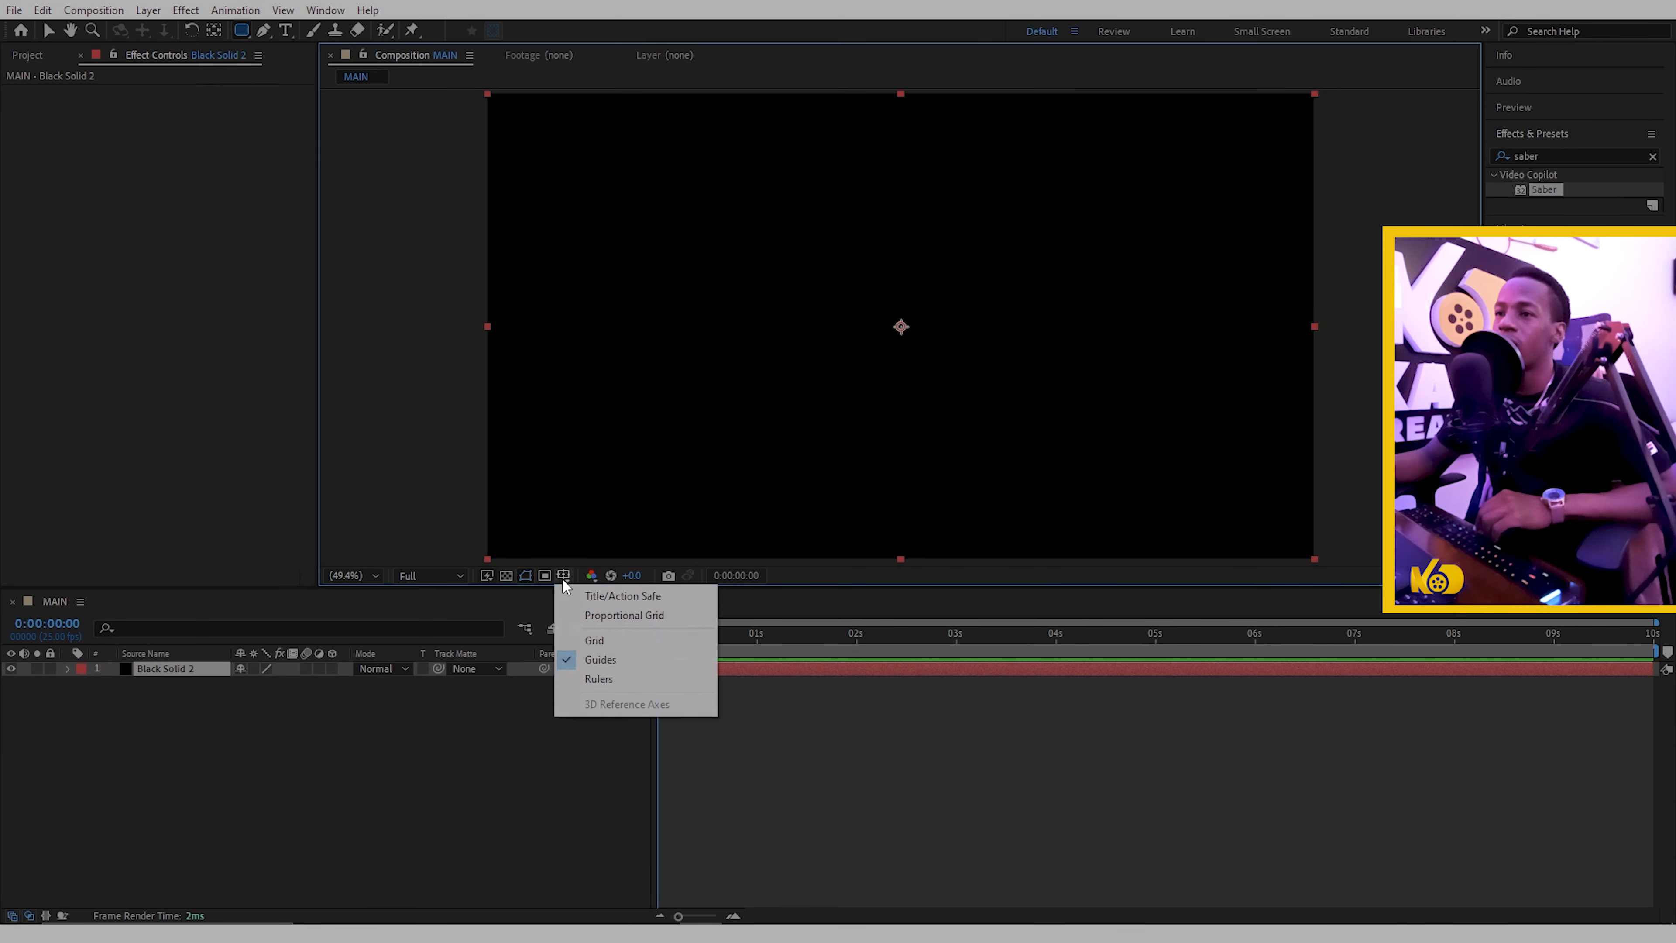
click(588, 640)
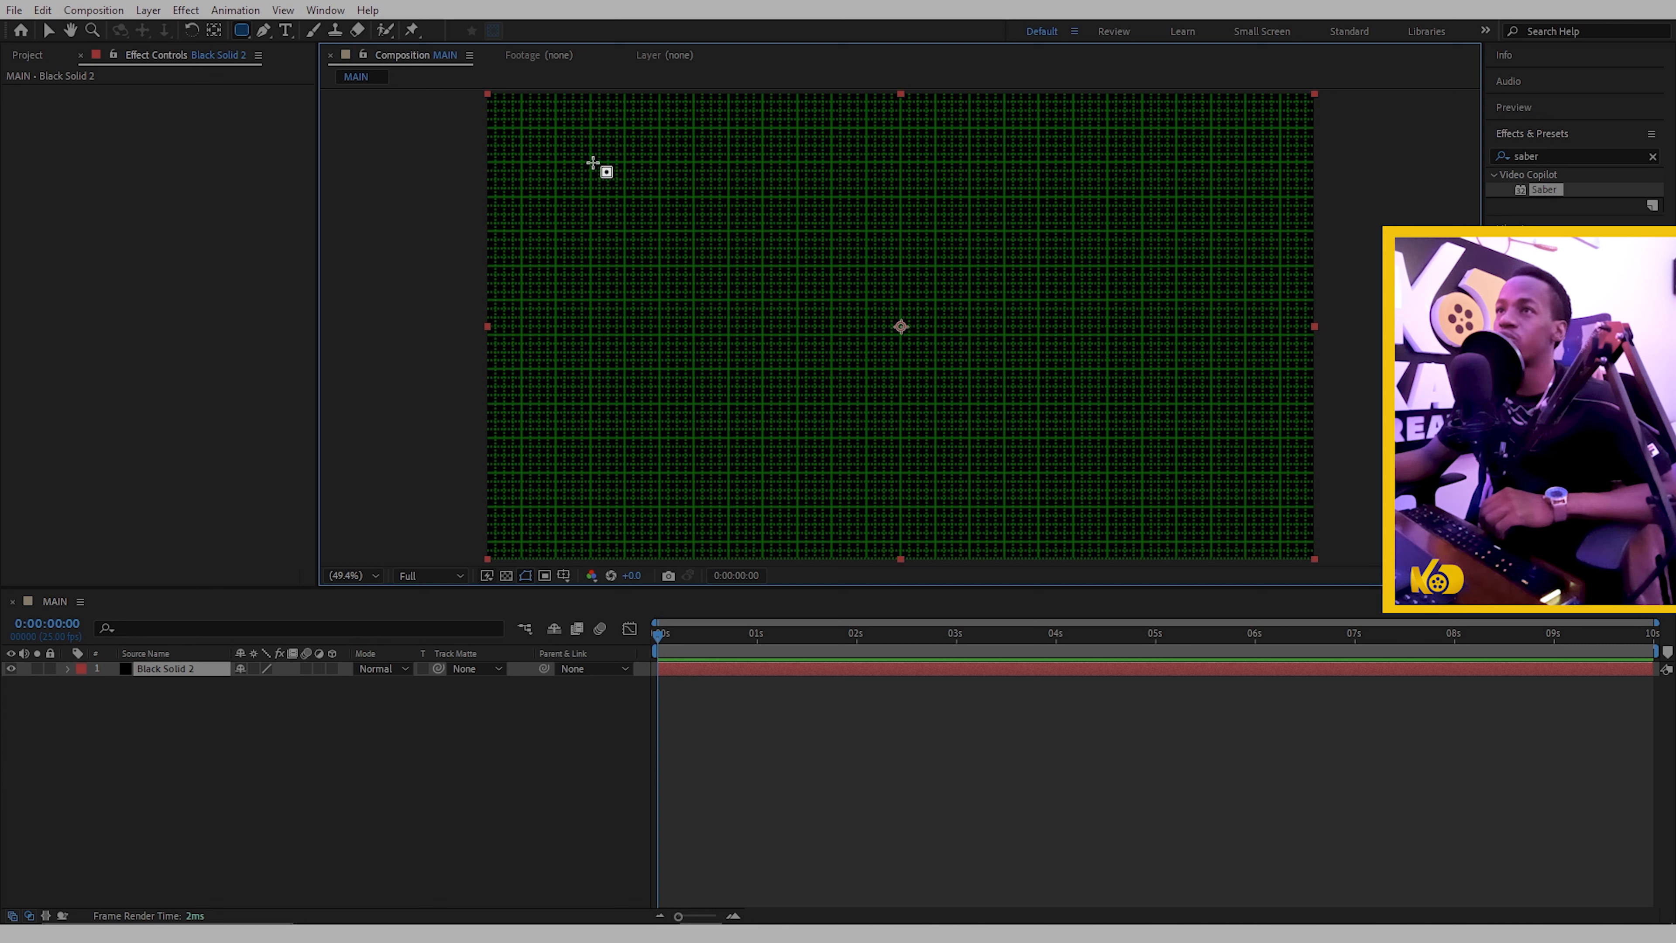
drag(589, 161, 1247, 509)
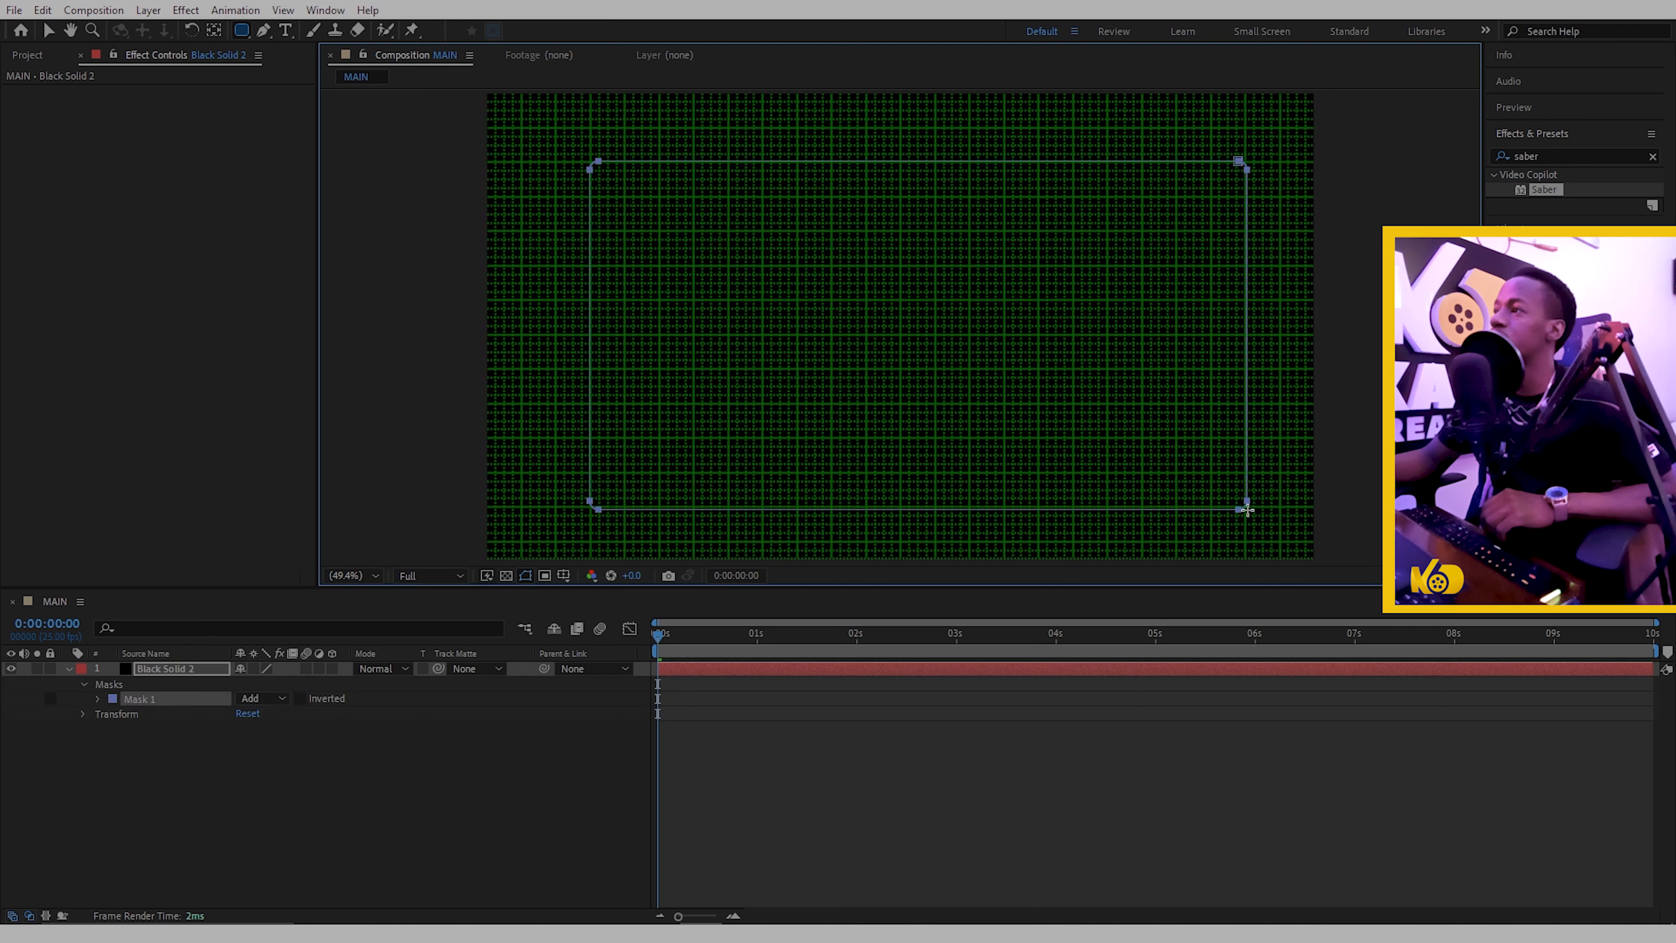
drag(1246, 509, 1213, 509)
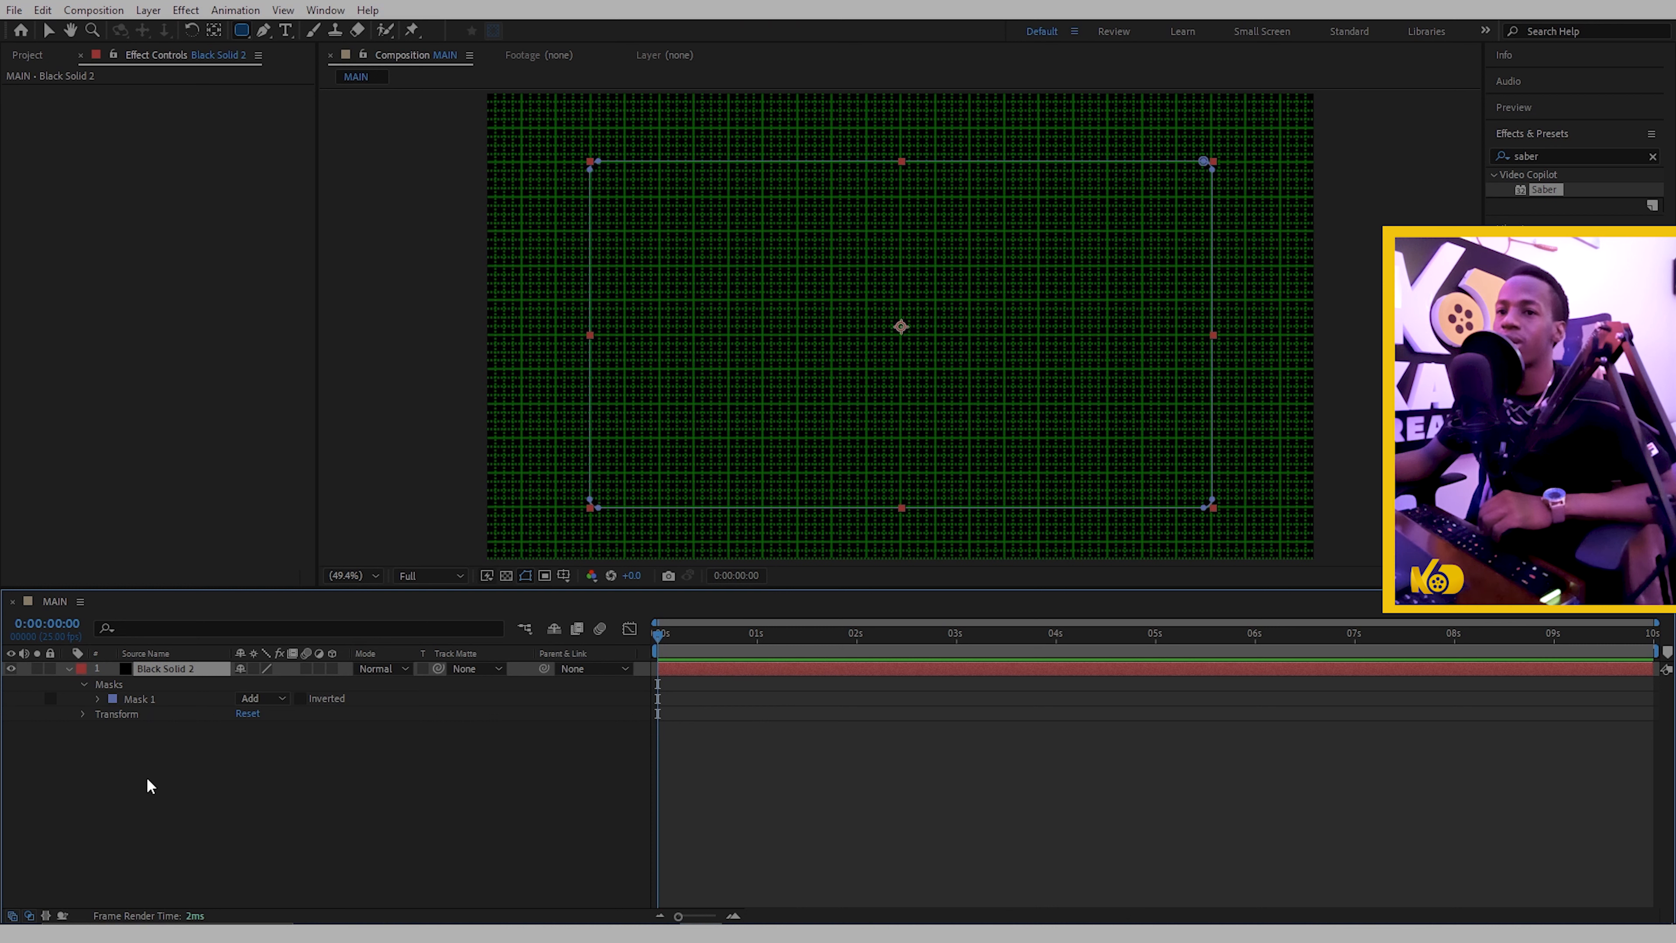
click(69, 668)
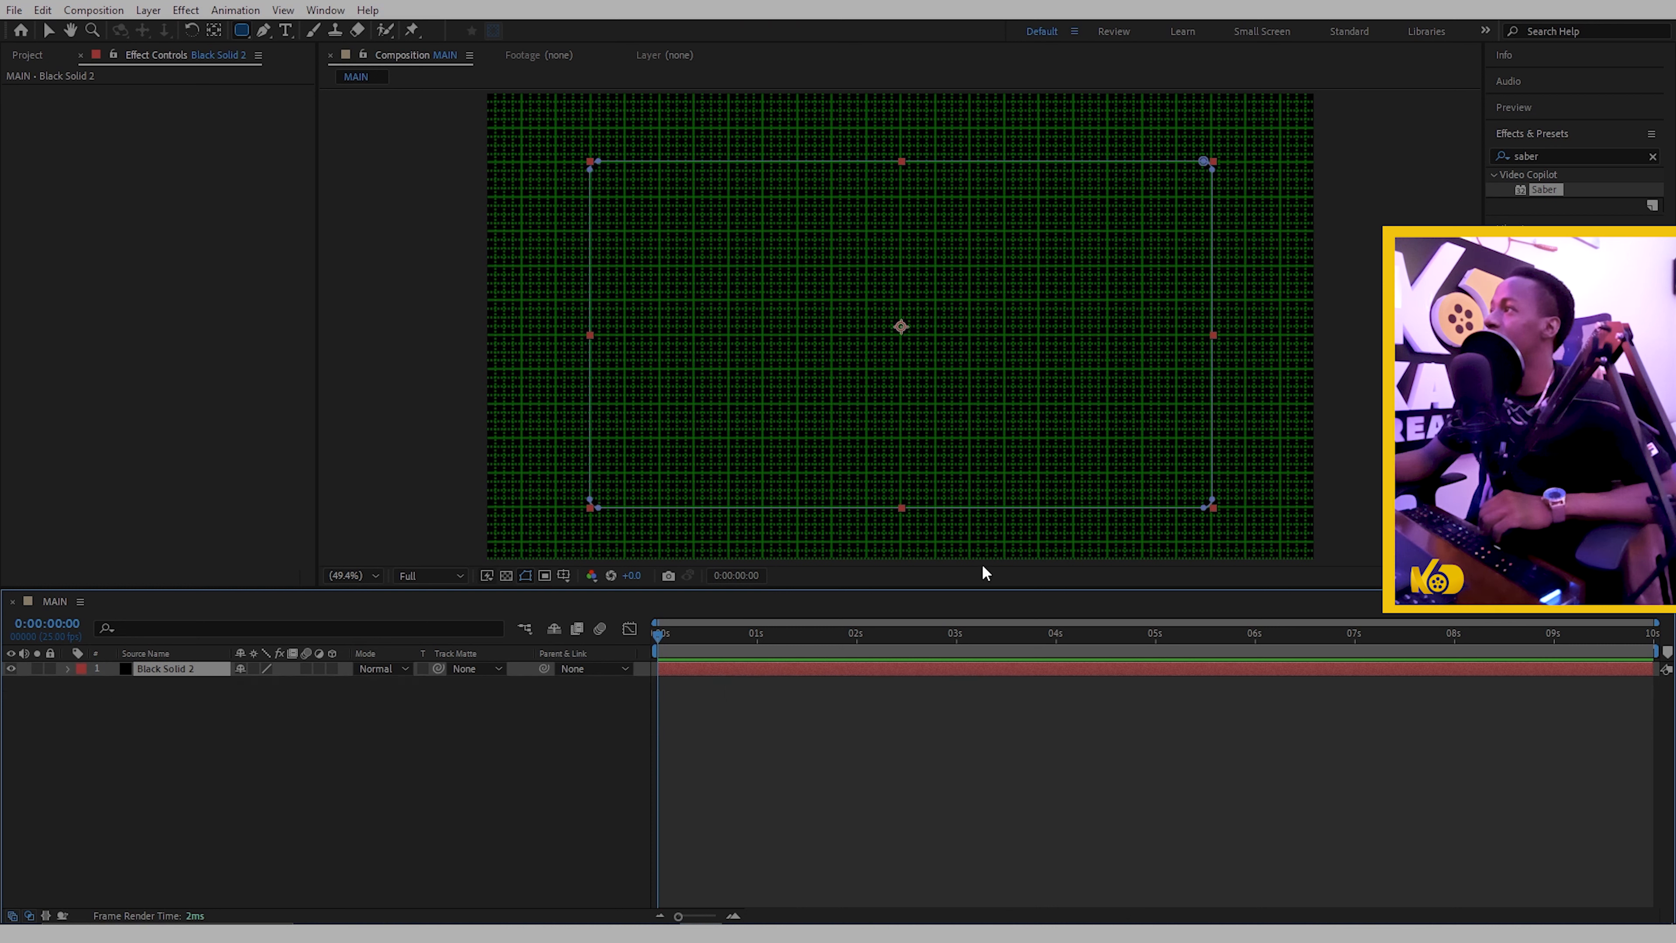
- Apply the Saber effect to the masked solid and set its core type to Layer Masks
drag(1530, 189, 860, 668)
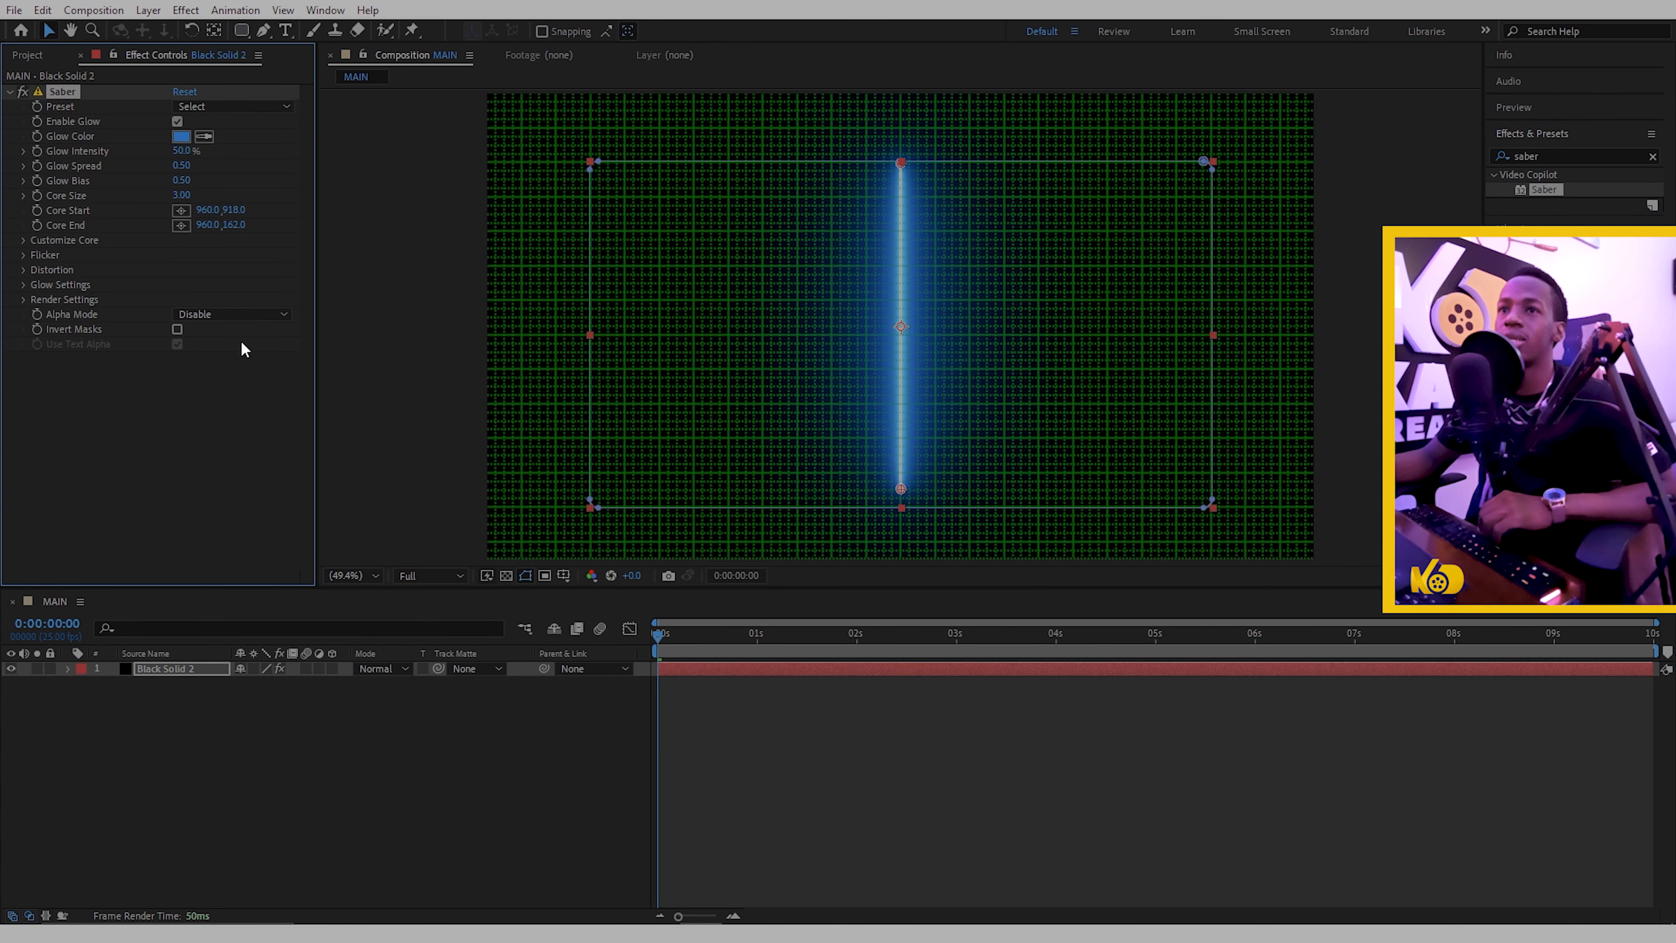
click(25, 241)
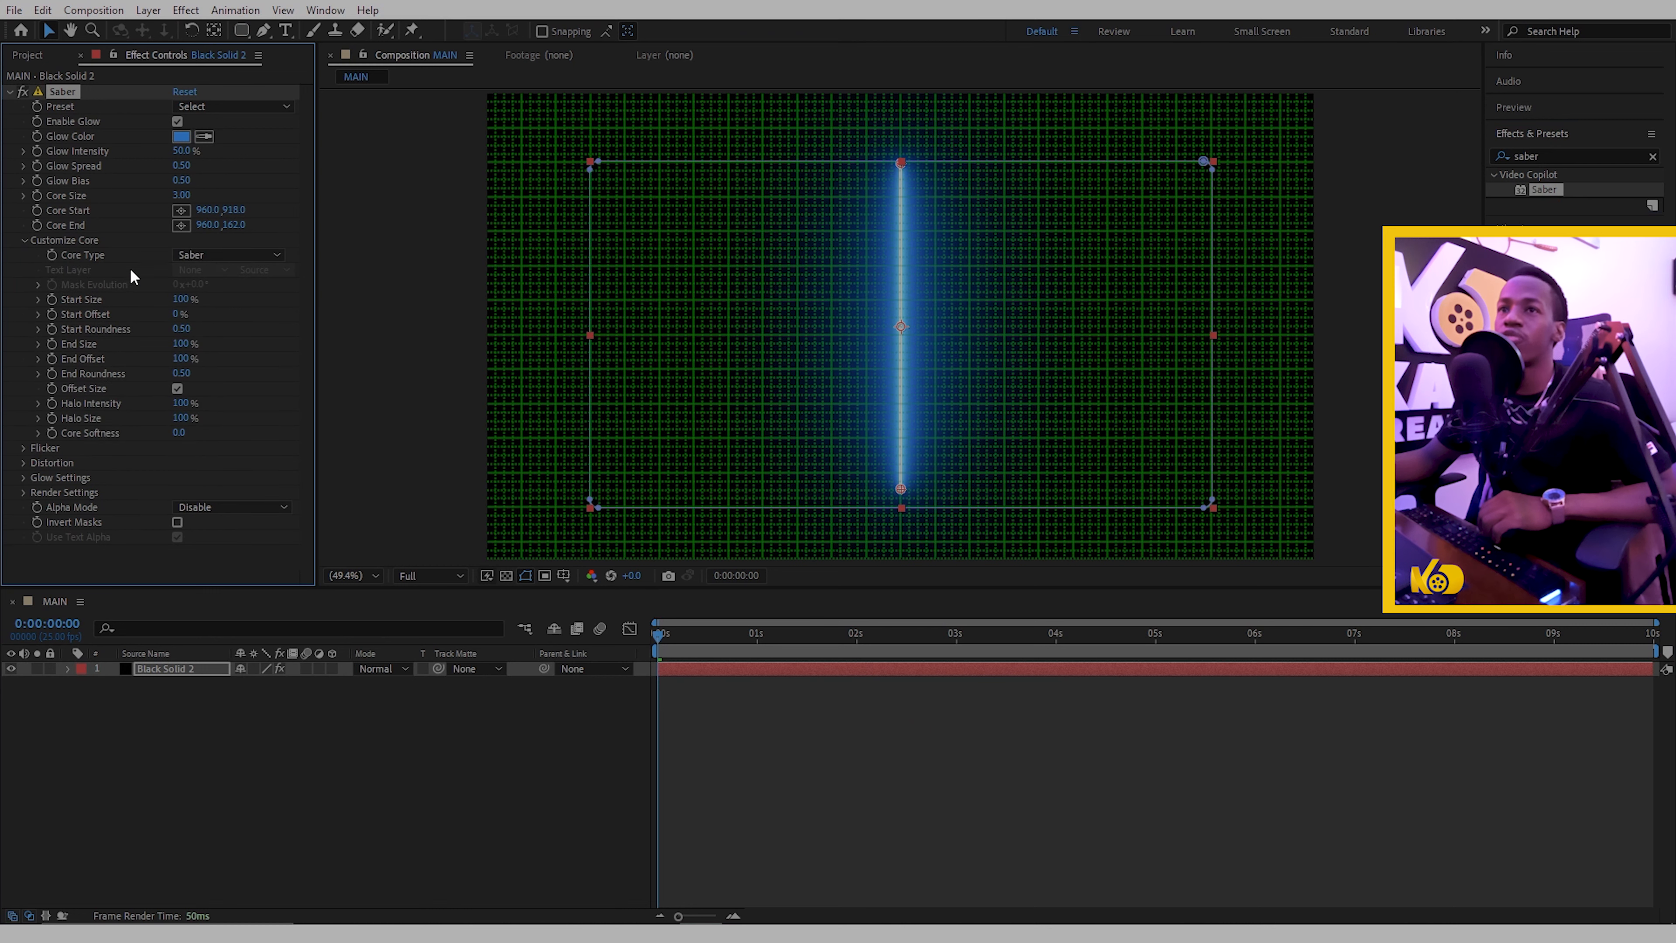
click(265, 254)
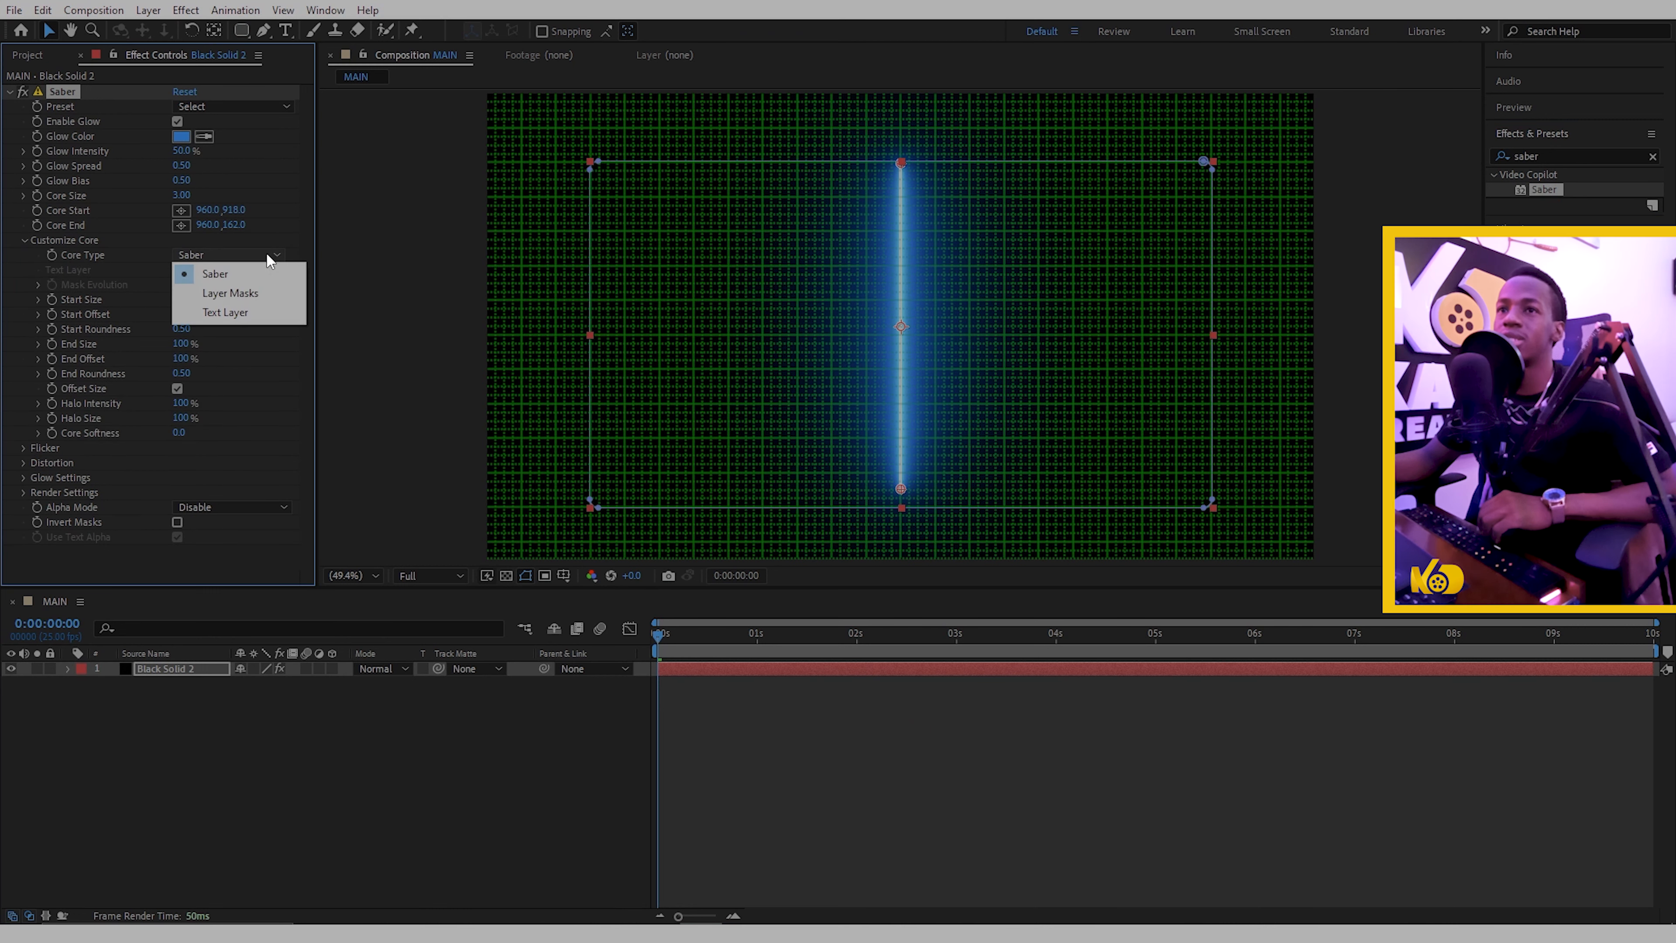
click(257, 300)
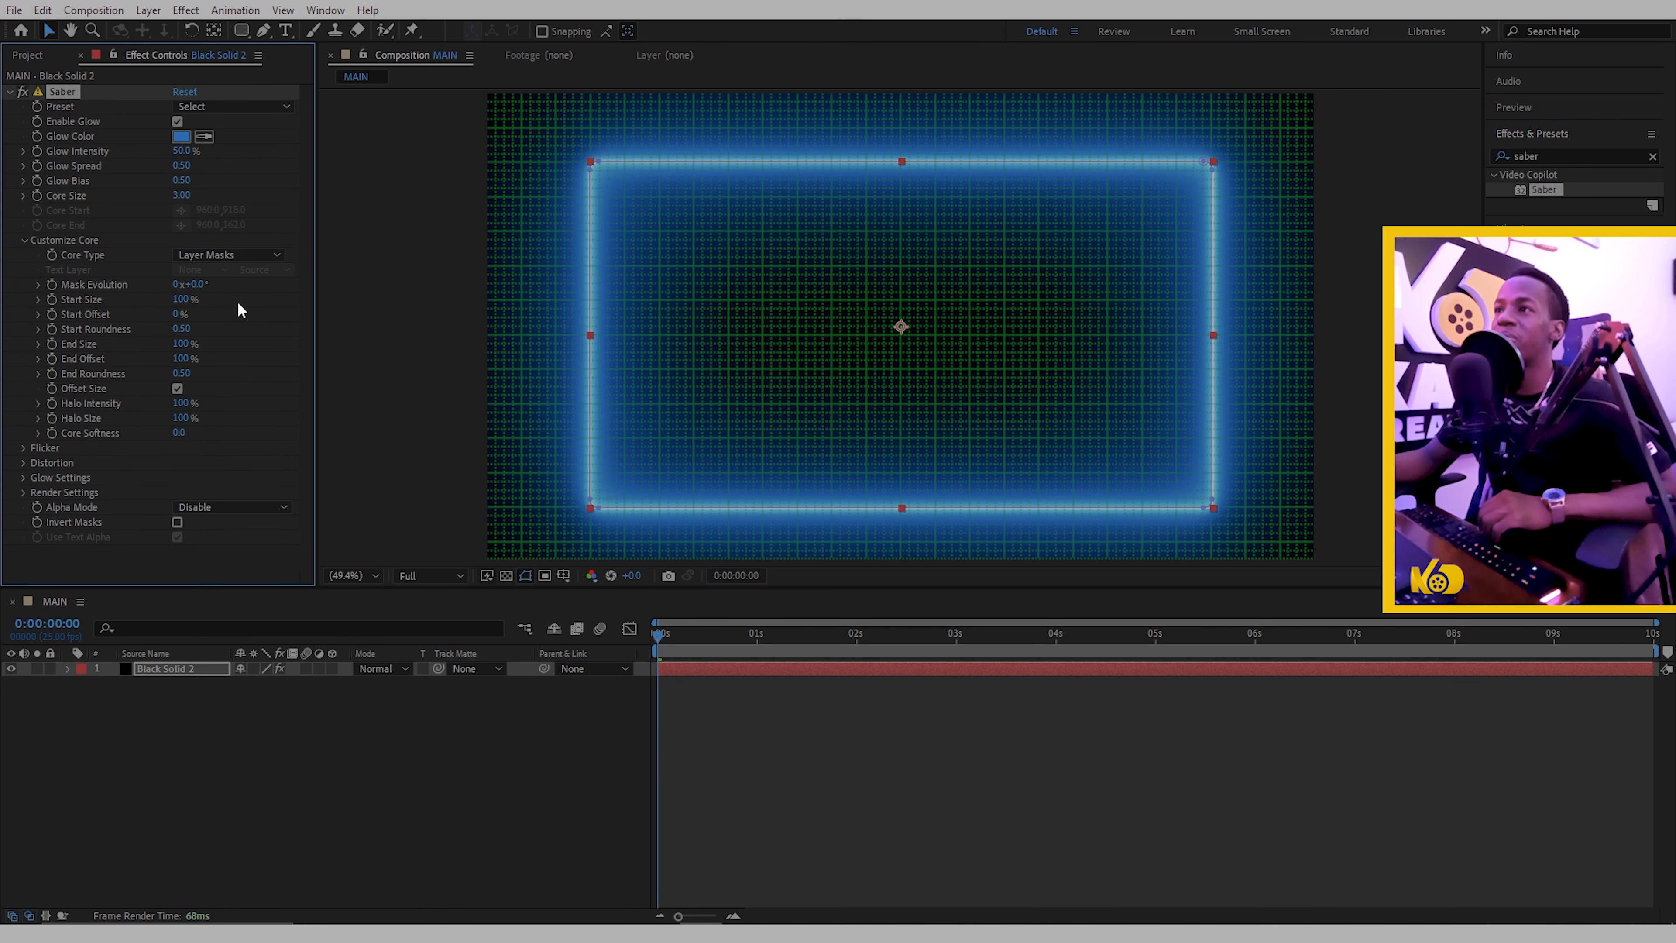
- Set the Saber glow color to cyan, 00F6FF
click(180, 137)
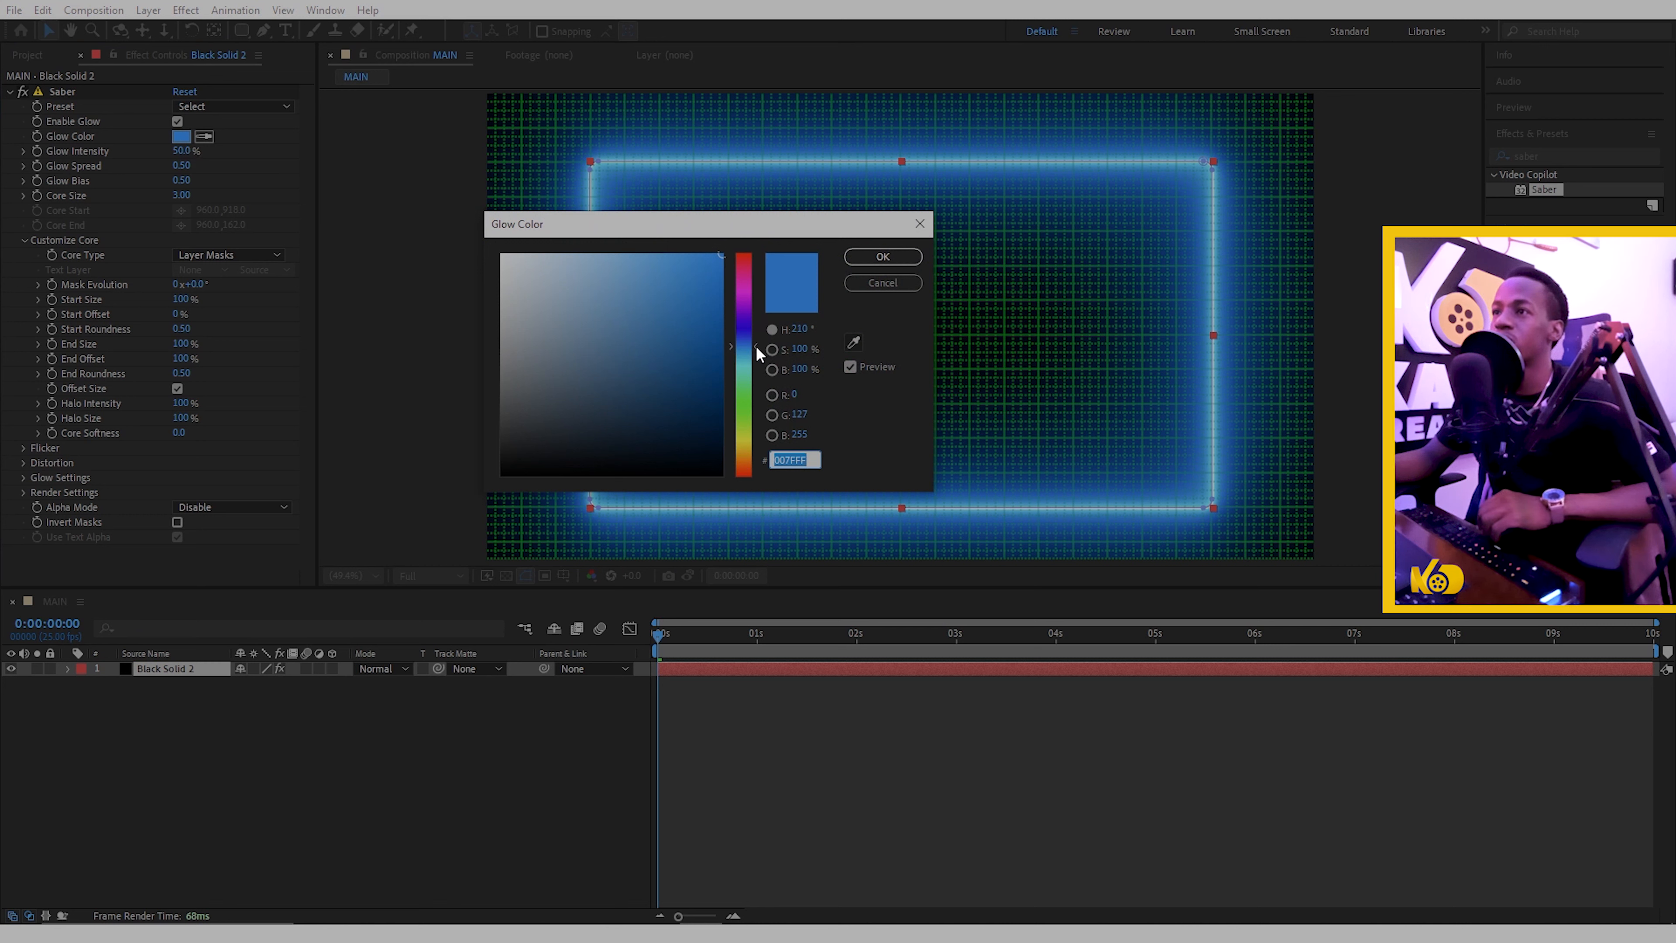
drag(755, 346, 747, 362)
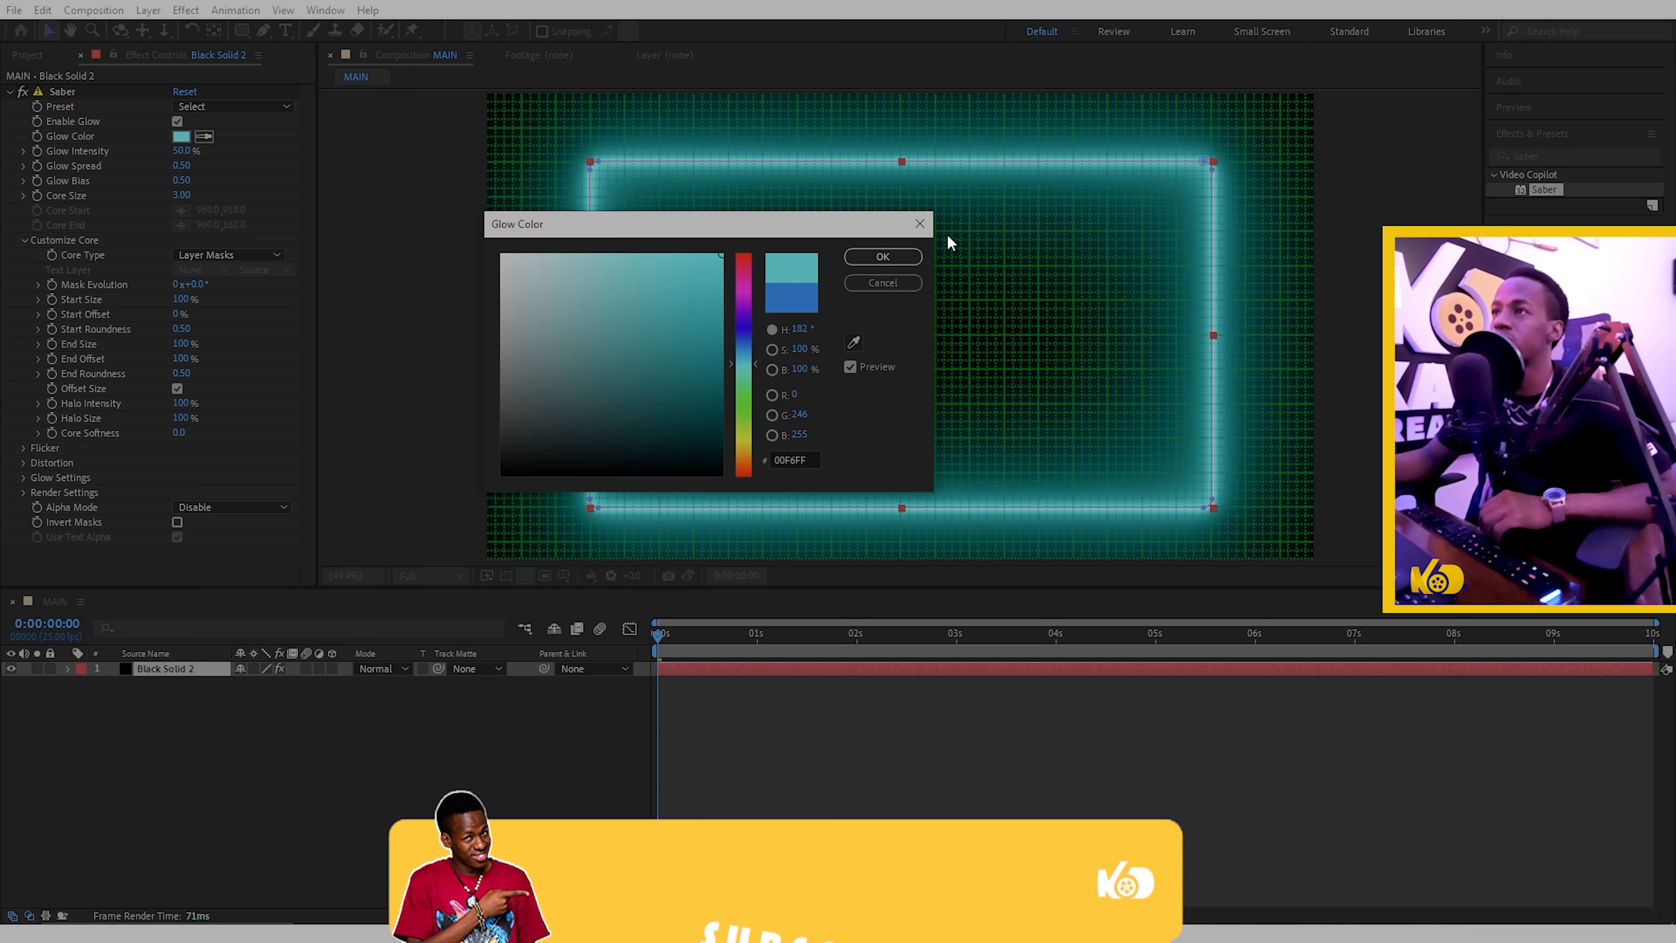
click(911, 255)
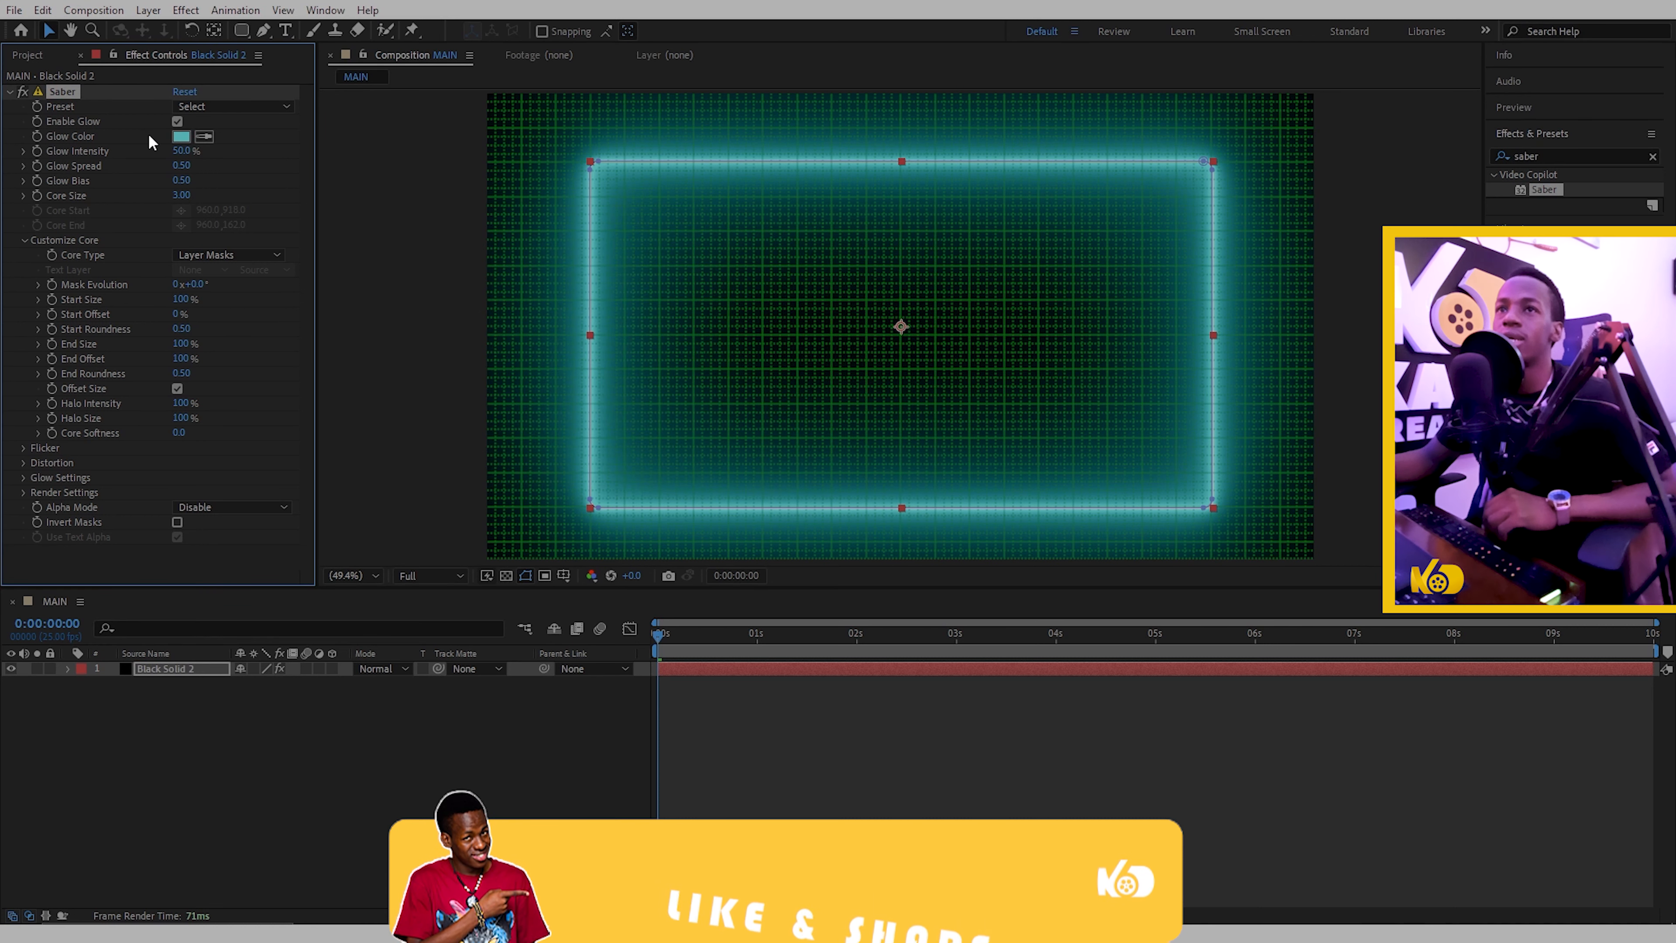
- Hide the composition grid and set the Saber glow intensity to 25%
click(563, 574)
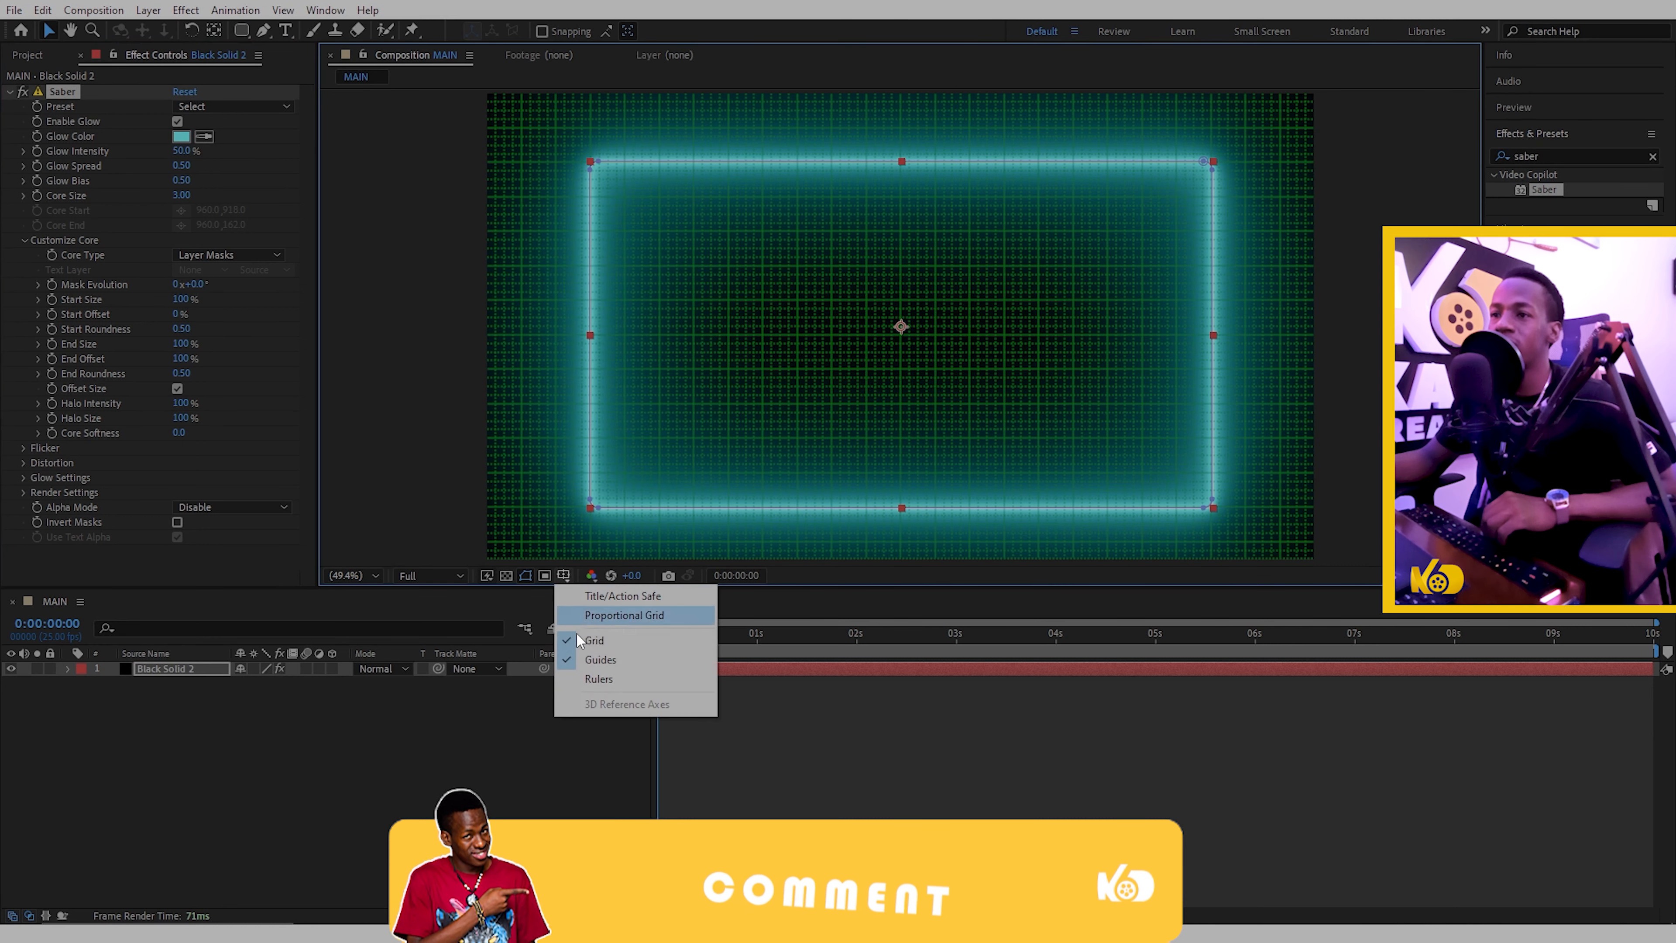
click(573, 642)
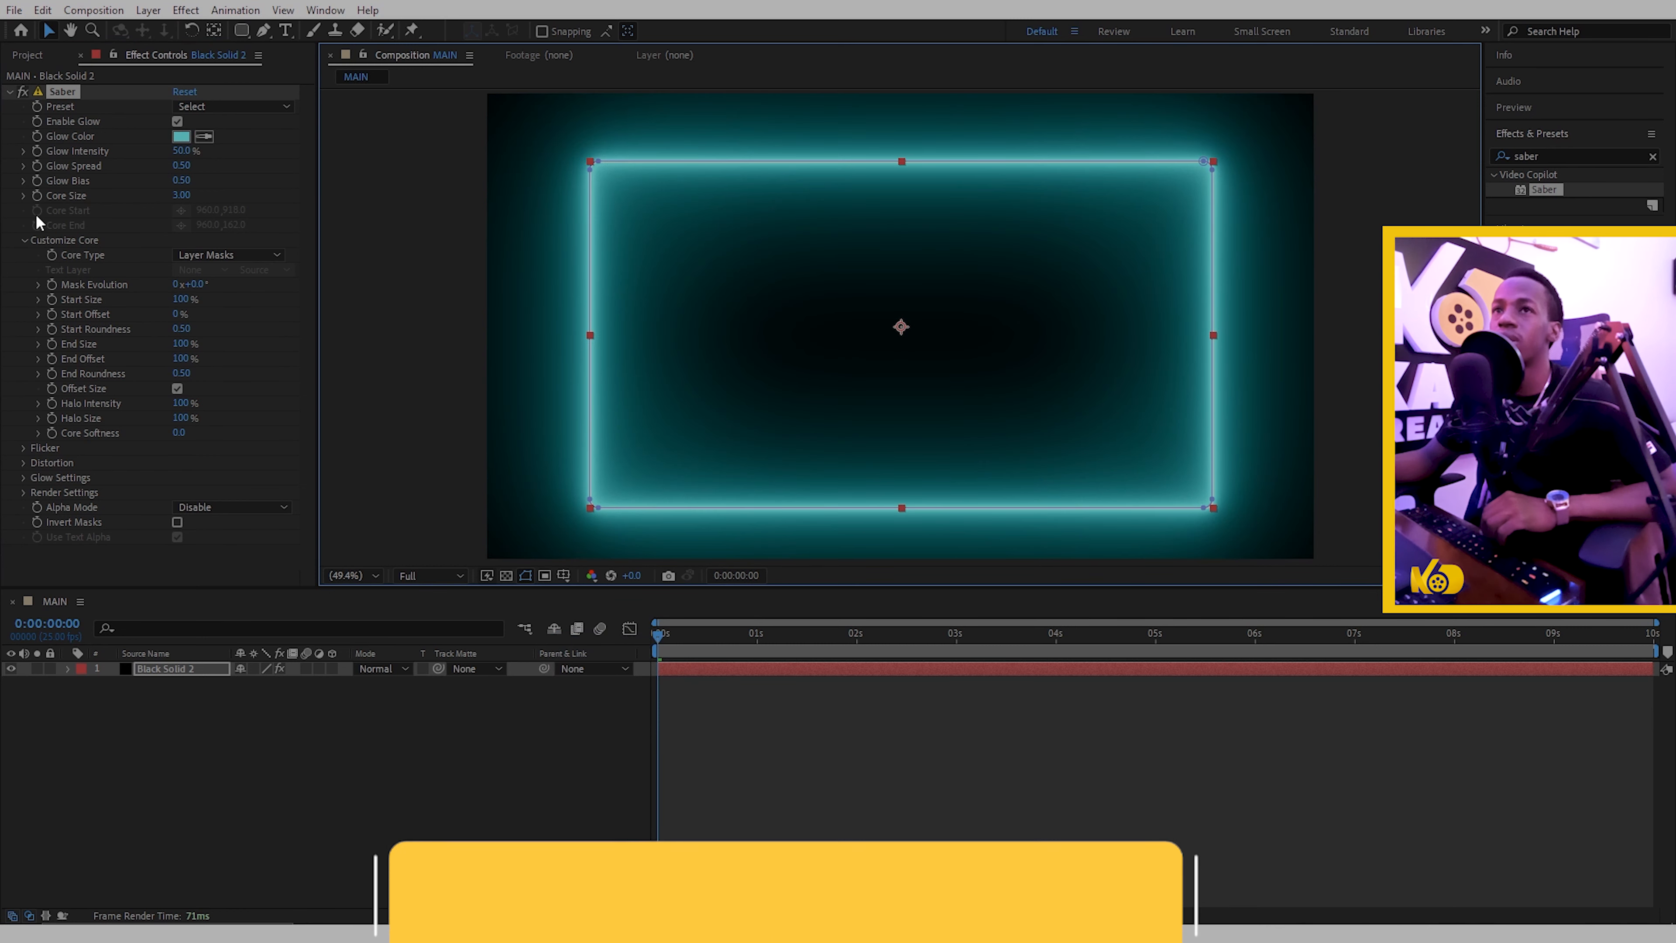
drag(184, 155, 160, 150)
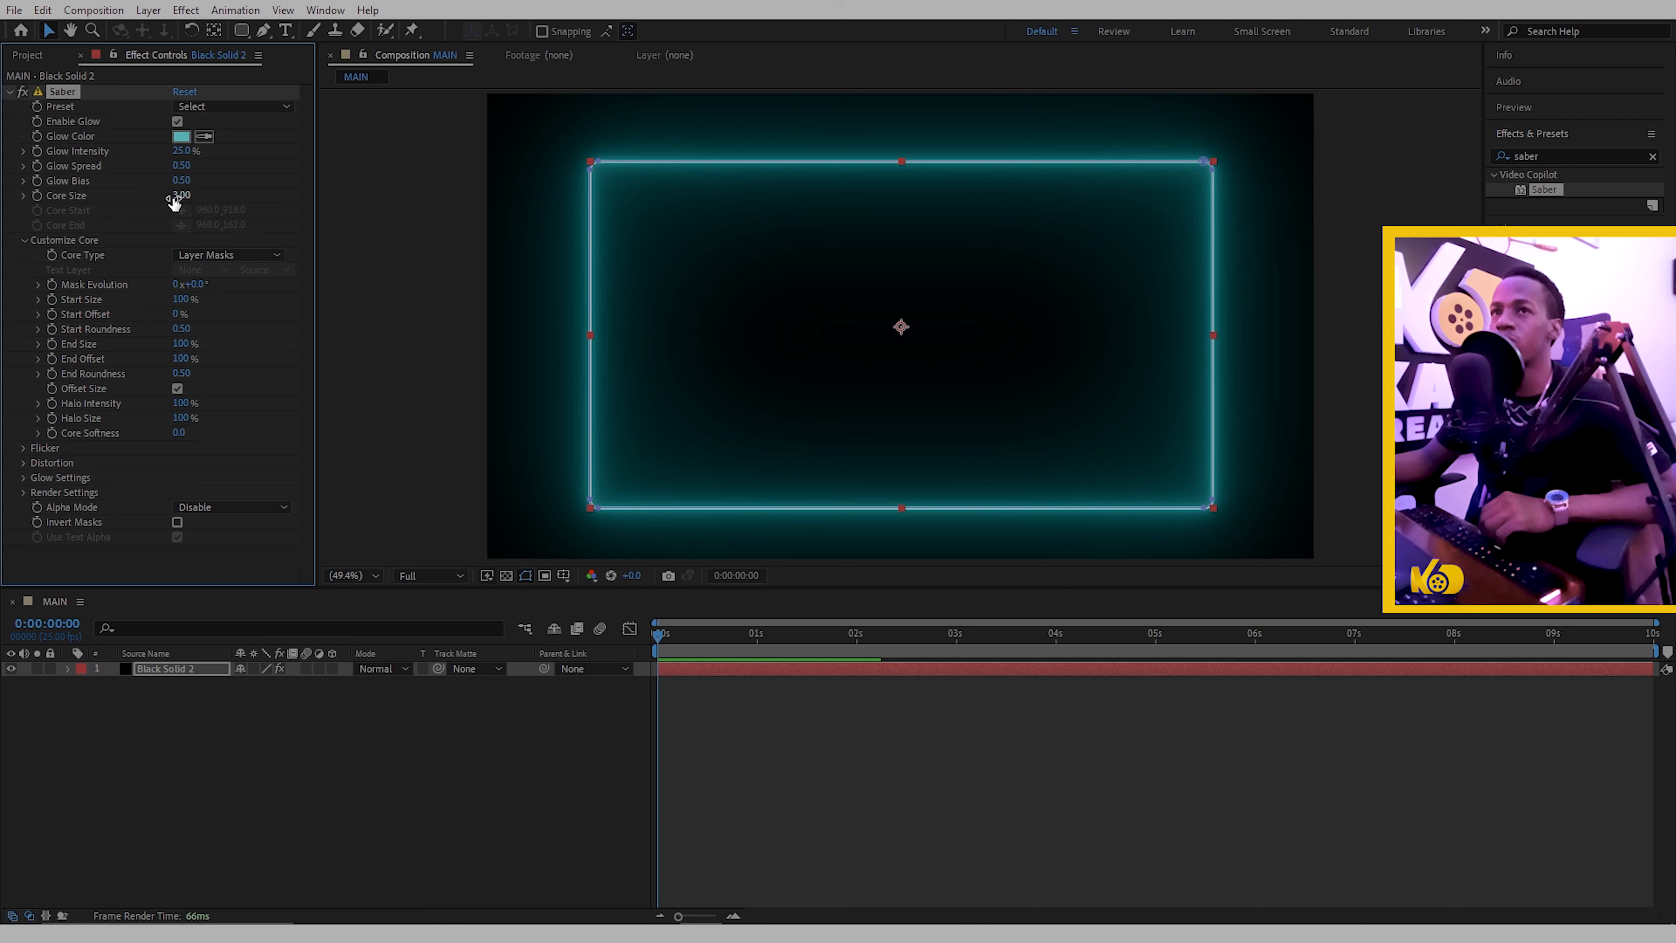
- Set Saber's alpha mode to Mask Glow, with glow intensity 17%, glow spread 0.32 and glow bias 0.73
click(755, 676)
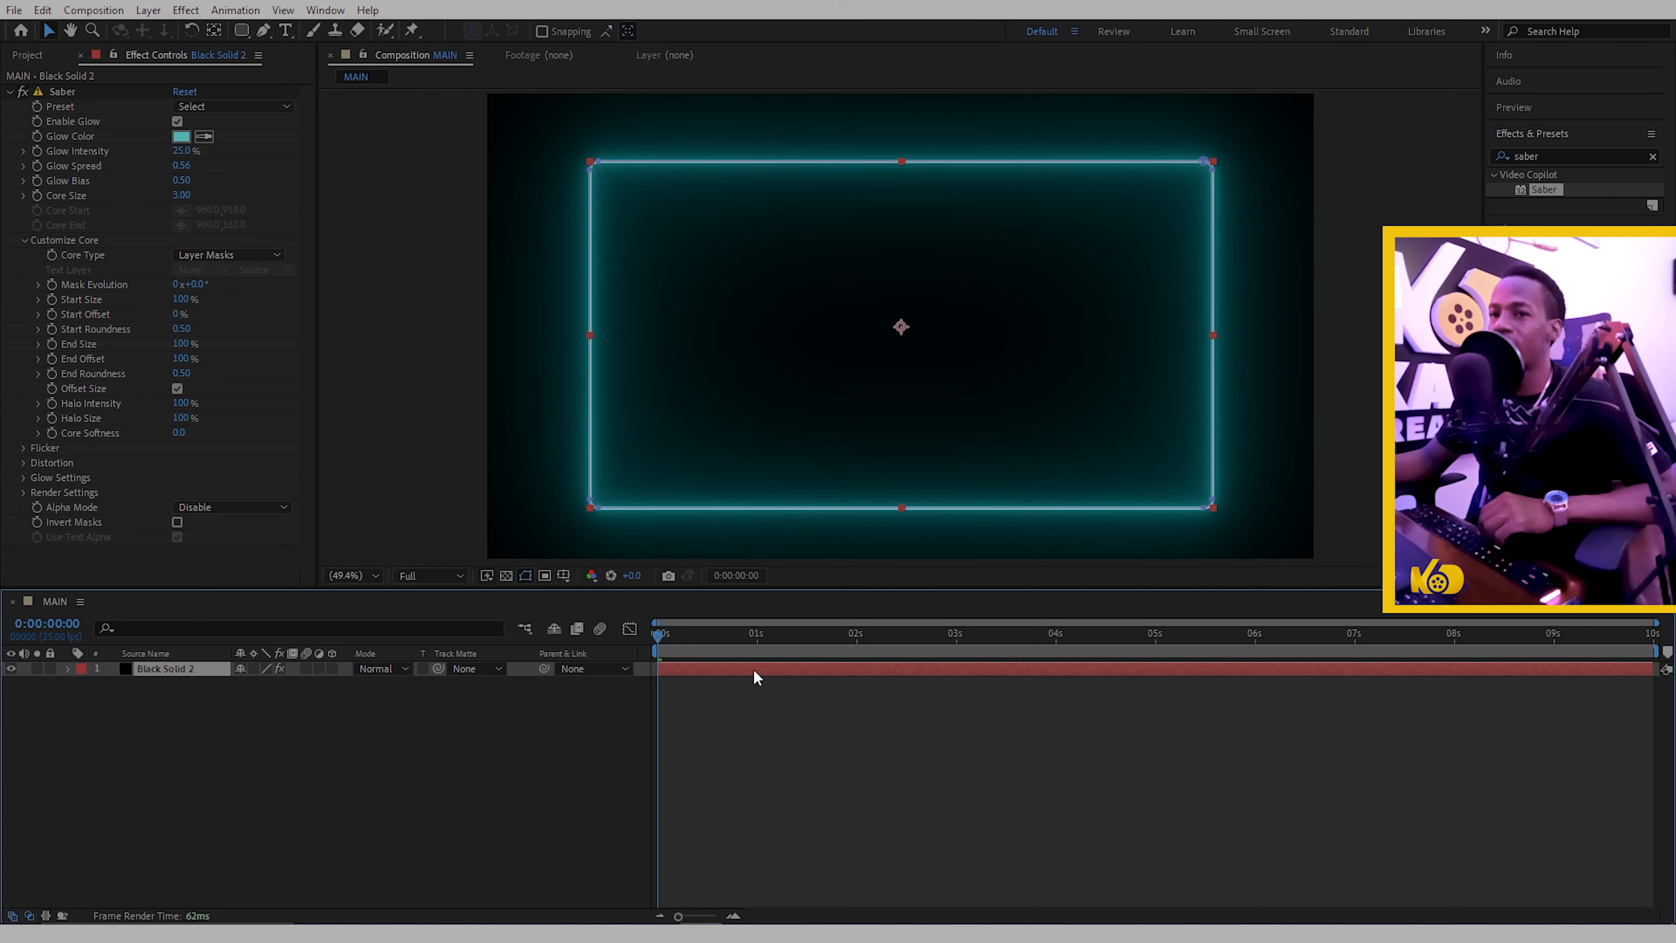
click(264, 31)
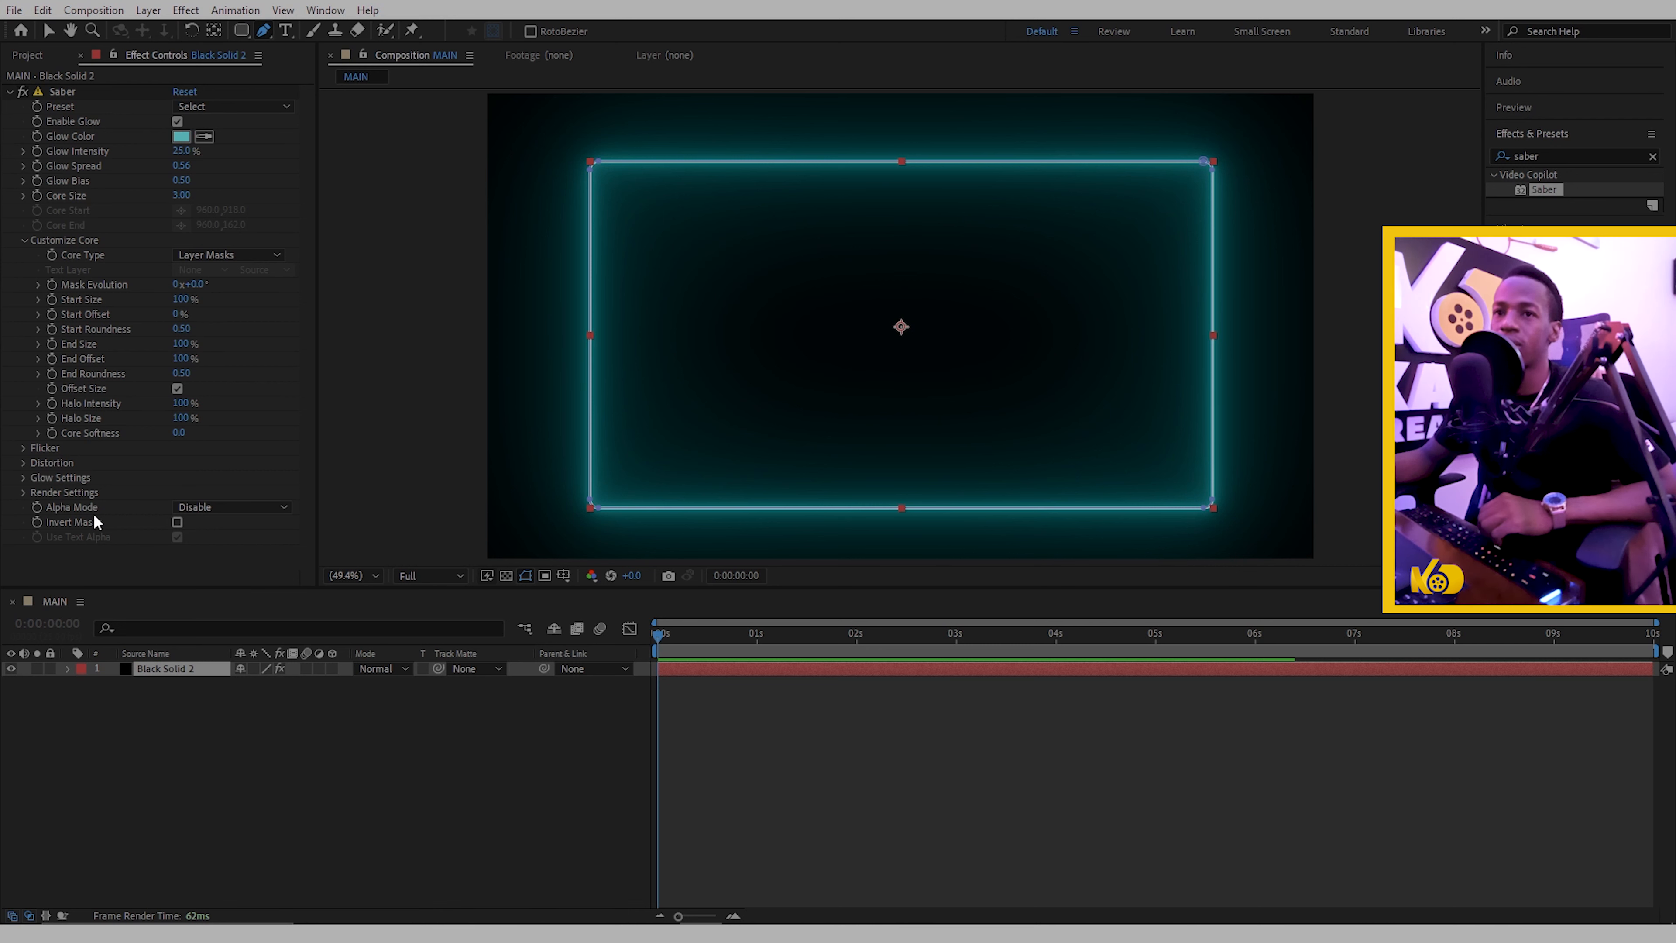
click(250, 510)
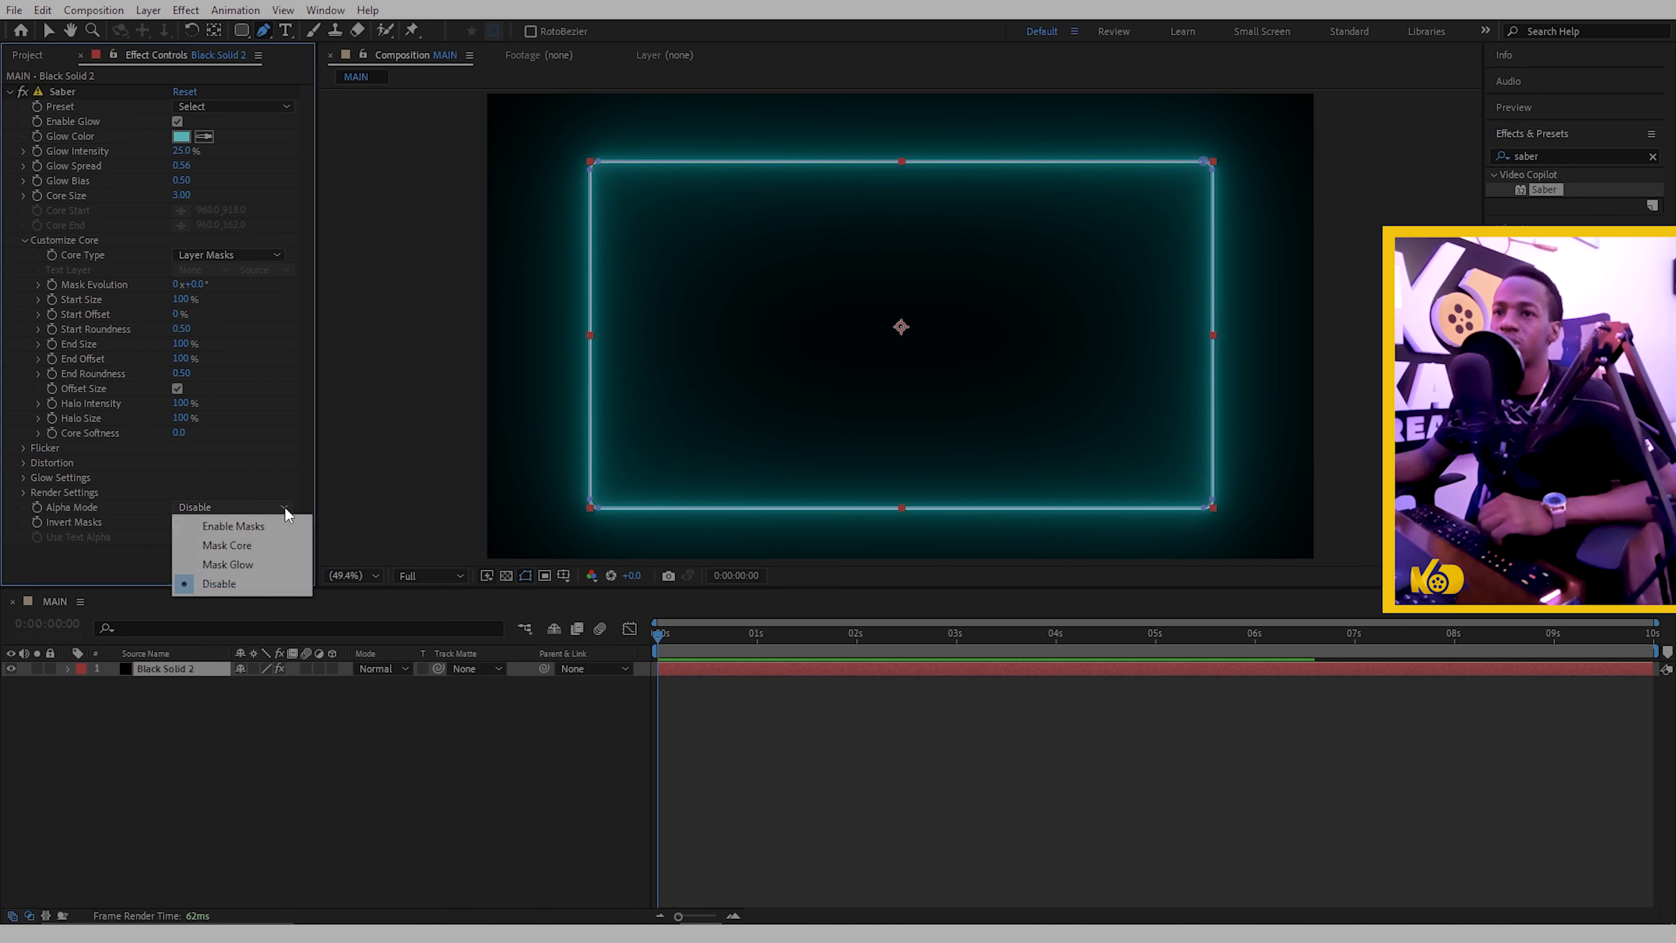
click(250, 569)
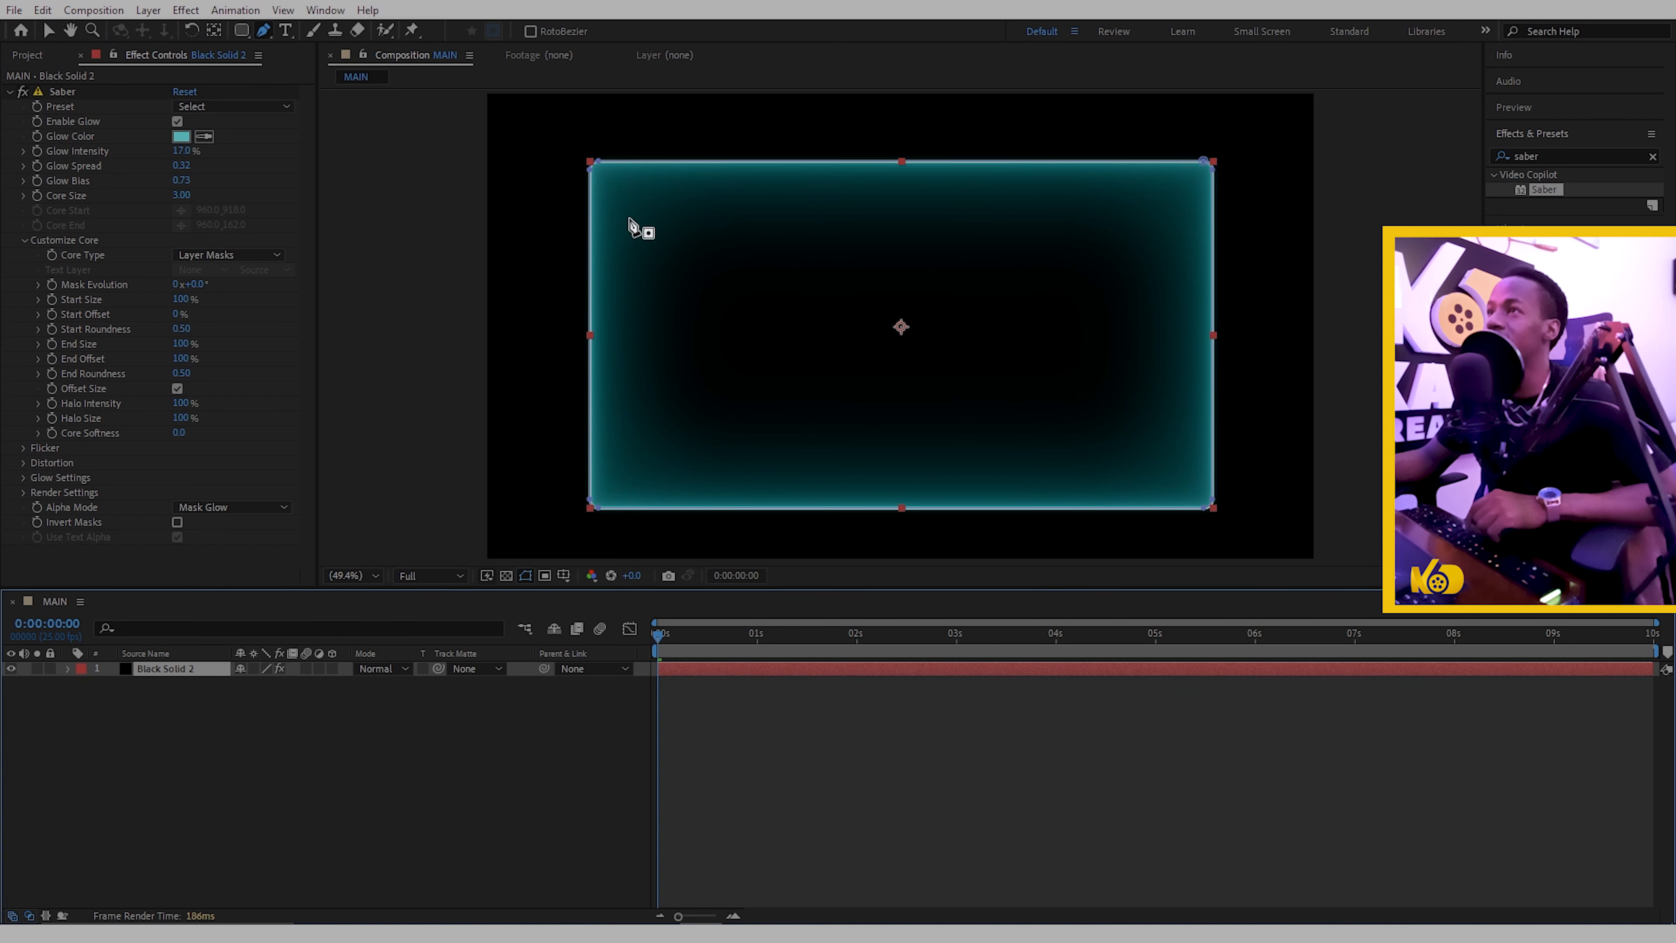
- Show the composition grid and add four grid-aligned Pen points on the mask's right edge, in one upper and one lower pair
click(563, 574)
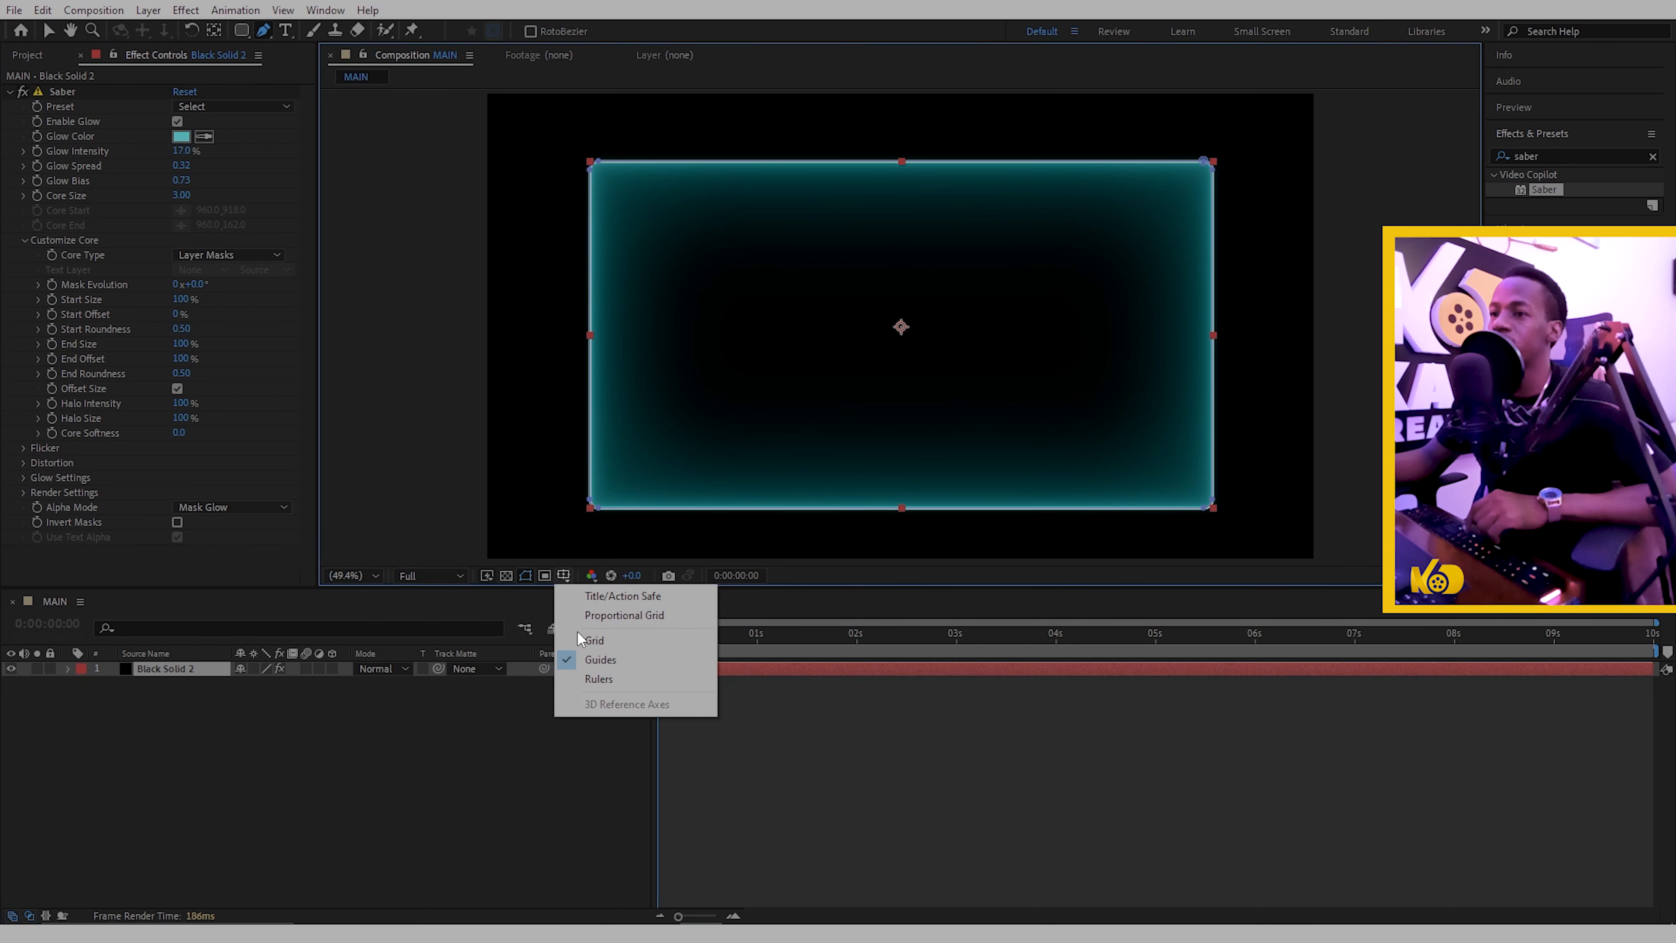
click(593, 640)
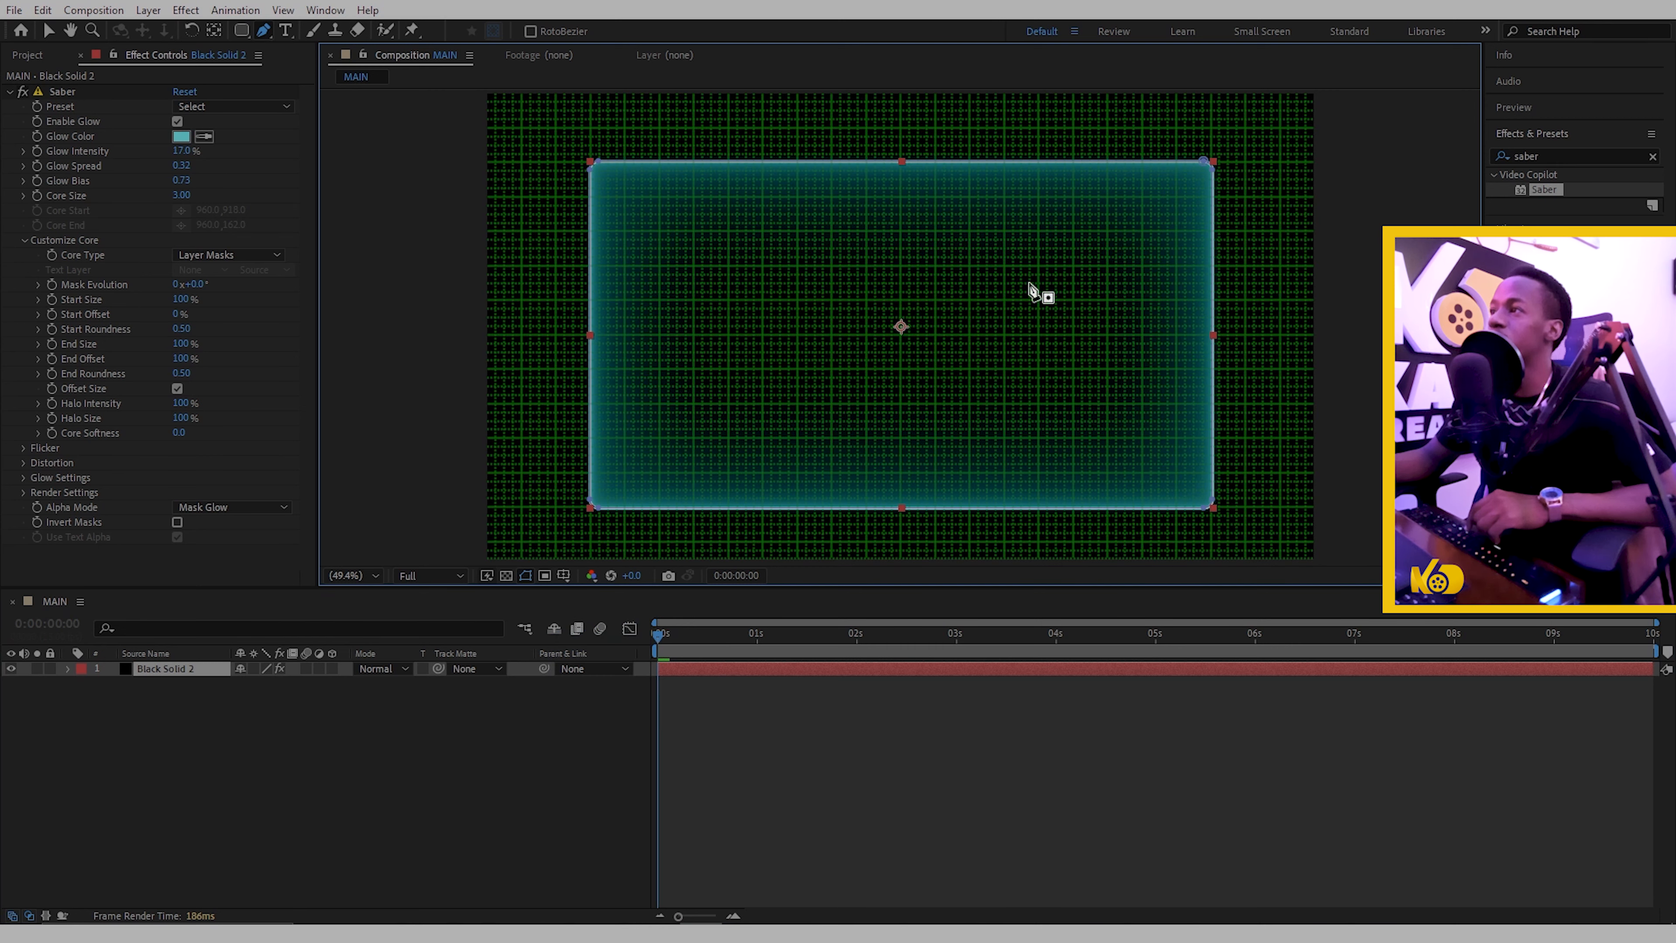
click(1214, 473)
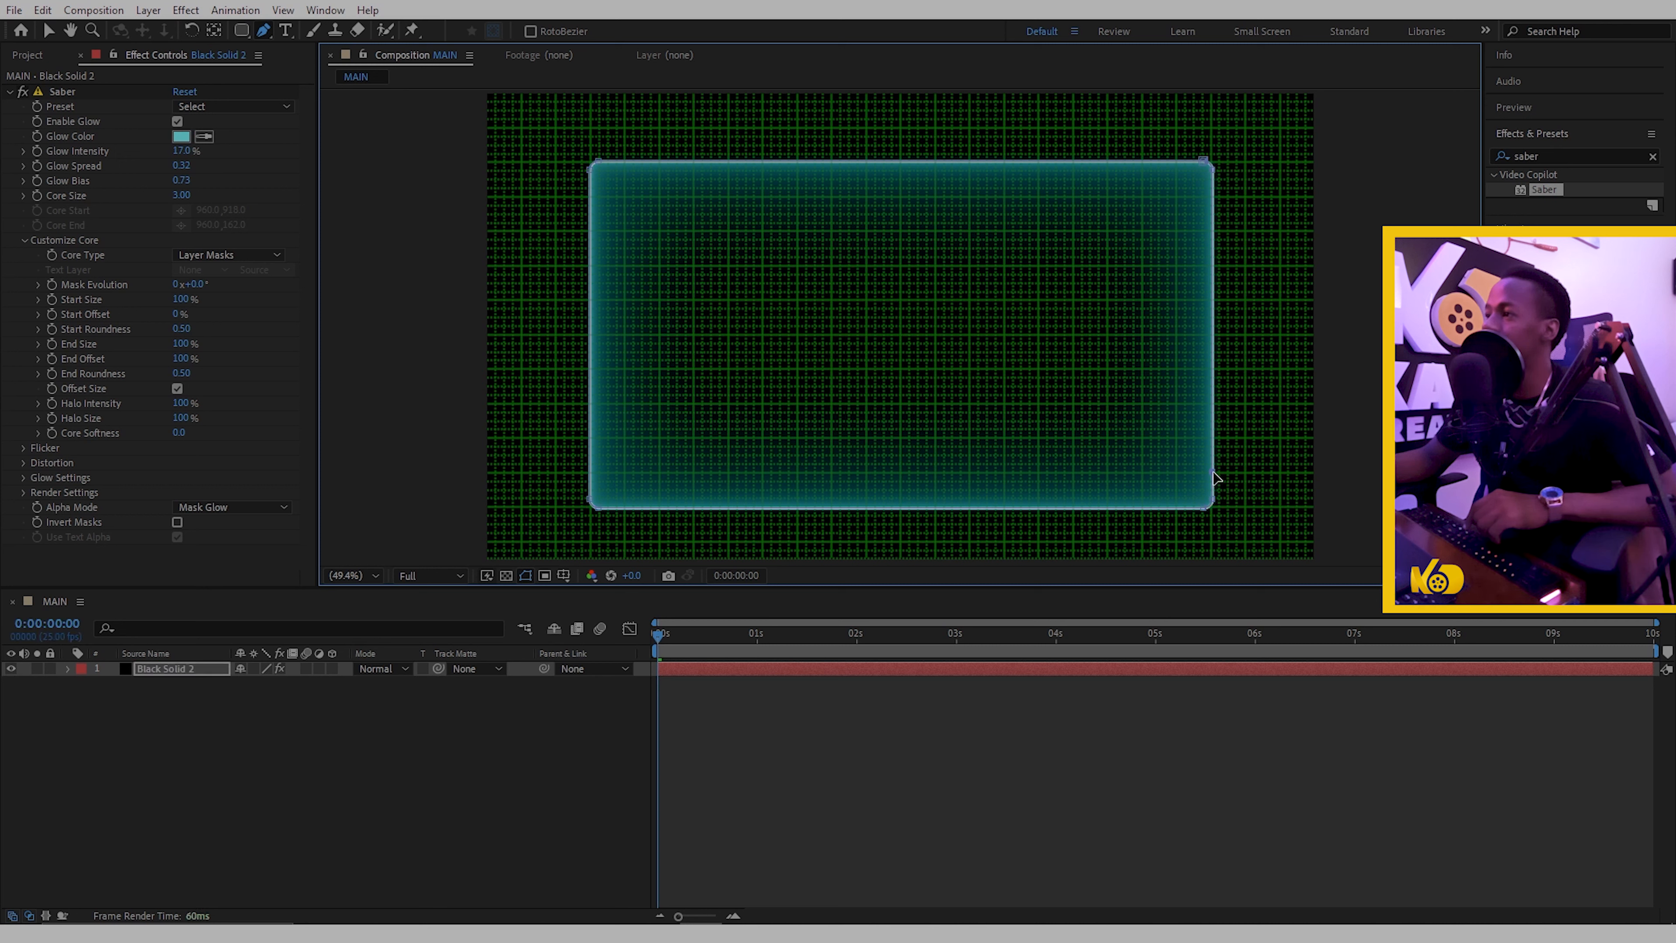
click(1213, 438)
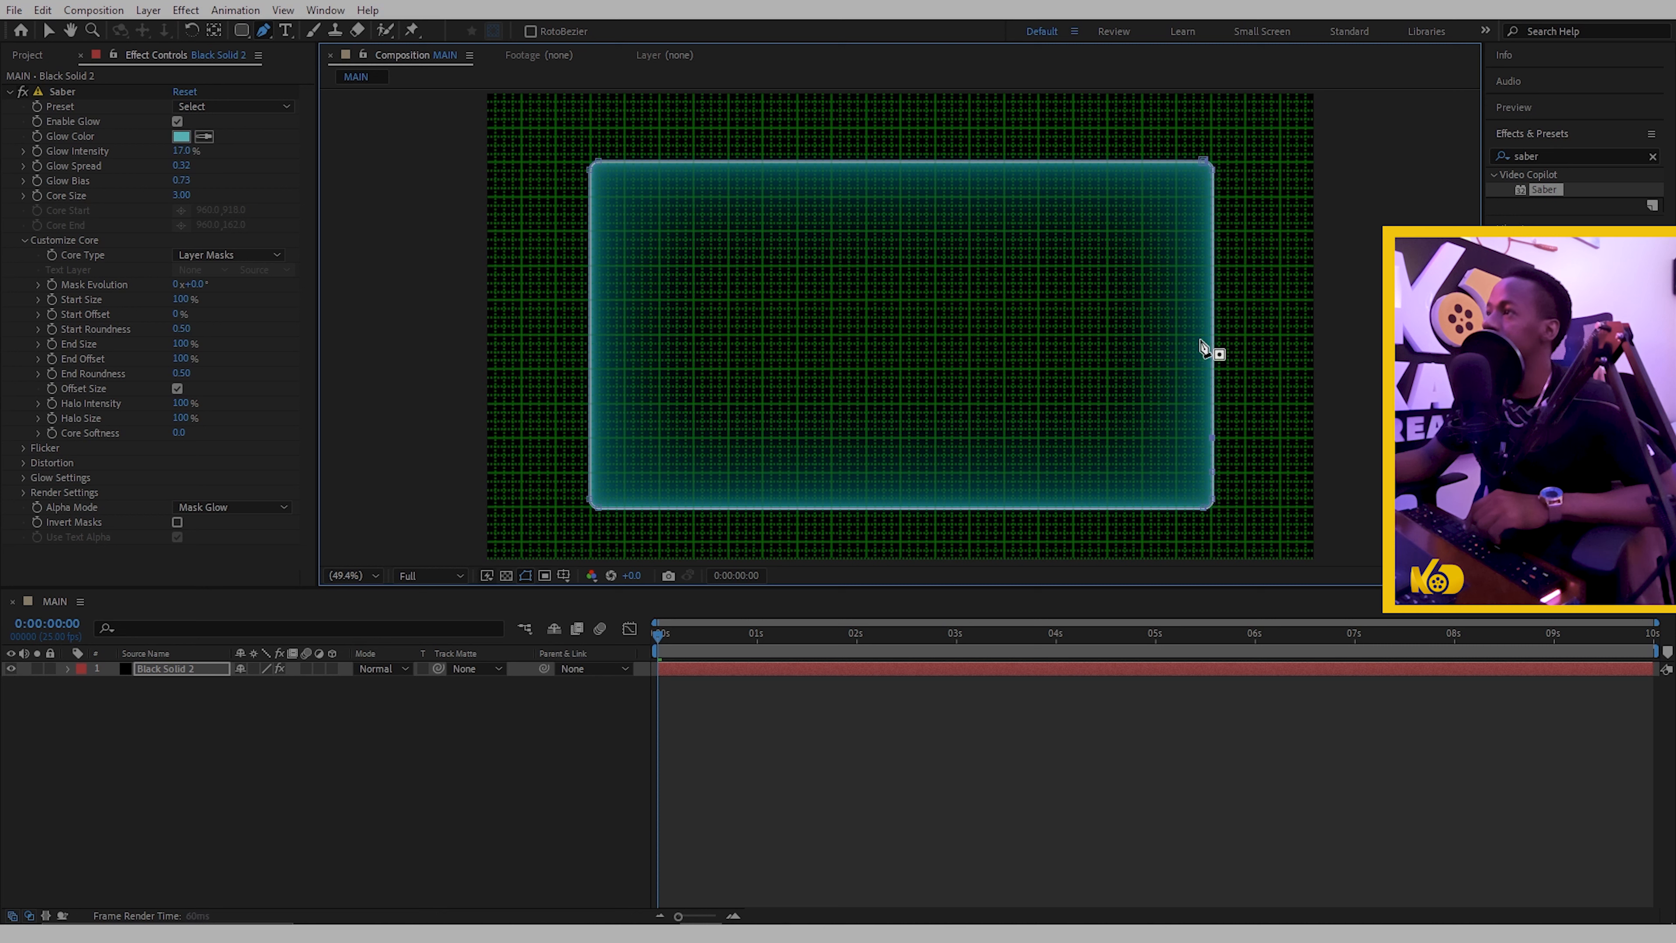
click(1213, 301)
click(1213, 264)
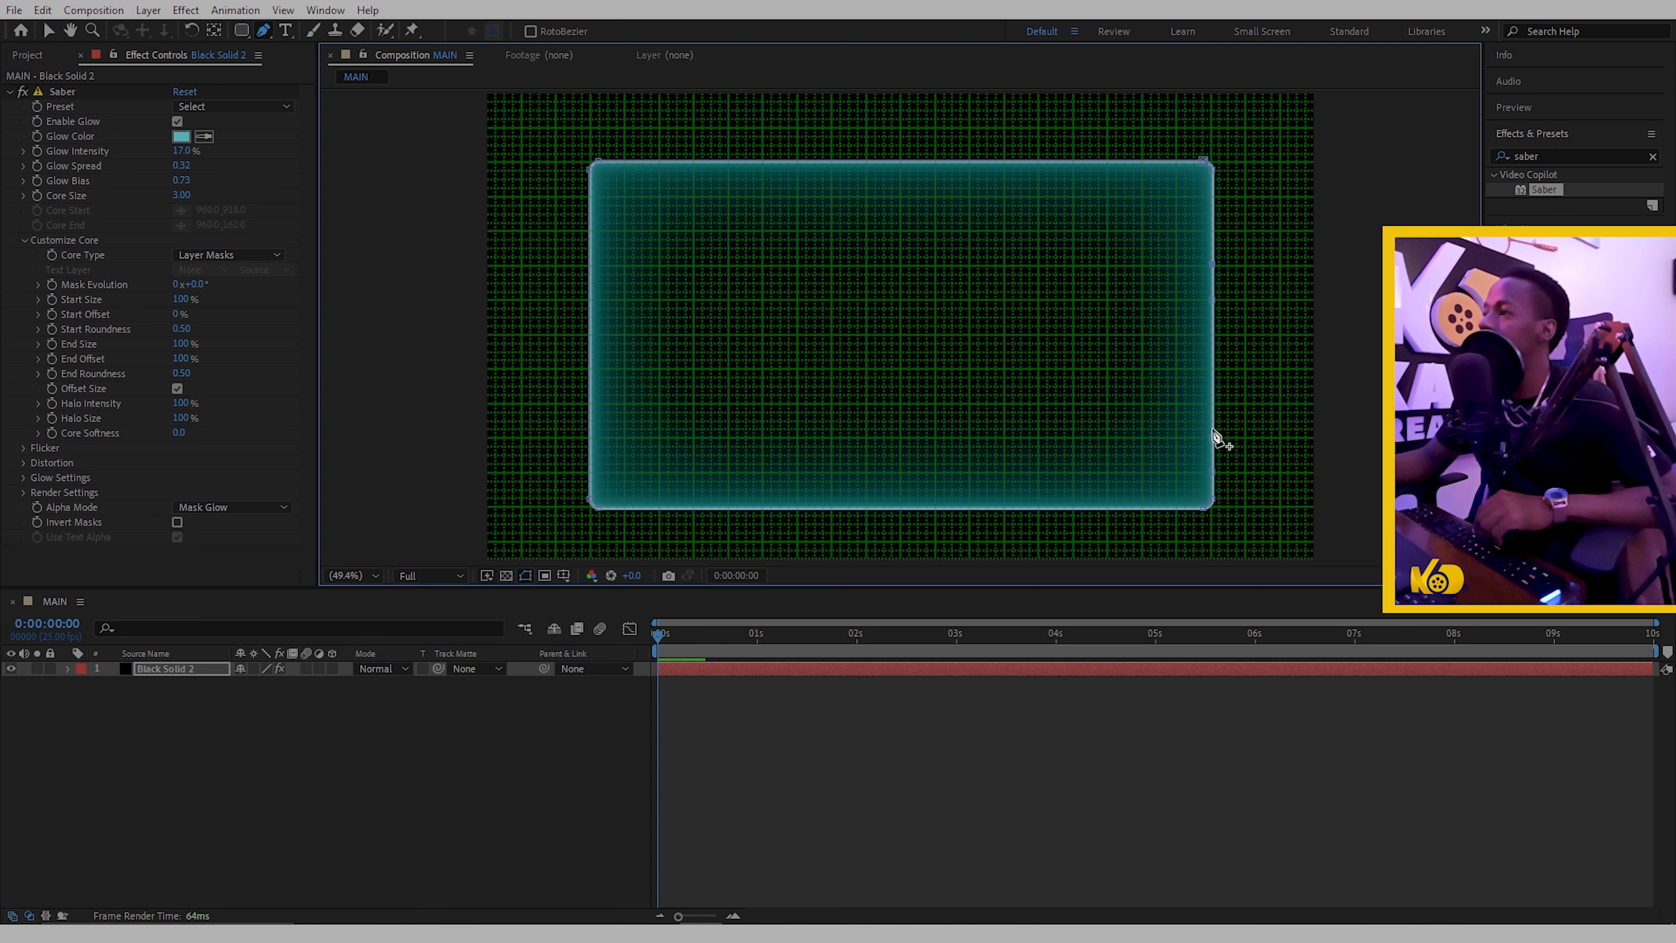
click(1213, 437)
click(1212, 454)
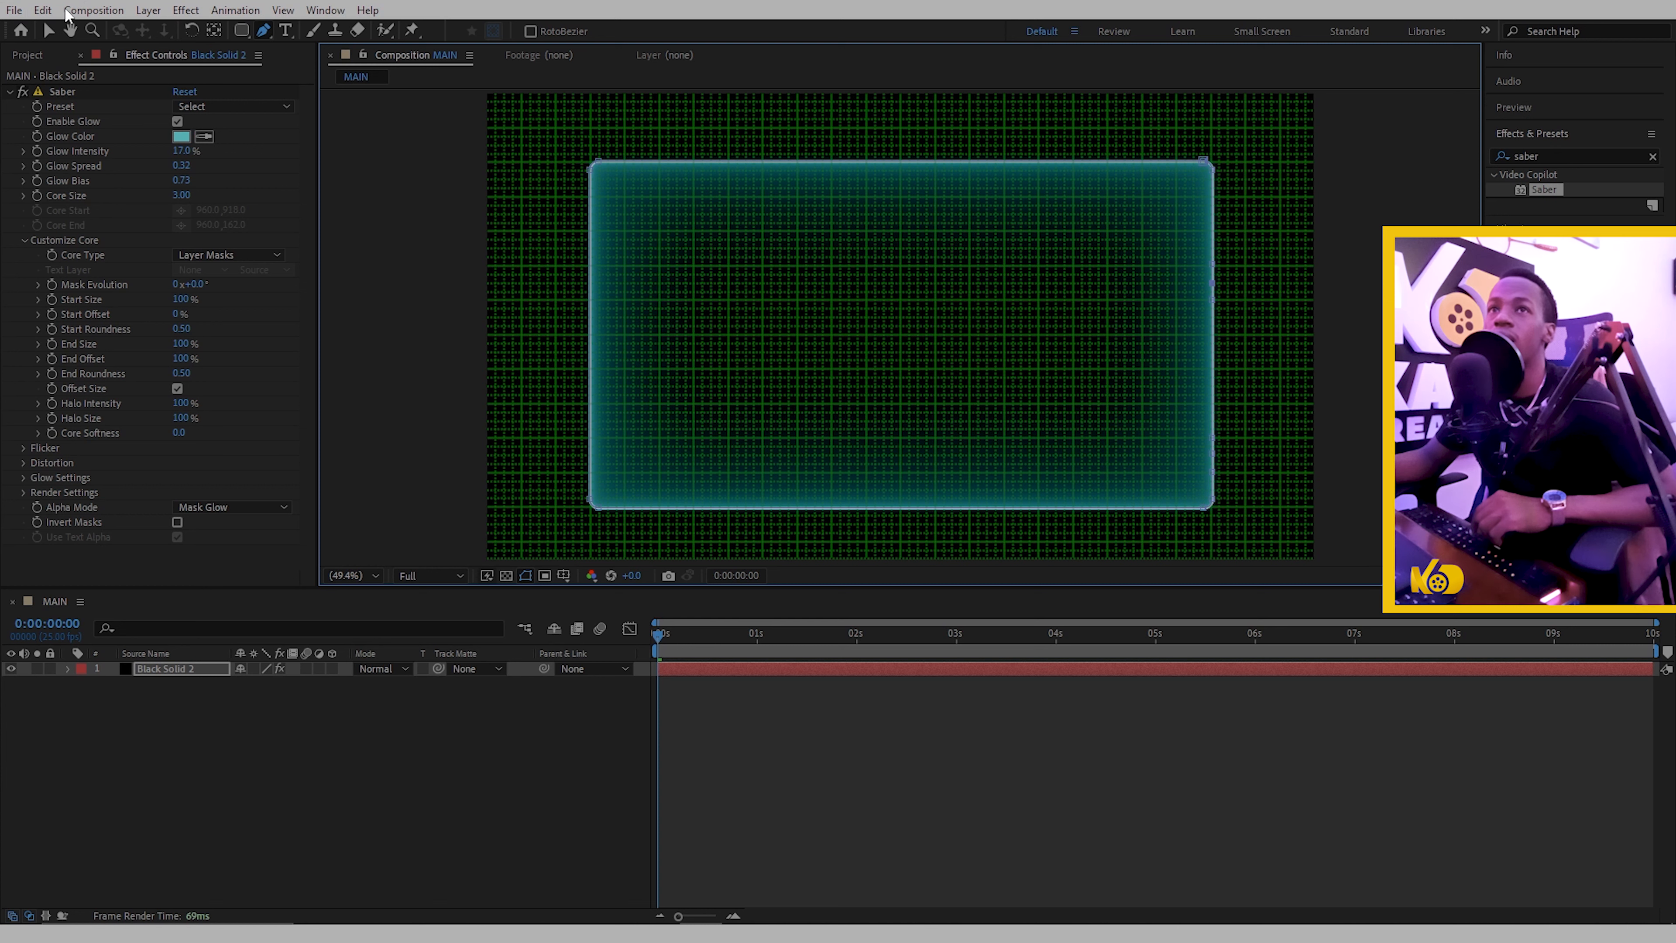
- Nudge the two inner points of the mask's right edge inward to form a long notch with angled ends
click(49, 33)
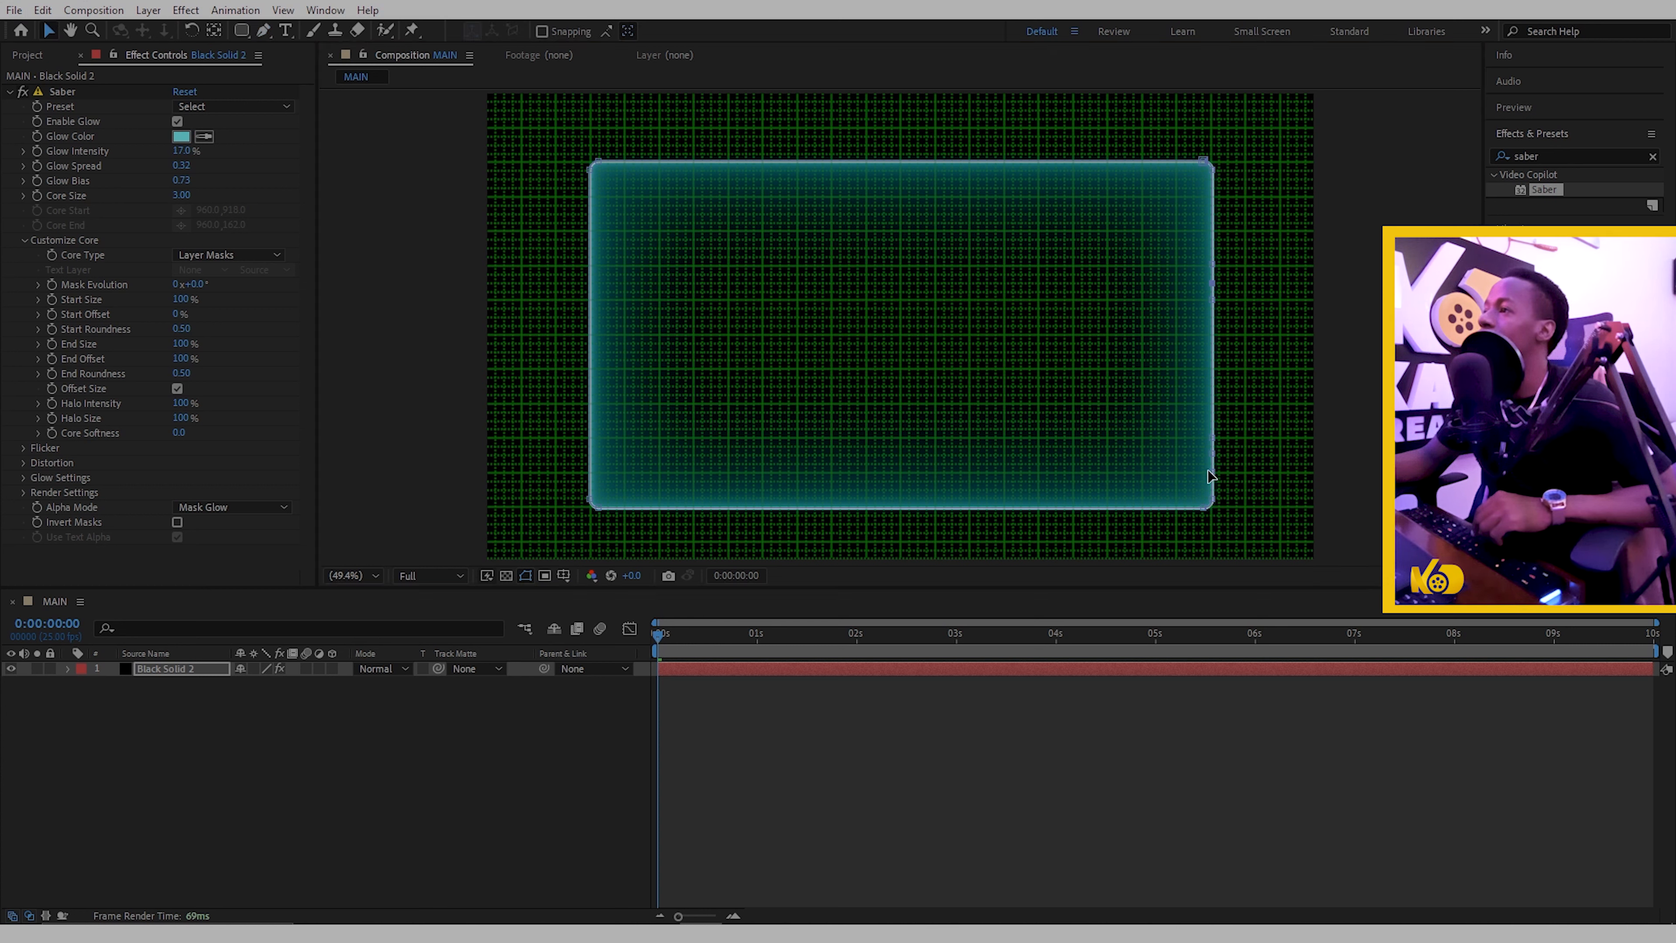
drag(1234, 463, 1180, 278)
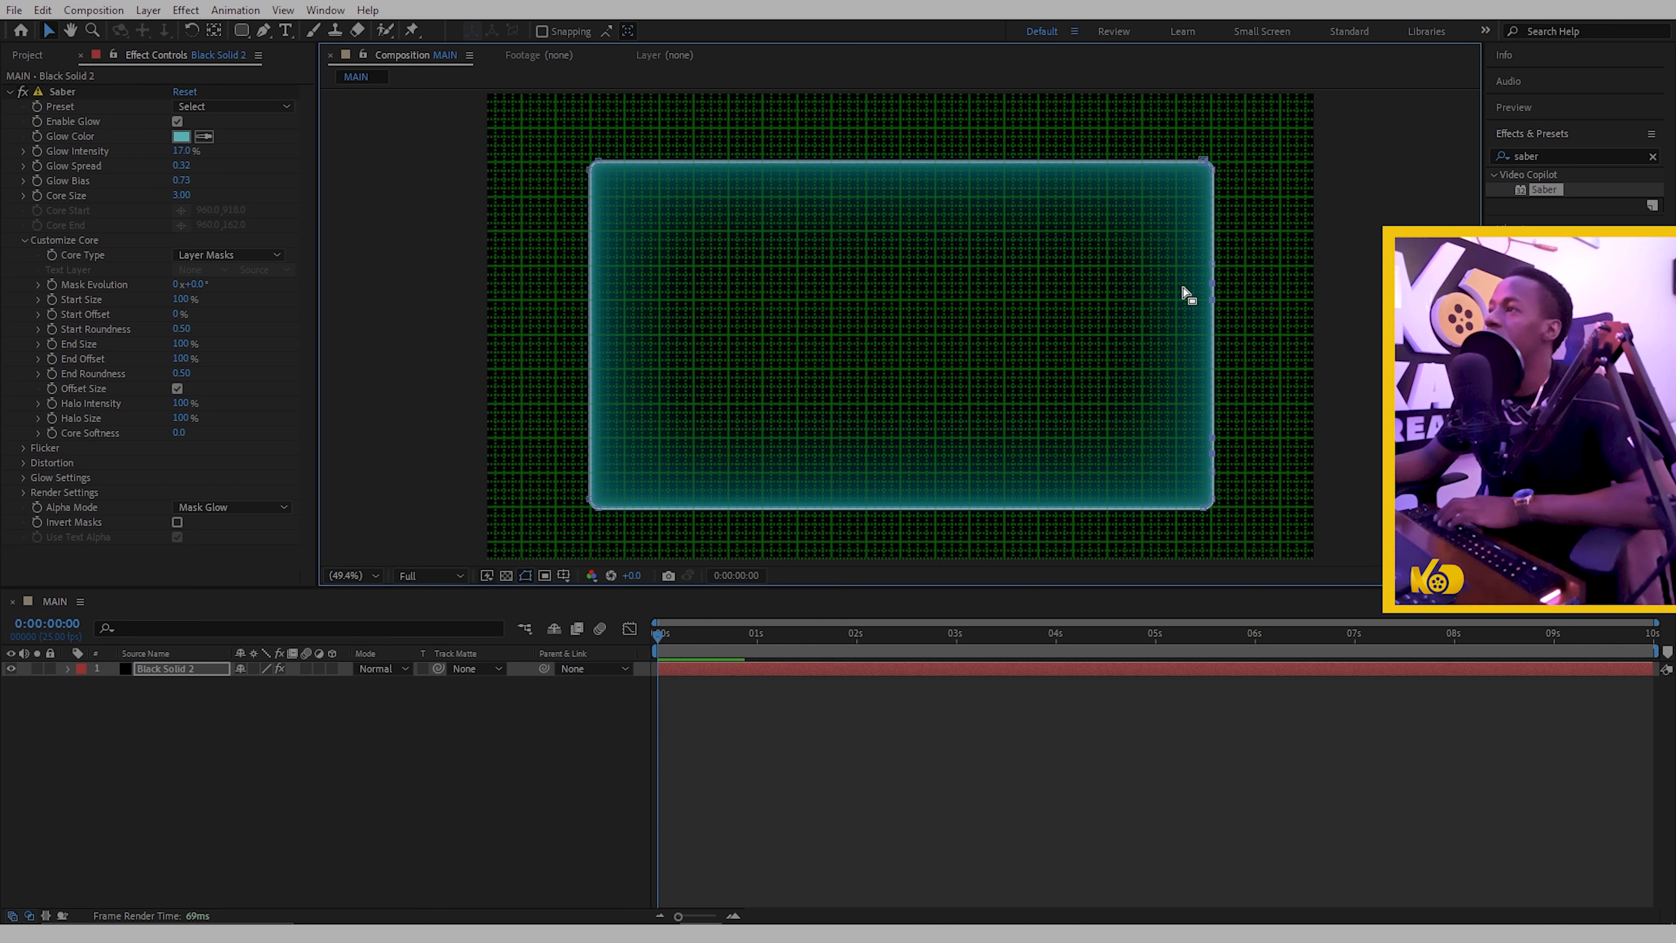
key(Left)
key(Left)
key(Left)
key(Left)
key(Left)
key(Left)
key(Left)
key(Left)
key(Left)
key(Left)
key(Left)
key(Left)
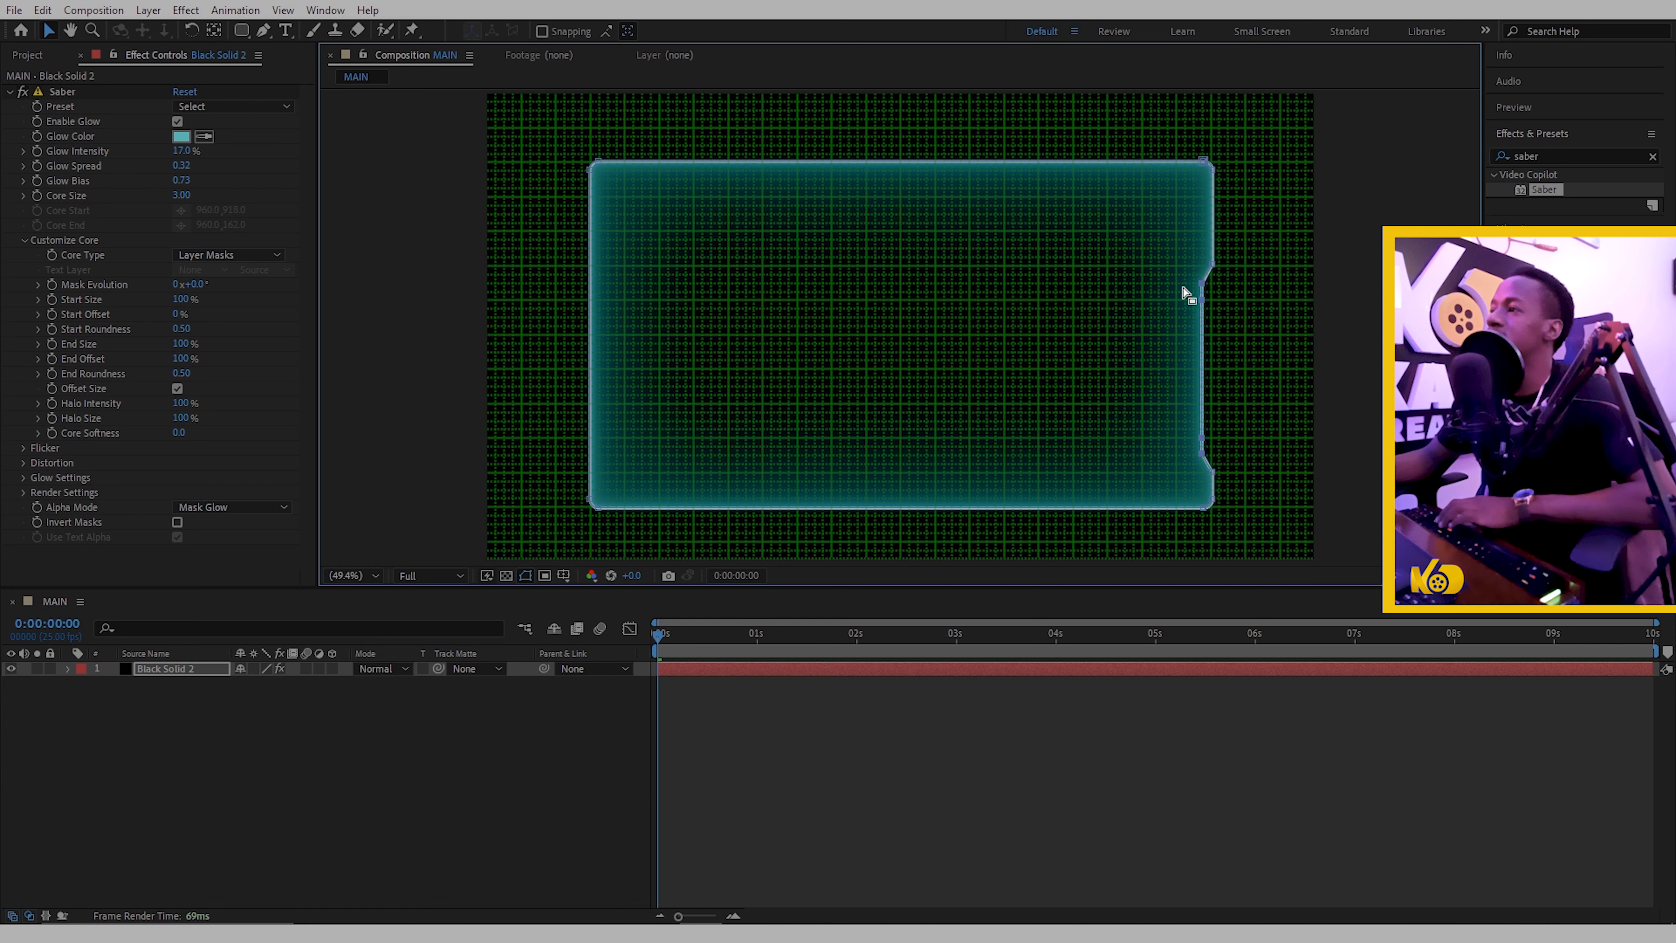
key(Left)
key(Left)
key(Left)
key(Left)
key(Left)
key(Left)
key(Left)
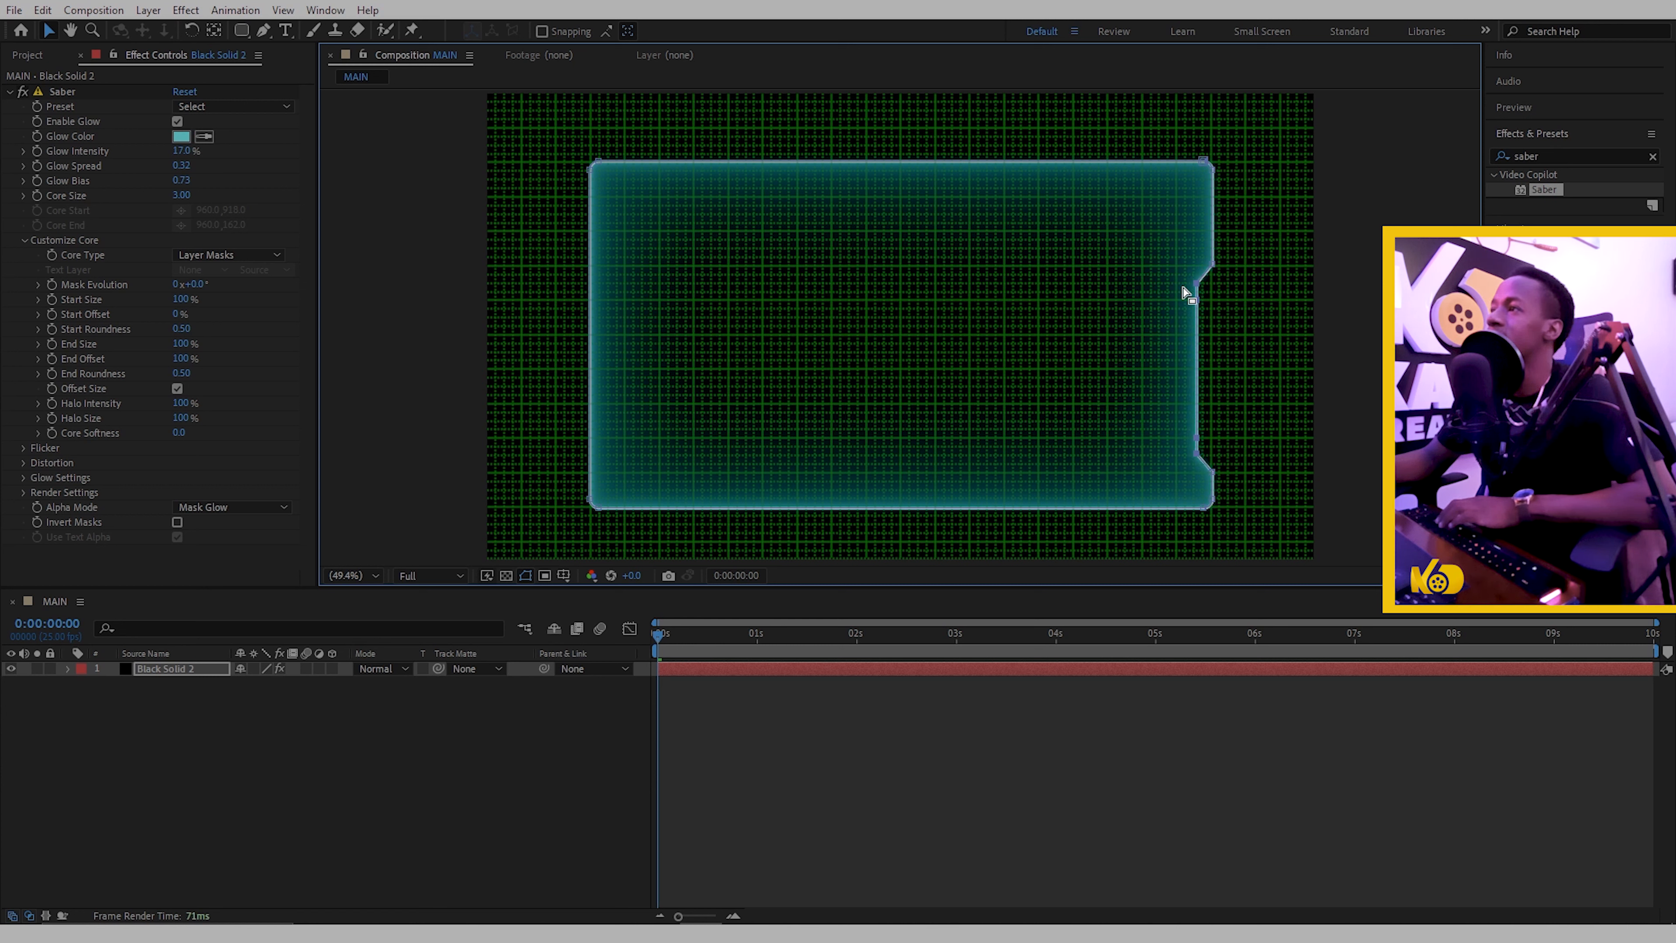
key(Left)
key(Left)
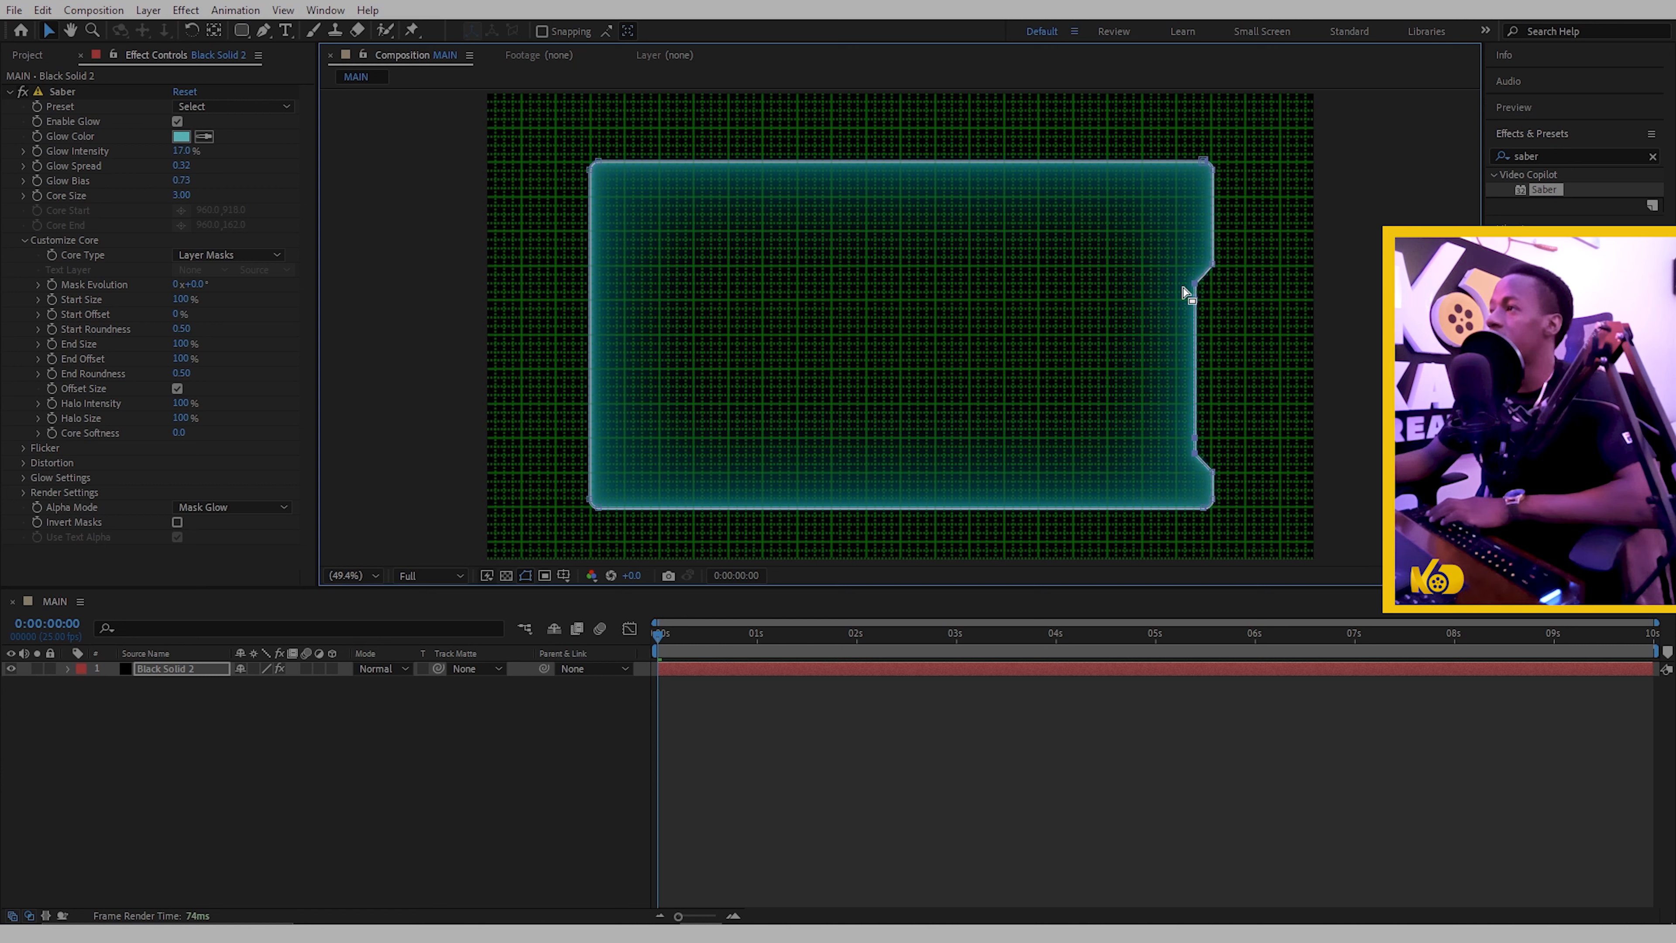
key(Right)
key(Right)
key(Left)
key(Left)
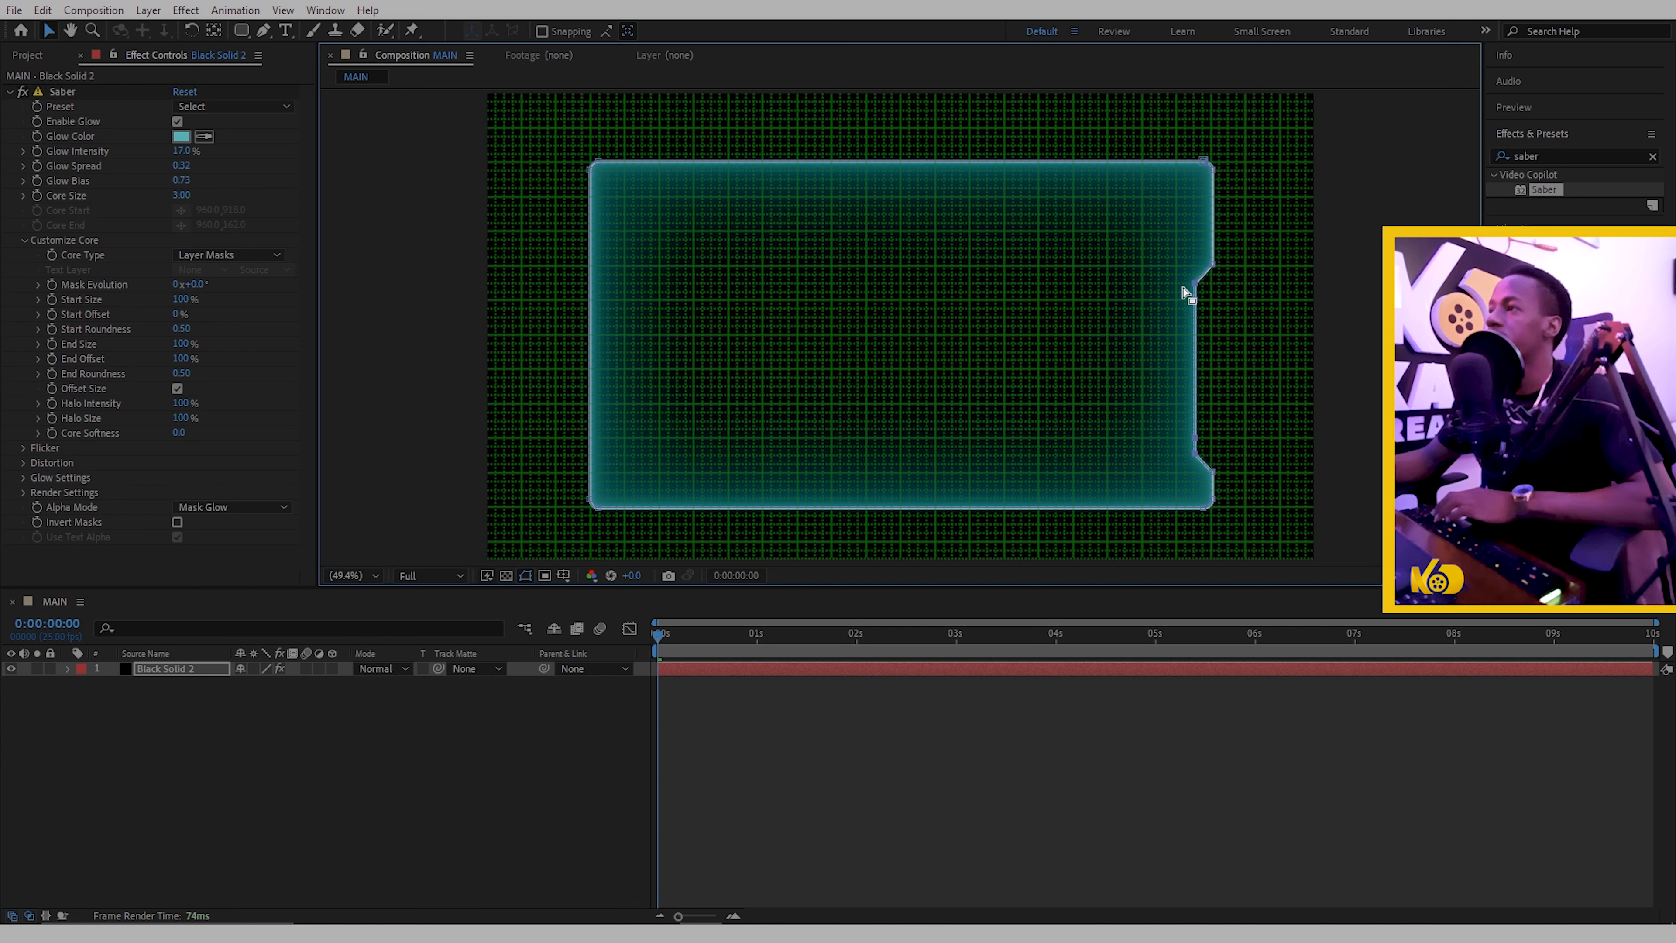
click(983, 736)
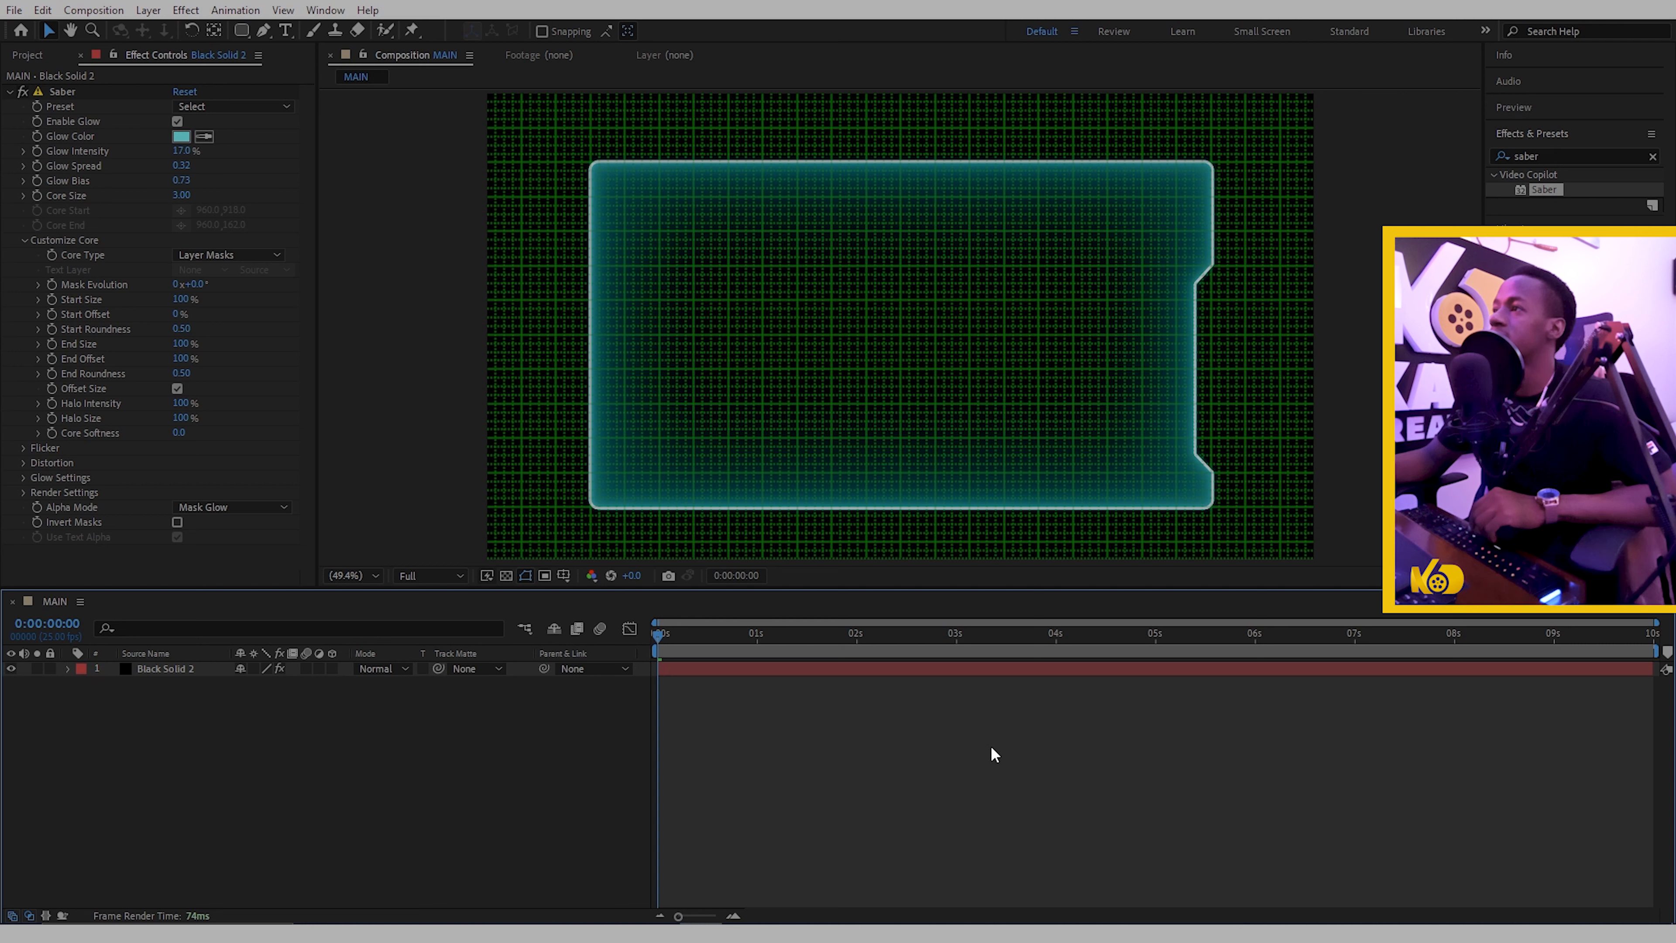
click(263, 31)
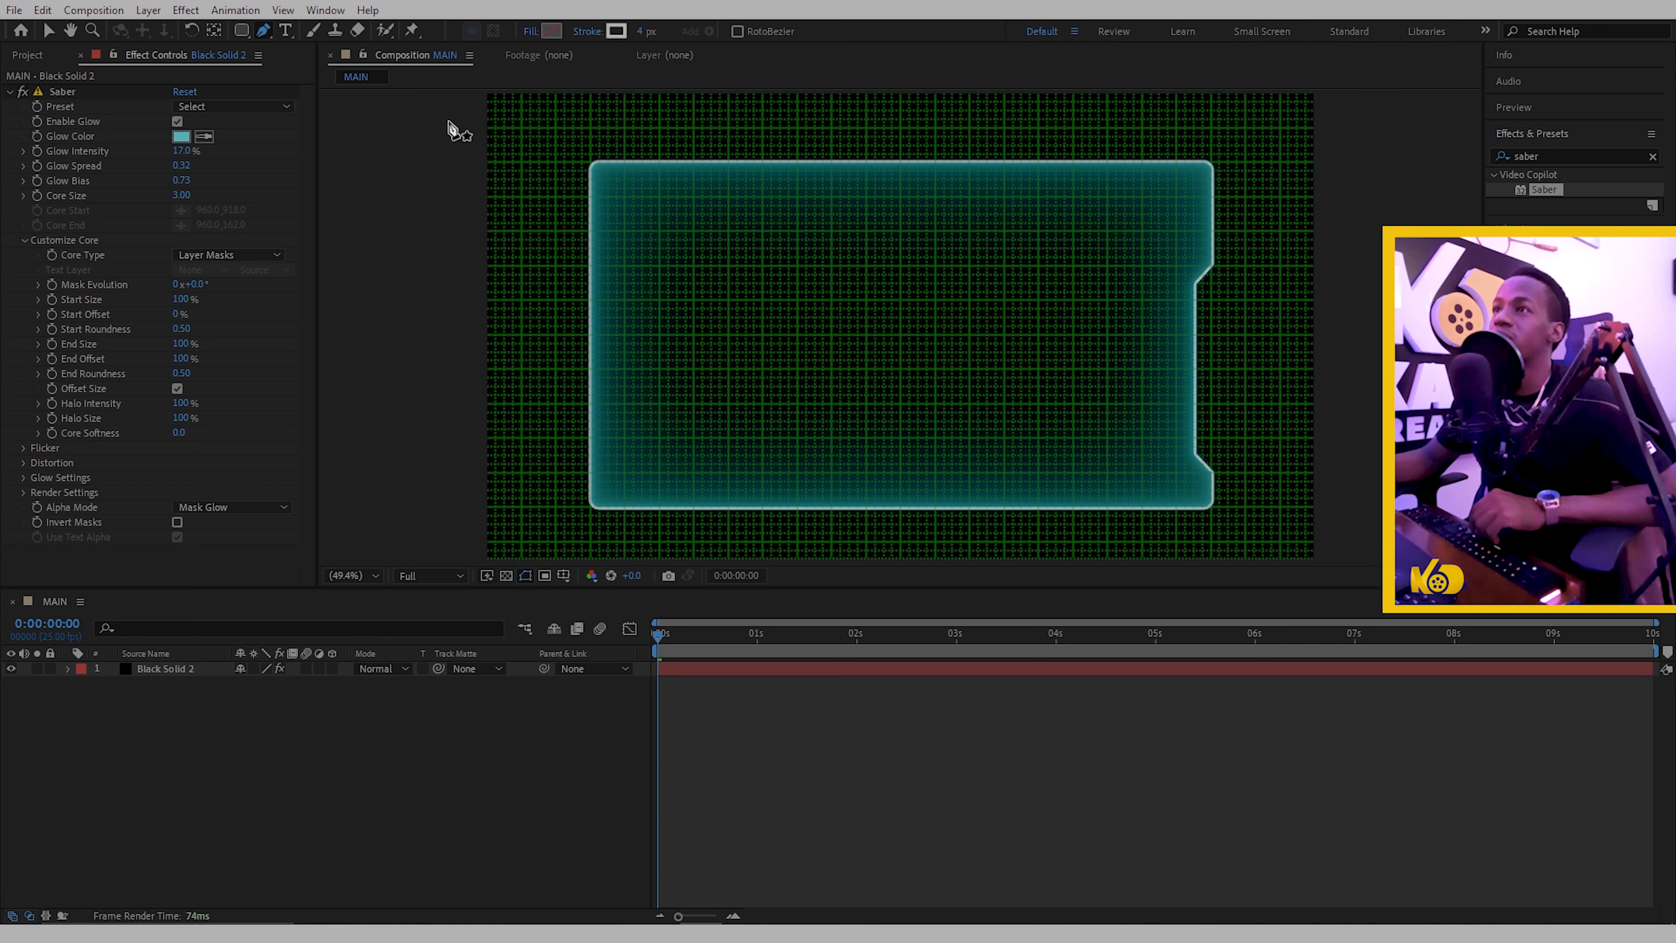
click(659, 160)
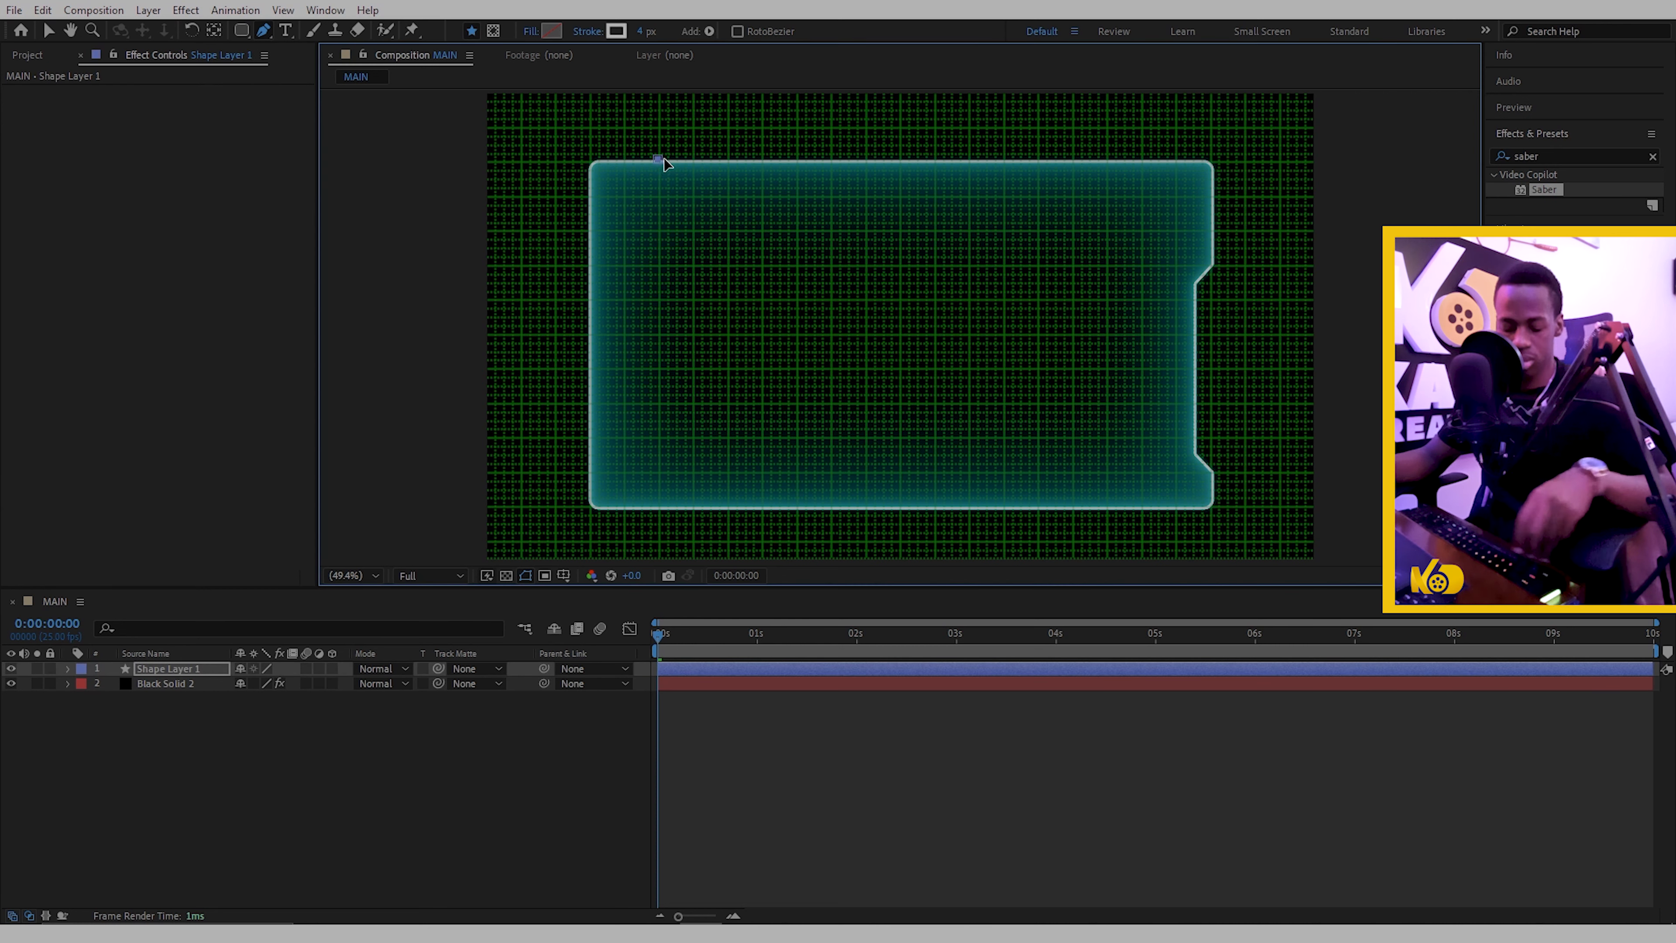
key(ctrl+z)
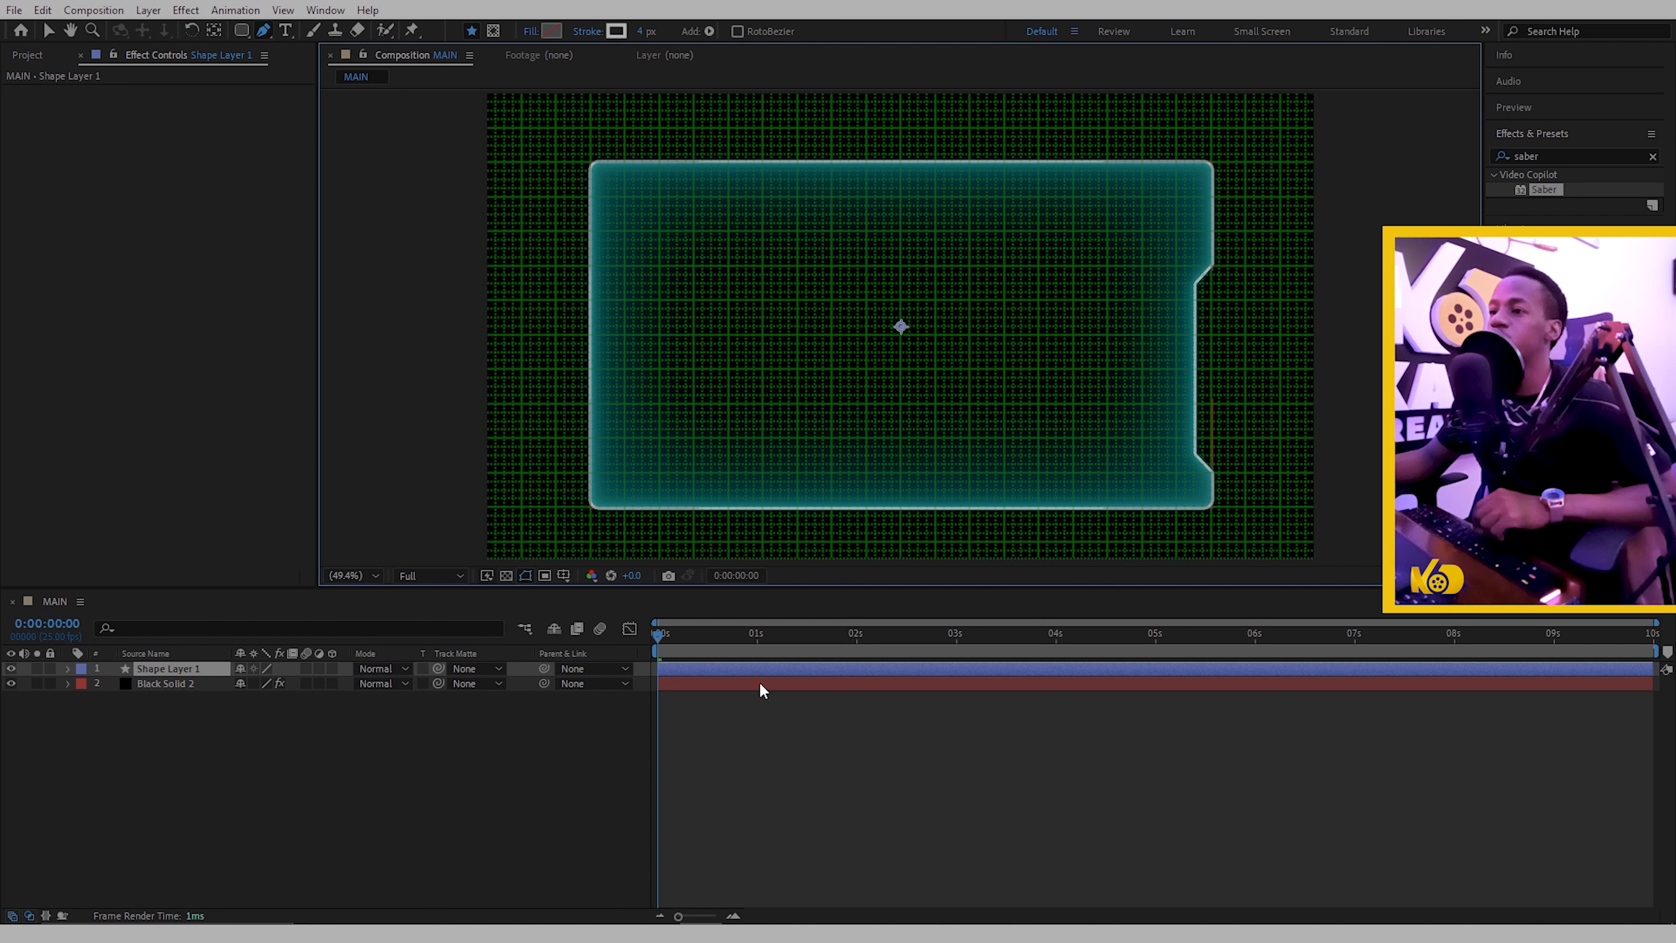
key(Delete)
- Add four Pen points along the left half of the solid's top mask edge and nudge the inner two down into a shallow notch
click(797, 669)
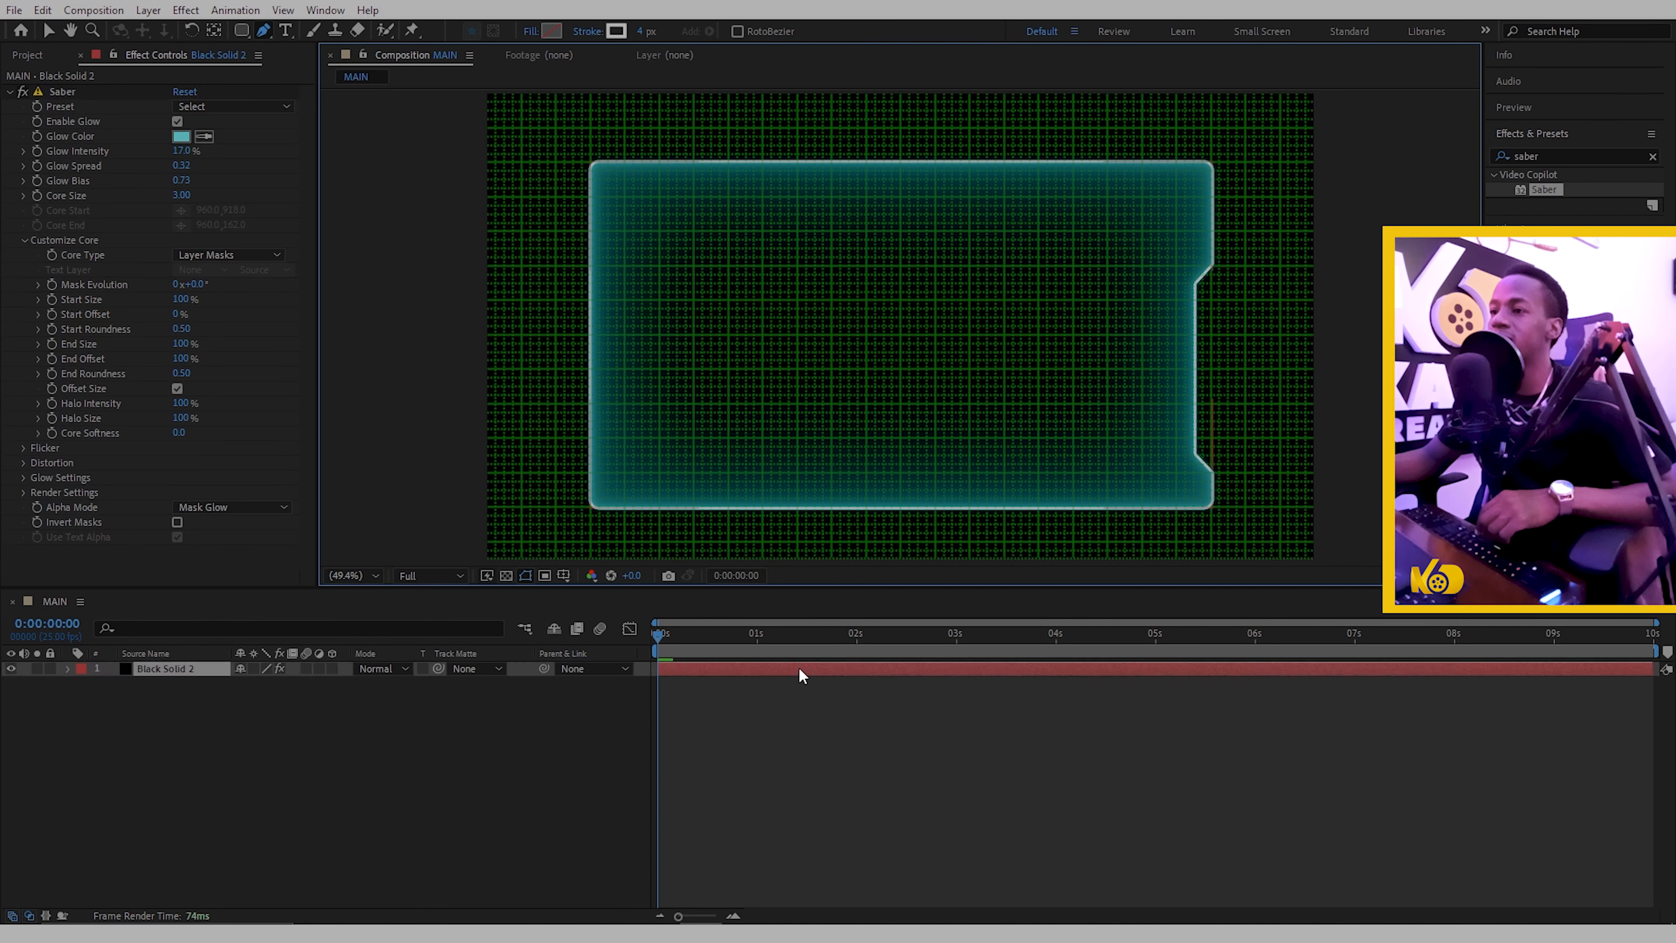
click(659, 161)
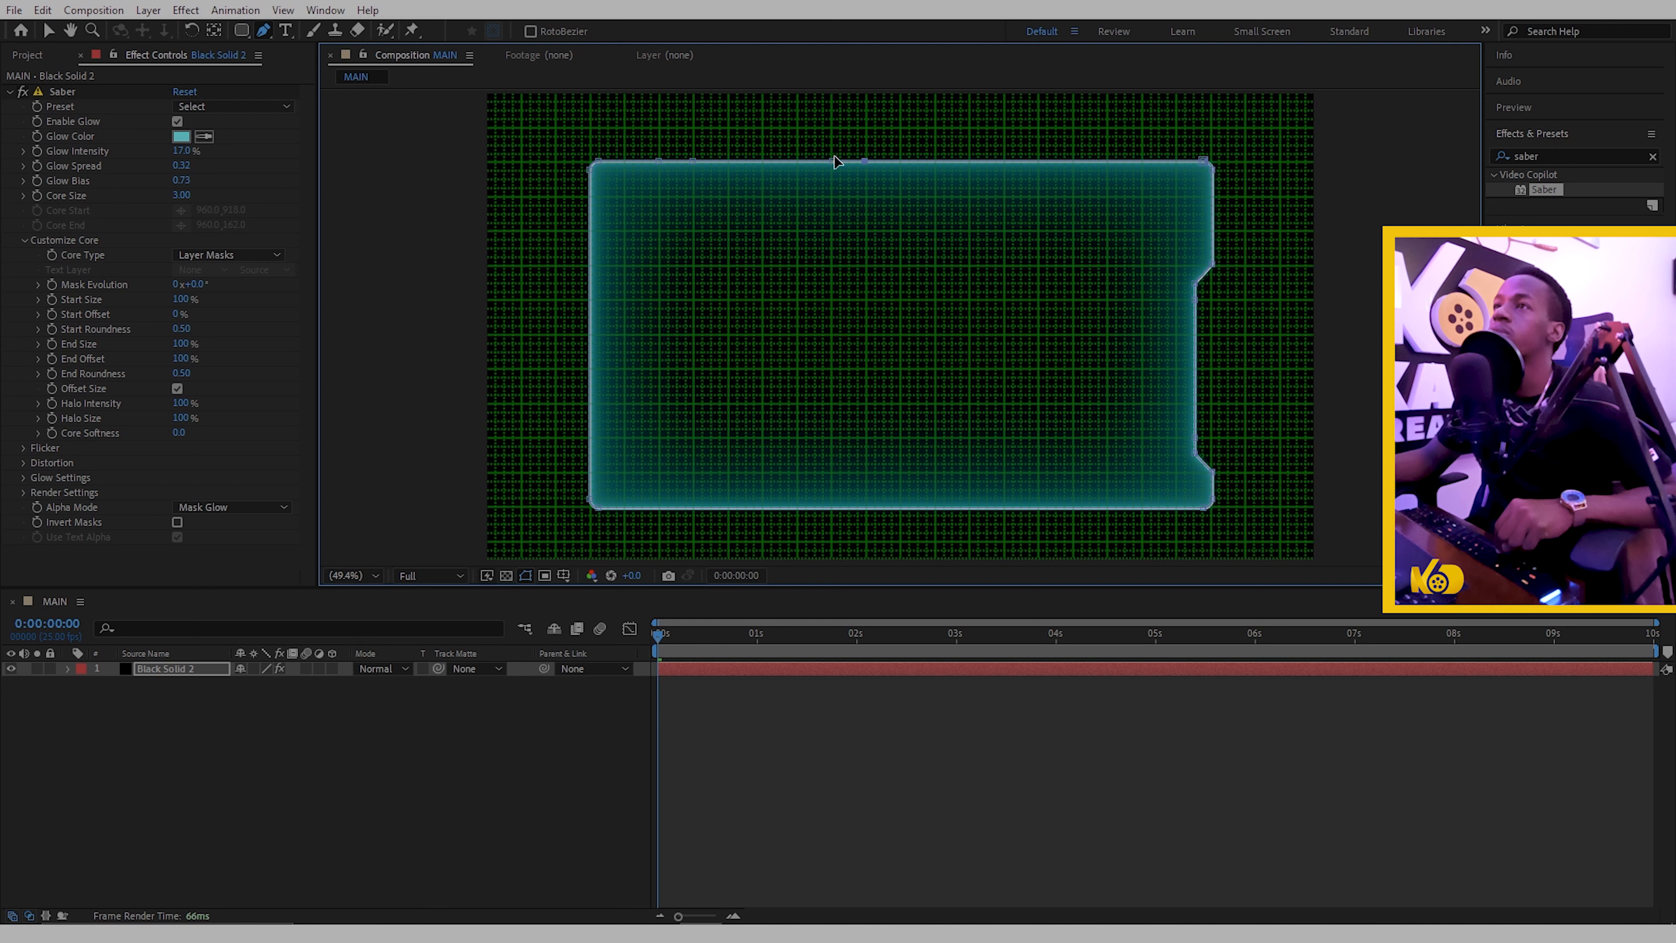
key(v)
drag(685, 143, 842, 177)
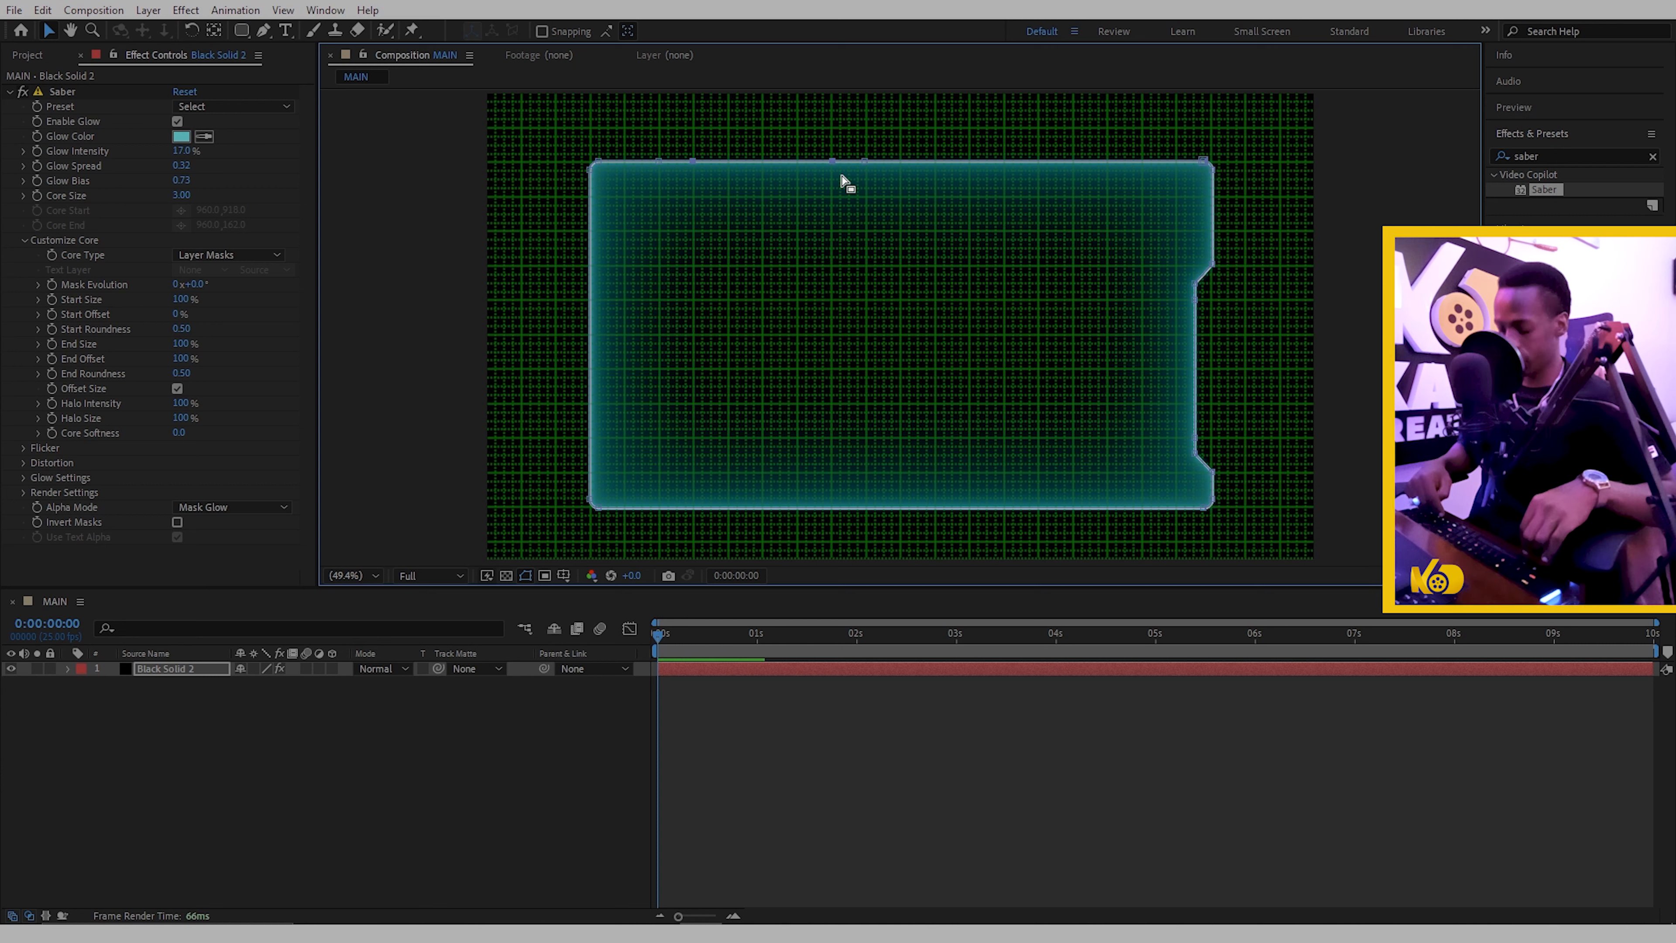
key(Down)
key(Down)
key(Down)
key(Down)
key(Down)
key(Down)
key(Down)
key(Down)
key(Down)
key(Down)
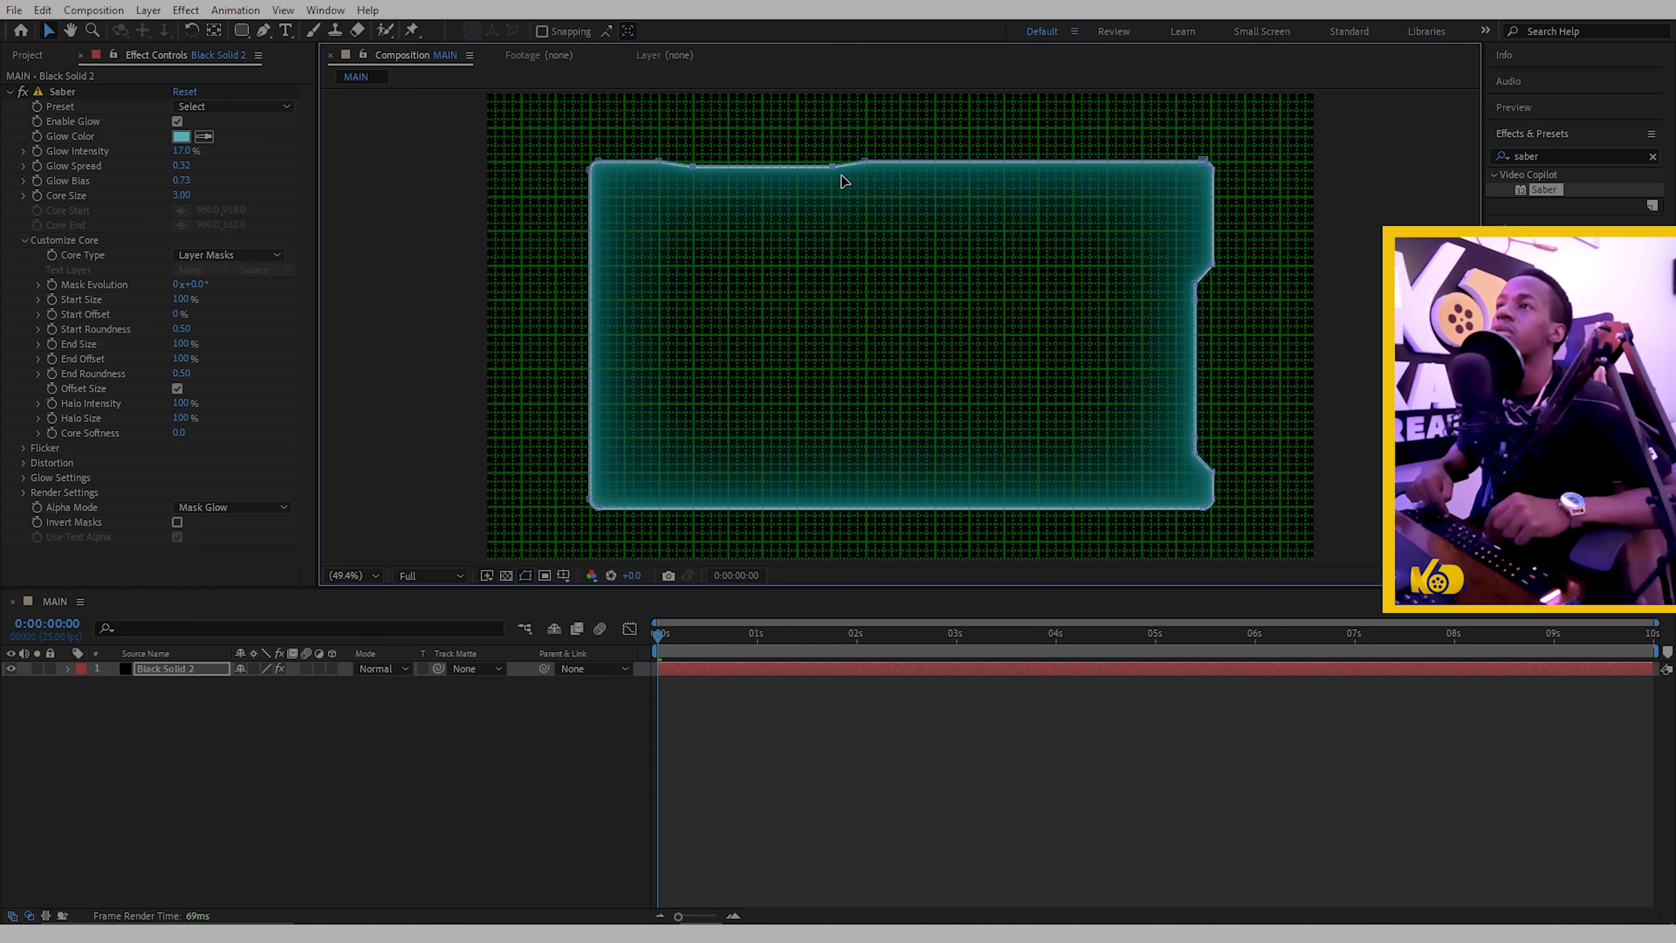
key(Down)
key(Down)
key(Down)
key(Down)
key(Down)
key(Down)
key(Down)
key(Down)
key(Down)
key(Down)
key(Down)
key(Down)
key(Down)
key(Down)
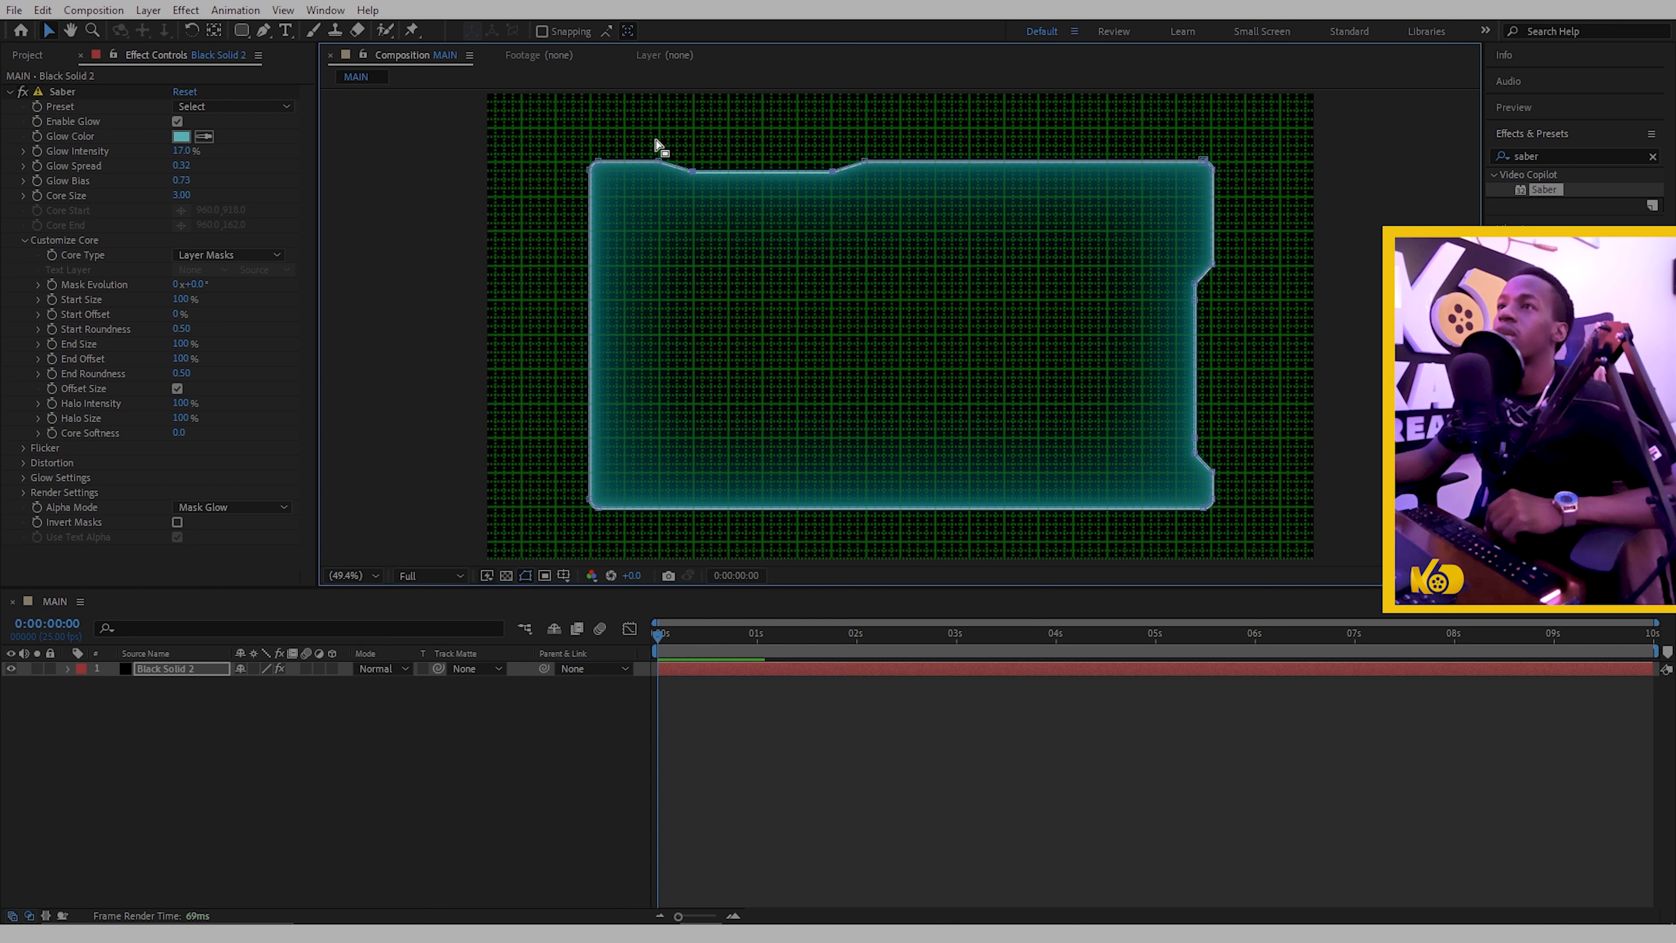
- Move the two lowered points of the top notch outward to steepen its slopes, and hide the composition grid
key(g)
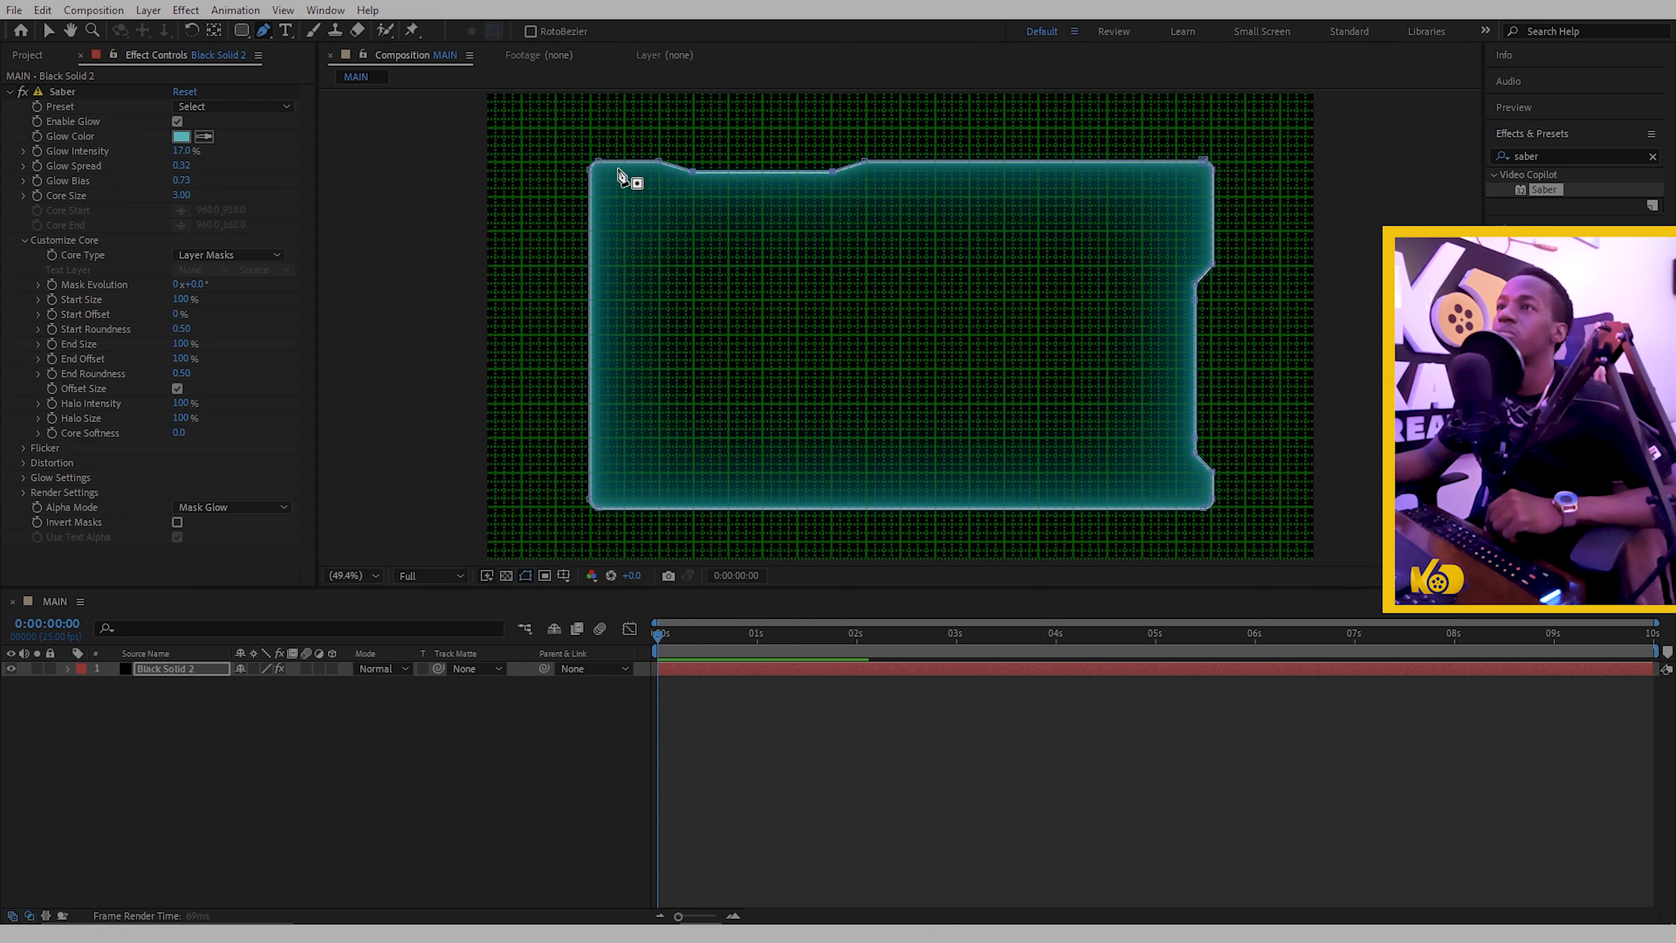
click(679, 170)
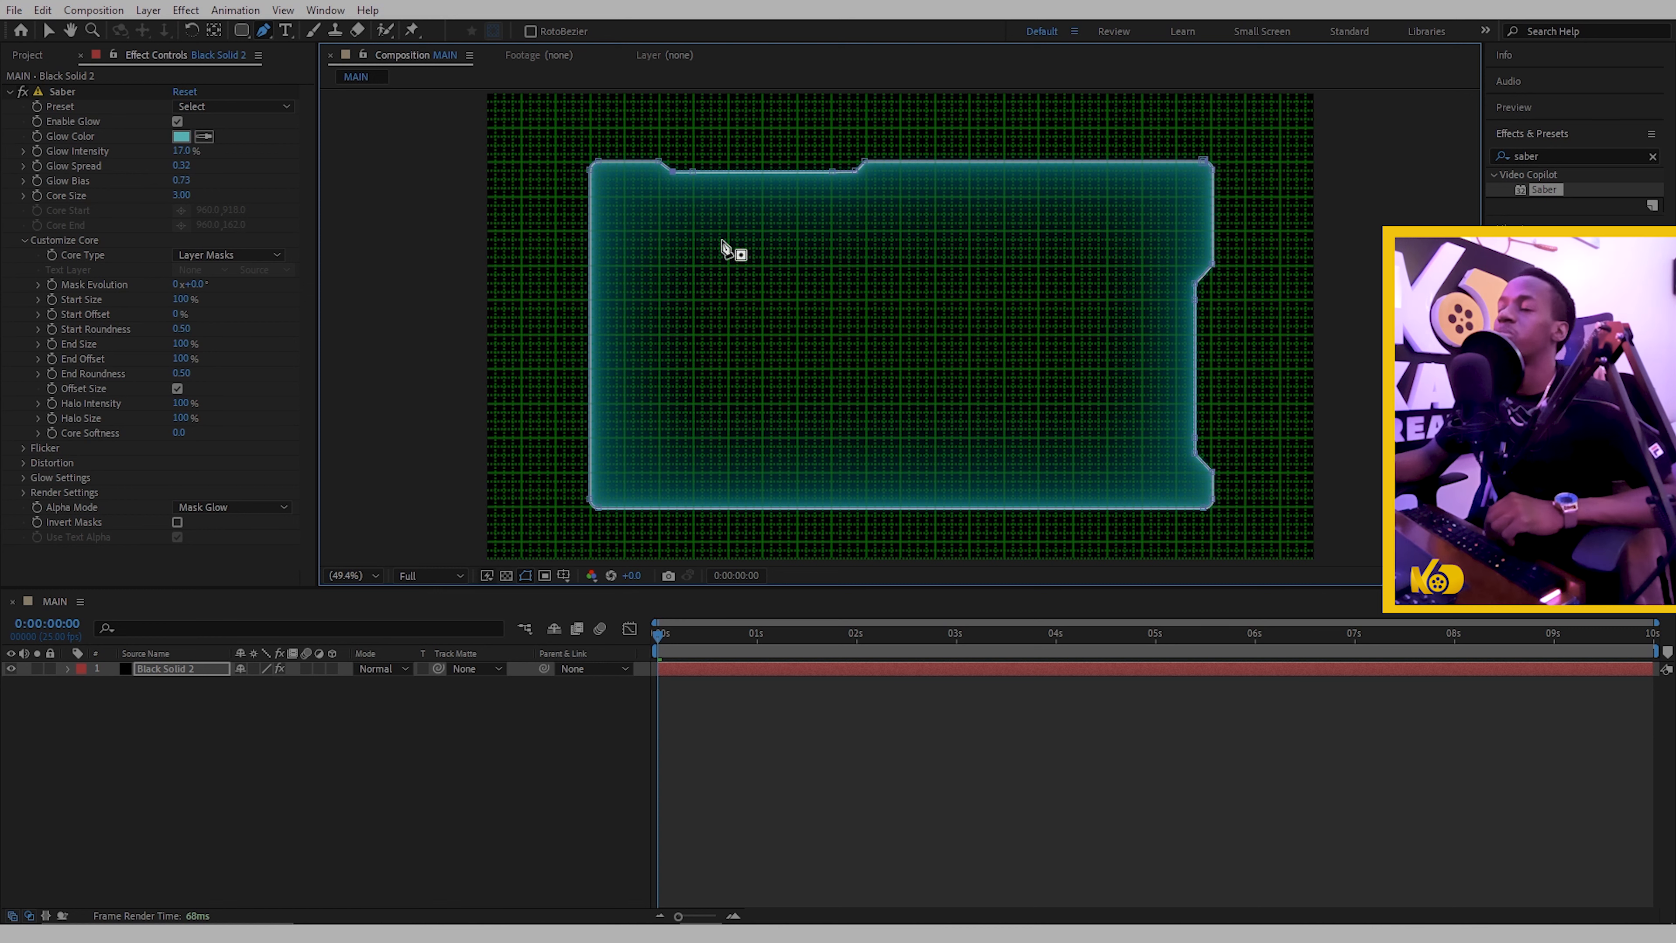
click(494, 779)
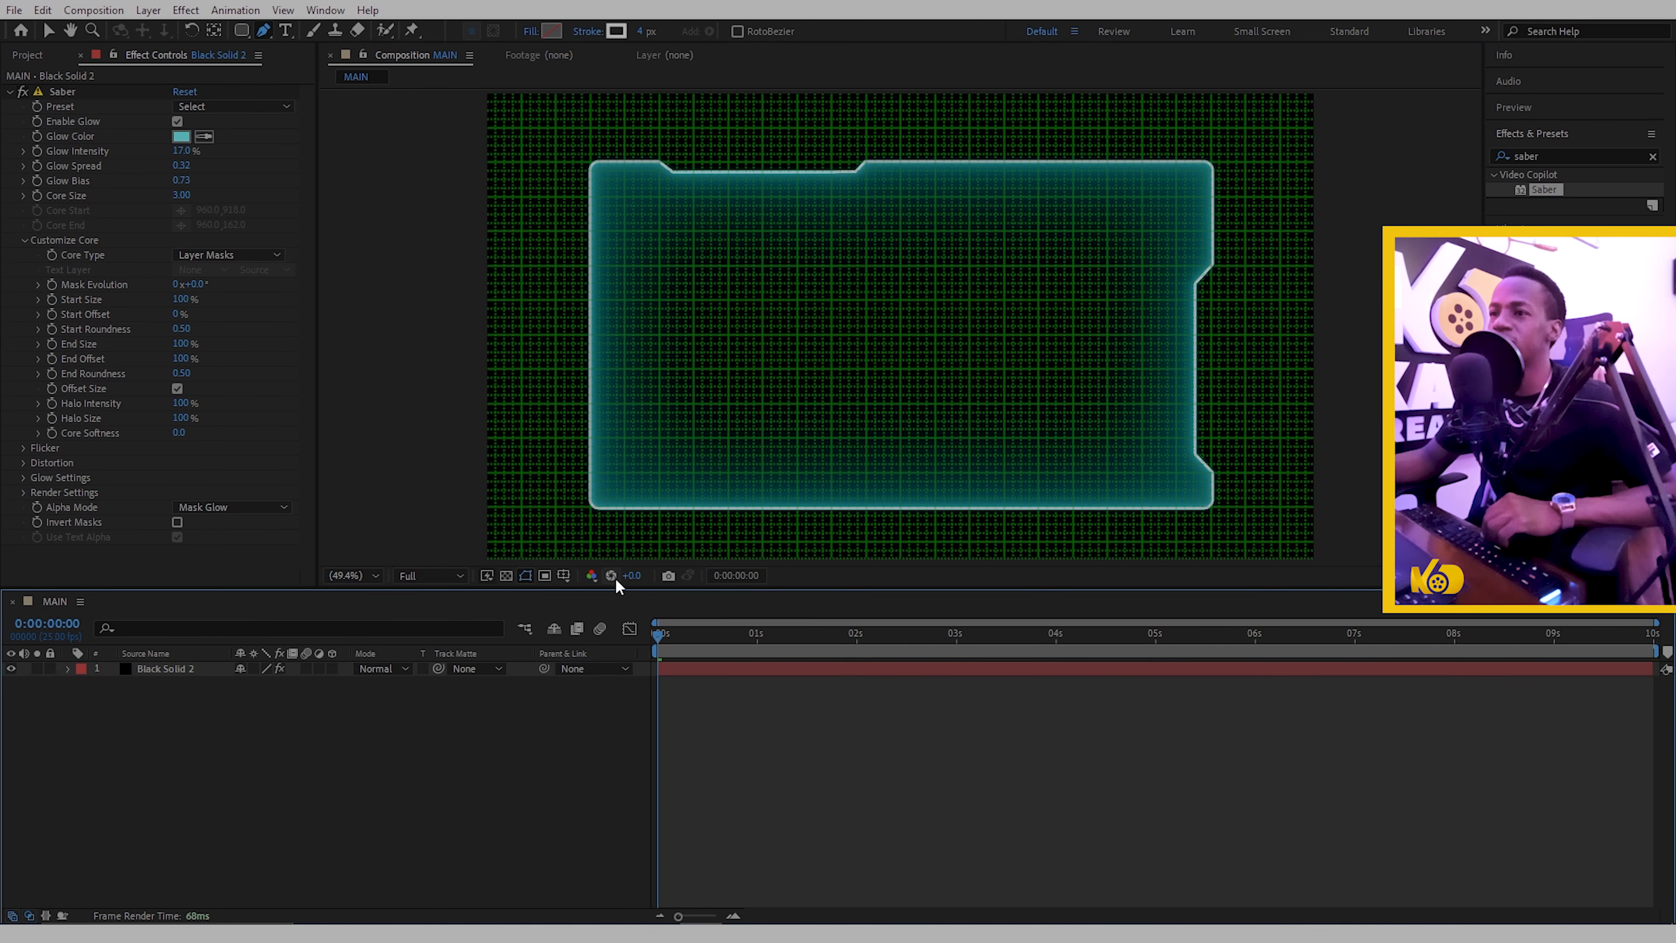
click(560, 579)
click(563, 635)
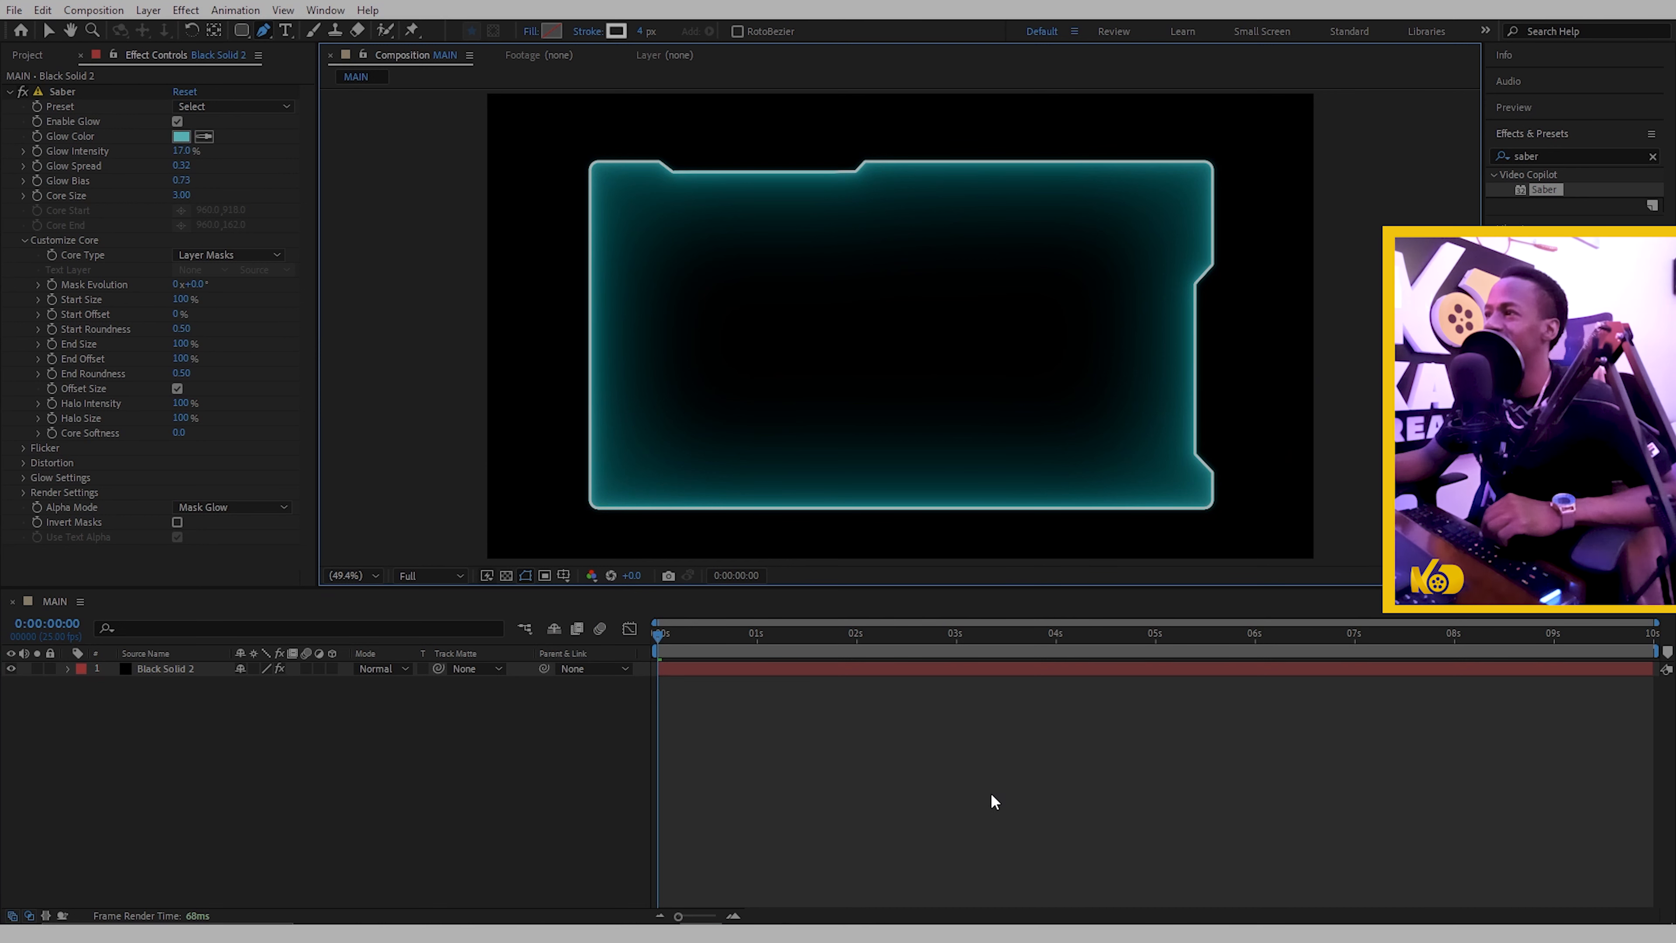
- Activate the Ellipse tool and add a new black solid with default settings above the frame layer
click(242, 33)
drag(244, 38, 283, 78)
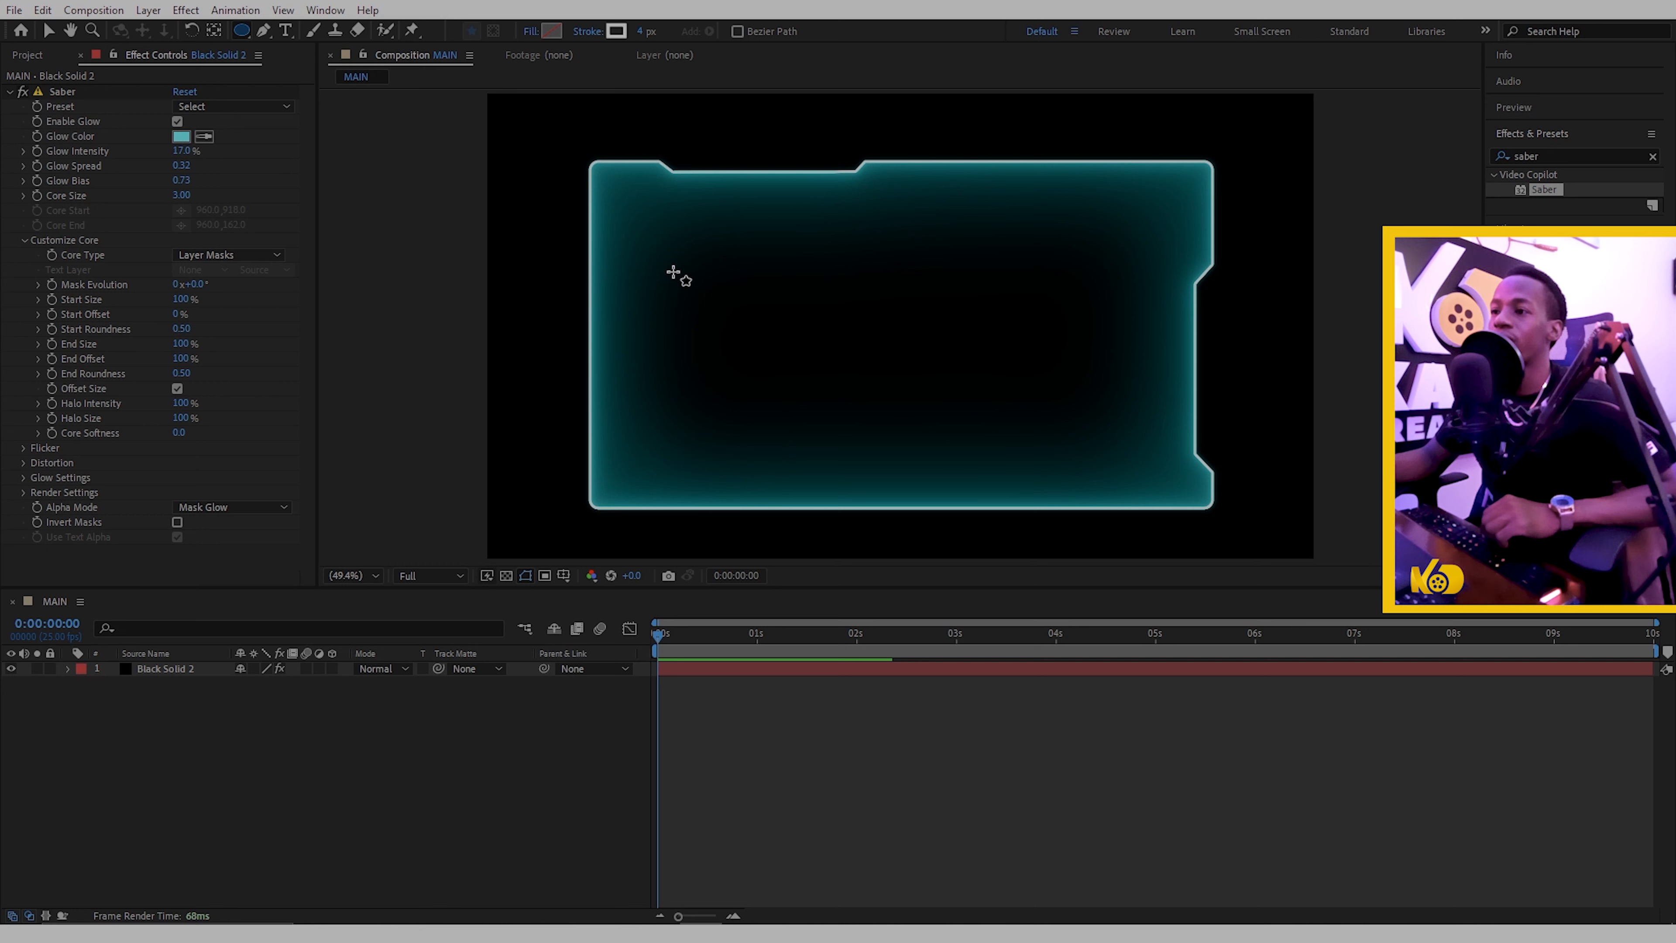
right_click(453, 740)
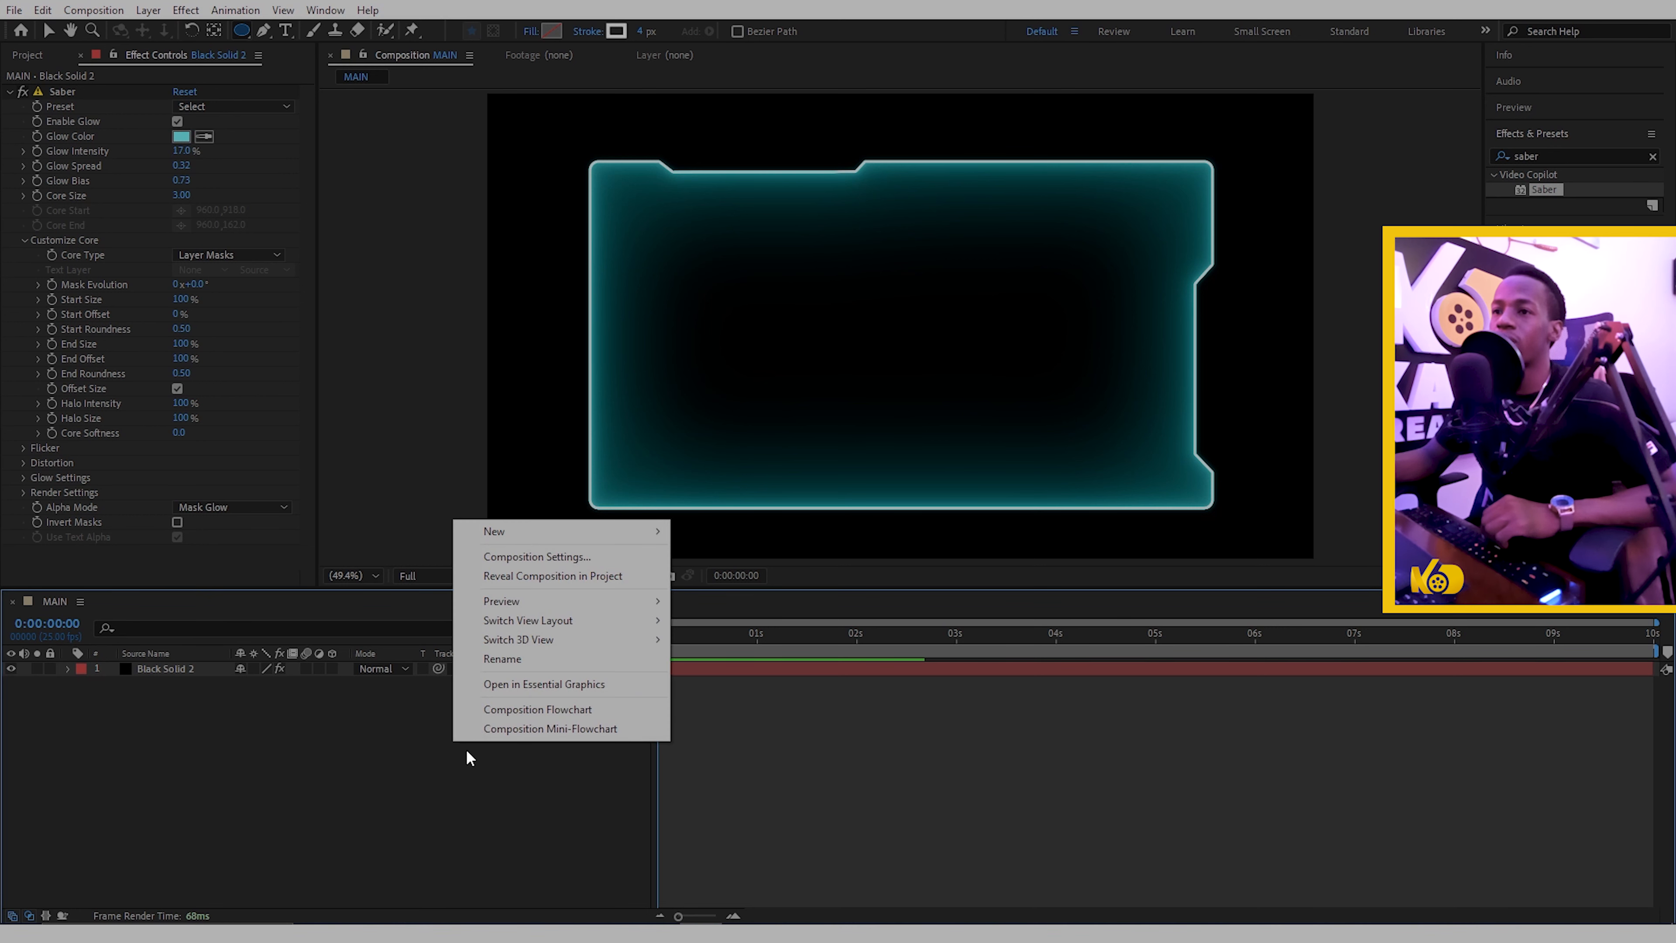
mouse_move(625, 532)
click(703, 574)
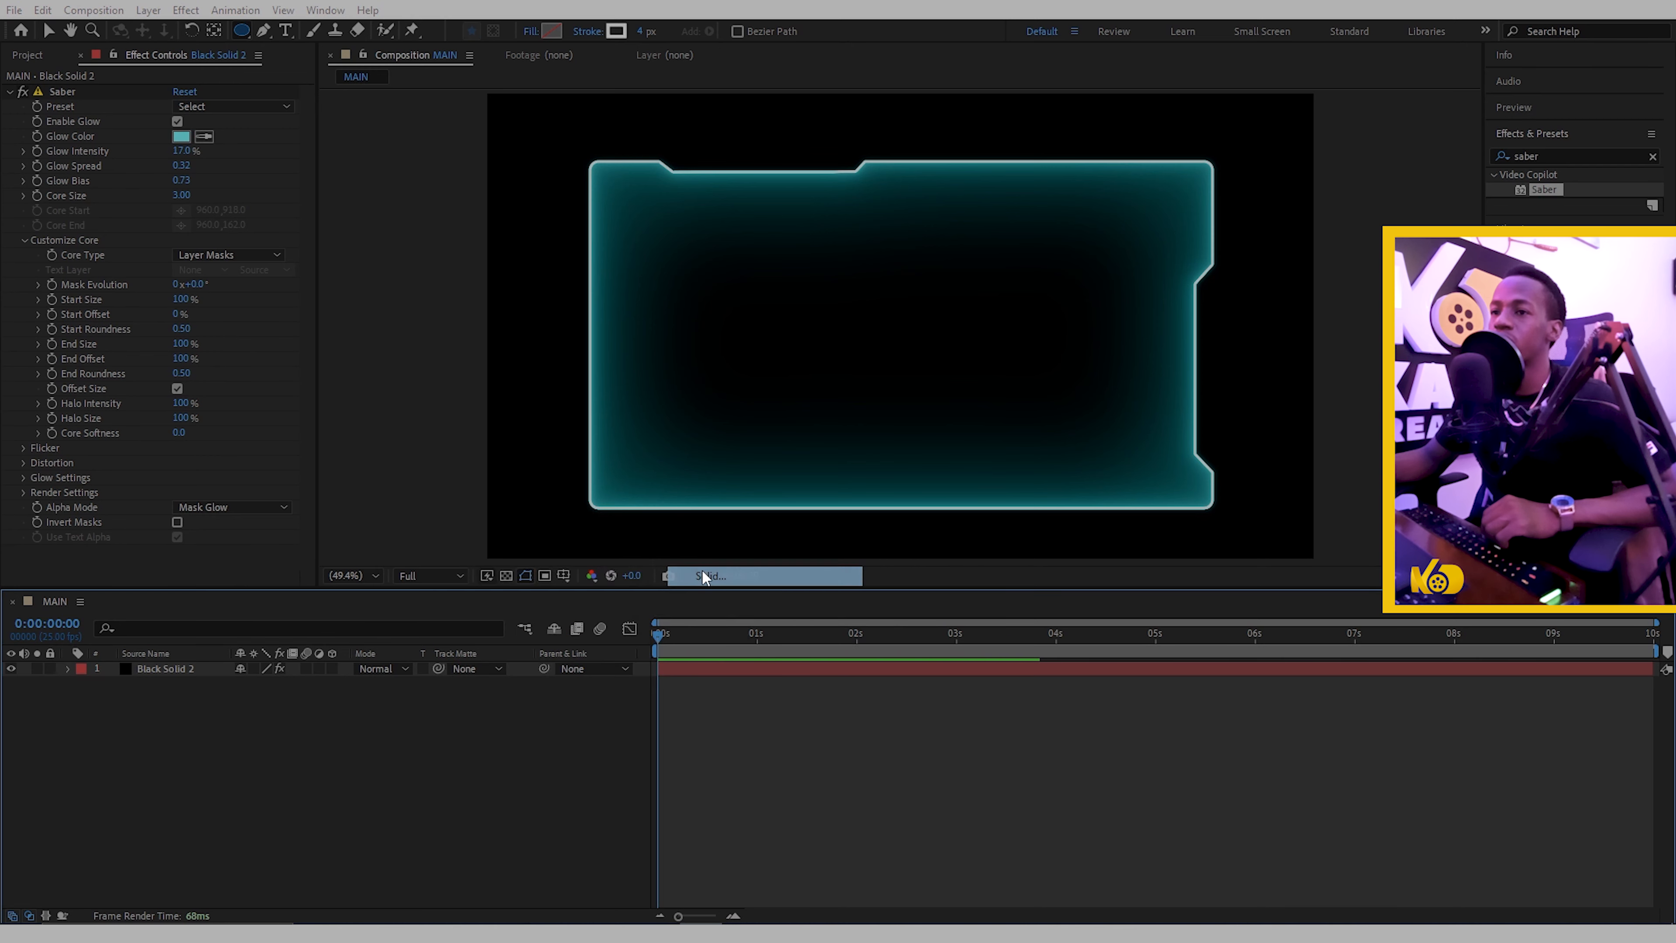
click(889, 614)
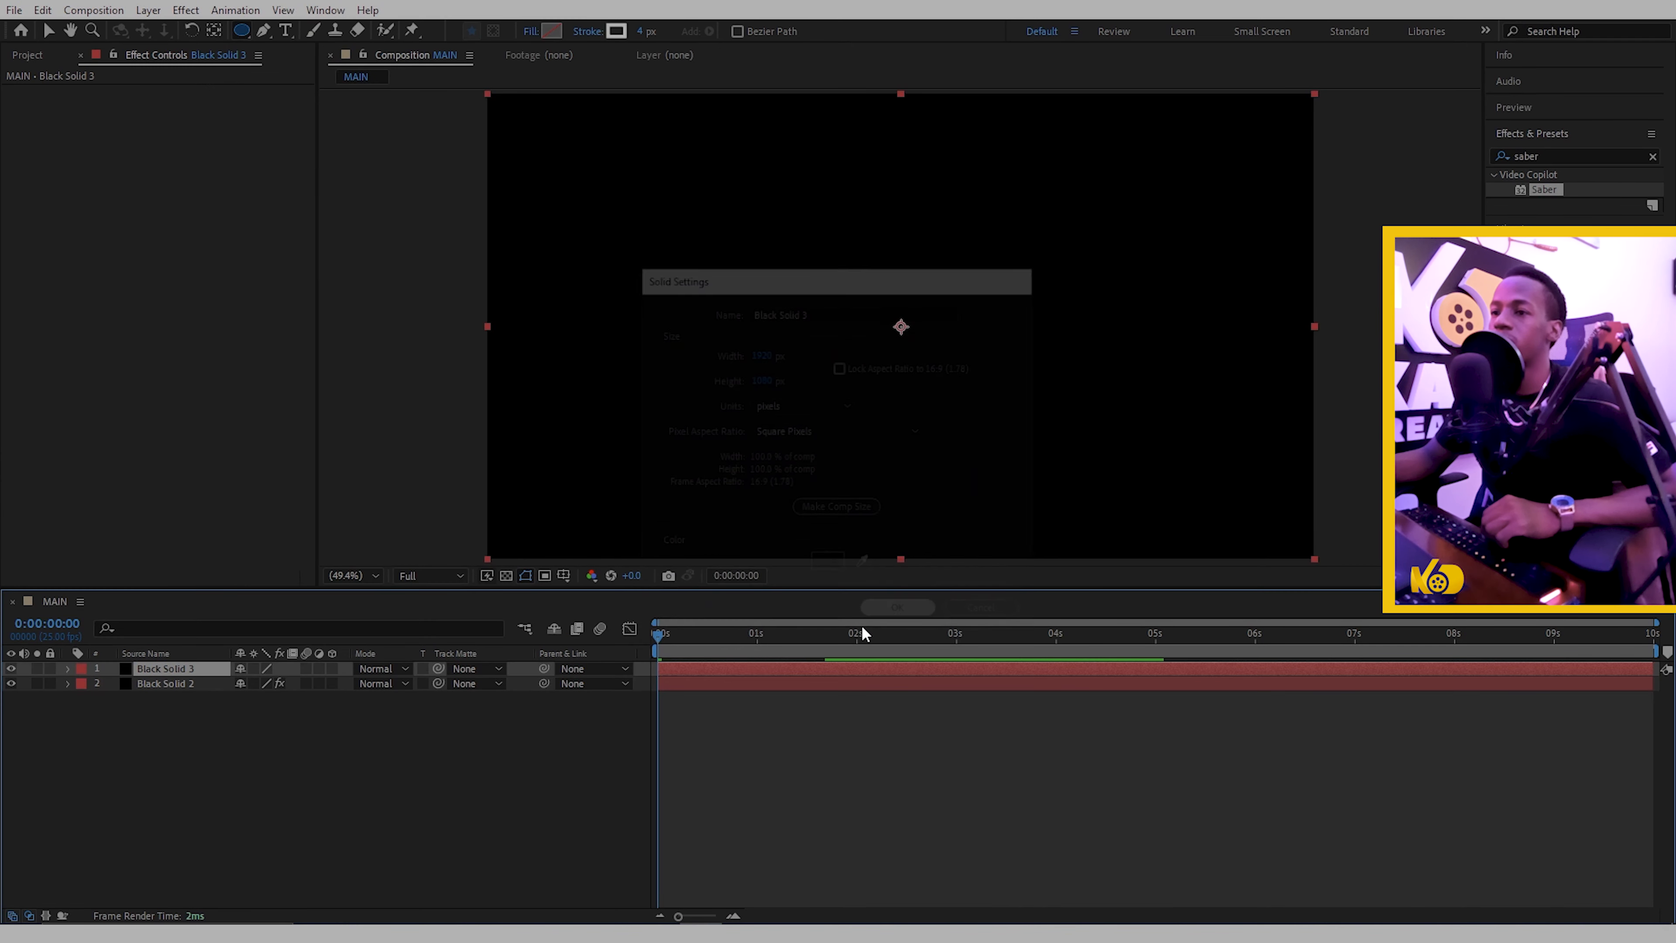
- Hide the new solid and draw a circular mask on it in the left half of the glowing frame
click(10, 683)
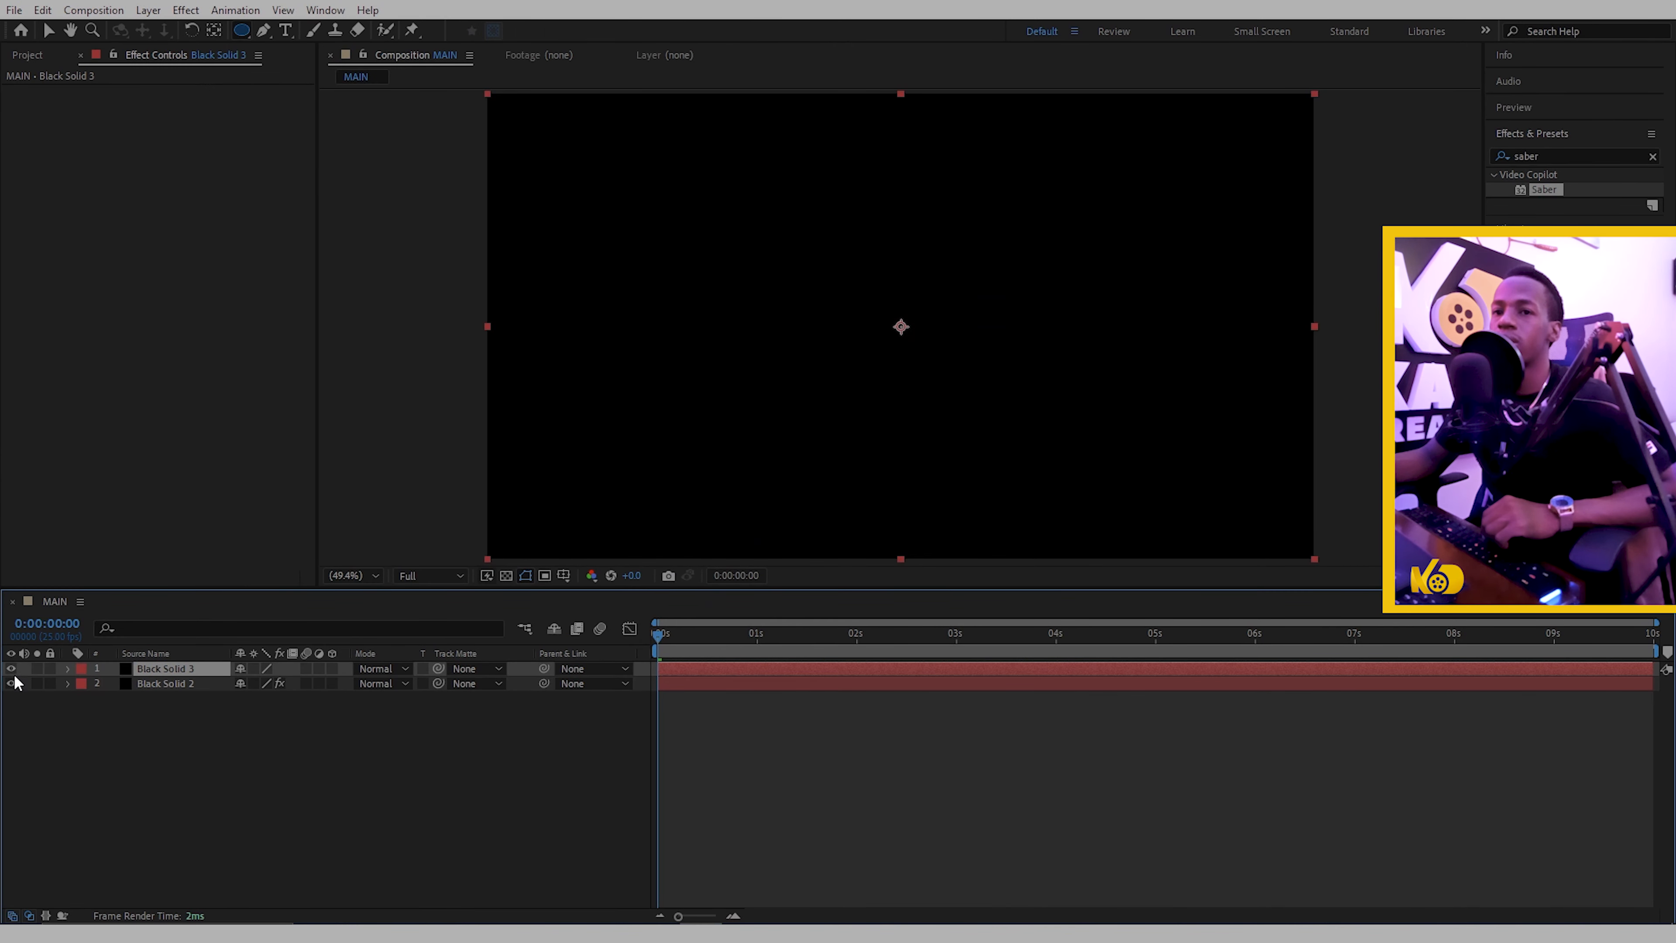
click(11, 668)
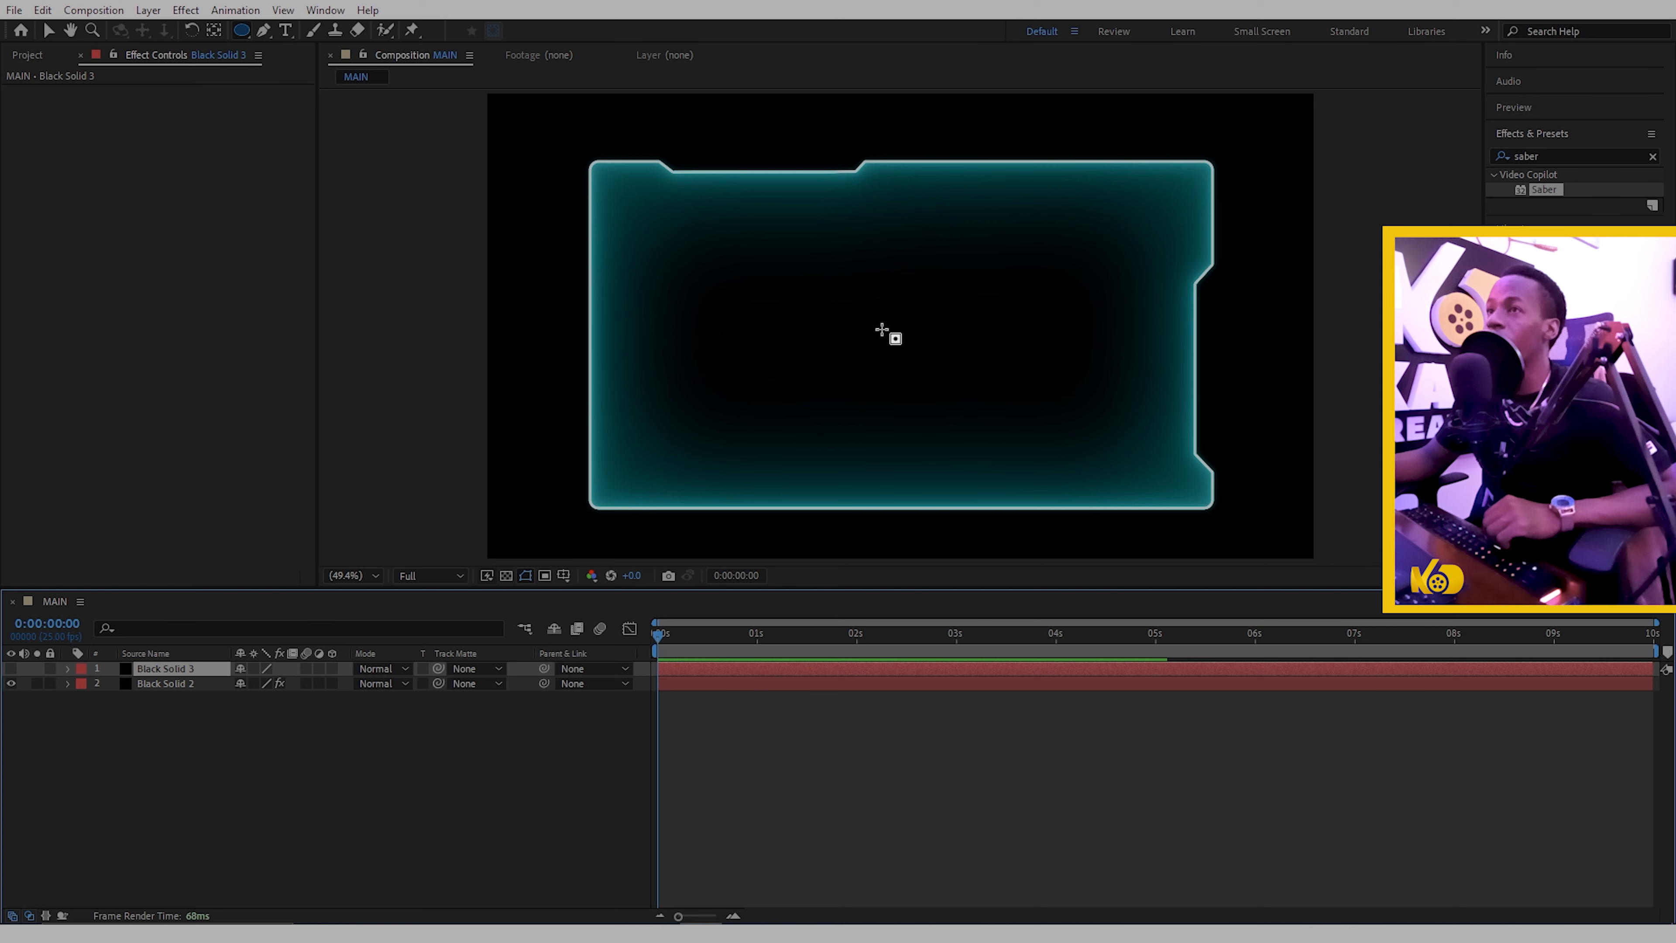
drag(691, 266, 856, 418)
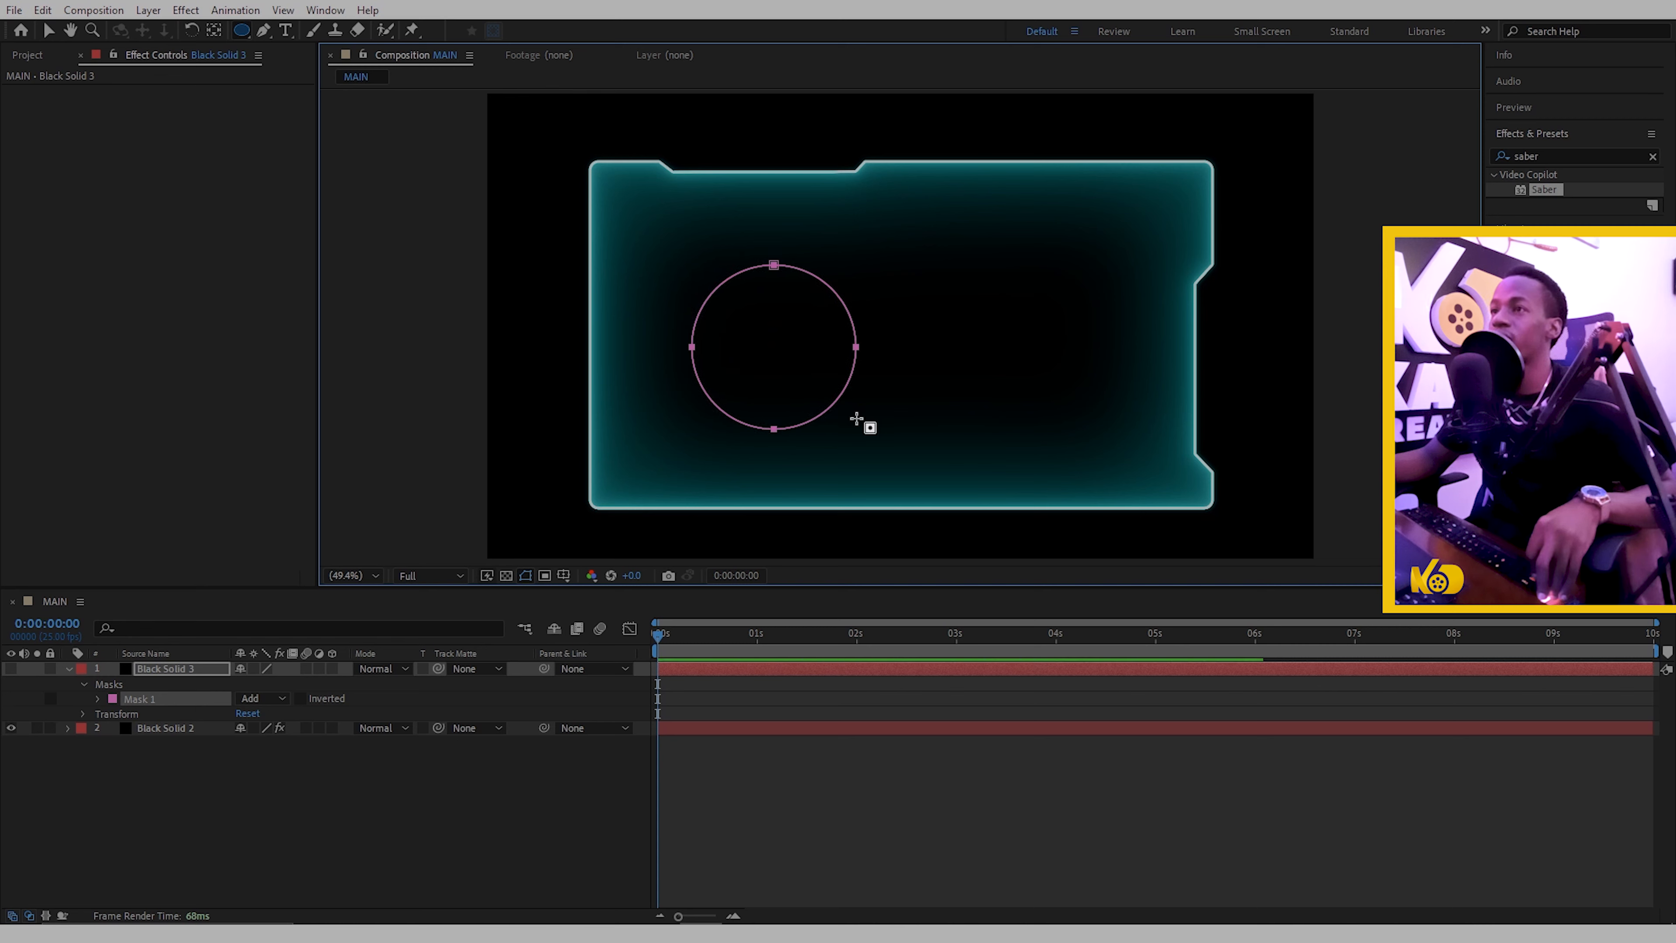
click(794, 681)
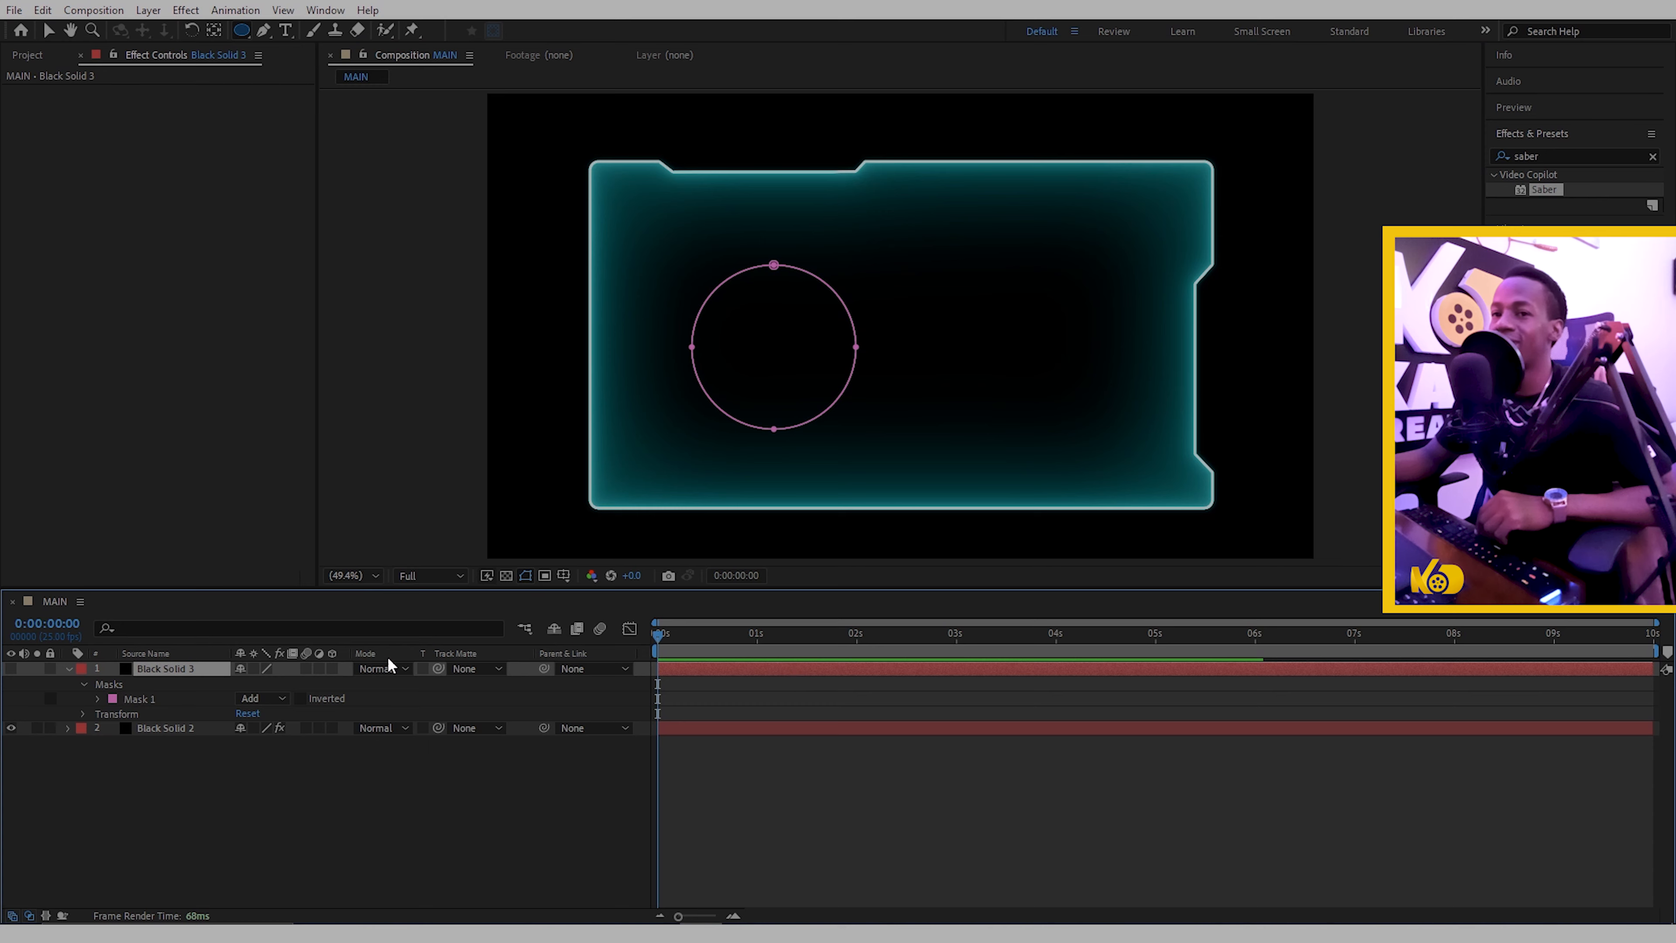
click(67, 669)
click(180, 683)
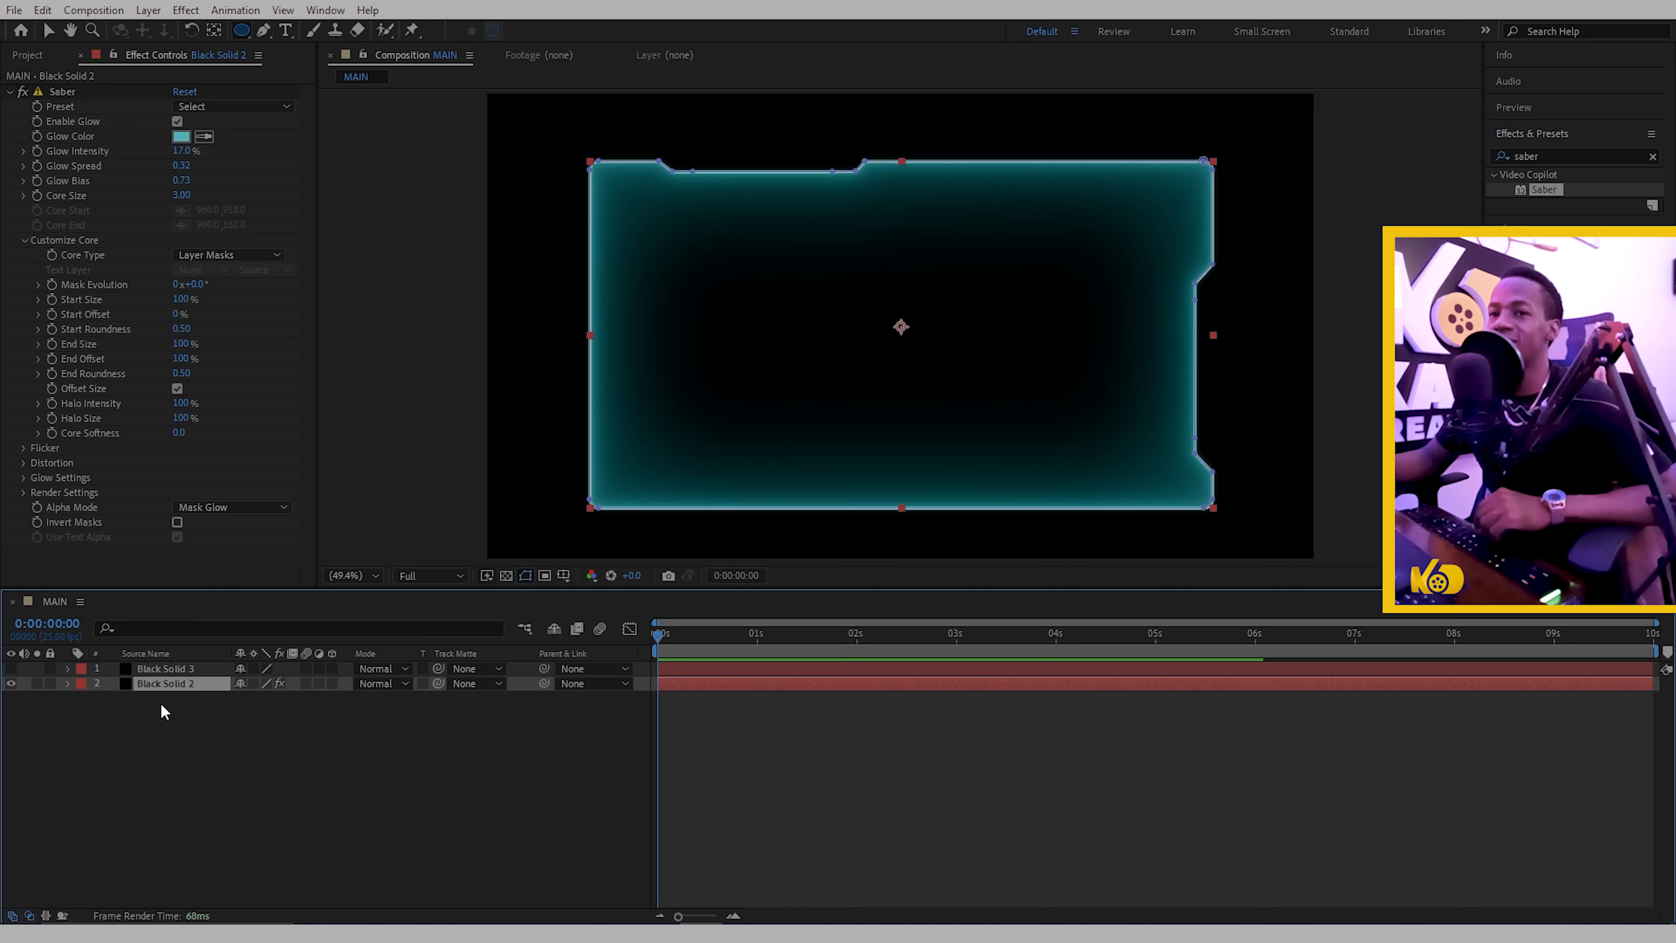
- Show the circle's solid again and nudge it slightly up and to the left inside the frame
click(10, 668)
click(157, 667)
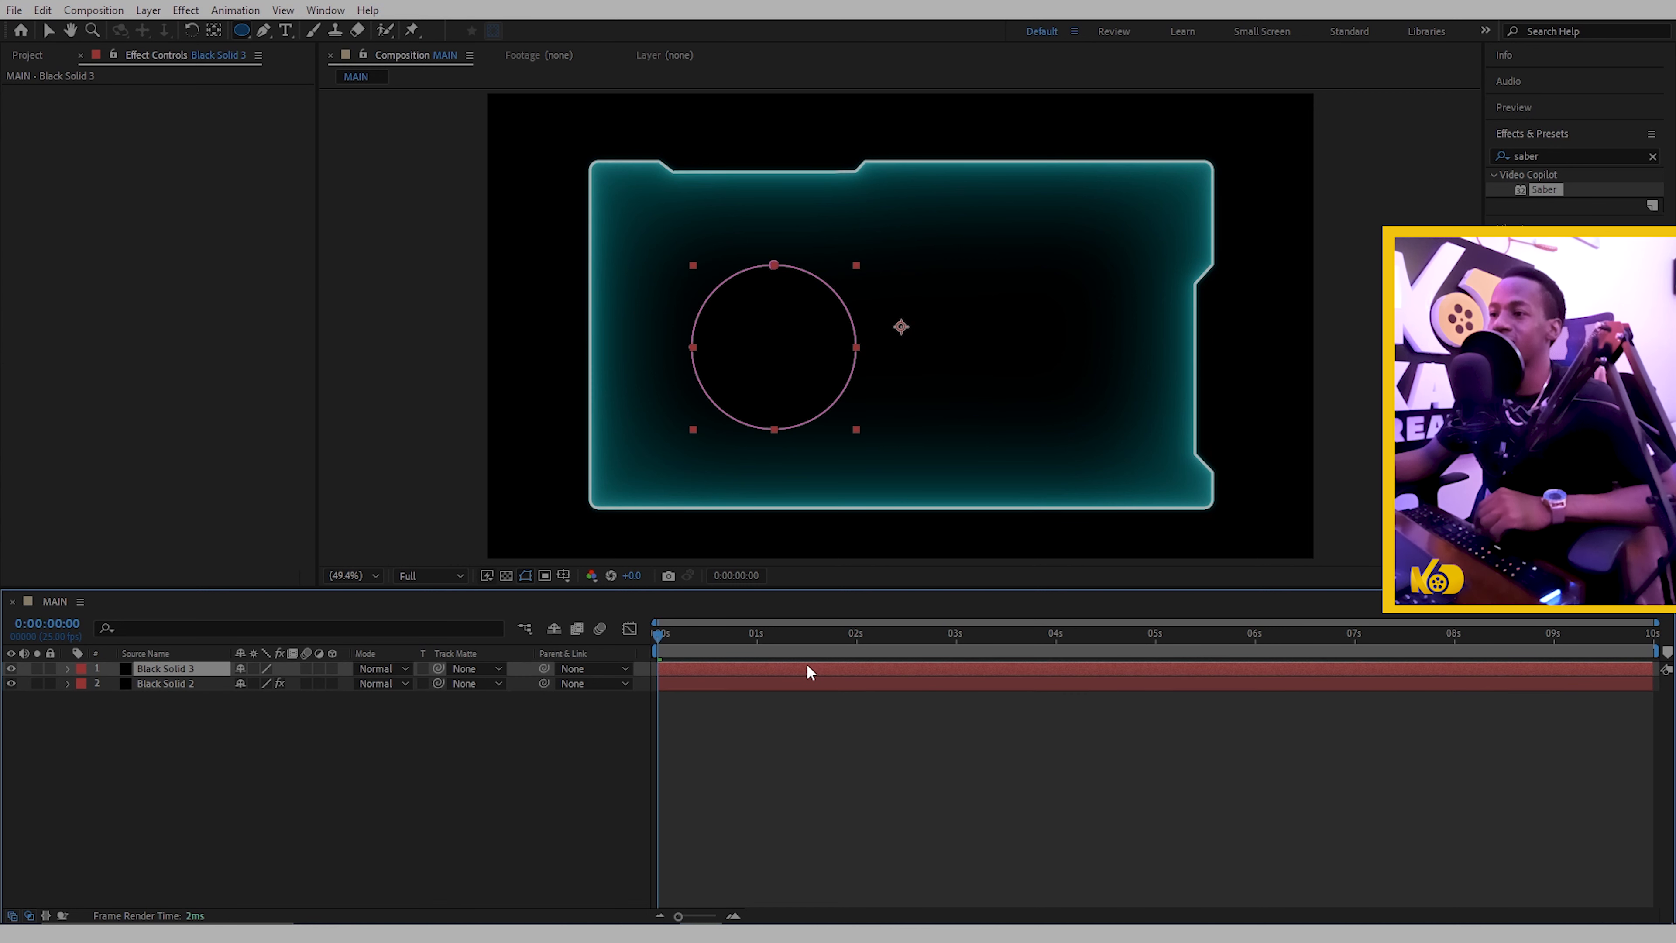
key(shift+Up)
key(shift+Up)
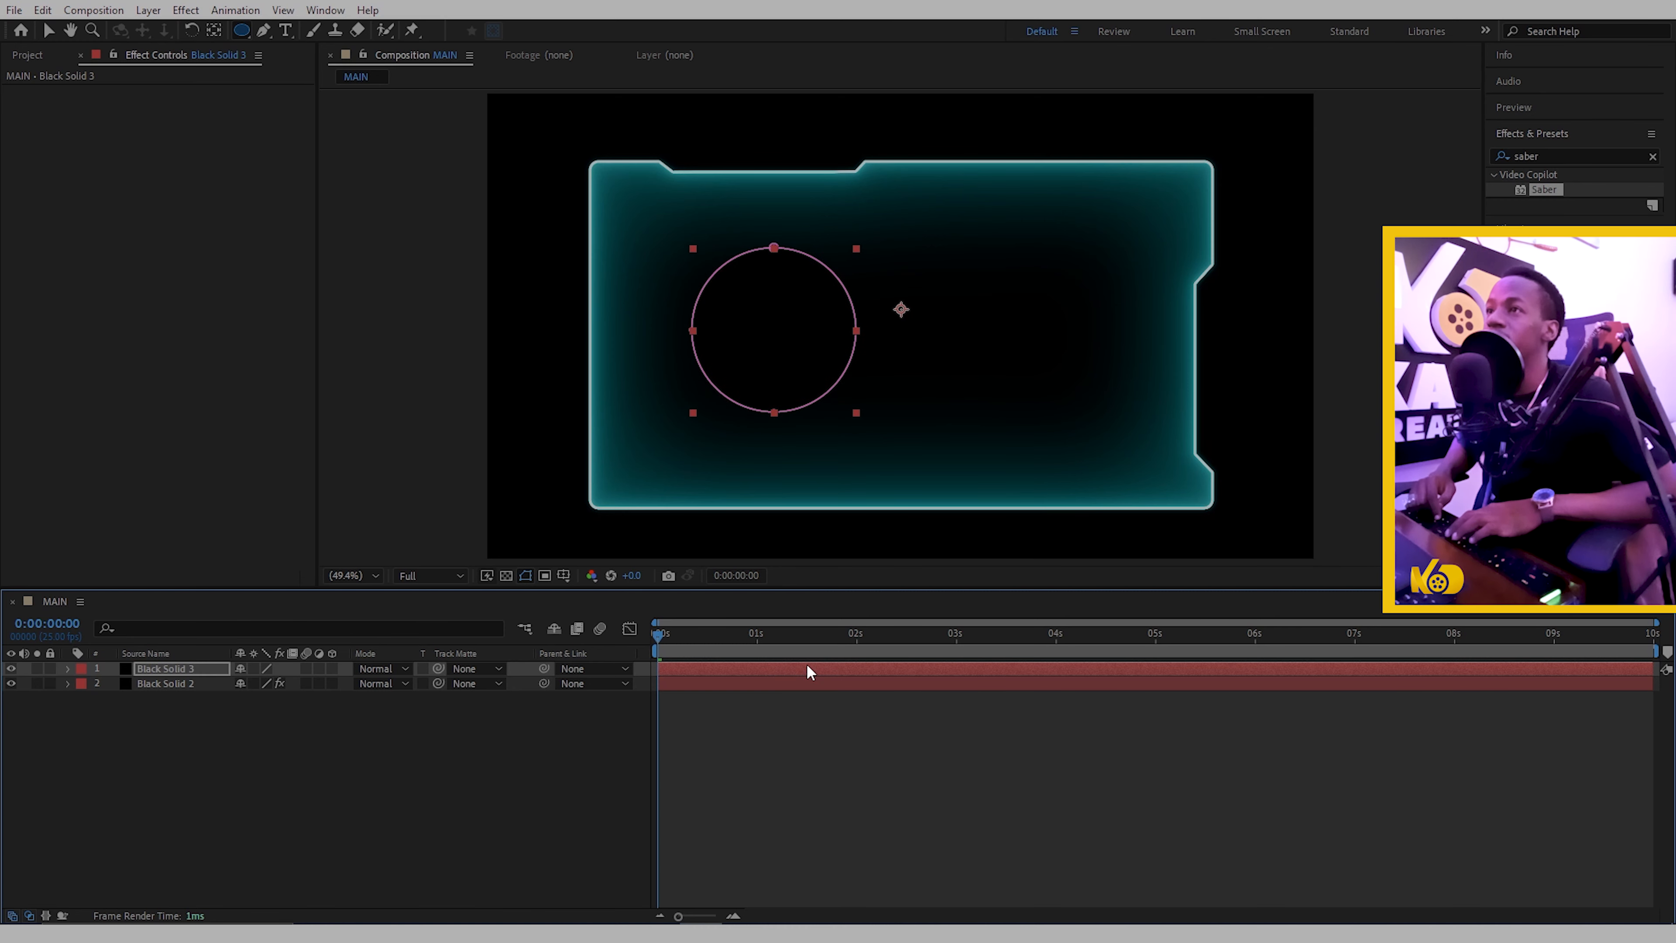
key(shift+Down)
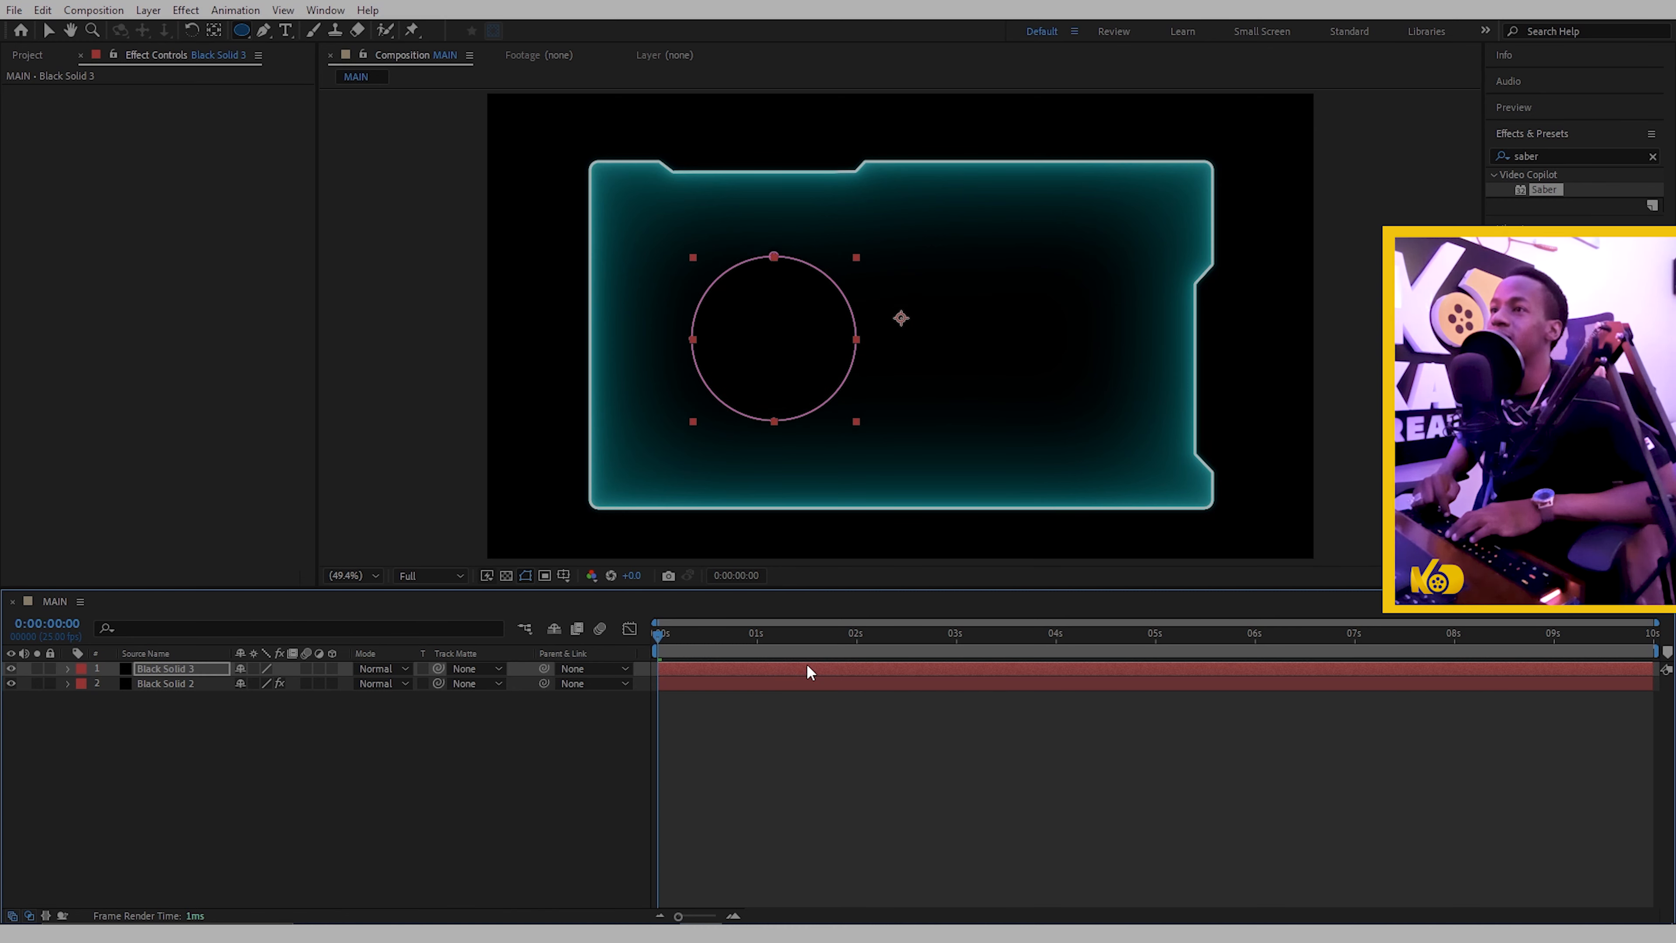
key(shift+Left)
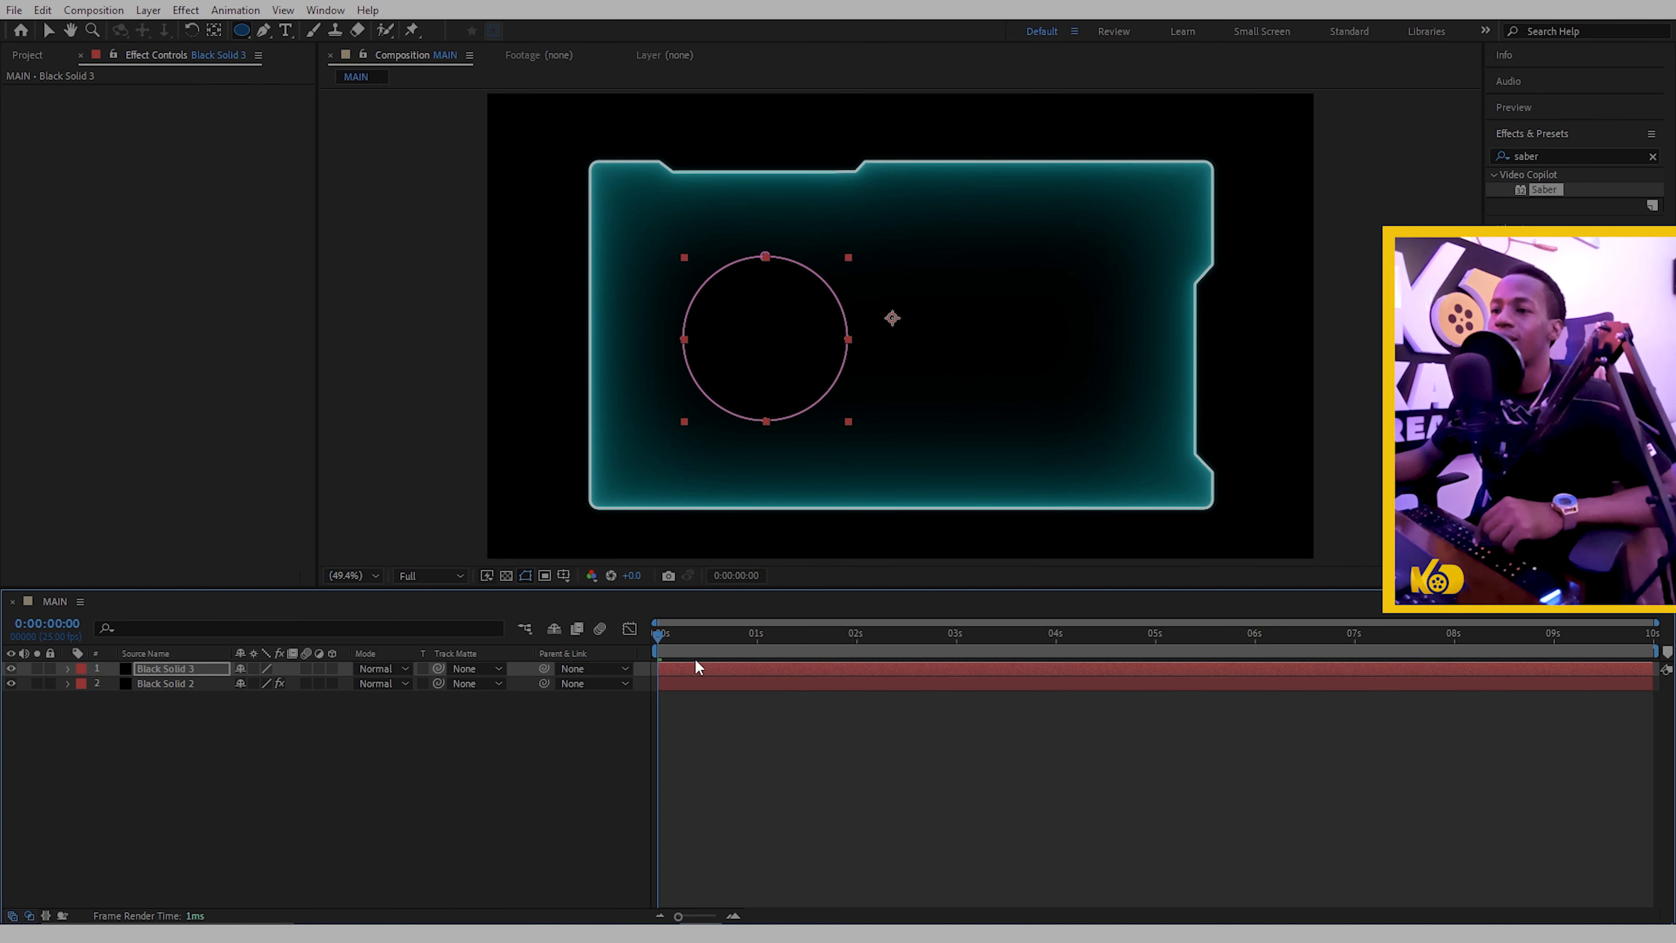
- Copy the Saber effect from the frame's solid and paste it onto the circle's solid
click(197, 684)
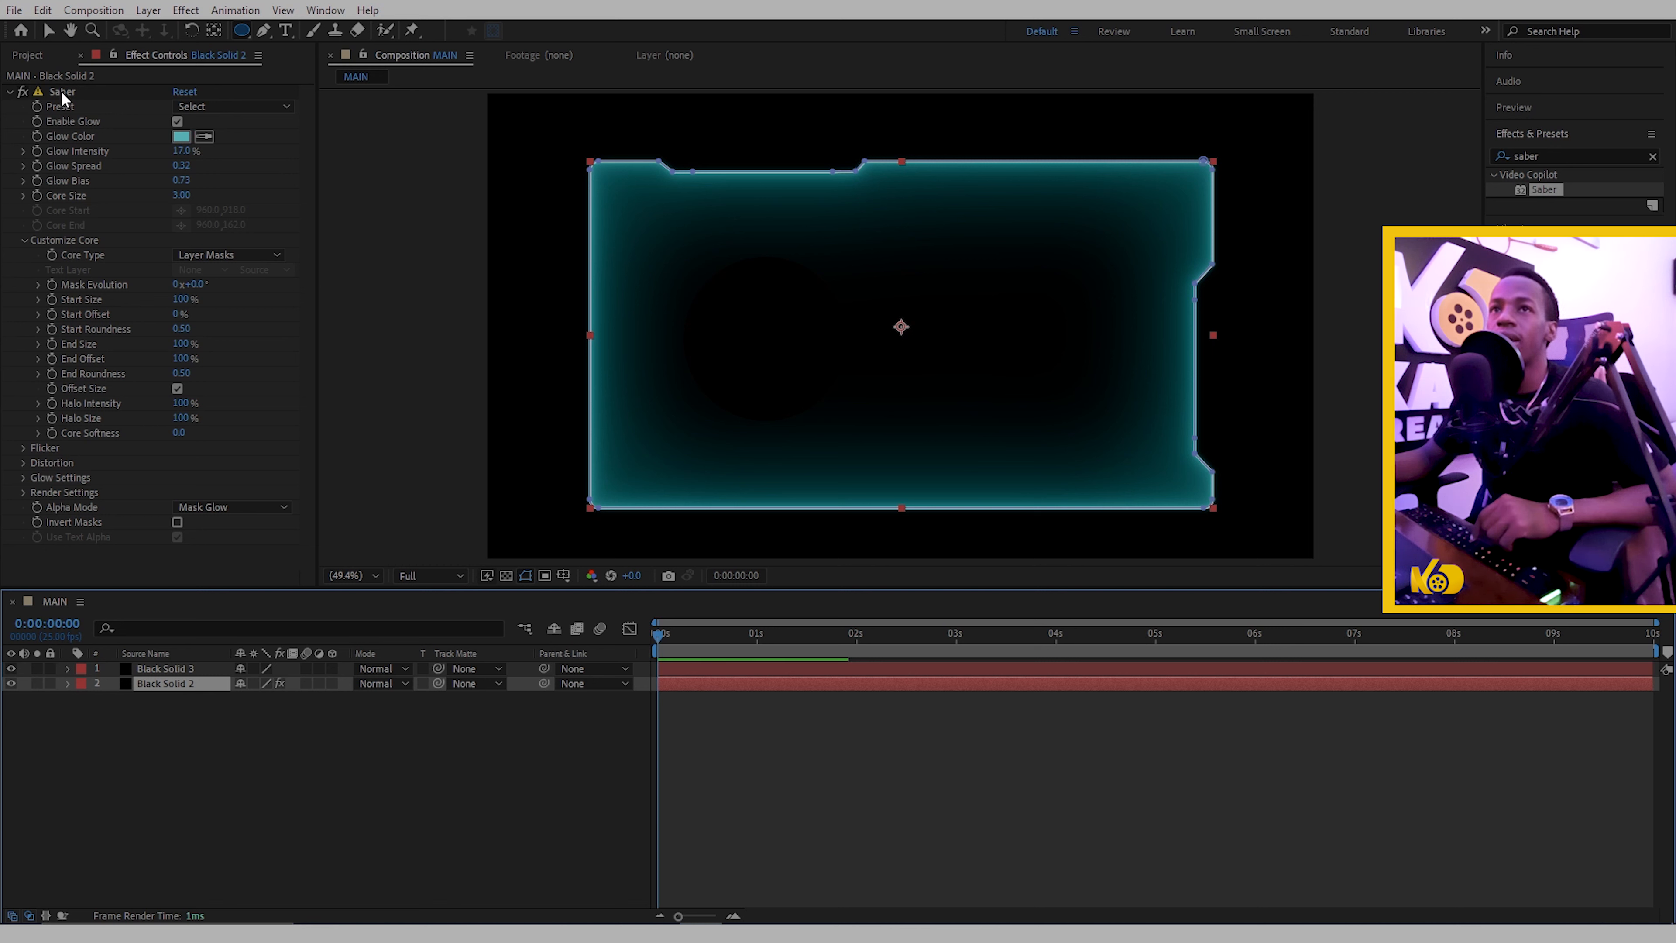
click(87, 263)
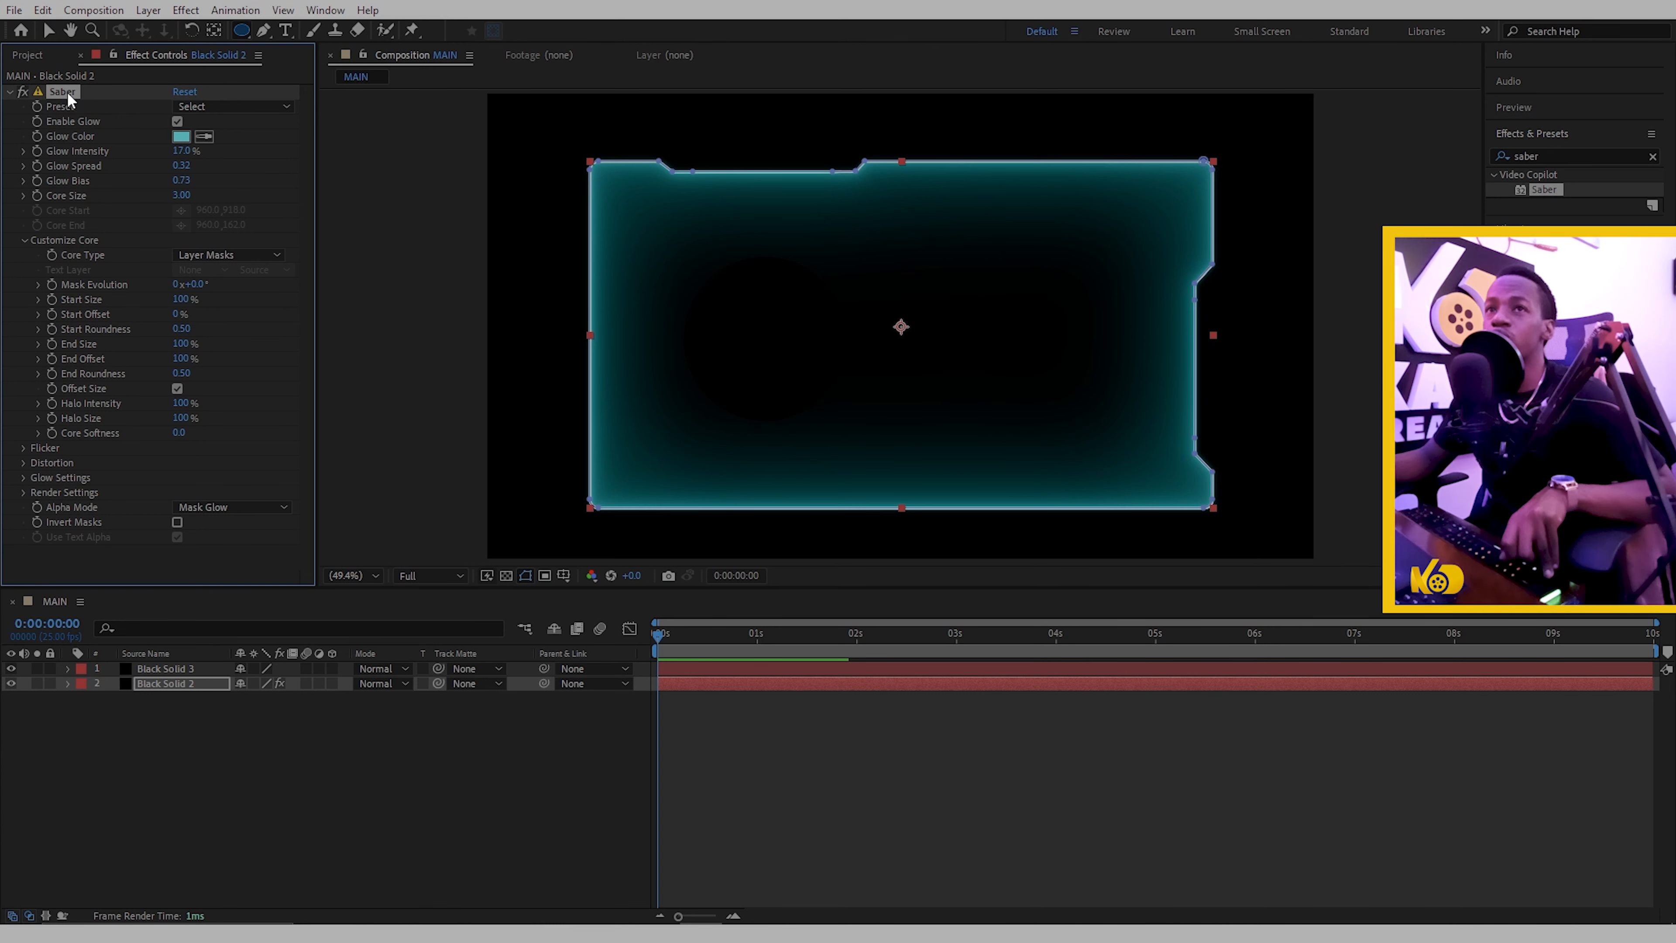
click(694, 669)
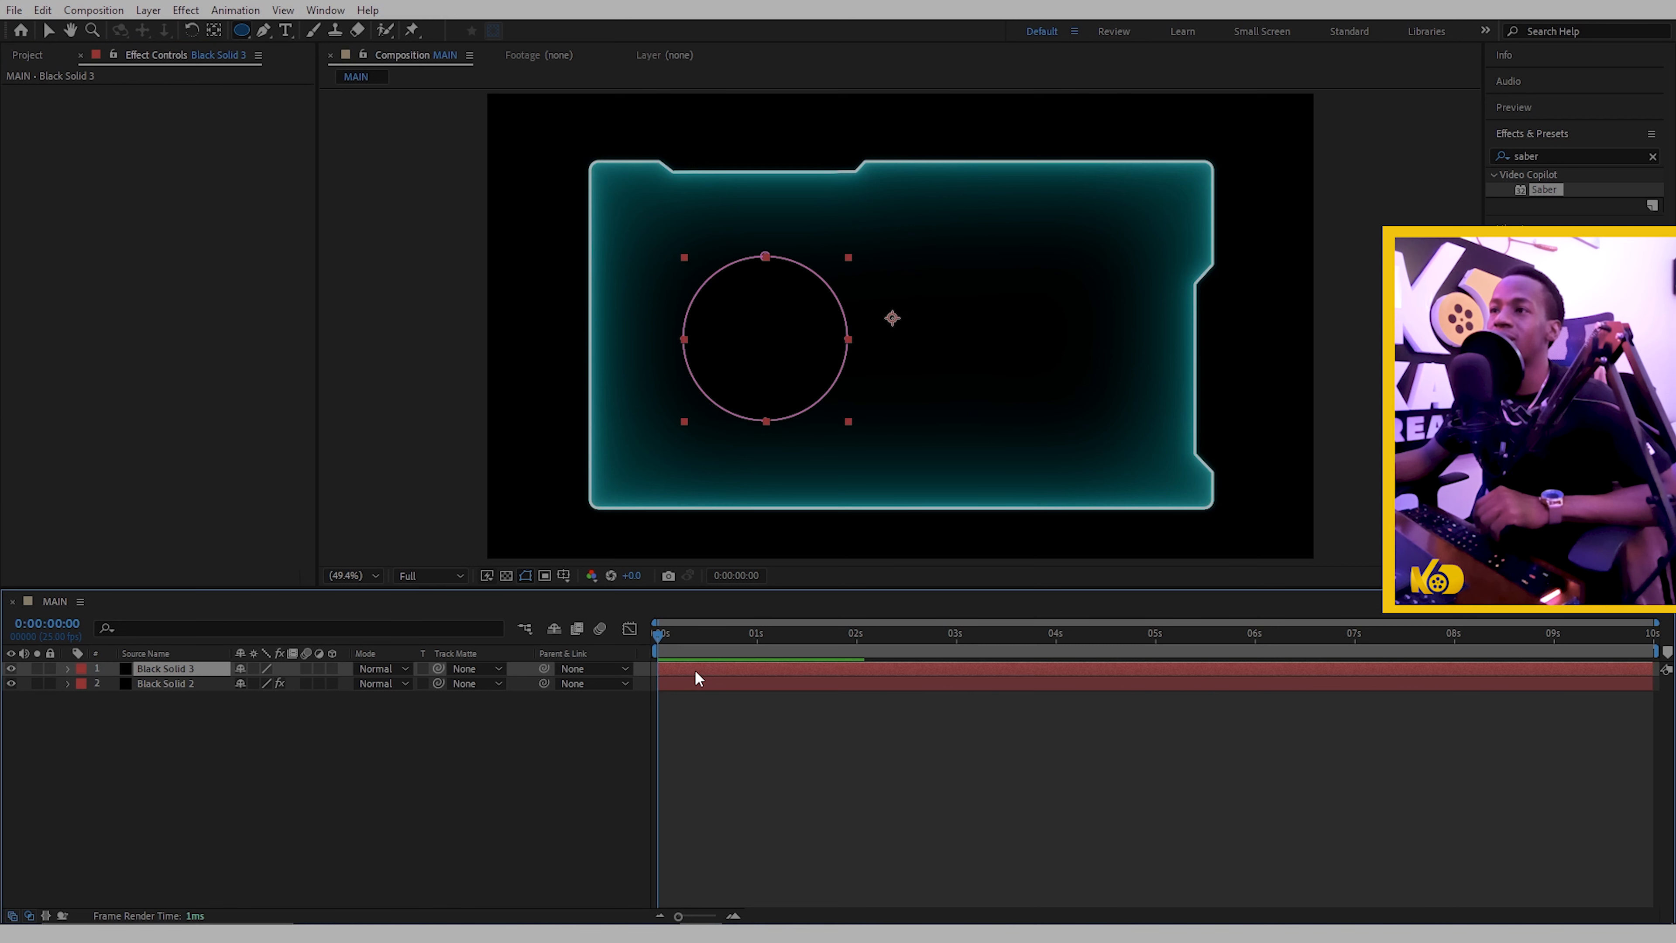
click(82, 214)
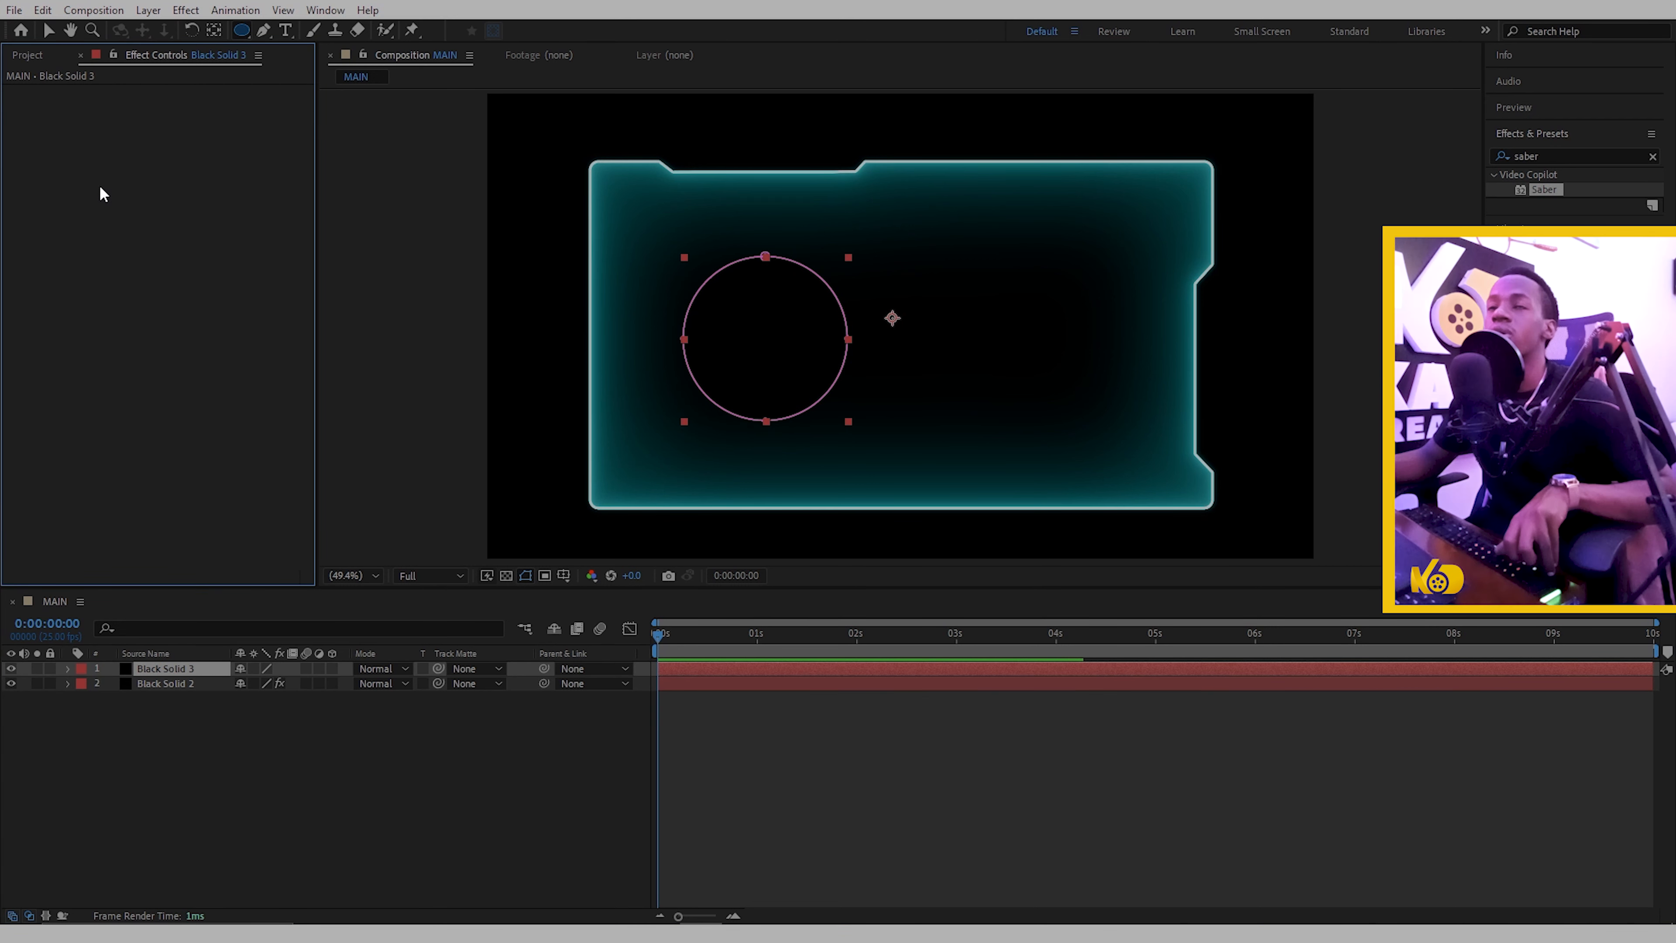
key(ctrl+v)
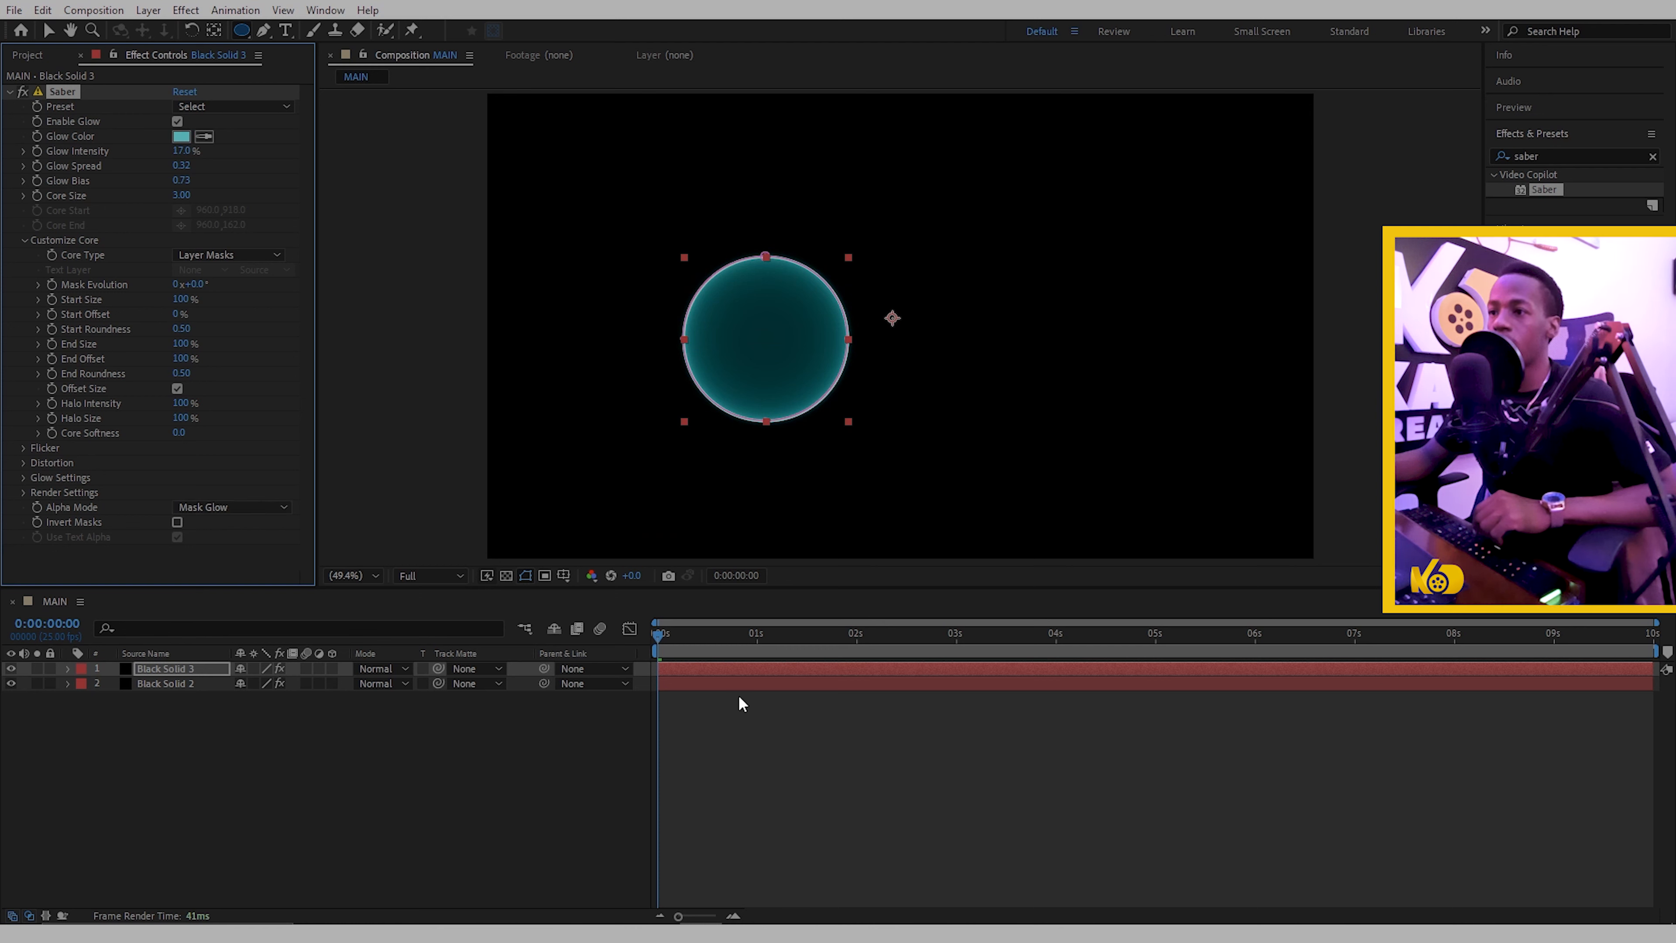
- Set the circle layer's blending mode to Add and keep that layer selected
right_click(697, 673)
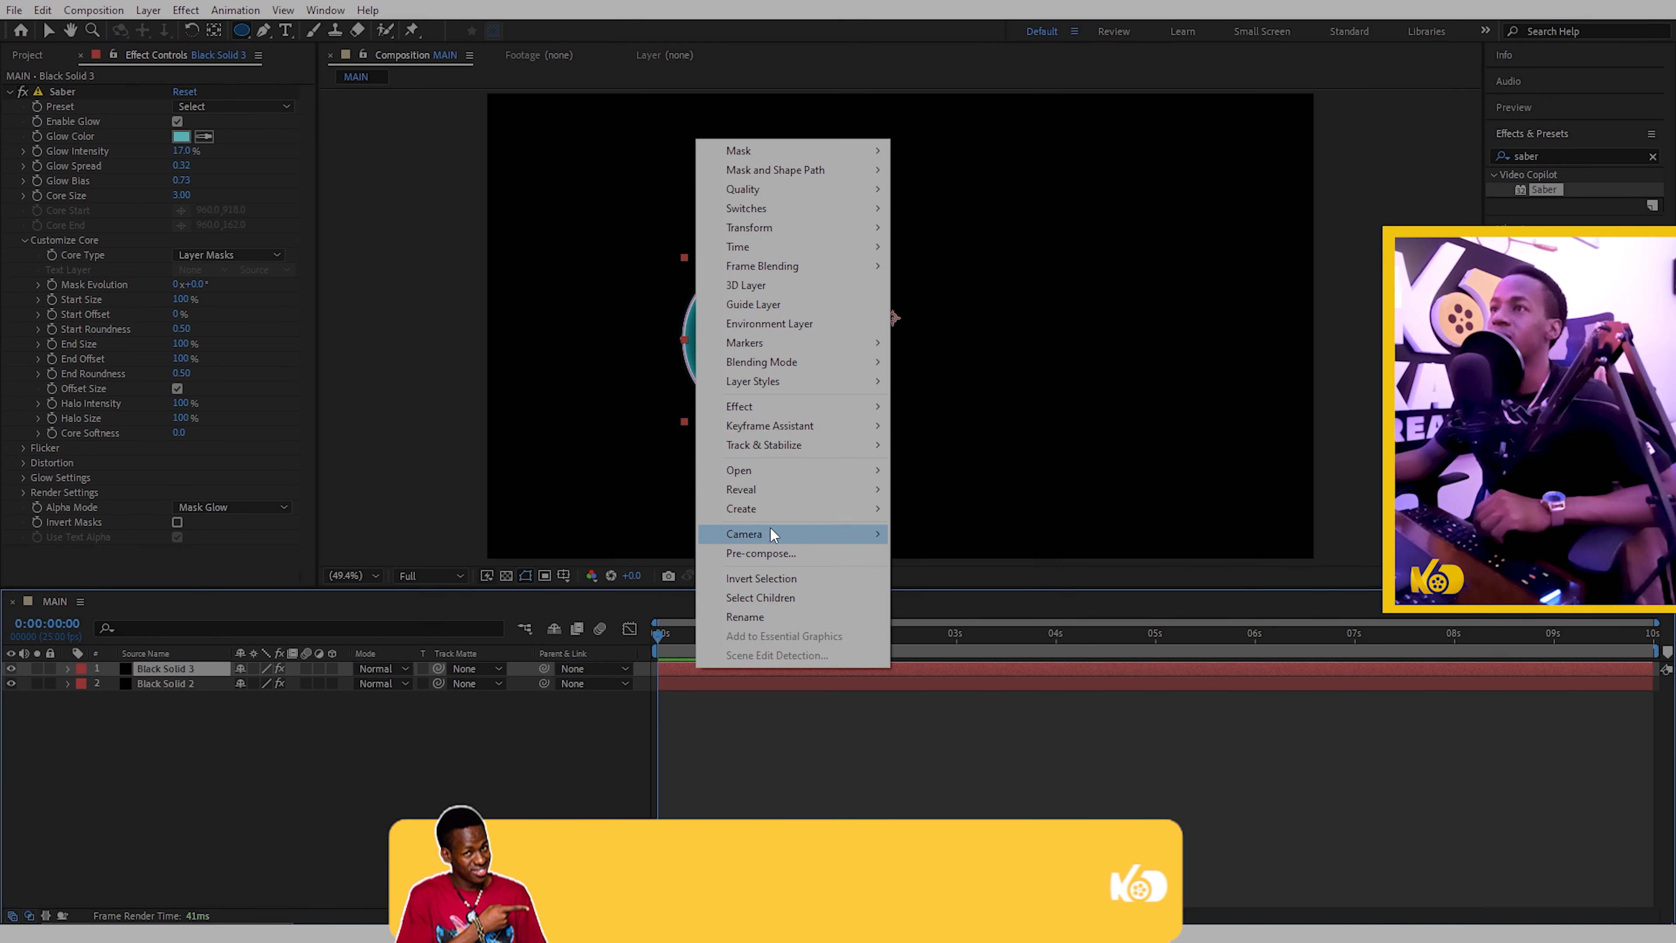
mouse_move(834, 266)
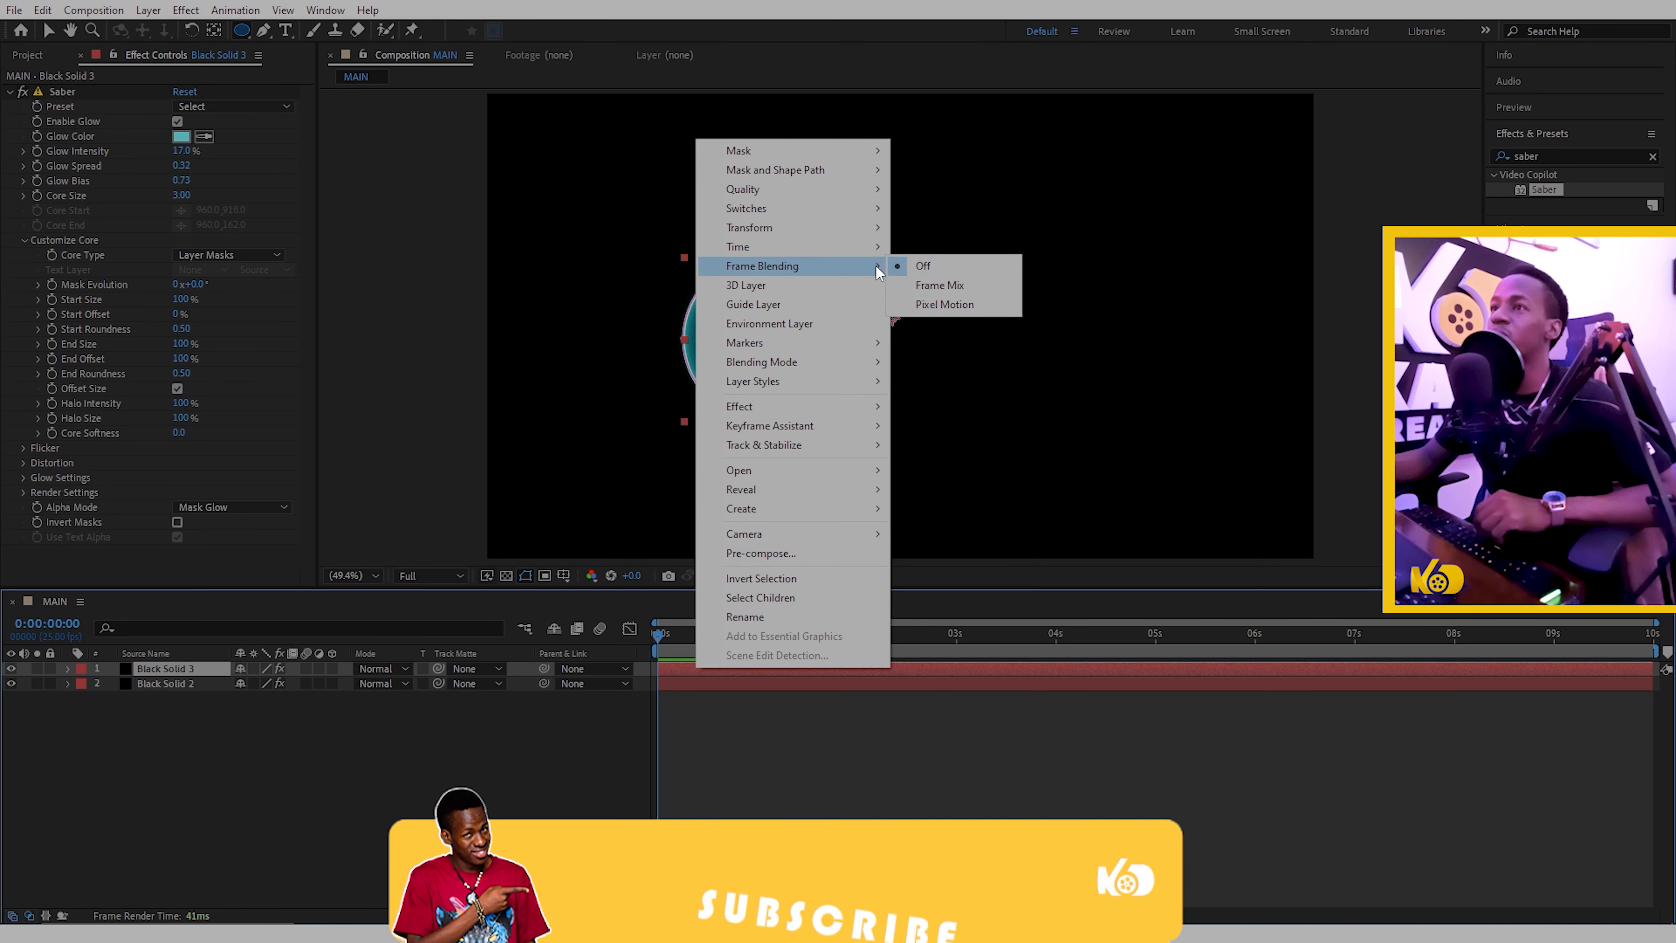
mouse_move(806, 360)
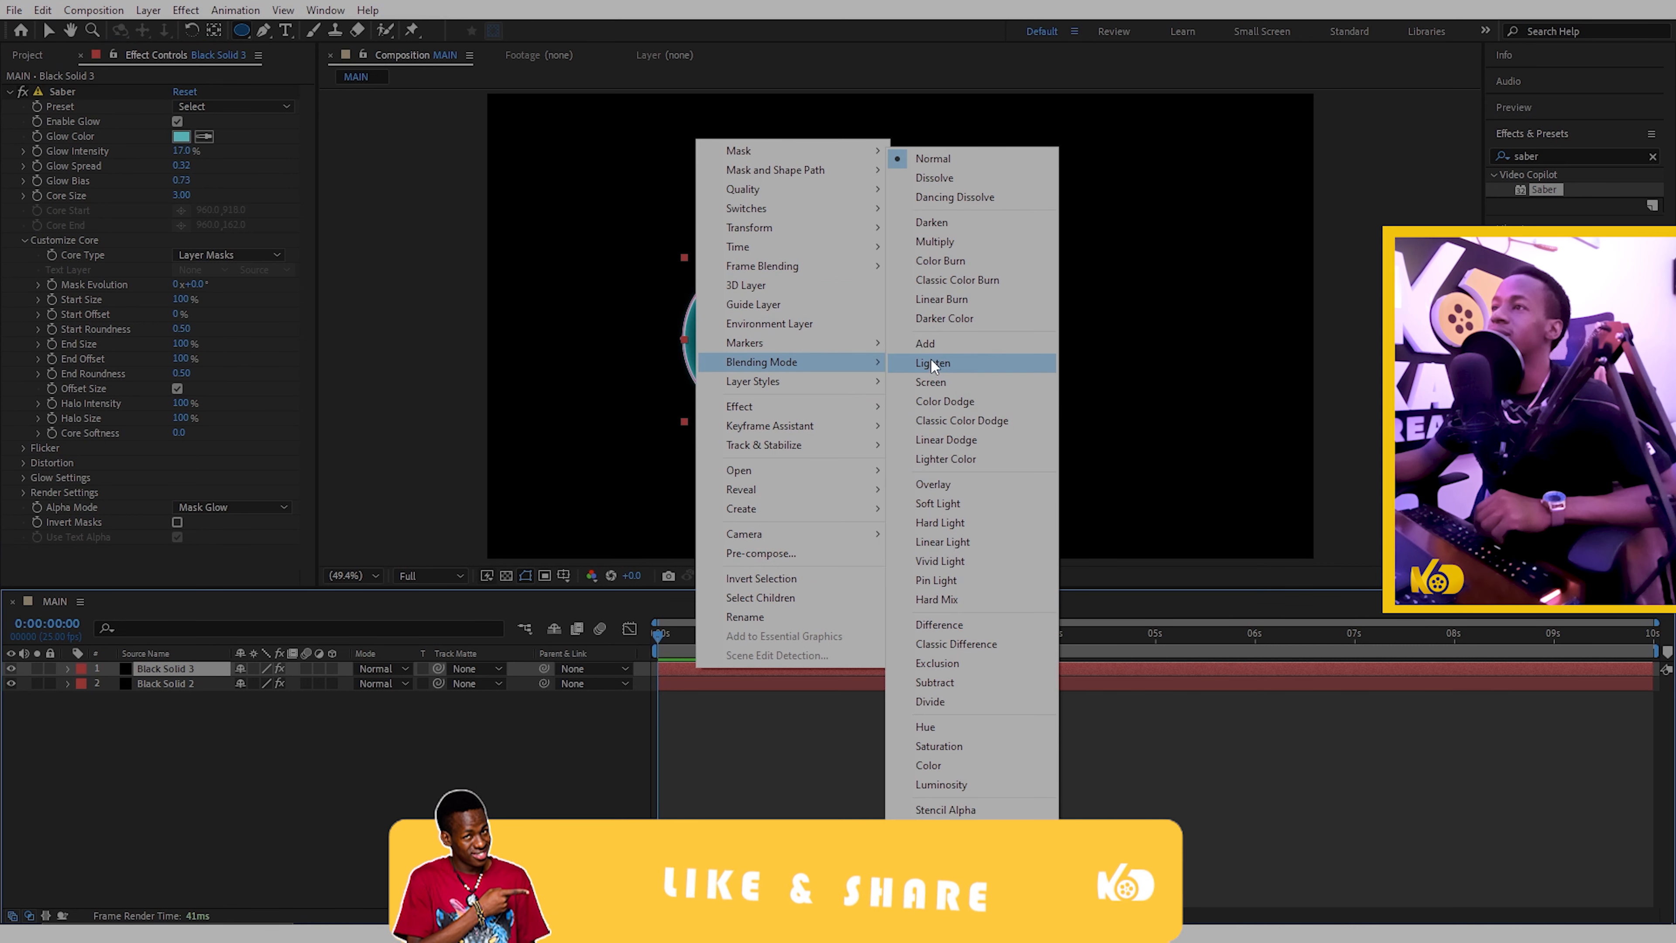
click(933, 344)
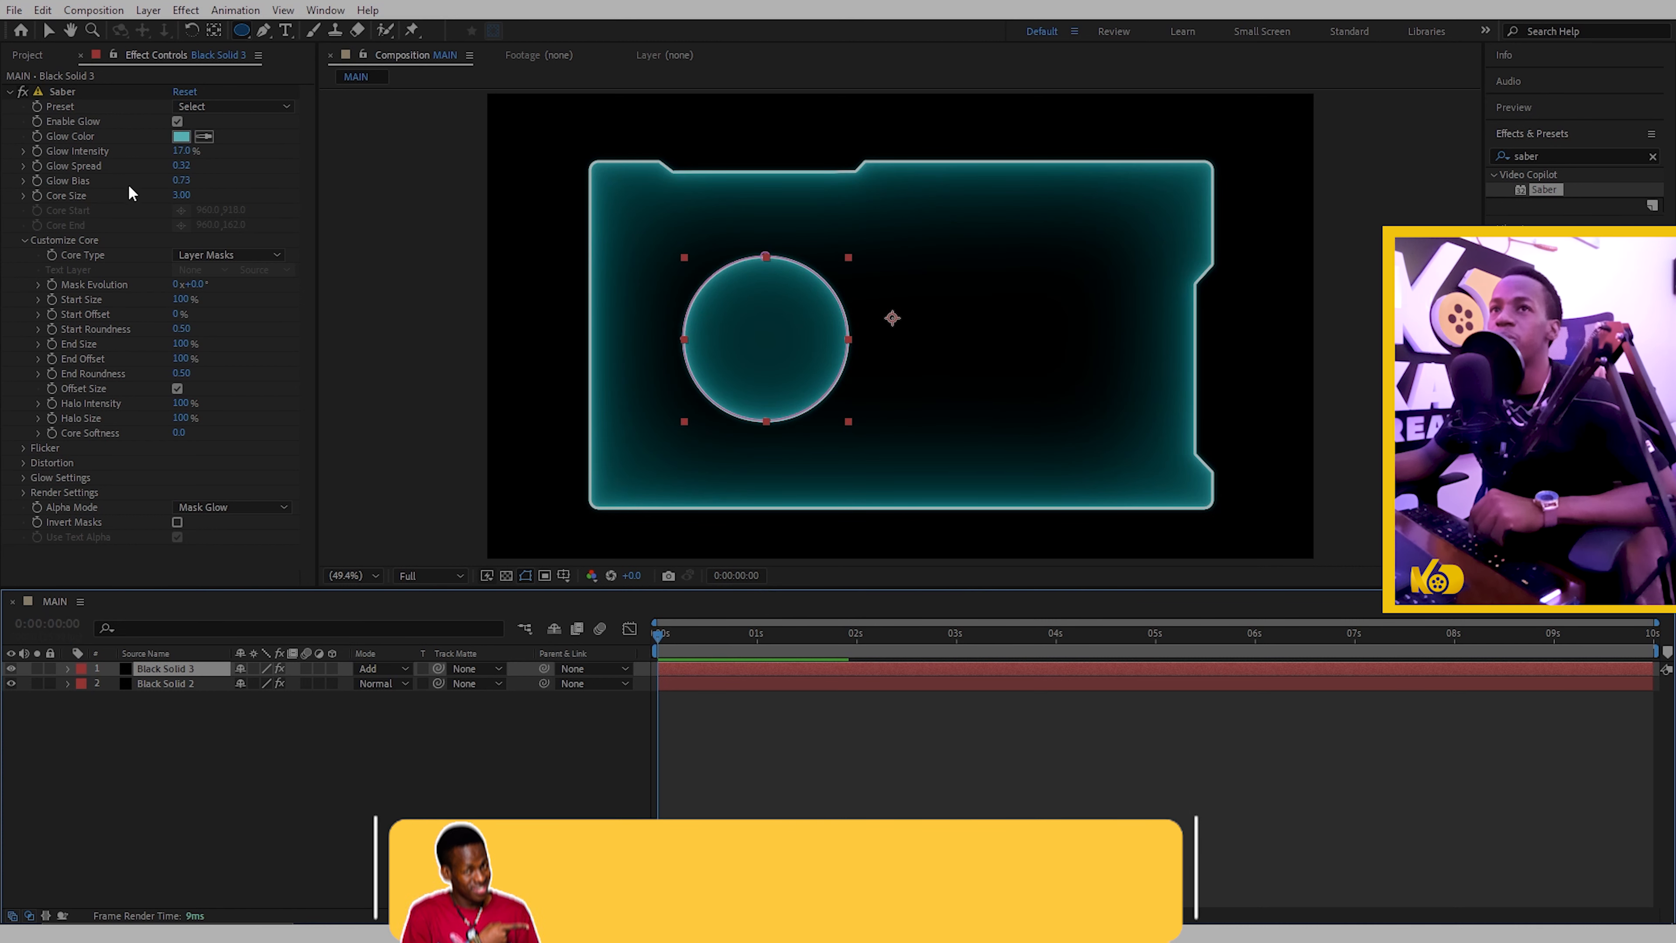
click(704, 684)
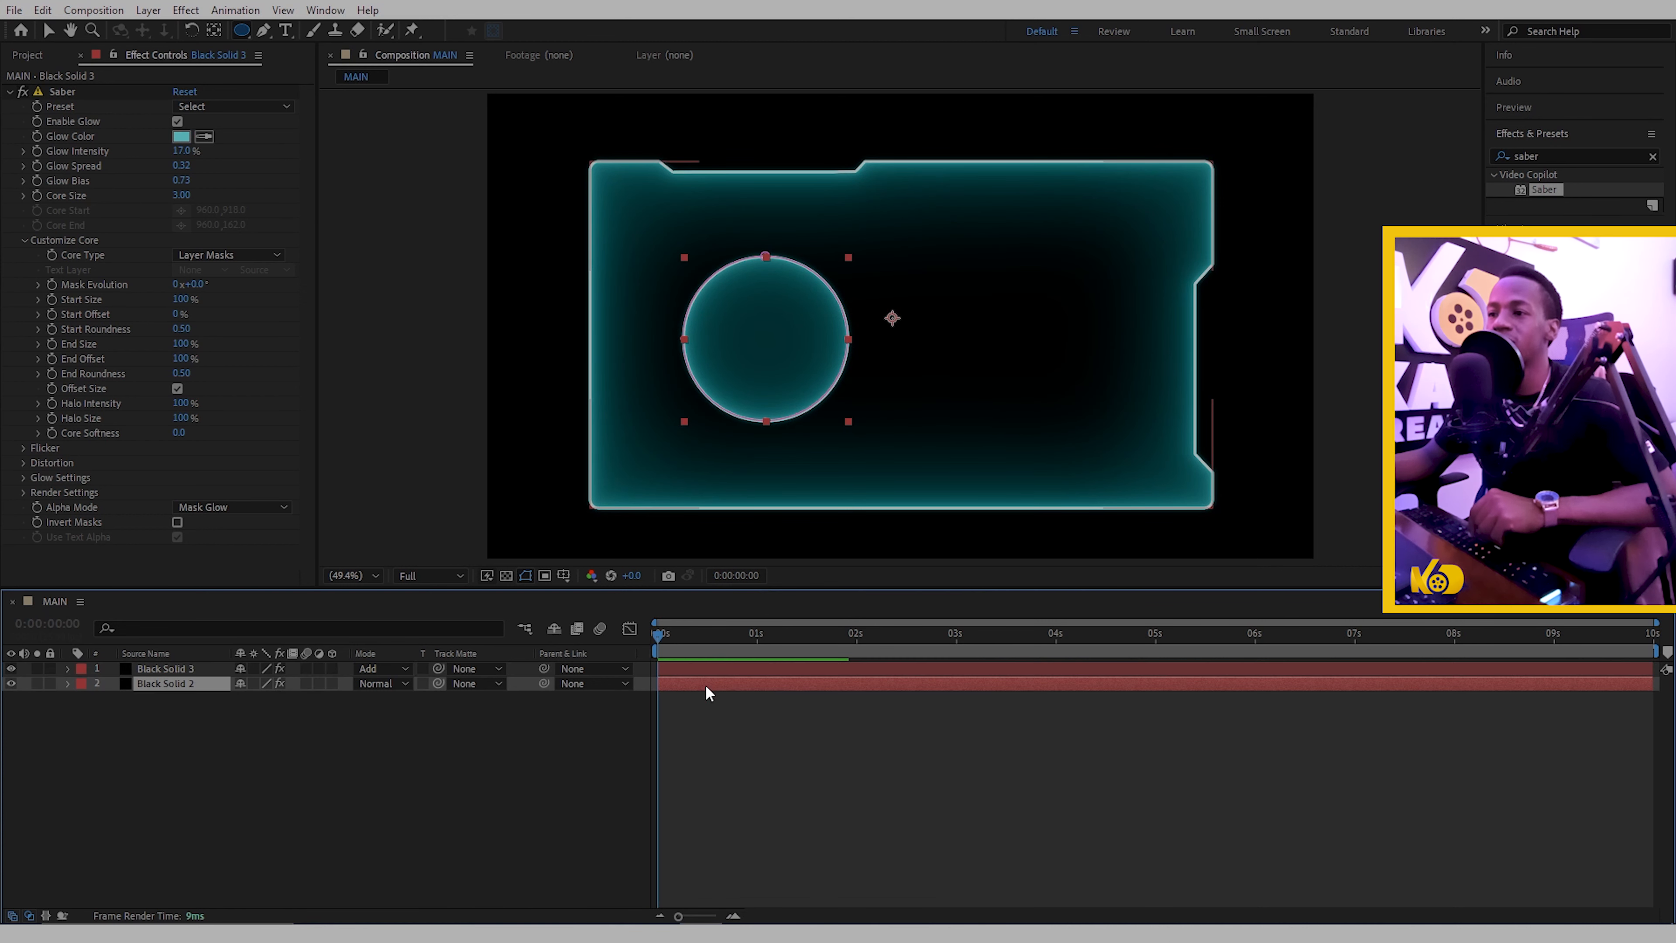
click(705, 669)
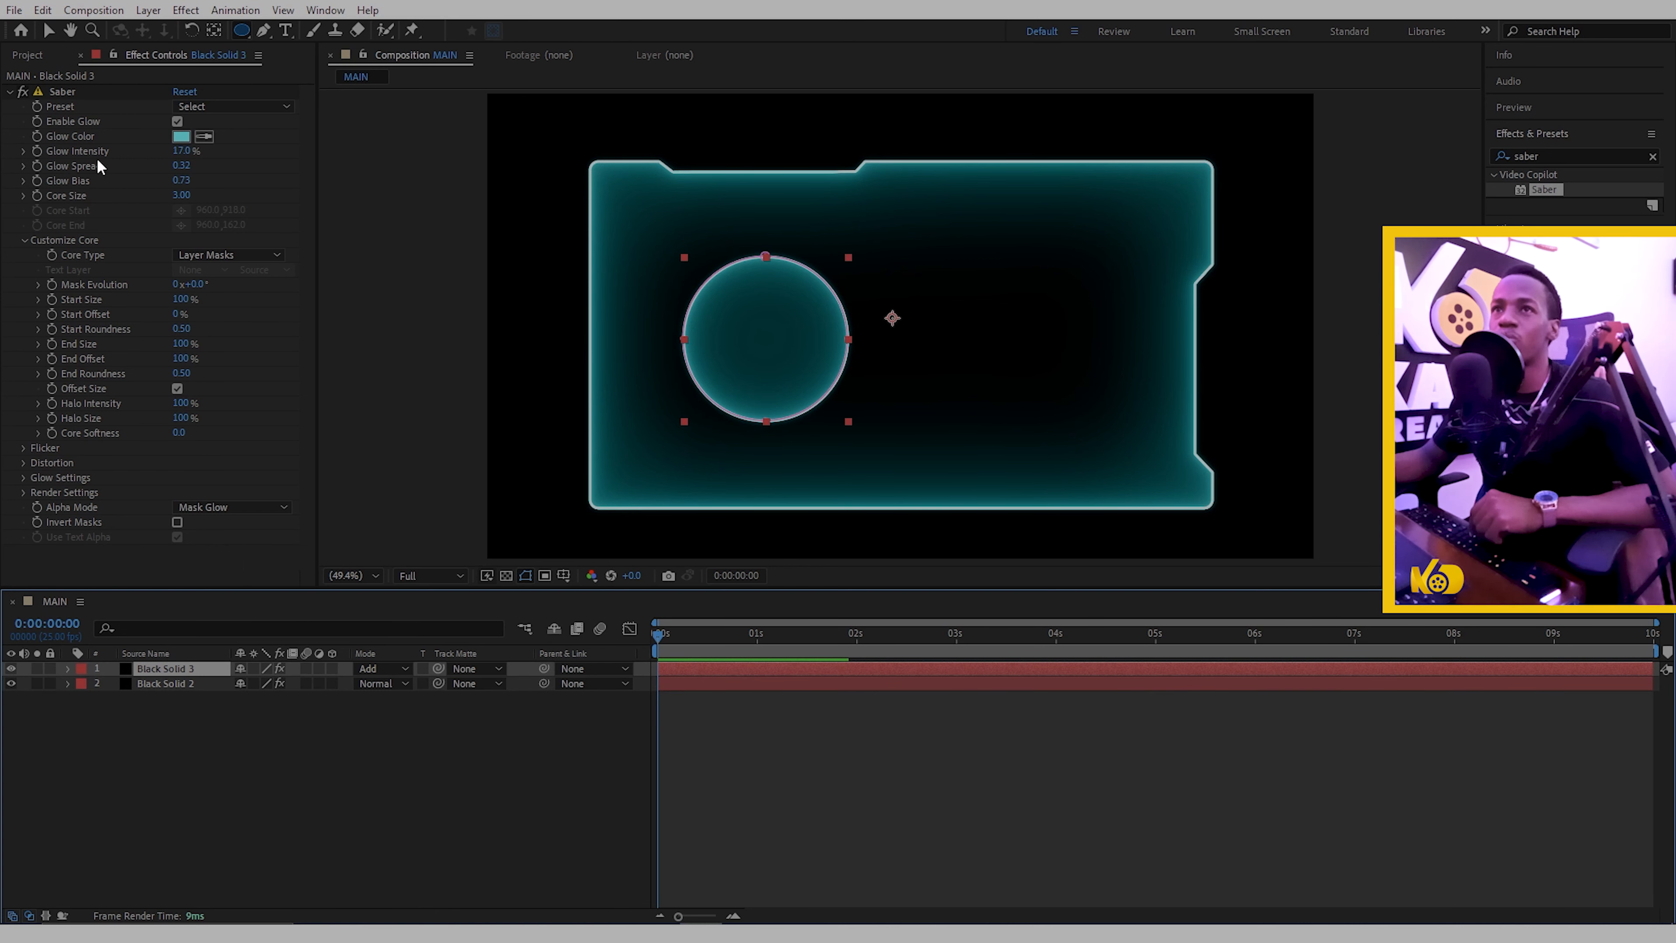
- Set the Saber glow color of the circle to white, FFFFFF
click(181, 137)
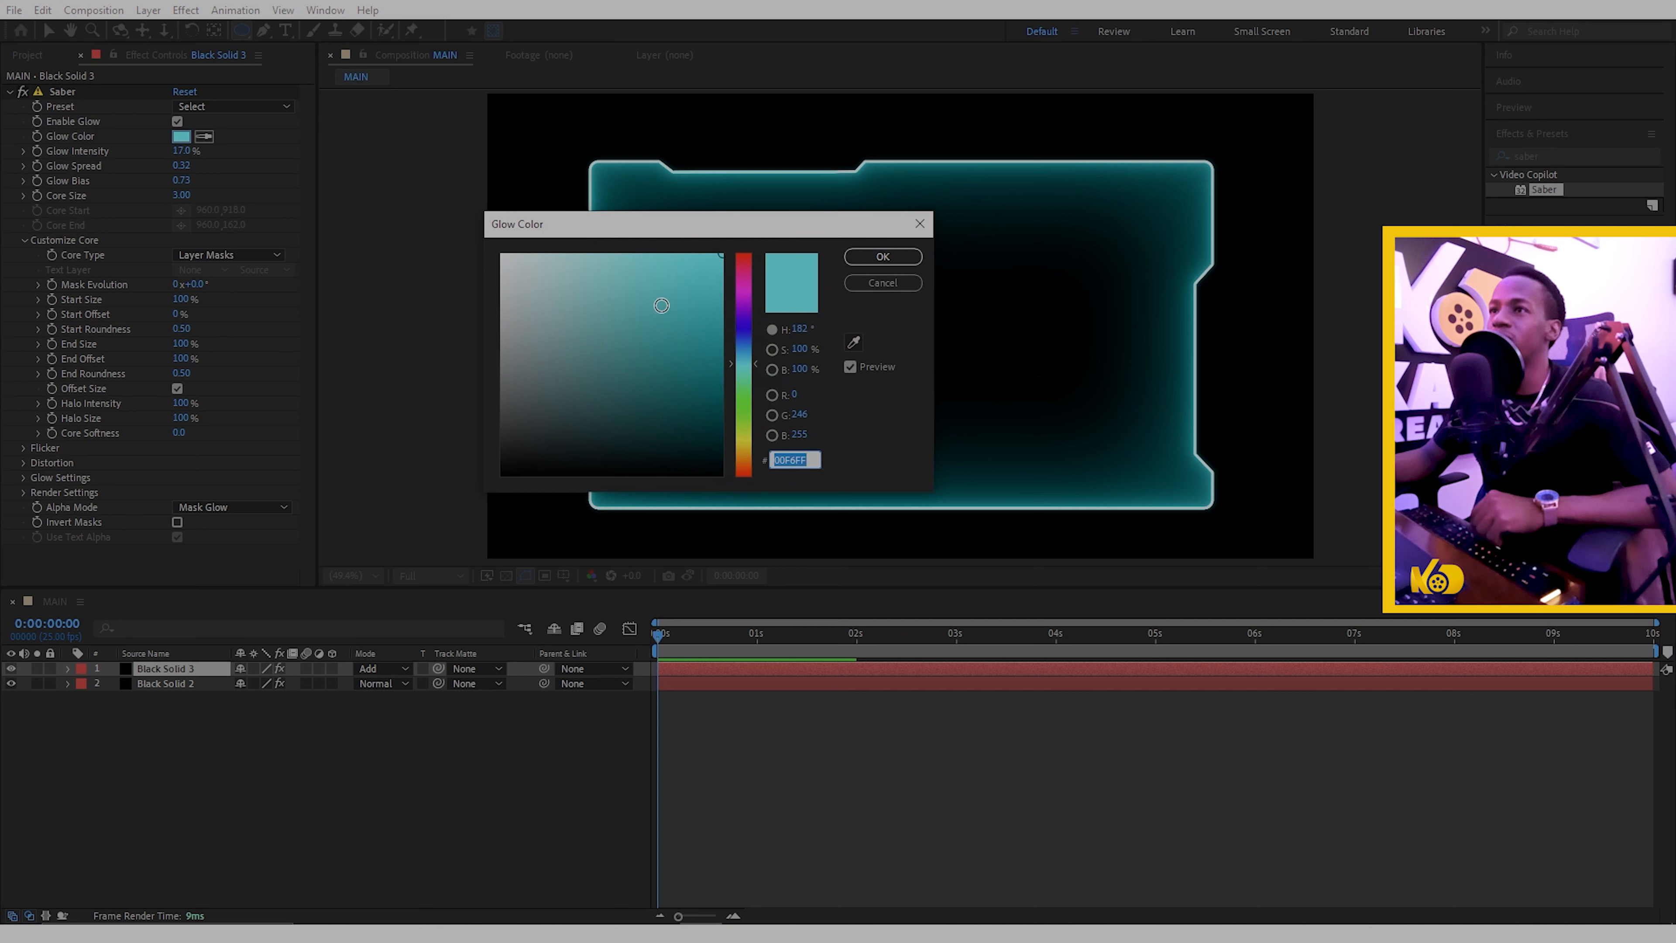
drag(569, 291, 468, 230)
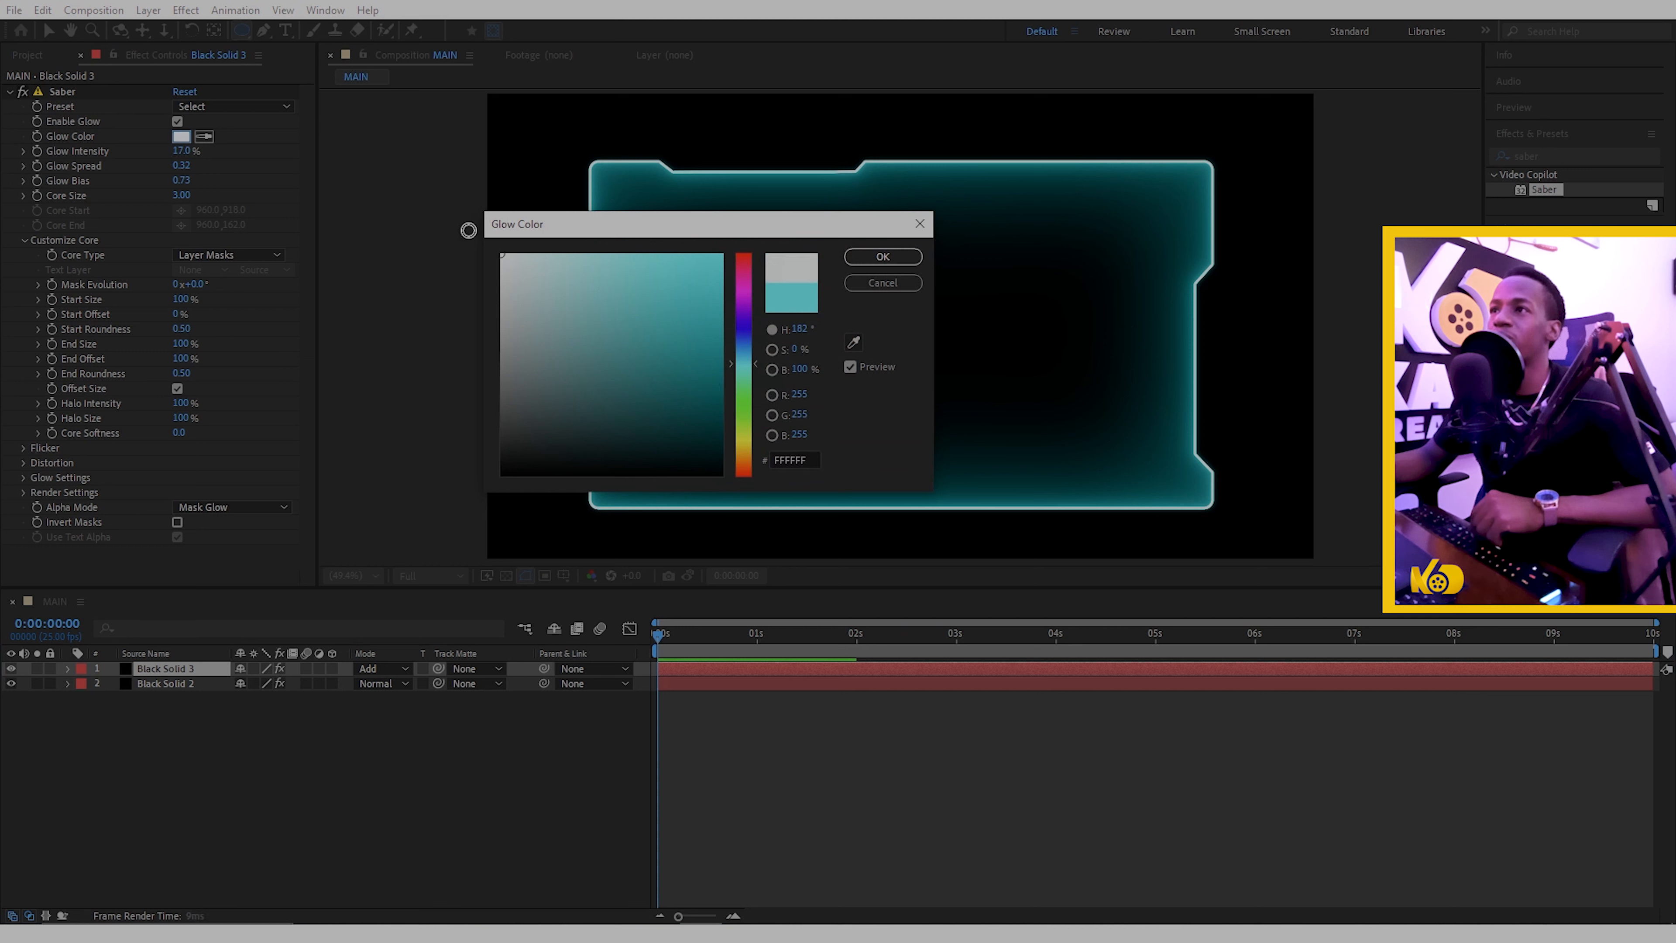
click(854, 260)
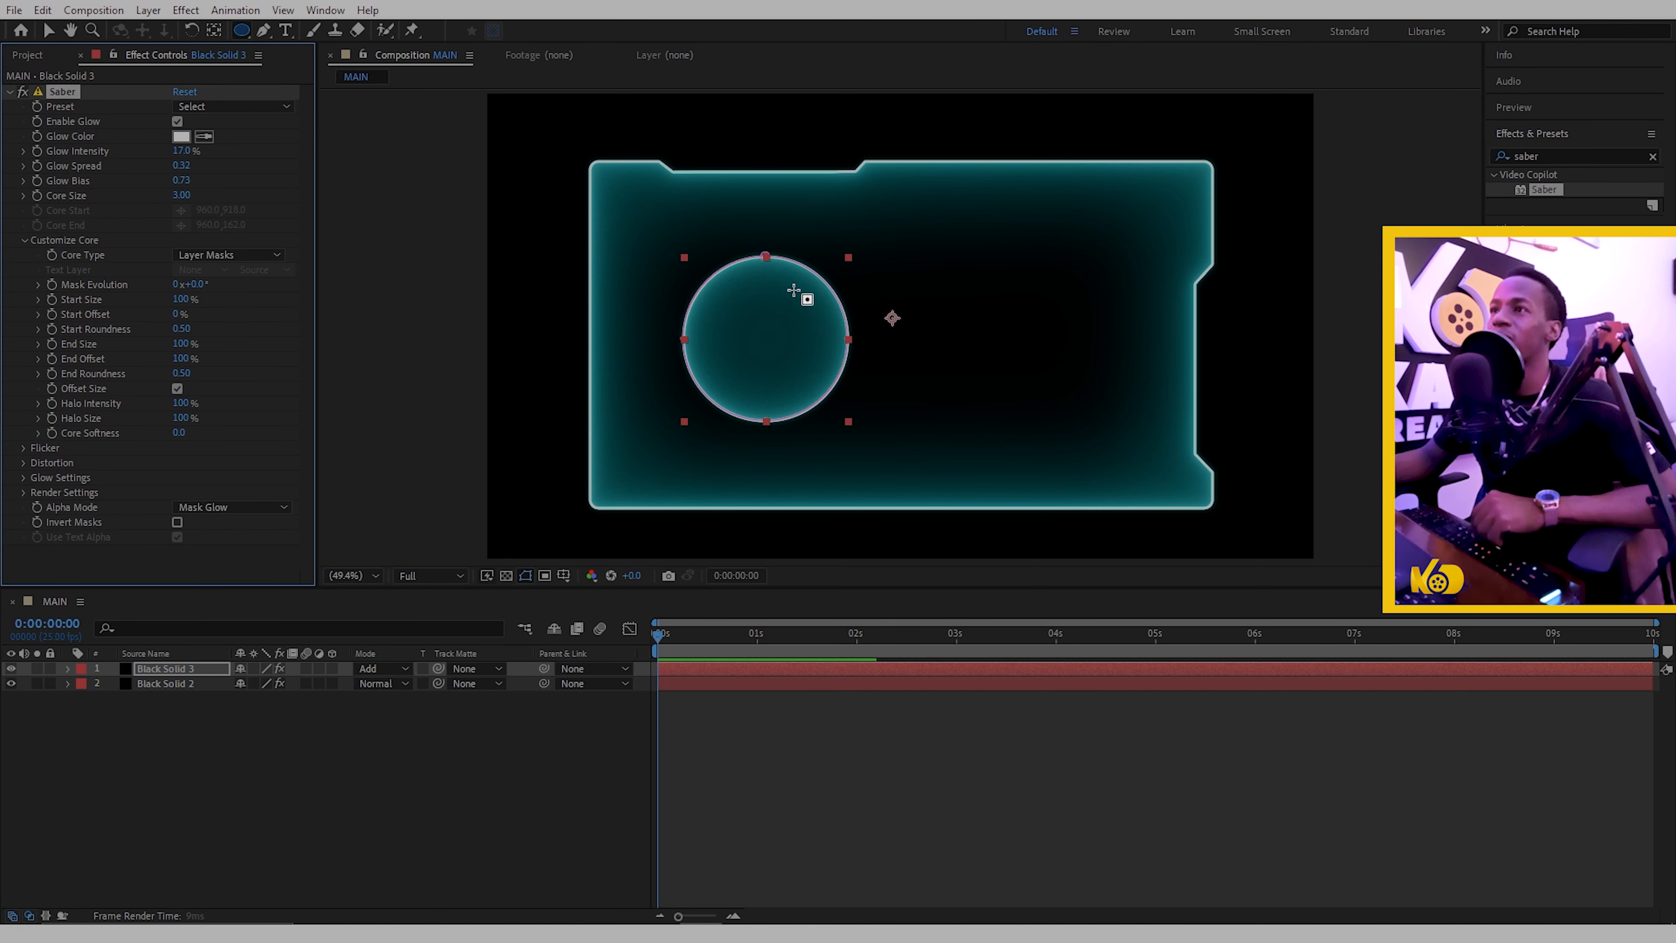
- Try Mask Core as the circle's Saber alpha mode, settle on Disable, and deselect the layer
click(276, 507)
click(234, 549)
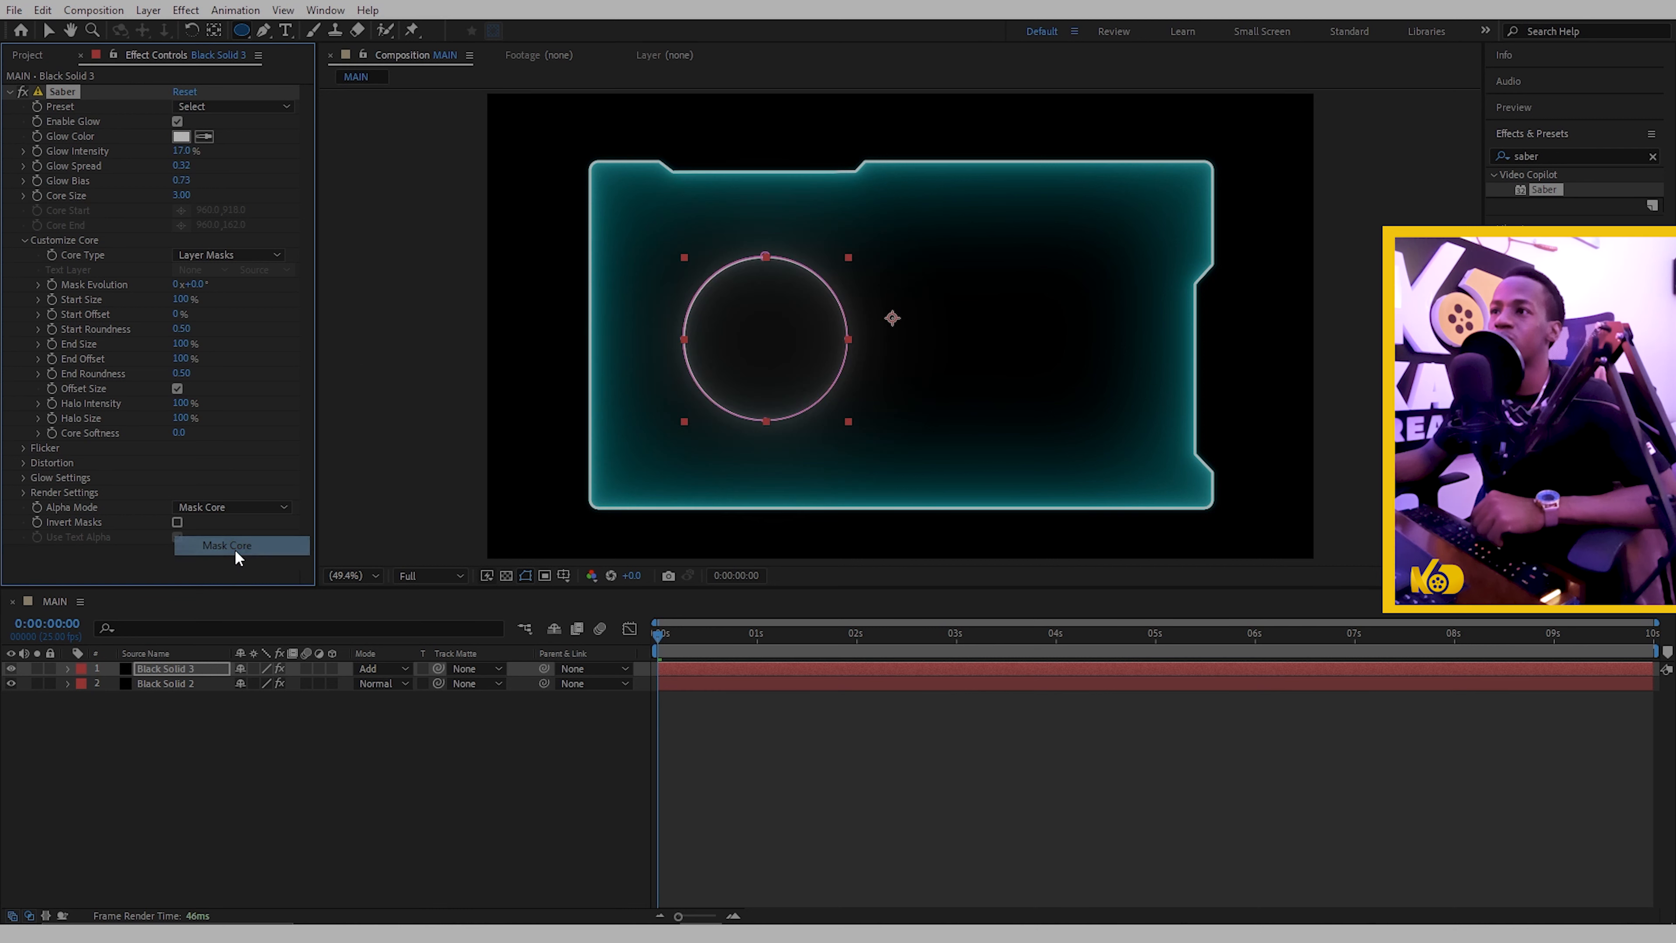
click(254, 507)
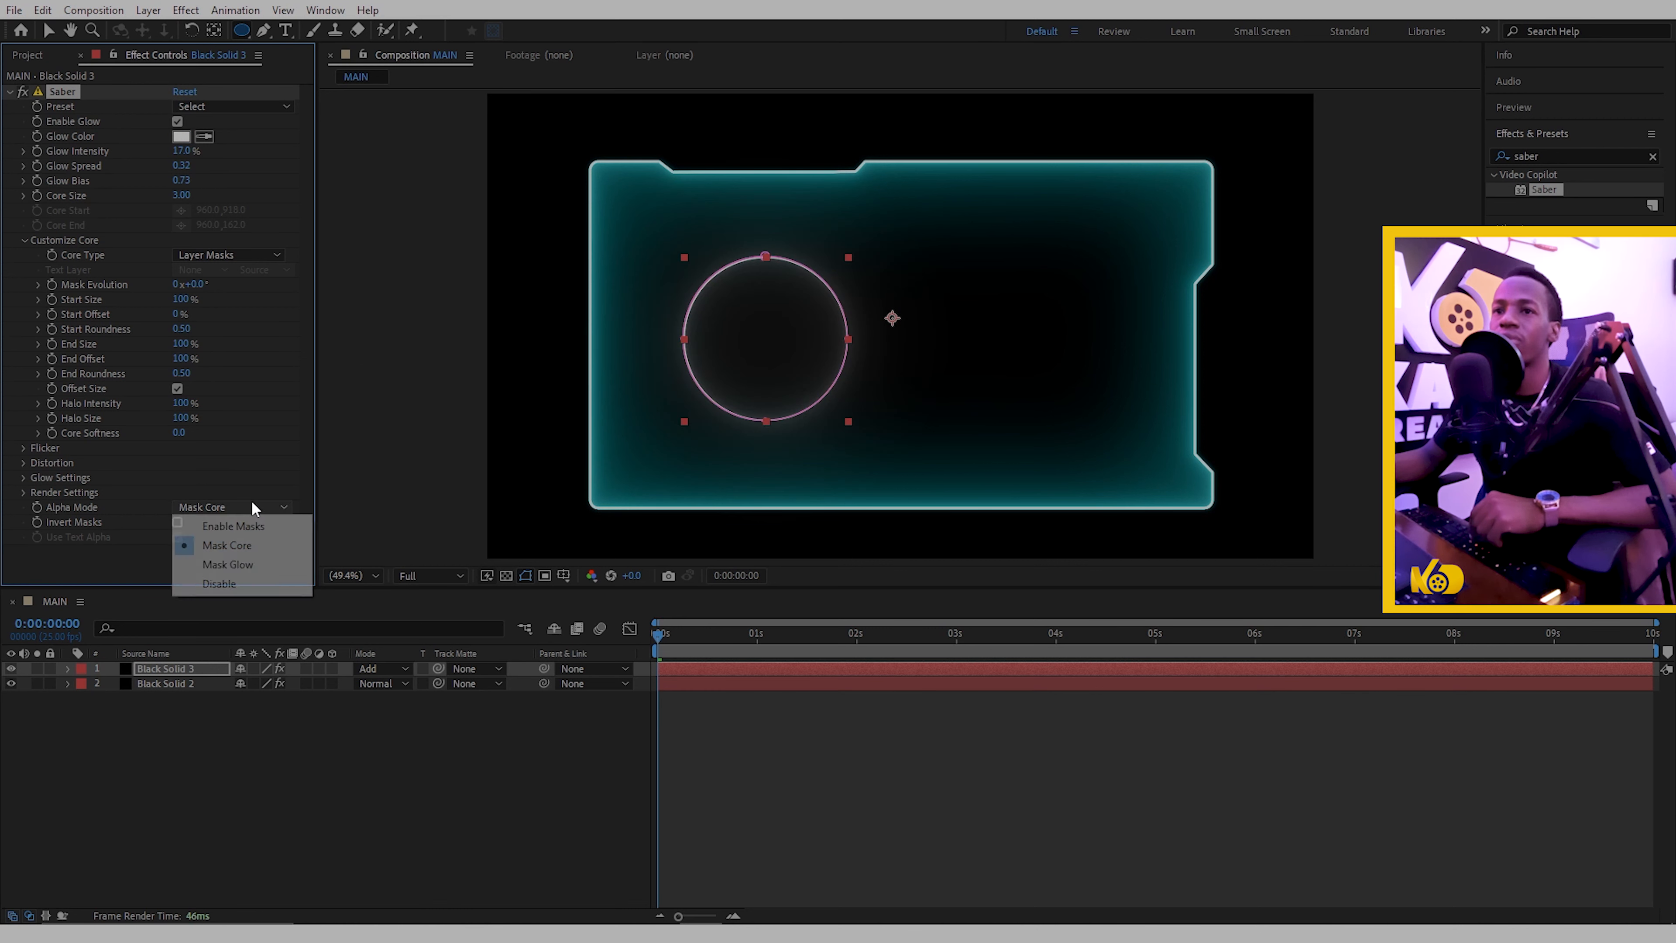
click(236, 578)
click(453, 736)
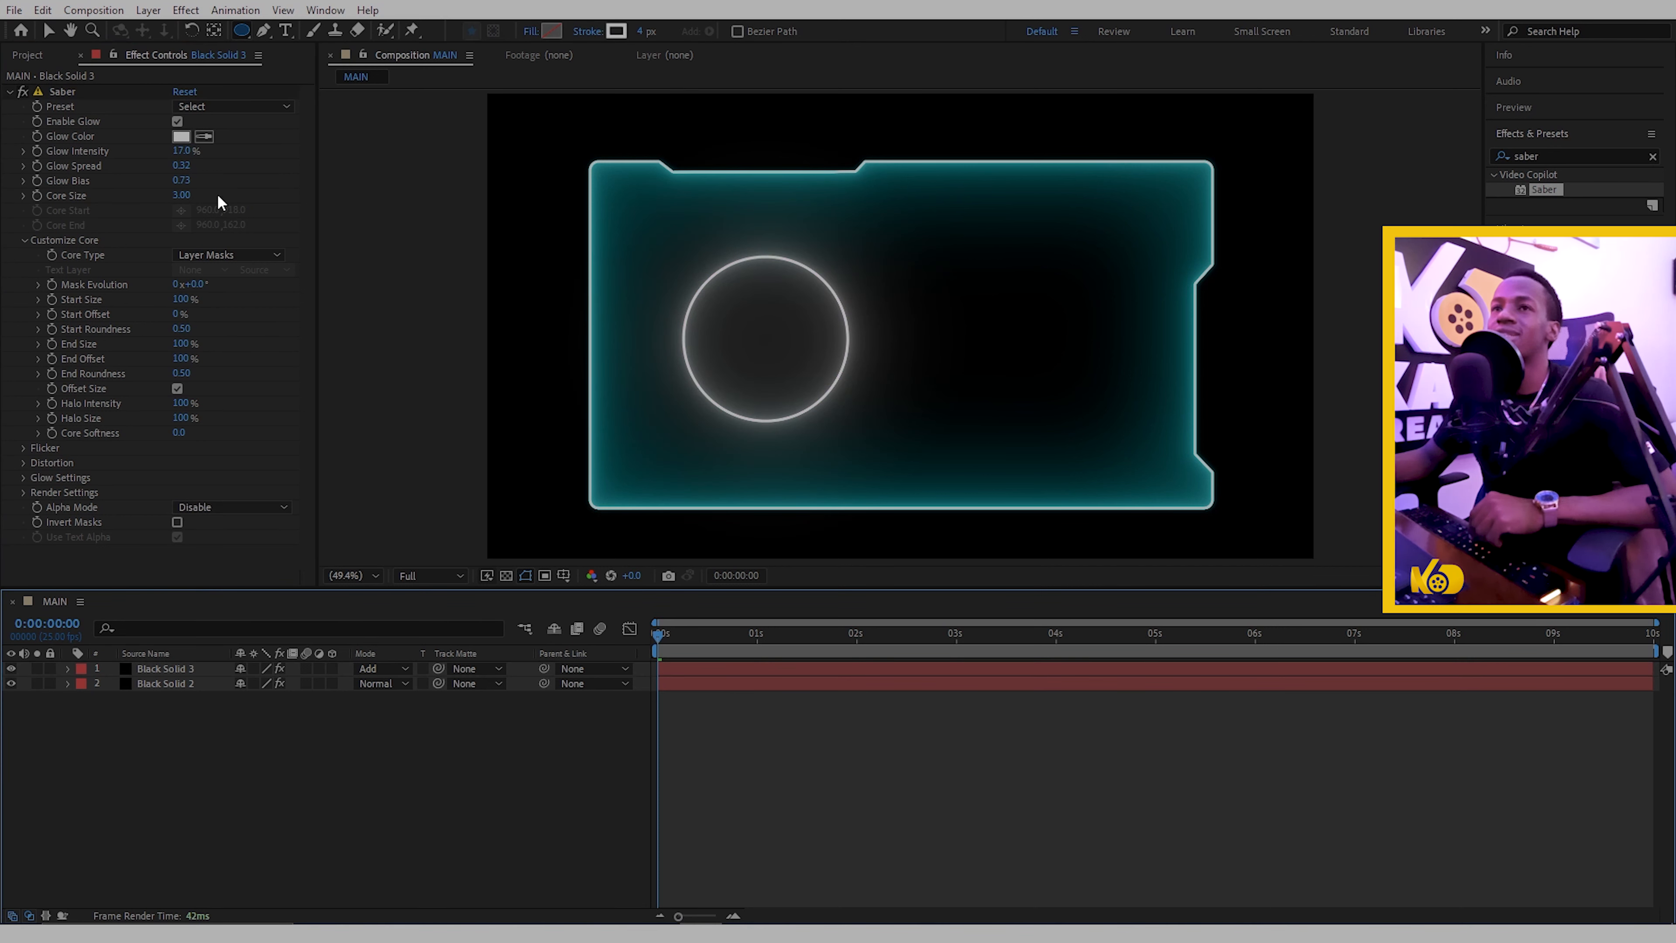
- Set the circle's Saber start size to 200% and end size to 50% for a tapered ring, and deselect it
click(34, 354)
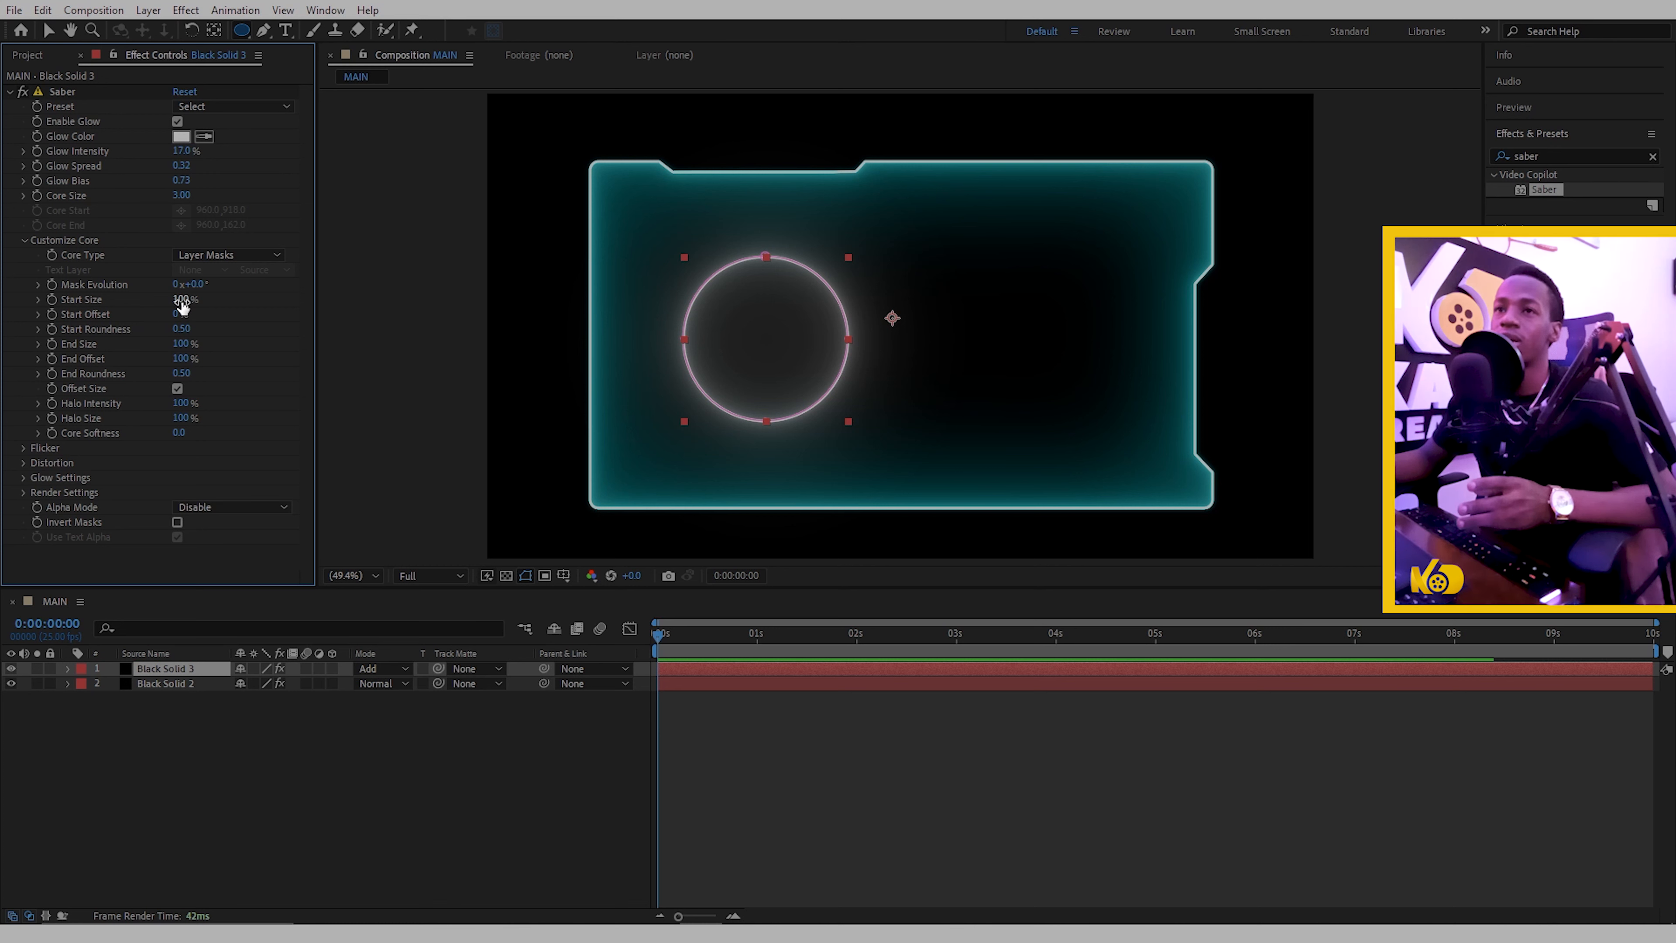
drag(182, 301, 348, 307)
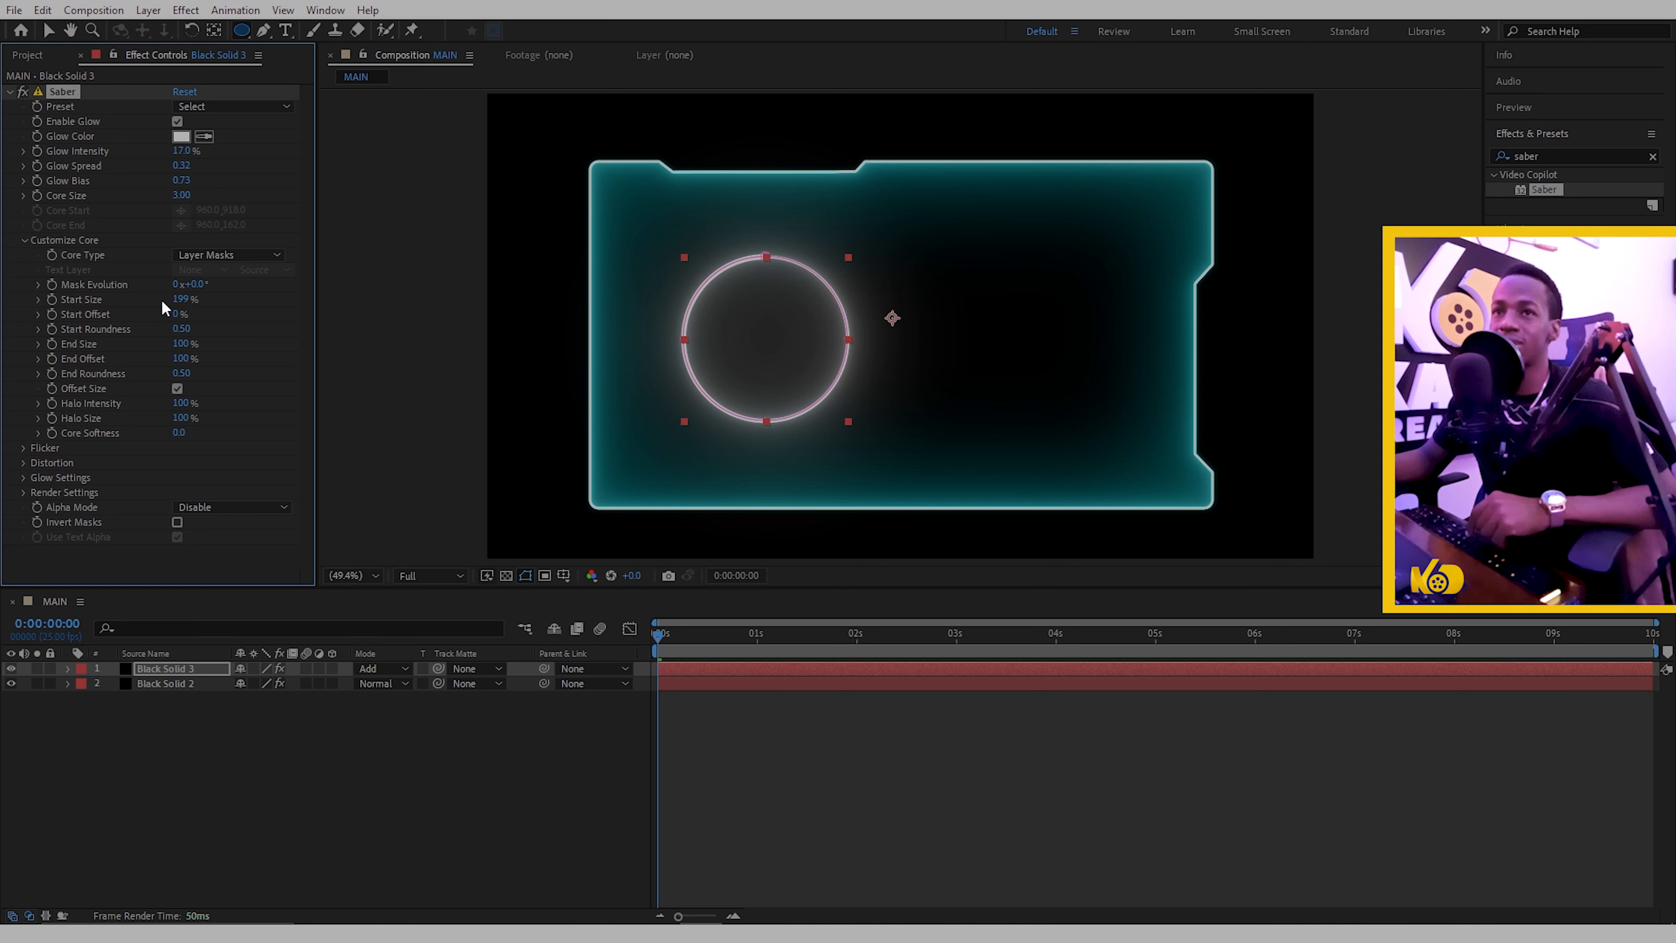
drag(180, 300, 270, 307)
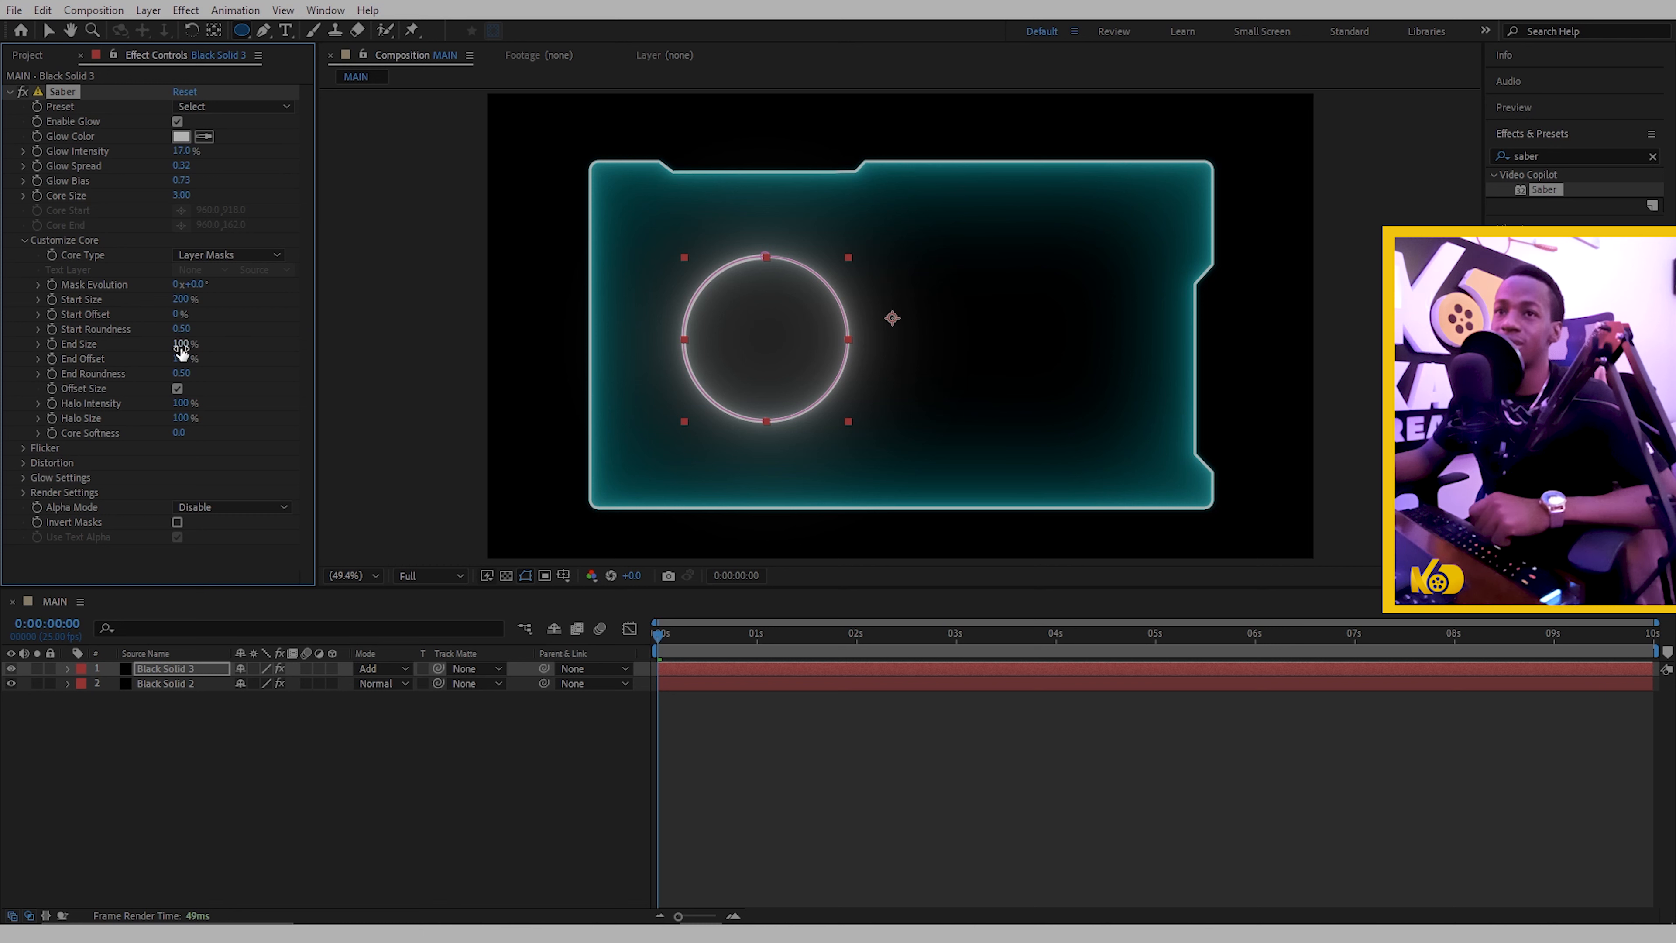
drag(181, 350, 133, 346)
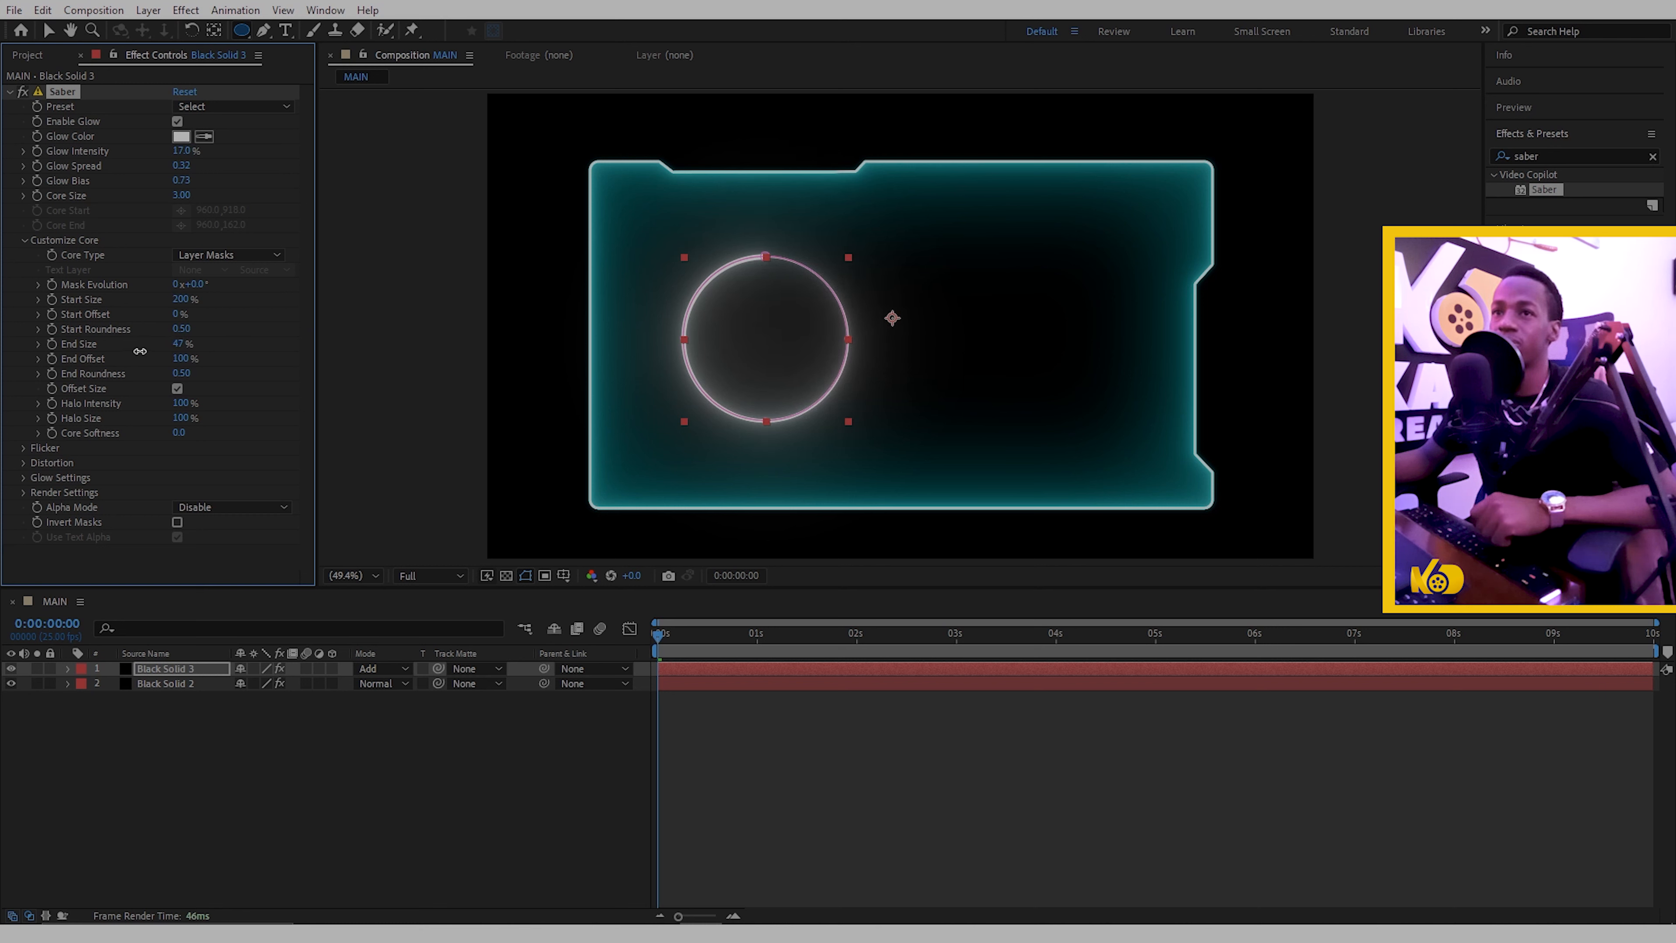
click(445, 749)
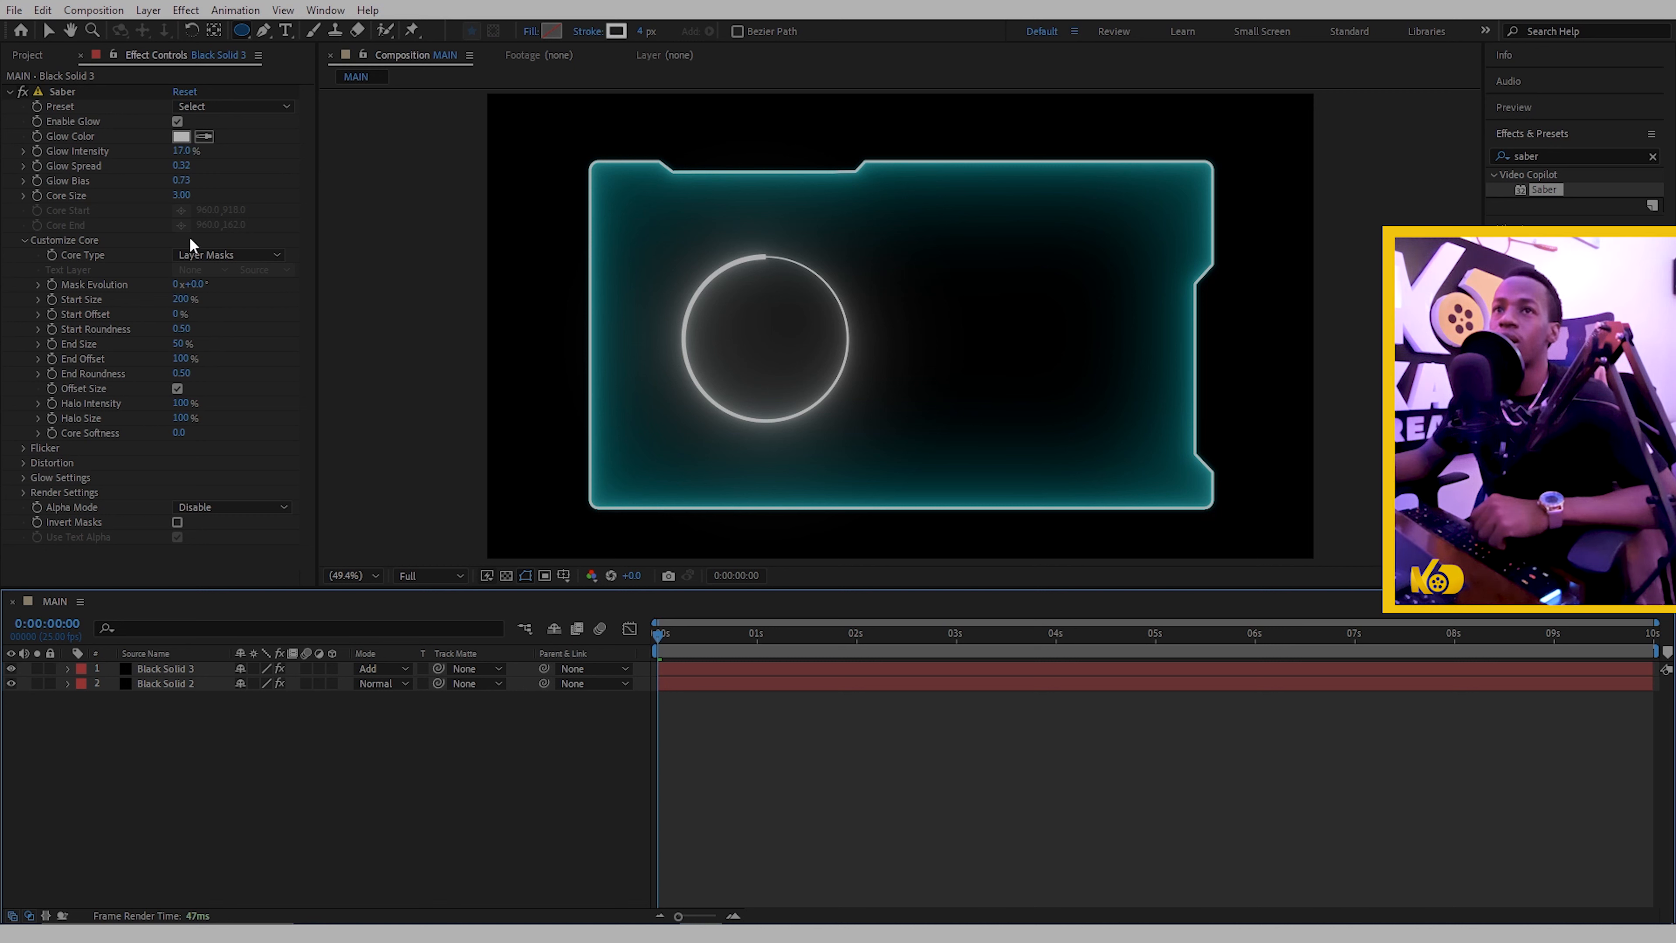
- Set the circle's Saber glow intensity to 20%, glow spread to 0.25 and start size to 140%, and deselect the layer
mouse_move(182, 151)
mouse_down()
mouse_move(205, 157)
mouse_move(180, 168)
mouse_up()
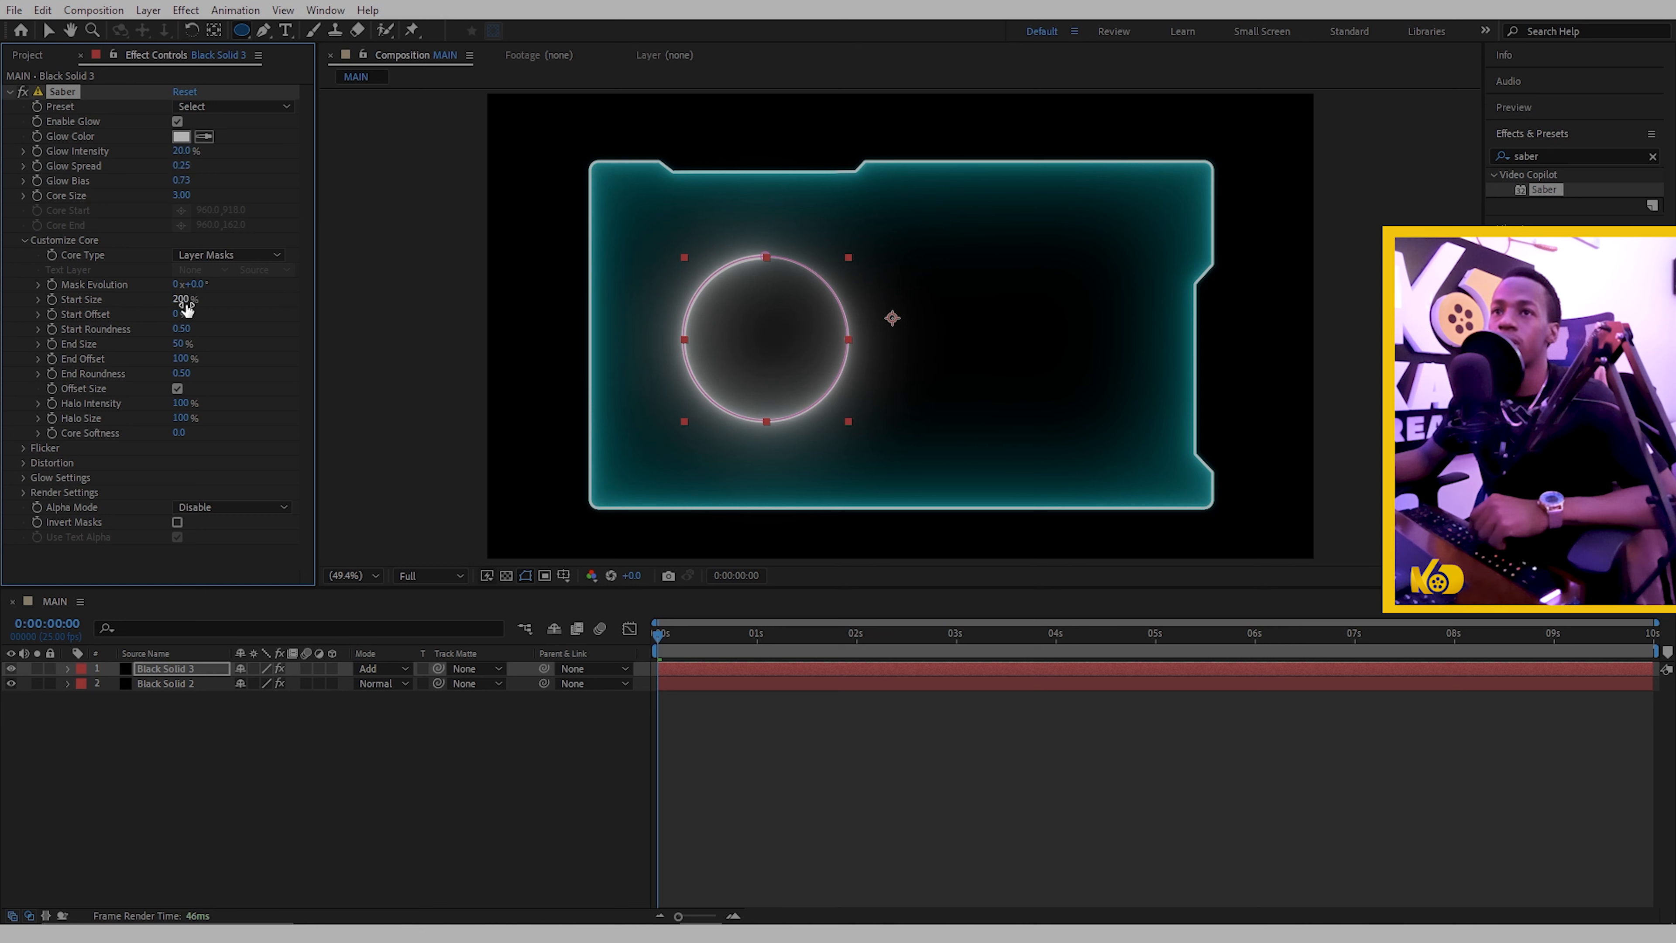
drag(179, 298, 144, 312)
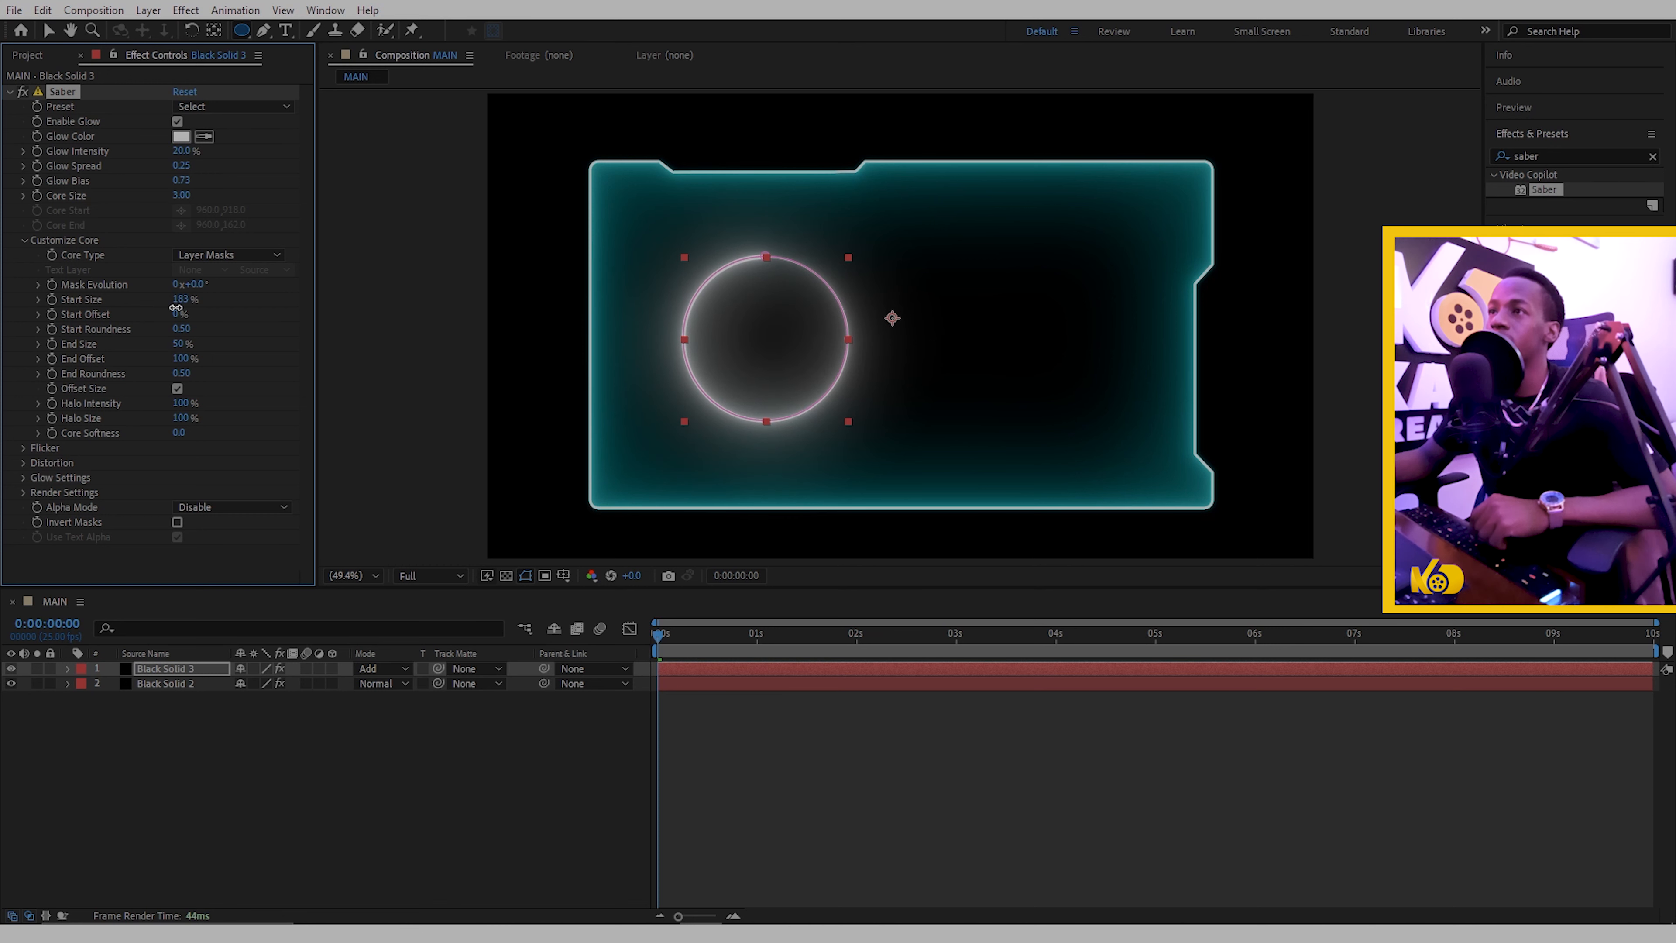
click(342, 731)
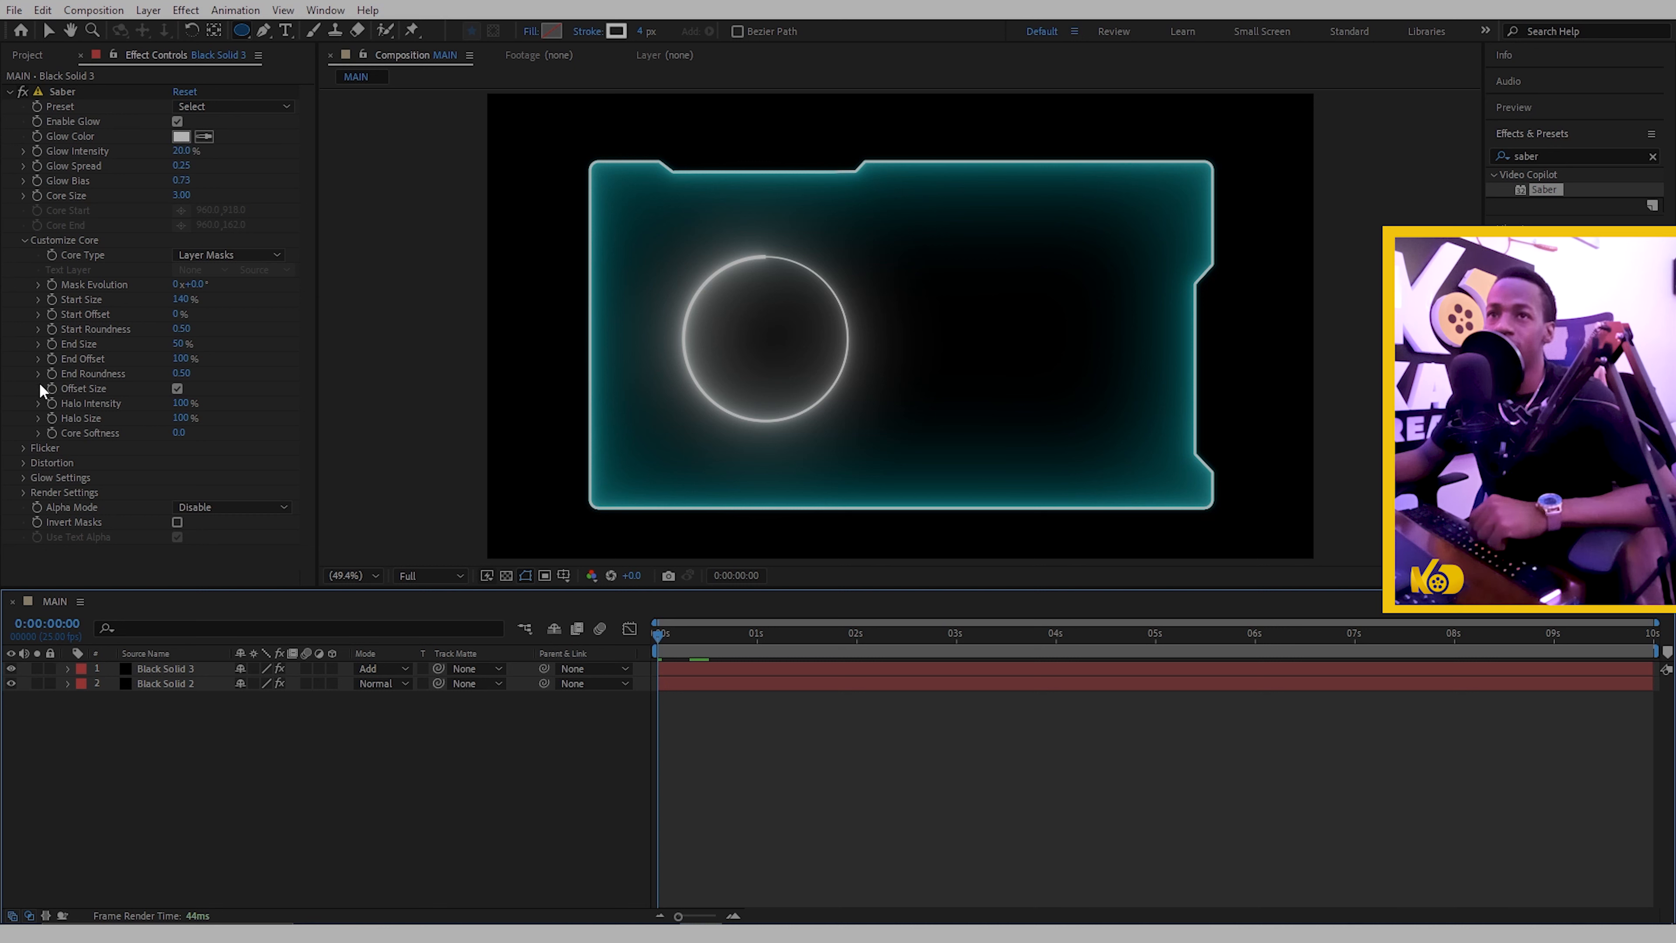
- Add a Mask Evolution keyframe to the circle's Saber effect at 0 seconds and reveal that keyframe in the timeline
click(52, 283)
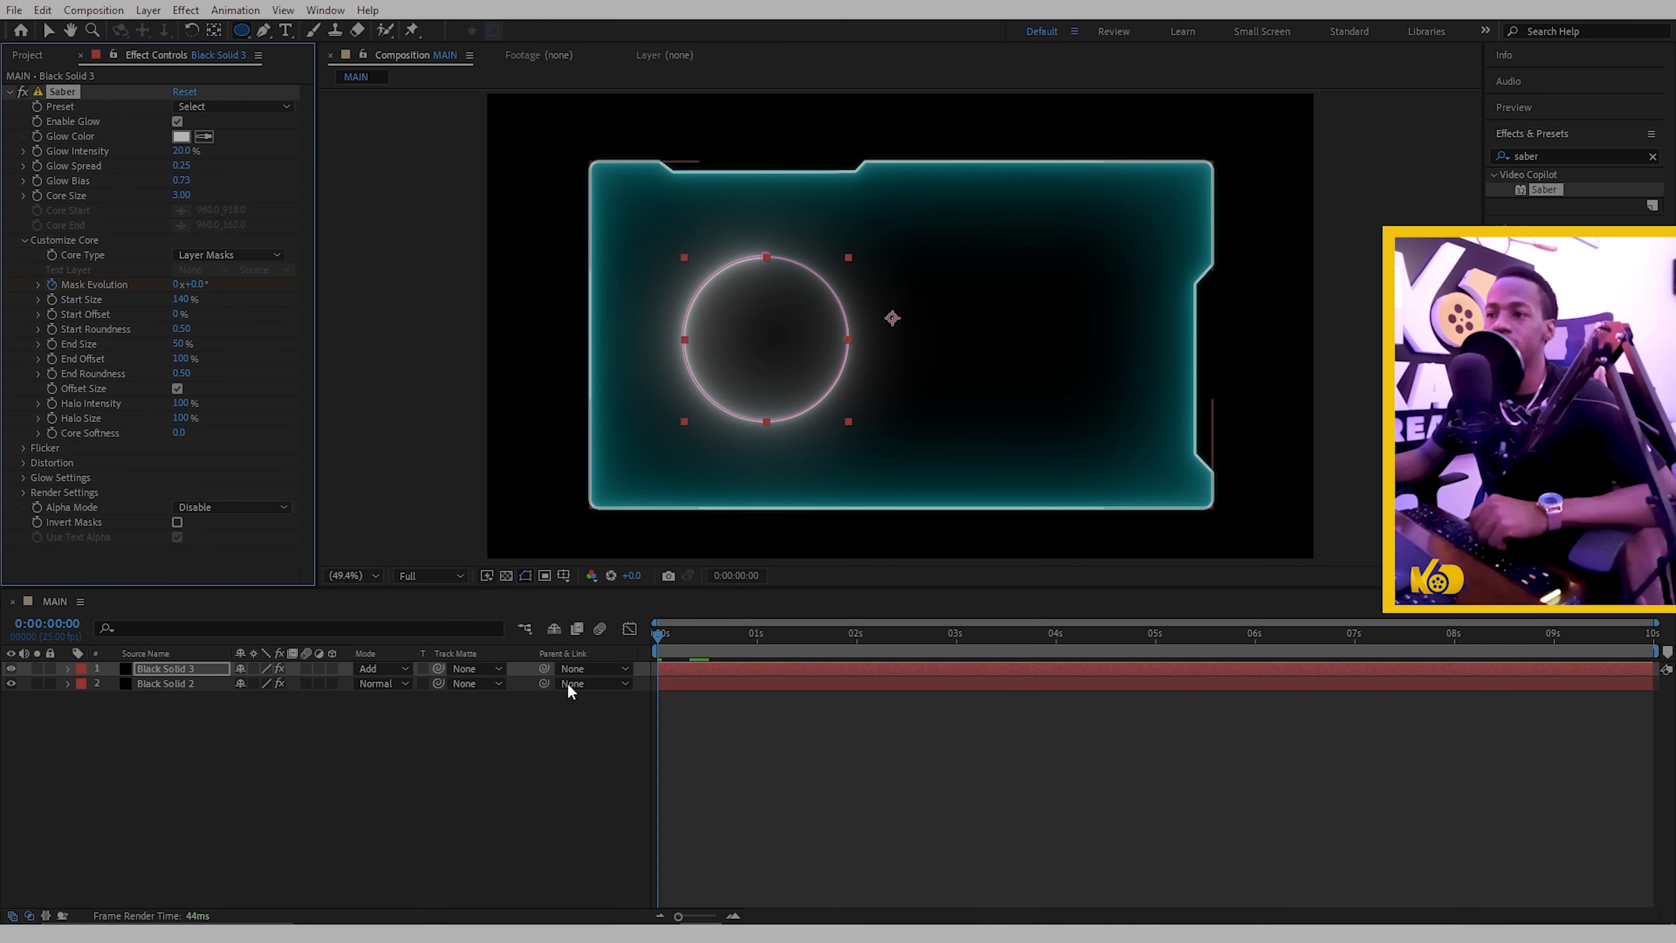
click(672, 667)
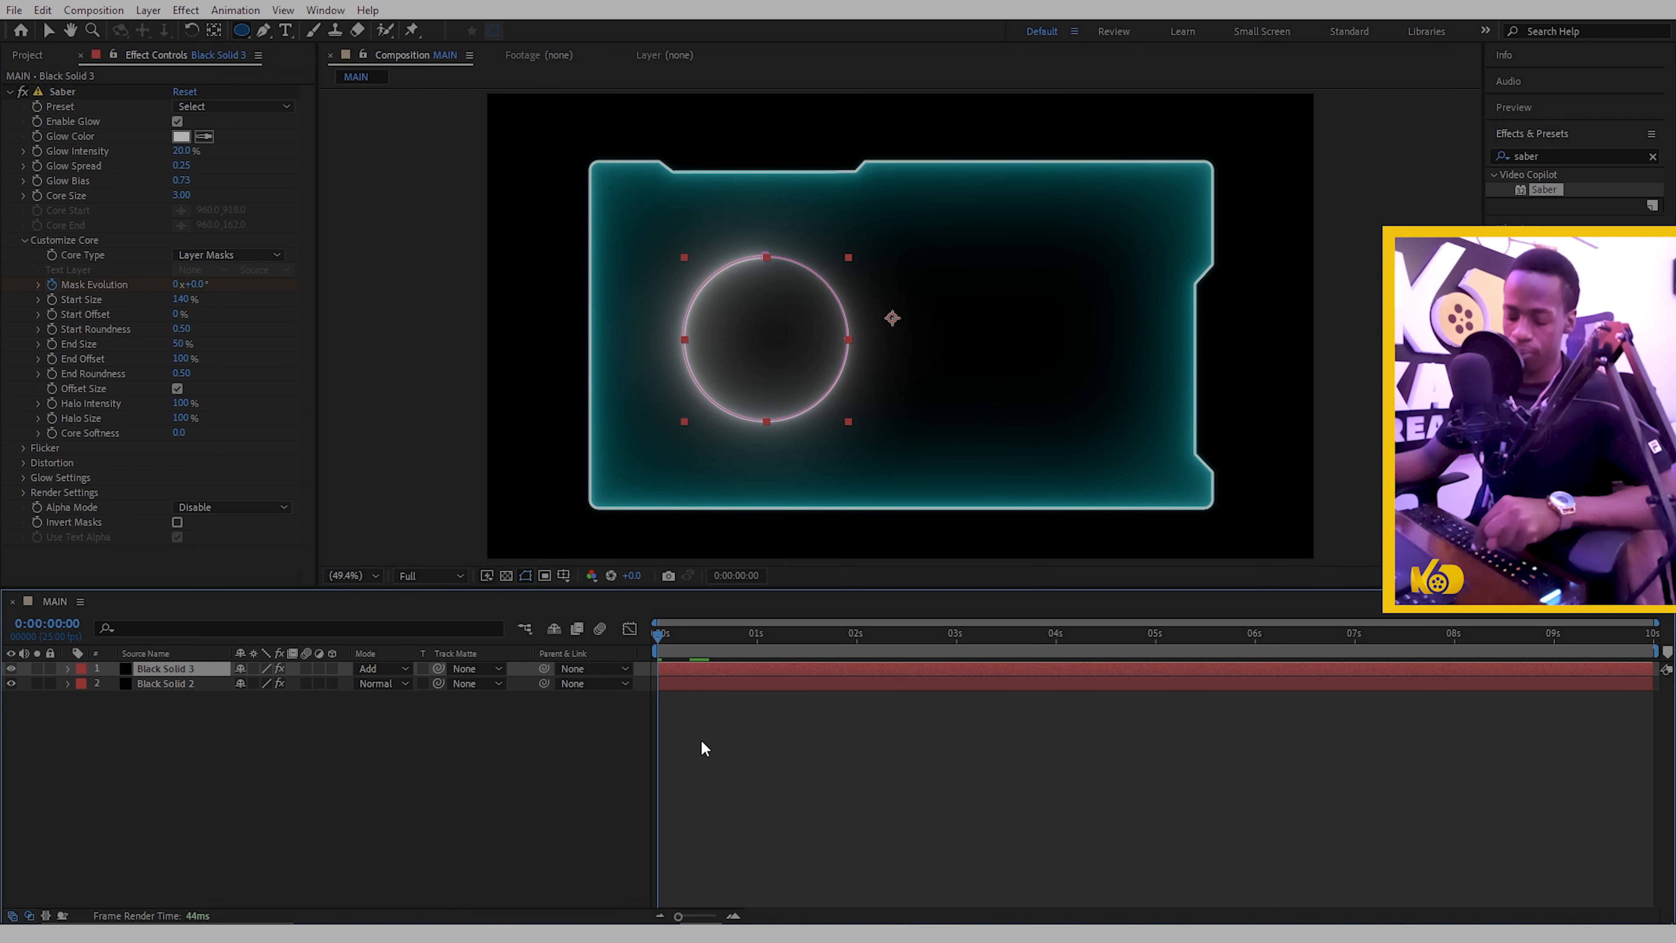
key(u)
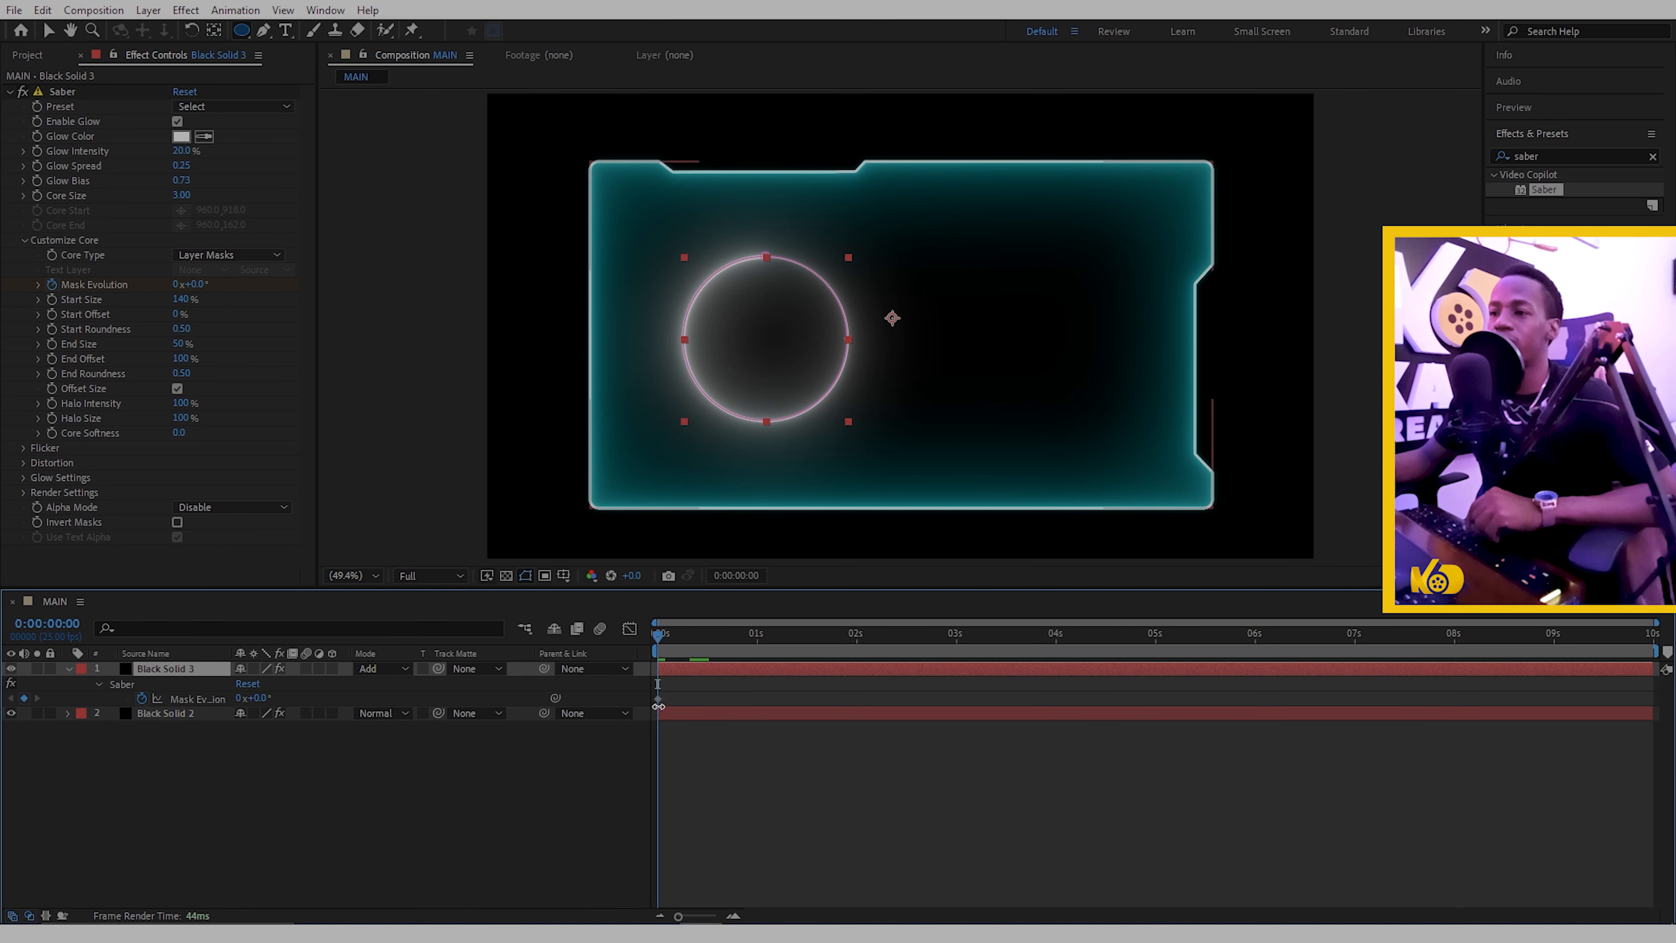
click(658, 699)
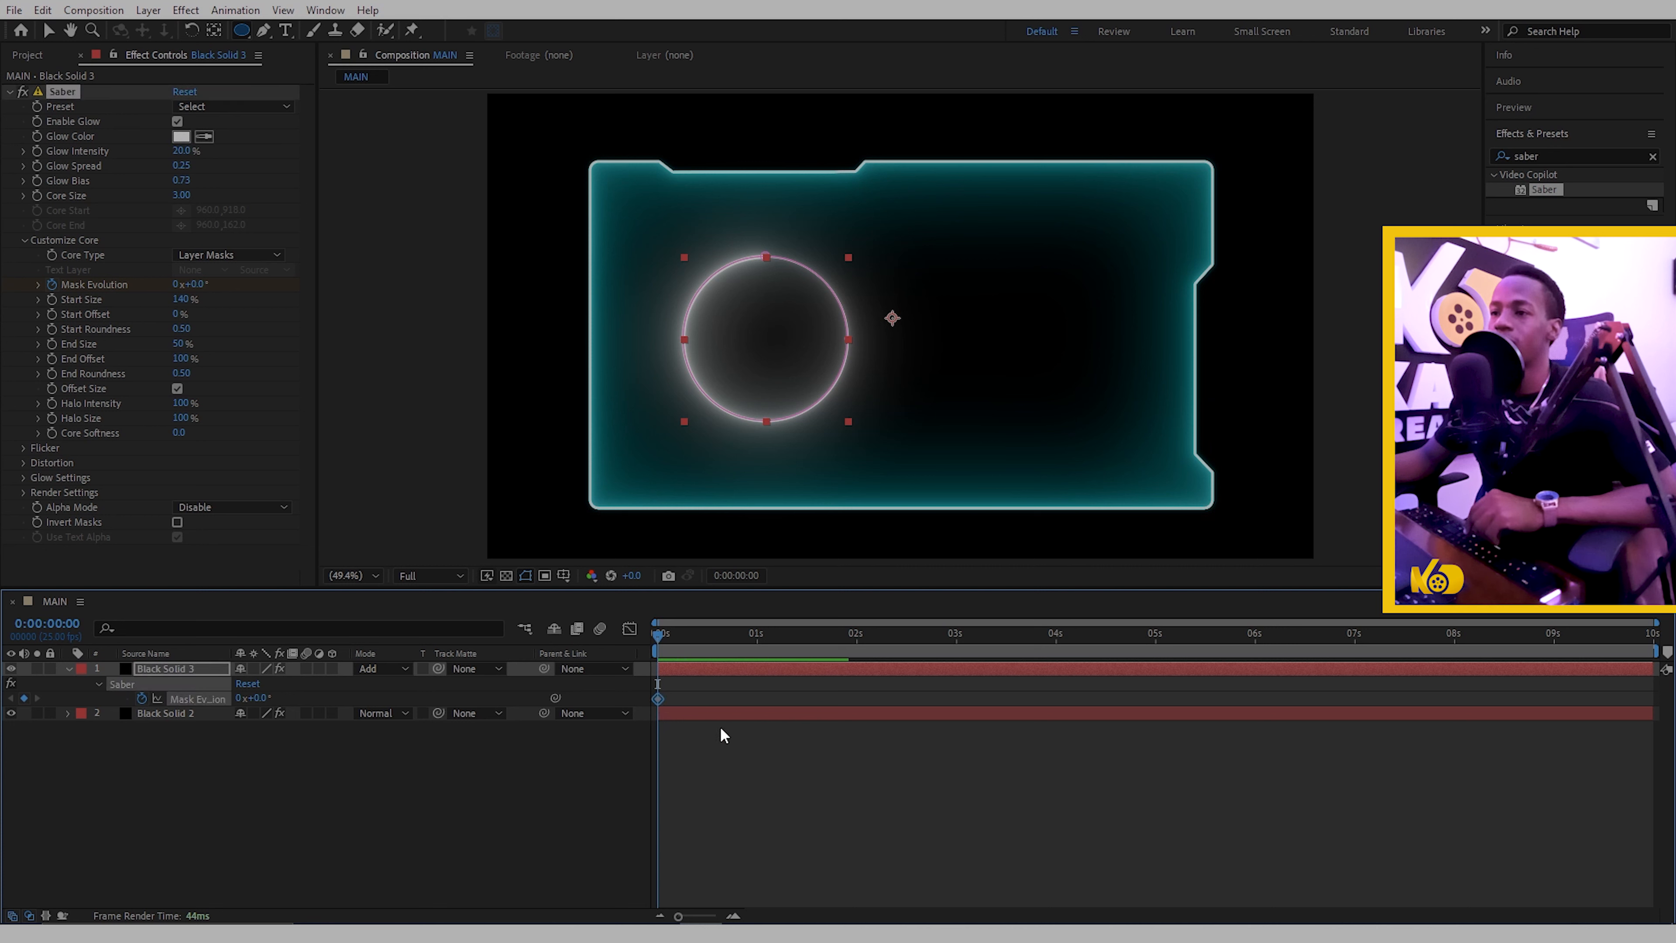
- Keyframe the circle's Mask Evolution at 360° at the 1-second mark and deselect the layer
click(757, 636)
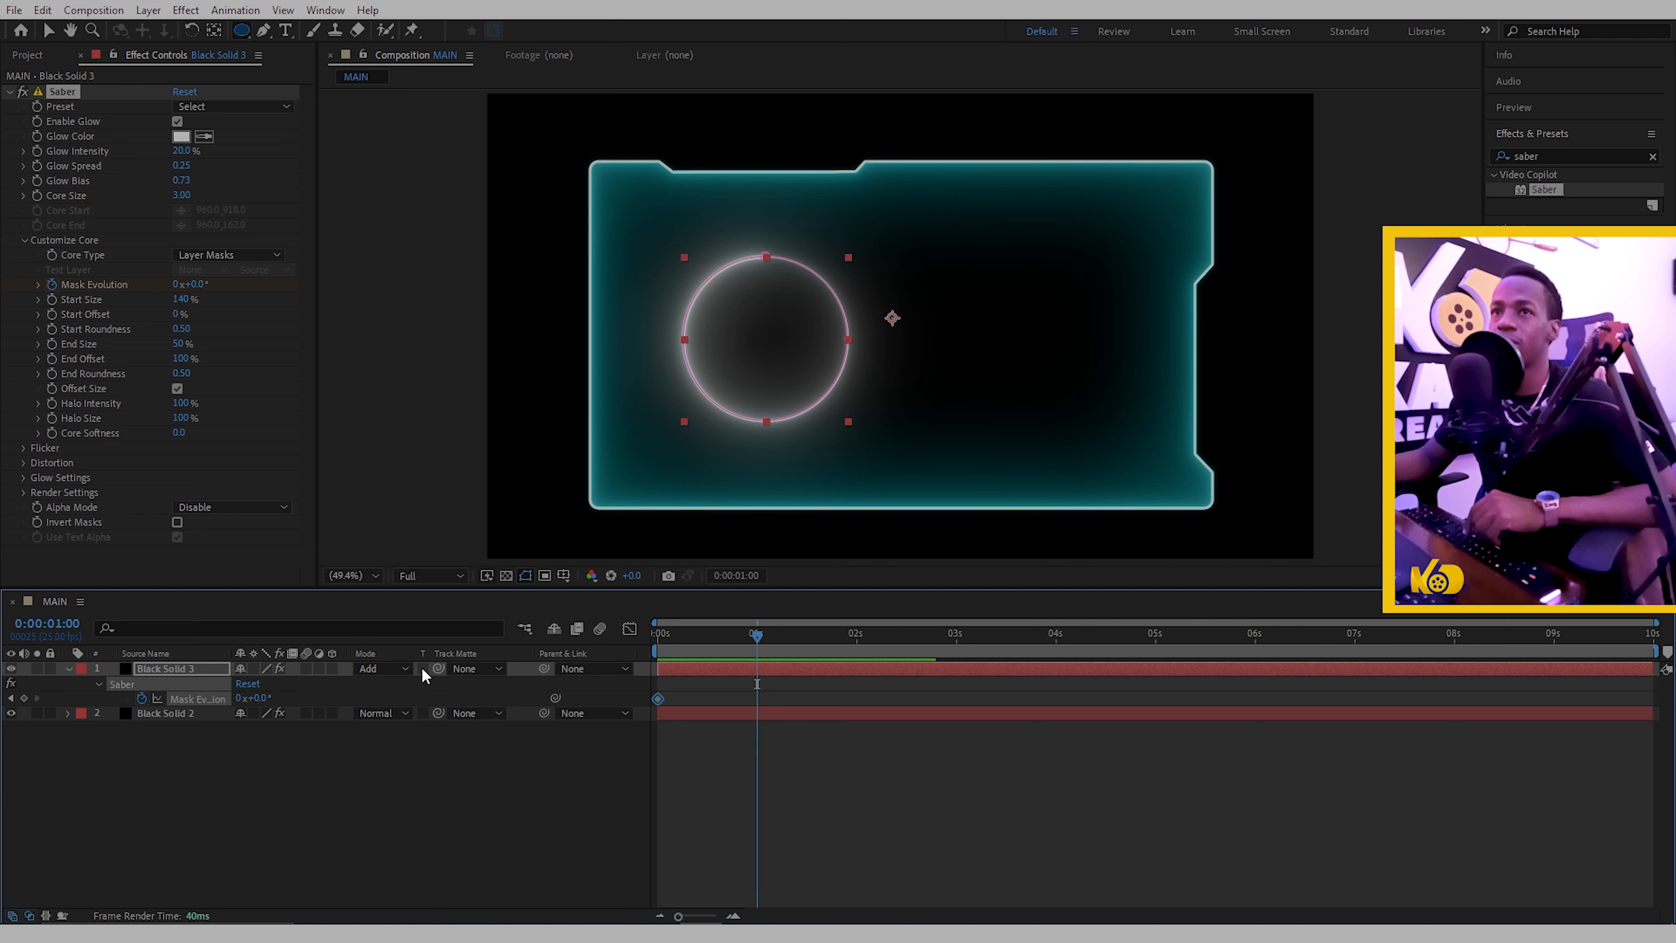
click(197, 285)
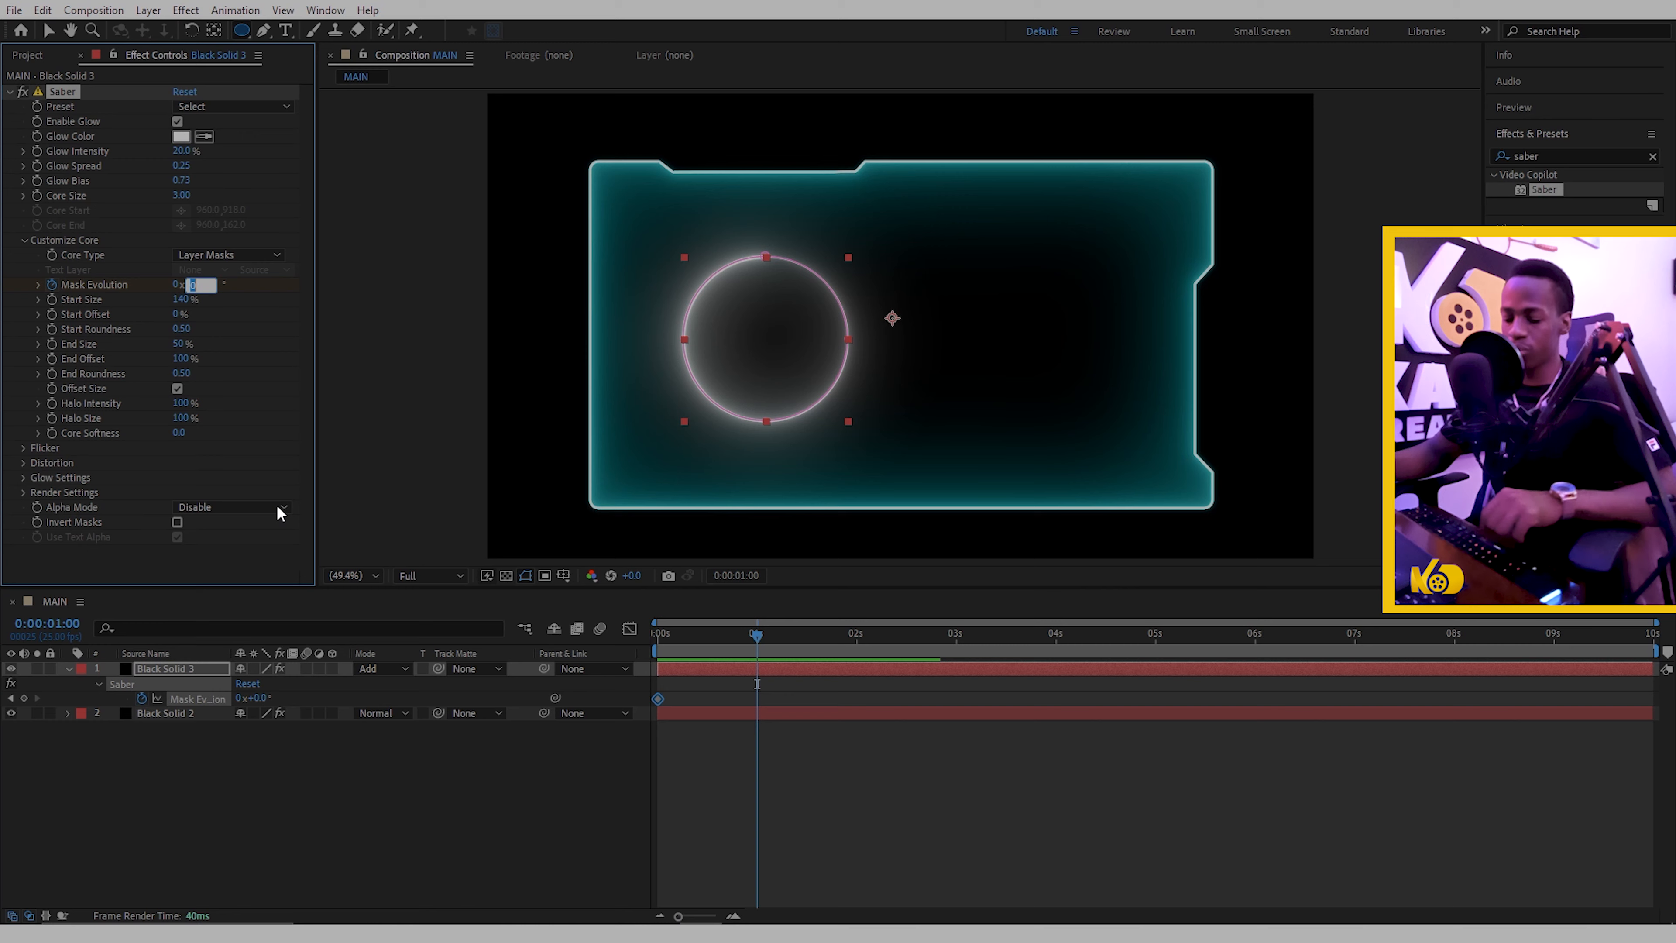
text(3)
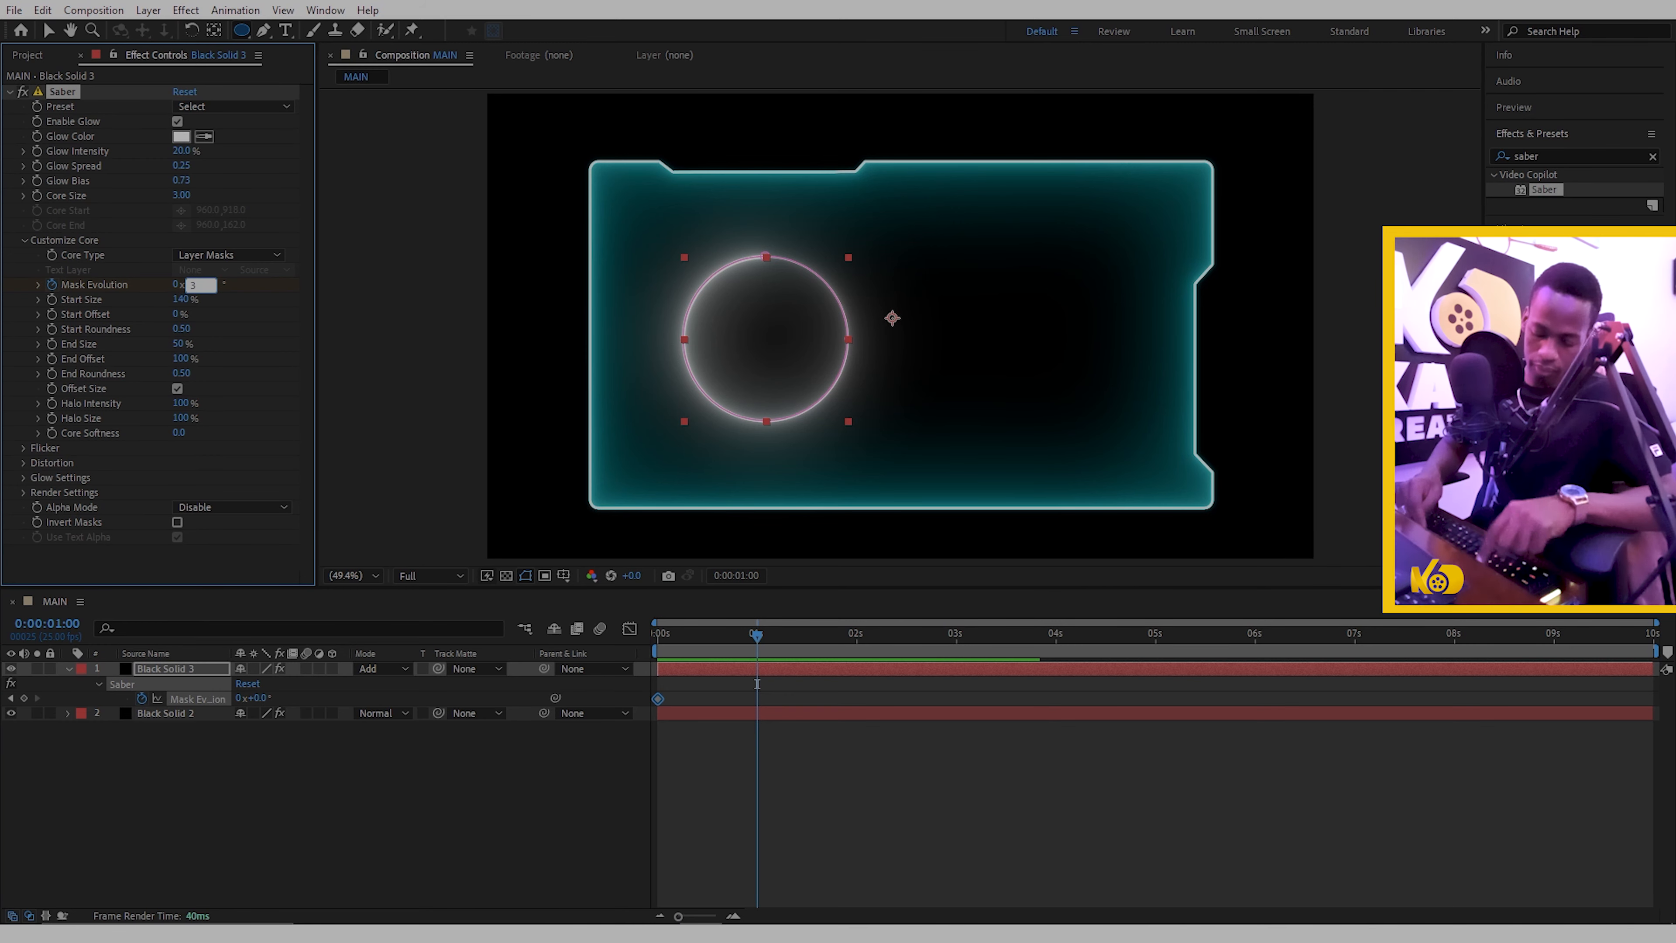
text(60)
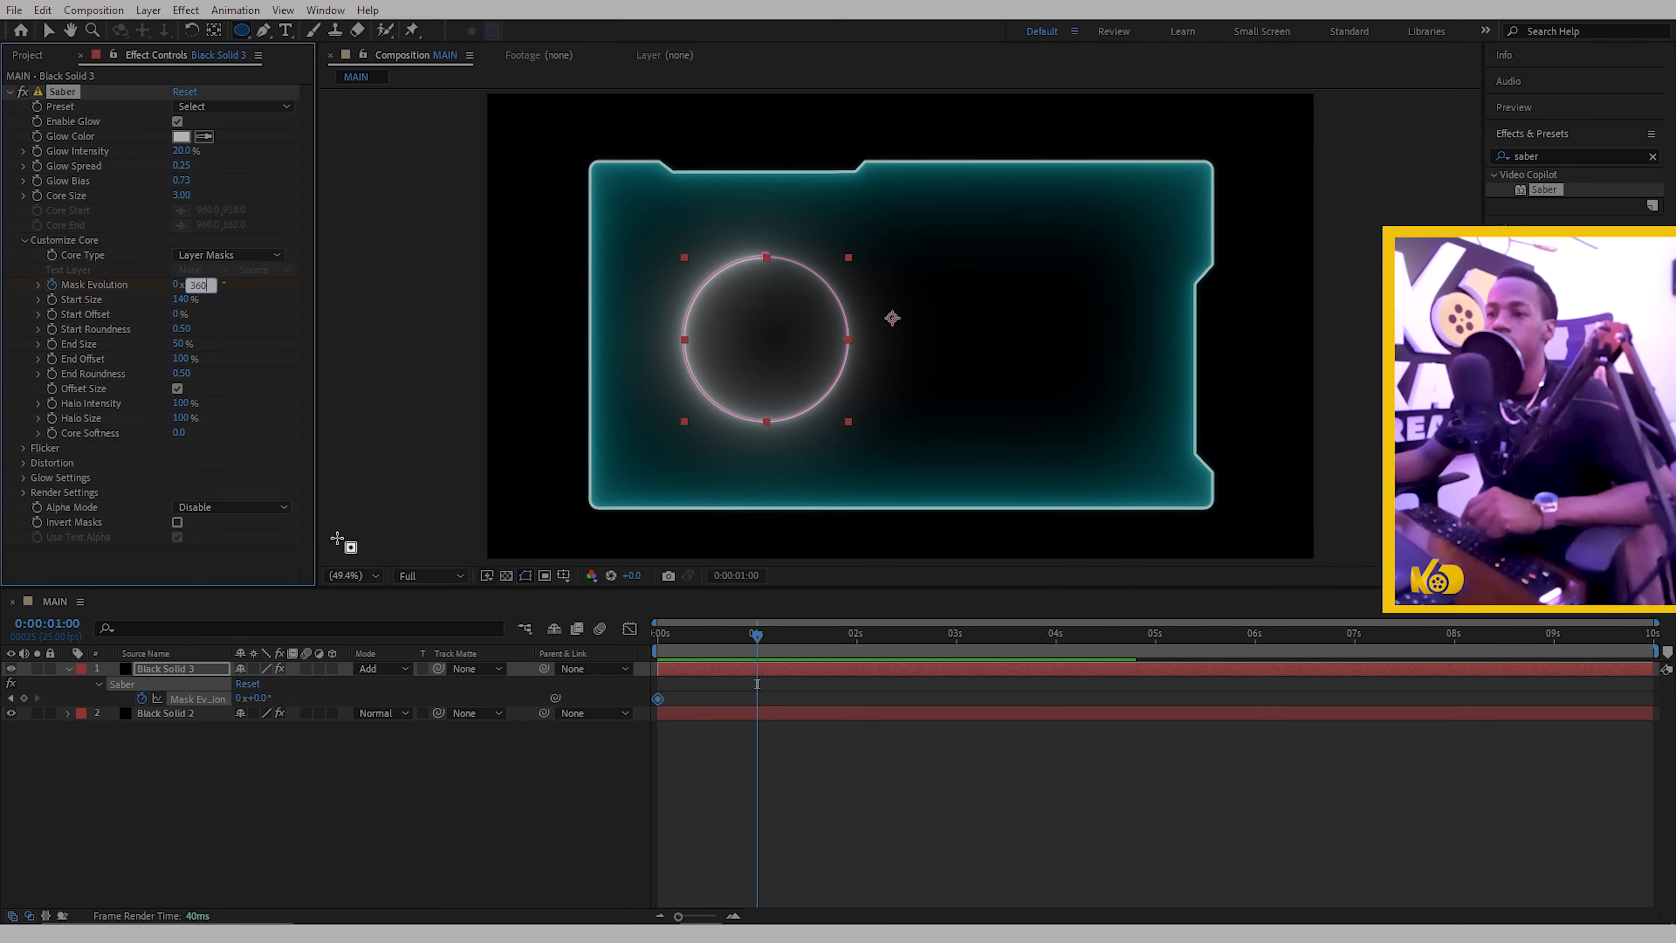
key(Return)
click(396, 801)
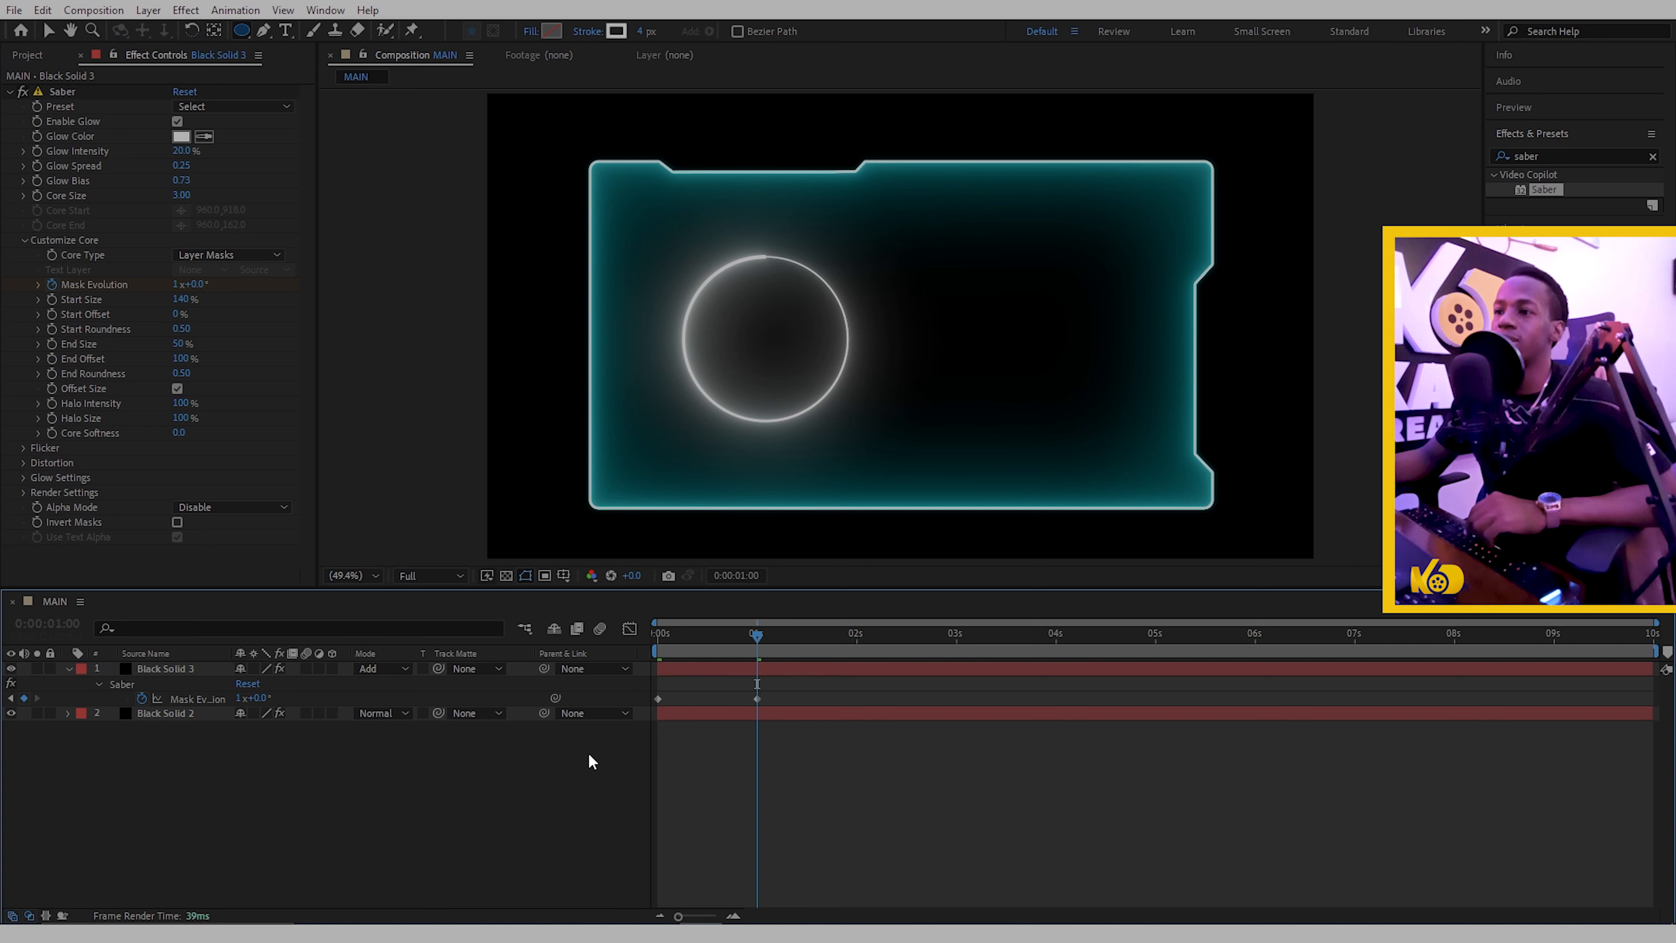
- Preview the ring animation from the start and apply Easy Ease to both Mask Evolution keyframes
drag(761, 638, 604, 663)
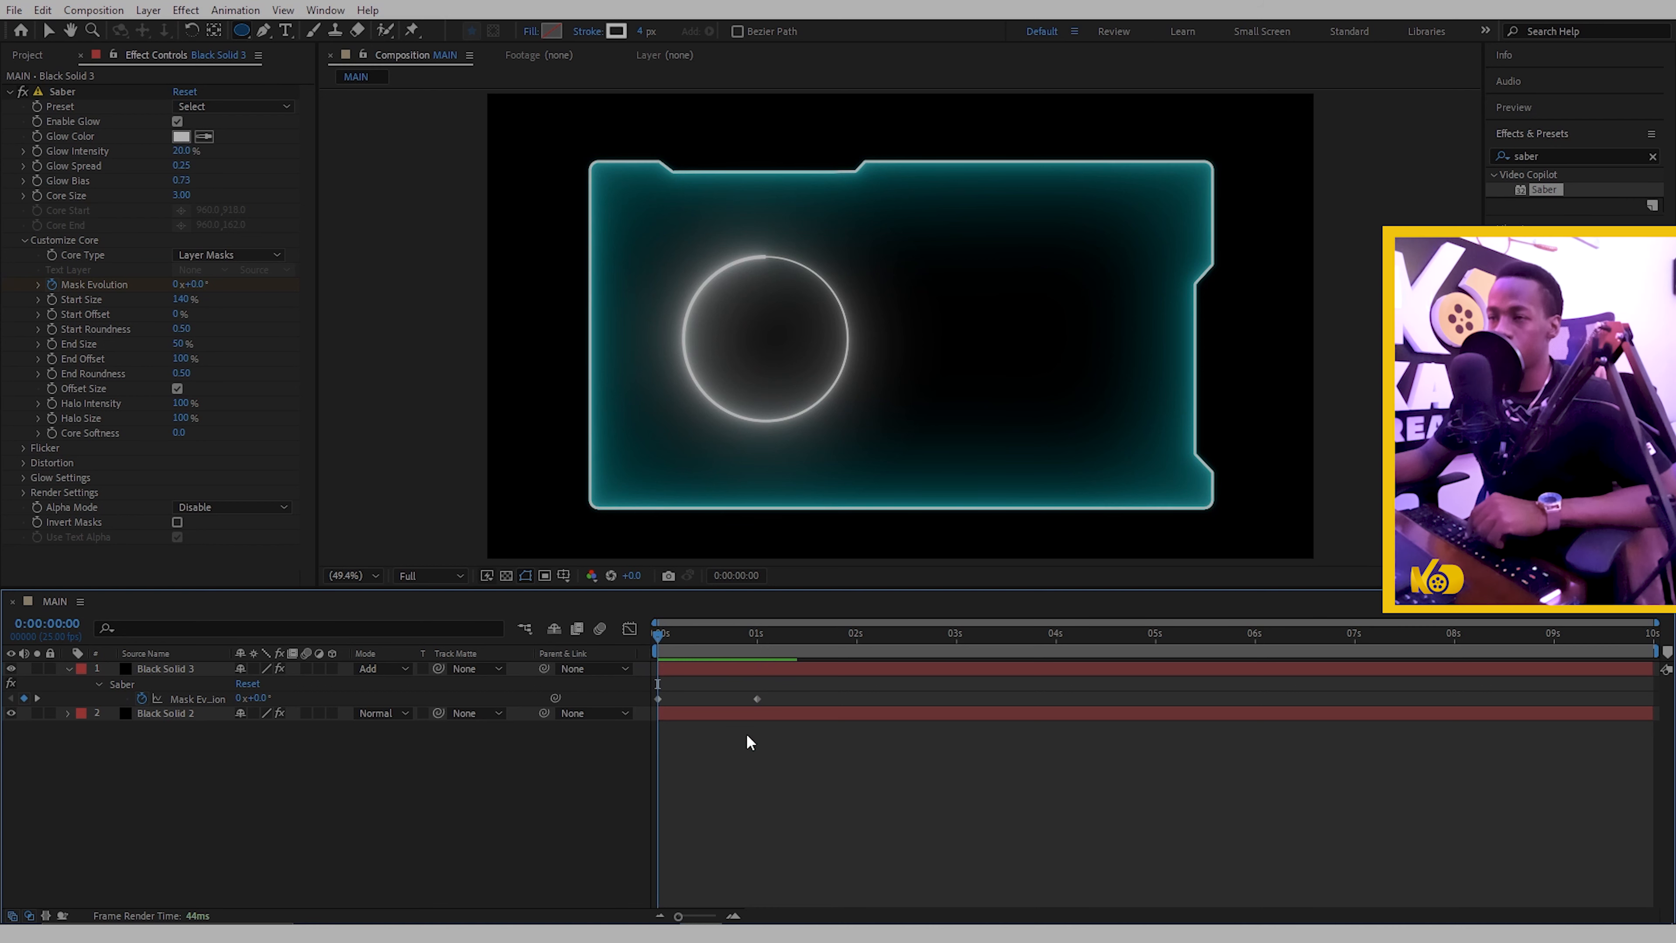
key(space)
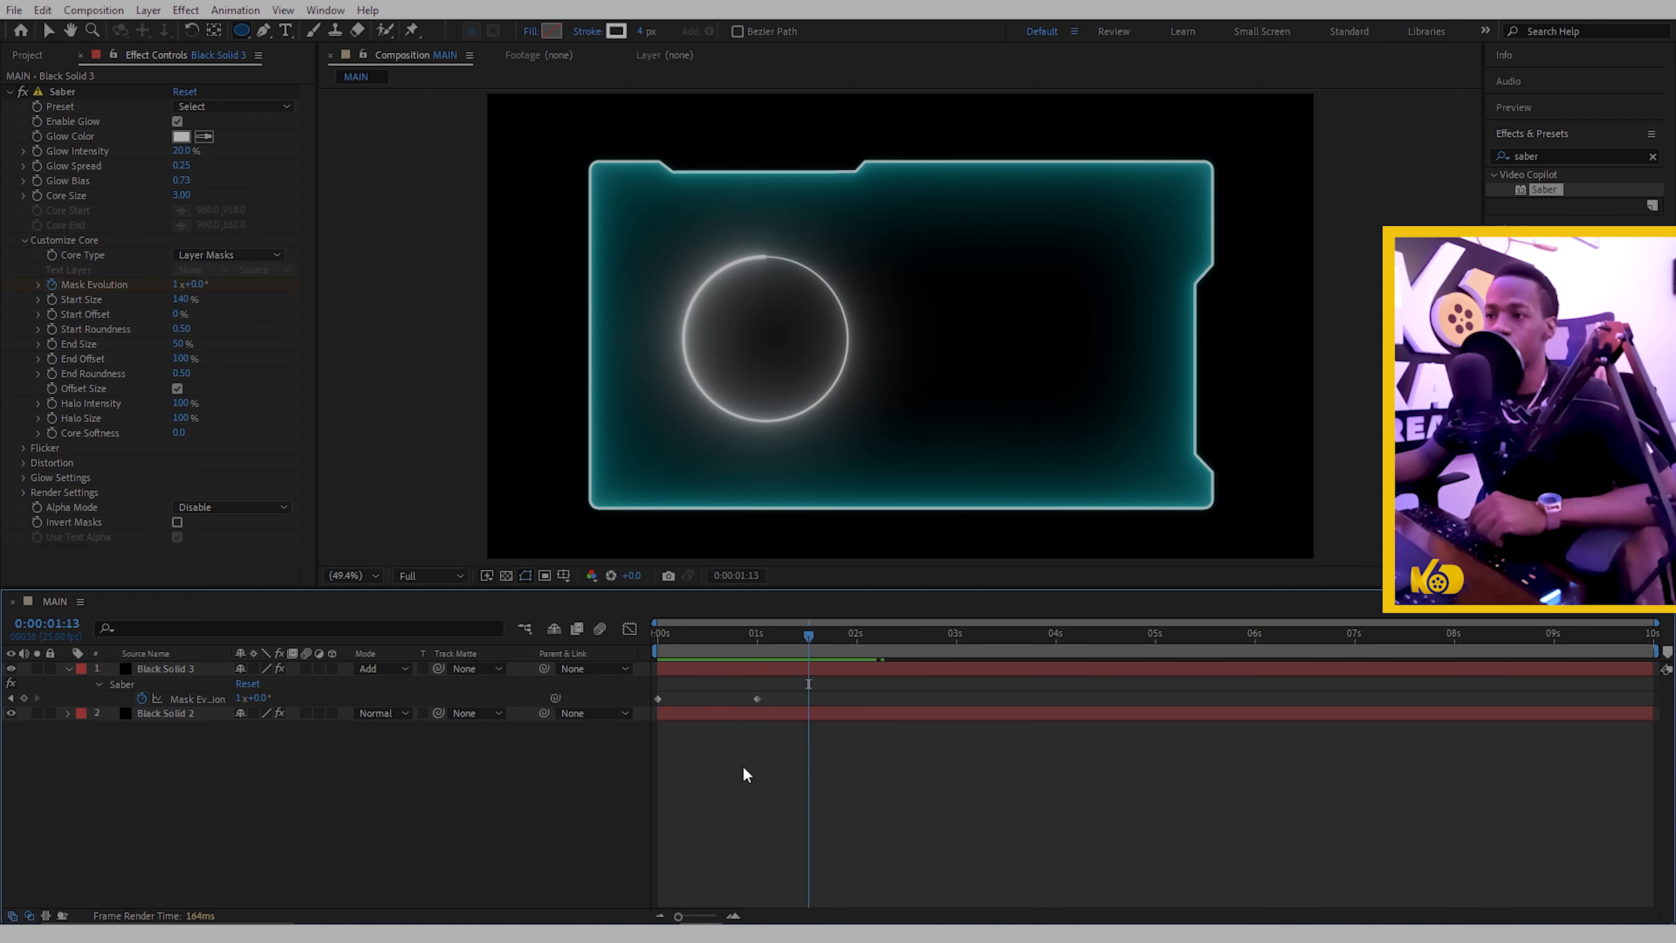
key(space)
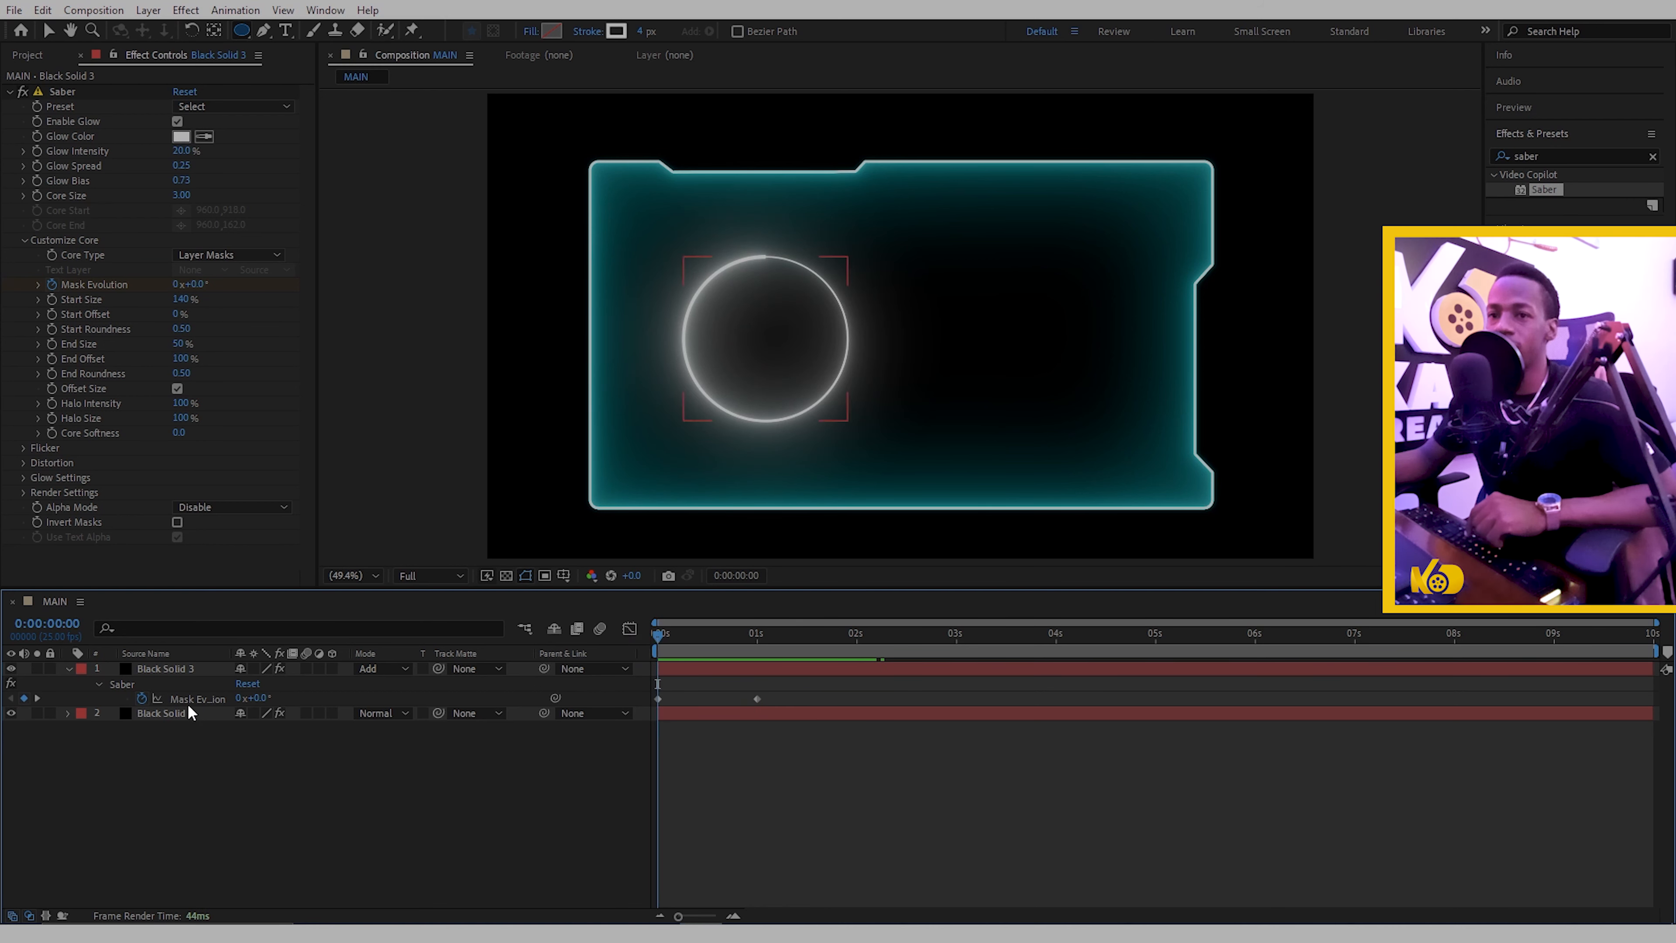
drag(785, 682, 623, 701)
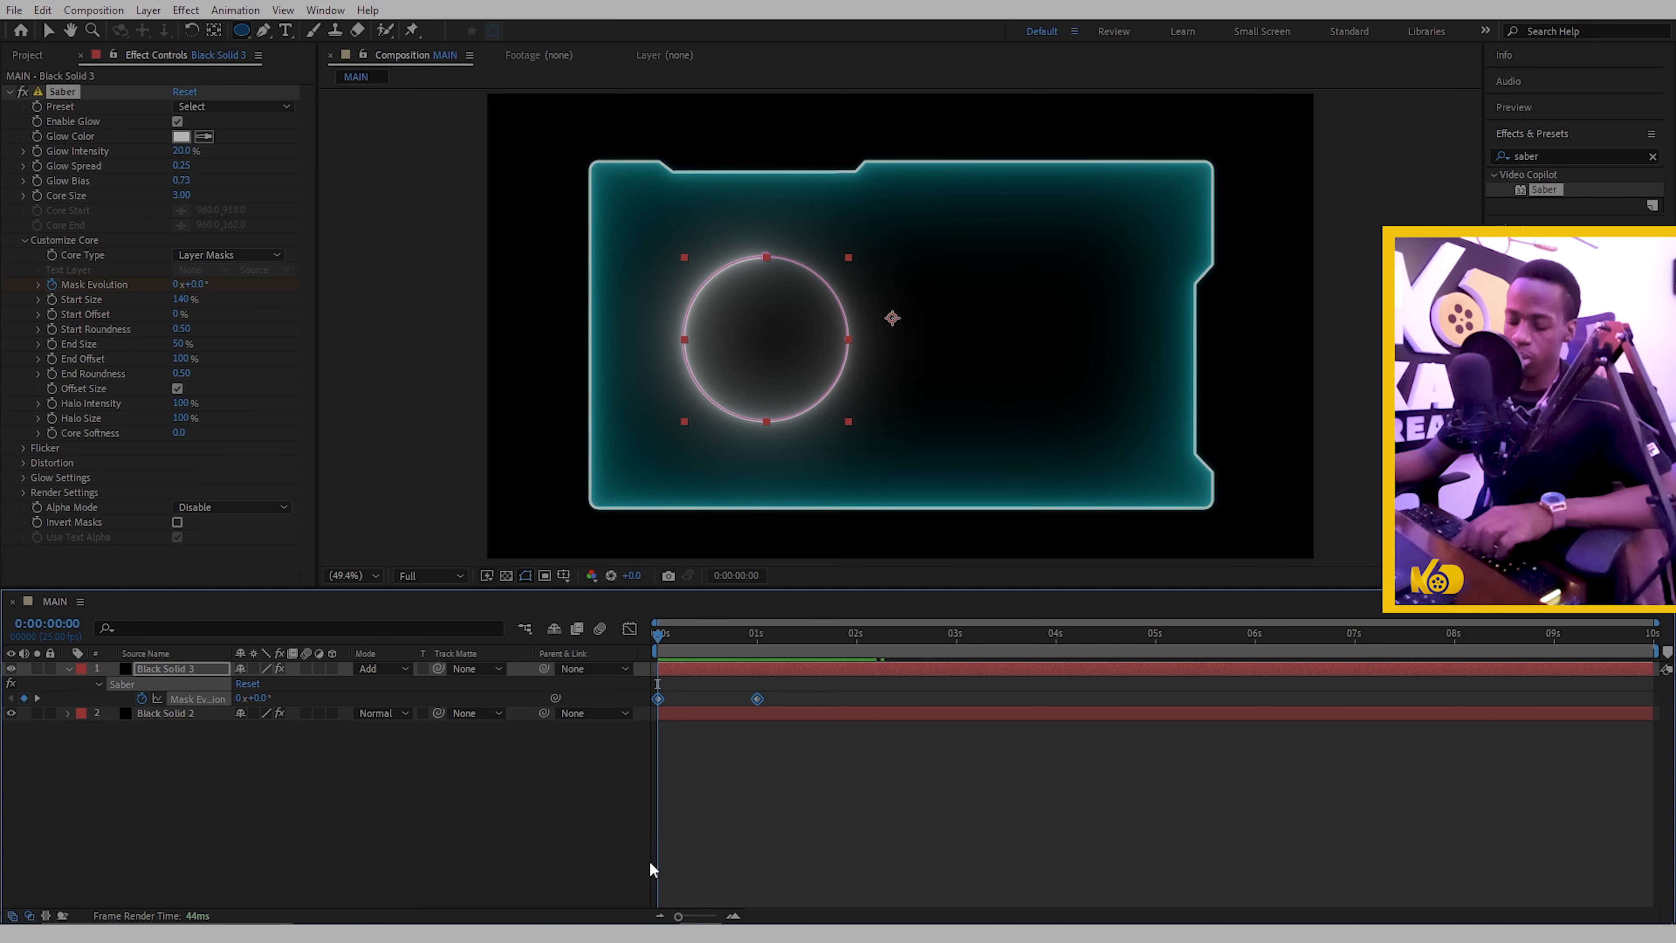
key(F9)
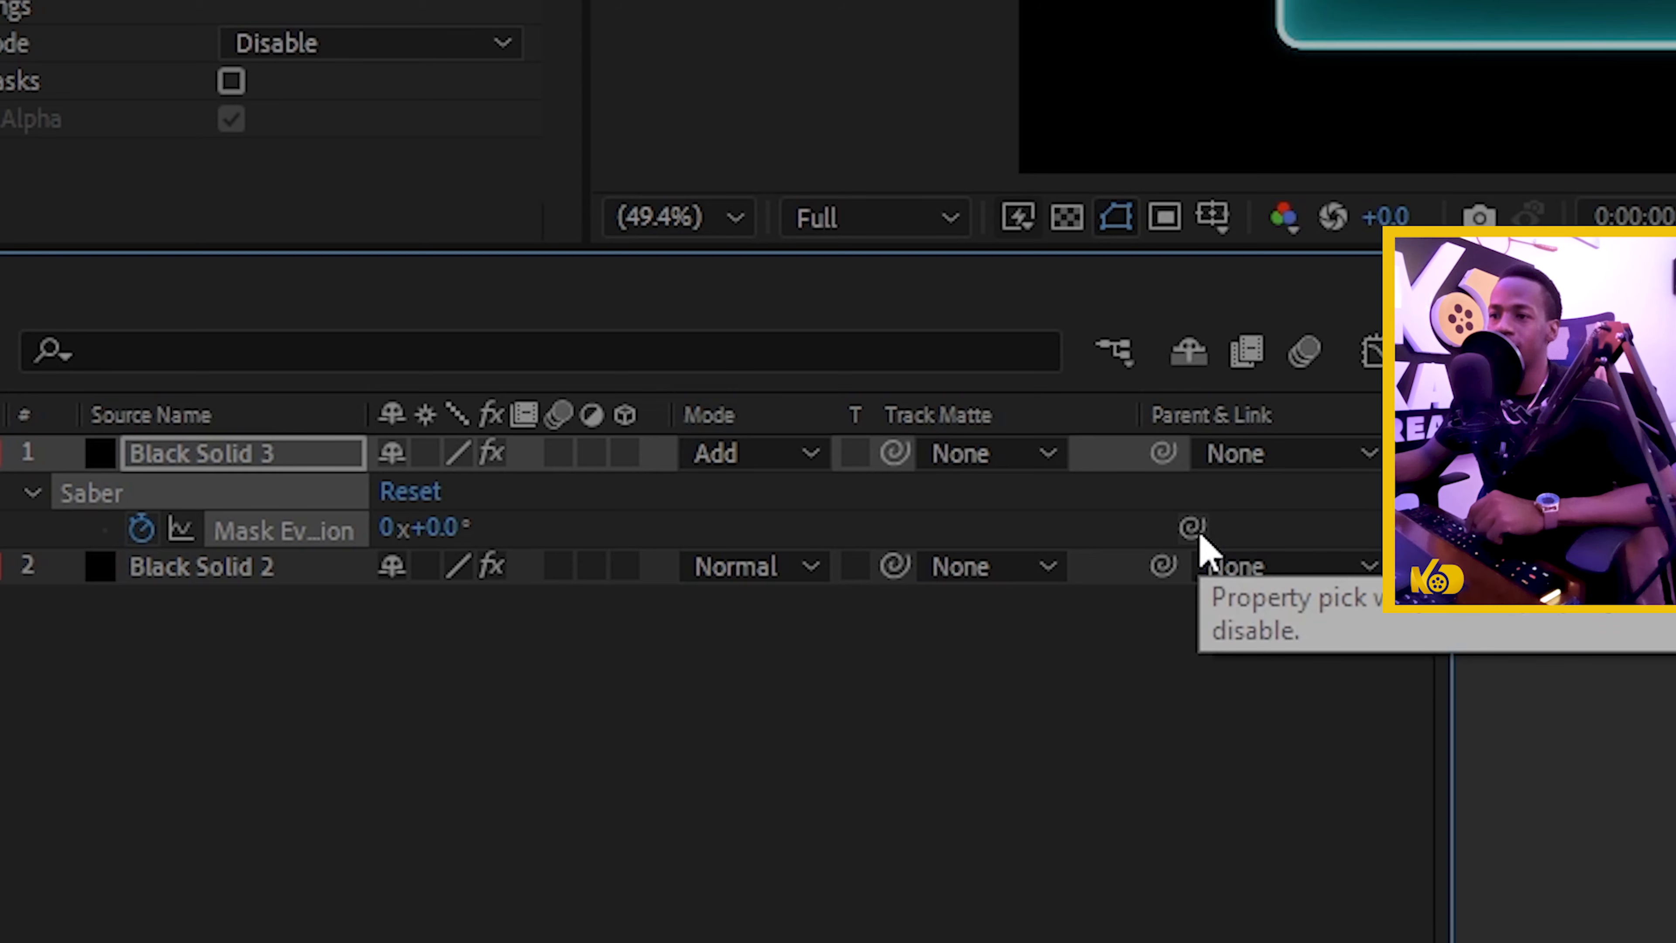
- Enable an expression on the circle's Mask Evolution and look over the Property expressions without choosing one
click(1197, 533)
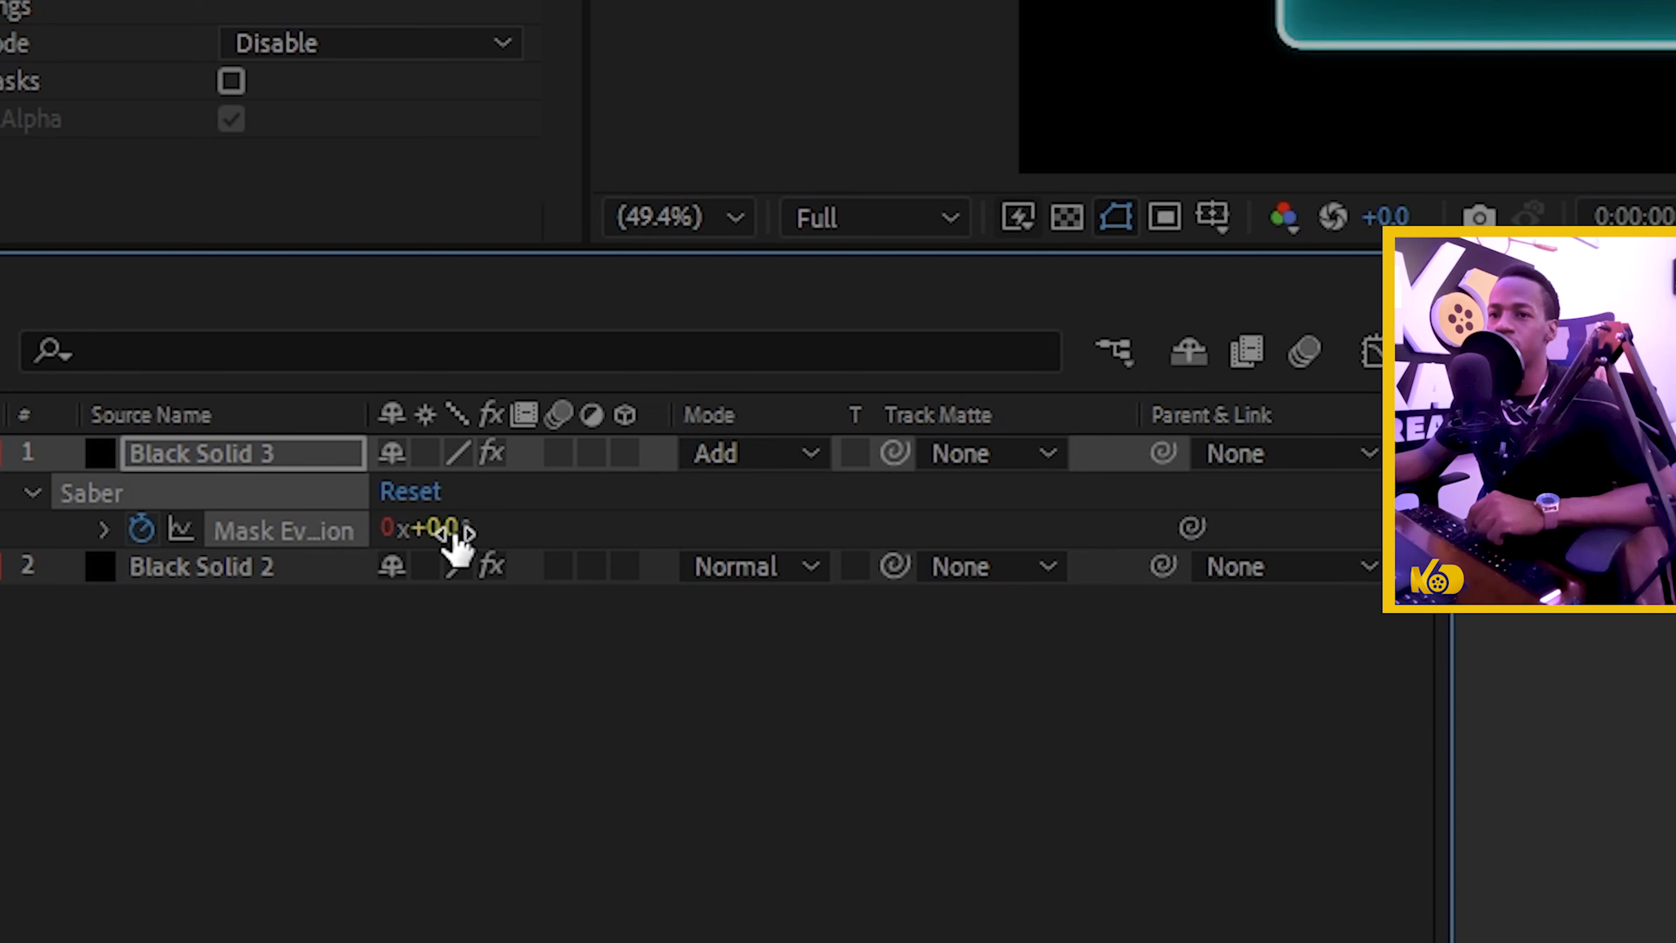
click(105, 531)
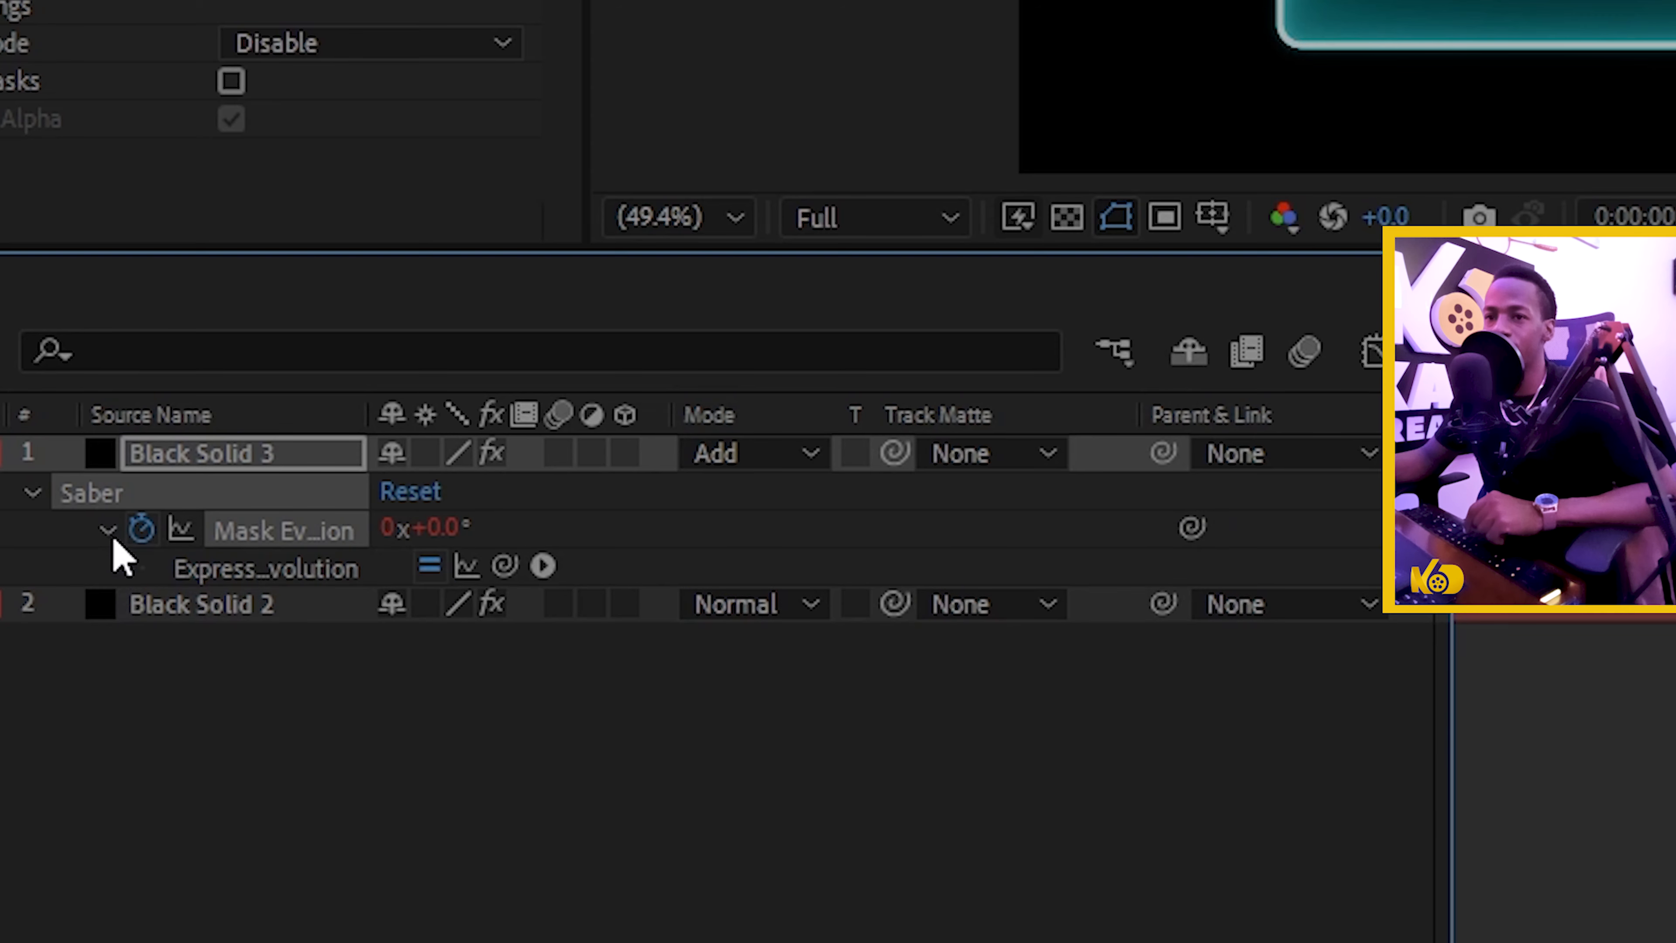
click(545, 568)
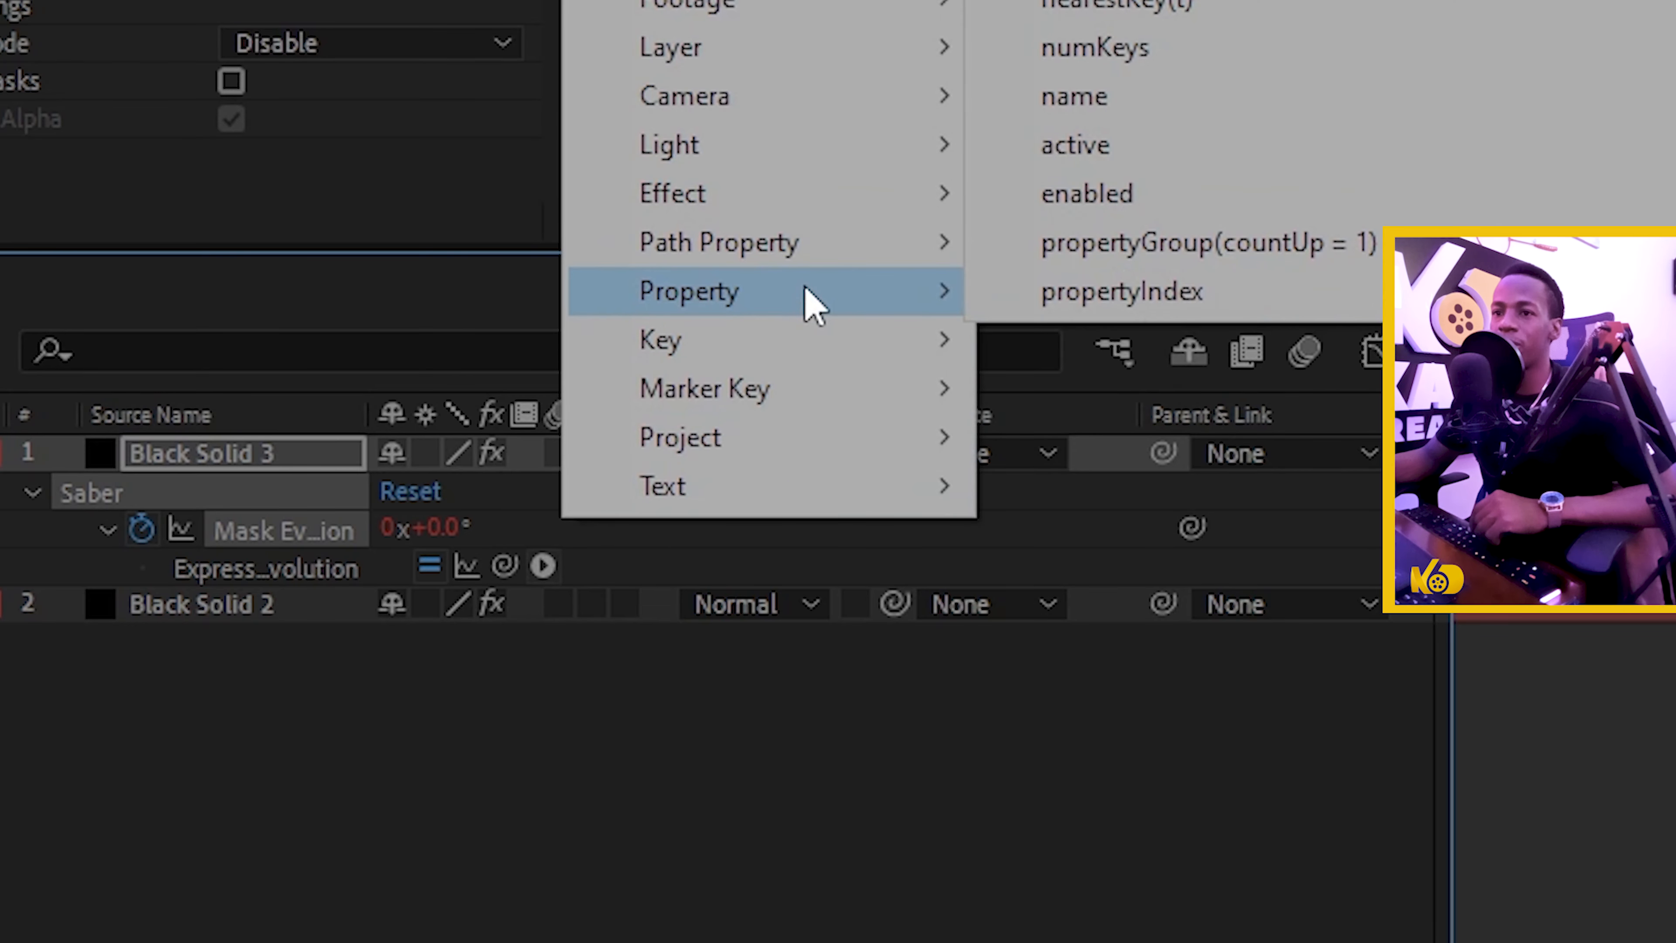
mouse_move(793, 292)
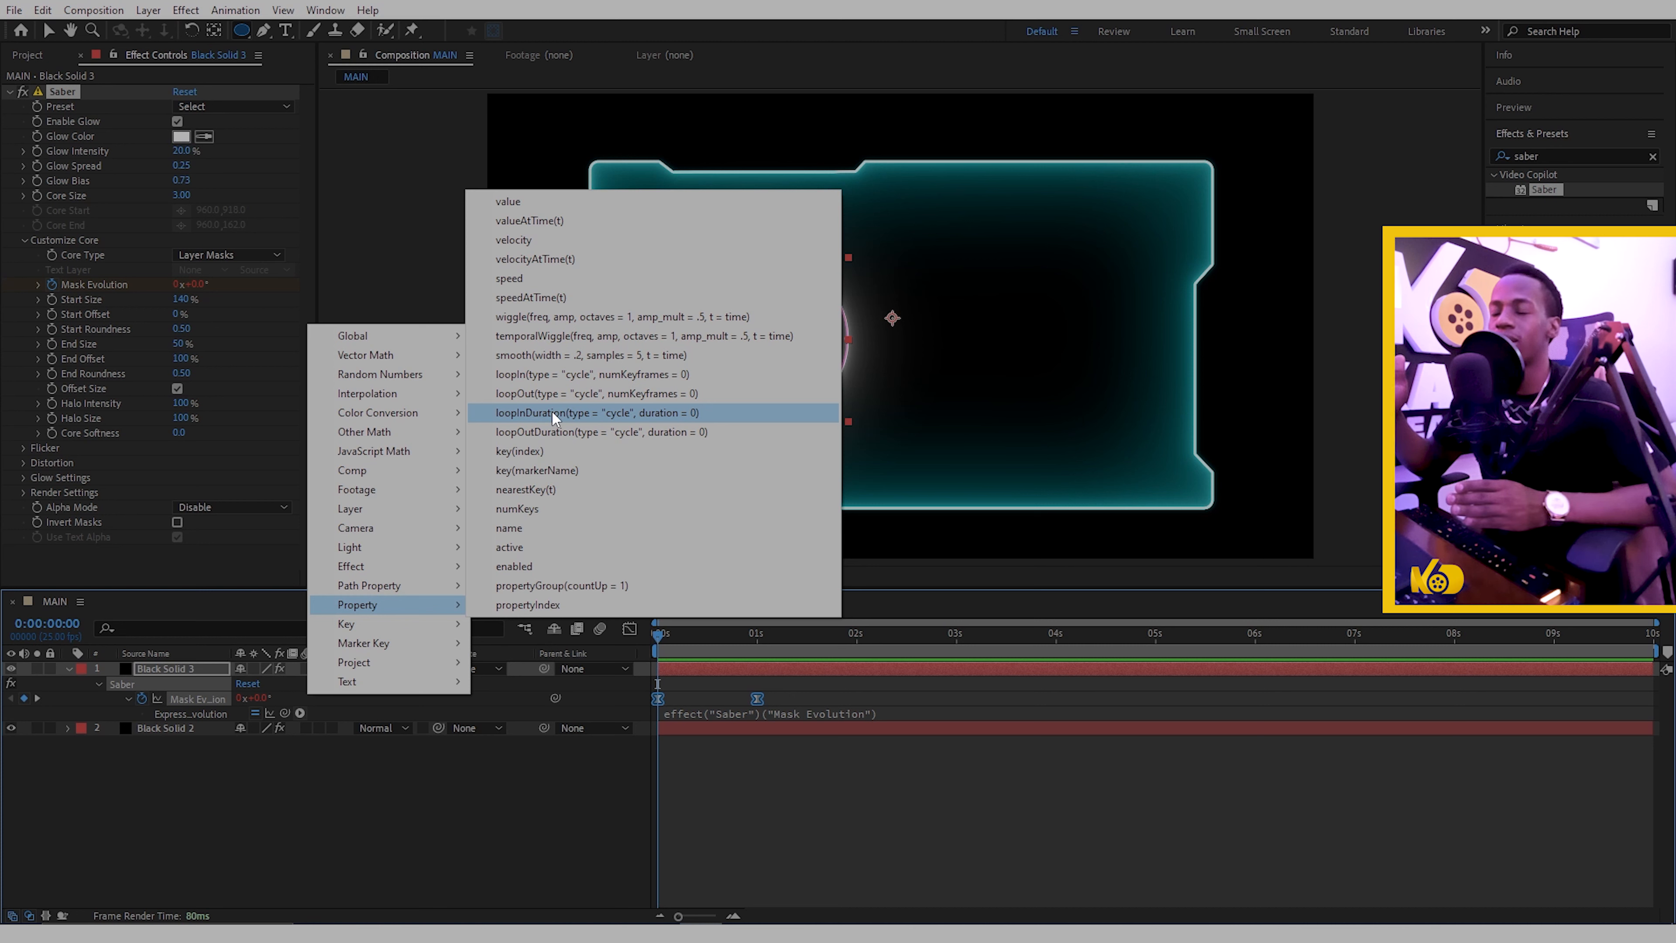
click(487, 800)
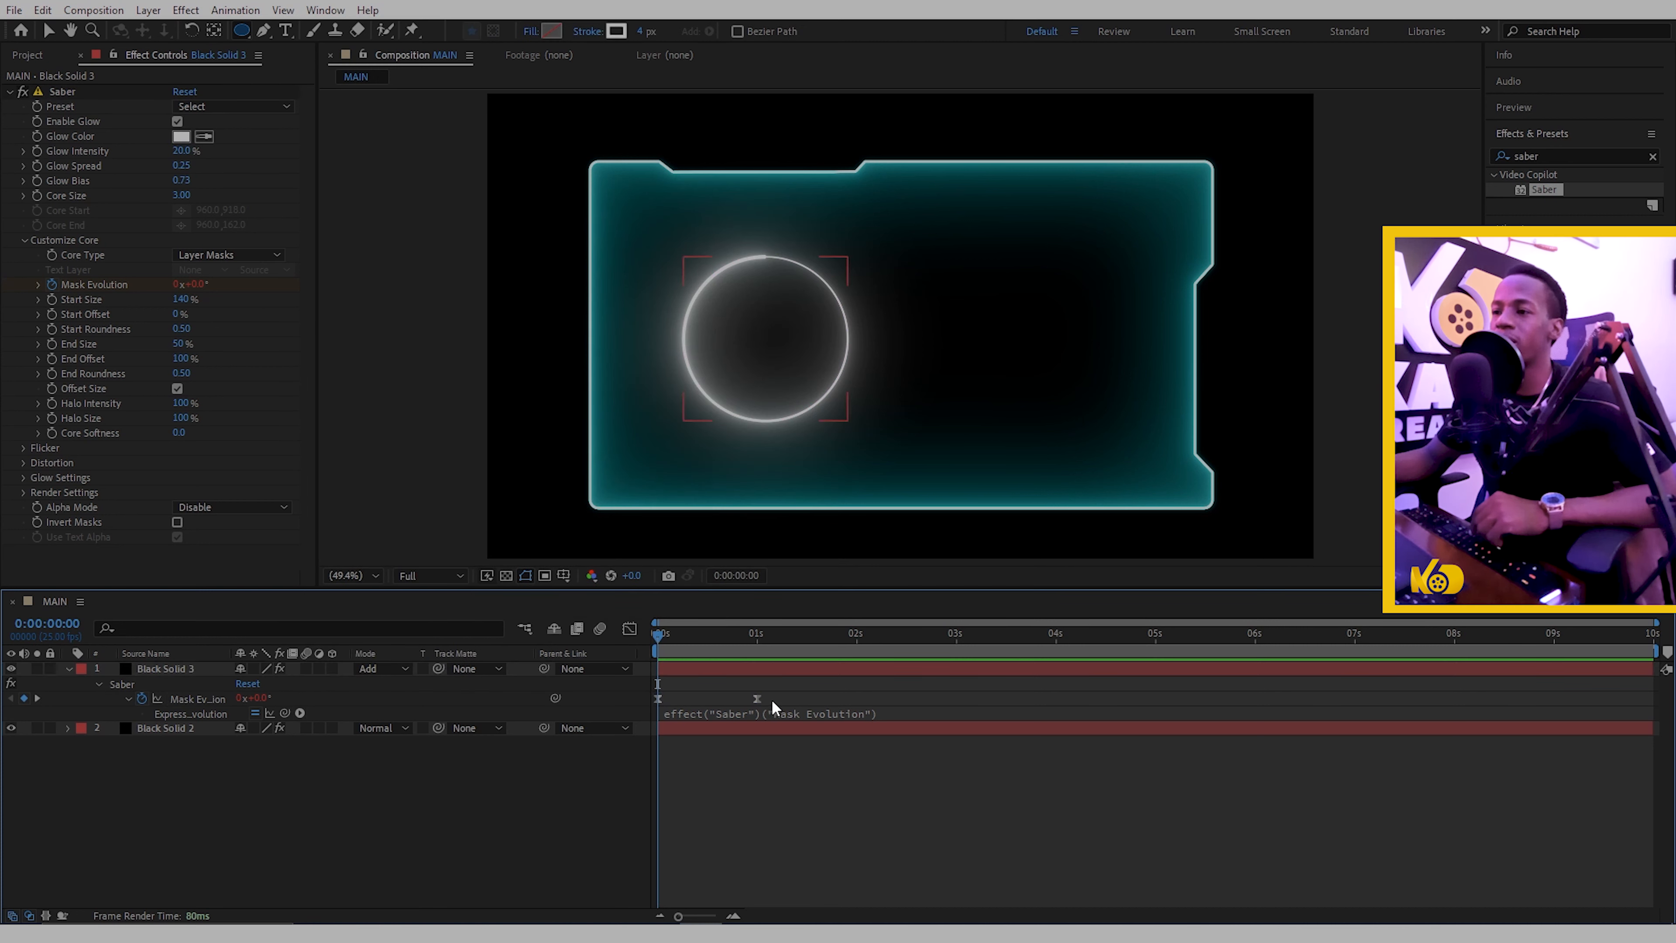
- Try shifting both Mask Evolution keyframes about two seconds along the timeline, and undo the move
drag(777, 687, 655, 713)
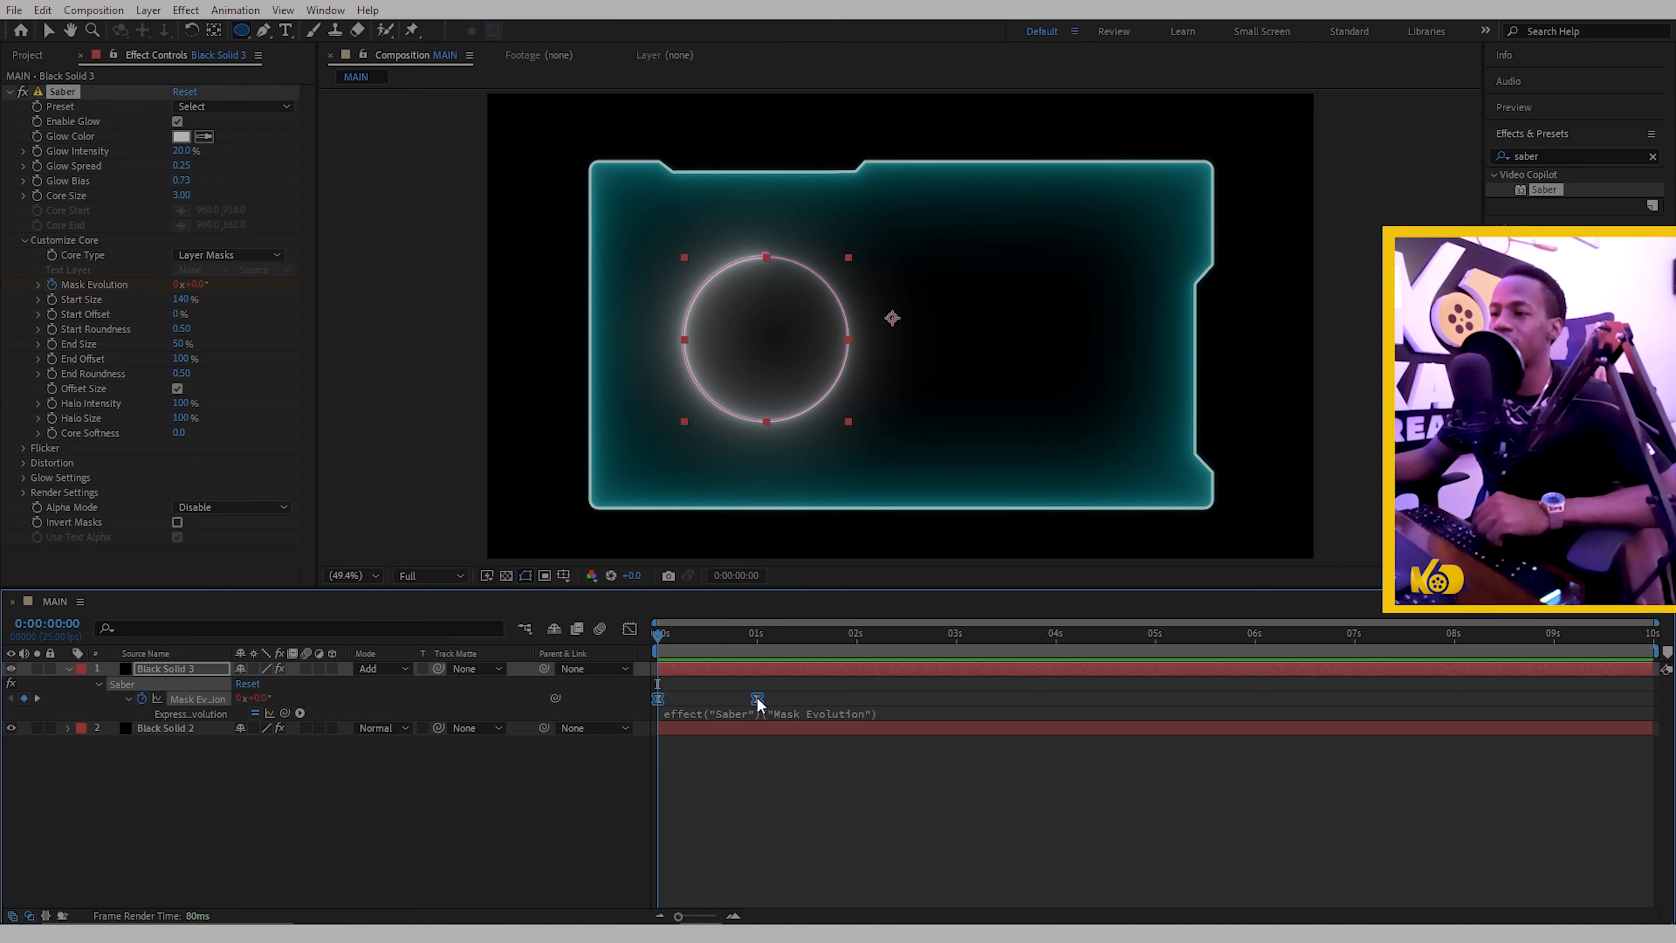
drag(756, 699, 981, 698)
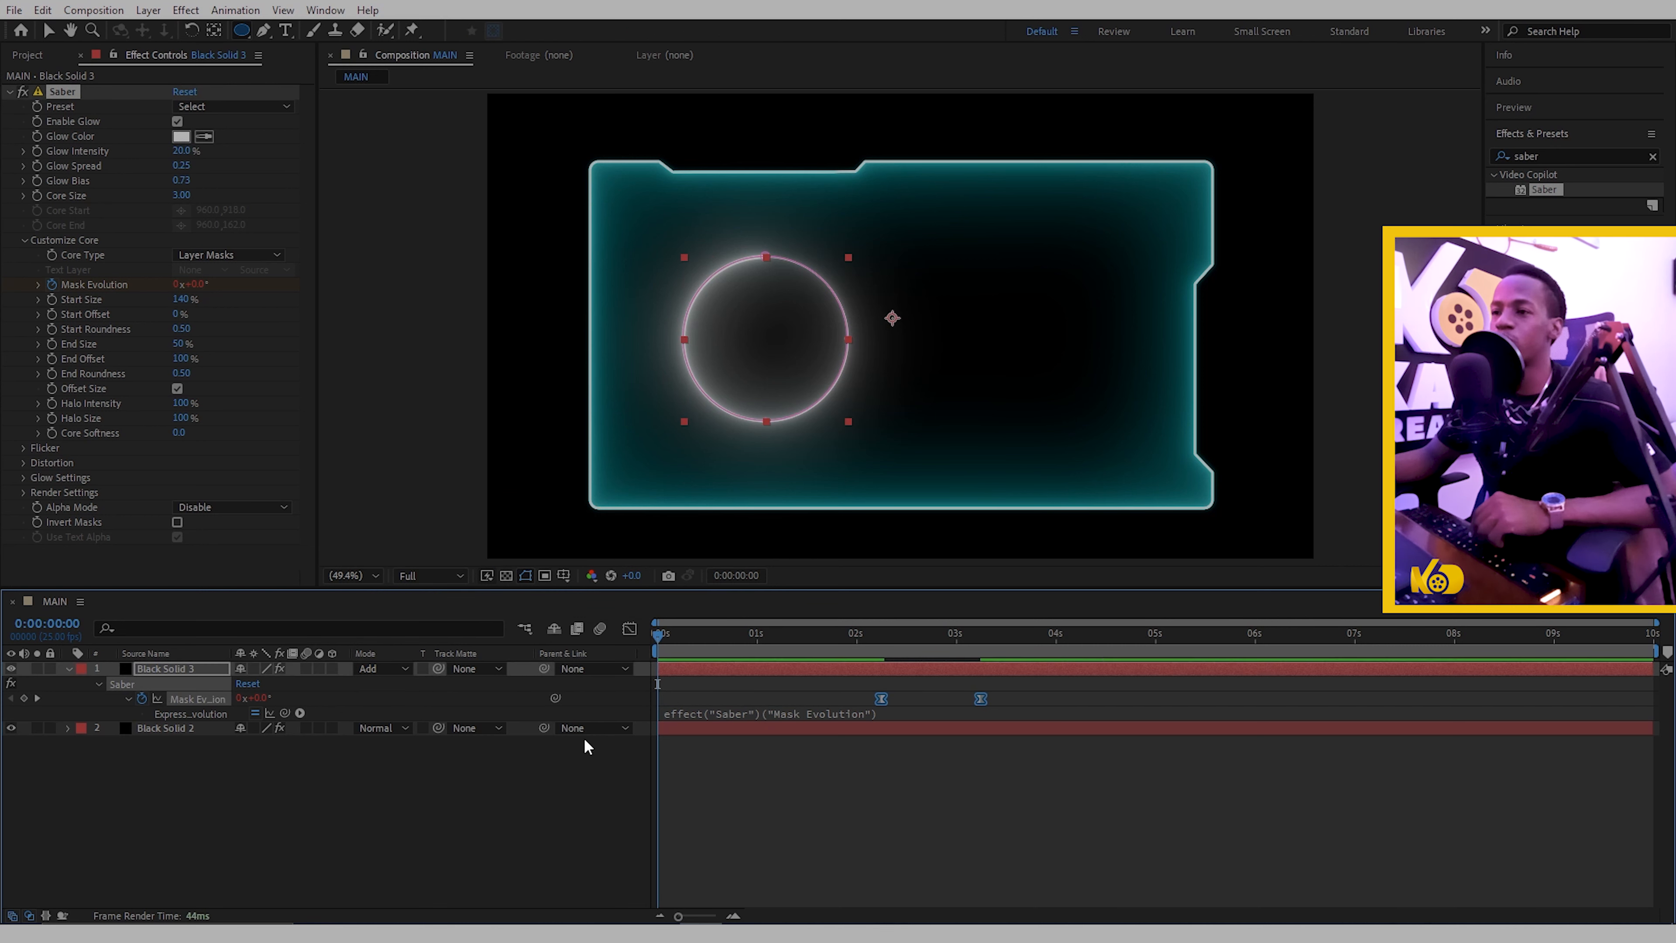
drag(665, 629, 833, 692)
key(ctrl+z)
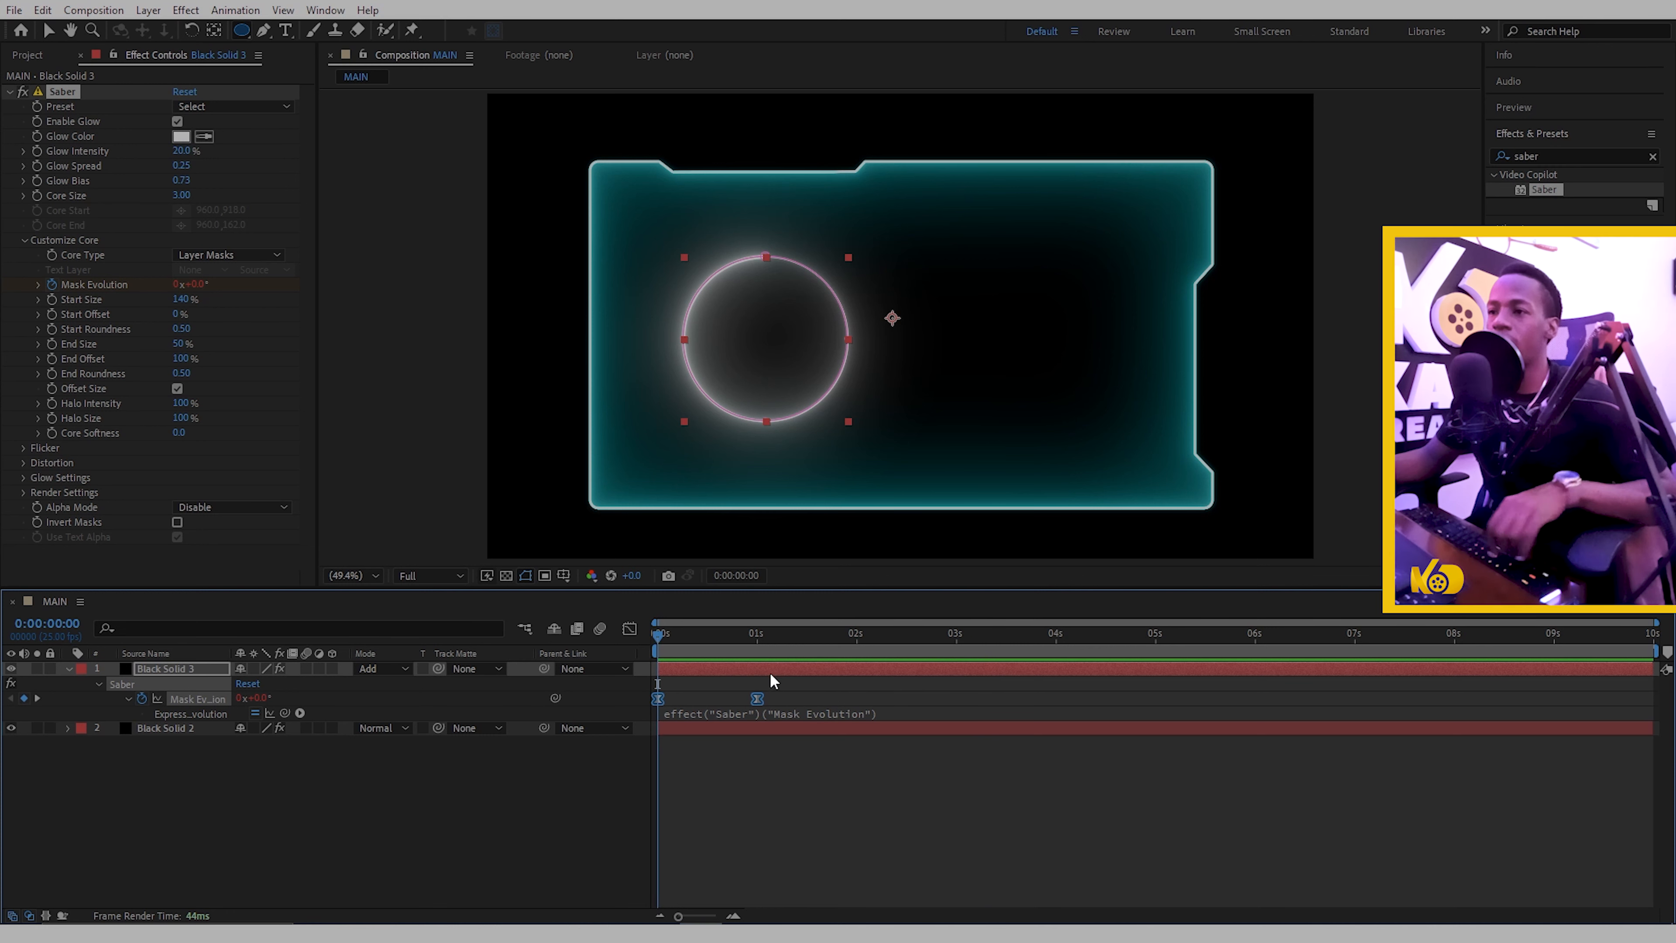
- Loop the circle's Mask Evolution with the expression loopOut(type = "cycle", numKeyframes = 0) and preview the animation with the layer collapsed
click(301, 712)
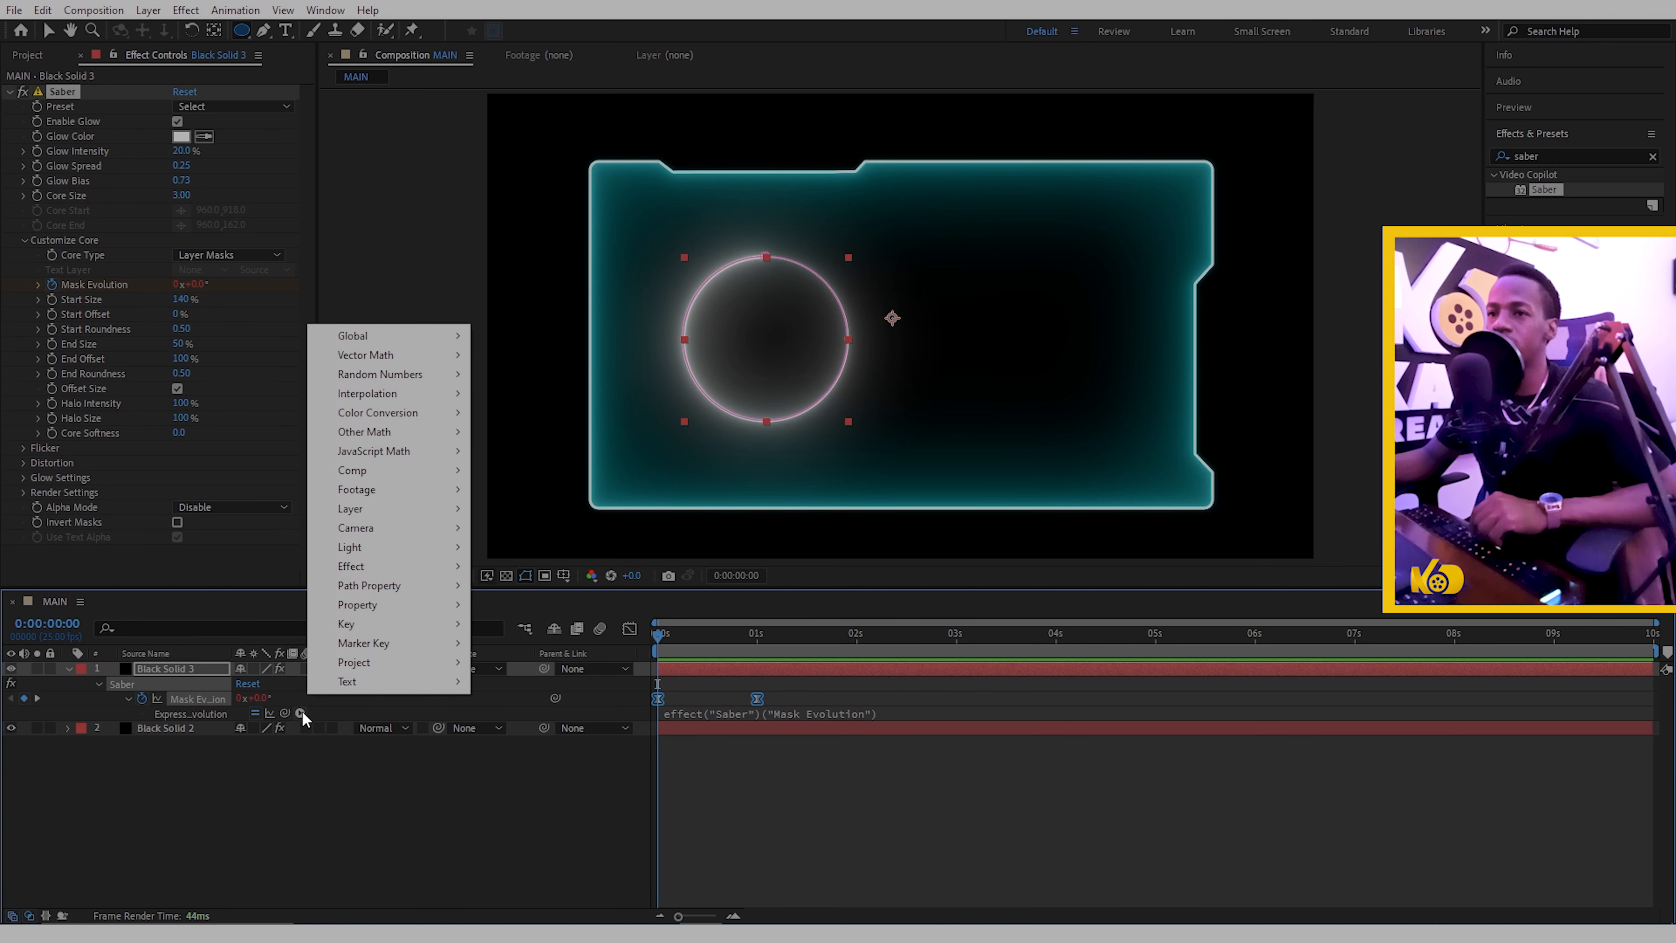
mouse_move(437, 597)
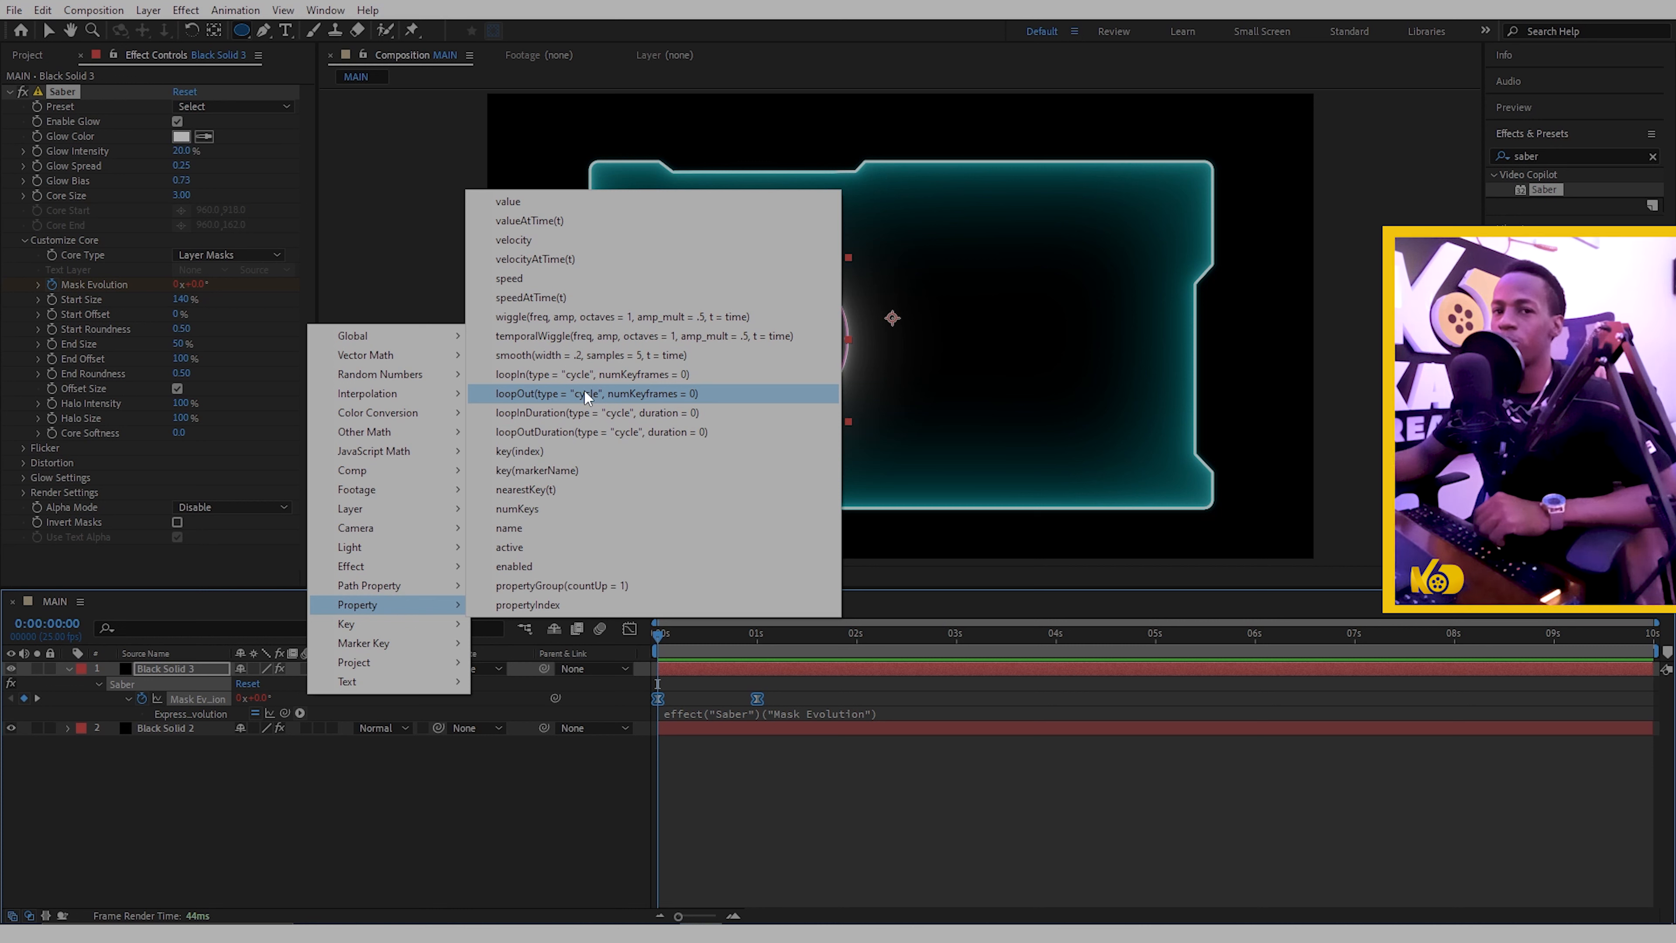
click(584, 391)
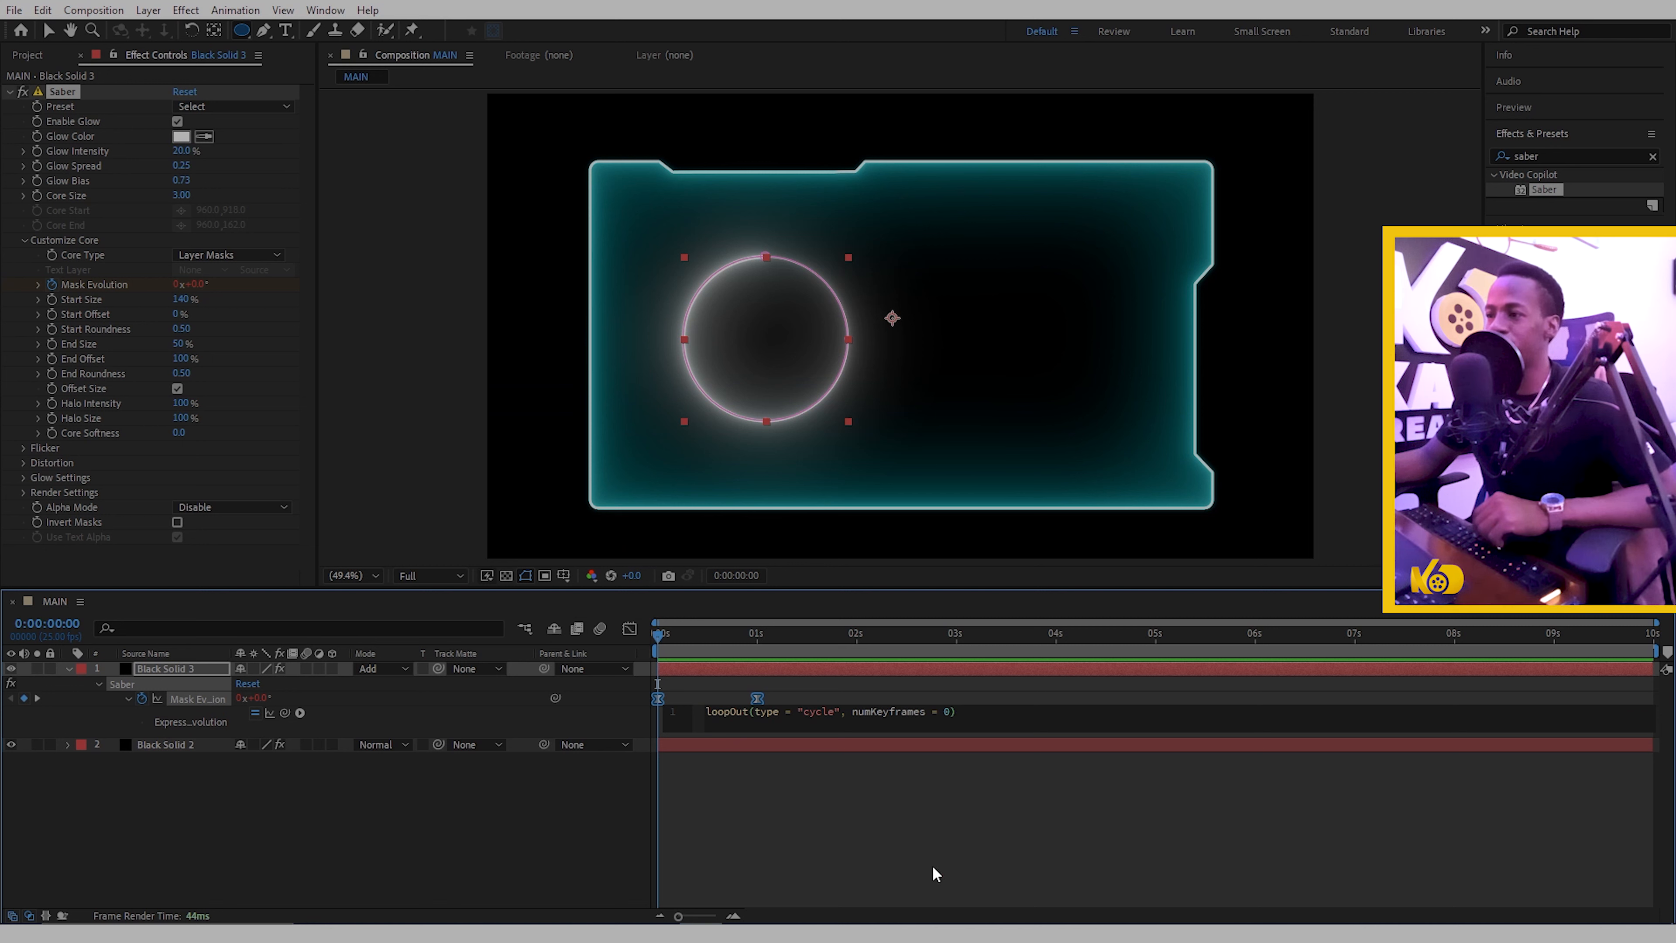
click(518, 865)
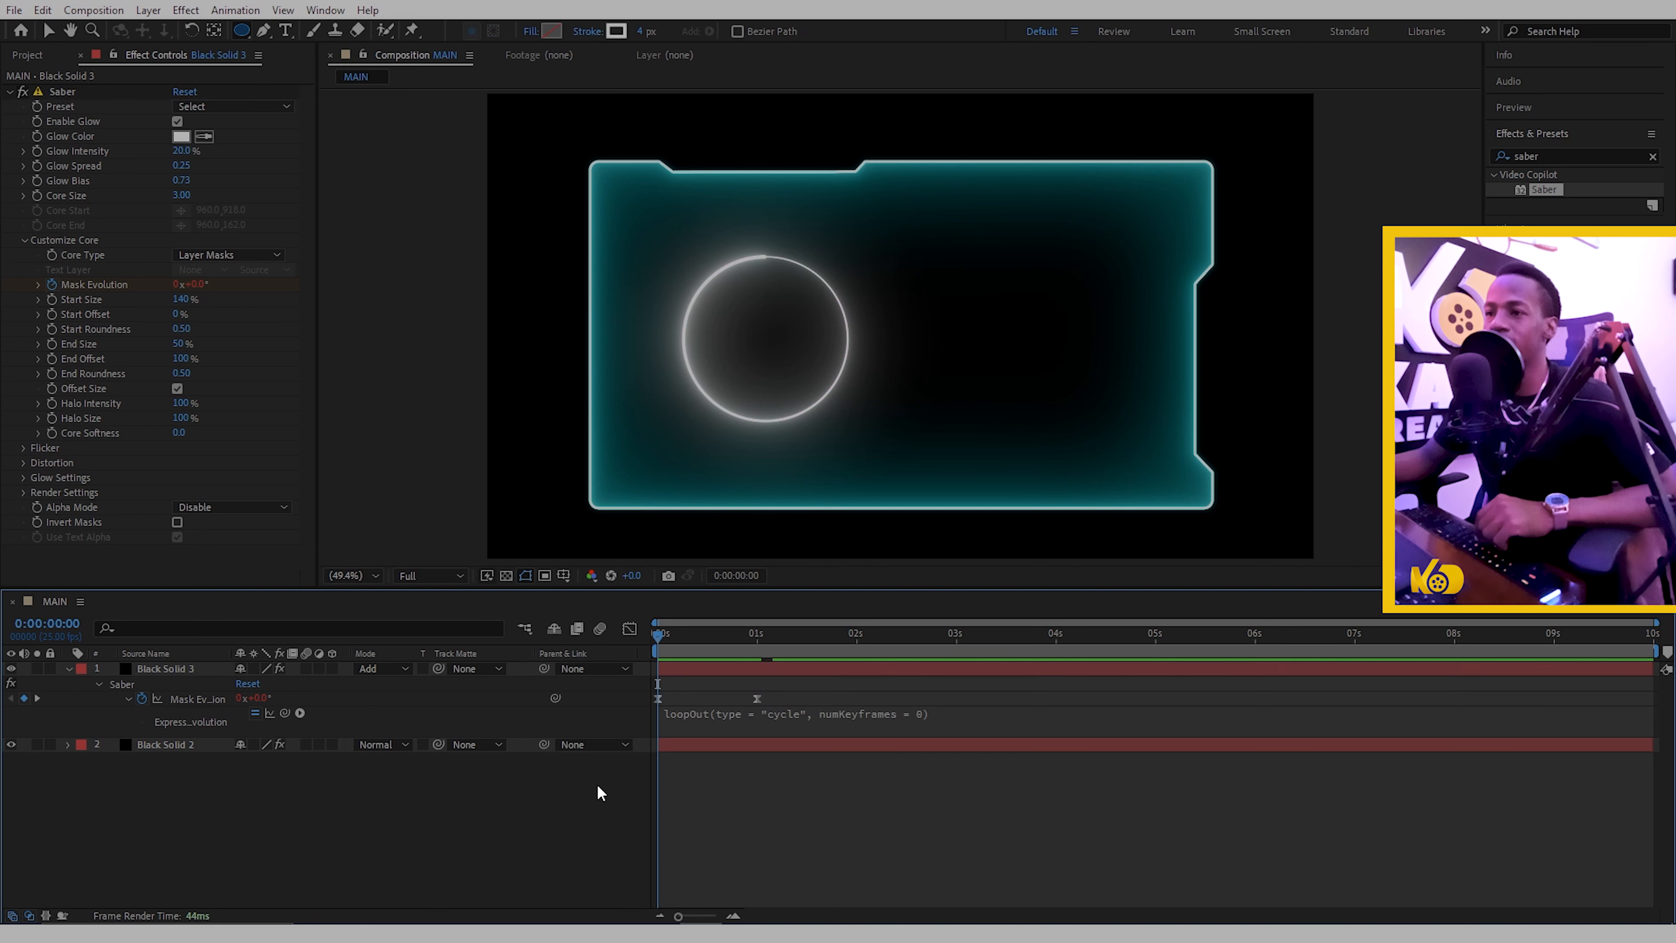
click(68, 668)
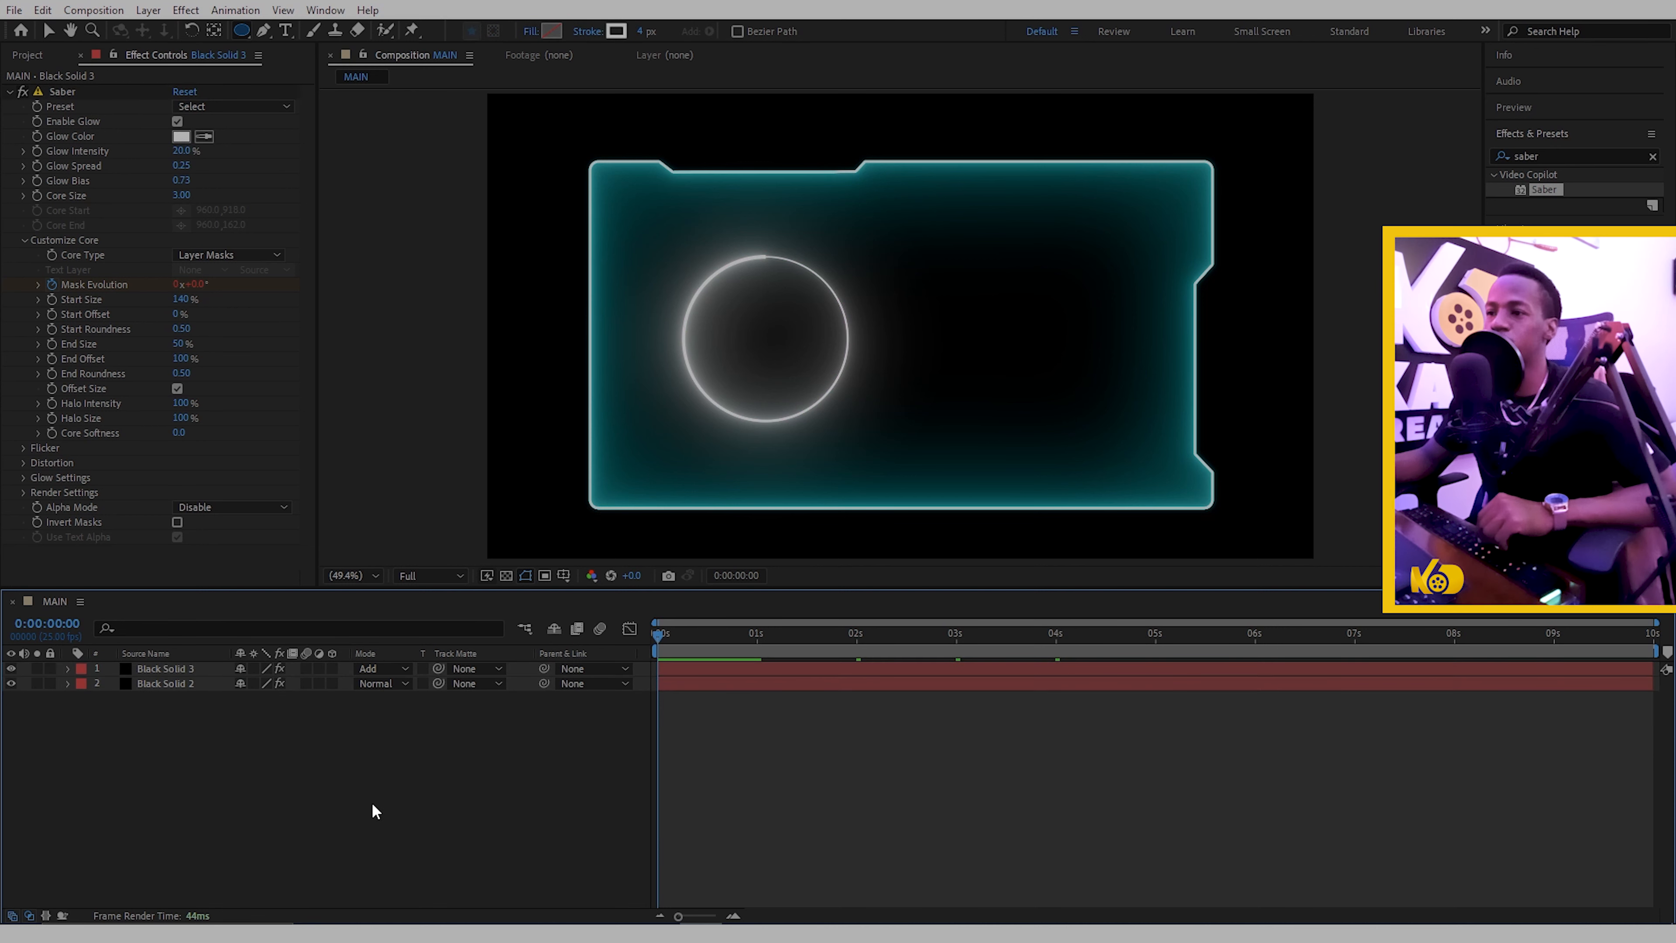
key(space)
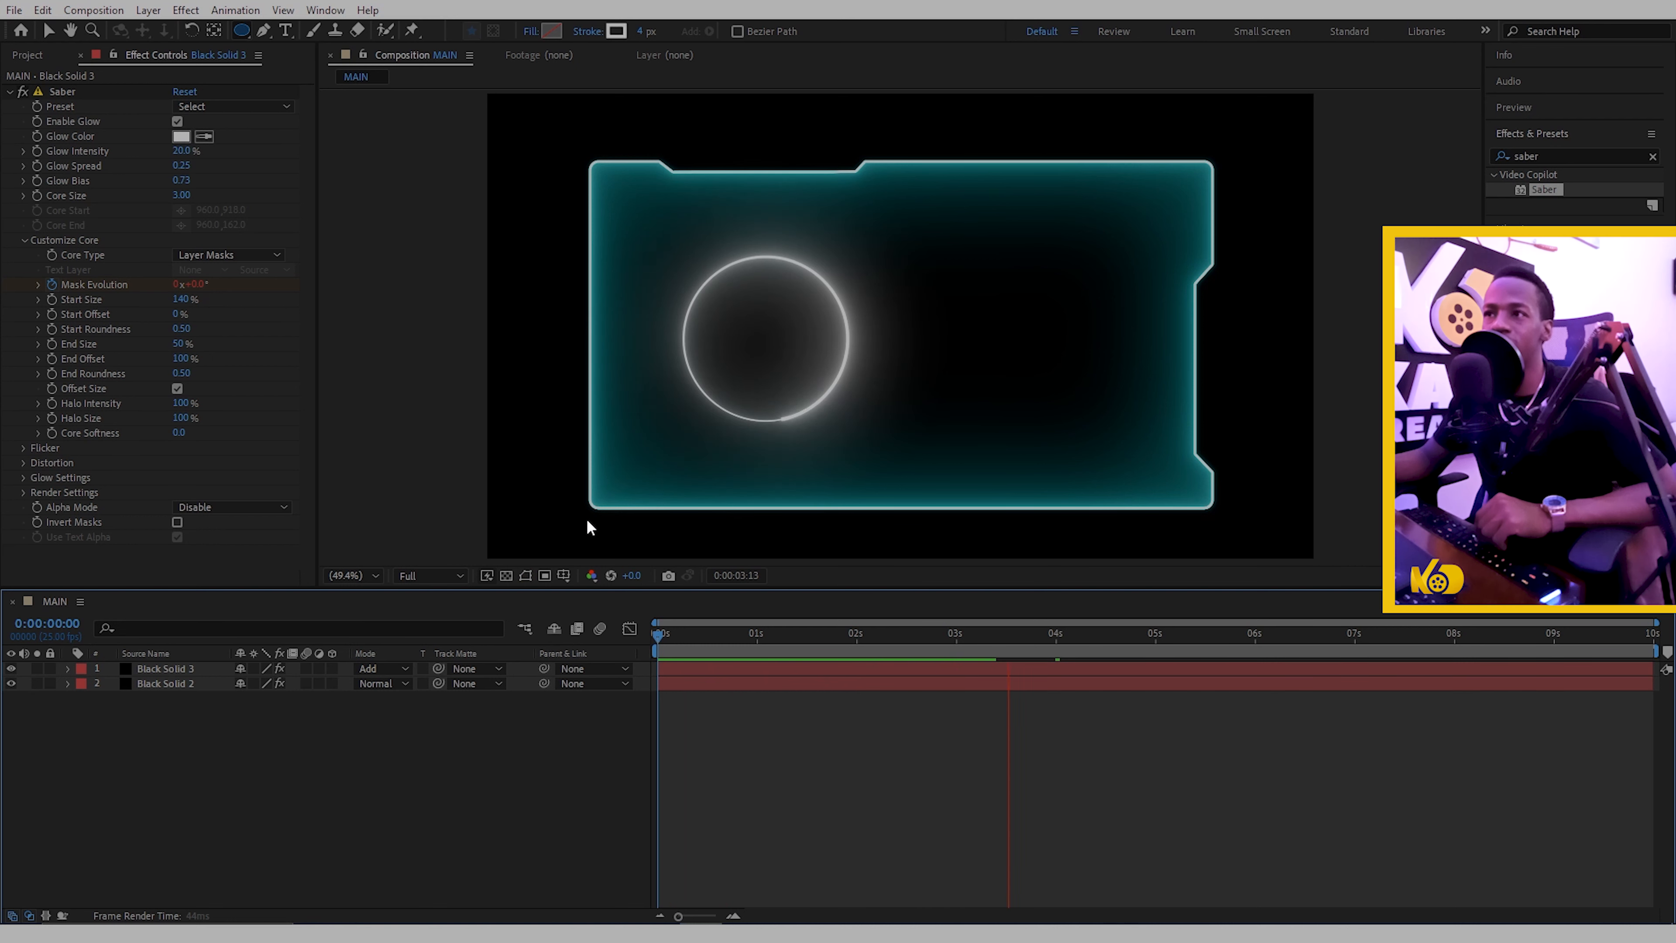
- Set the Saber start size of the cyan frame layer, Black Solid 2, to 50%
click(165, 683)
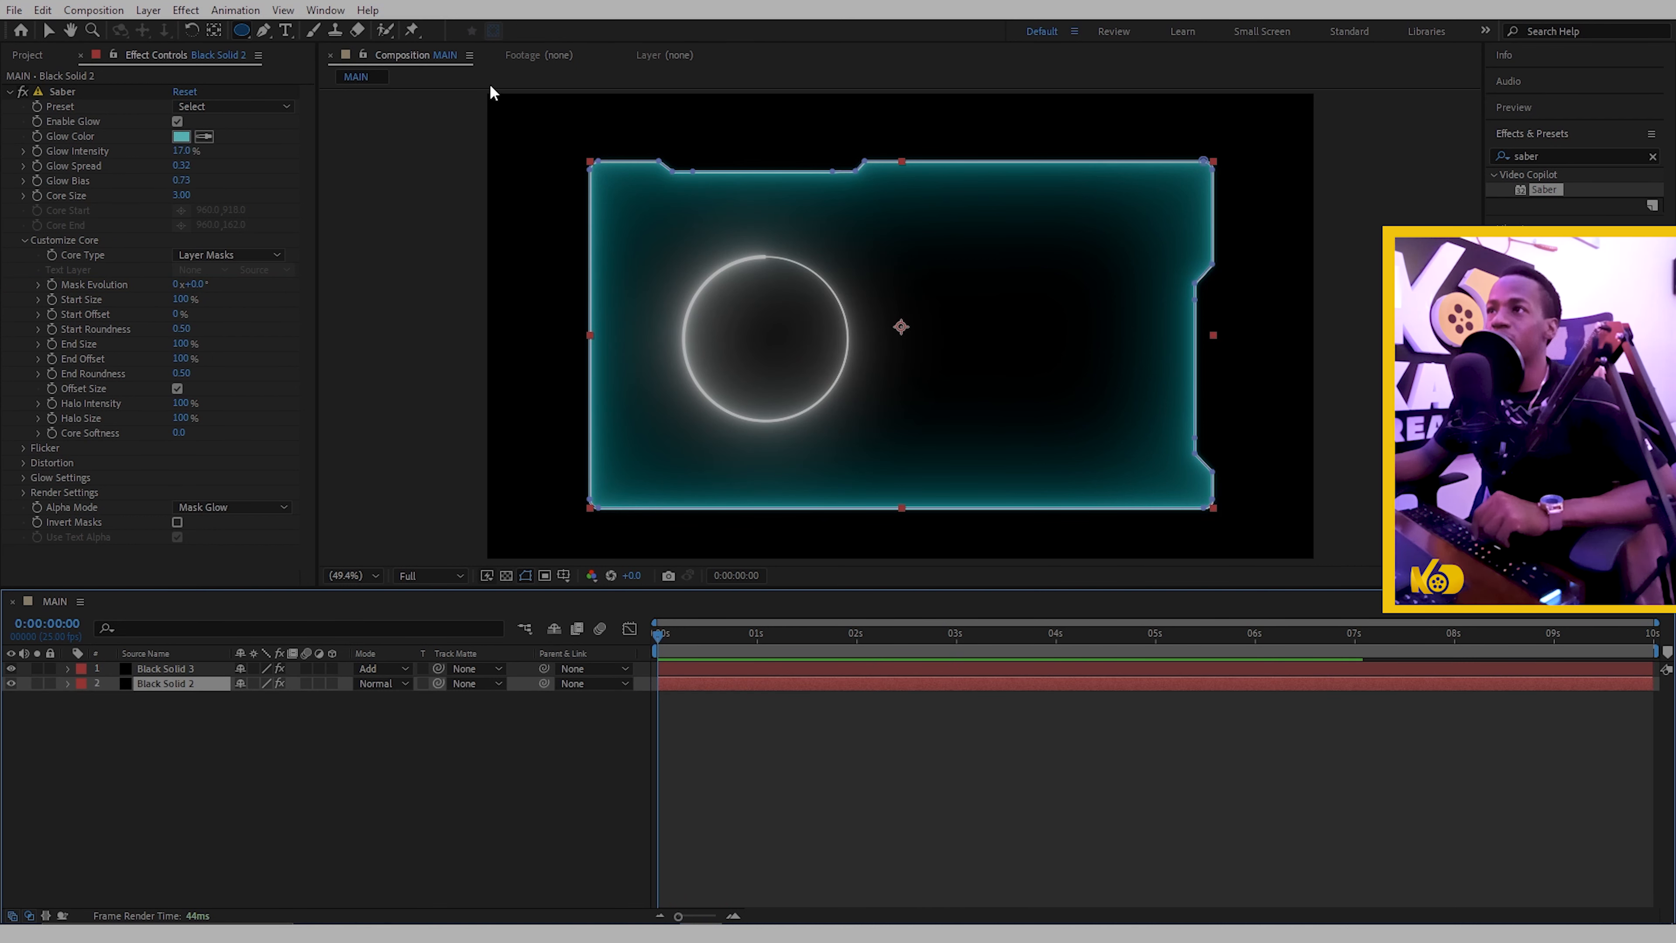
mouse_move(181, 299)
mouse_down()
mouse_move(41, 292)
mouse_move(210, 307)
mouse_move(95, 302)
mouse_move(173, 311)
mouse_up()
click(185, 299)
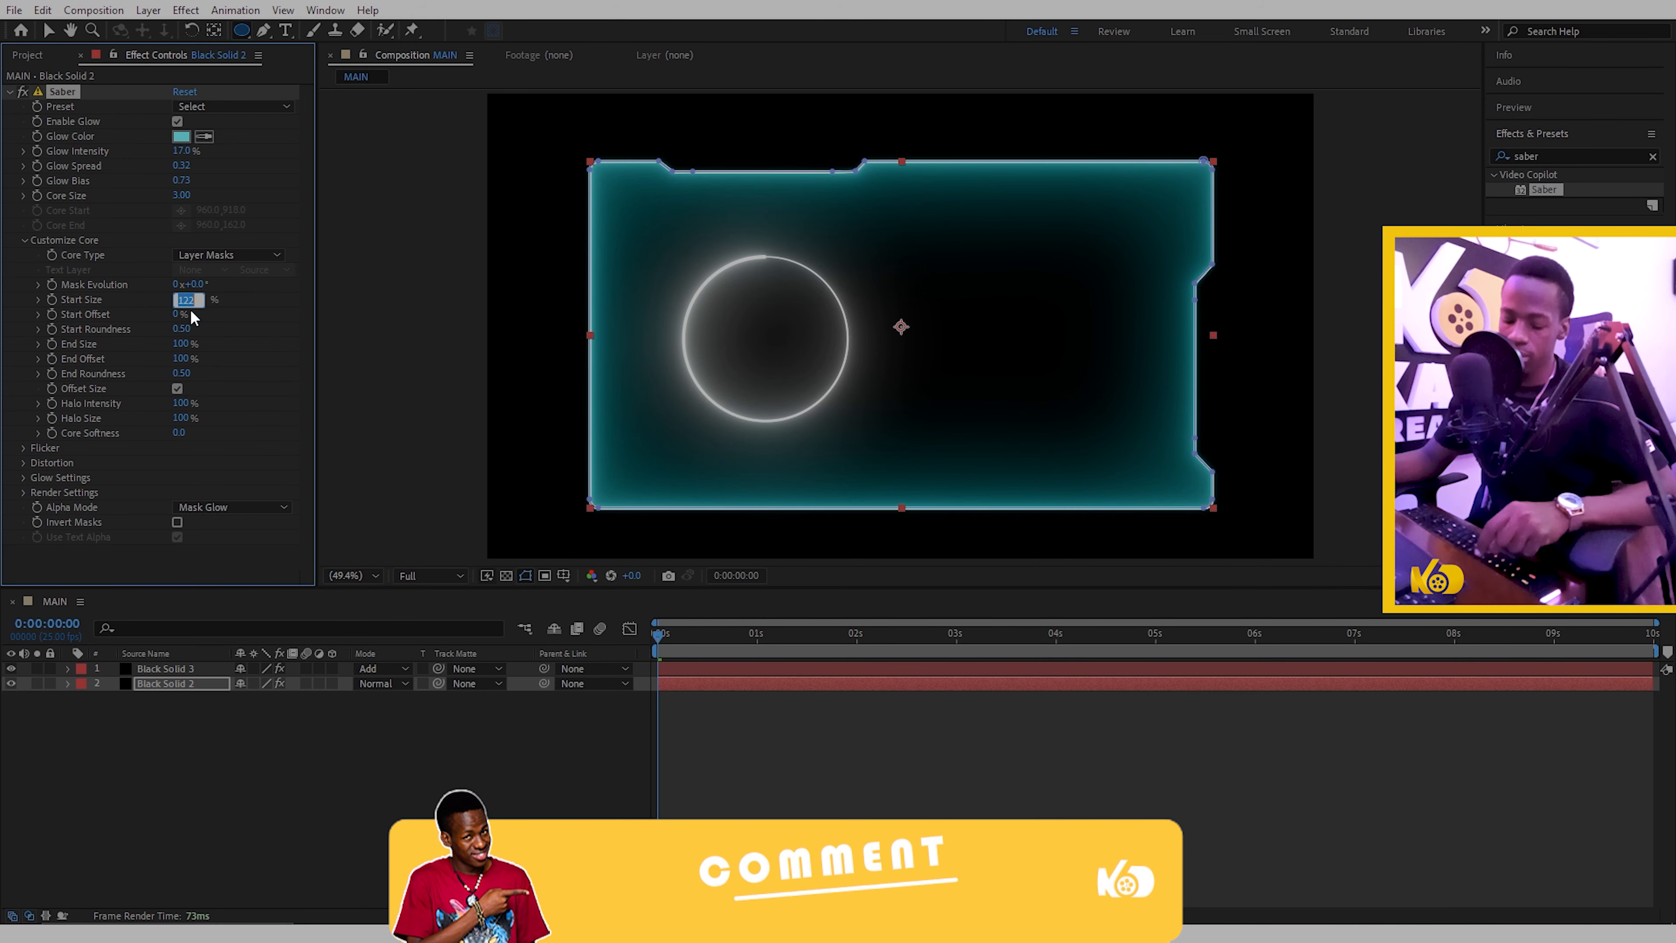
text(6)
text(0)
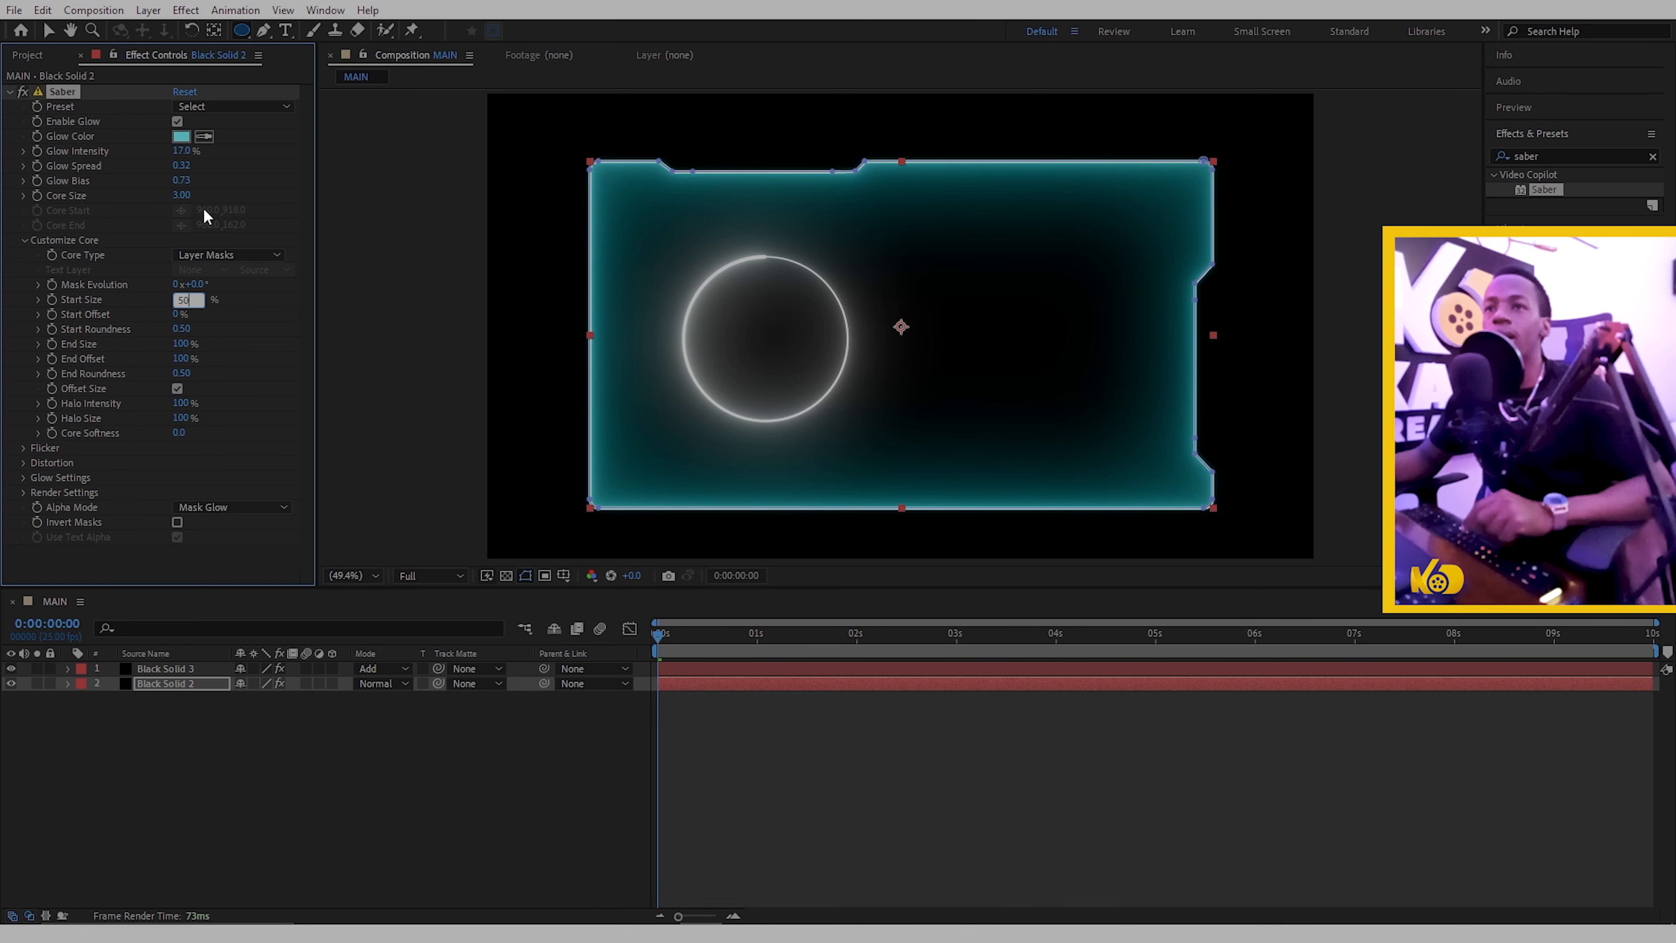
click(243, 304)
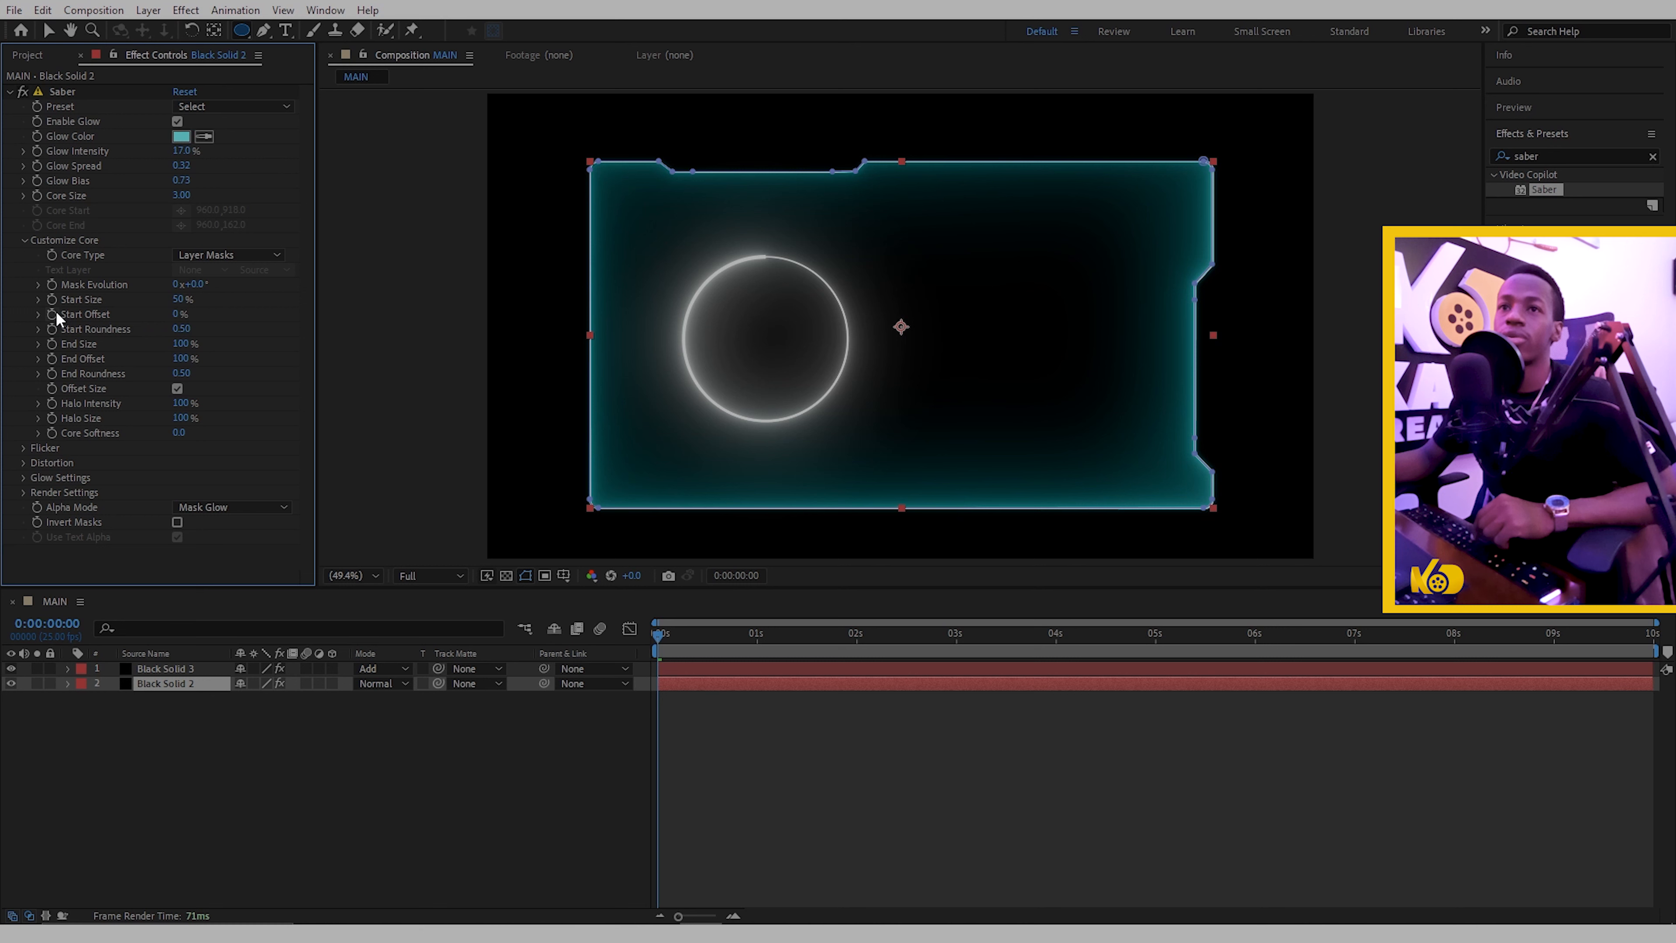
- Keyframe Mask Evolution on the cyan frame layer, Black Solid 2, from the timeline start to 360° at 4 seconds
click(50, 283)
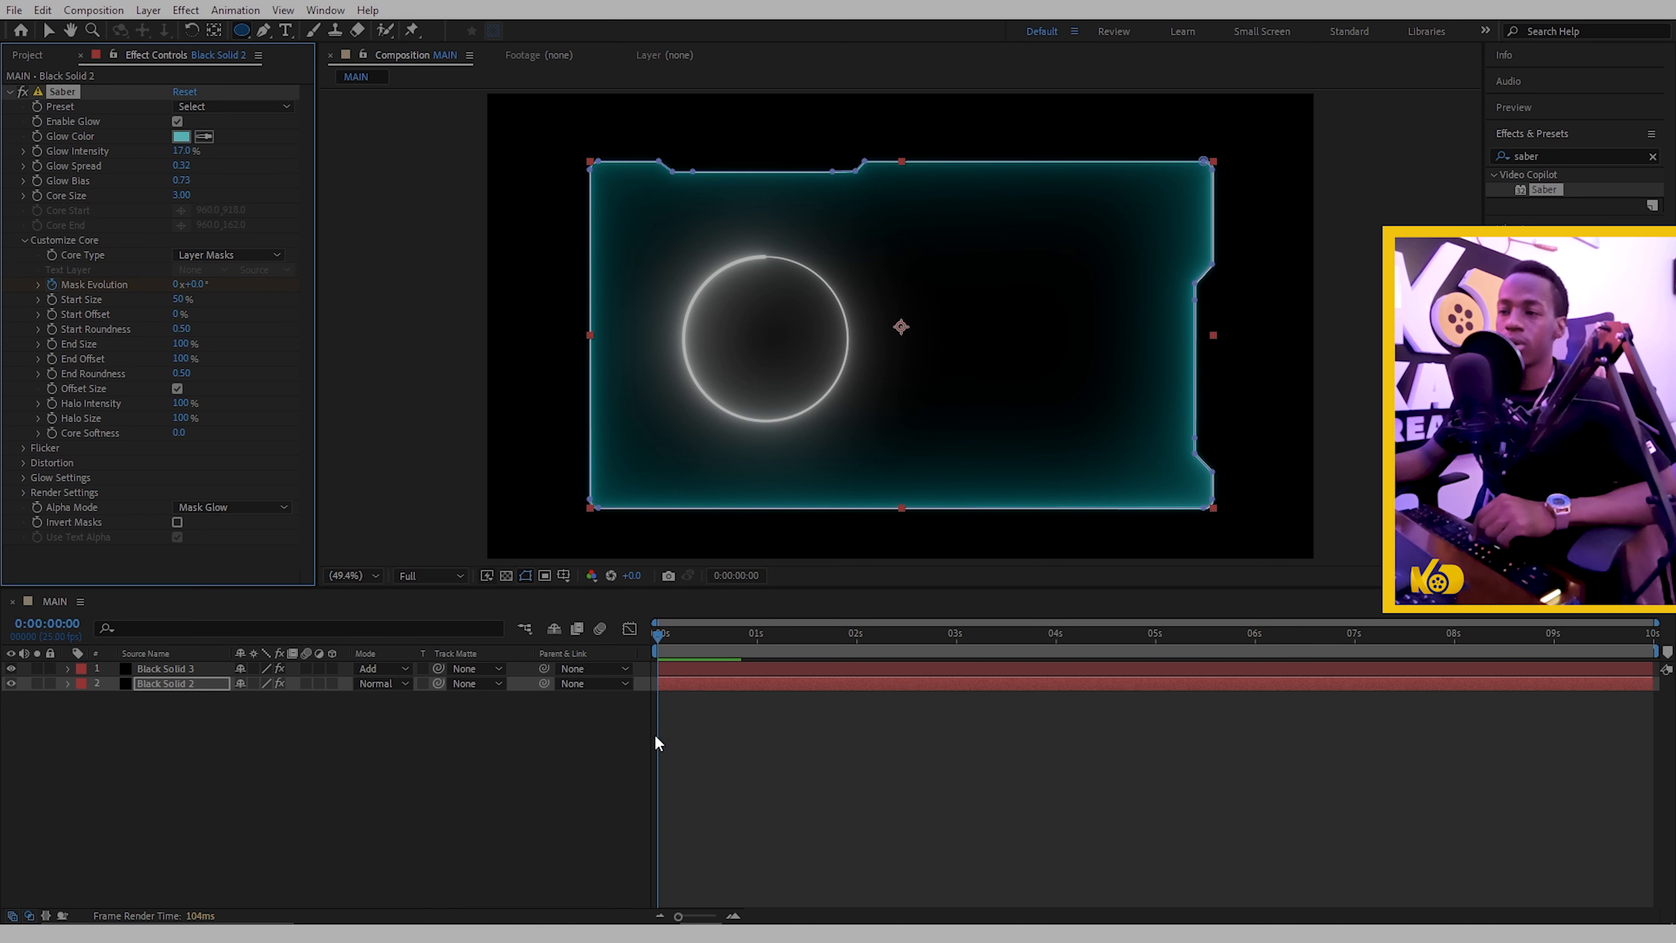
click(738, 688)
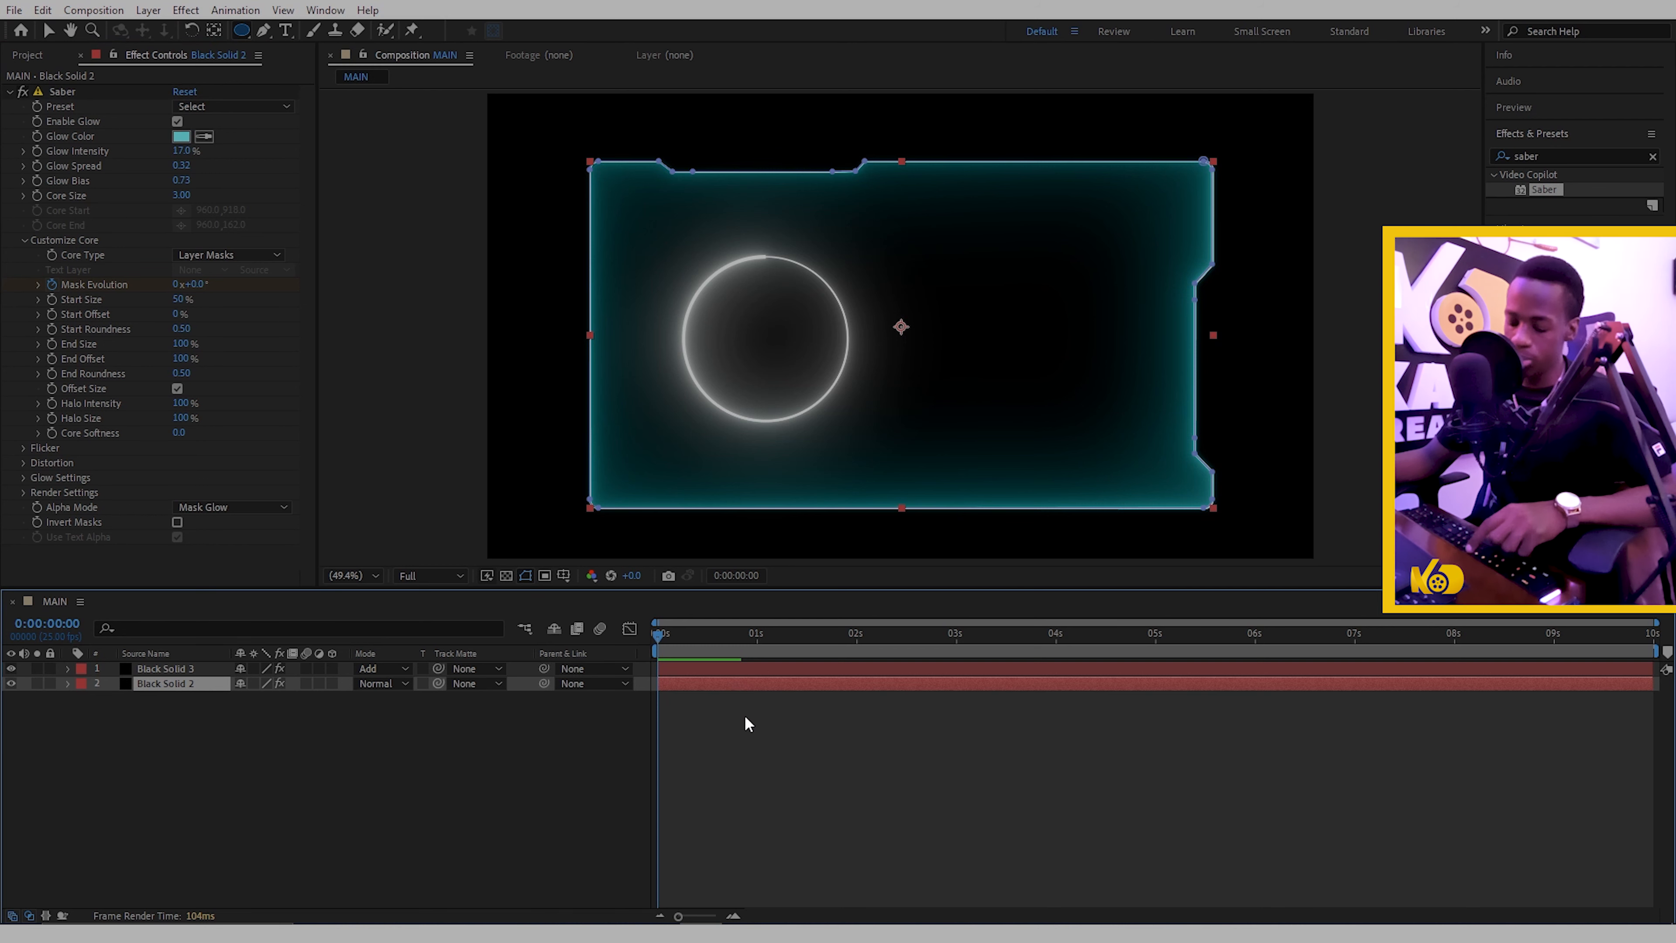
key(u)
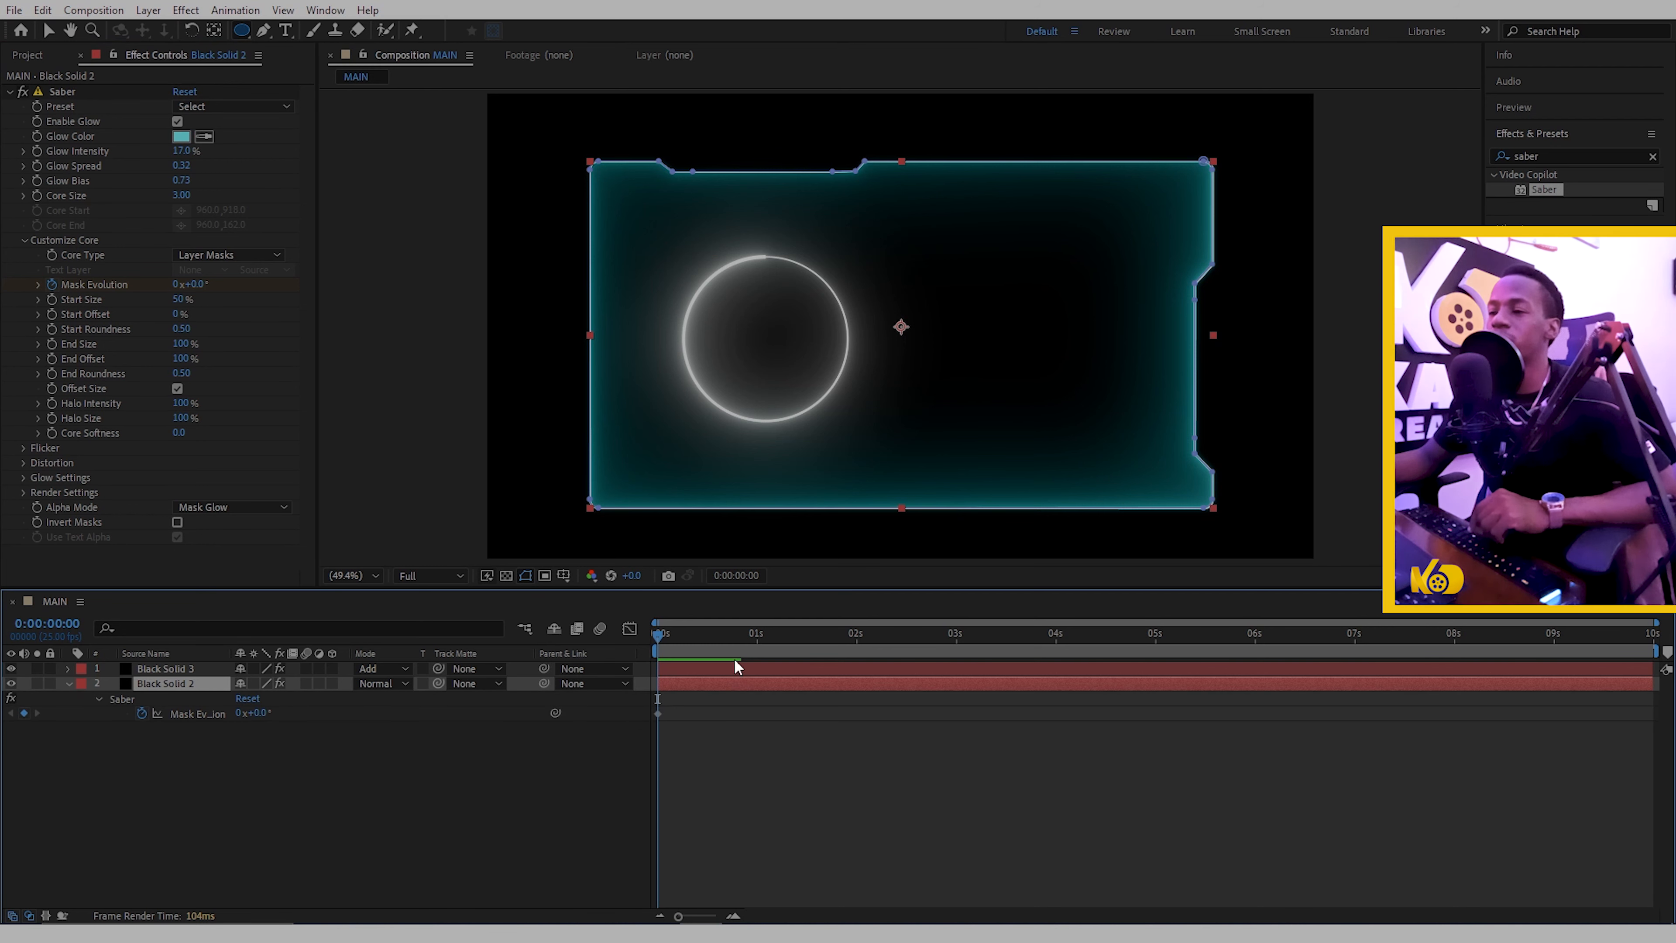
click(1056, 636)
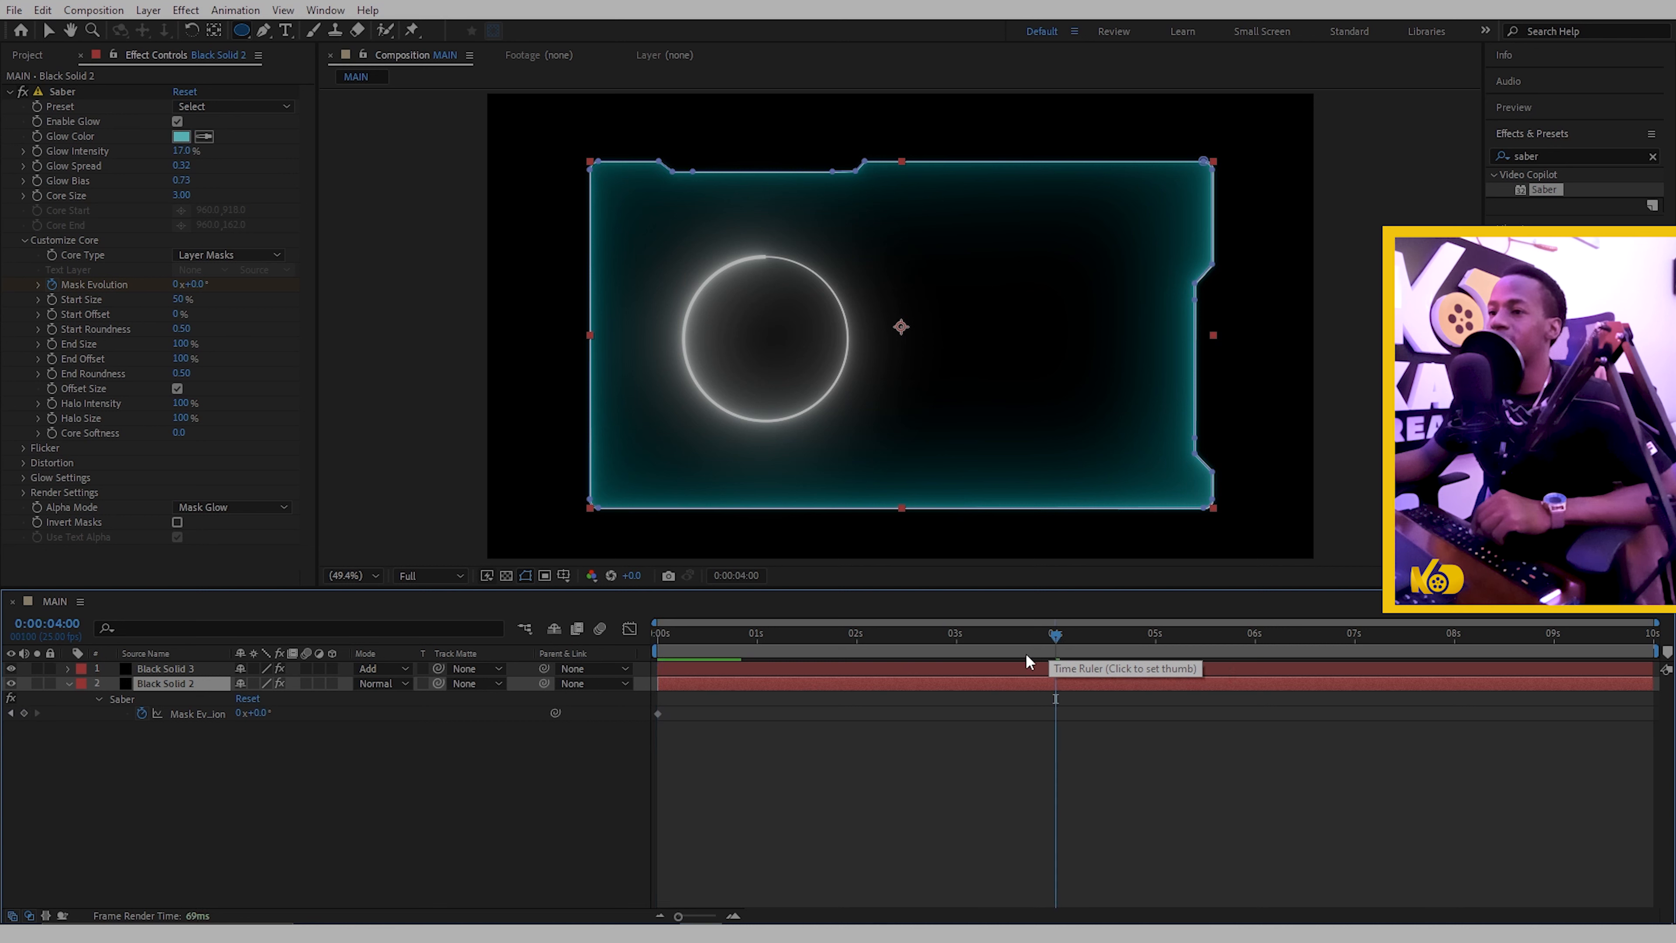
click(195, 284)
text(3)
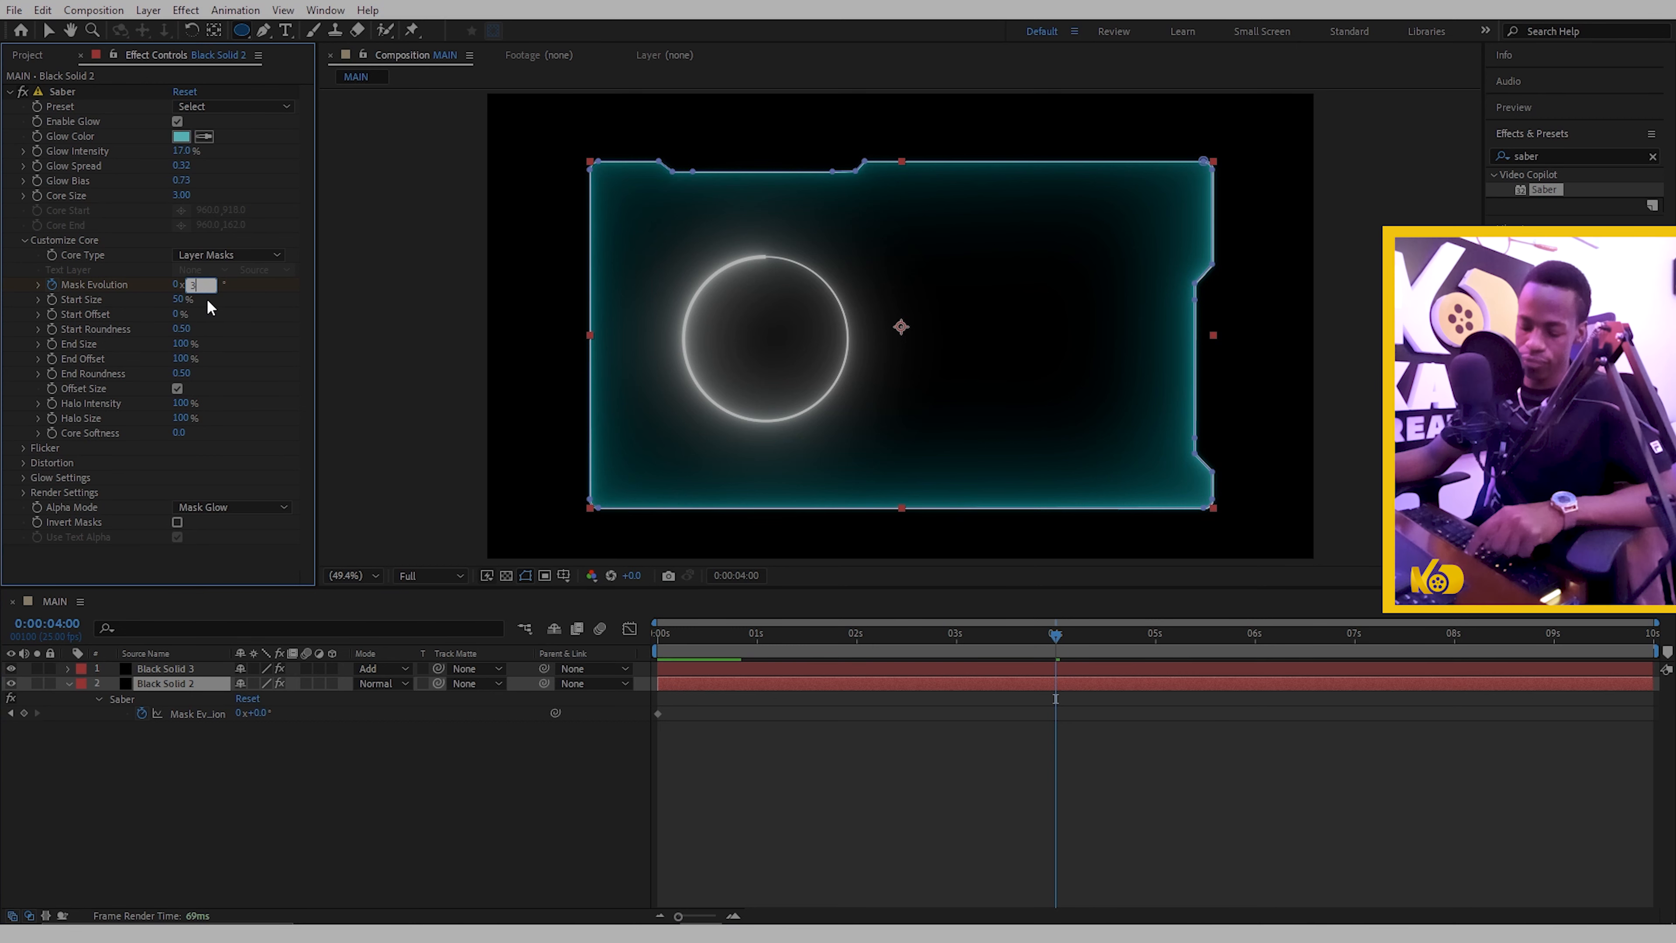
text(60)
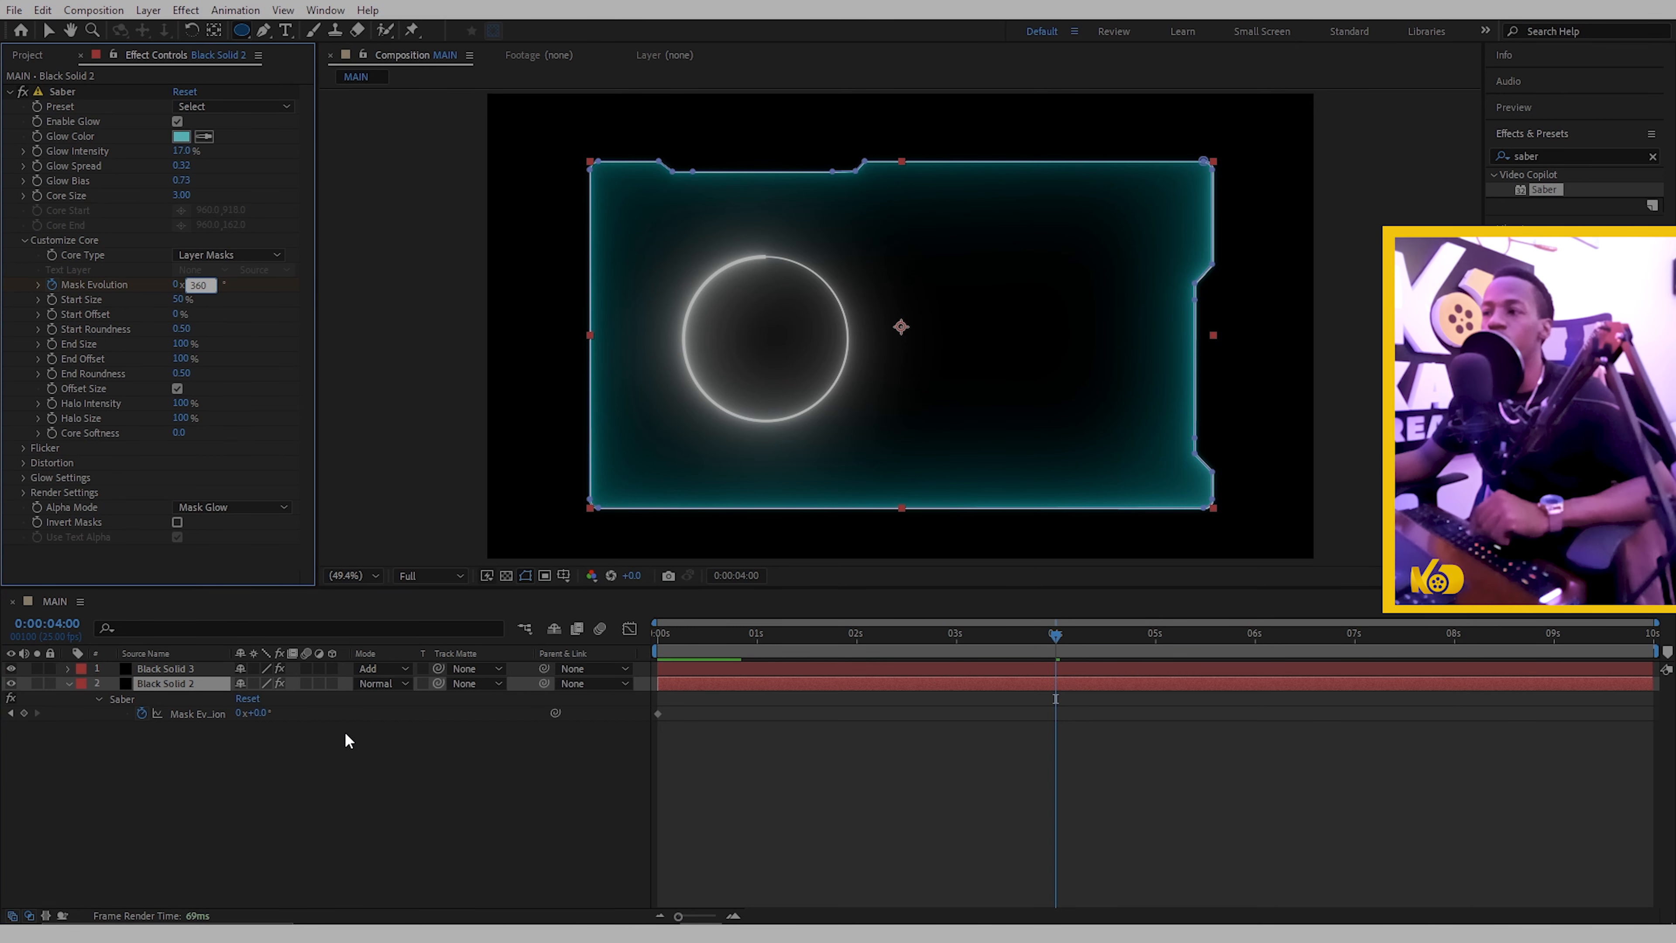
click(403, 767)
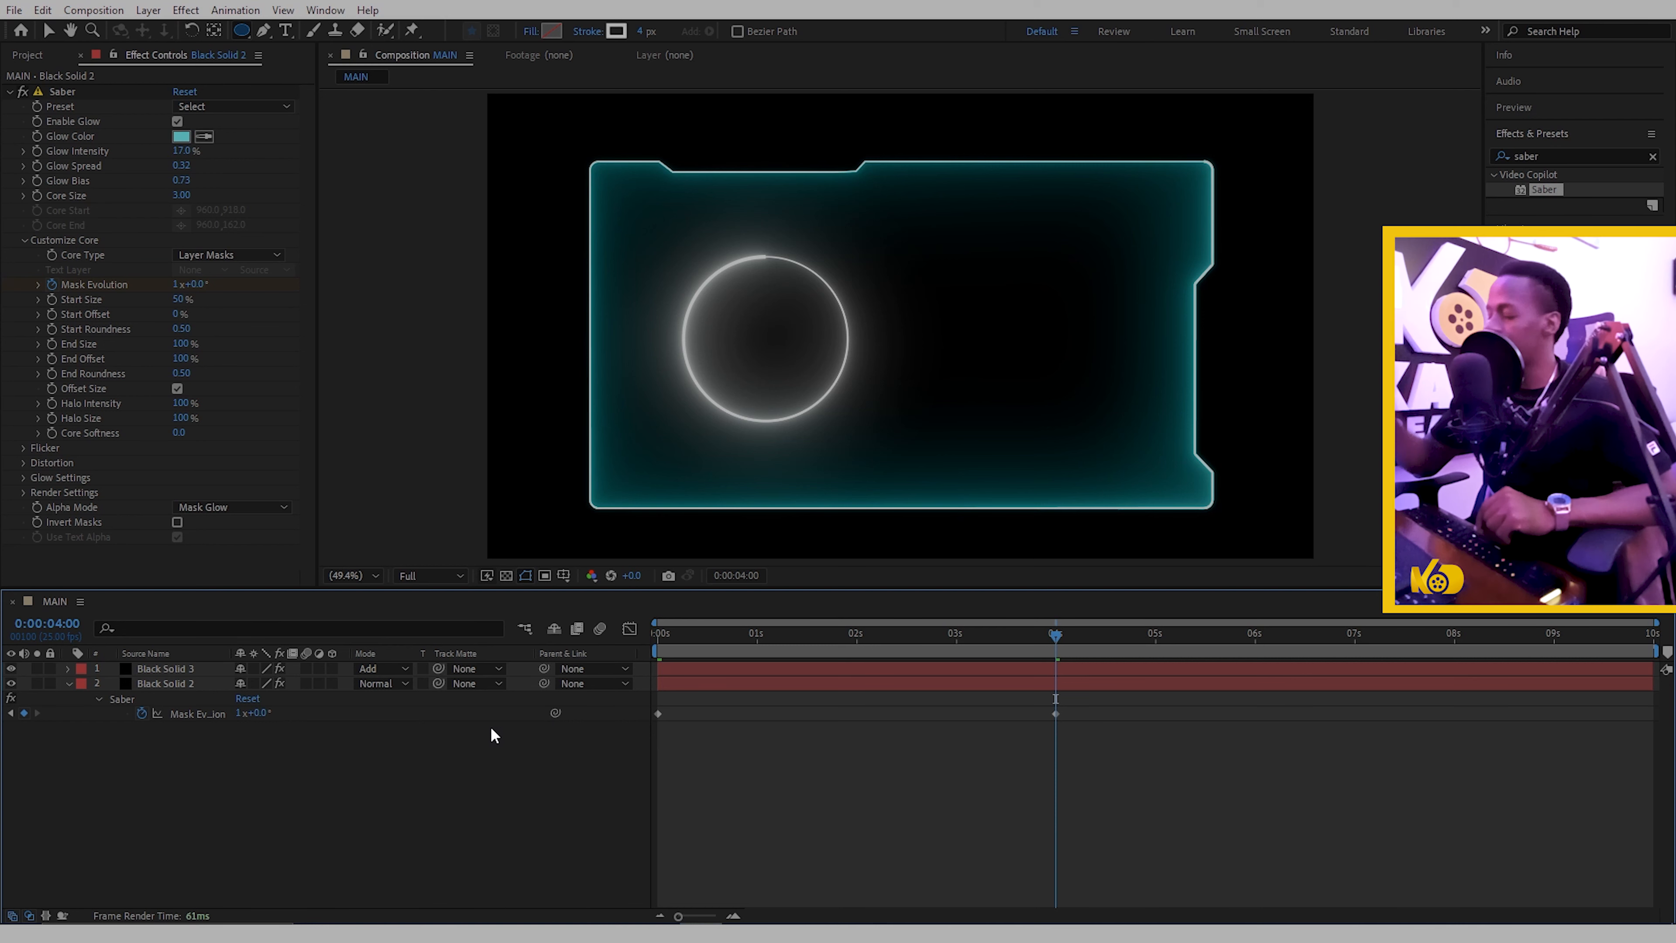
- Loop the frame's Mask Evolution with the expression loopOut(type = "cycle", numKeyframes = 0)
click(555, 713)
click(554, 715)
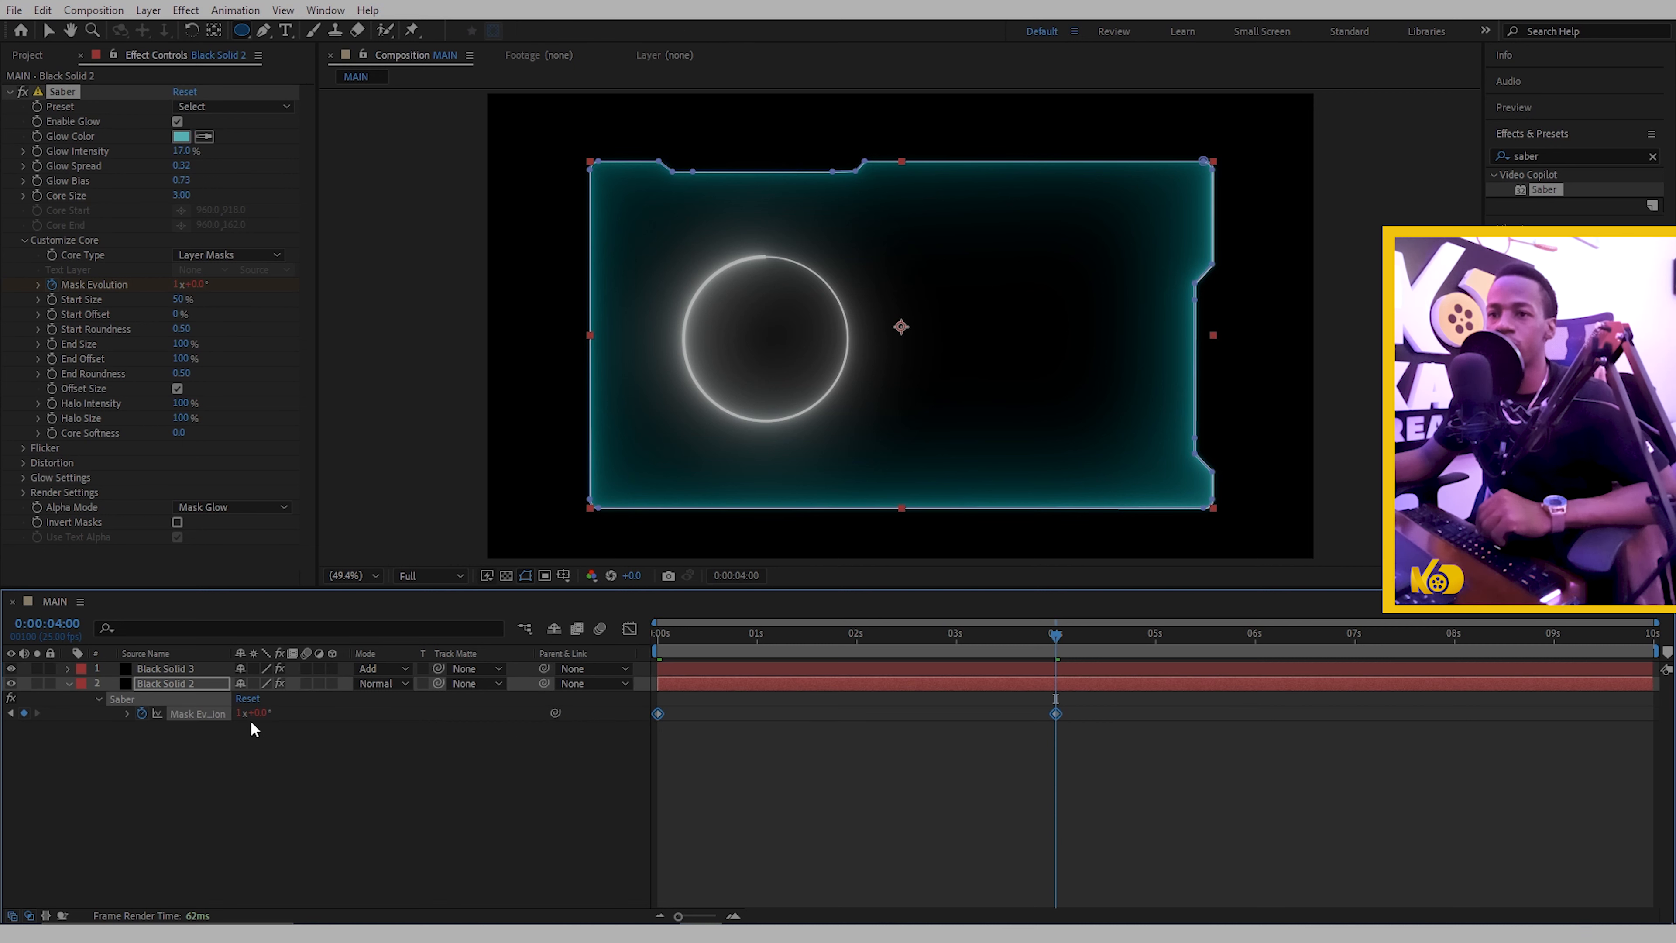
click(127, 713)
click(300, 728)
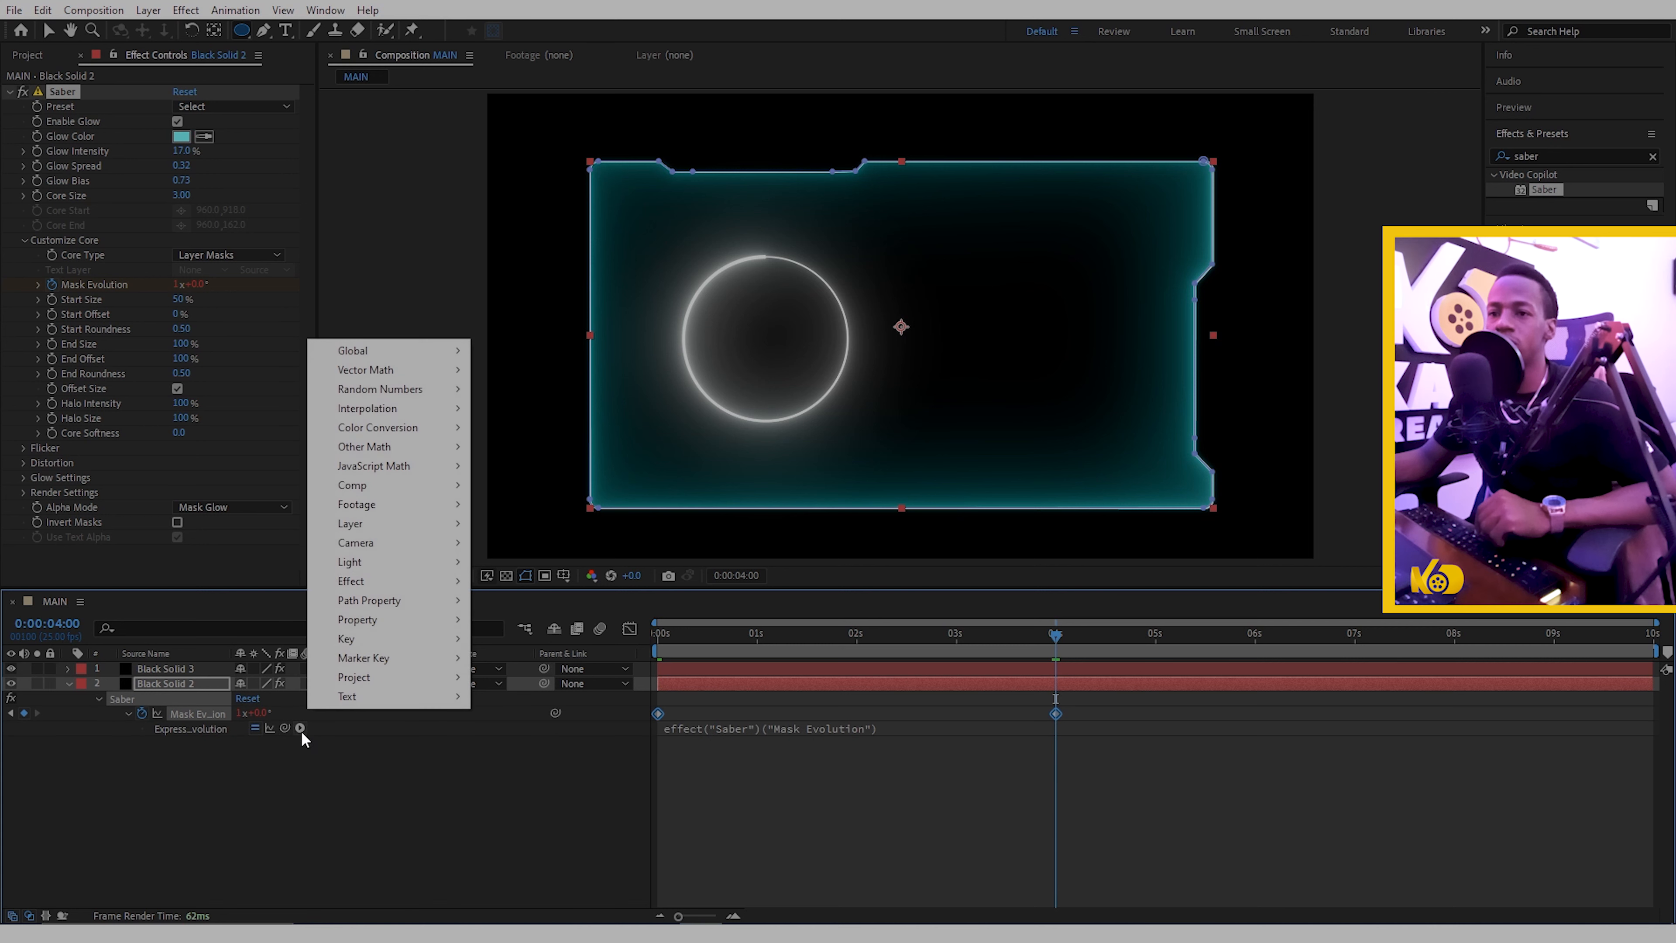
mouse_move(407, 618)
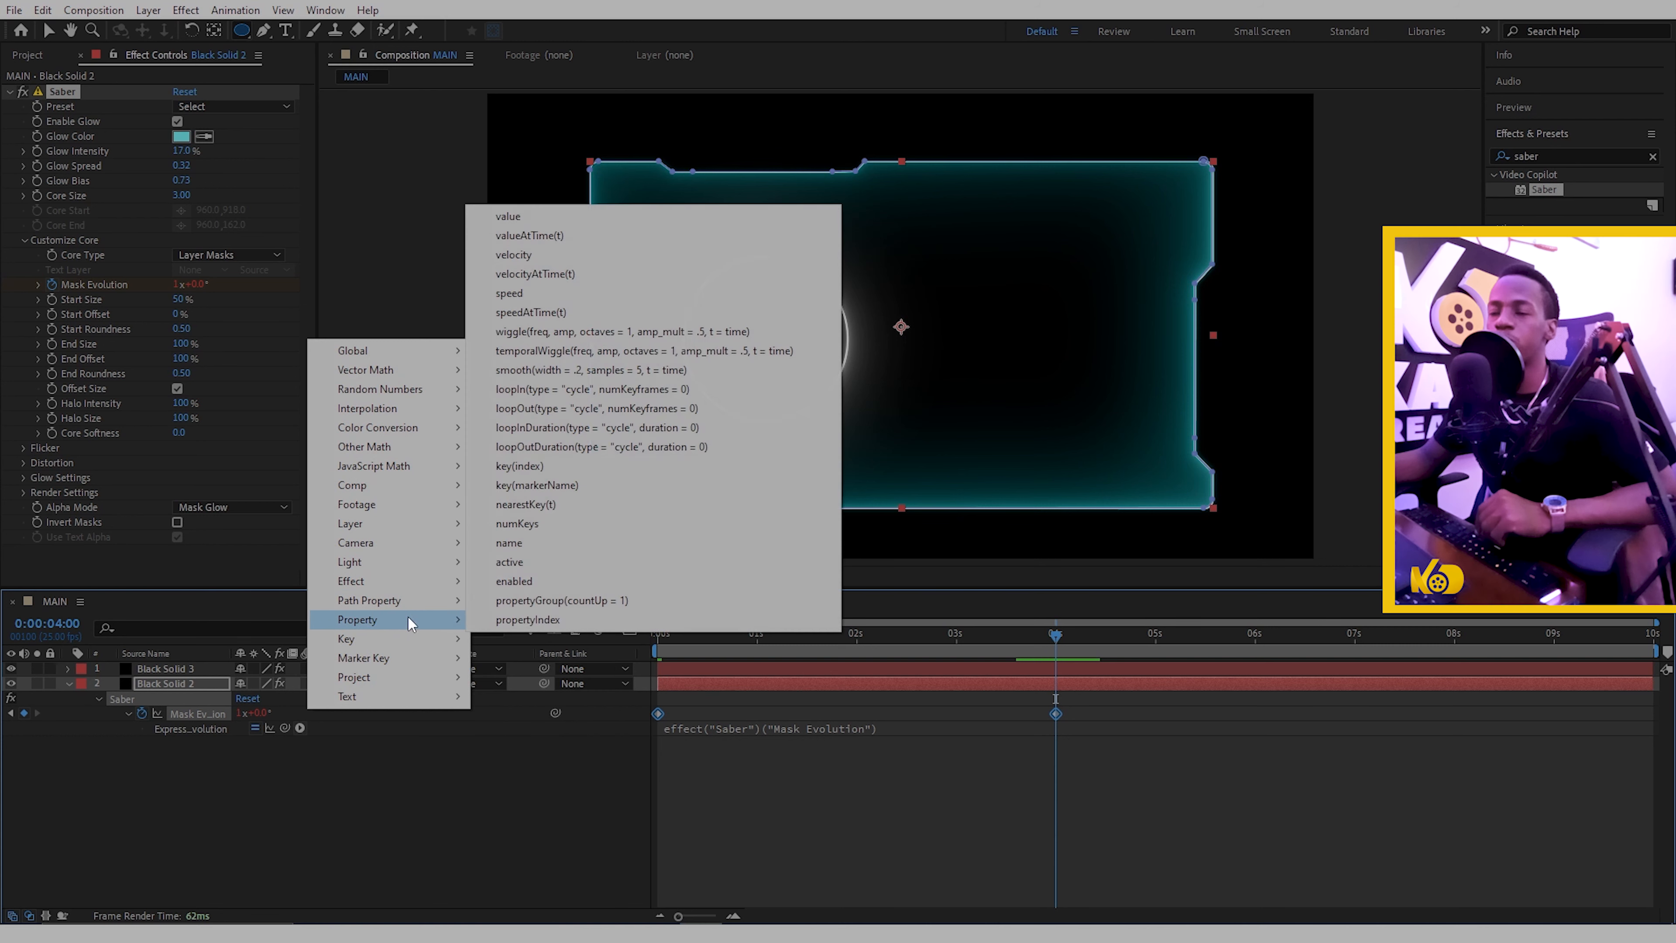
click(597, 409)
click(604, 848)
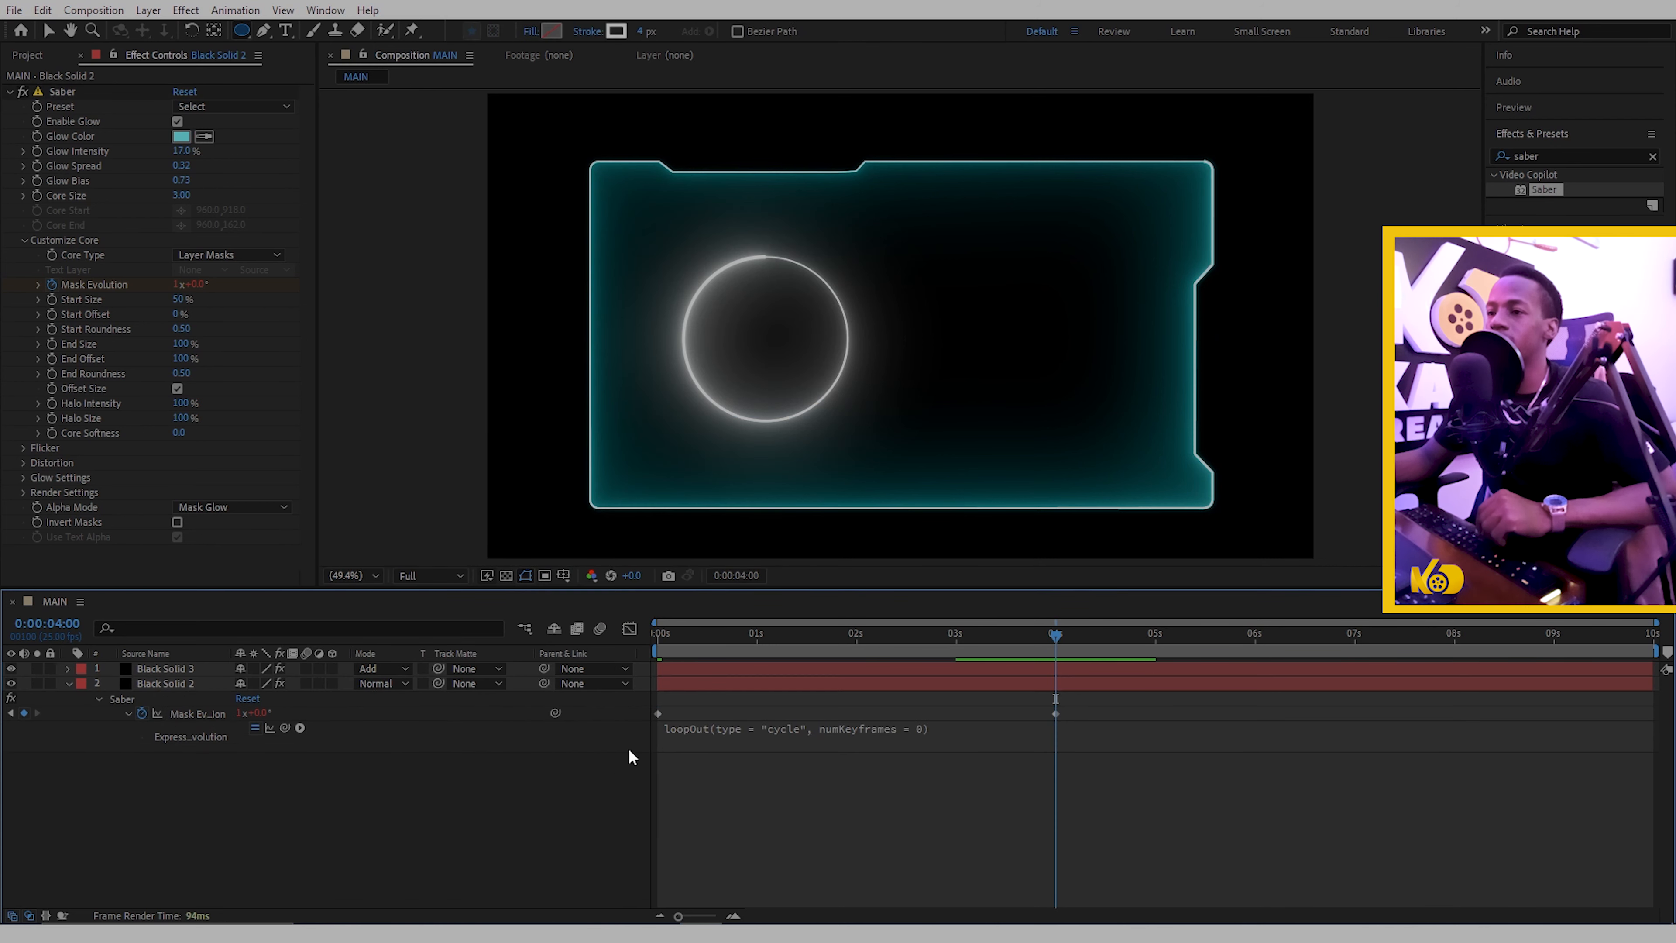
- Preview the looping frame animation from the start and collapse the layer's keyframed properties
key(Home)
key(space)
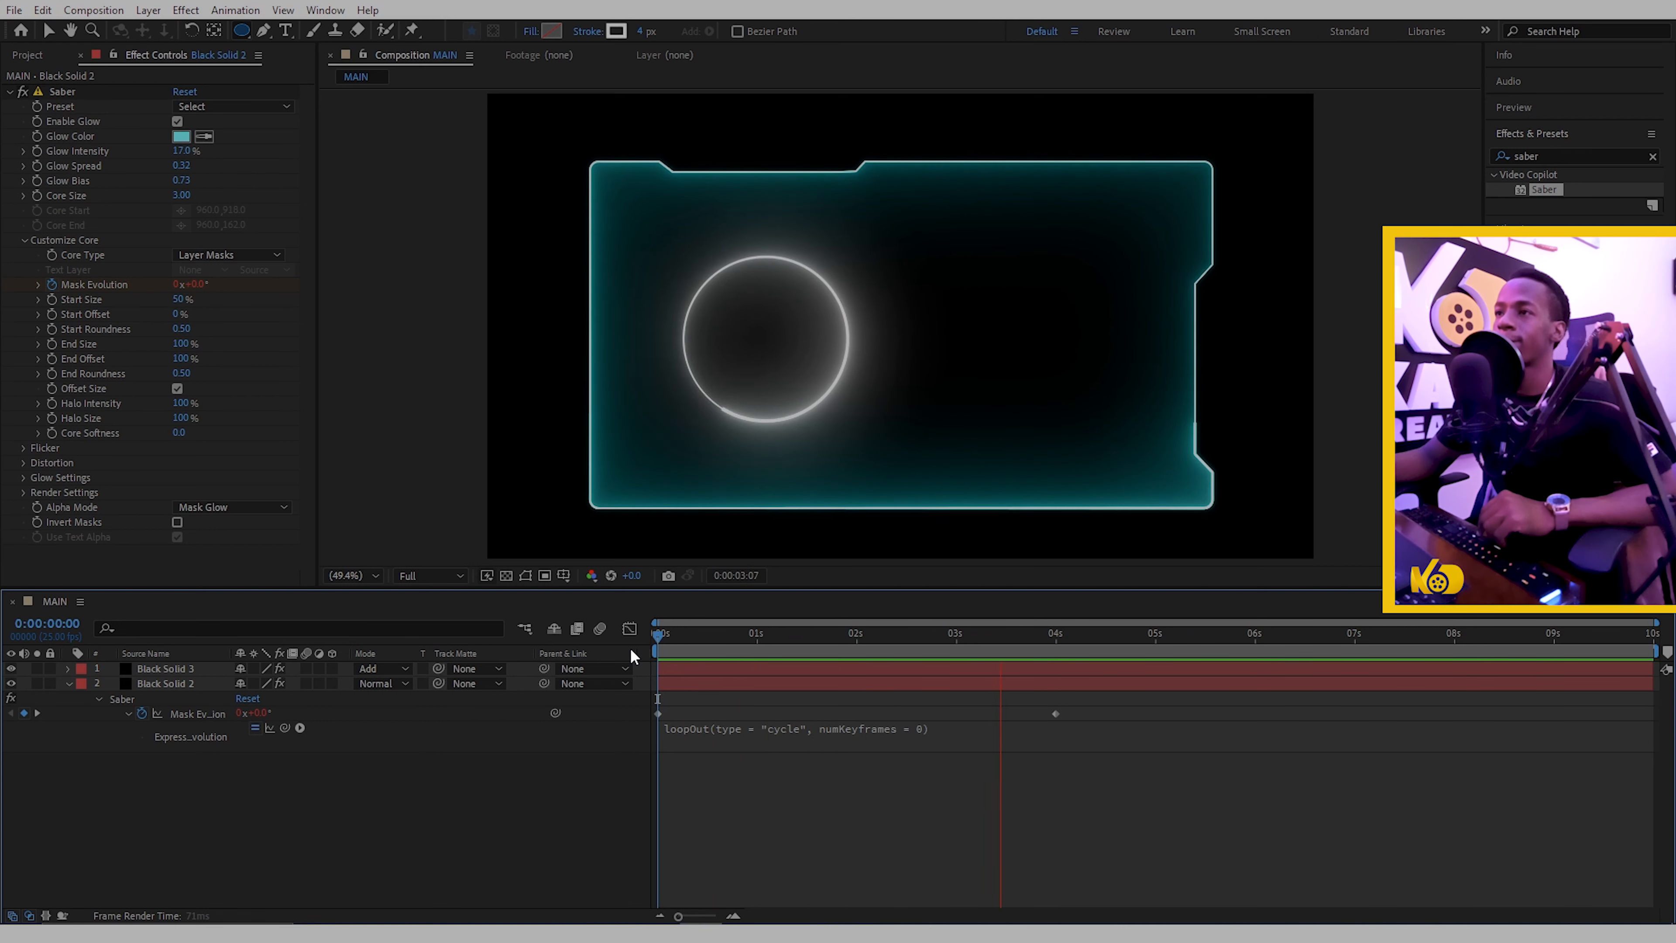
key(space)
key(u)
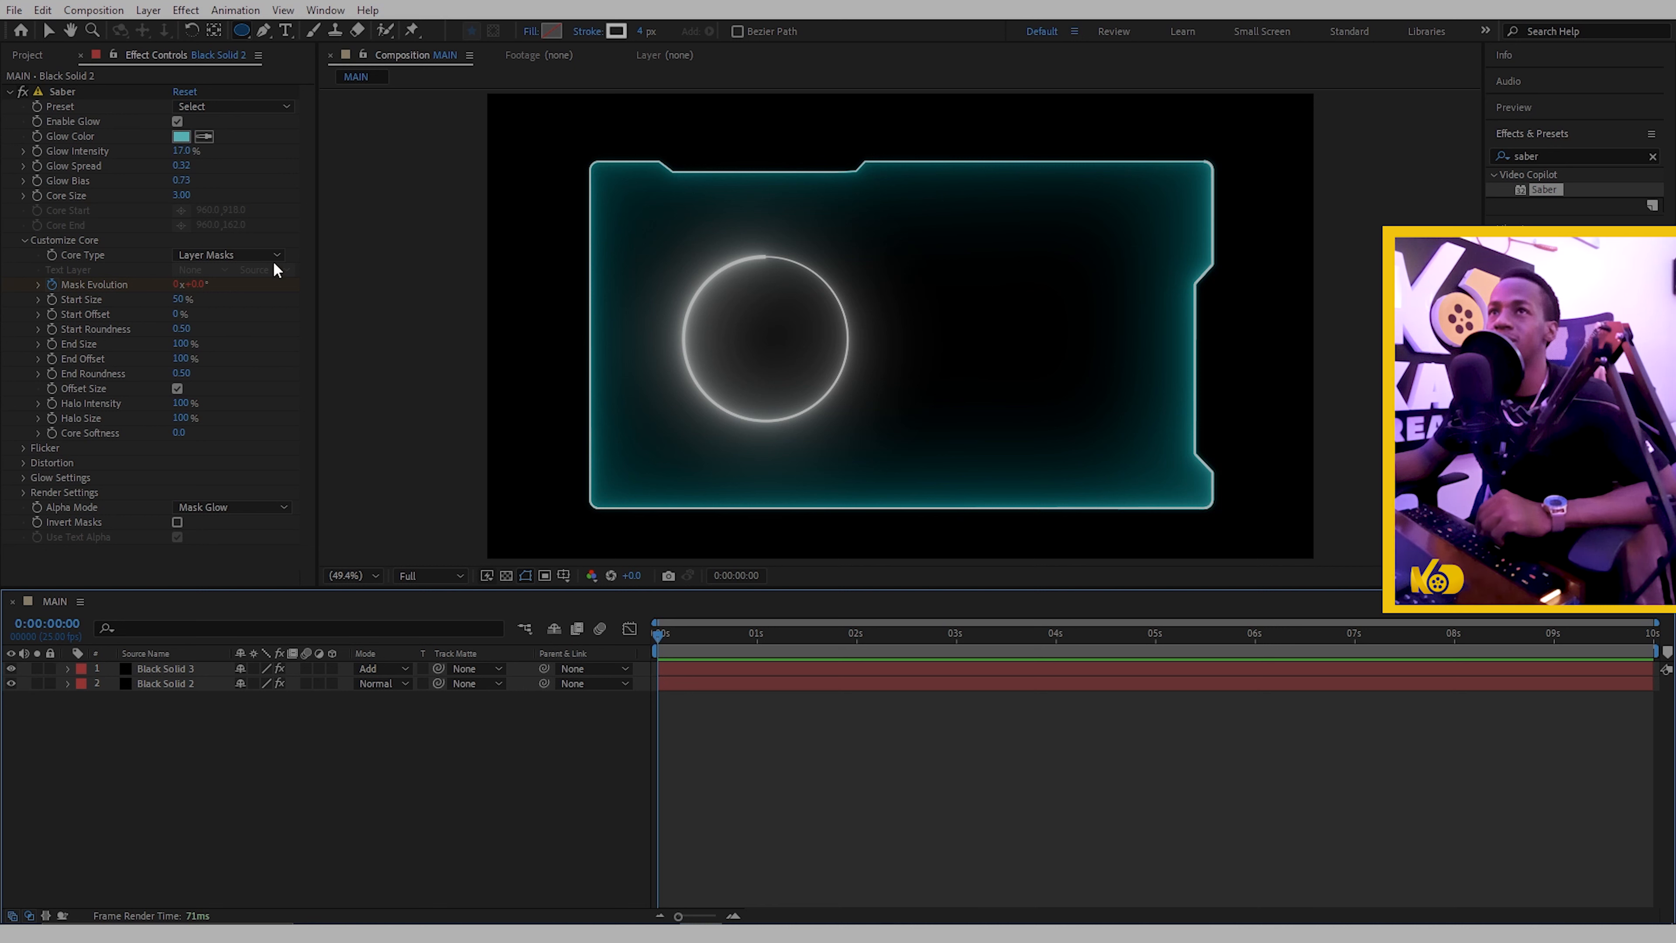
- Draw two rounded rectangle masks on Black Solid 2, one above the other, in the empty area beside the ring
click(825, 685)
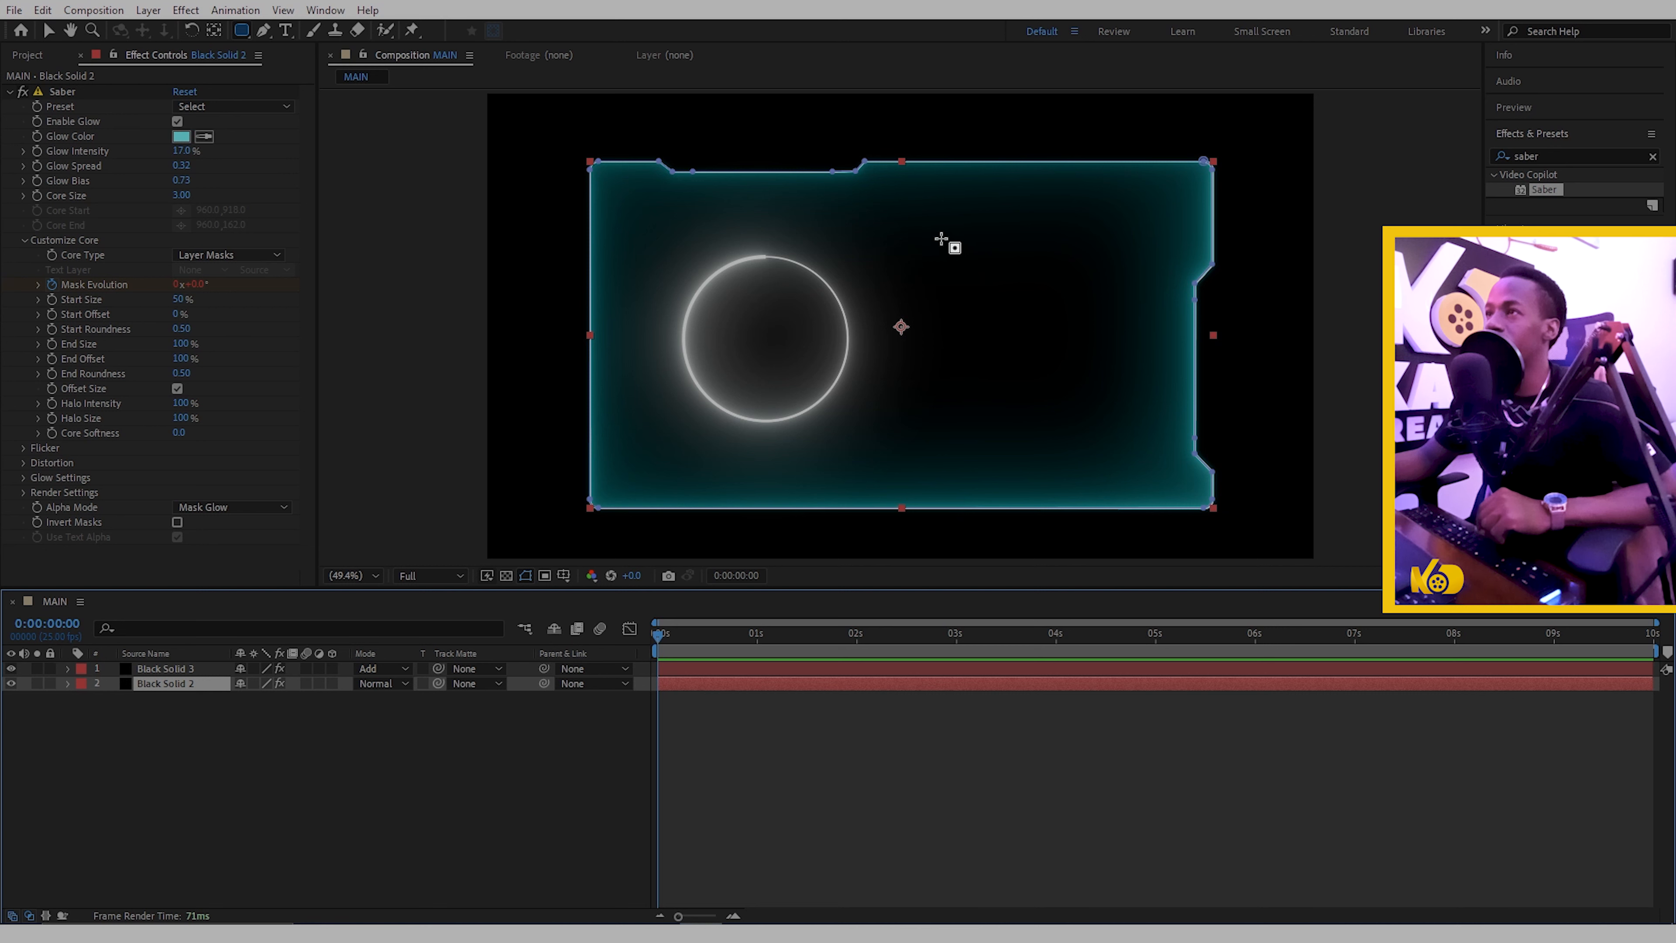
drag(941, 239, 1149, 309)
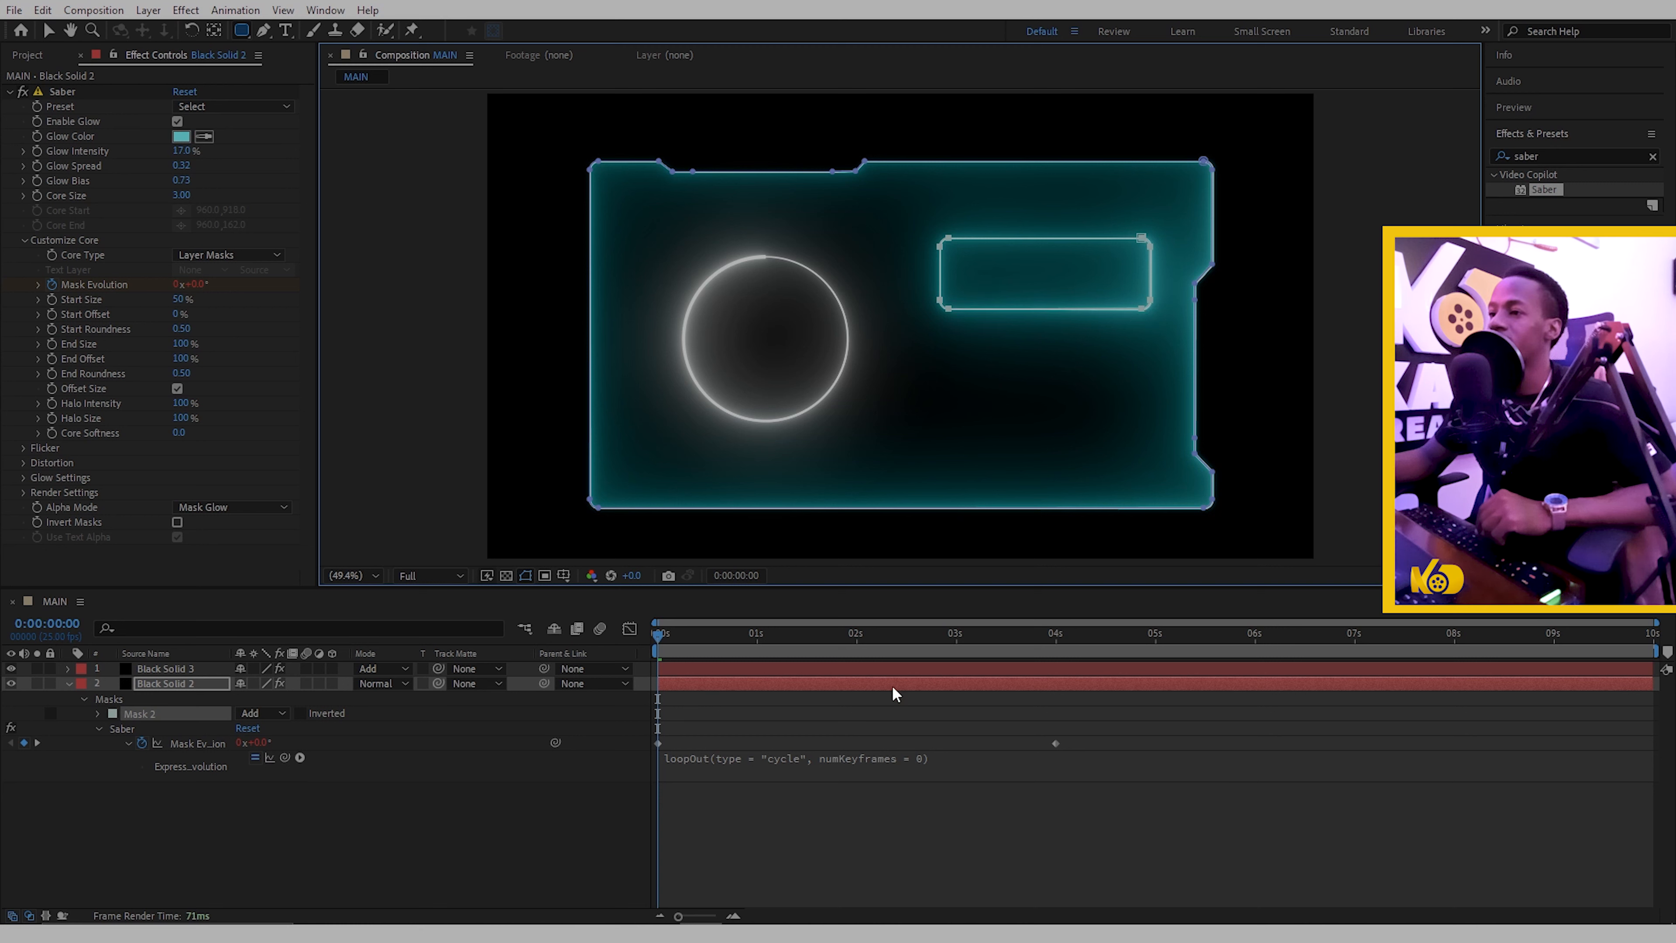
click(841, 822)
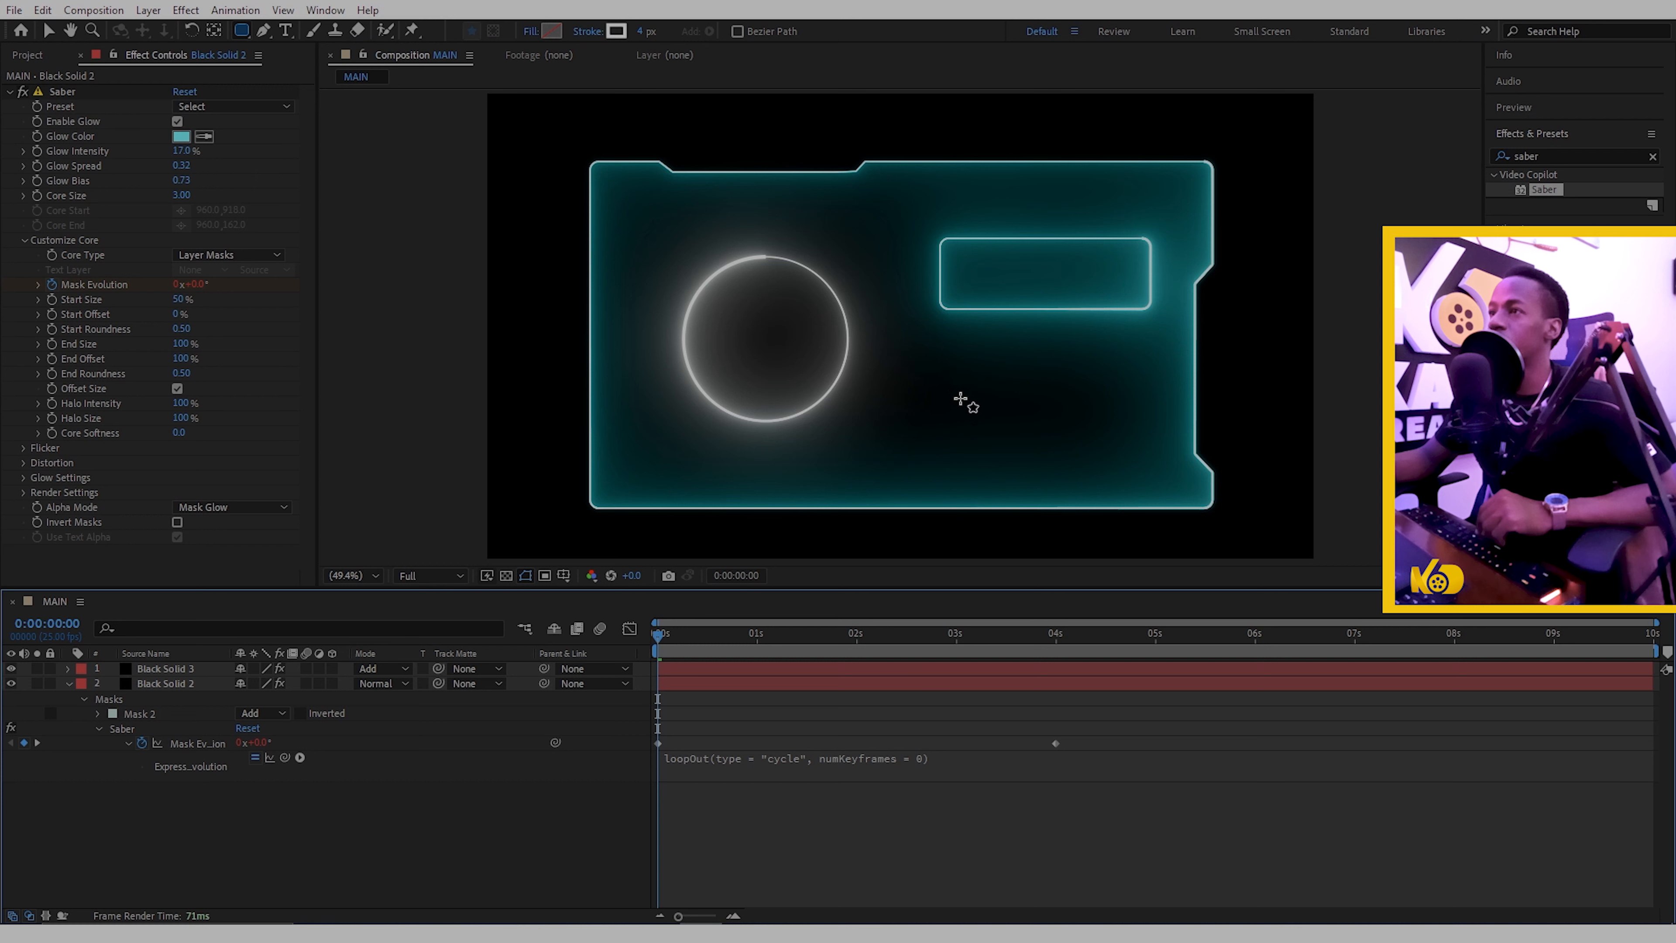
mouse_move(950, 364)
mouse_down()
mouse_move(1017, 415)
mouse_move(1150, 440)
mouse_up()
click(440, 775)
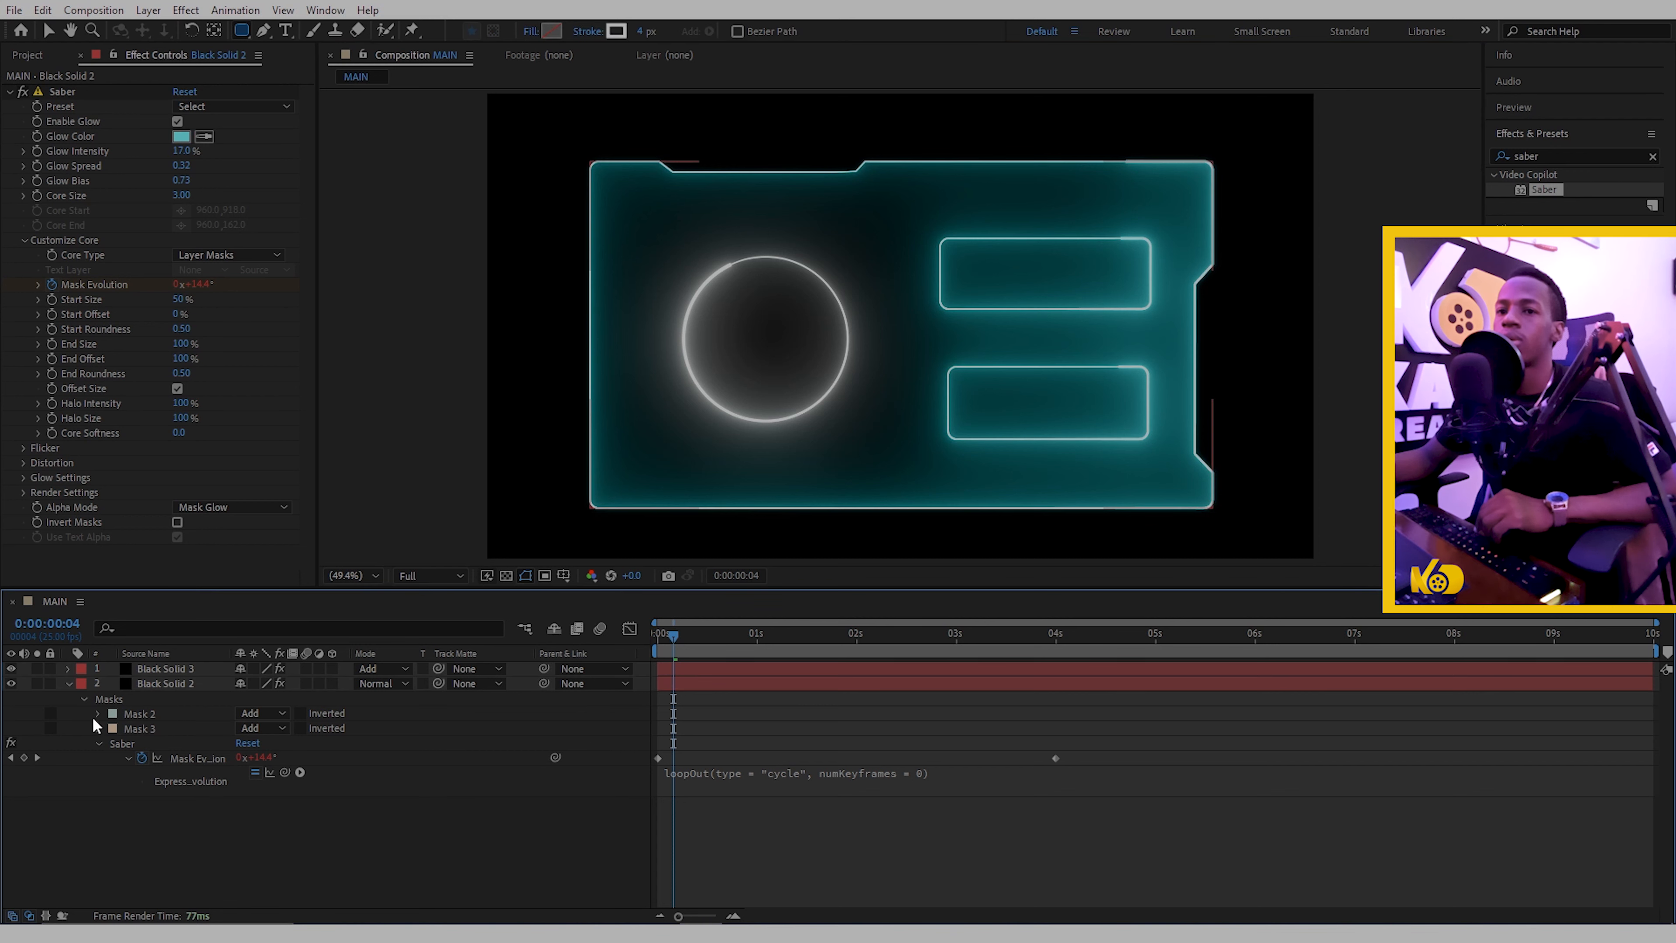
- Collapse Black Solid 2 and preview the animation with the two rectangles from the first frame
click(67, 682)
drag(680, 635, 610, 649)
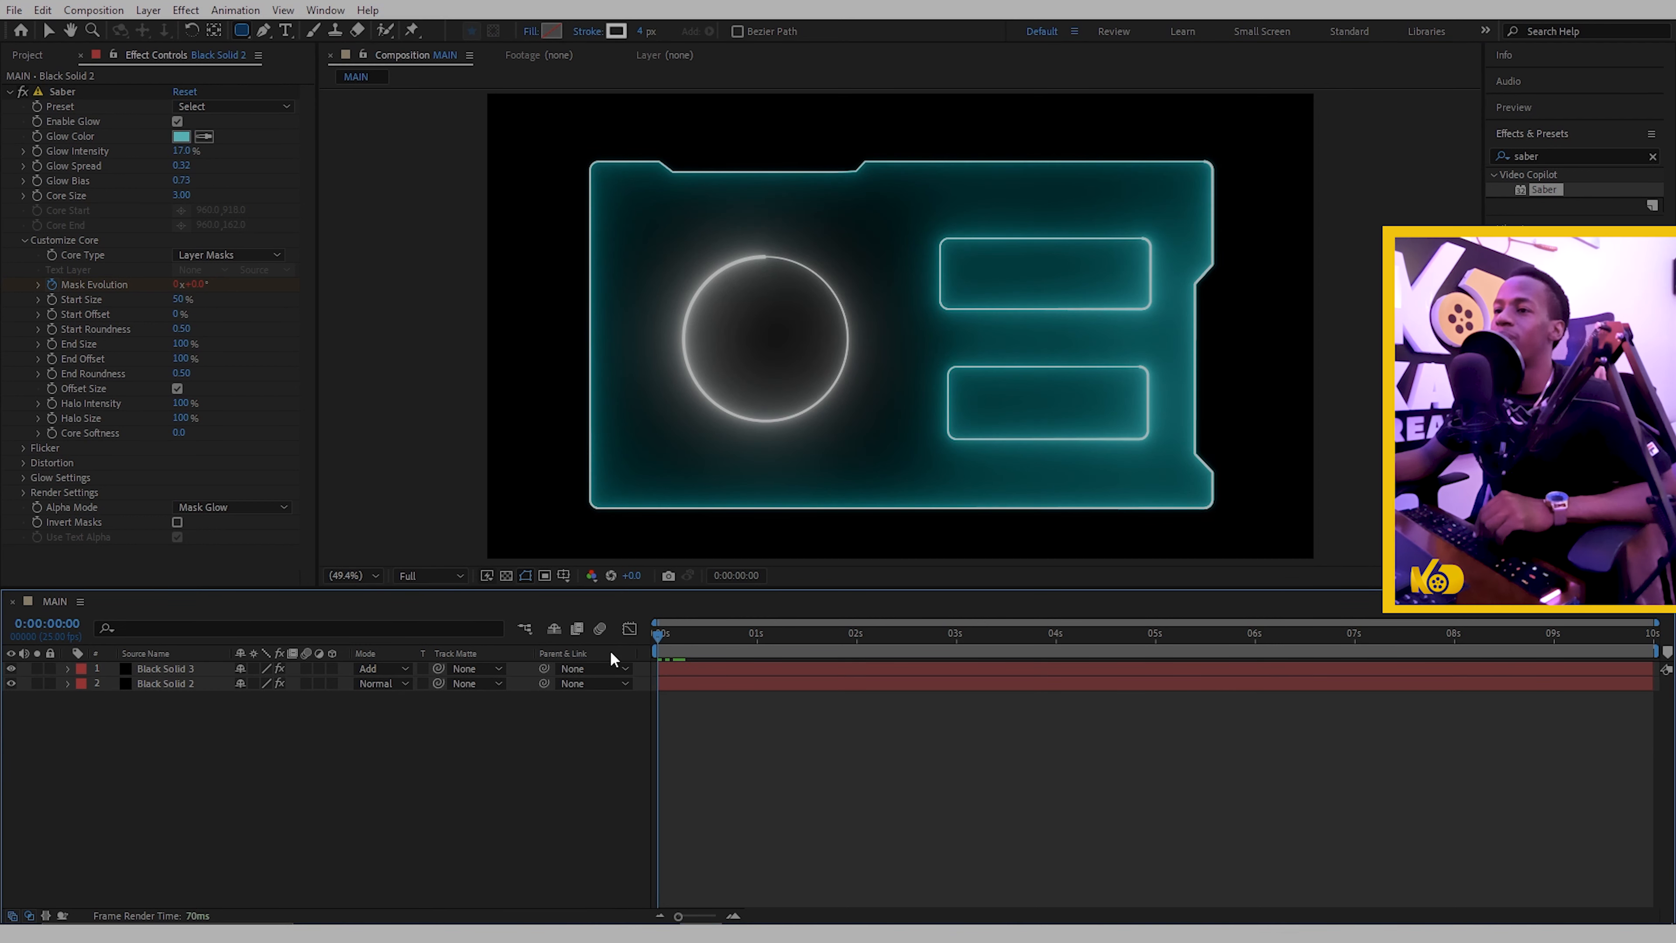
key(space)
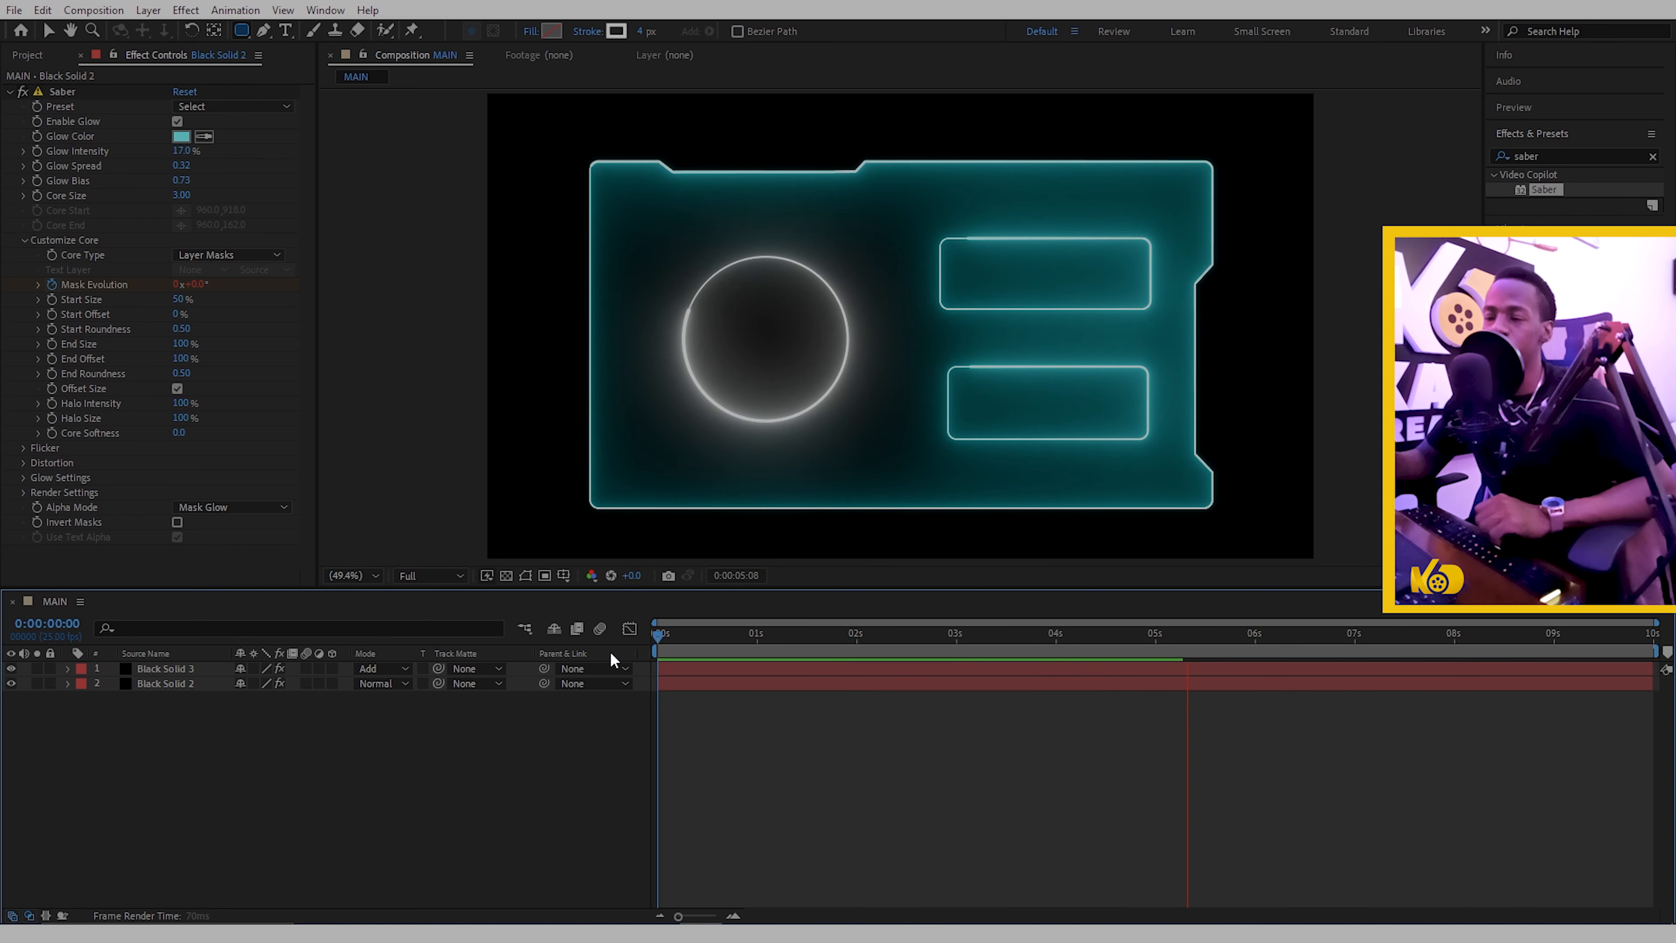
- Pre-compose Black Solid 2 and Black Solid 3 together, moving all attributes into the new composition
drag(382, 741, 564, 665)
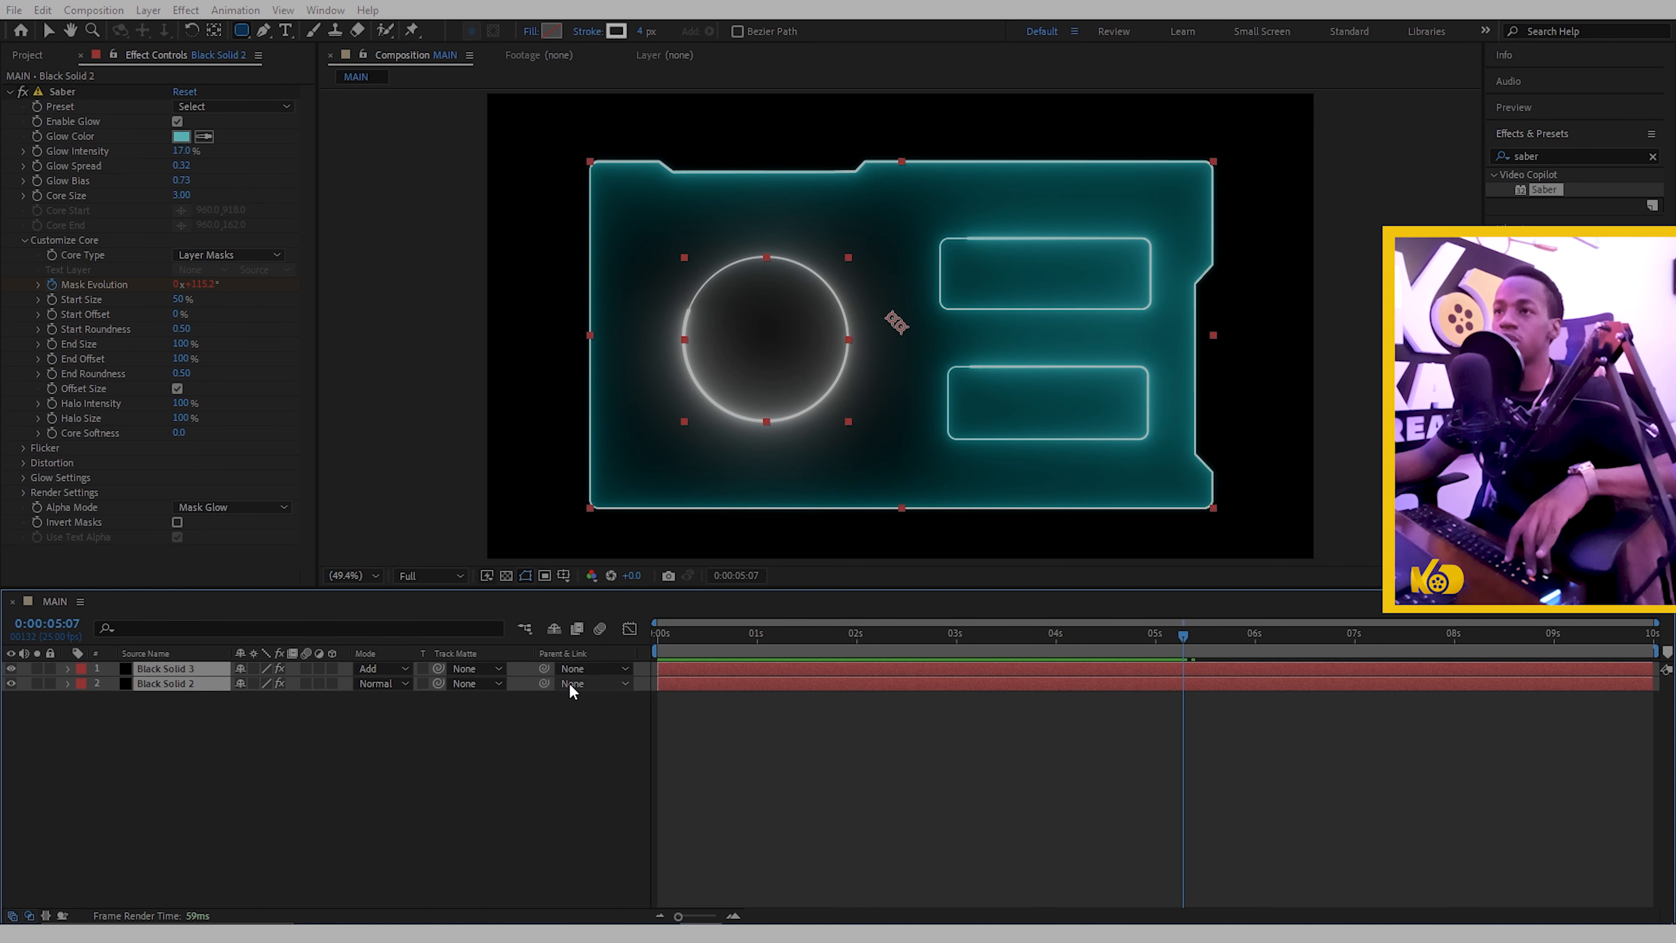
key(ctrl+shift+c)
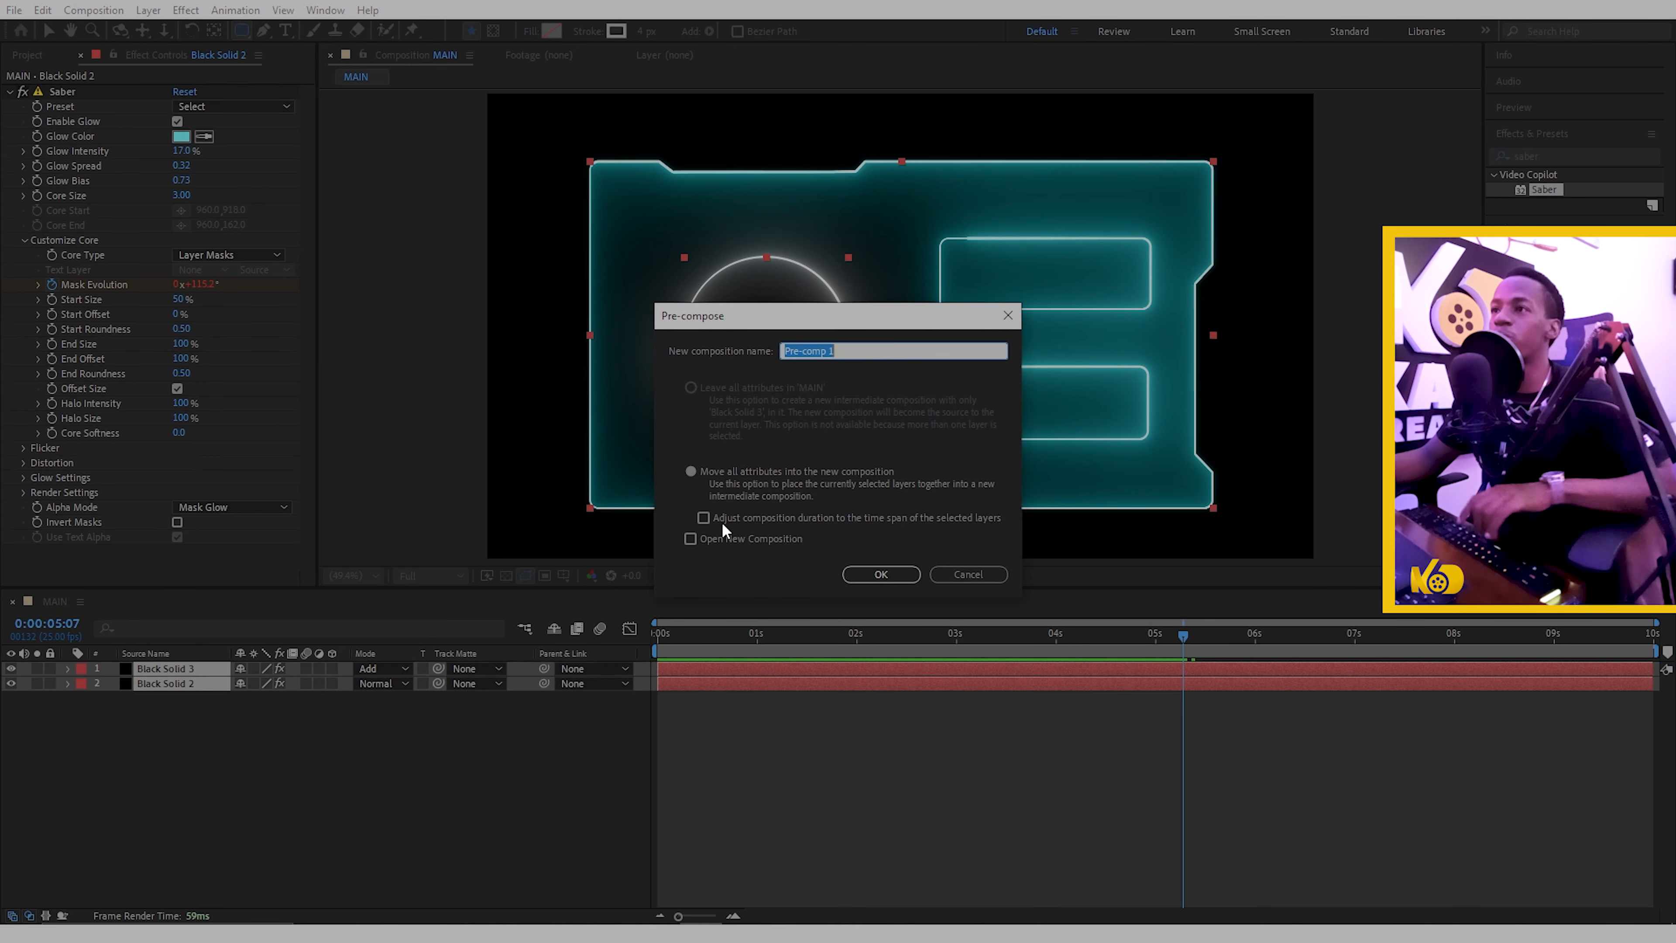
click(882, 574)
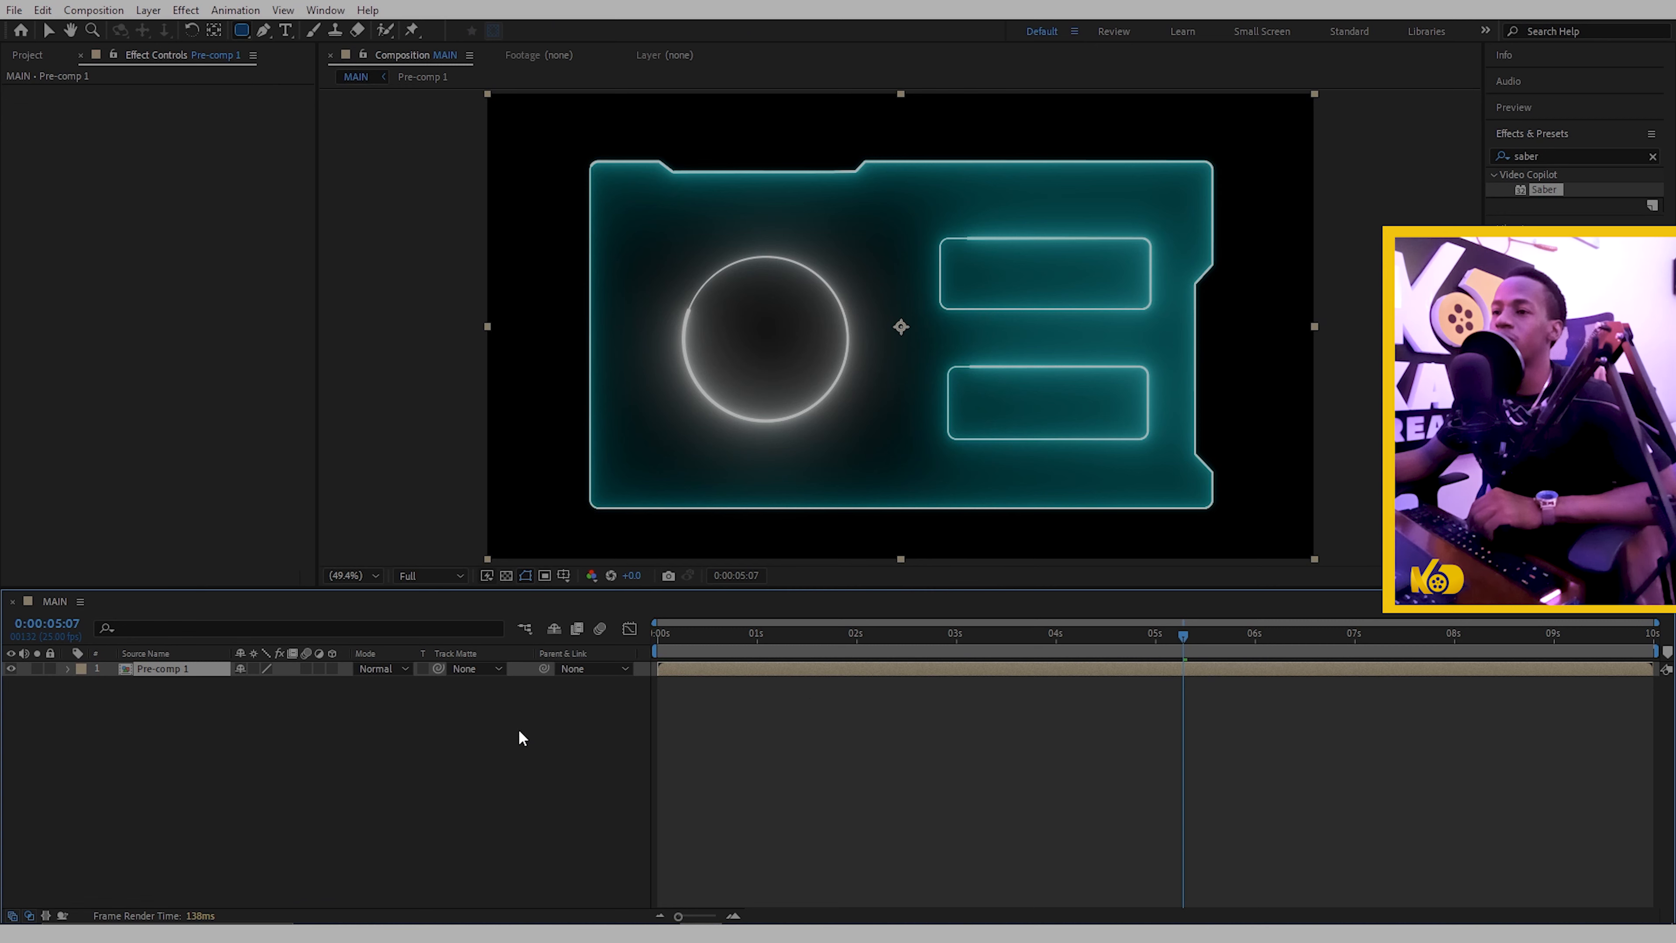
click(516, 752)
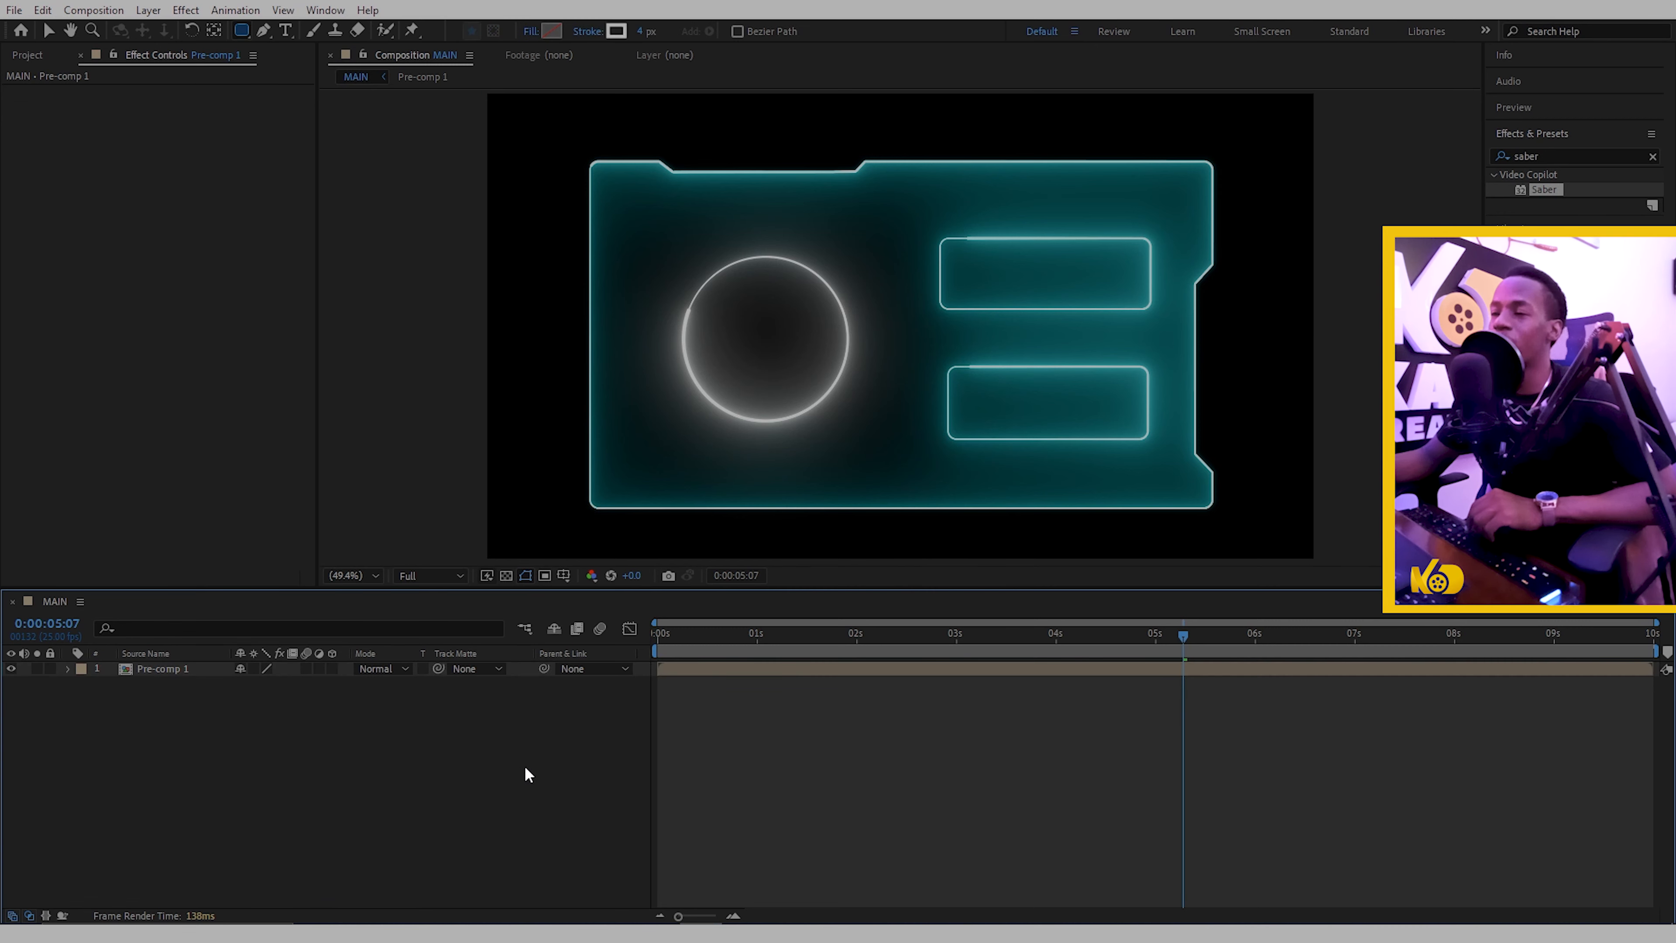
- Make Pre-comp 1 a 3D layer, scale it down, and rotate it into a tilted perspective
click(698, 671)
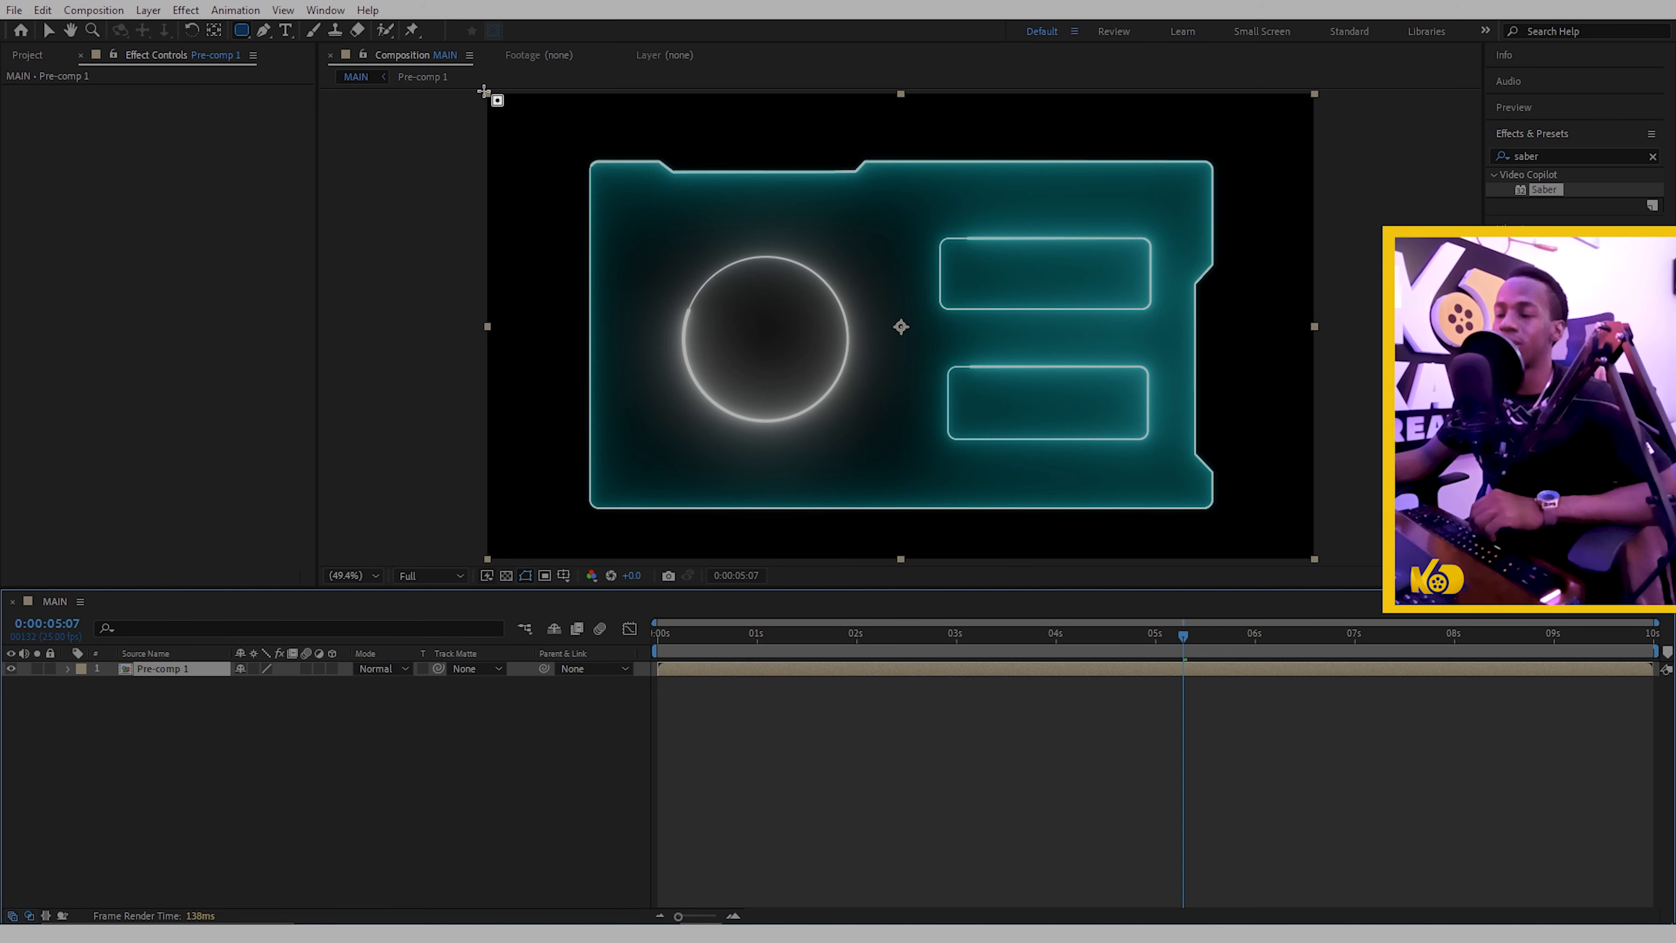
key(v)
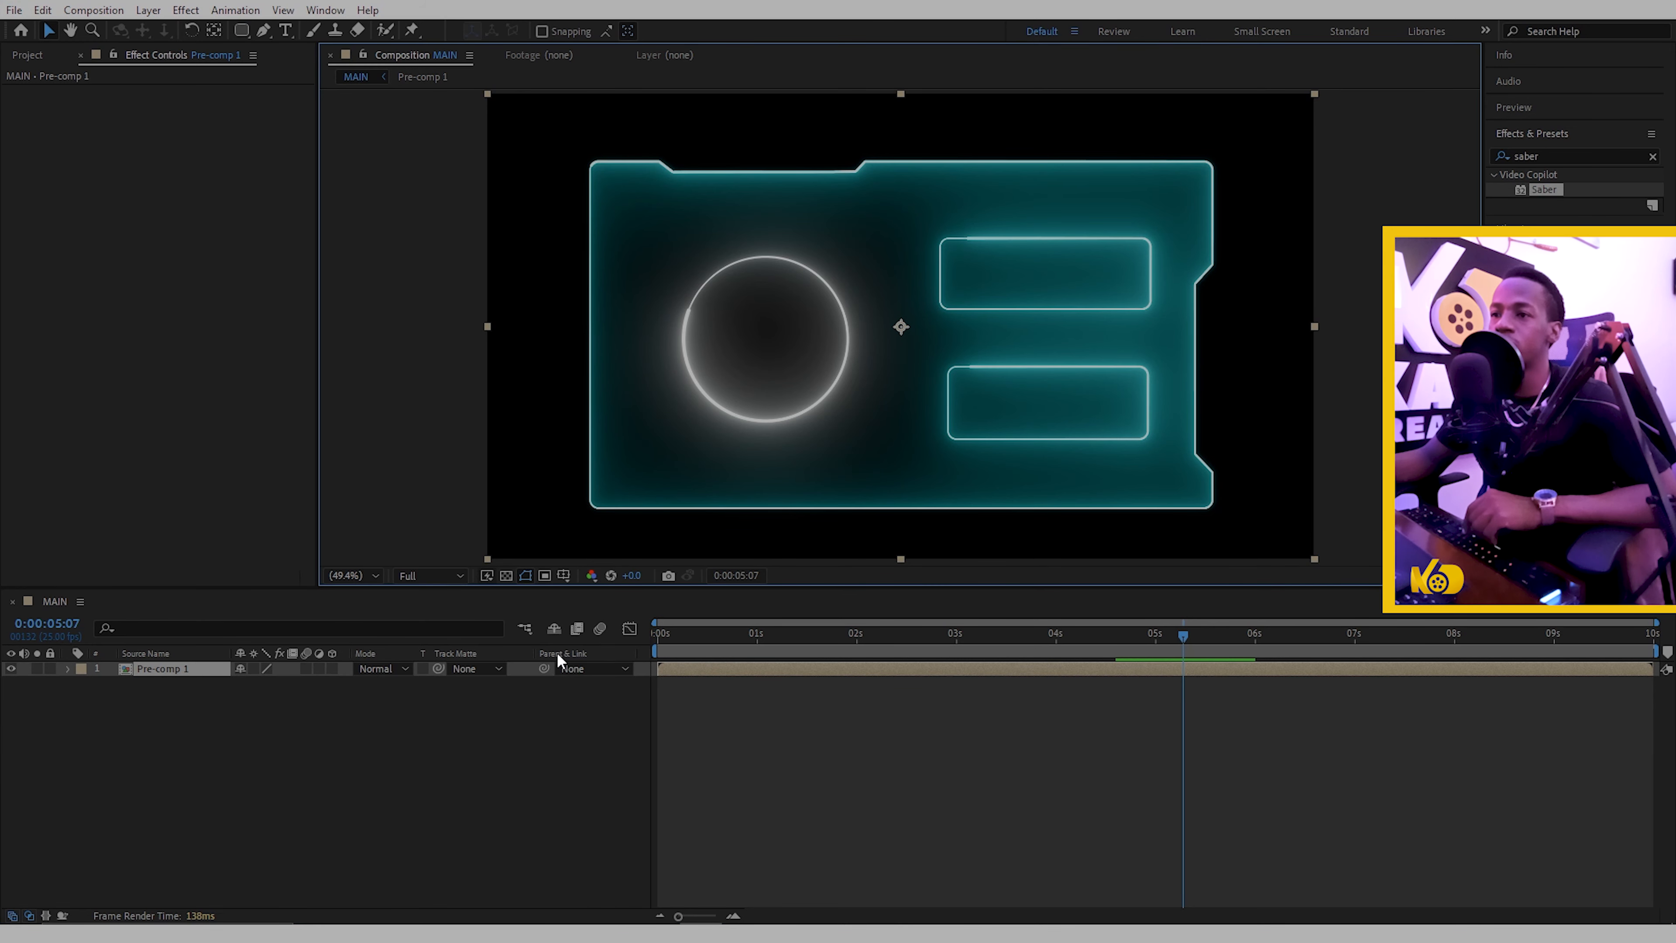
click(332, 668)
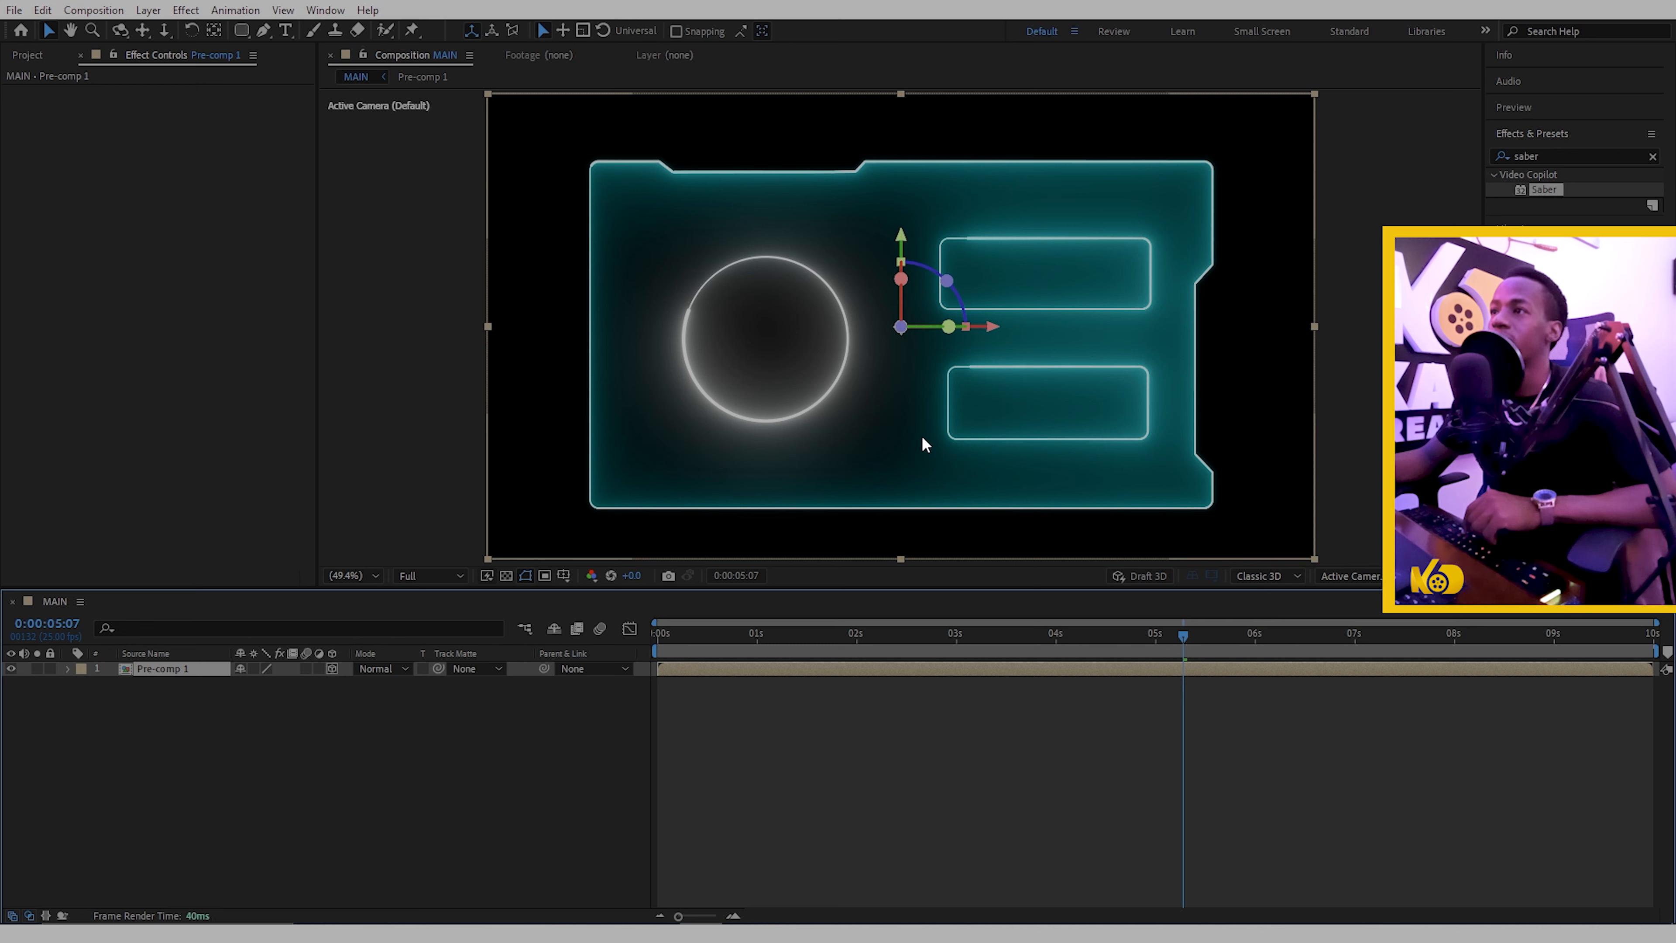
click(66, 668)
click(82, 683)
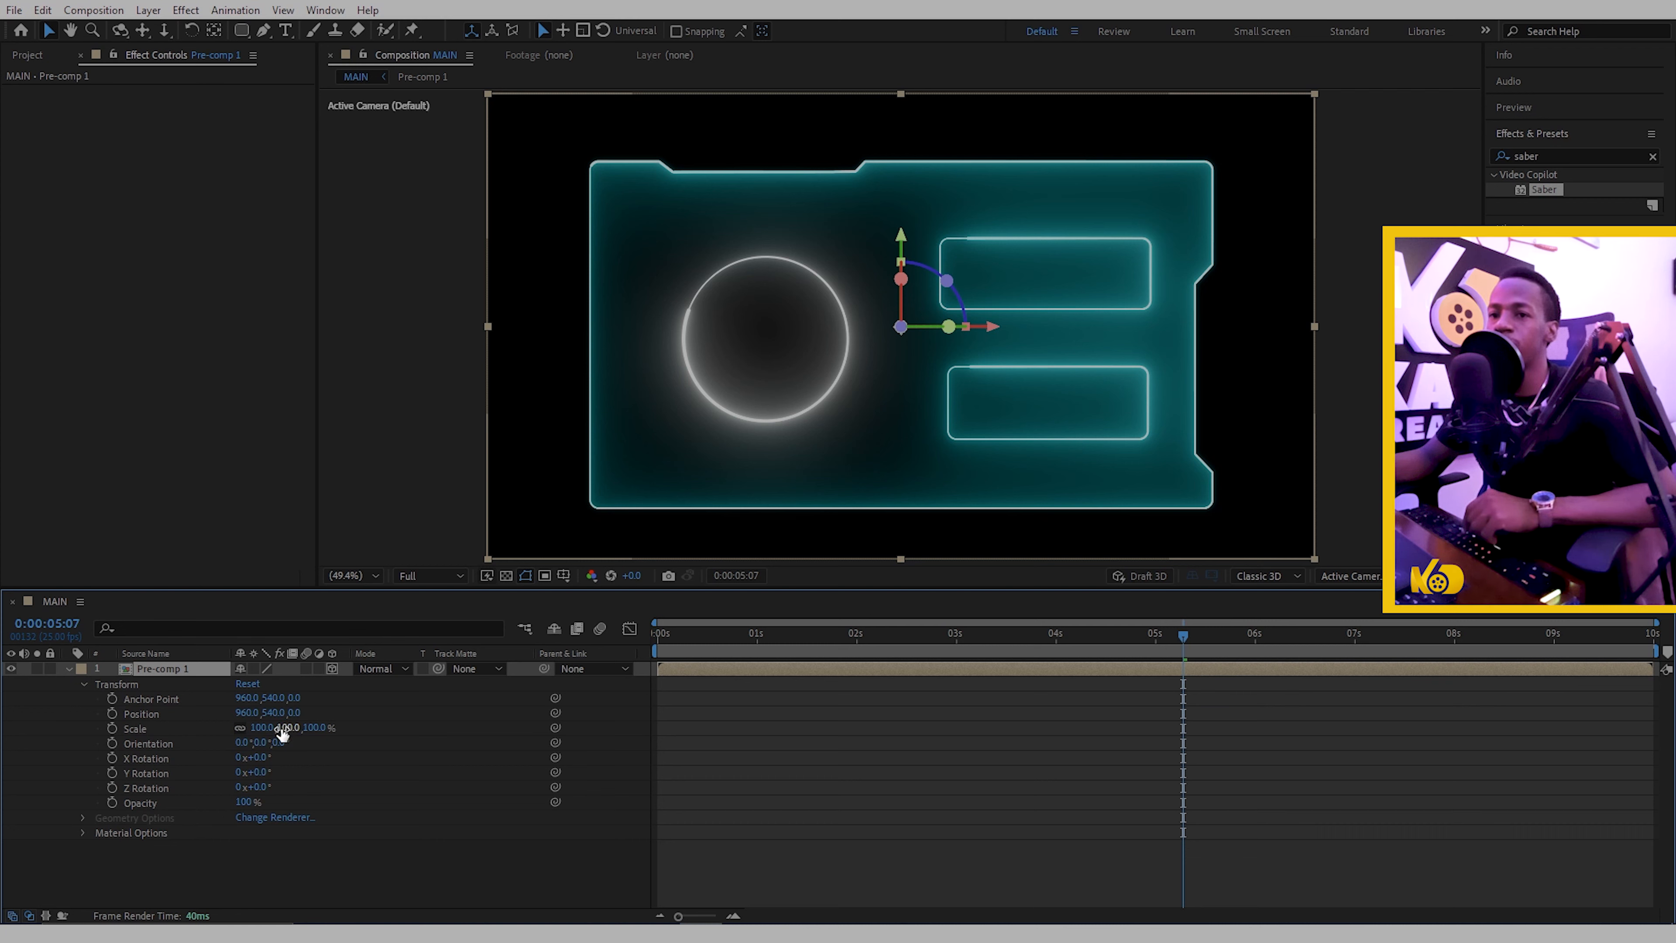
drag(265, 728, 237, 792)
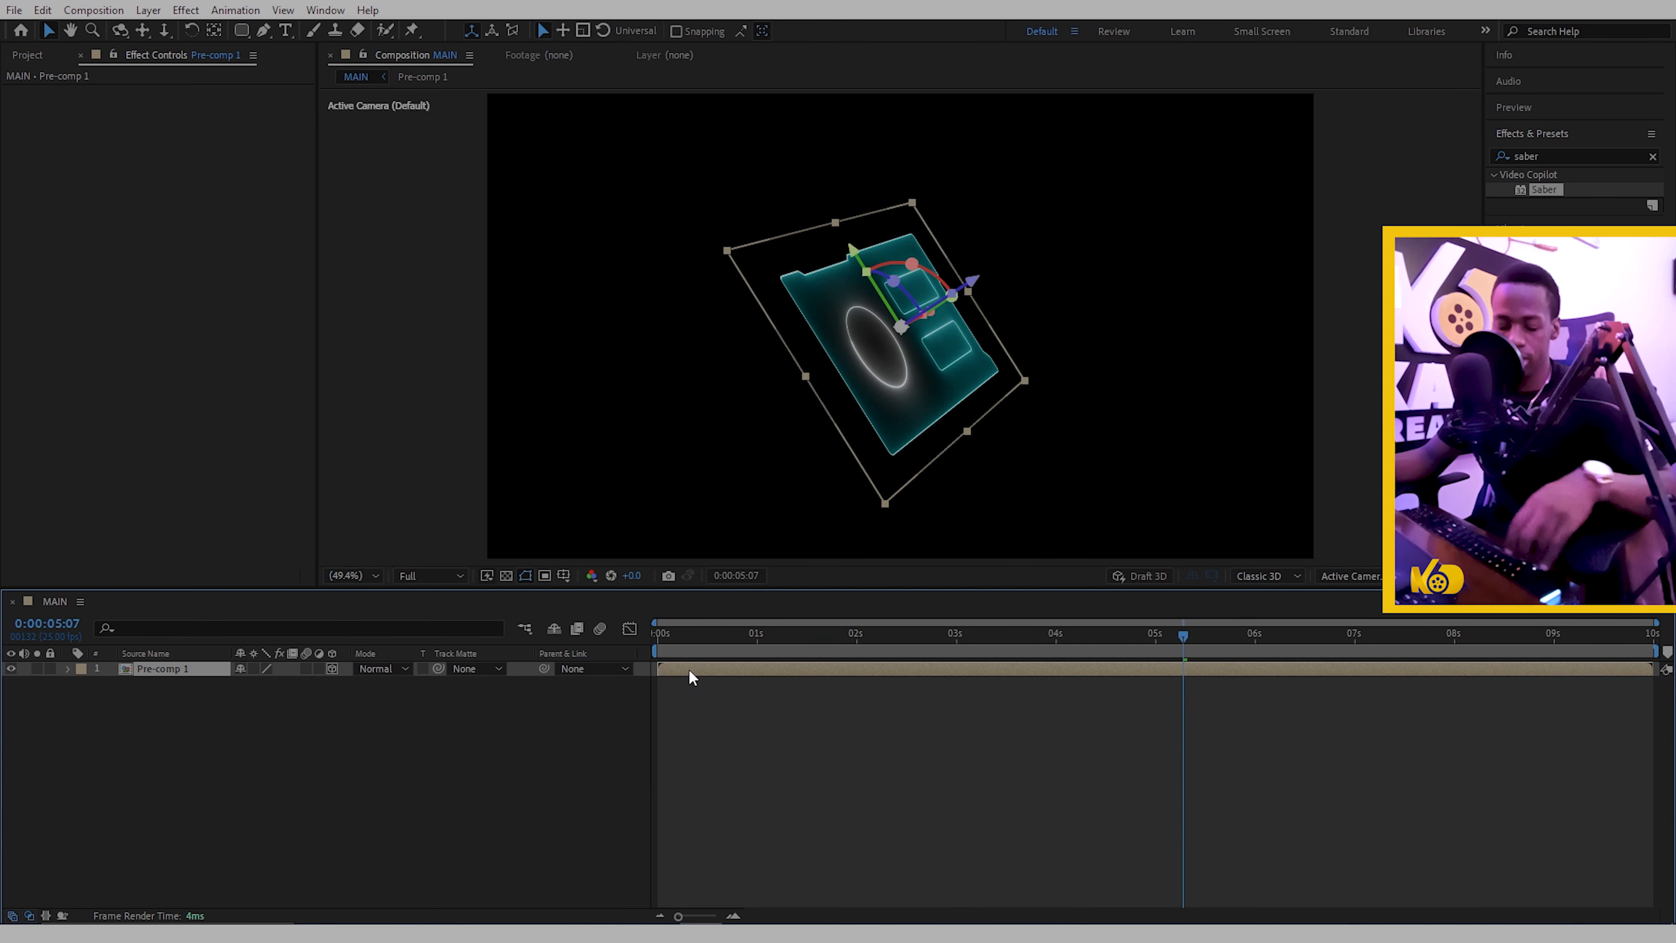
- Duplicate the tilted Pre-comp 1 layer twice and offset the top copy along its Z axis
key(ctrl+d)
key(ctrl+d)
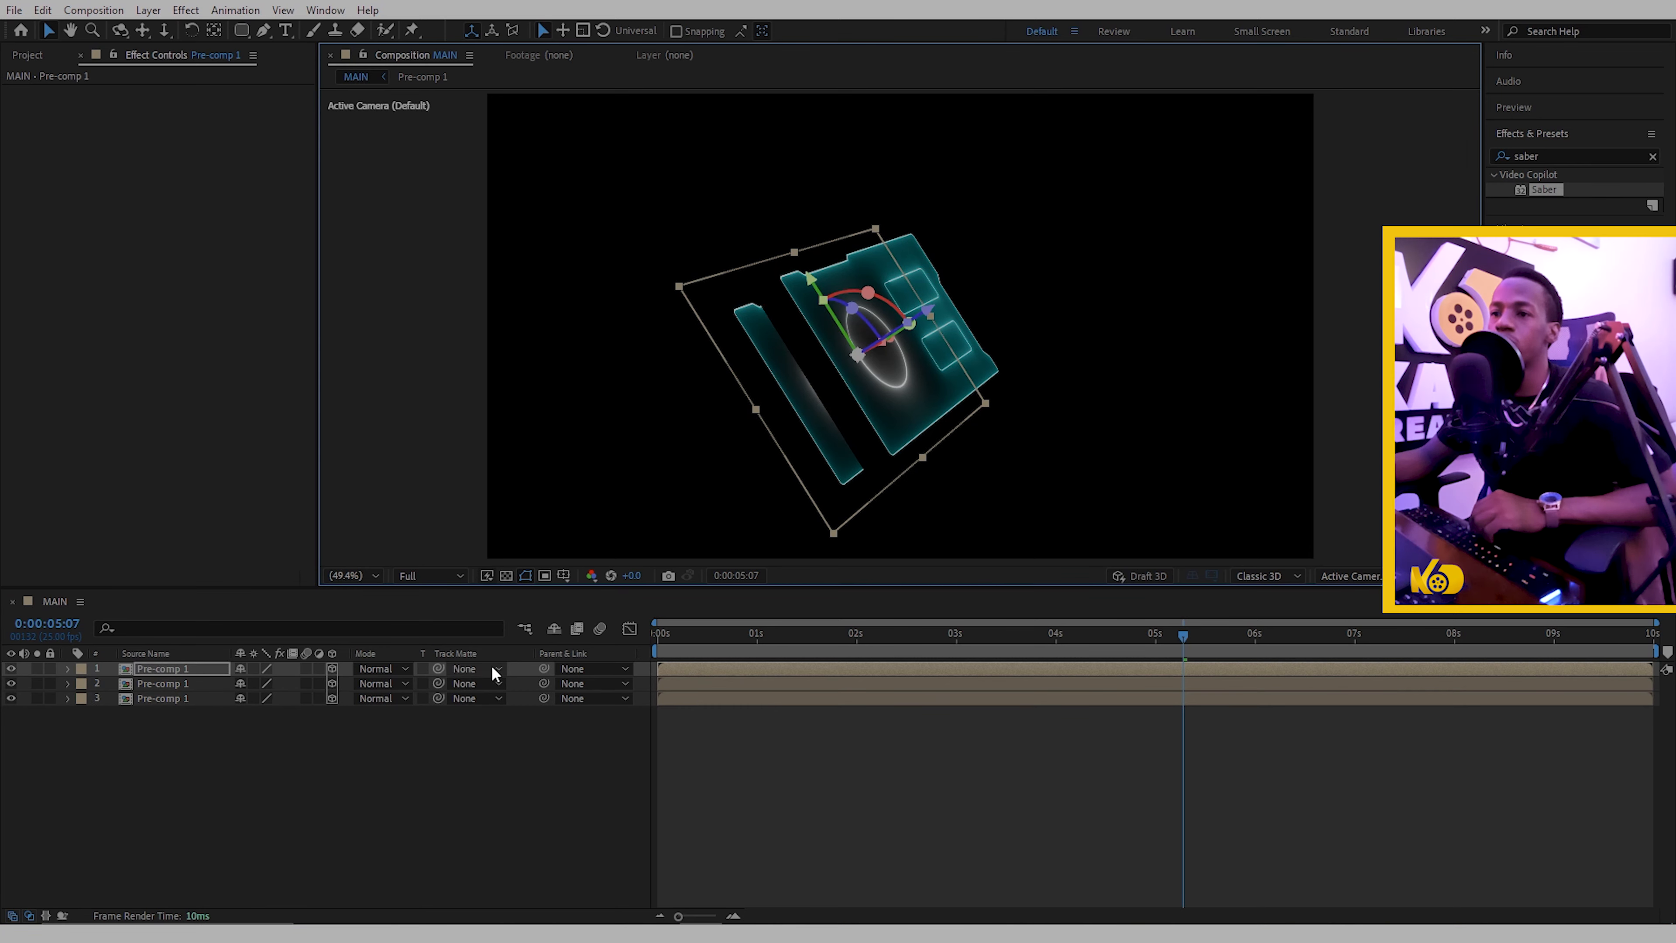
- Set the blending mode of all three Pre-comp 1 layers to Add and space the panels apart
click(401, 668)
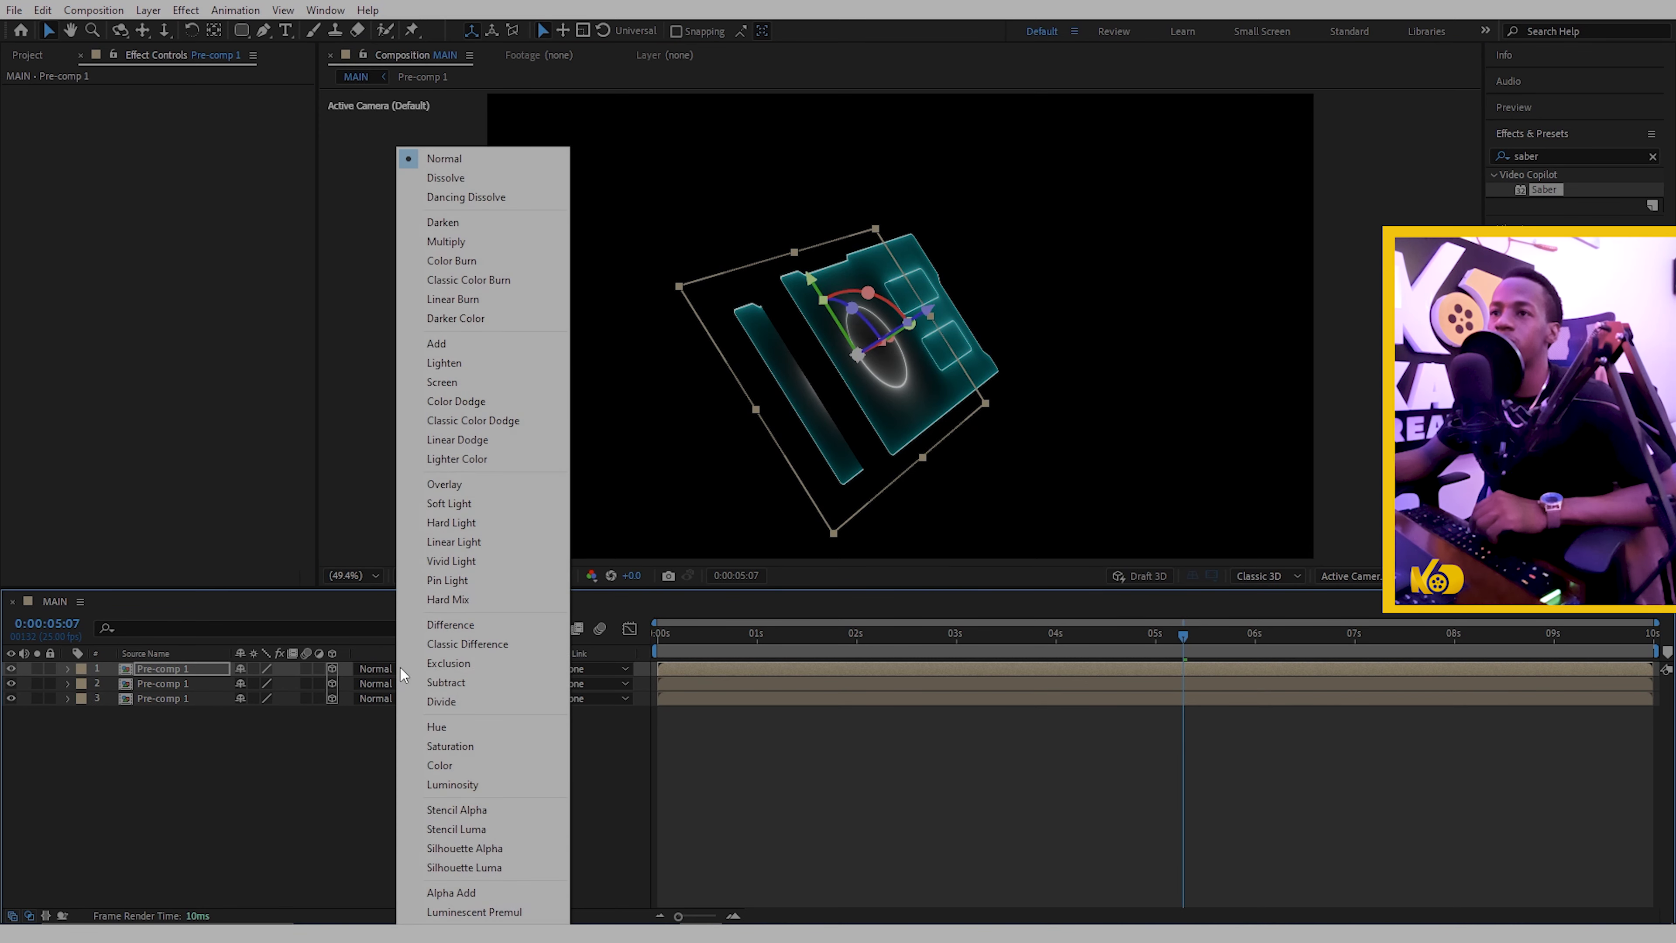
click(463, 346)
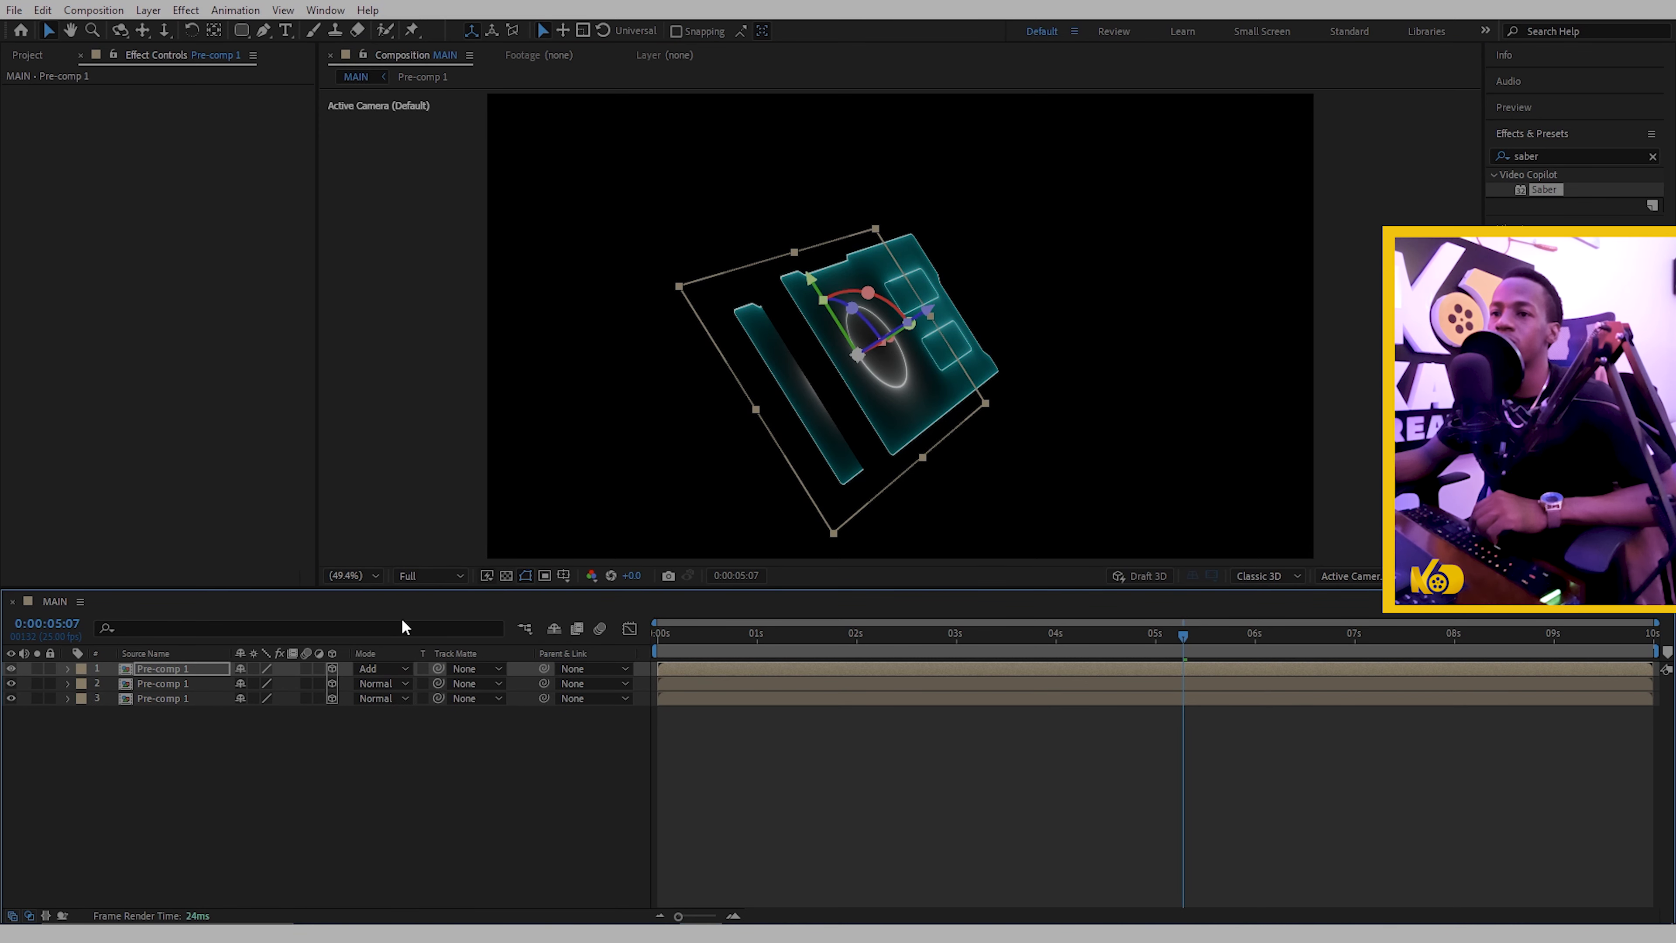
click(403, 682)
click(470, 352)
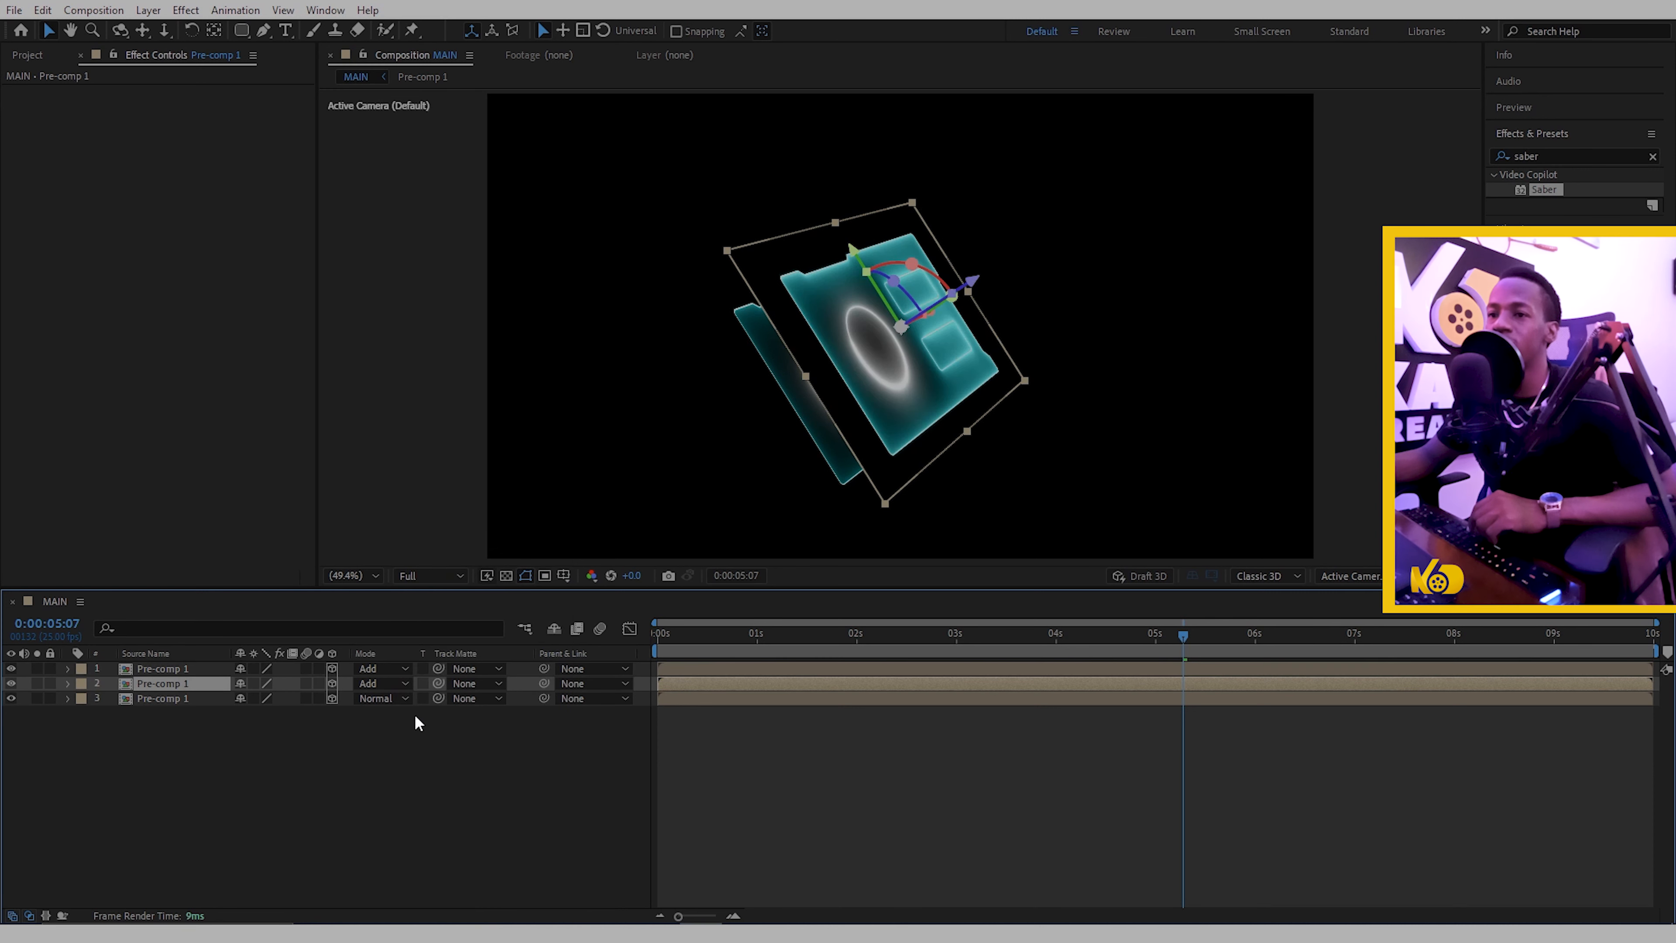
click(403, 698)
click(422, 700)
click(404, 697)
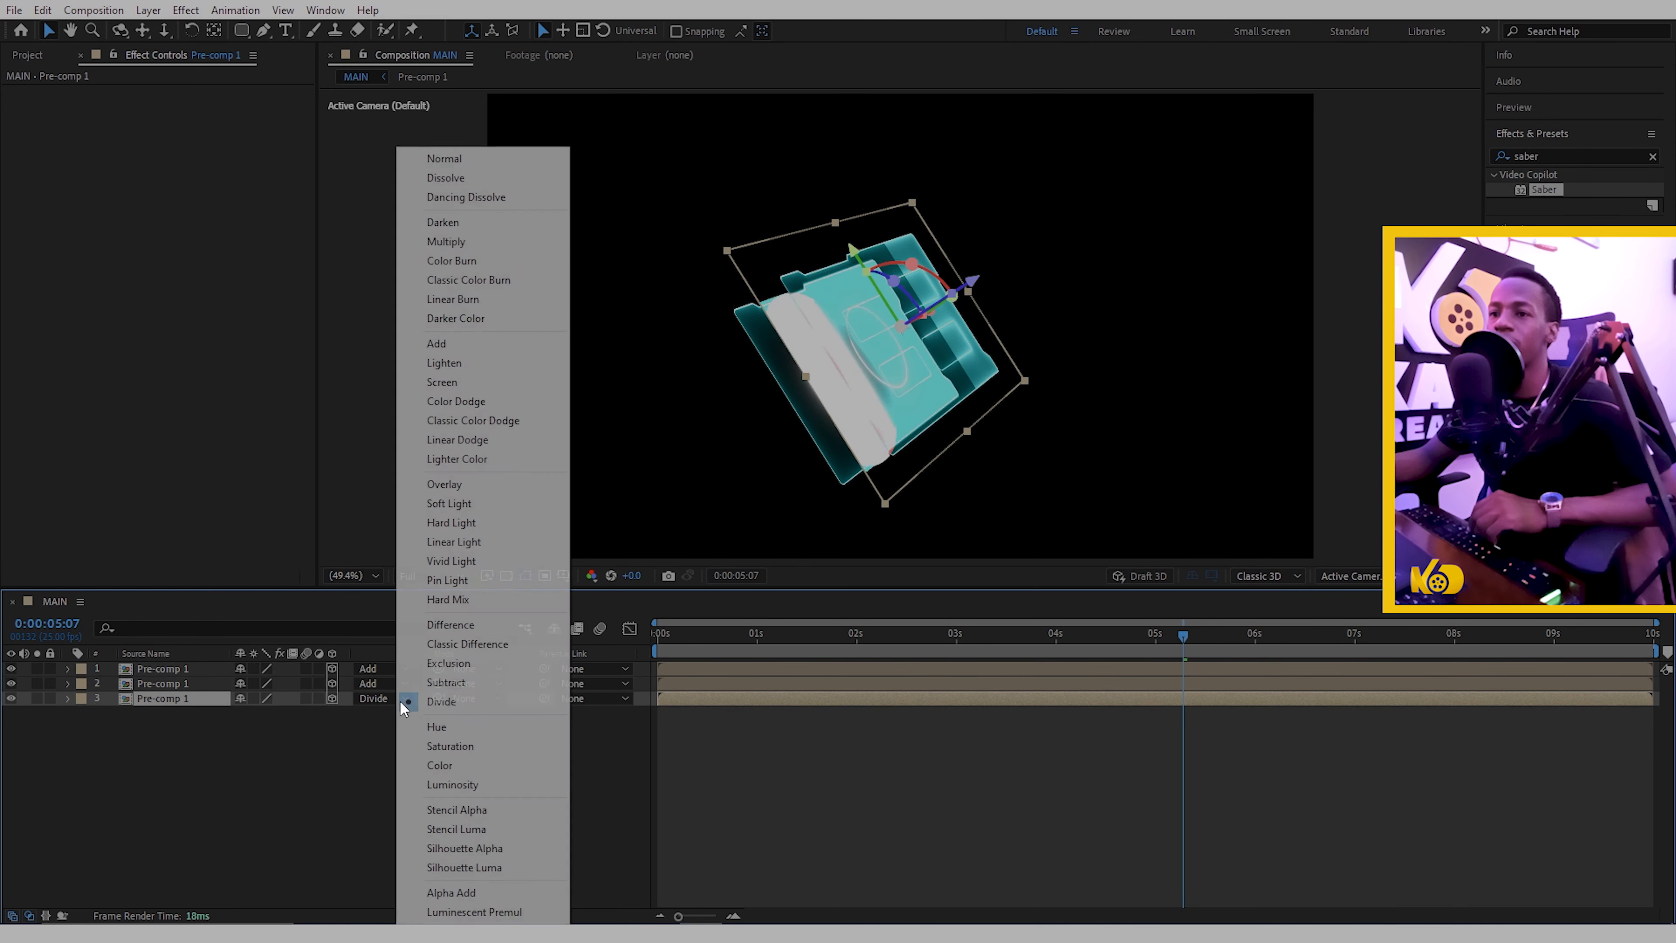
click(466, 348)
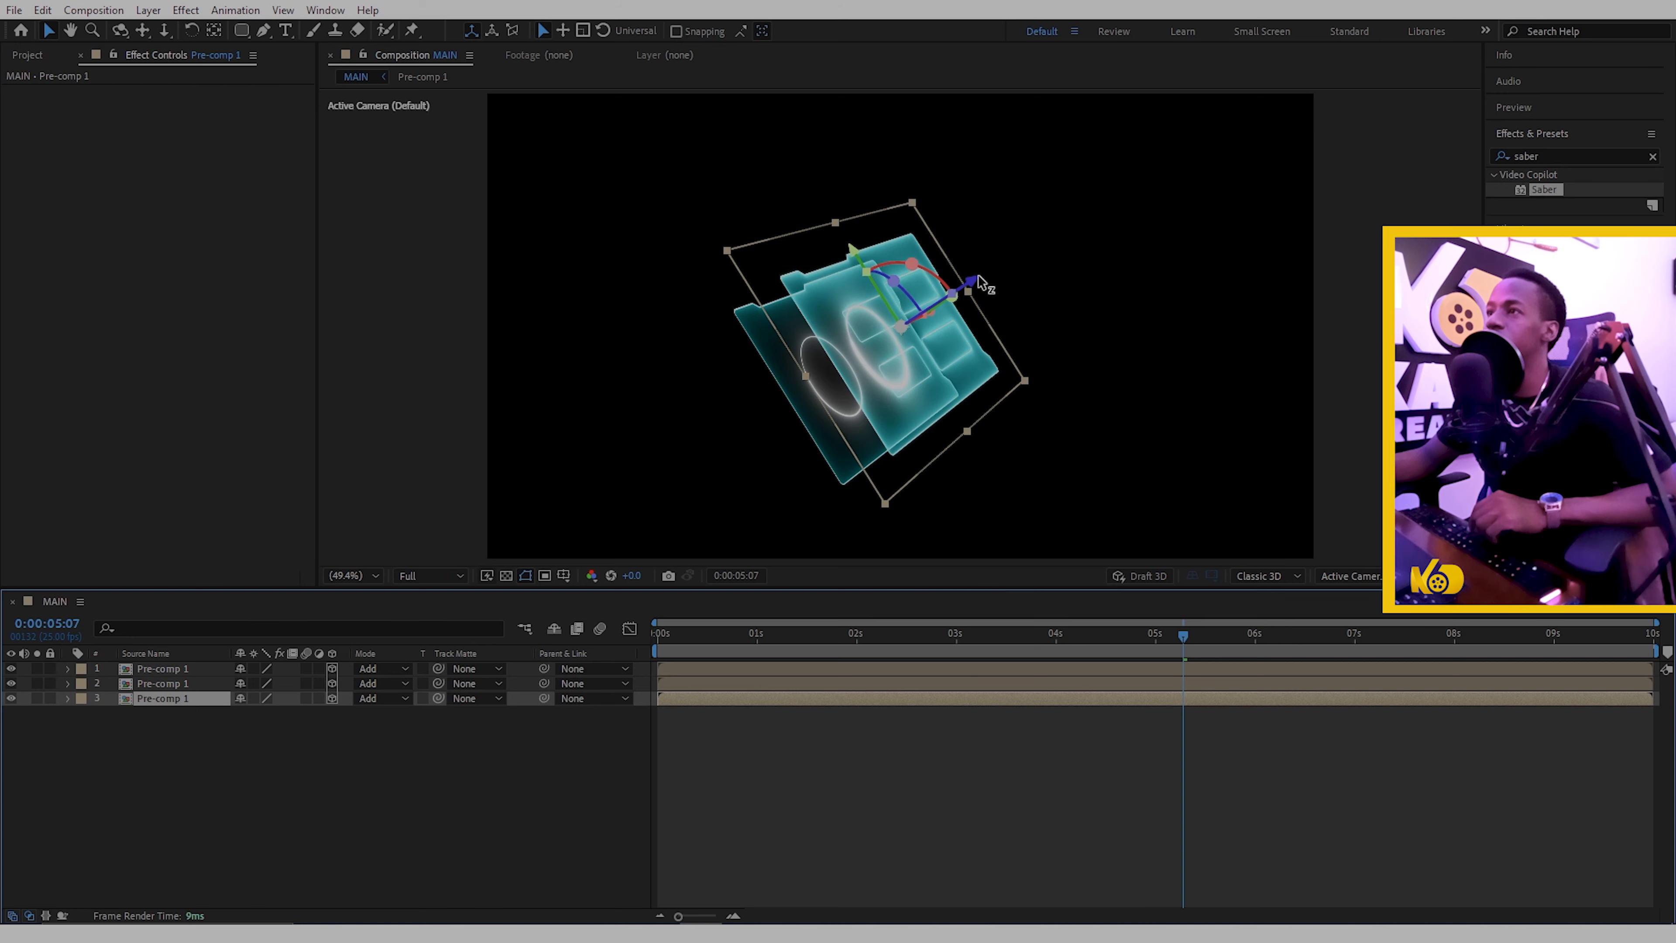
drag(972, 284, 898, 333)
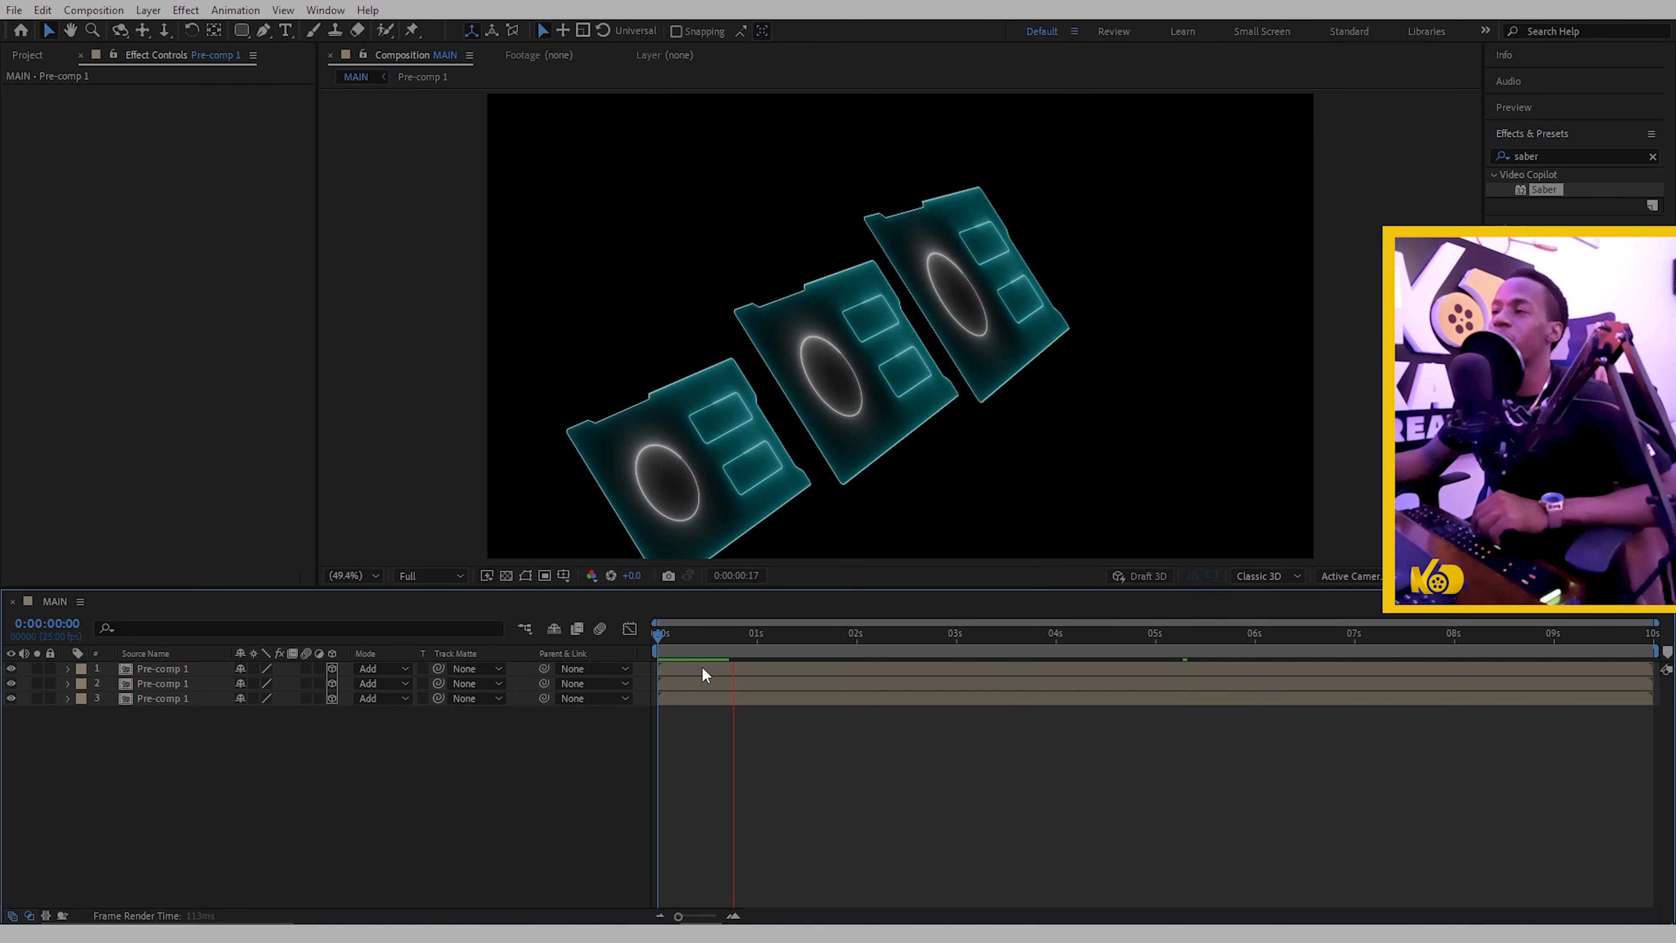
- Stop the preview of the three tilted panels and return the playhead to the start of the MAIN composition
key(space)
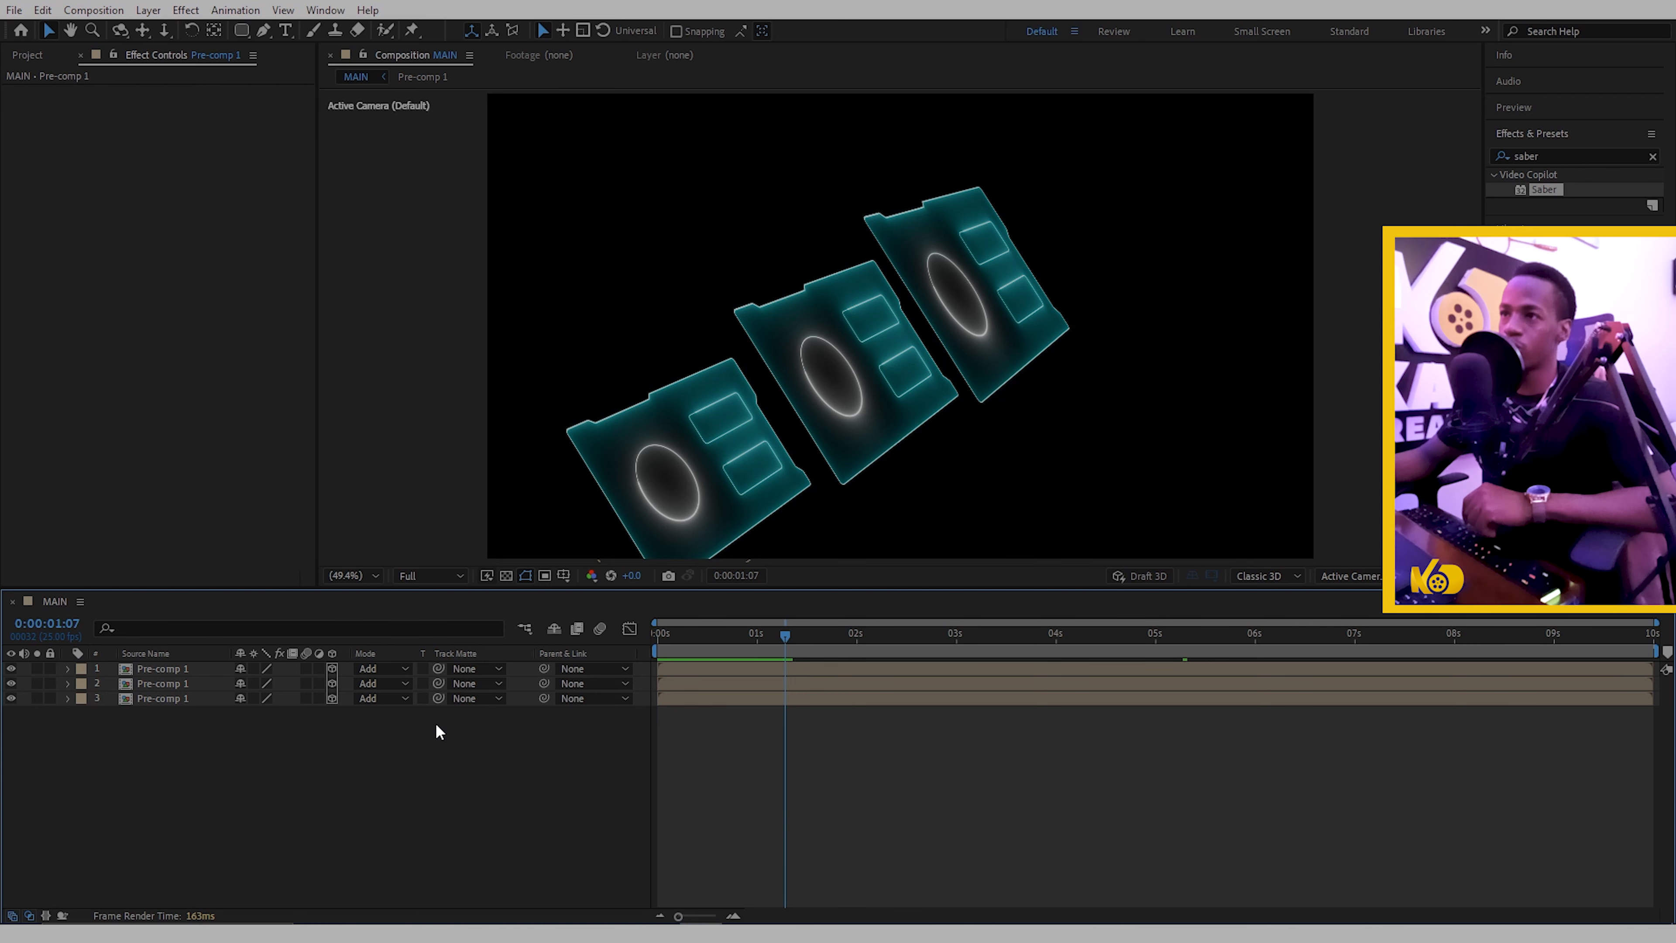
drag(689, 640, 569, 642)
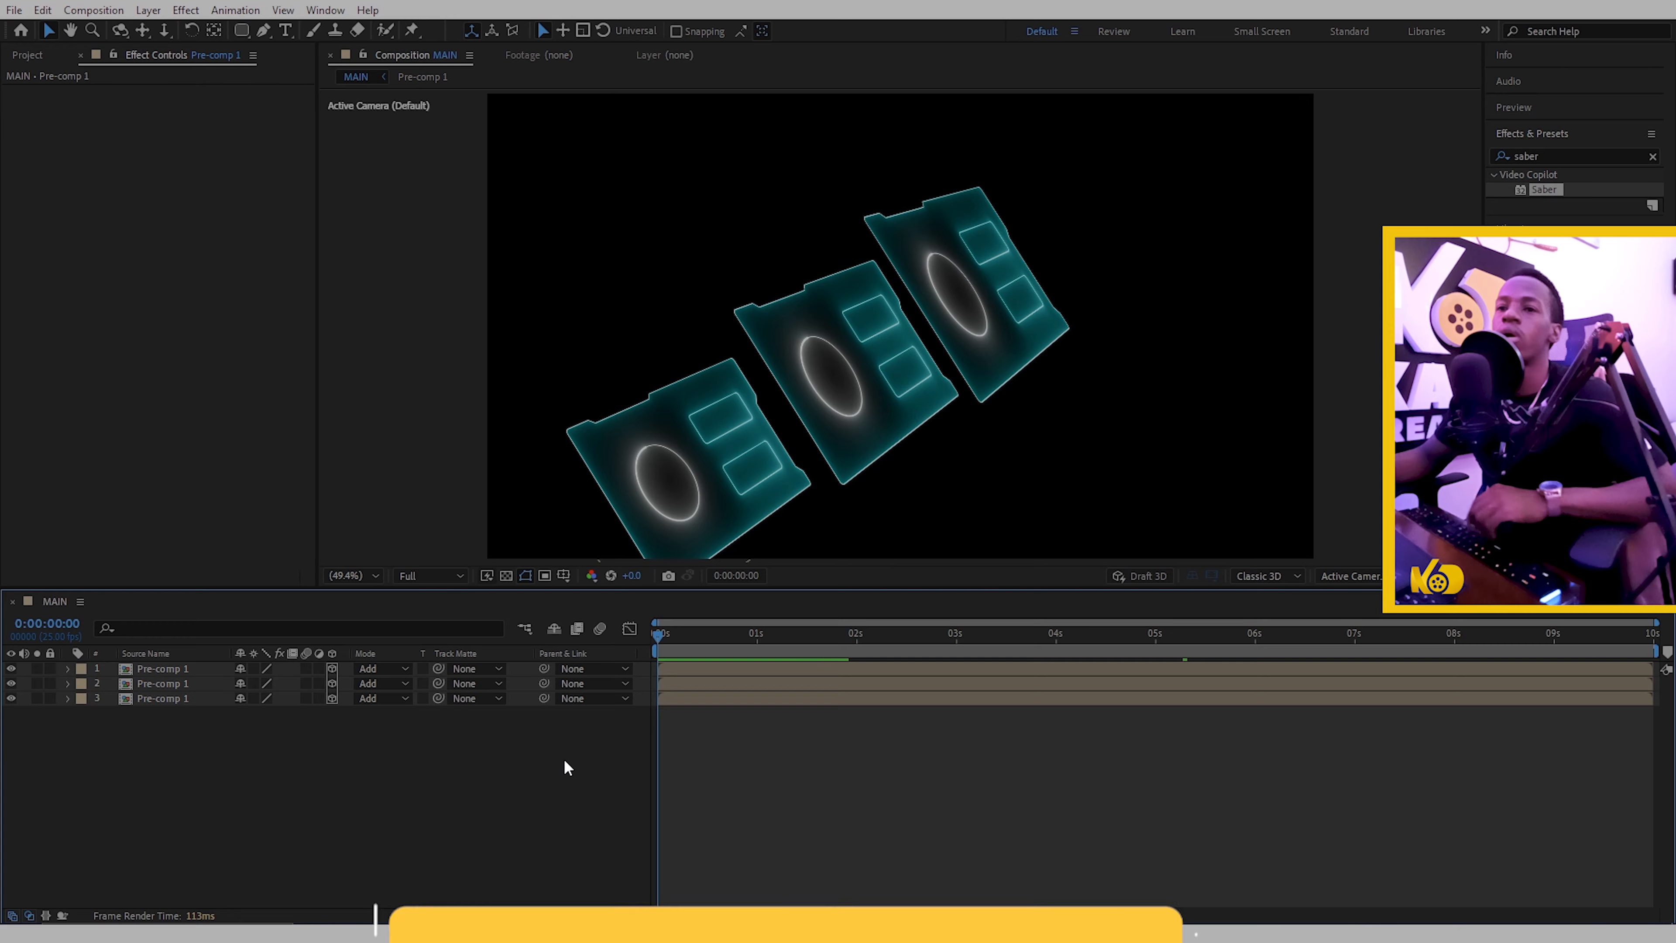
- Open Pre-comp 1 and apply the Core preset to the Saber effect on the ring layer, Black Solid 3
click(682, 670)
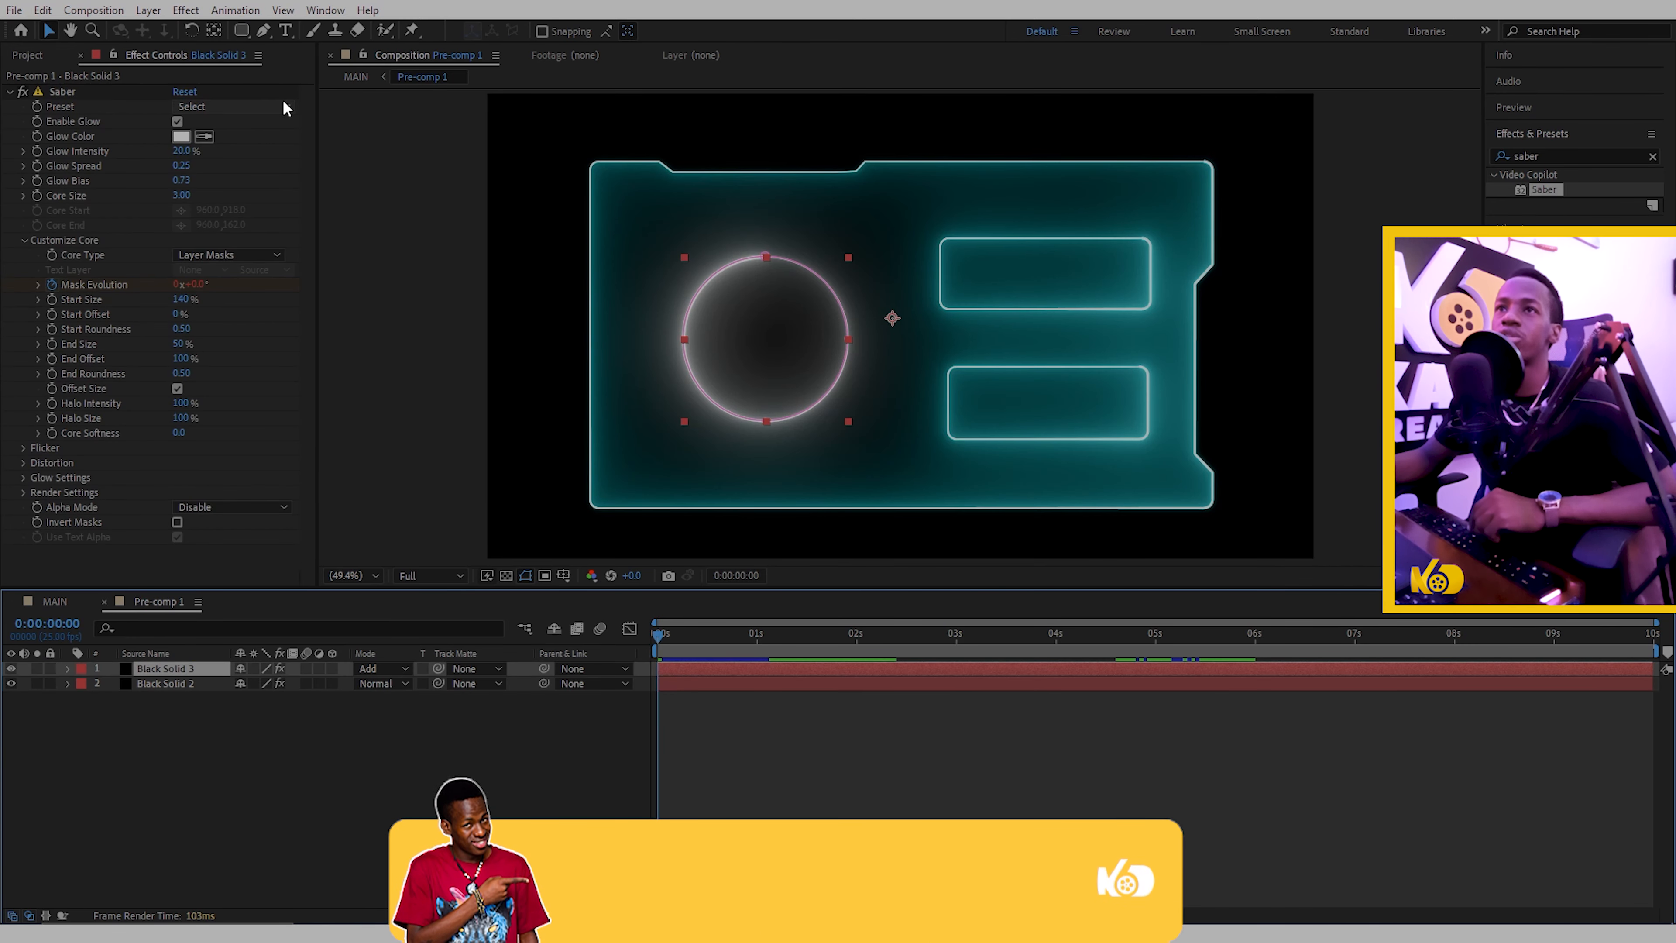
click(283, 107)
click(285, 108)
click(284, 106)
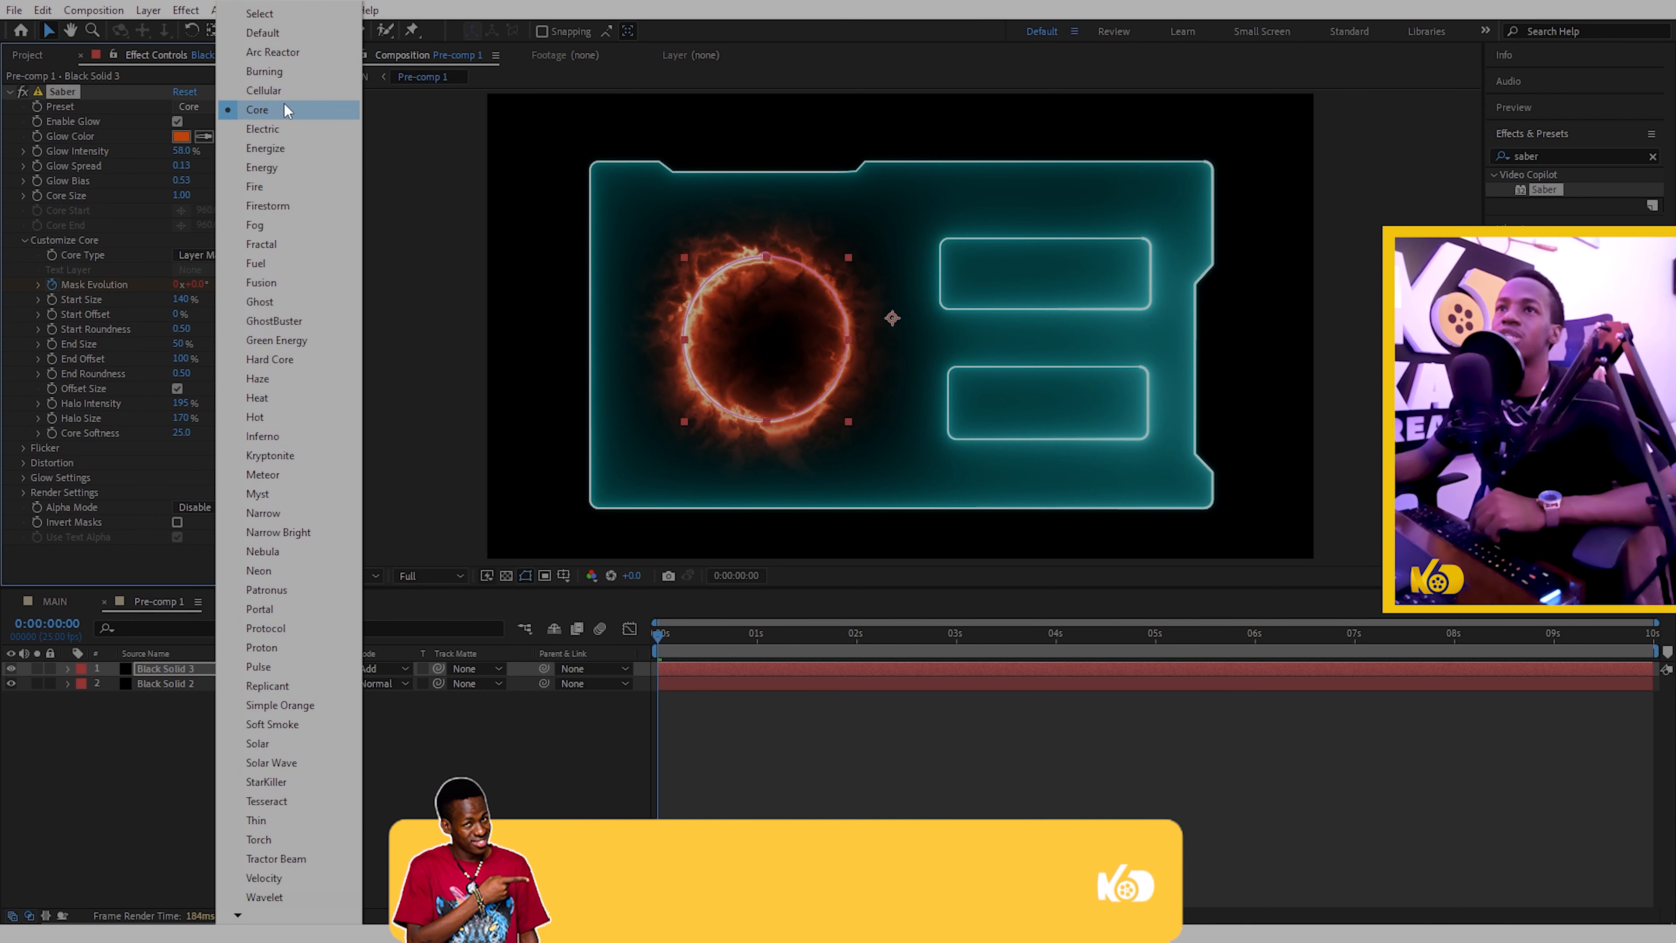
- Apply the Neon preset to the Saber effect on the panel outline layer, Black Solid 2
click(713, 683)
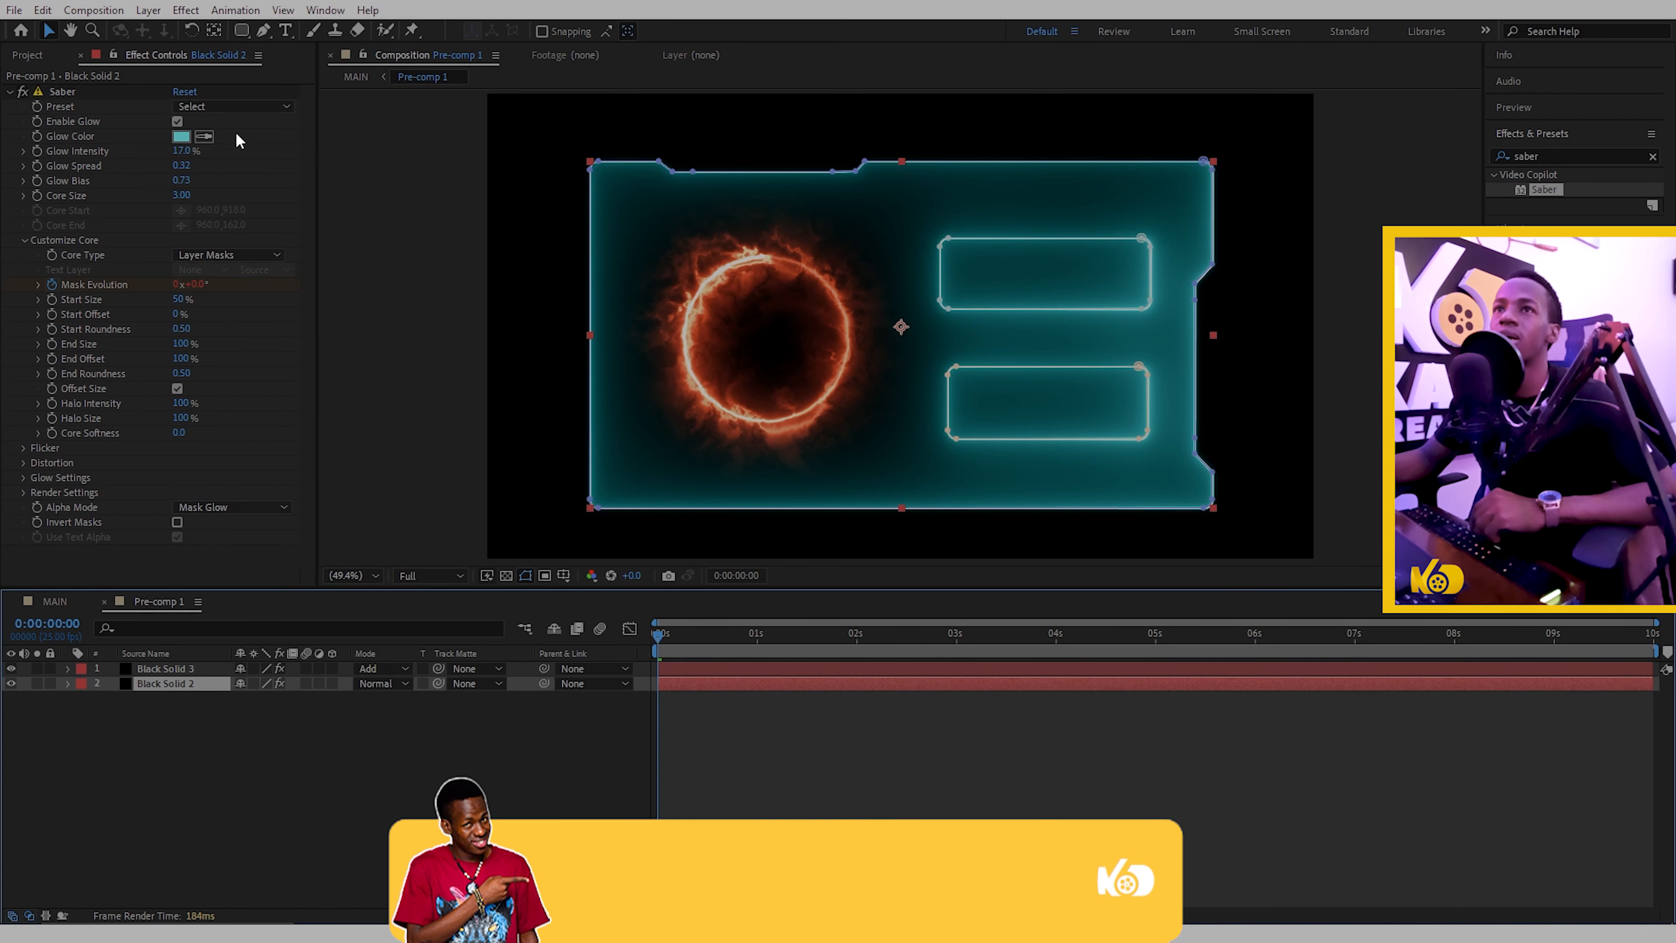
click(283, 109)
click(260, 120)
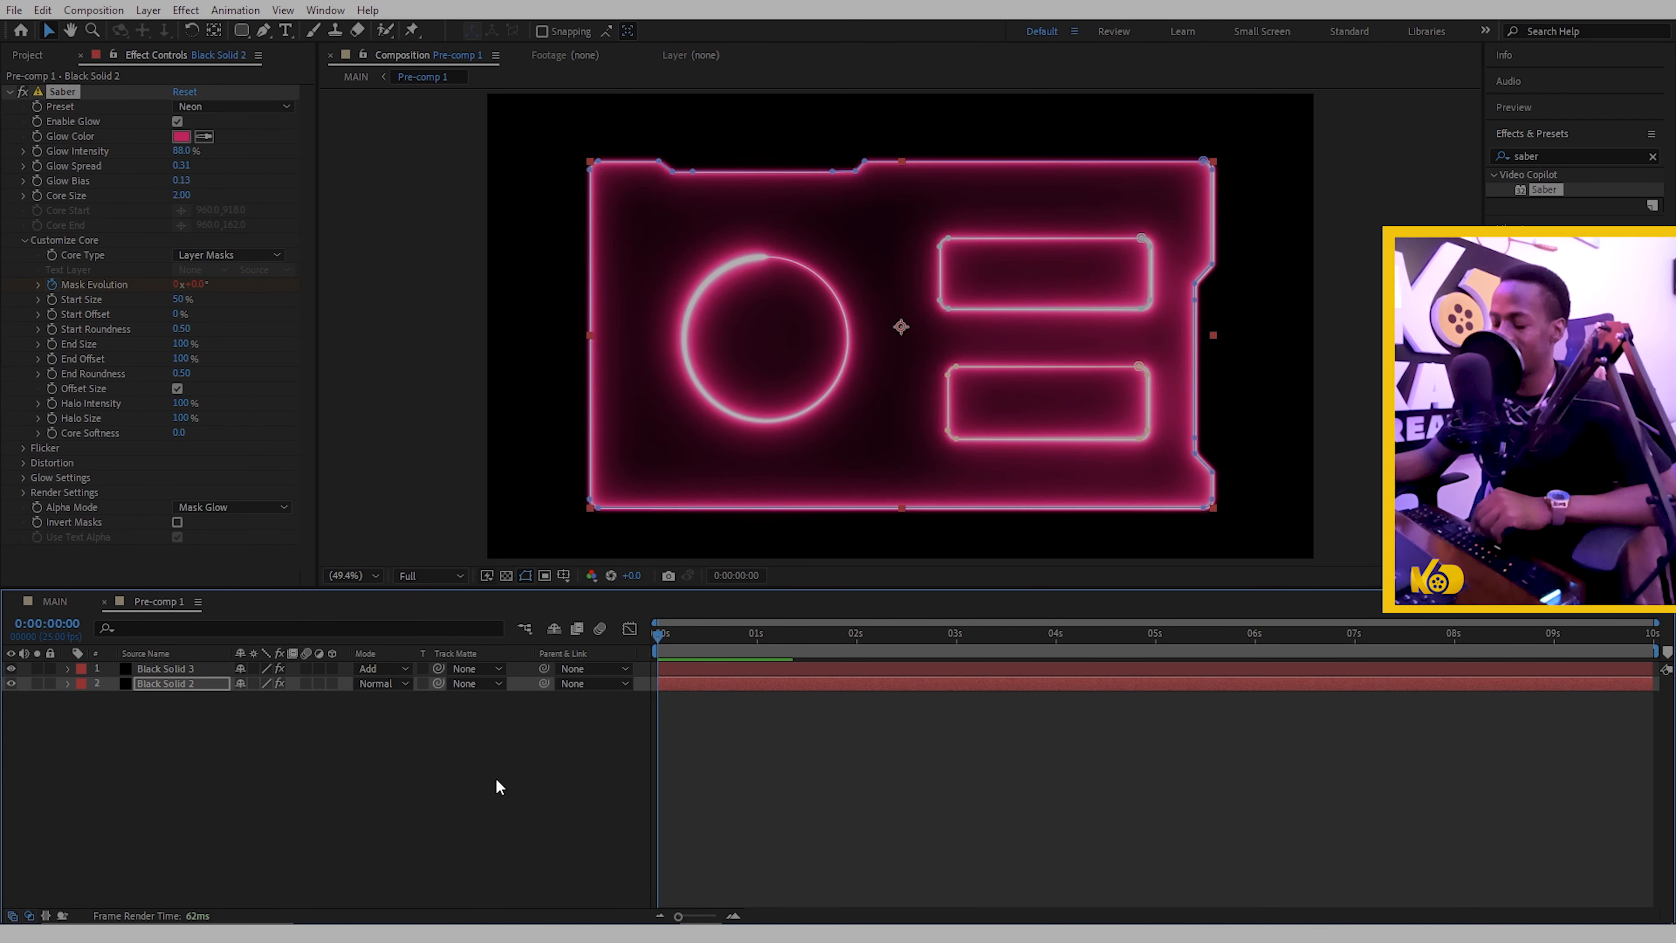